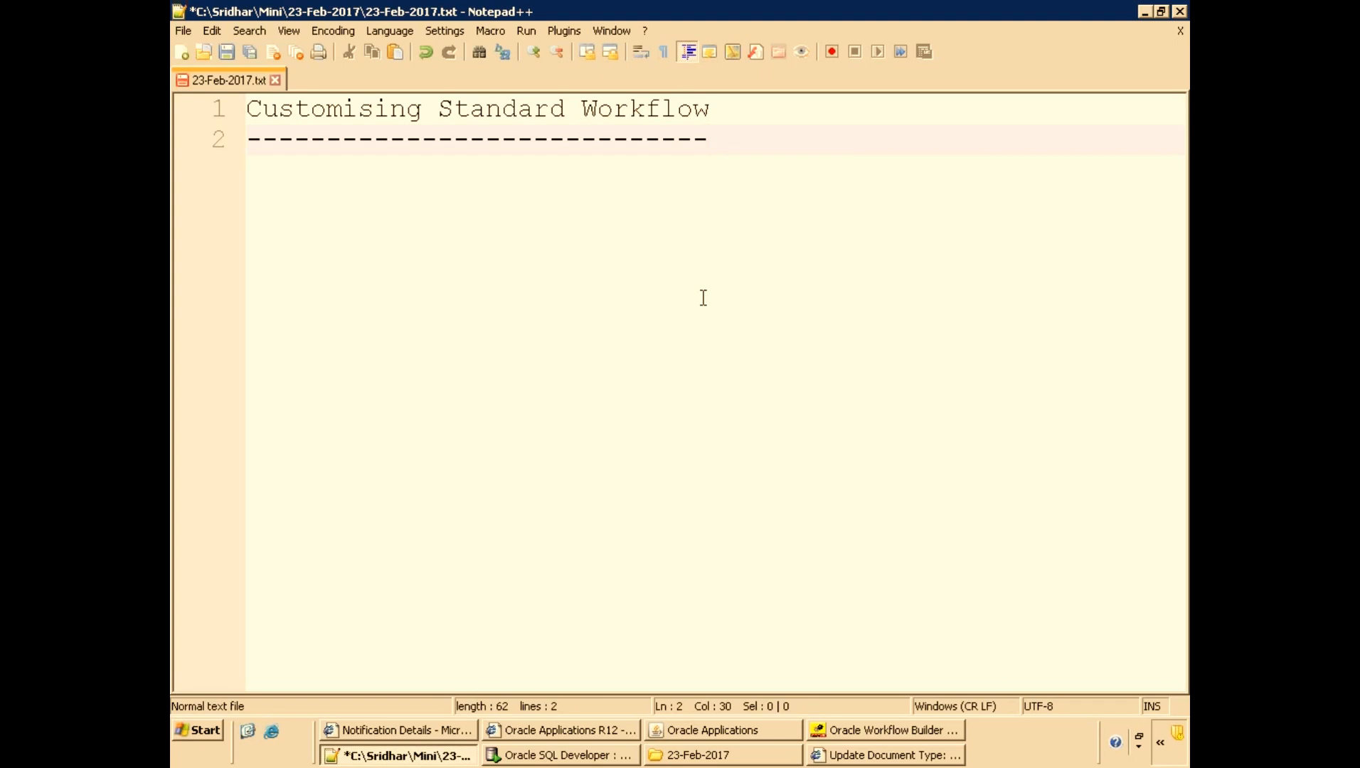
Add the line "Module -->Process -->Approval" below the title in the notes file.
key(Return)
key(Return)
text(Module -->Proces)
key(BackSpace)
text(ess)
text(/)
text( -->)
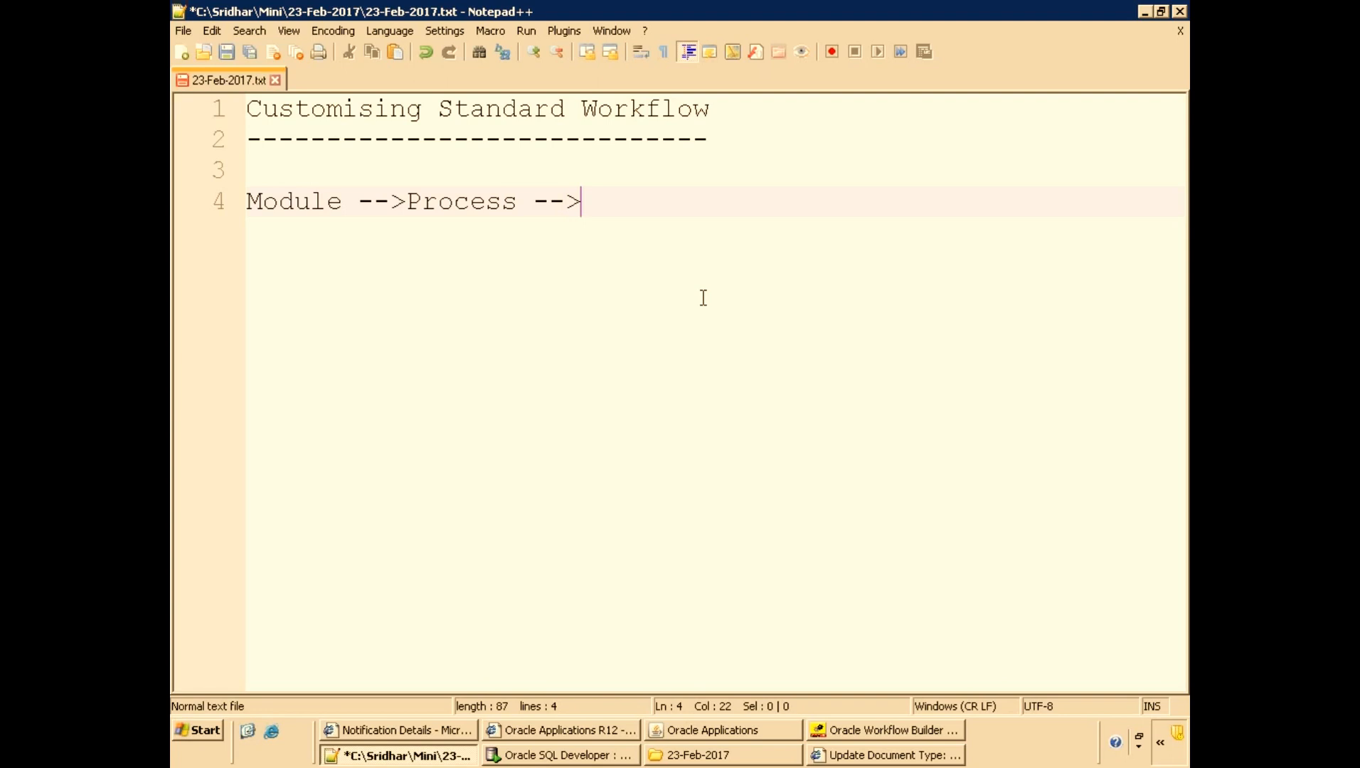
text(Approval)
Add the line "HRMS : Leave Request / OTL / Appraisal" a few lines below.
key(Return)
key(Return)
key(Return)
text(HRMS : Leave Request )
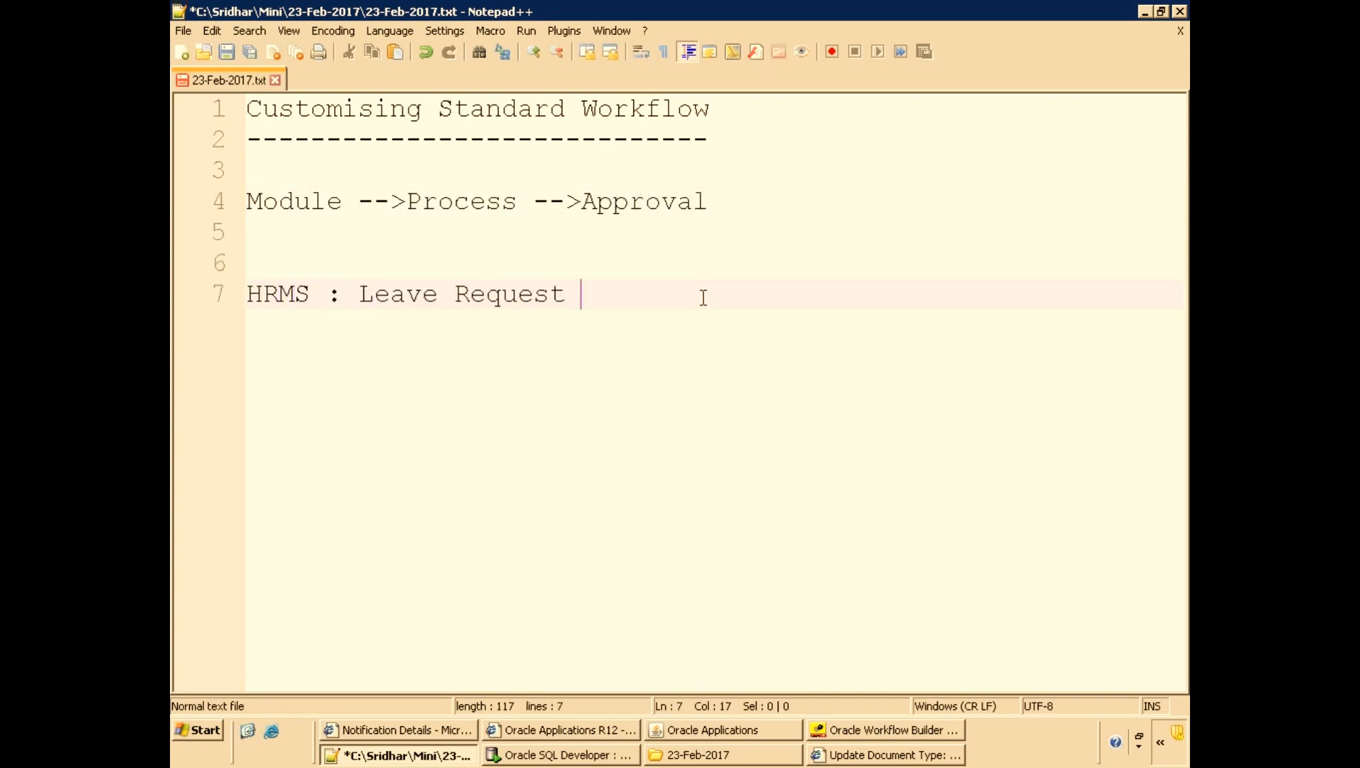
text(     / OTL / Appraisal)
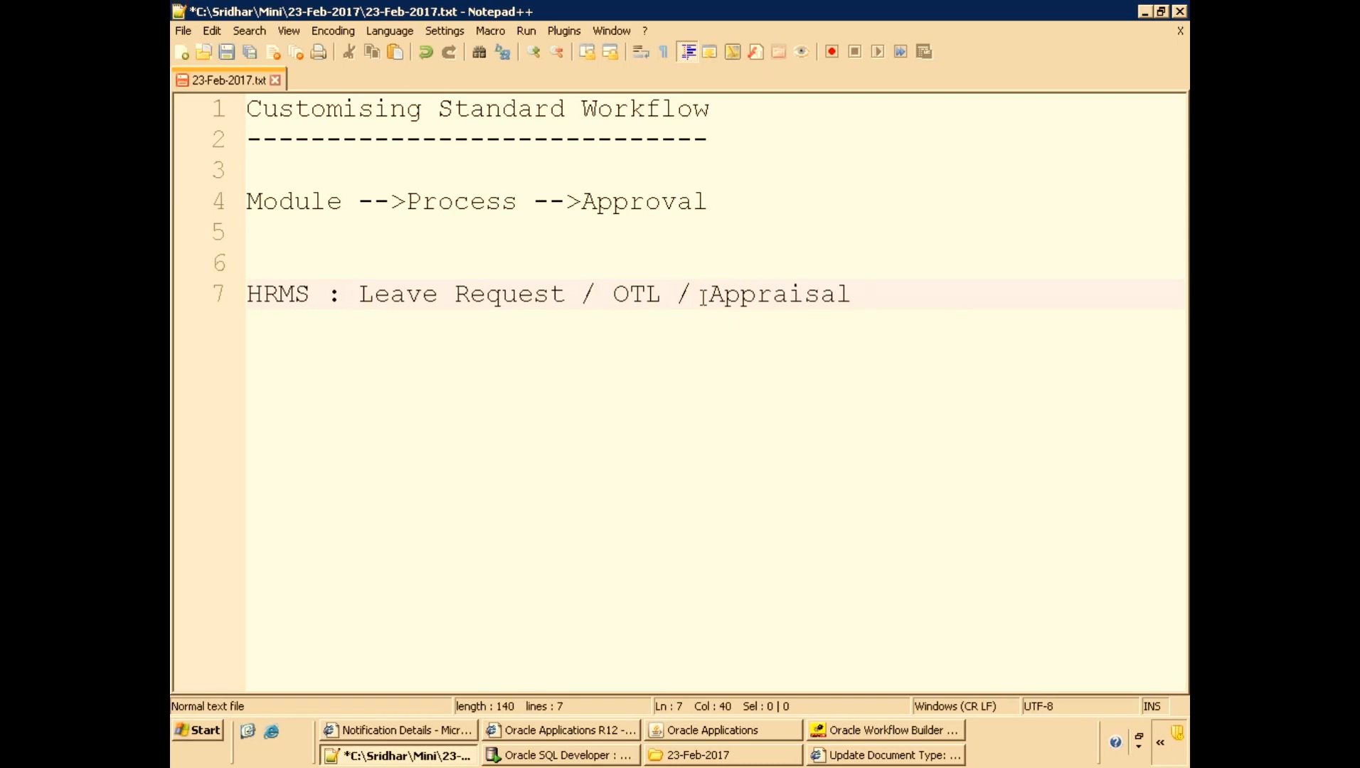
Add the line "PO : Purchase order workflow" below the HRMS line.
key(Return)
key(Return)
key(Return)
text(PO : Purchase order workflow)
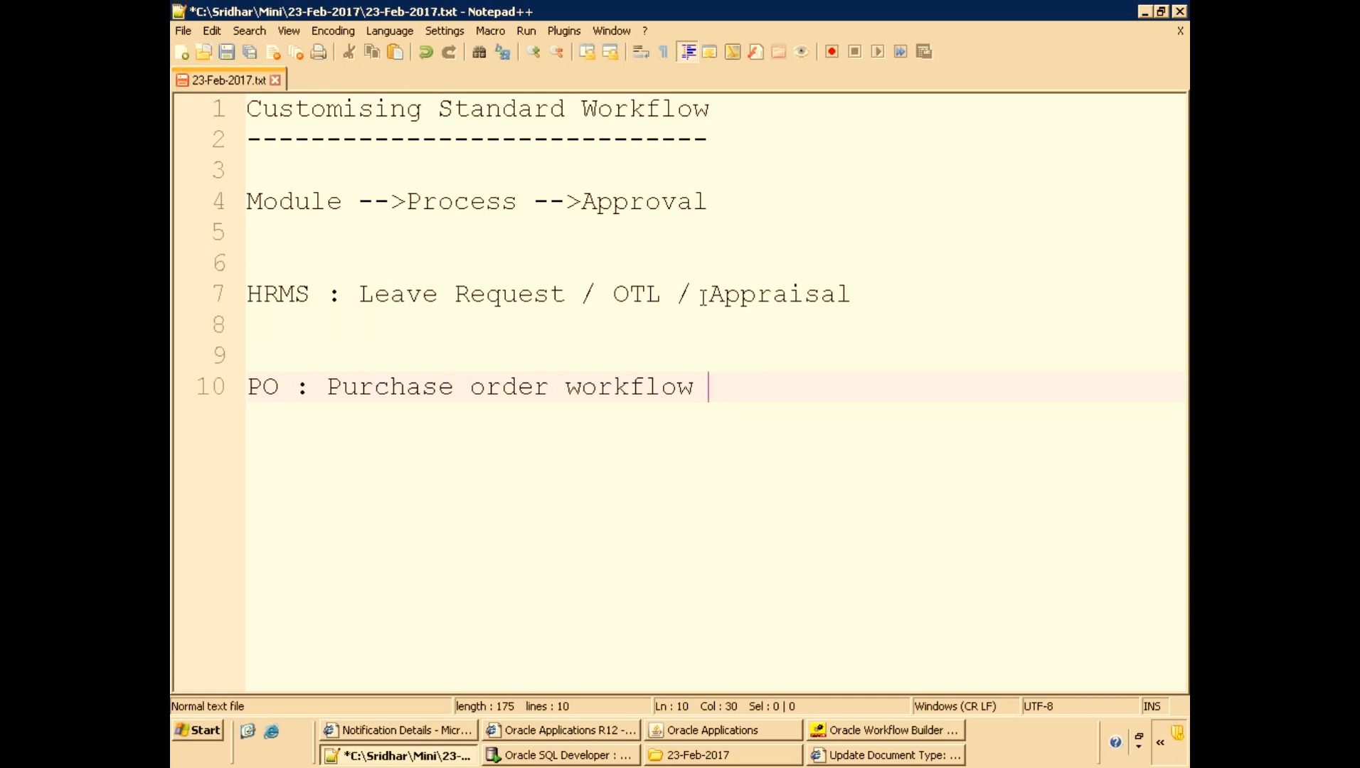
Add the line "Purchase Order Approval" followed by blank lines.
key(Return)
key(Return)
key(Return)
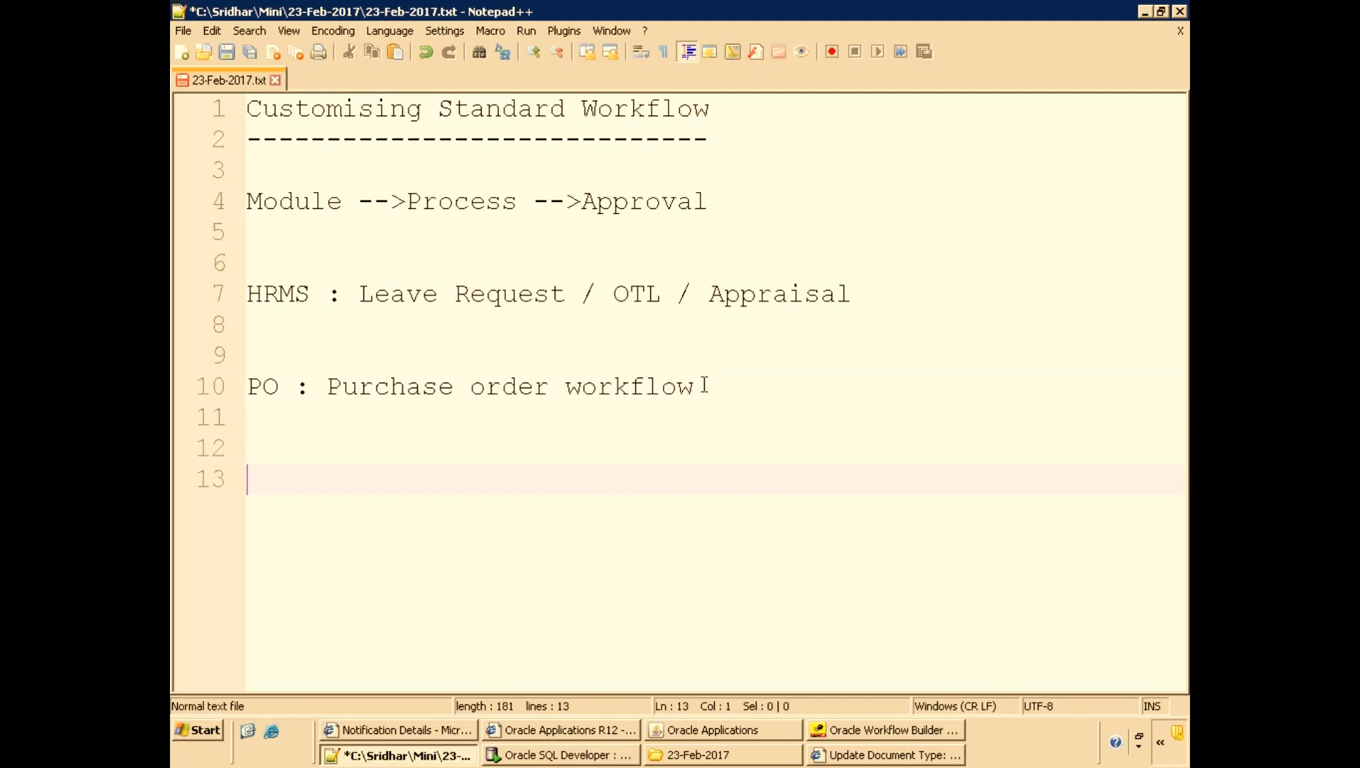
text(Purchase o)
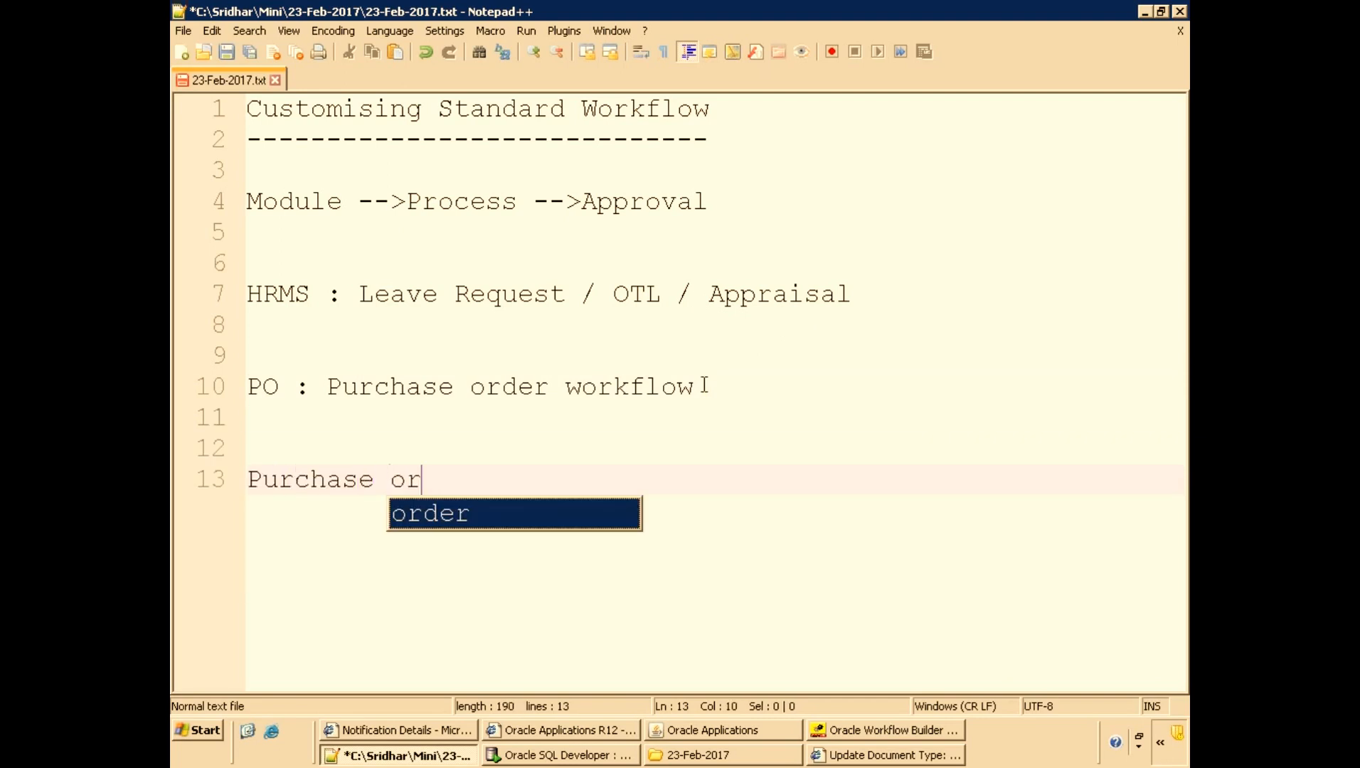
key(BackSpace)
text(Order A)
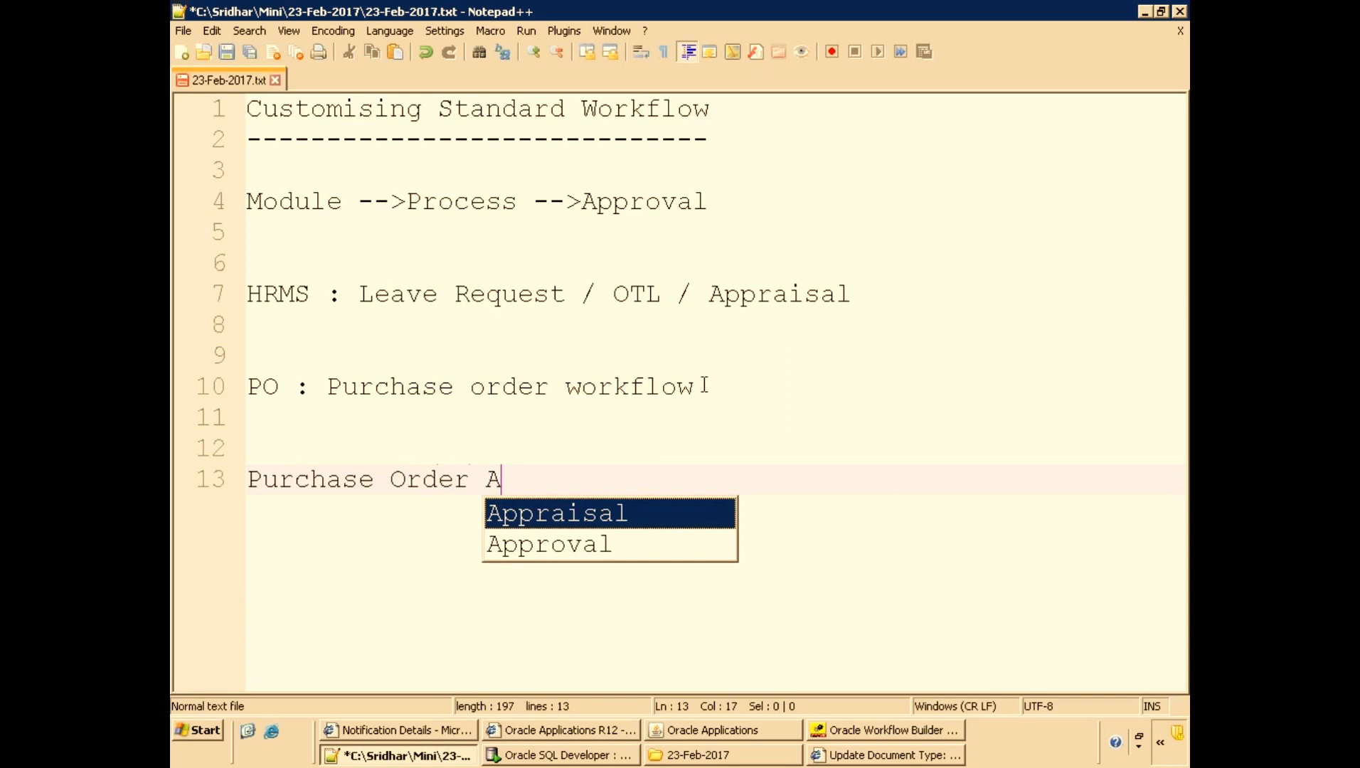
text(pproval)
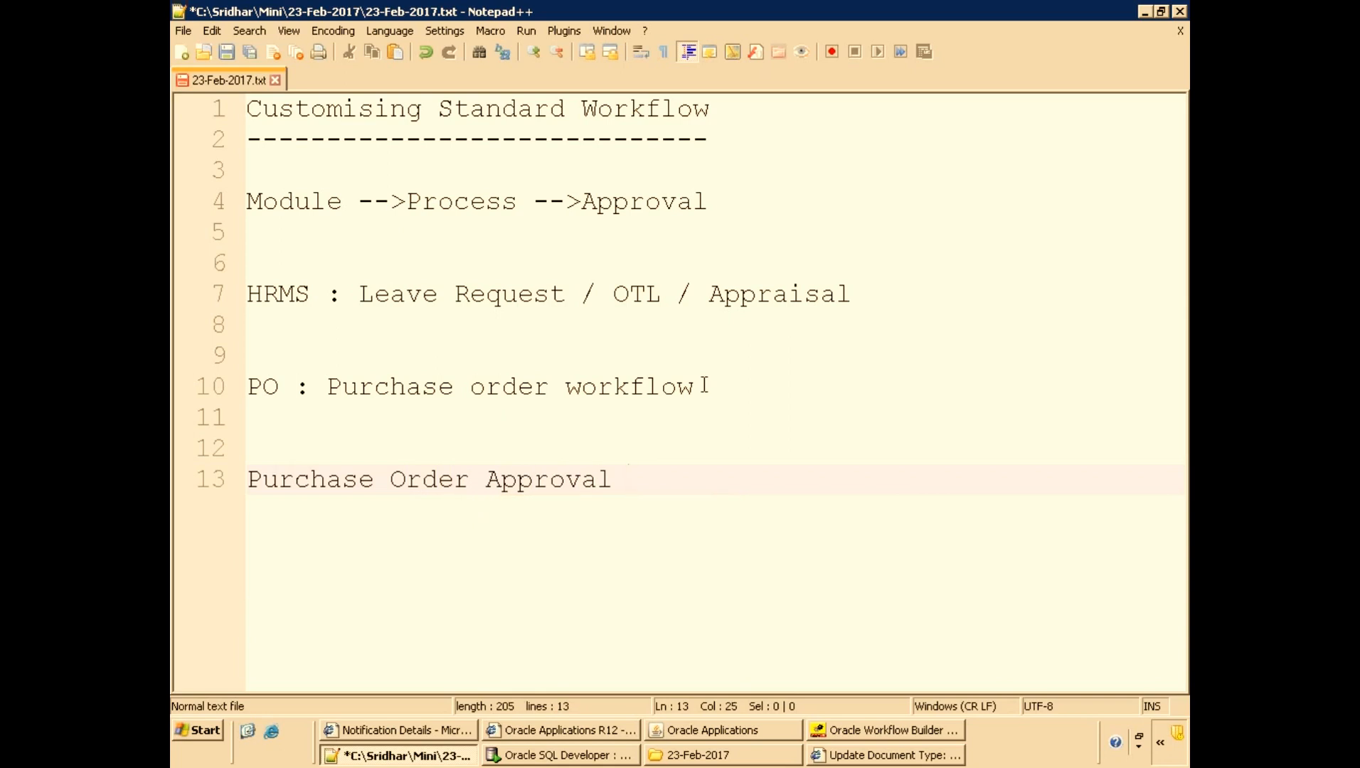
key(Return)
key(Return)
key(Return)
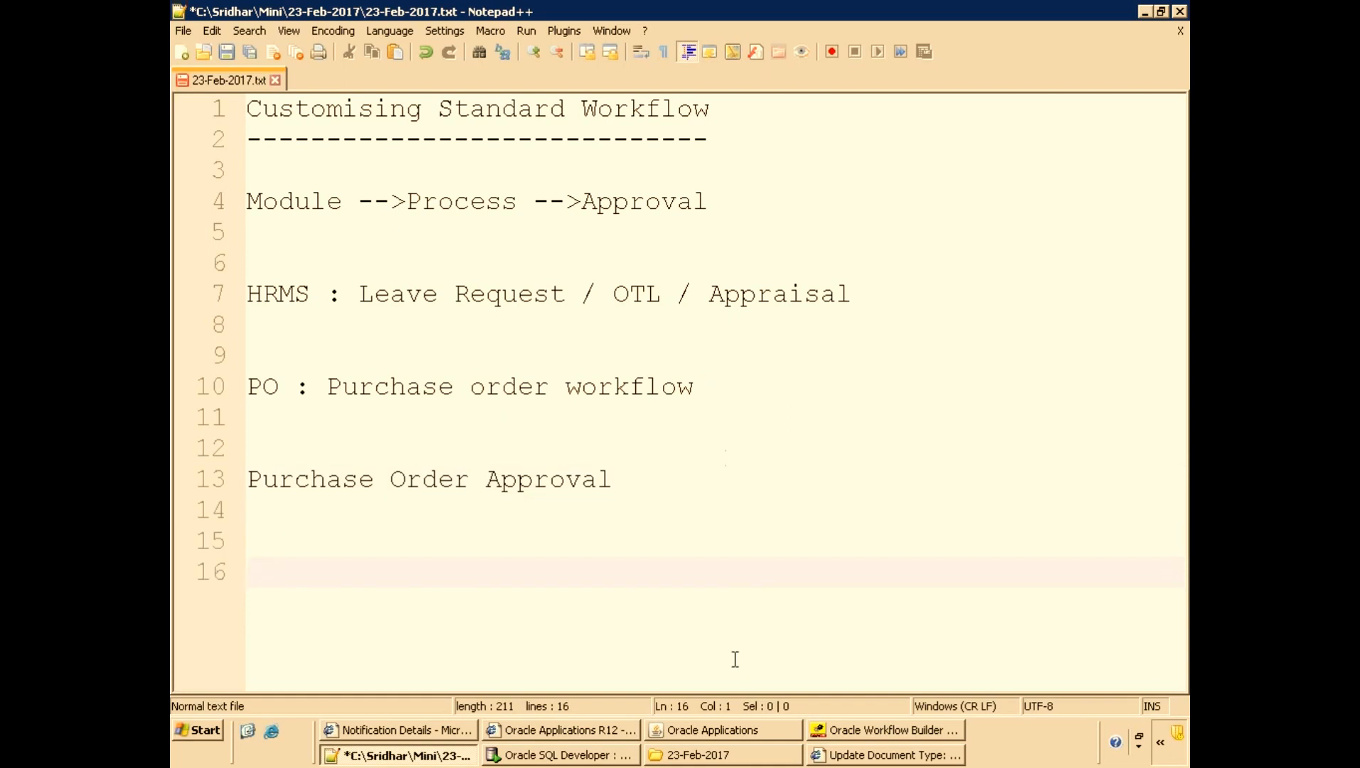
Switch to Oracle Applications and open the Purchase Orders form from the Purchasing navigator.
click(399, 730)
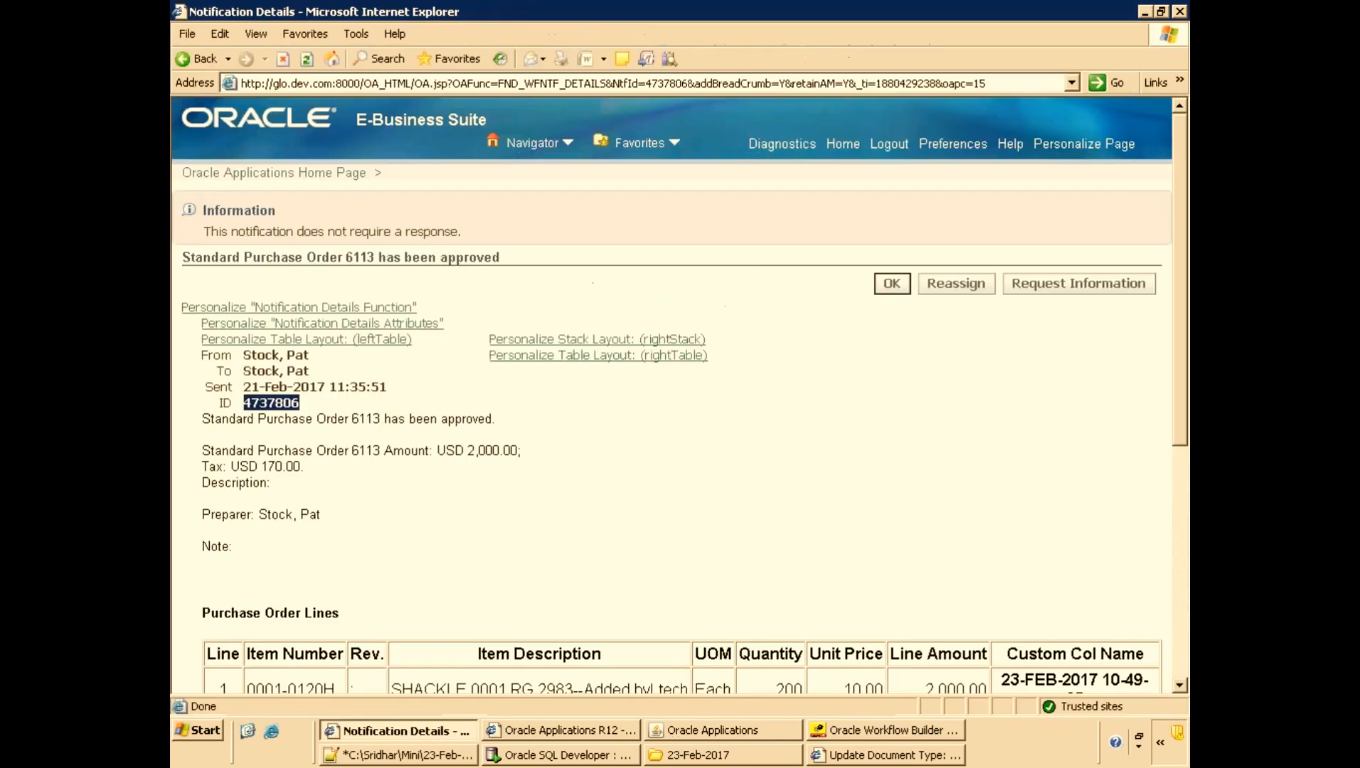
click(843, 147)
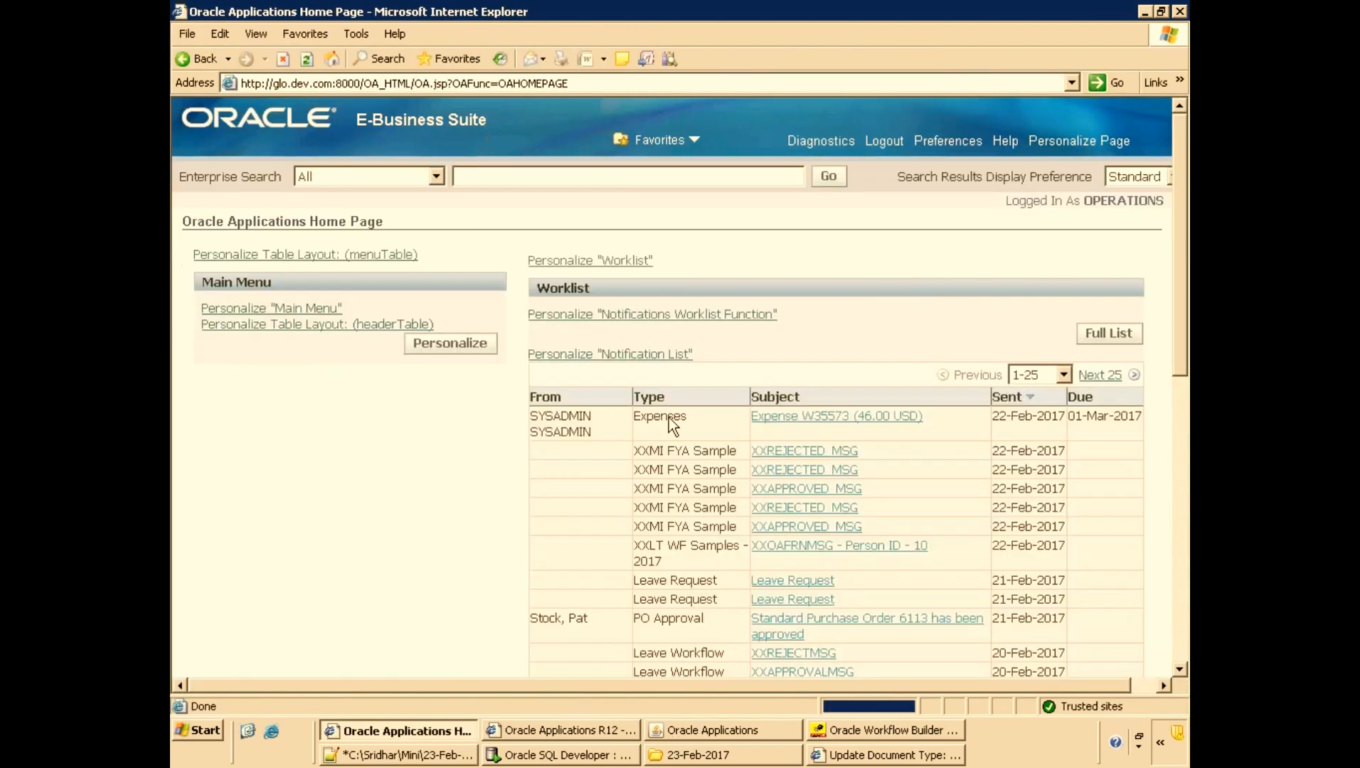
click(704, 730)
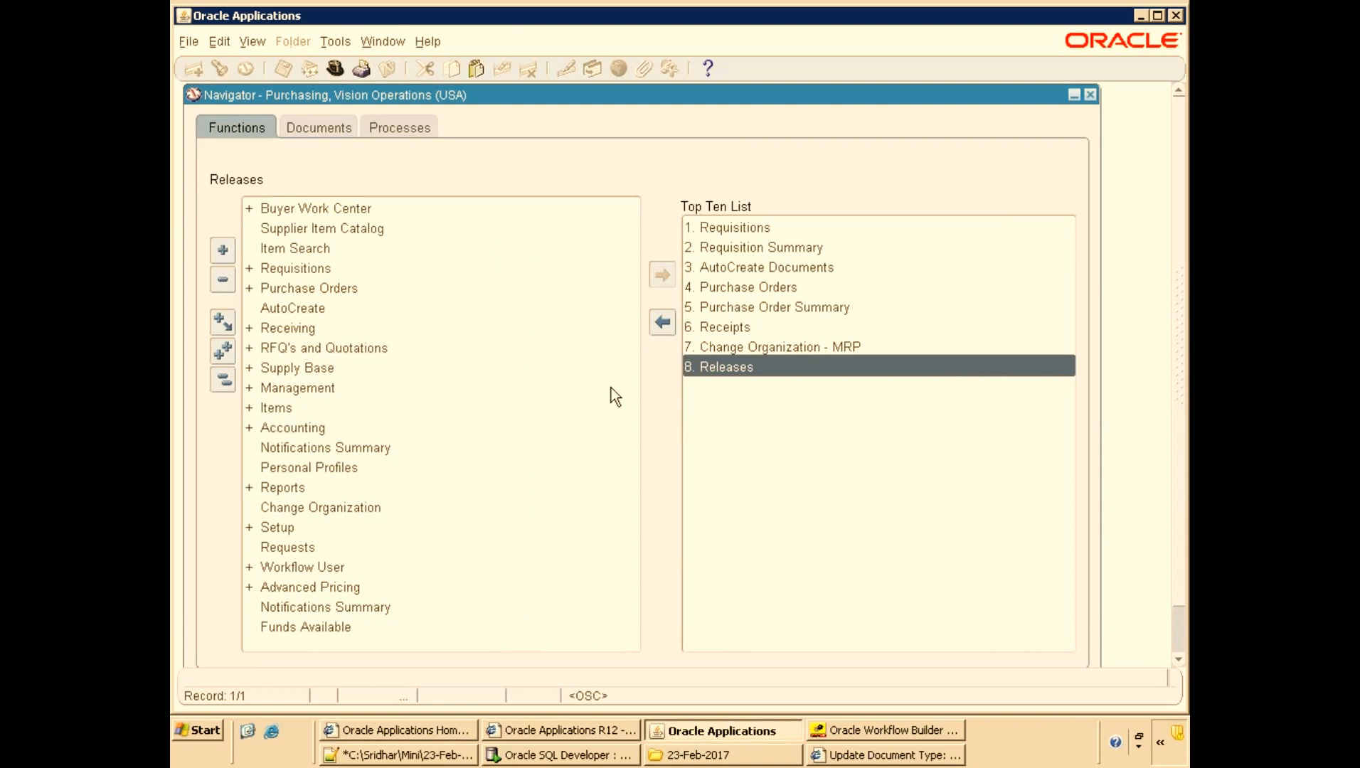
double_click(338, 292)
click(345, 329)
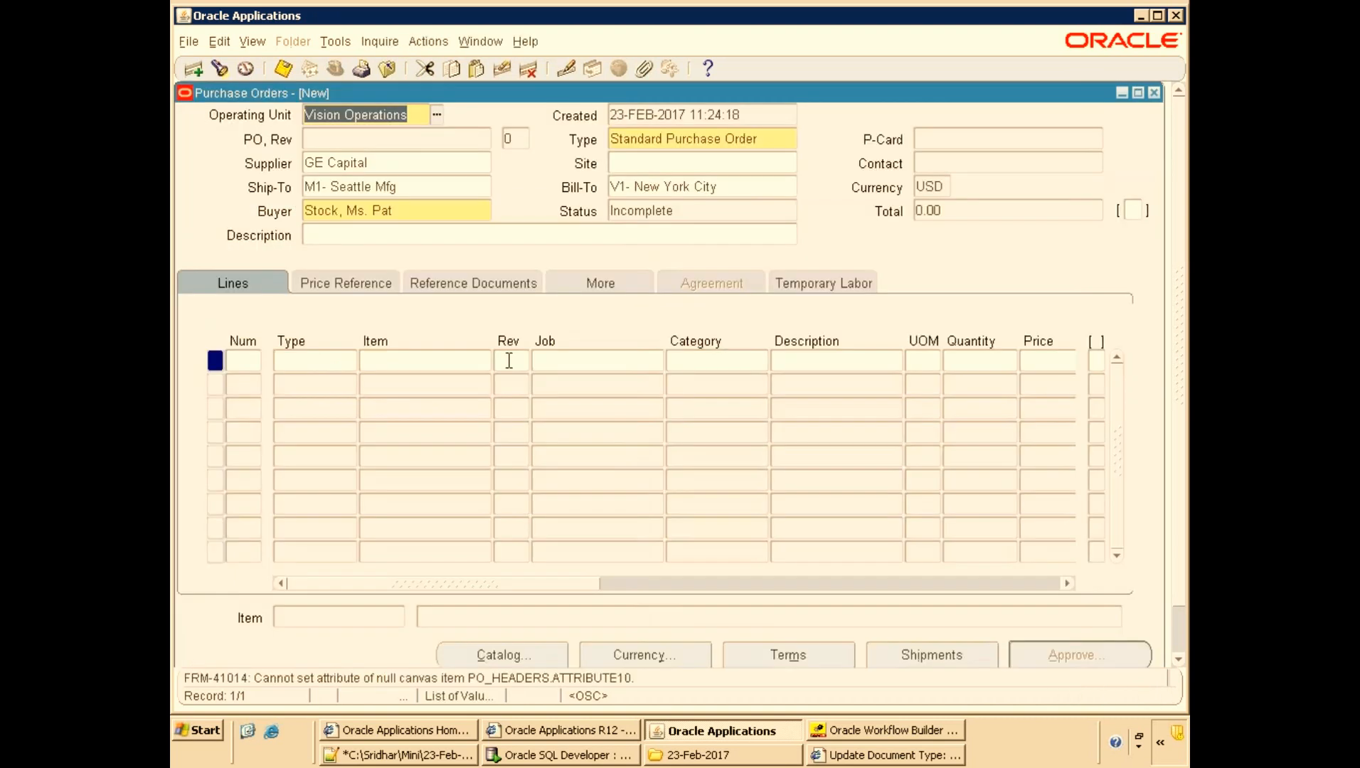
Set the purchase order's supplier to GE Plastics and its site to GE PLASTICS.
click(419, 157)
text(G)
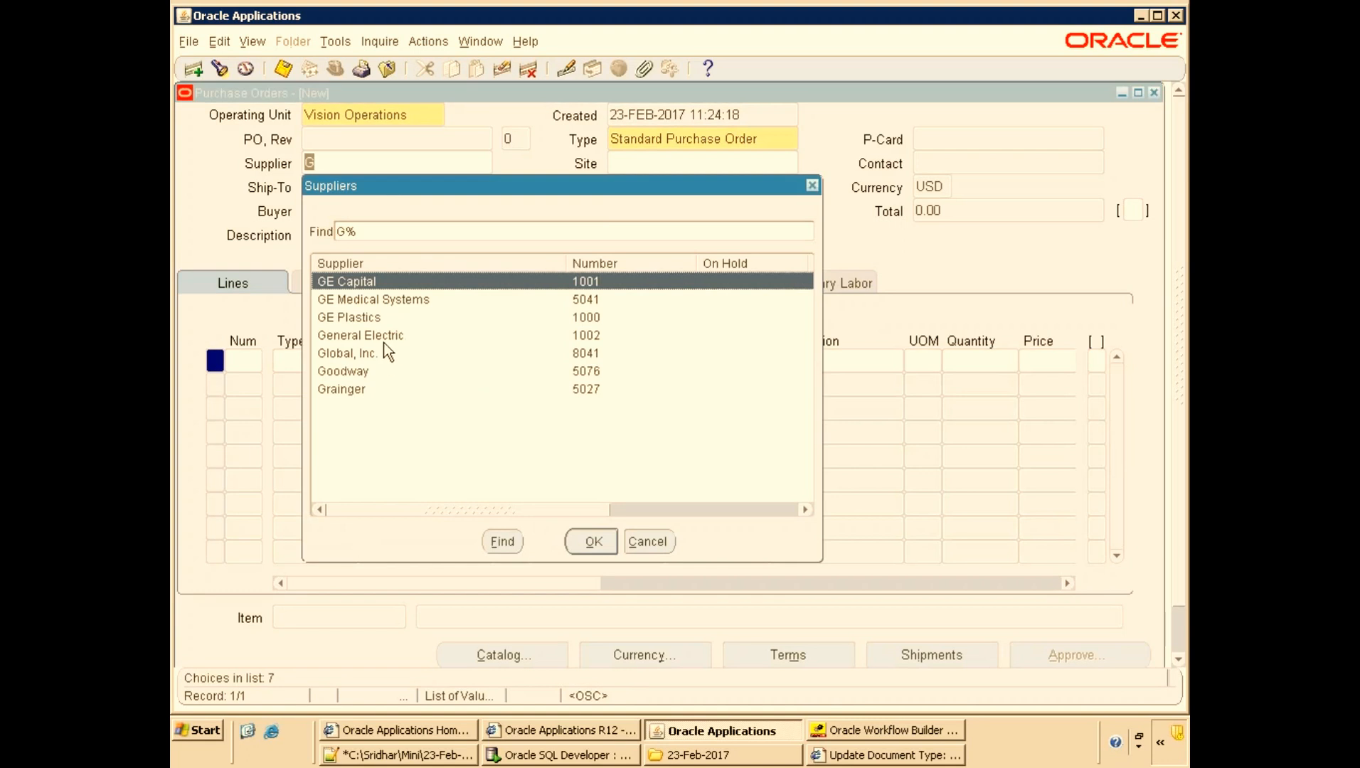
click(384, 338)
double_click(388, 317)
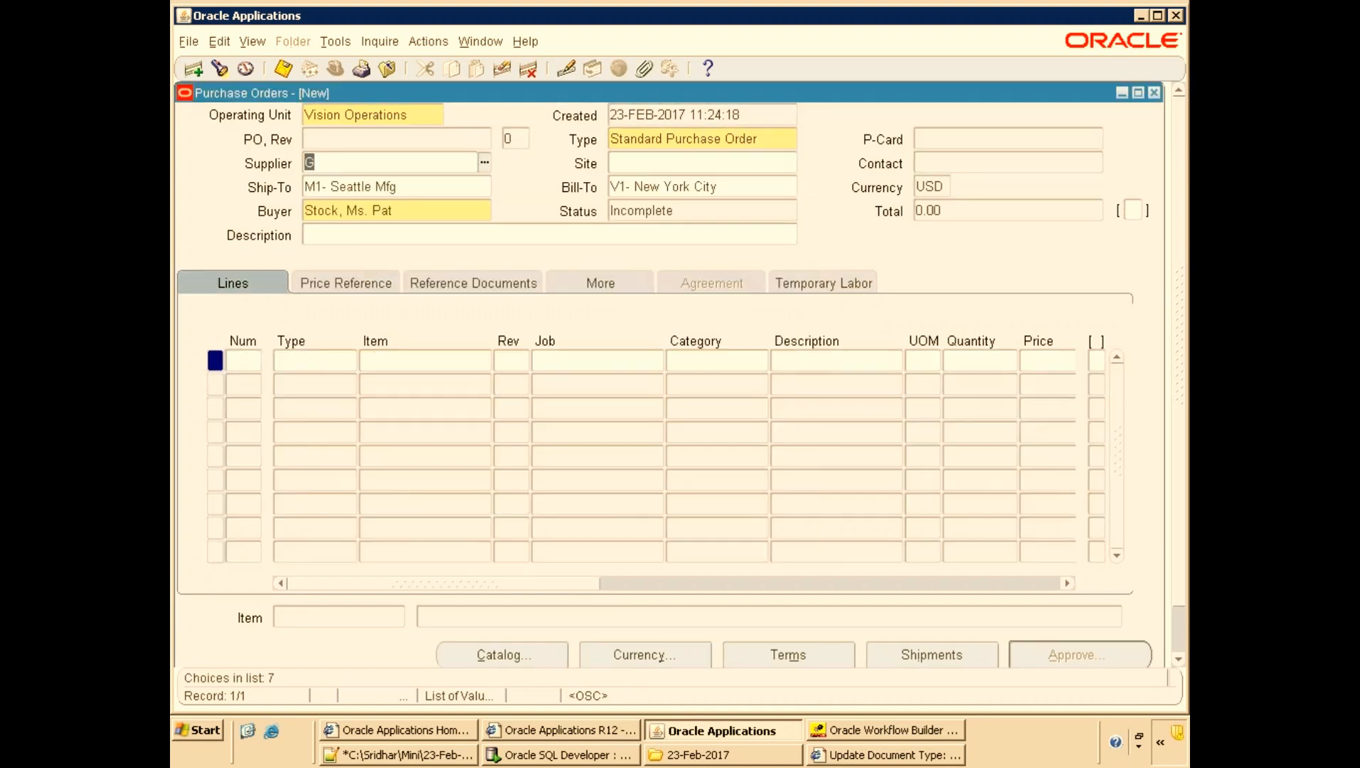
click(725, 168)
click(790, 164)
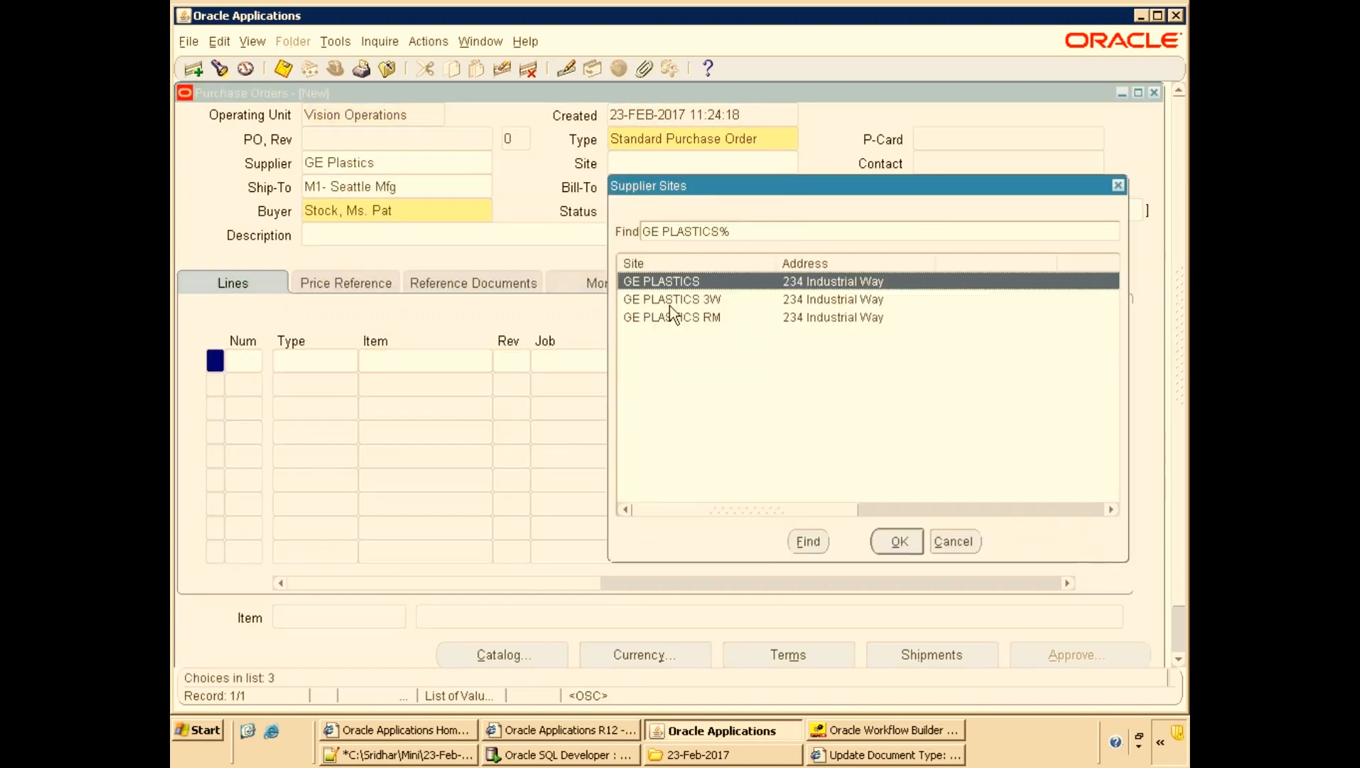
double_click(669, 305)
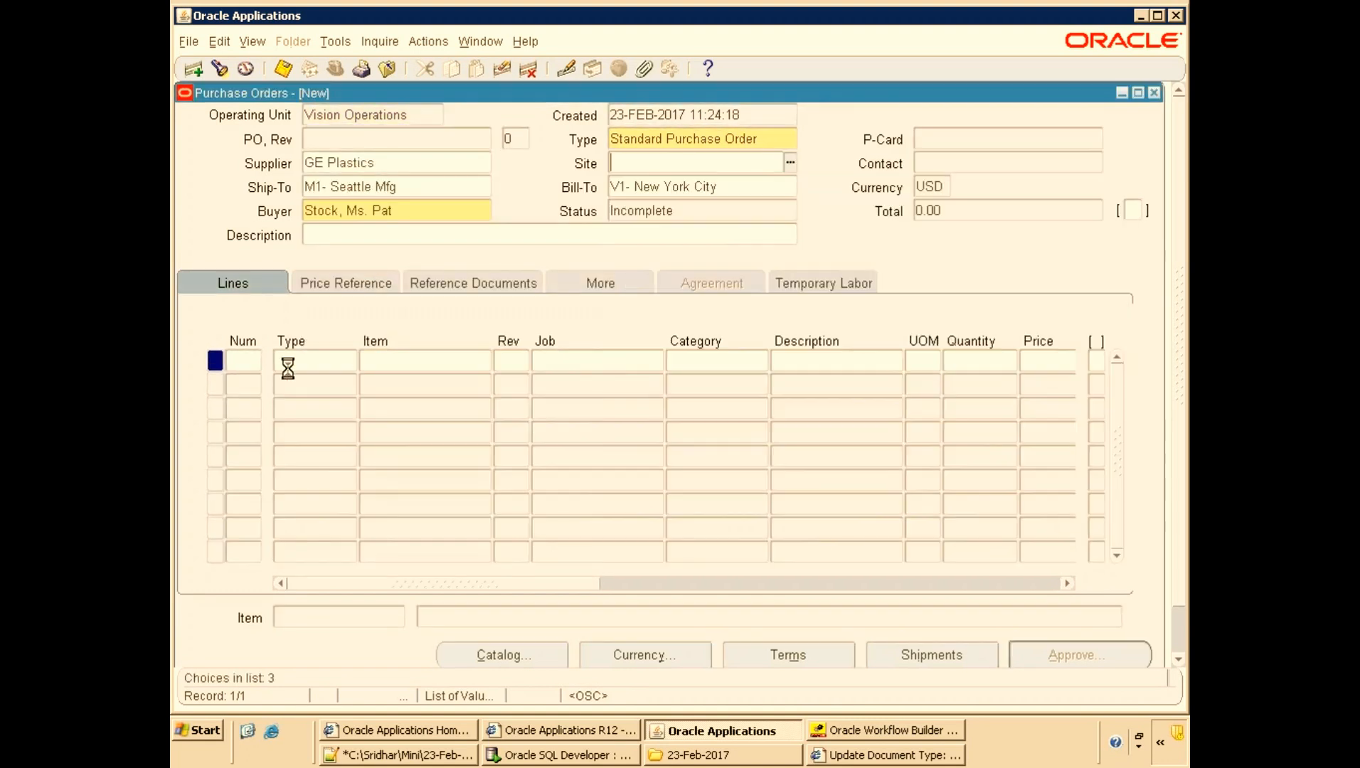
Add line 1 of type Goods and pick item 1002 from the full item list.
click(347, 363)
click(396, 361)
click(704, 365)
click(762, 362)
click(527, 446)
click(311, 355)
key(Tab)
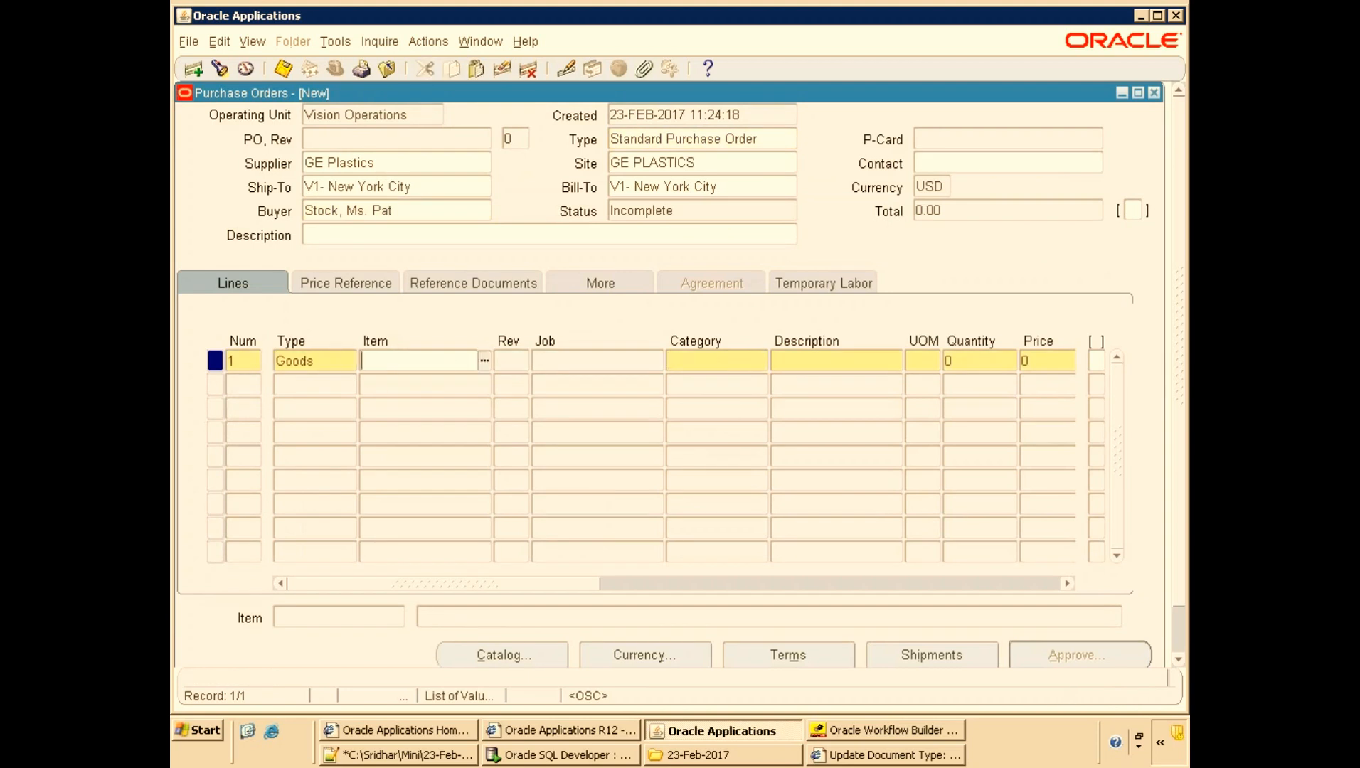
key(ctrl+l)
text(%)
key(Return)
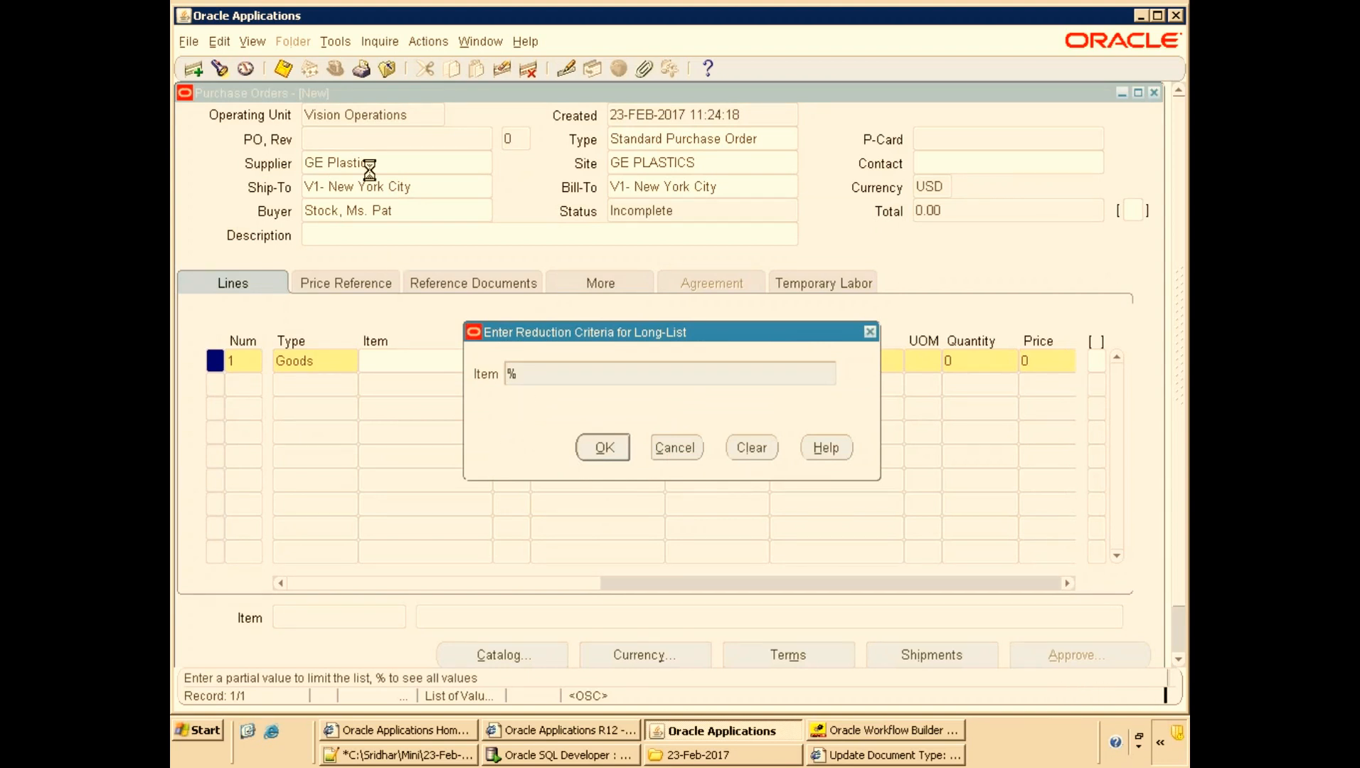
click(595, 531)
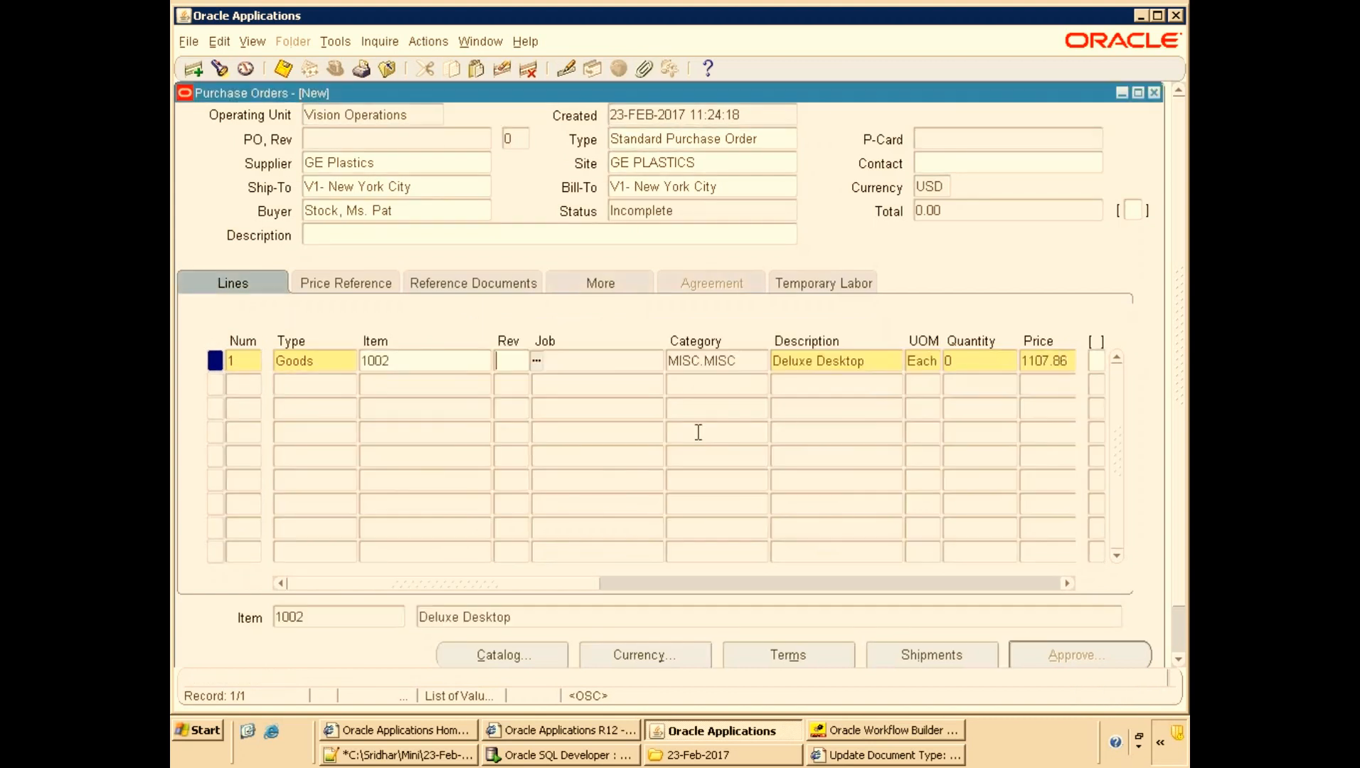
Set line 1's quantity to 100 and dismiss the shipments note.
click(953, 362)
text(100)
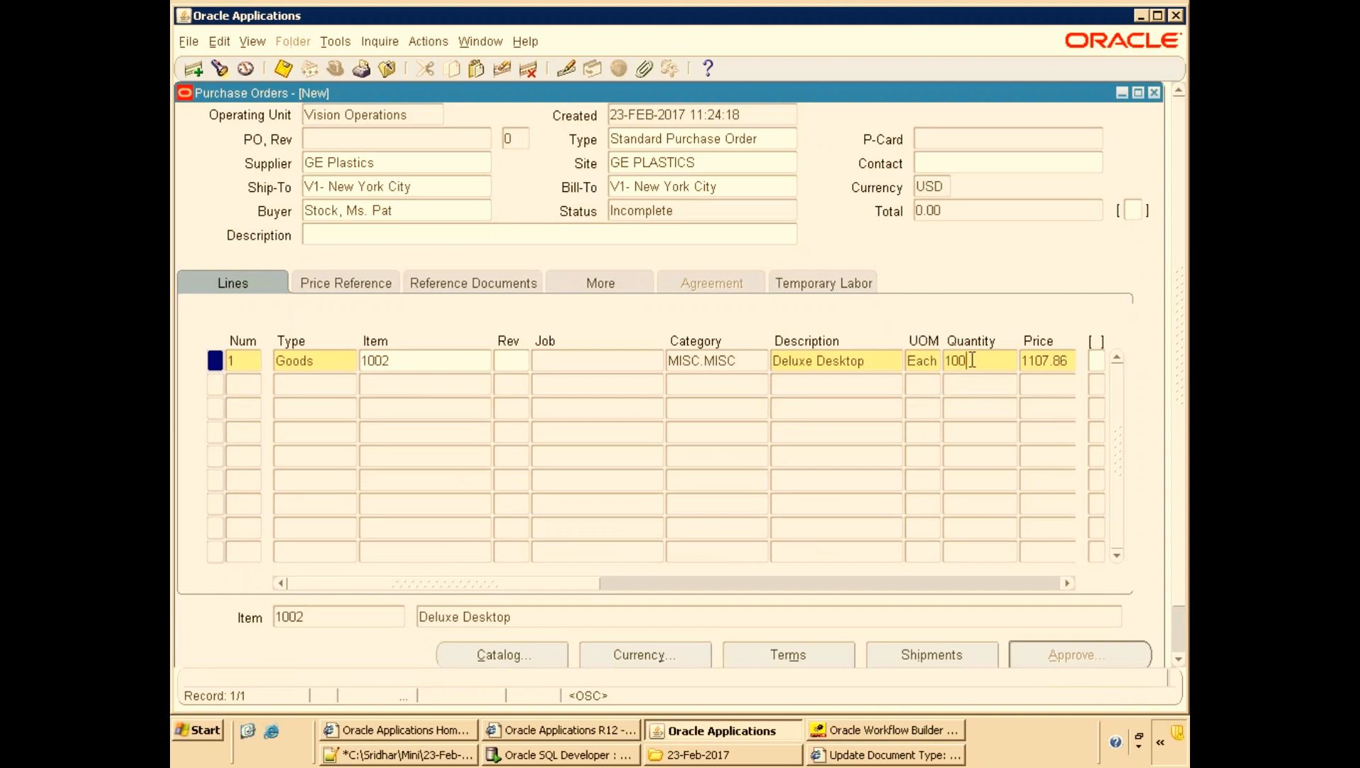
key(Tab)
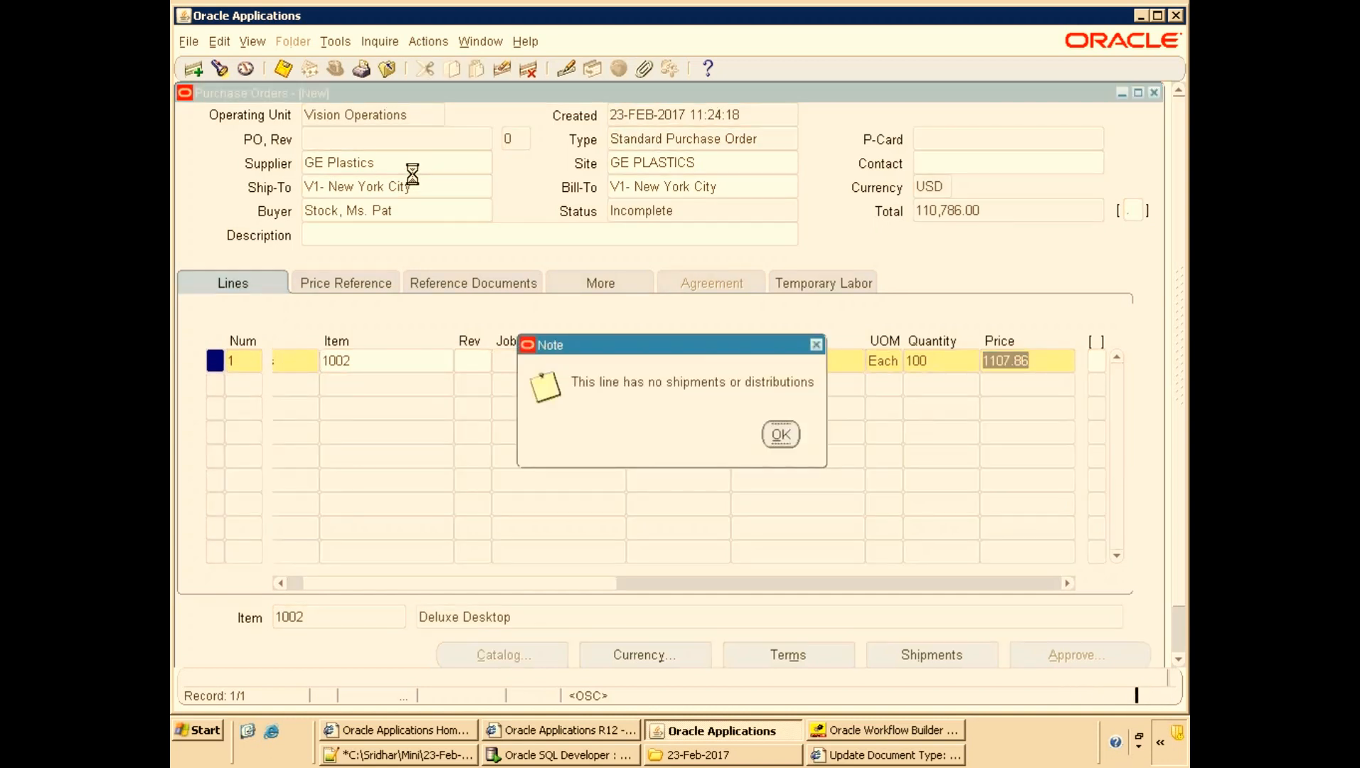
key(Return)
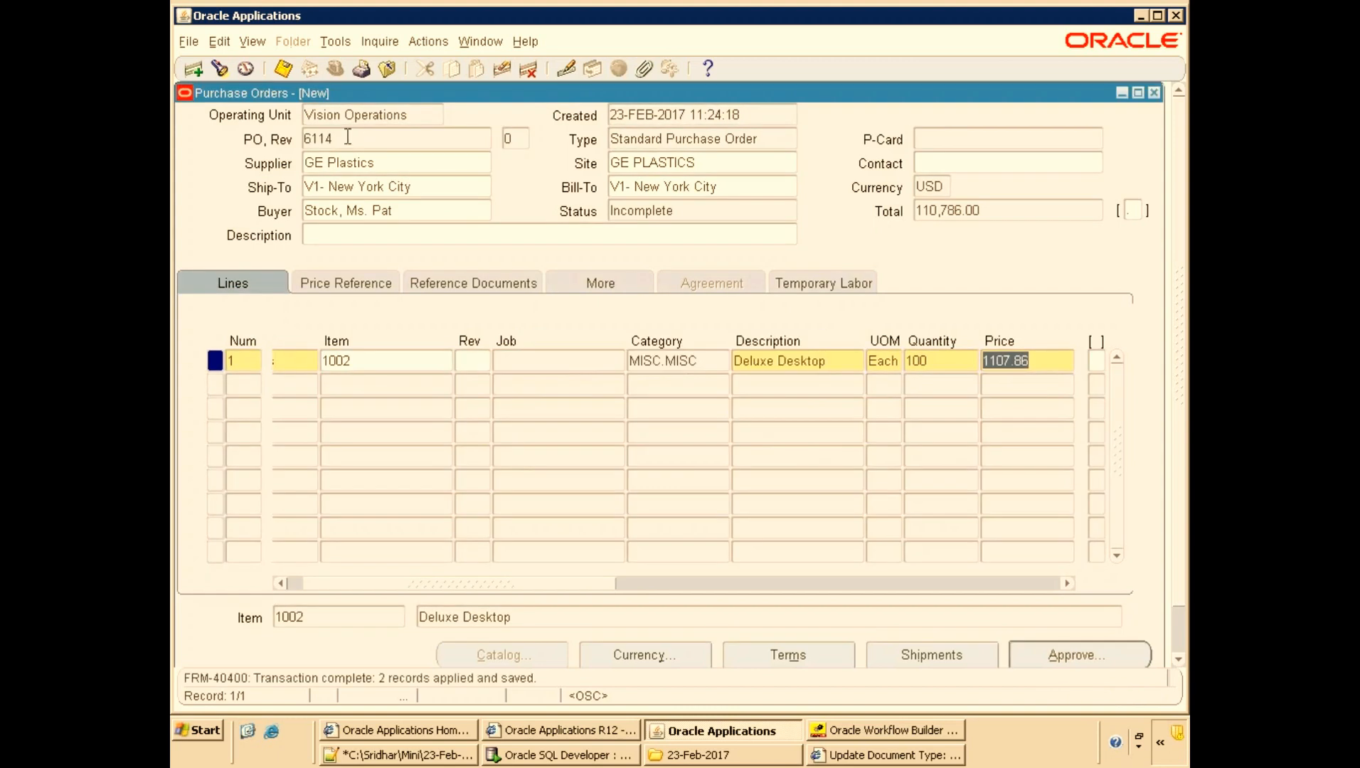
Record PO number 6114 at the end of the notes file and save the file.
click(431, 143)
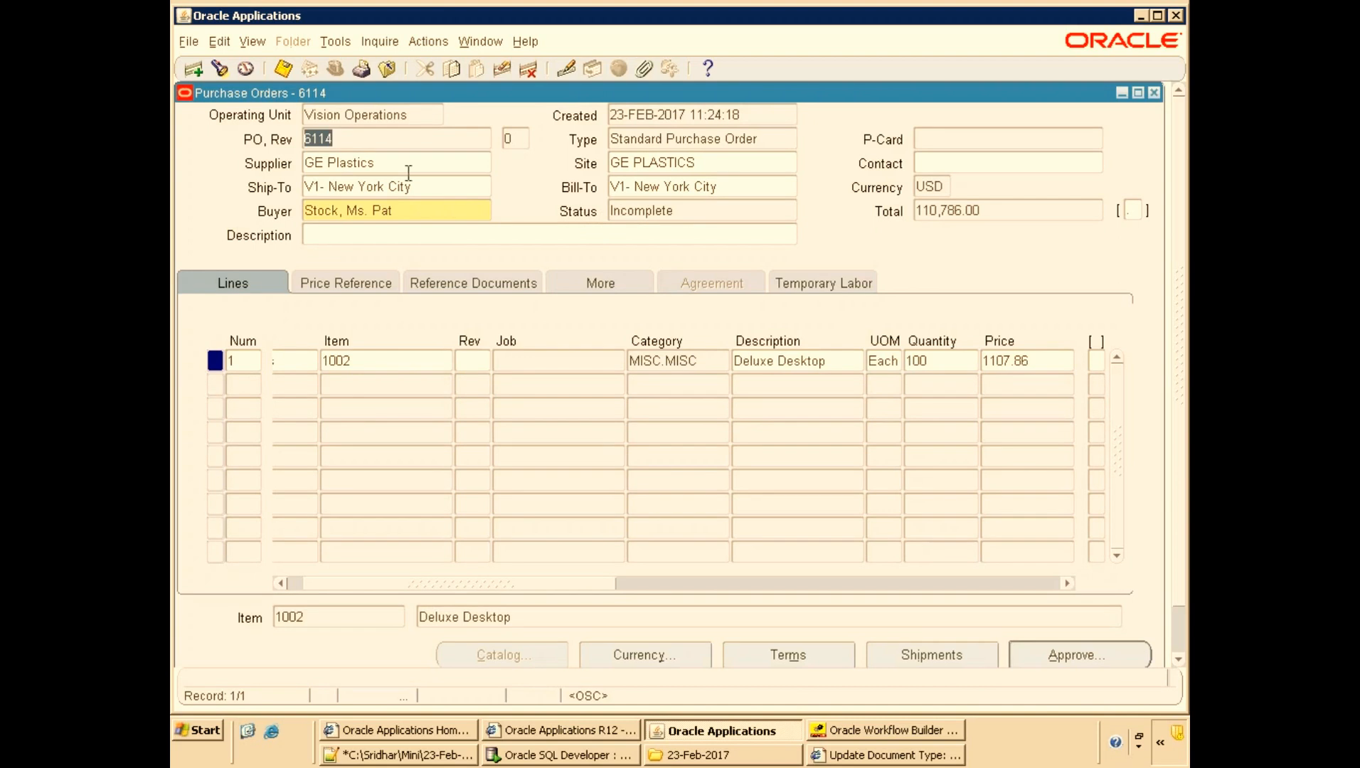
click(412, 756)
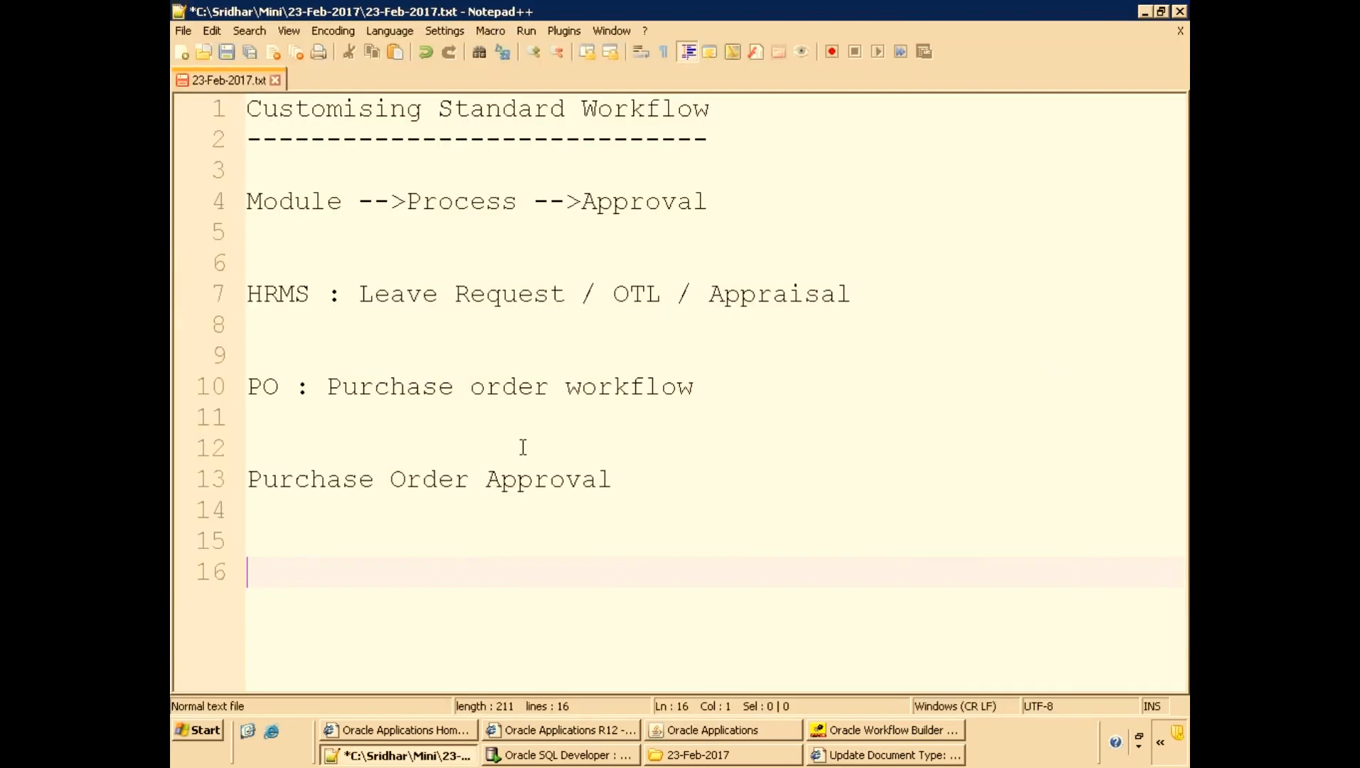
key(ctrl+minus)
text(6114)
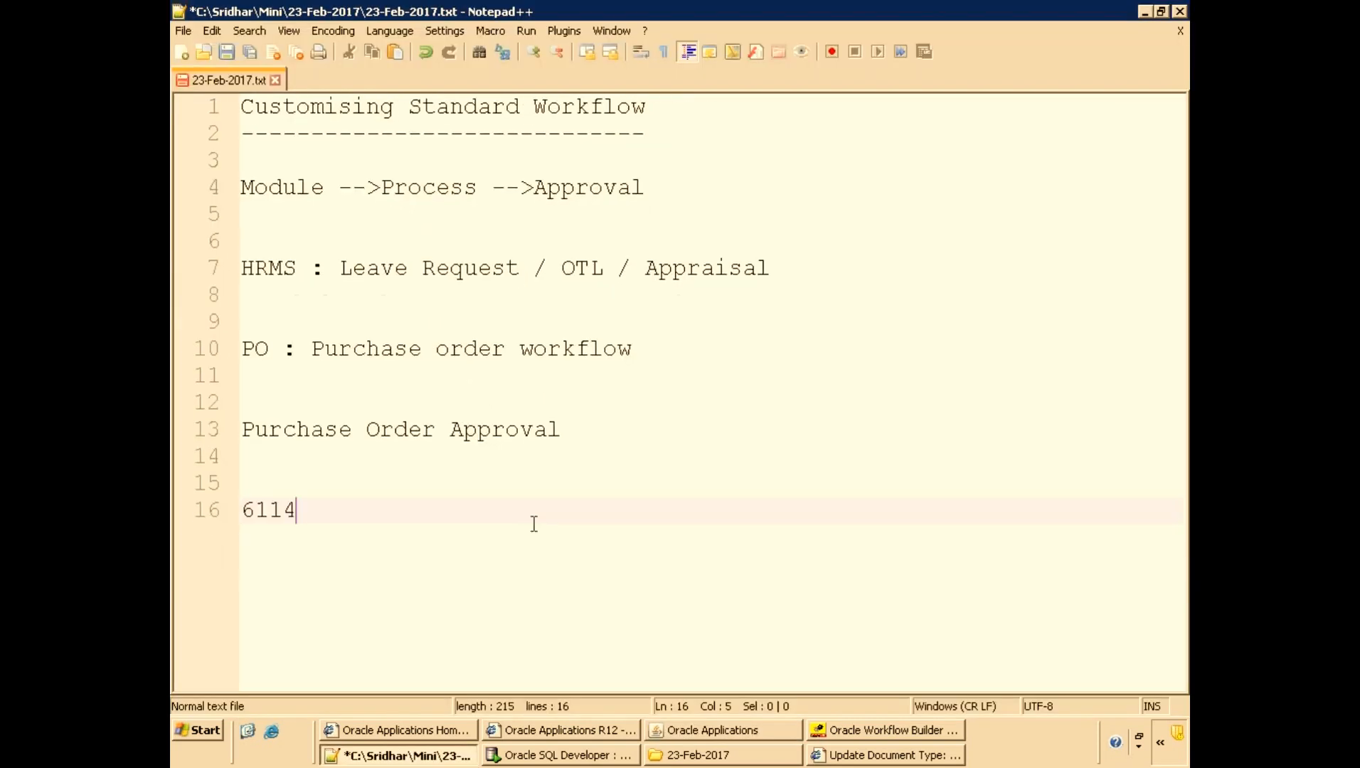
key(ctrl+s)
Return to the purchase order and set line 1's Need-By date to 23-feb-2017.
key(alt+Tab)
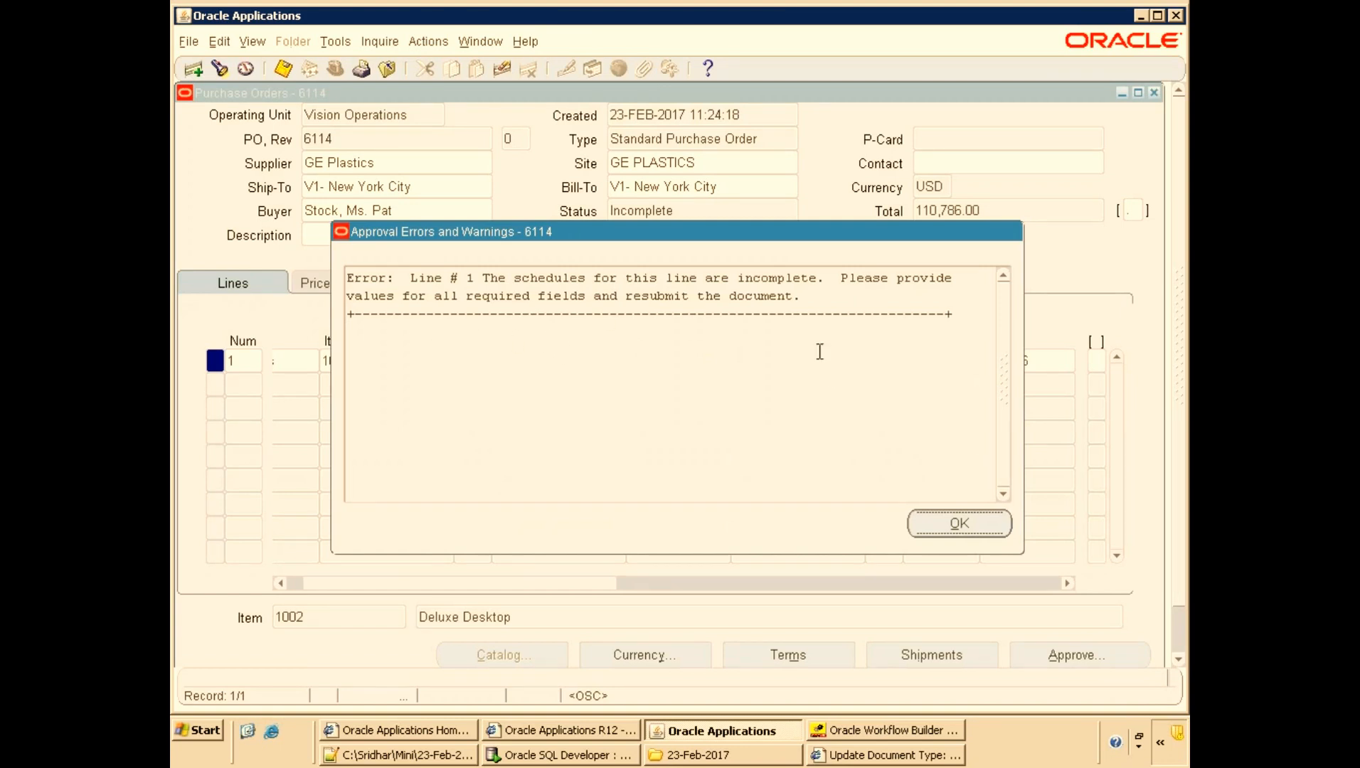
click(951, 523)
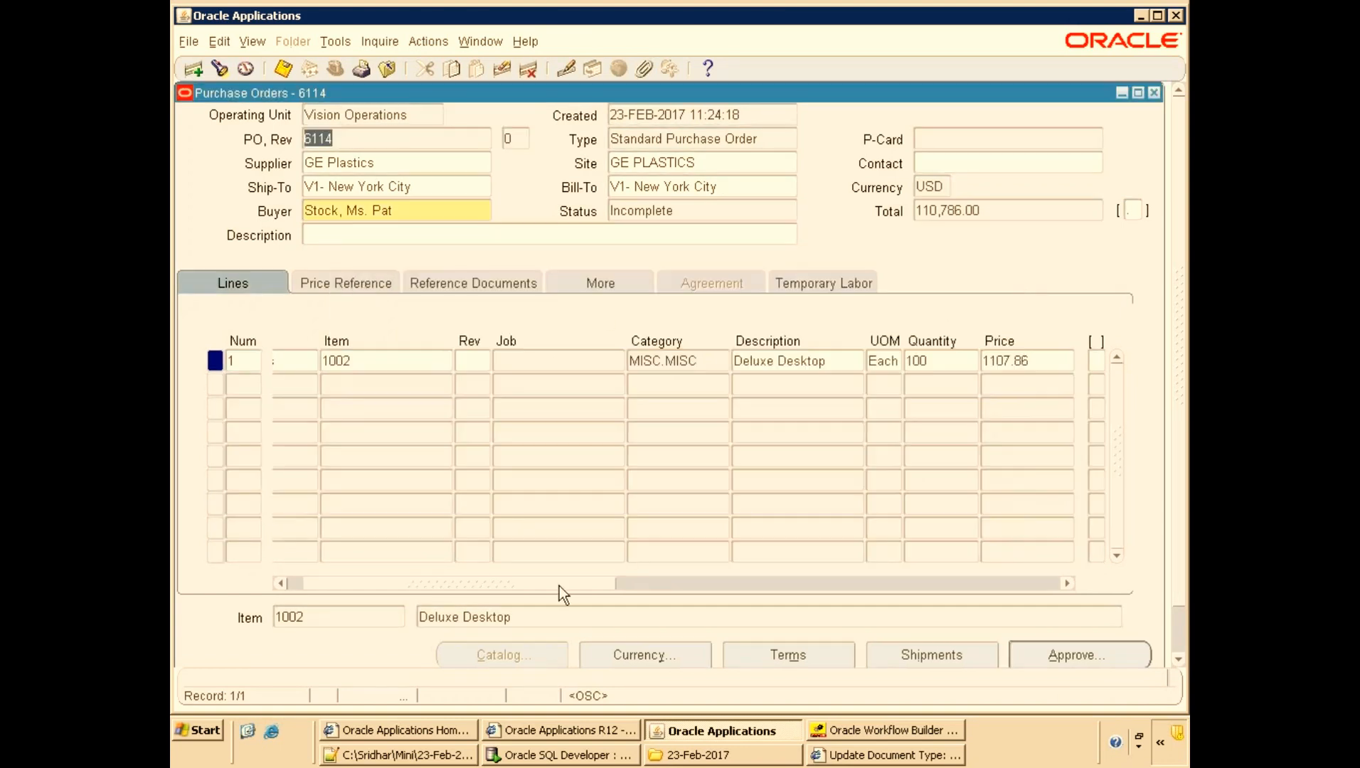
drag(574, 583, 701, 585)
click(842, 362)
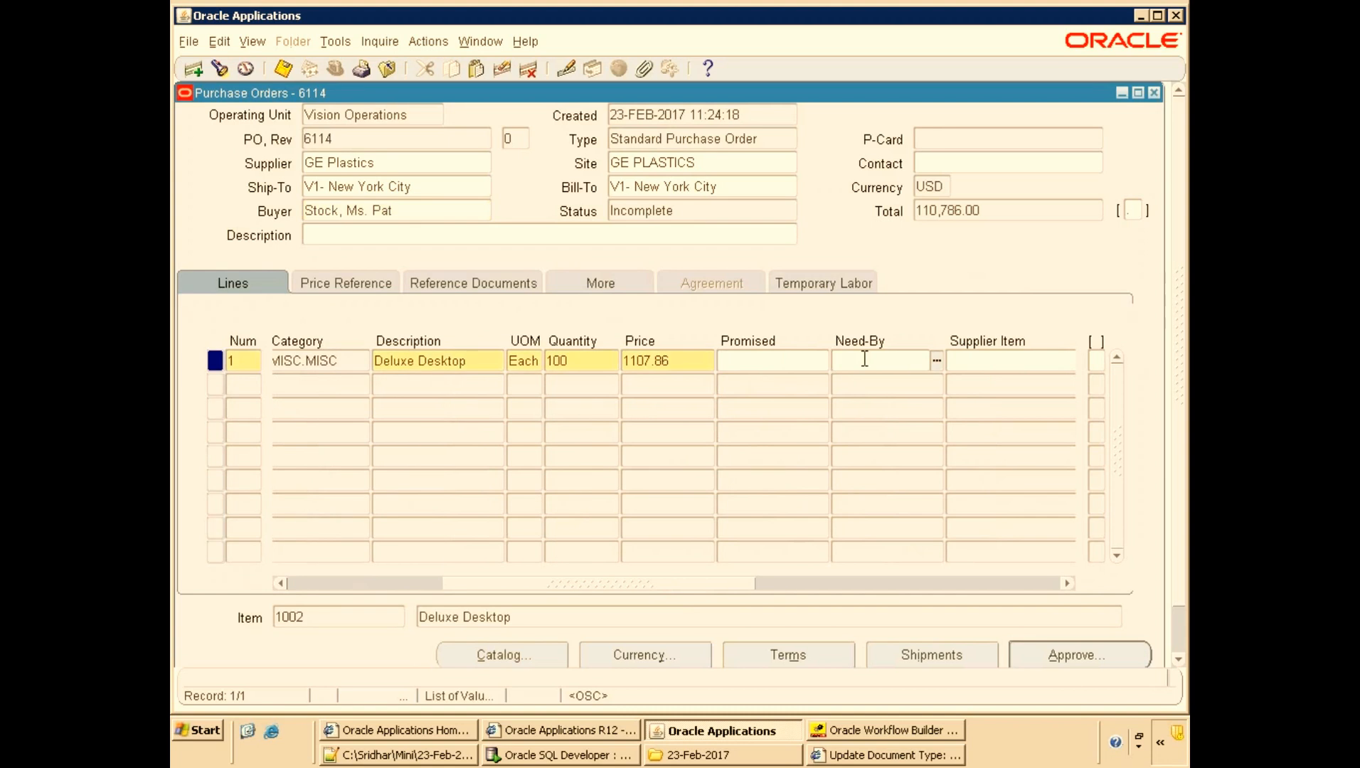
text(23-feb-2017)
key(Tab)
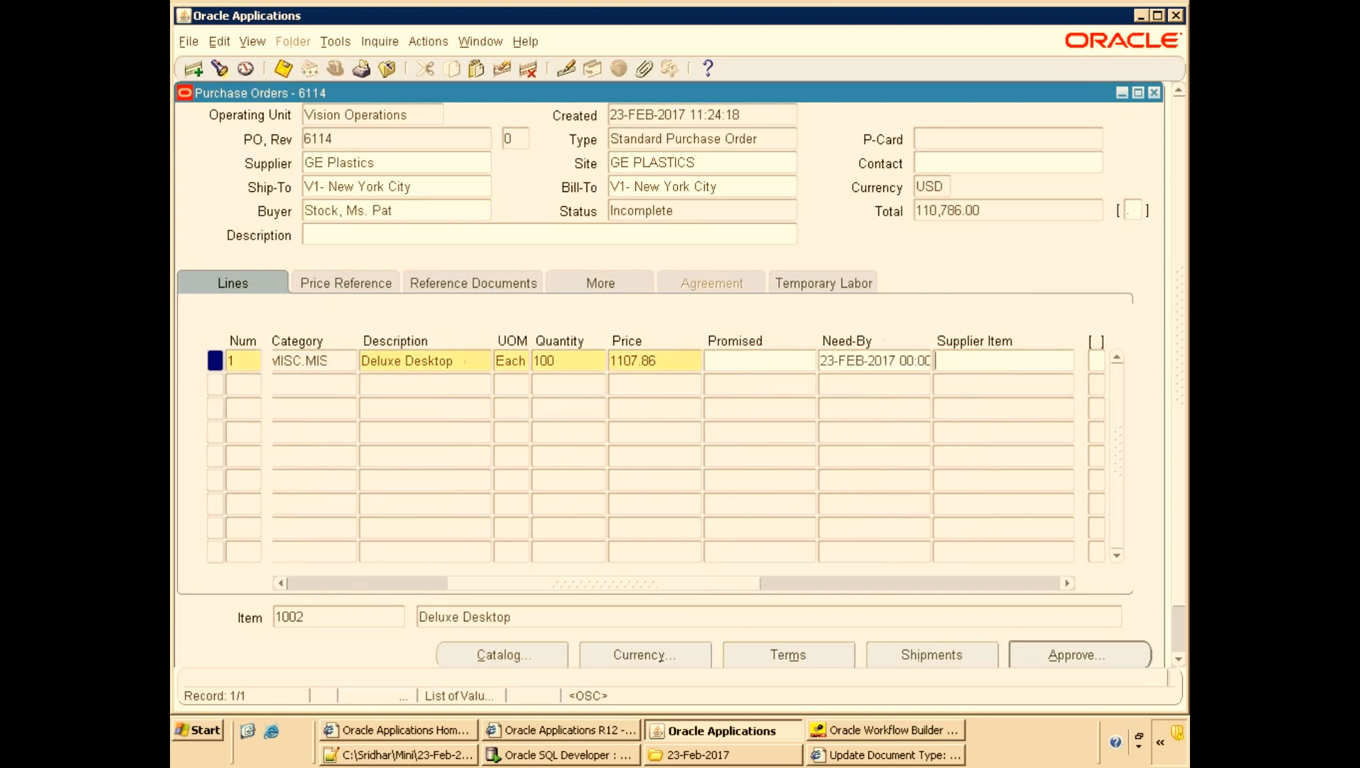
Try to approve the purchase order and close the approval errors dialog.
click(1047, 662)
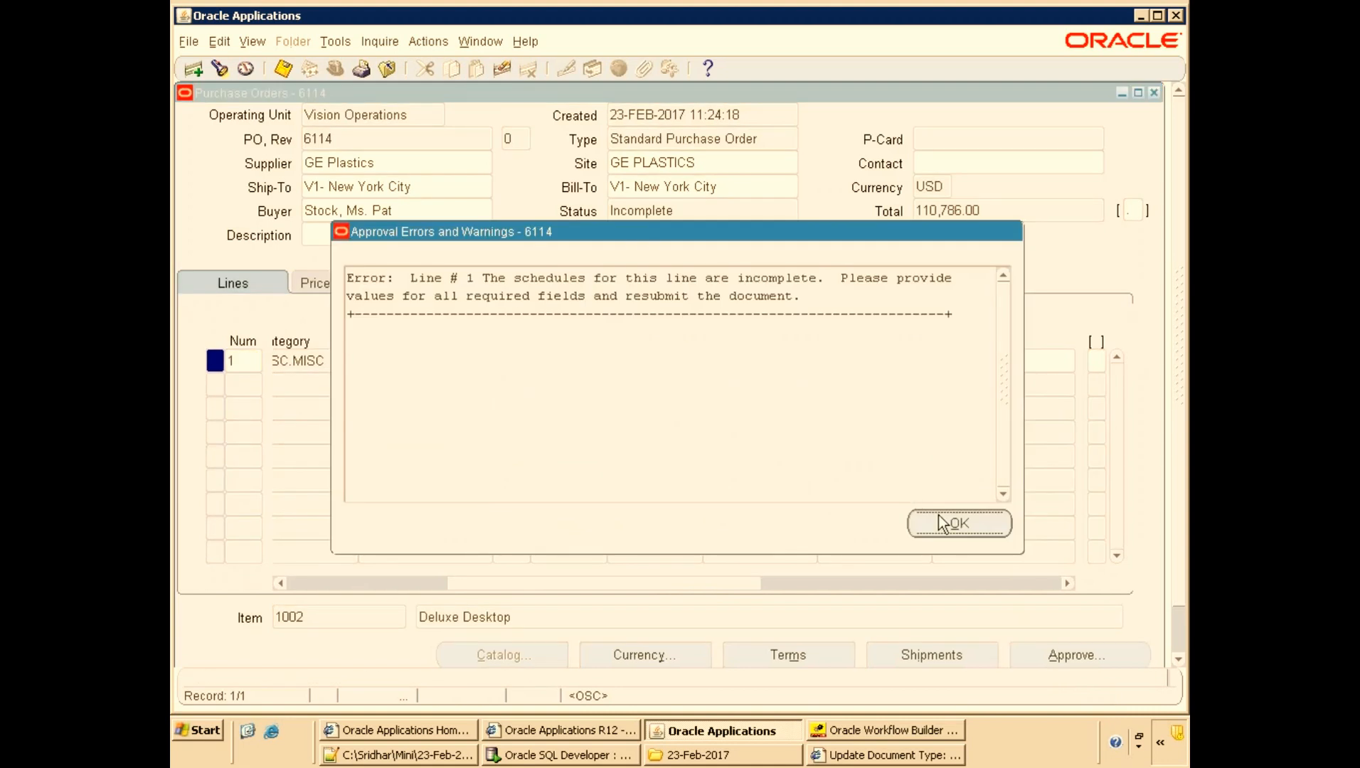
click(958, 527)
Review the line's Price Reference, Reference Documents, More and Lines tabs.
drag(575, 605, 801, 643)
drag(916, 645, 229, 506)
click(334, 291)
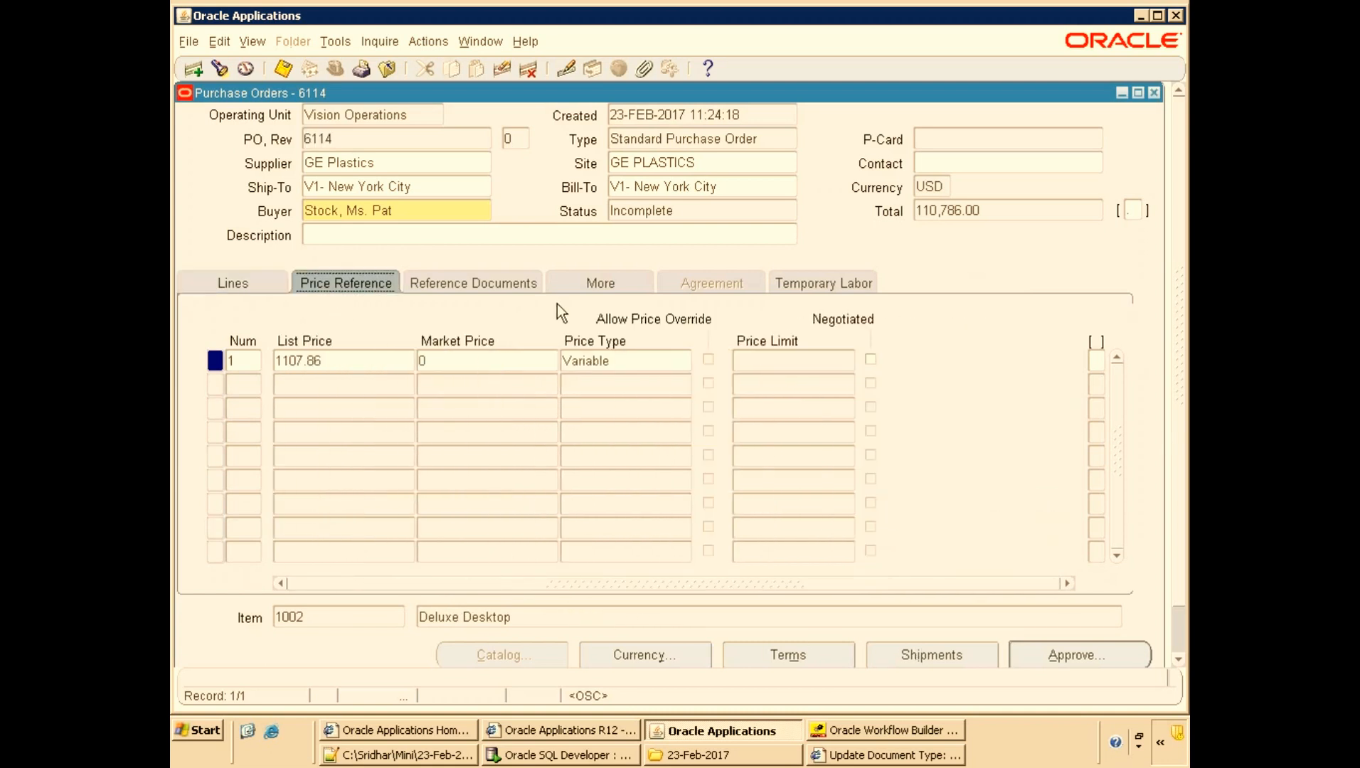
click(514, 288)
click(603, 288)
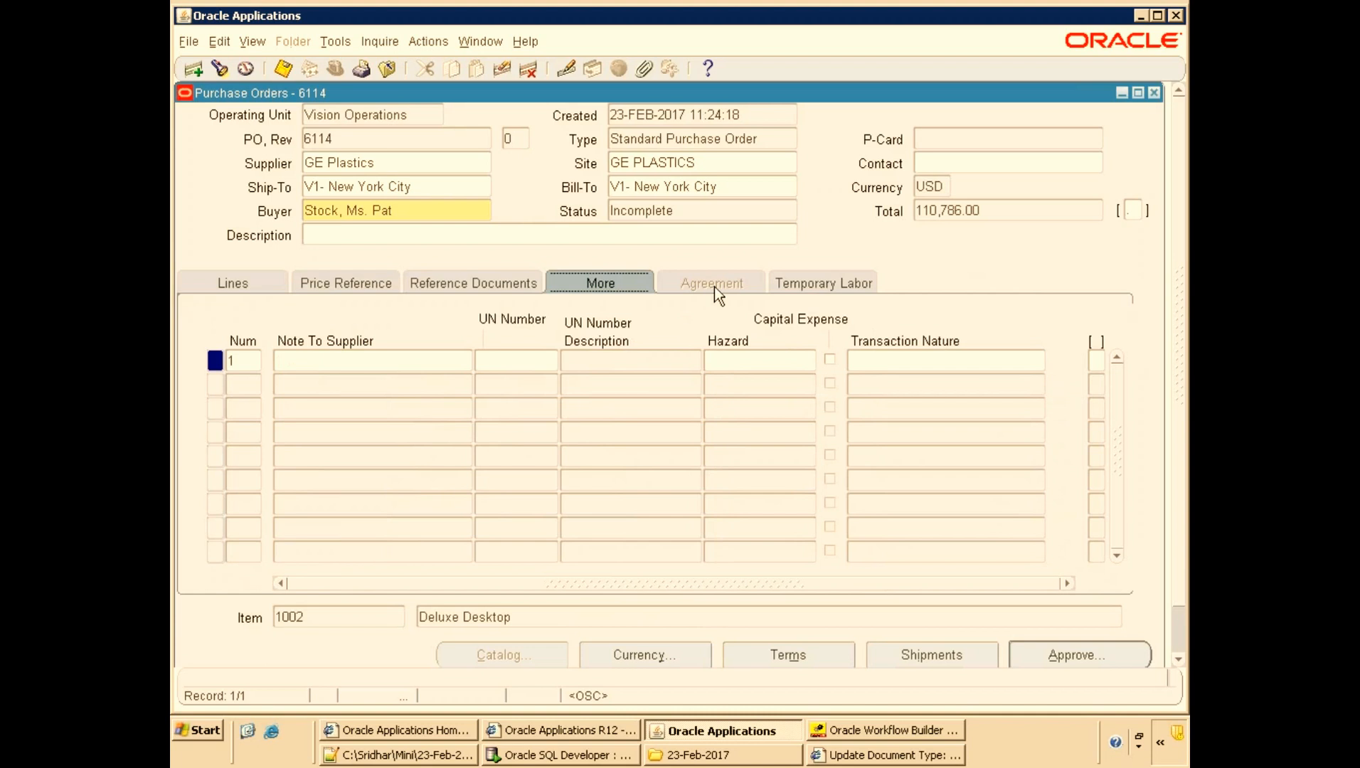
click(805, 288)
click(247, 288)
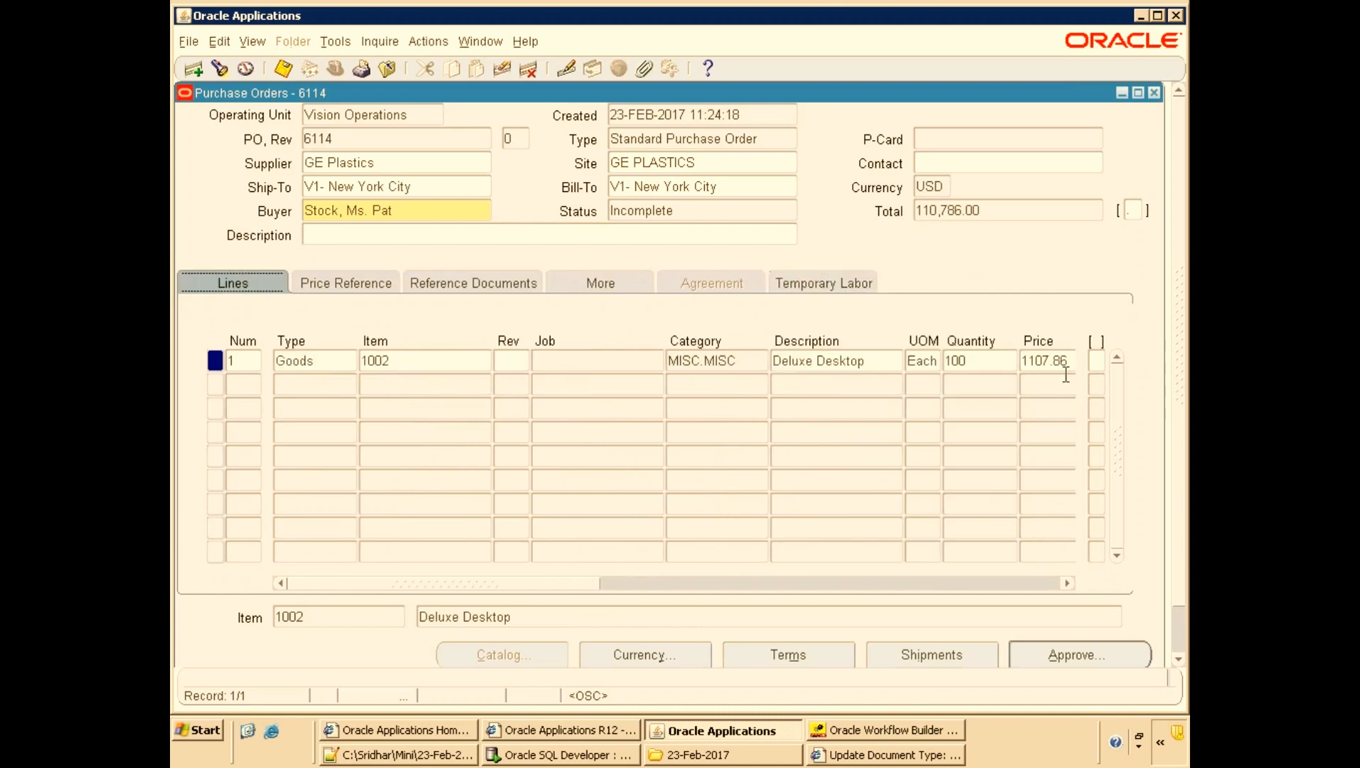
Open the shipments for line 1 of the purchase order.
click(1105, 360)
click(848, 454)
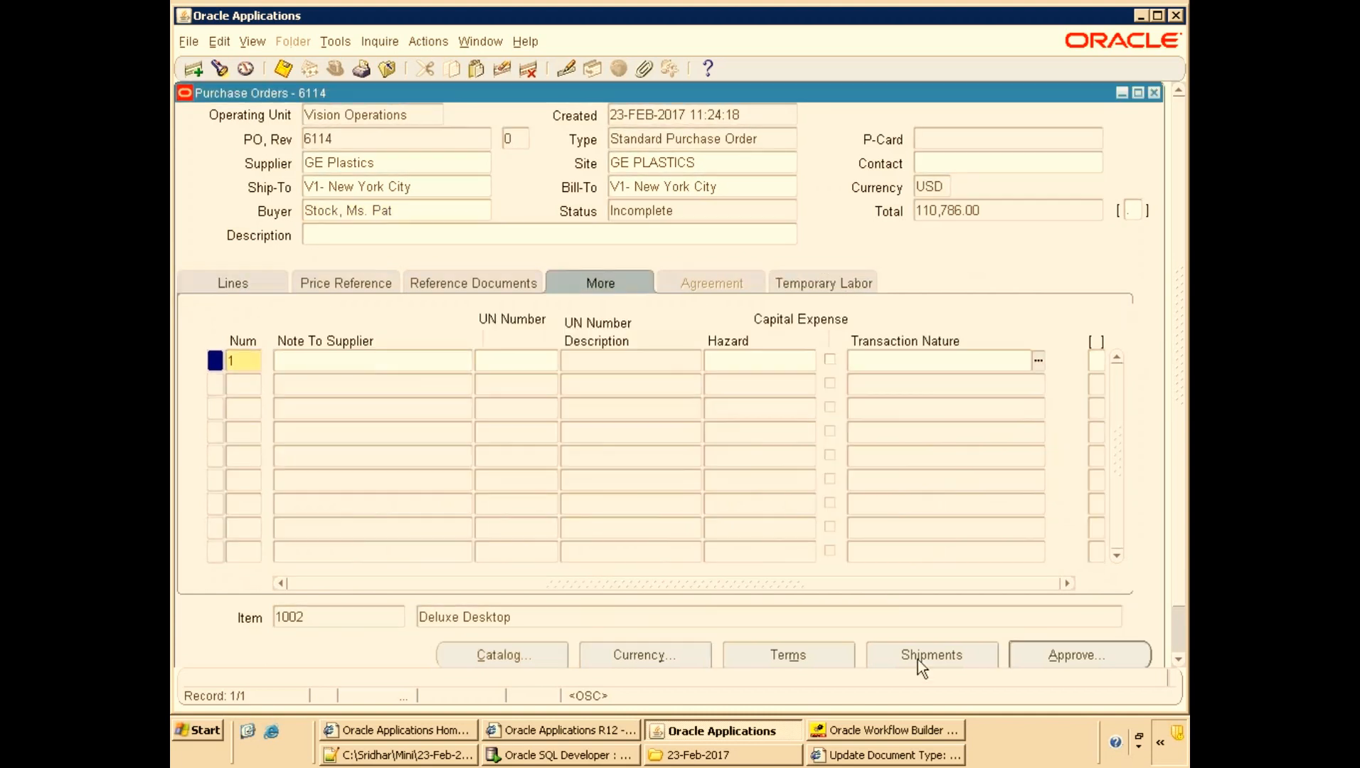
click(918, 660)
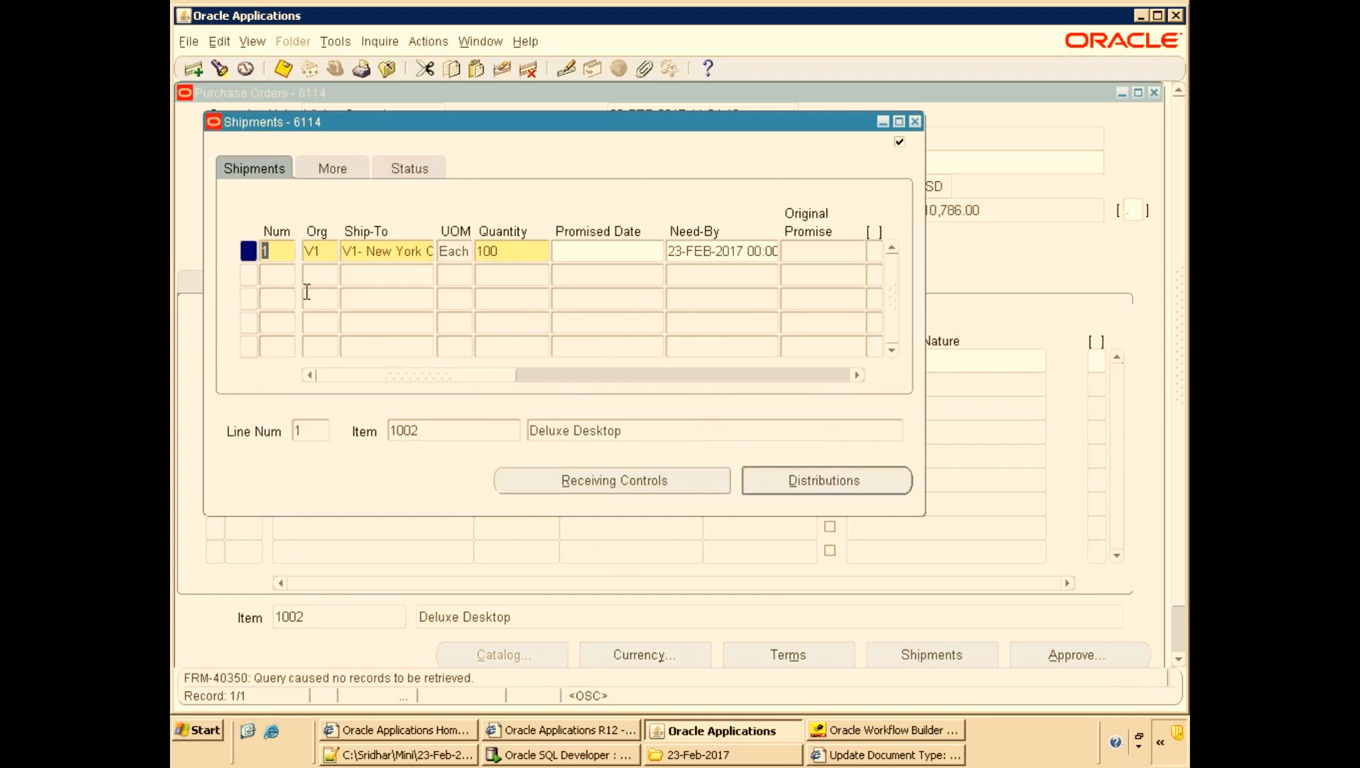
Review line 1's shipment and distribution details, including the PO charge account, and close both windows.
drag(495, 376, 848, 379)
click(816, 482)
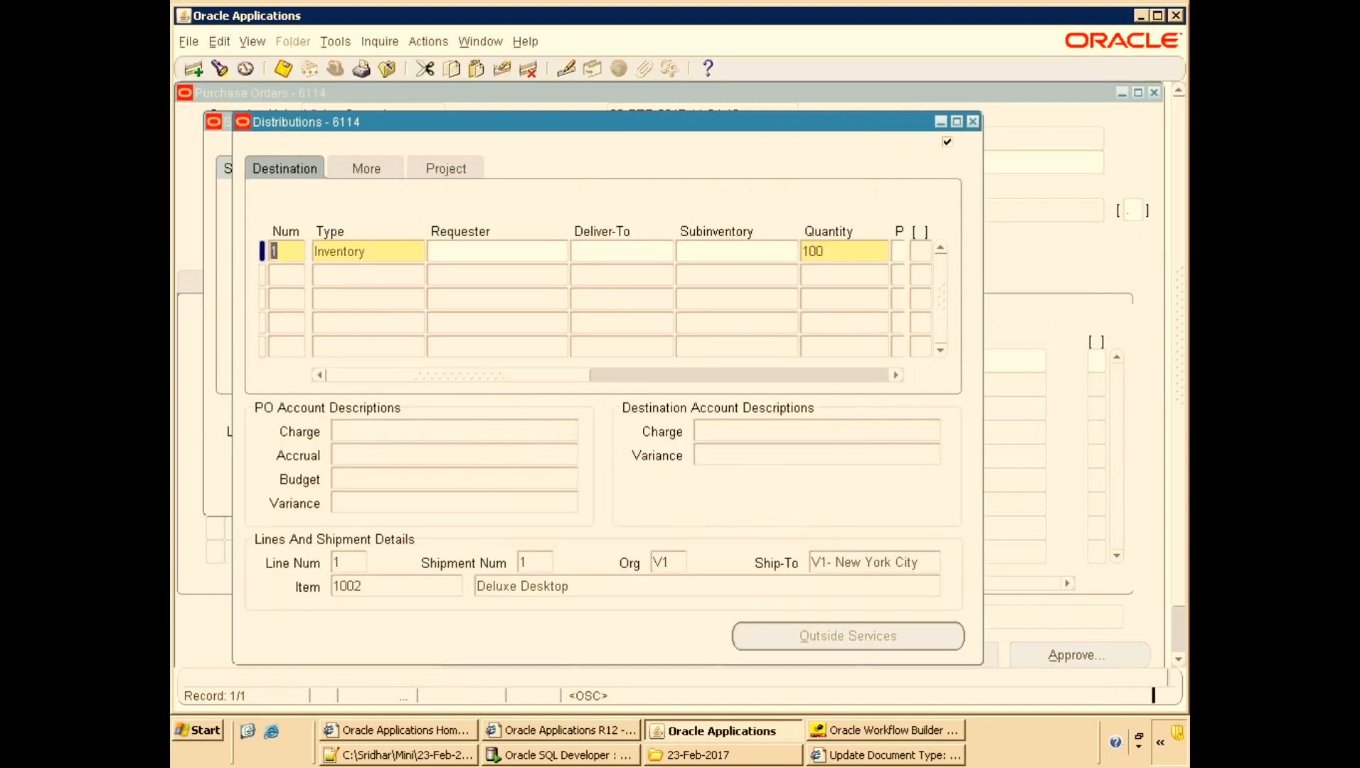
drag(542, 377, 684, 388)
click(766, 254)
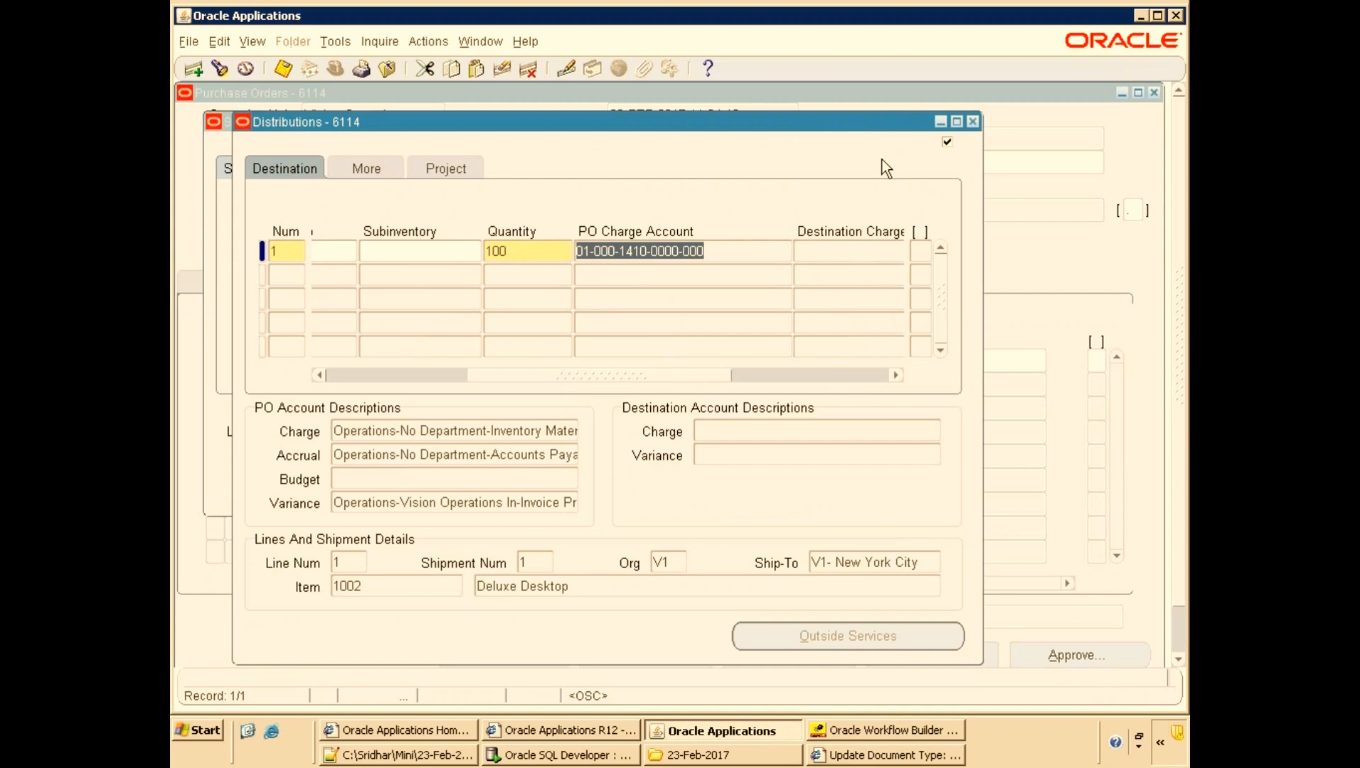
click(973, 122)
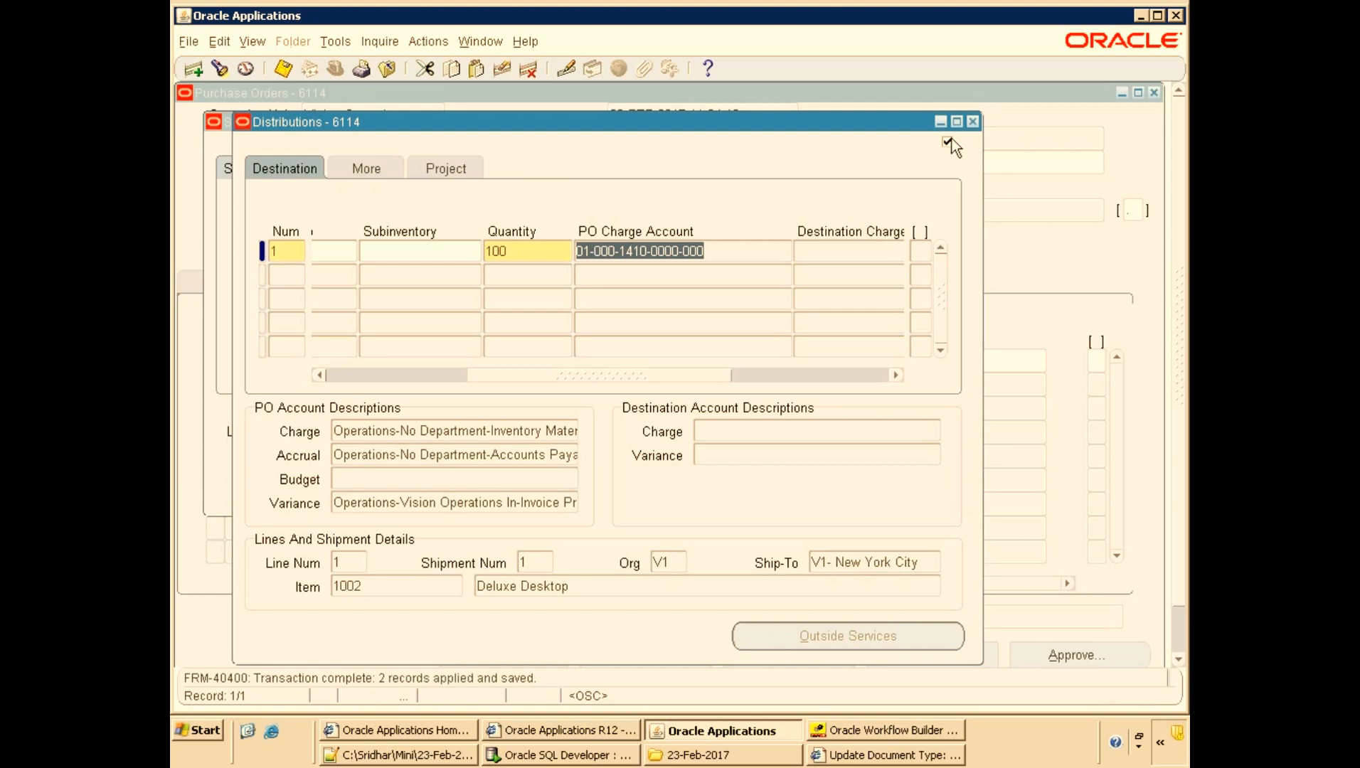
click(971, 122)
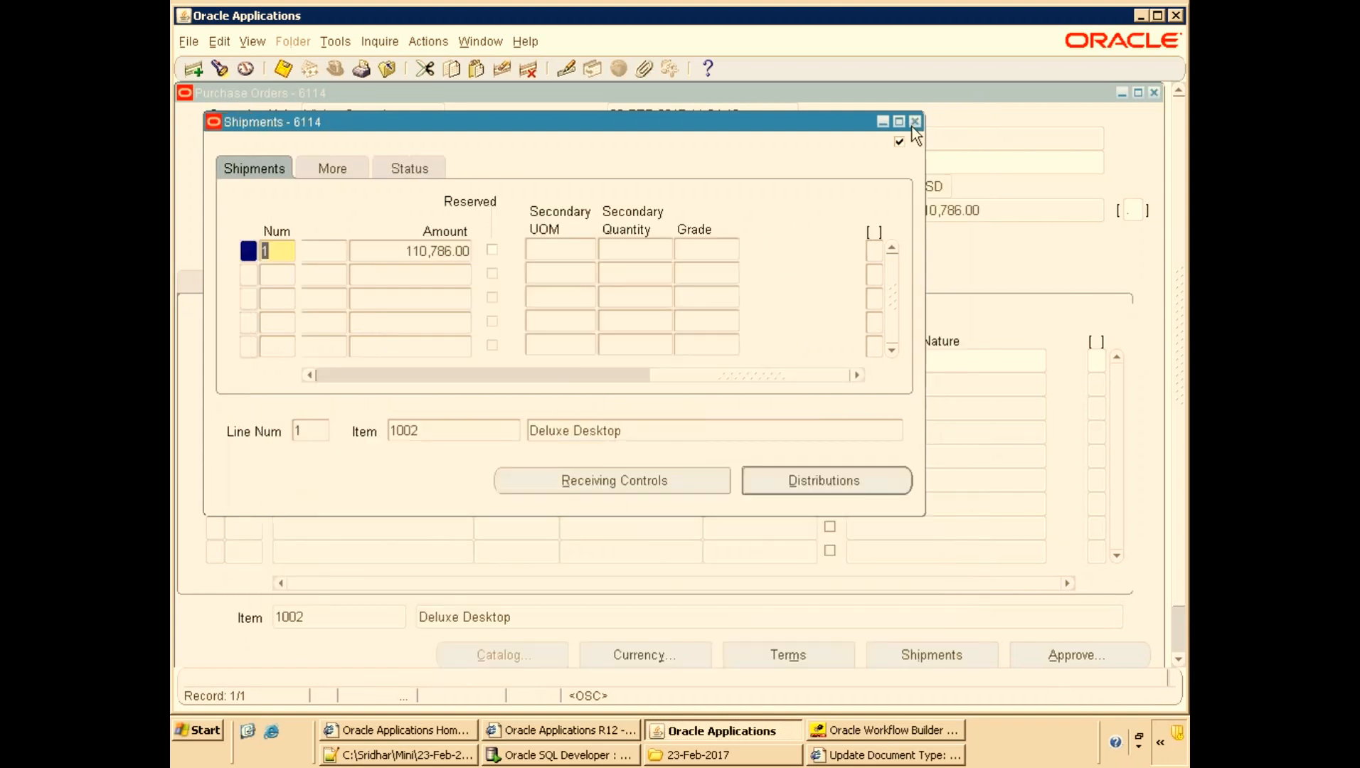
click(915, 123)
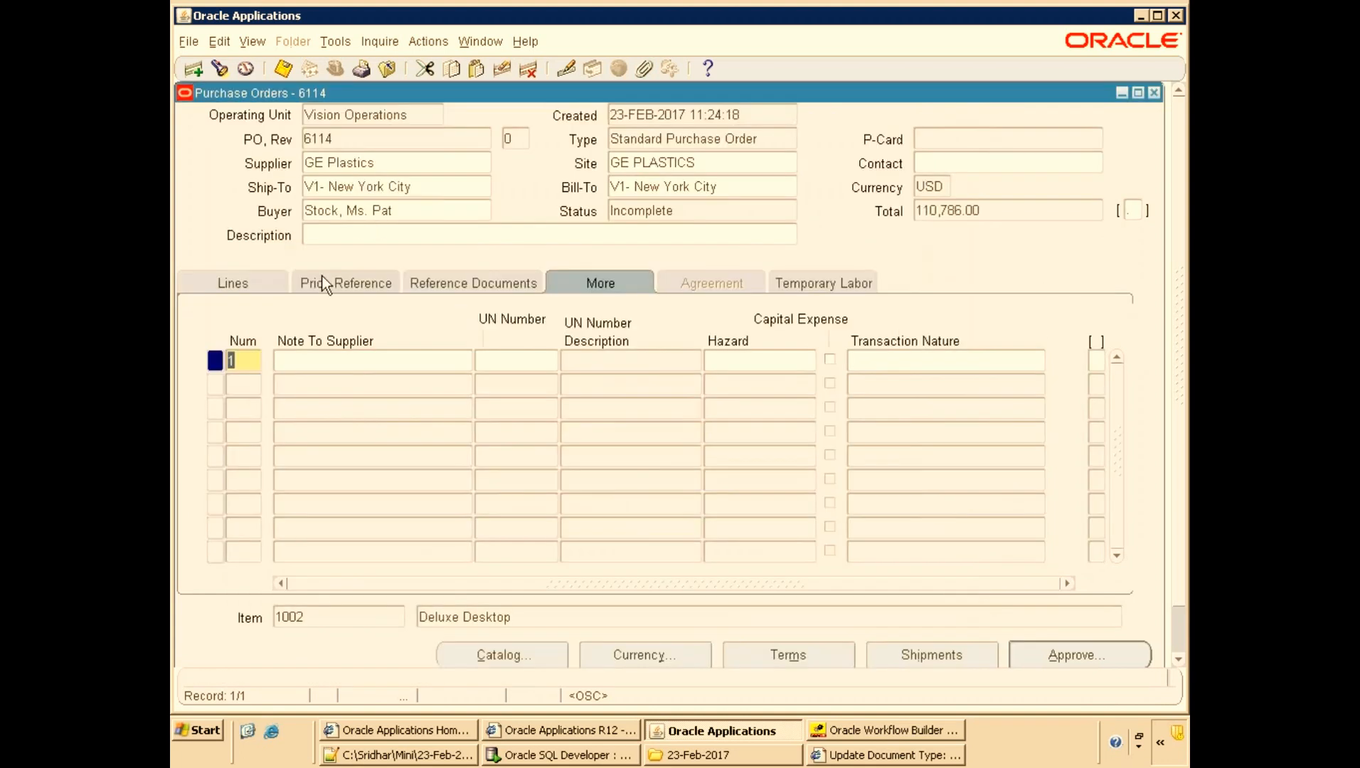
Submit purchase order 6114 for approval.
click(1045, 644)
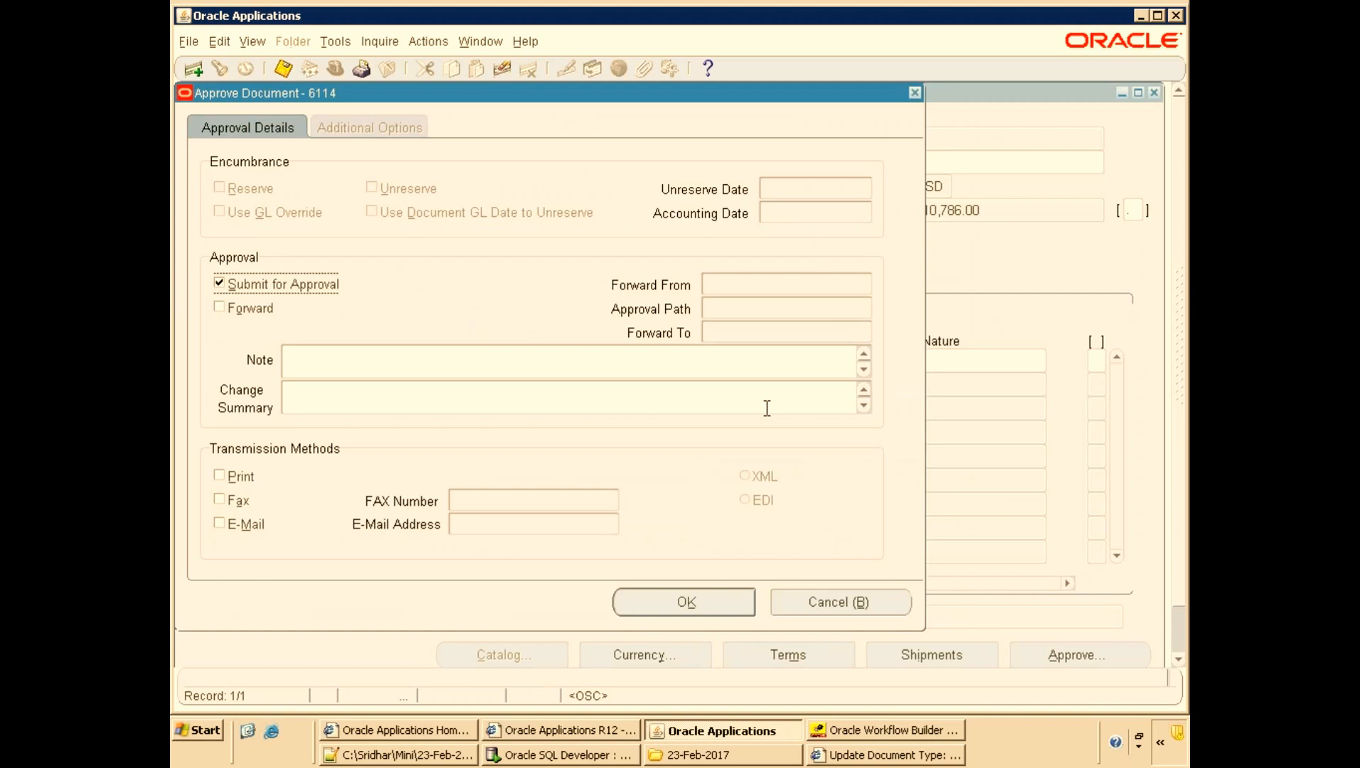
click(307, 365)
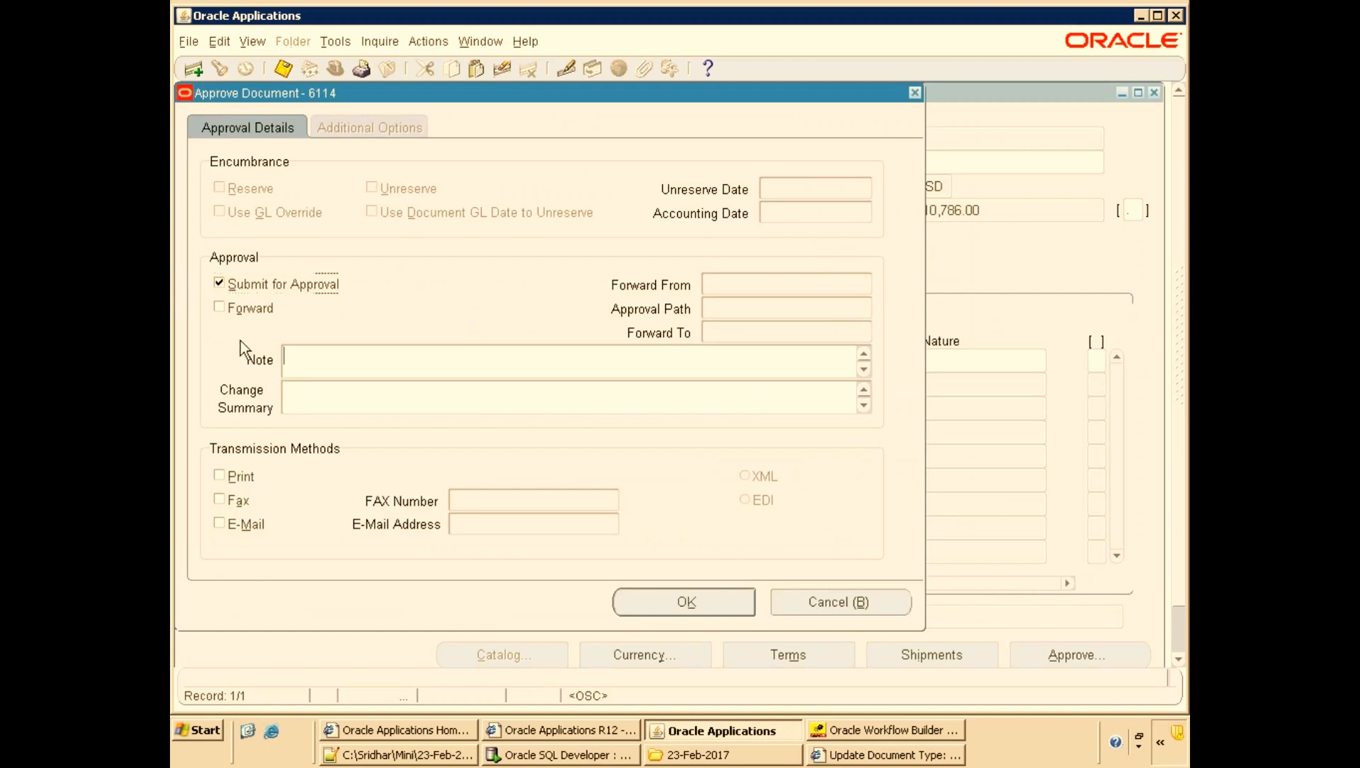
click(249, 527)
click(252, 526)
click(640, 597)
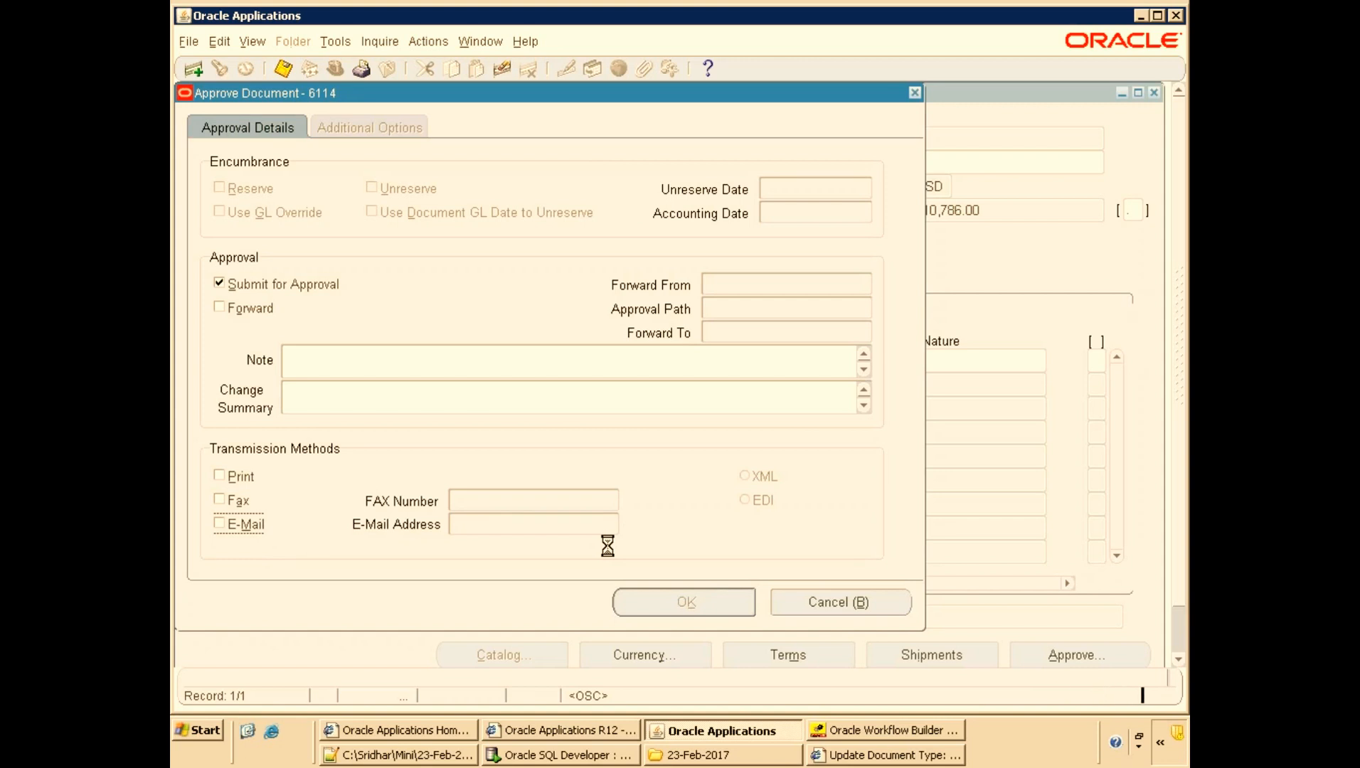
Refresh the E-Business Suite home page worklist and examine the type of the newest notification for purchase order 6114.
click(458, 731)
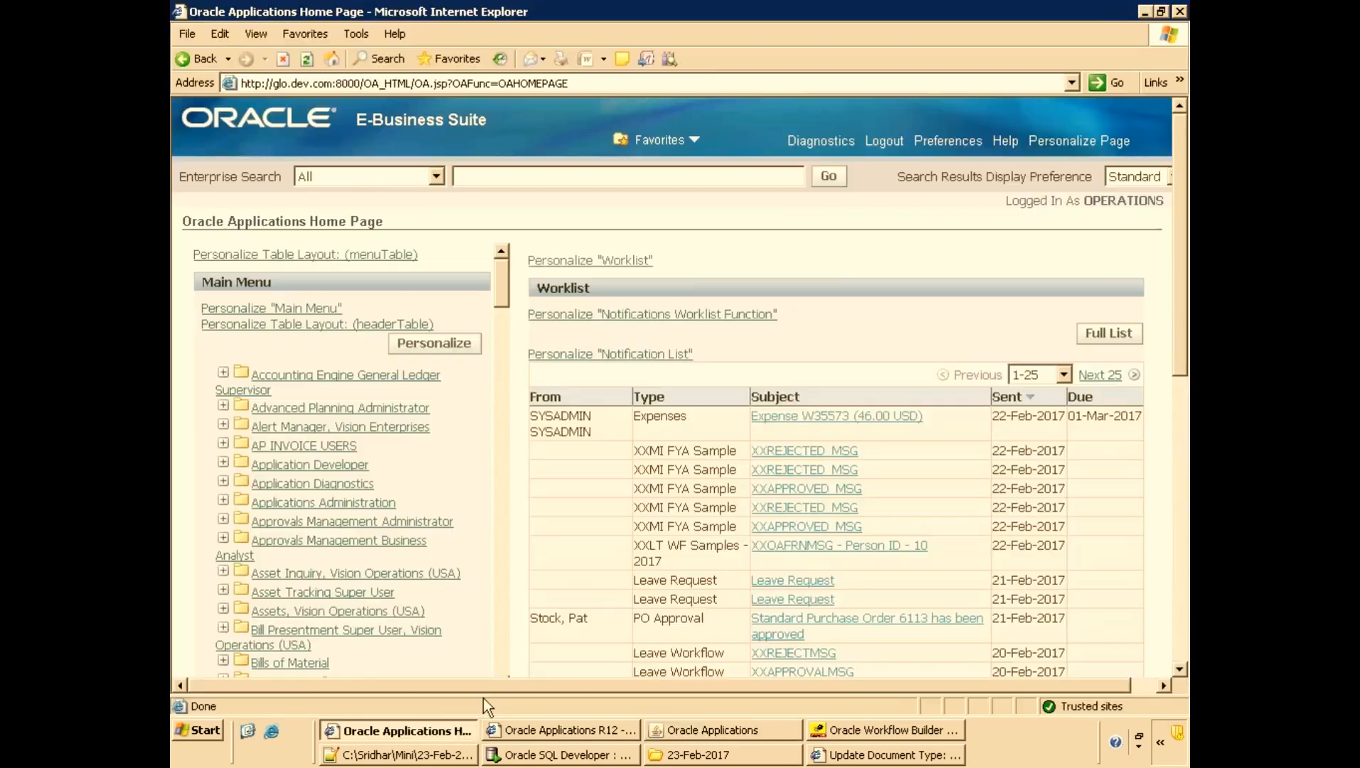
key(F5)
click(754, 719)
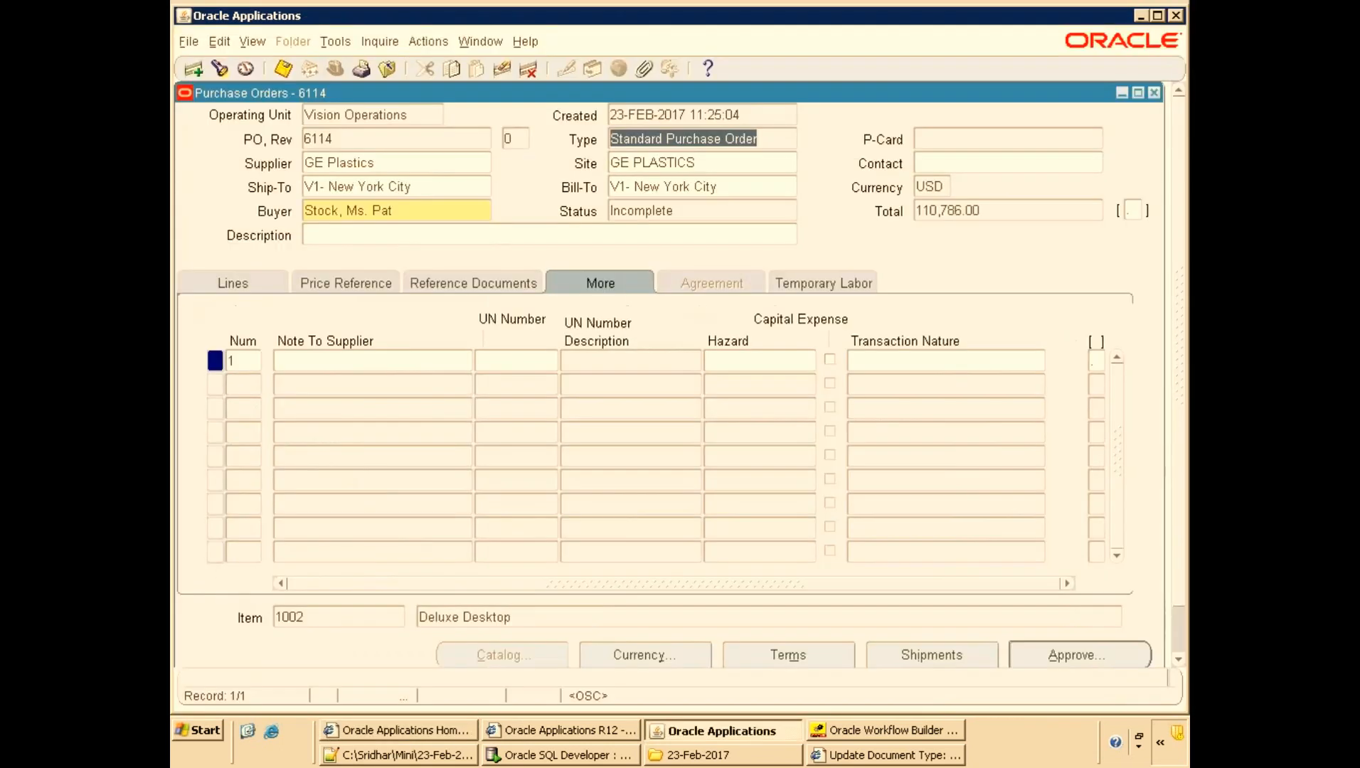
key(alt+Tab)
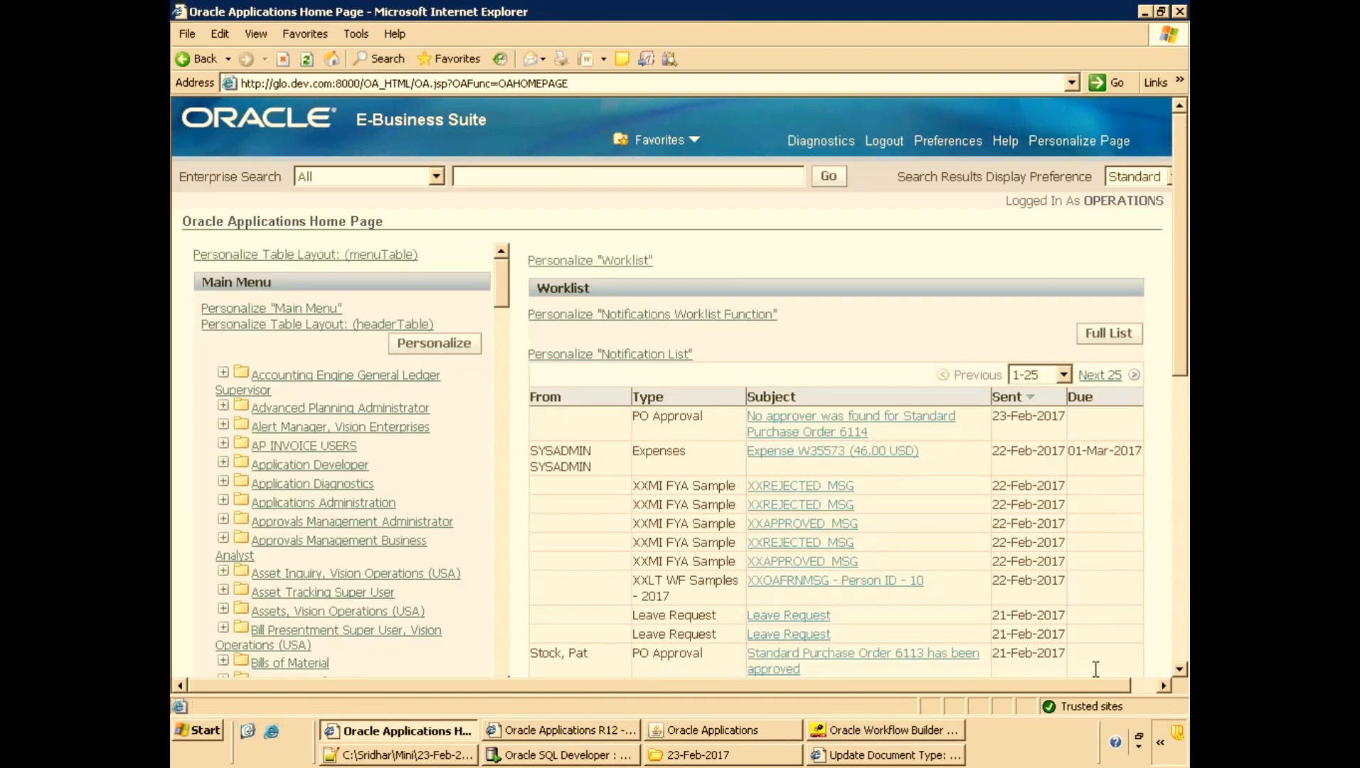
click(1153, 687)
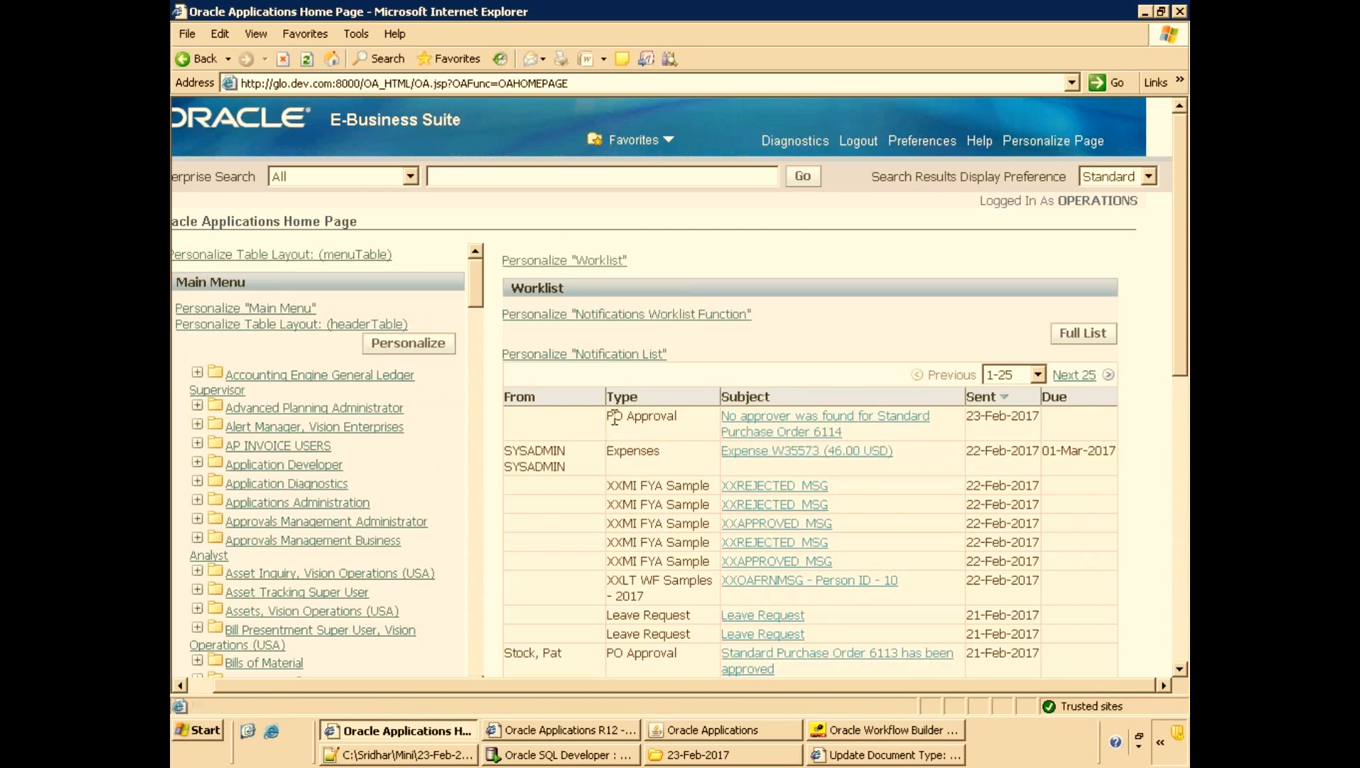
triple_click(678, 416)
click(632, 415)
drag(676, 416, 604, 419)
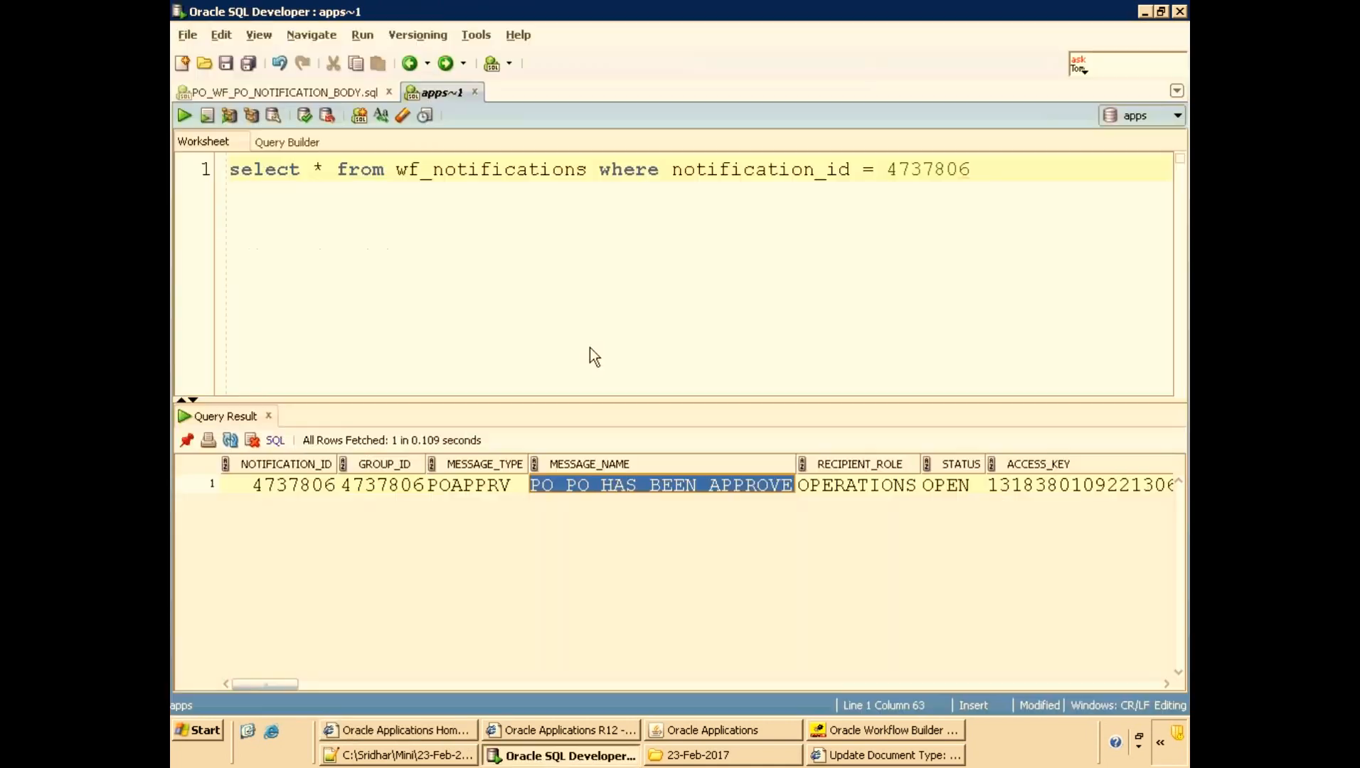
In SQL Developer, write and run a new query selecting all rows from wf_item_types_tl above the existing notification query.
click(534, 755)
click(1006, 171)
text(;)
key(Home)
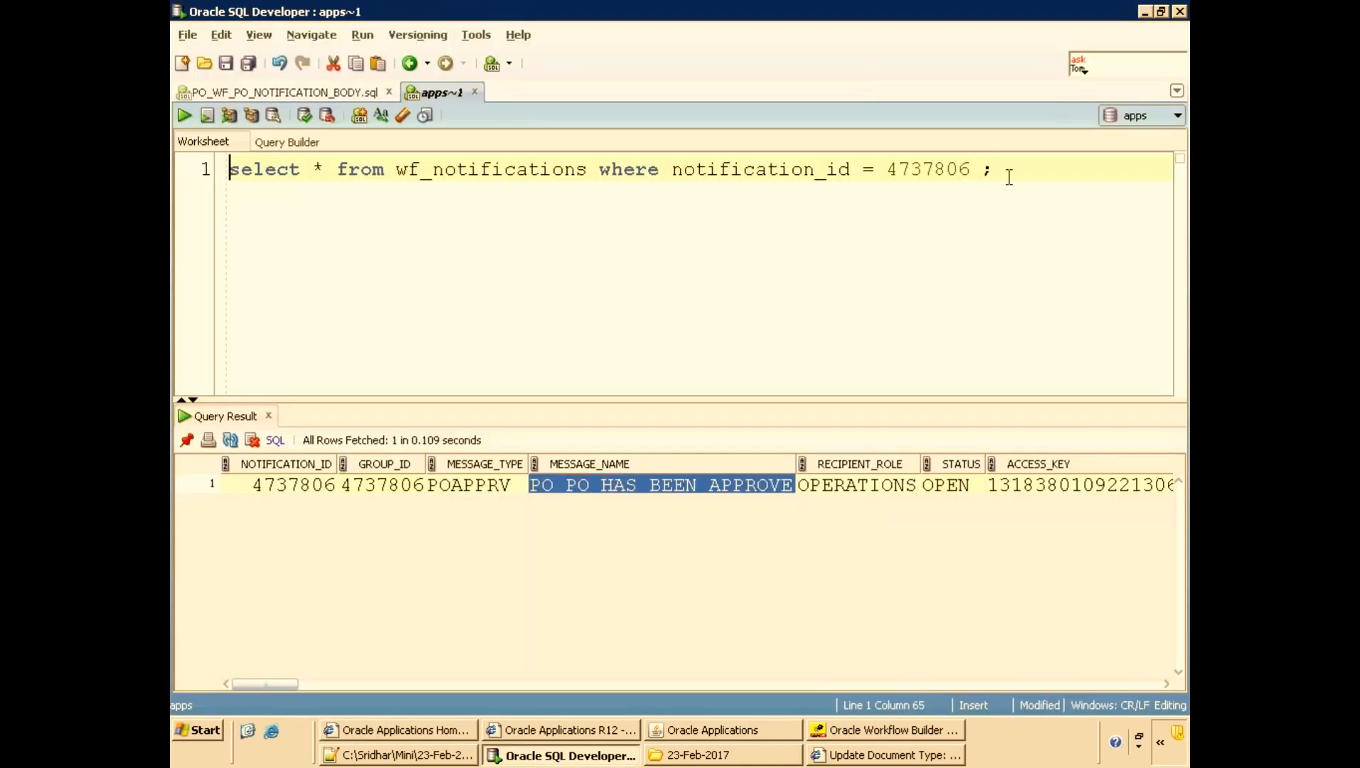
key(Return)
key(Return)
key(Up)
key(Up)
text(select *)
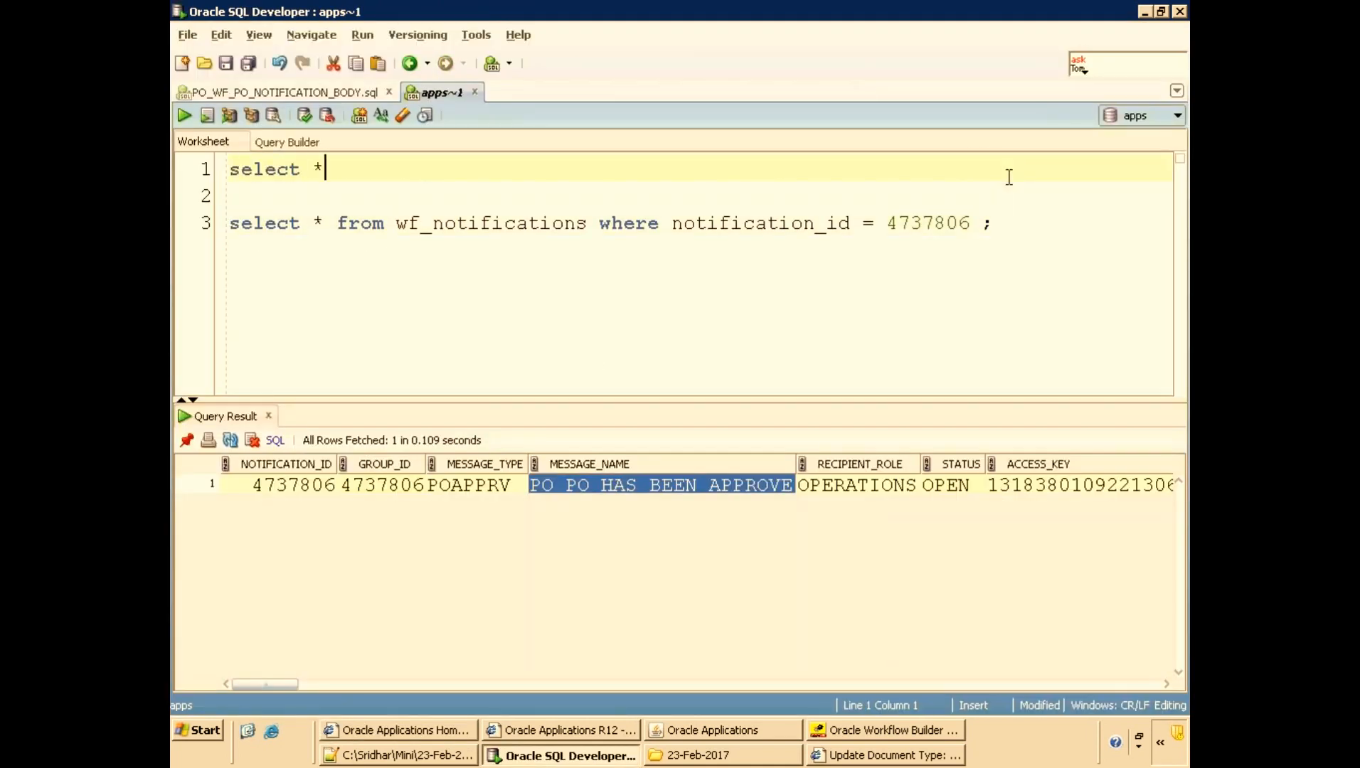
text( from wf_item)
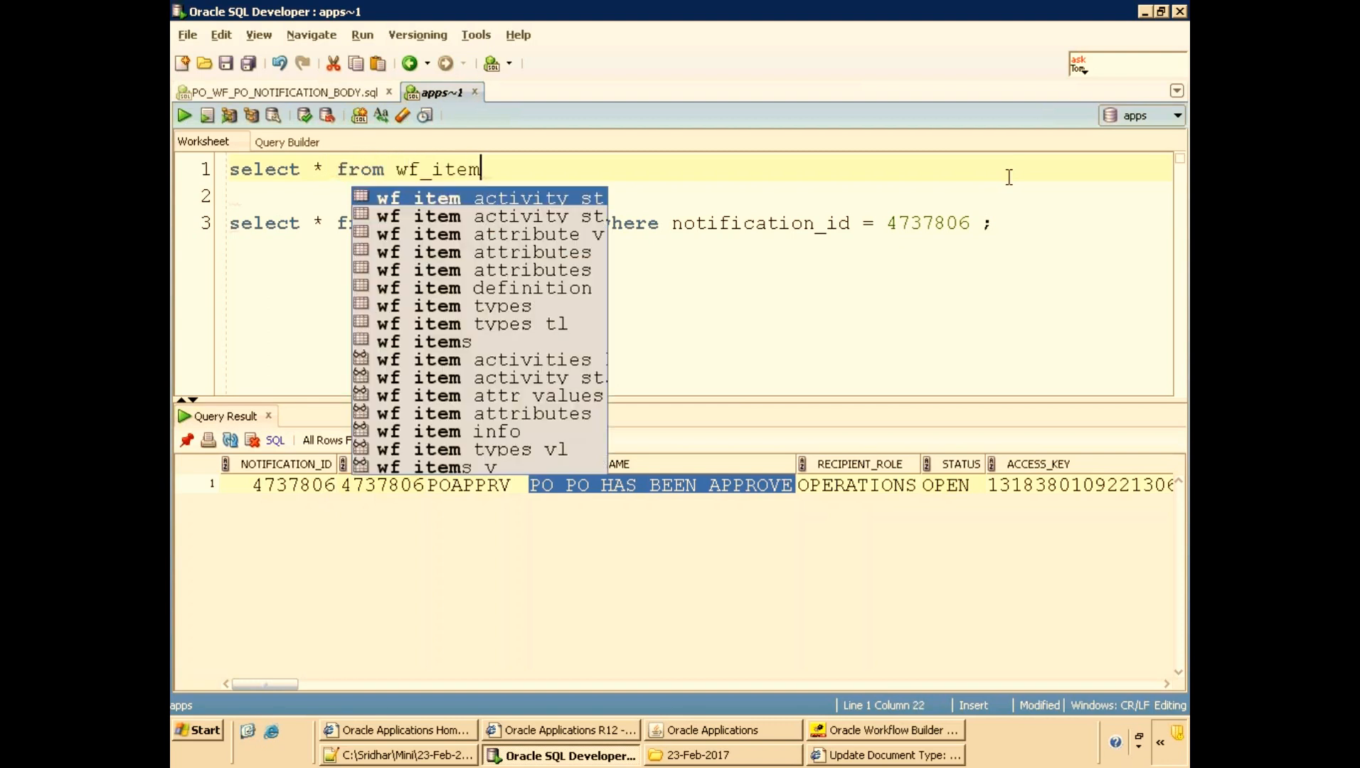
key(Down)
key(Down)
key(Down)
key(Down)
key(Down)
key(Down)
key(Down)
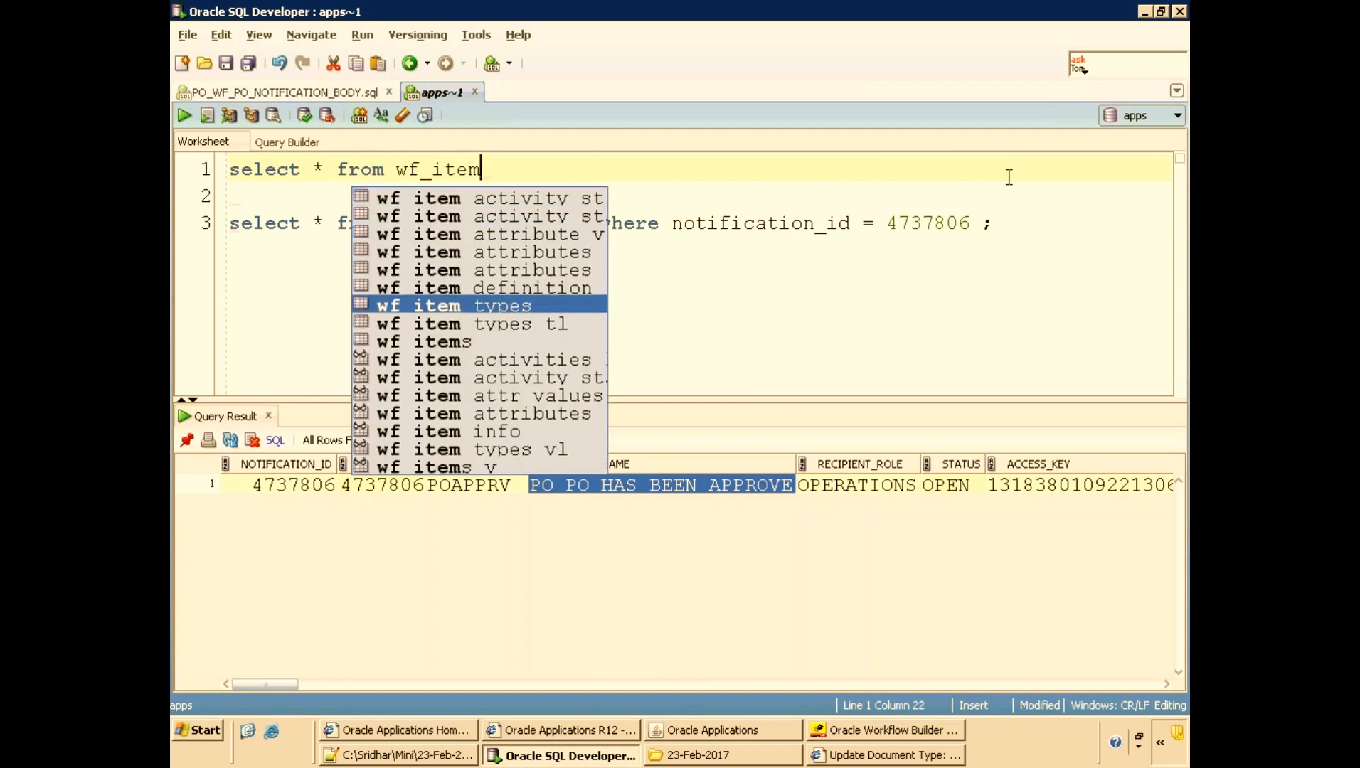
key(Return)
text(;)
key(ctrl+Return)
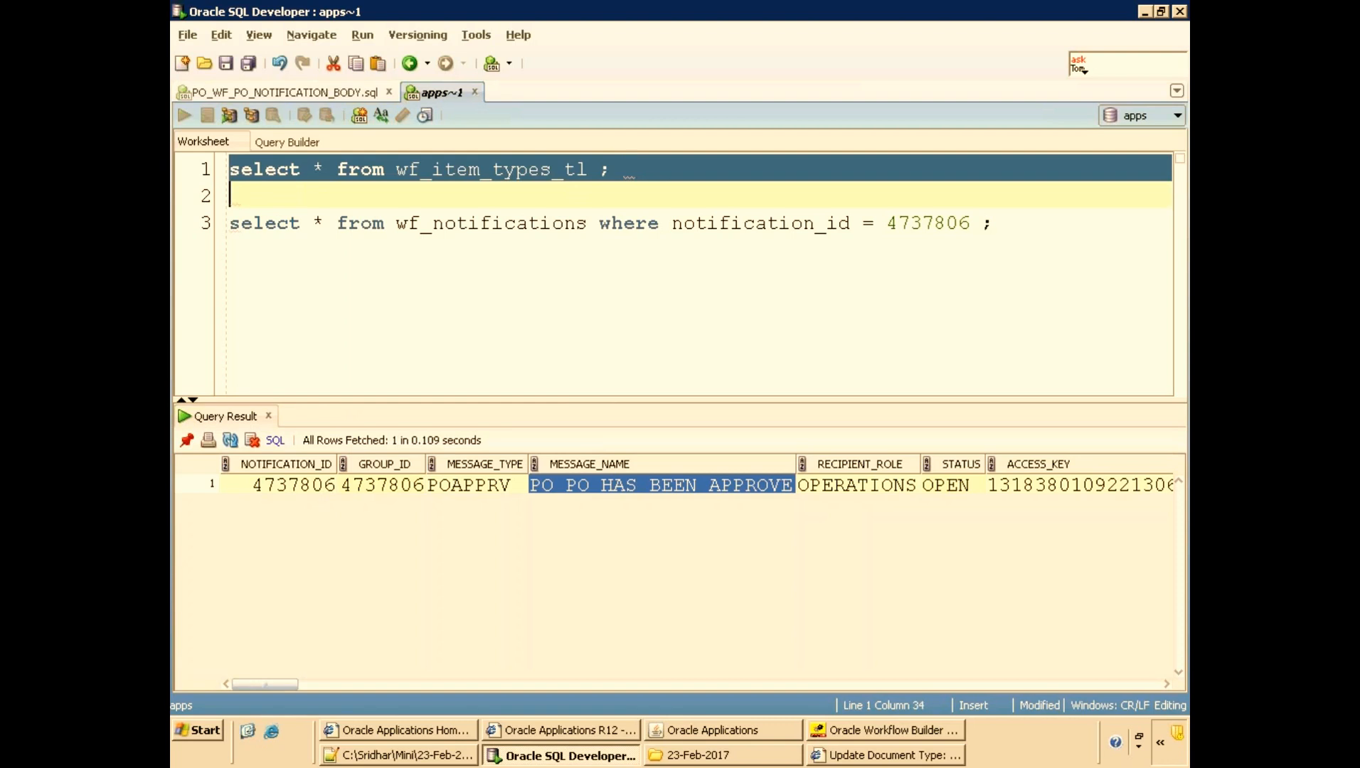
Filter the query with where display_name='PO Approval', run it, and select the returned item type name.
text(where displ)
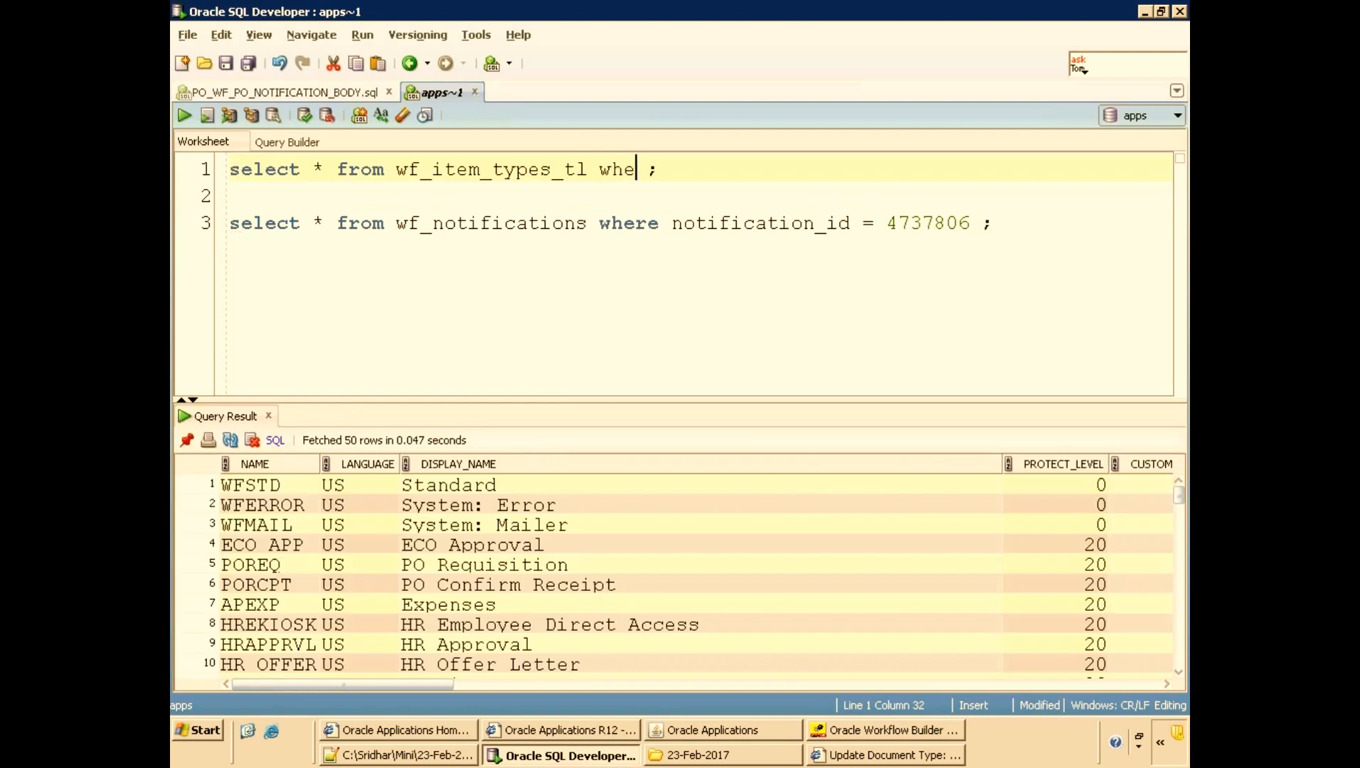
text(ay_name='PO Approval)
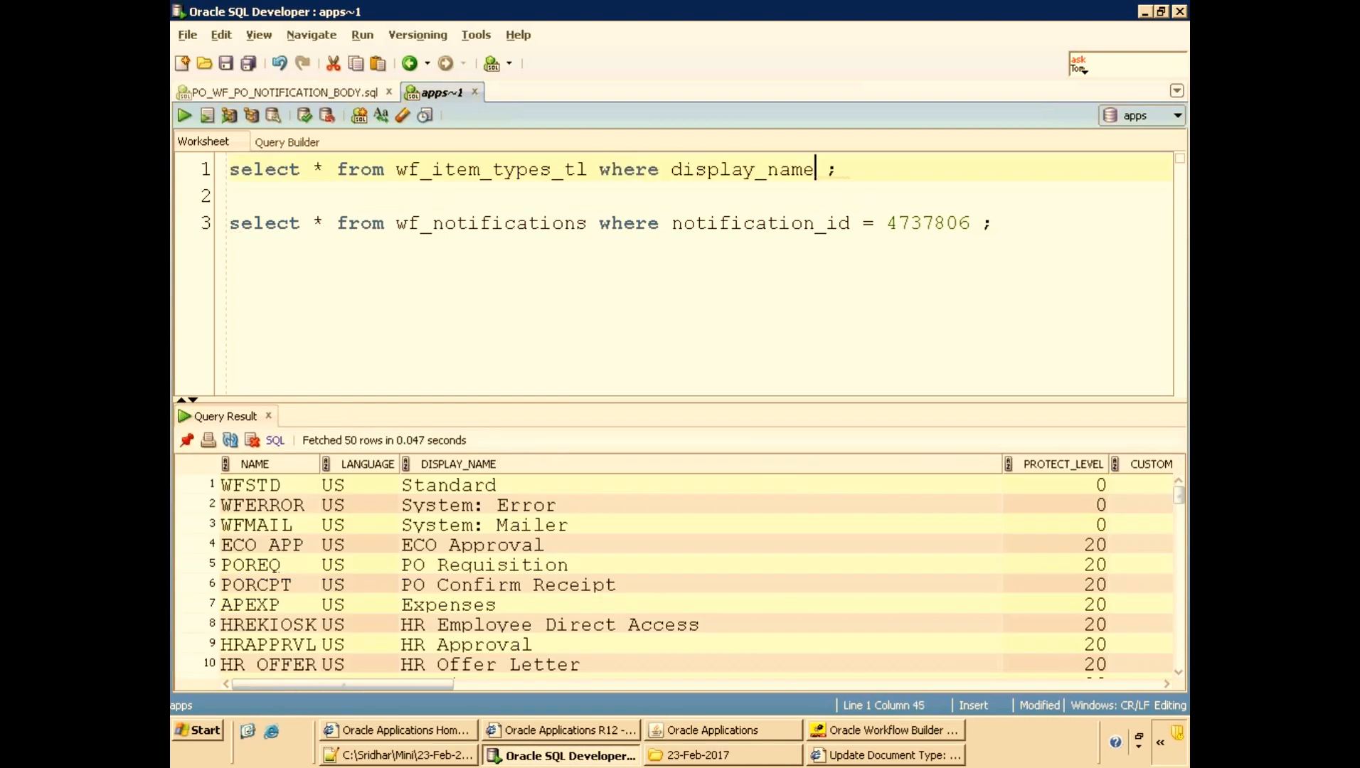
text(')
key(ctrl+Return)
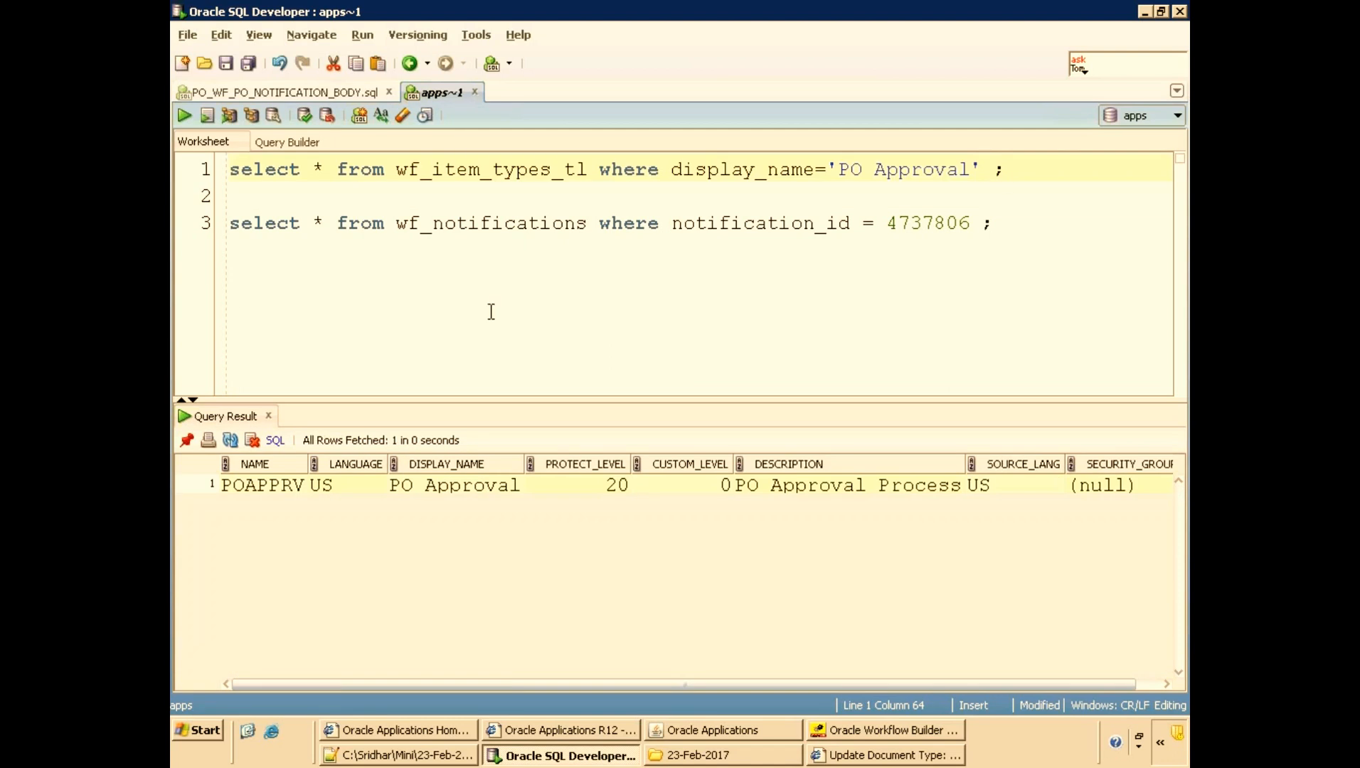
click(263, 485)
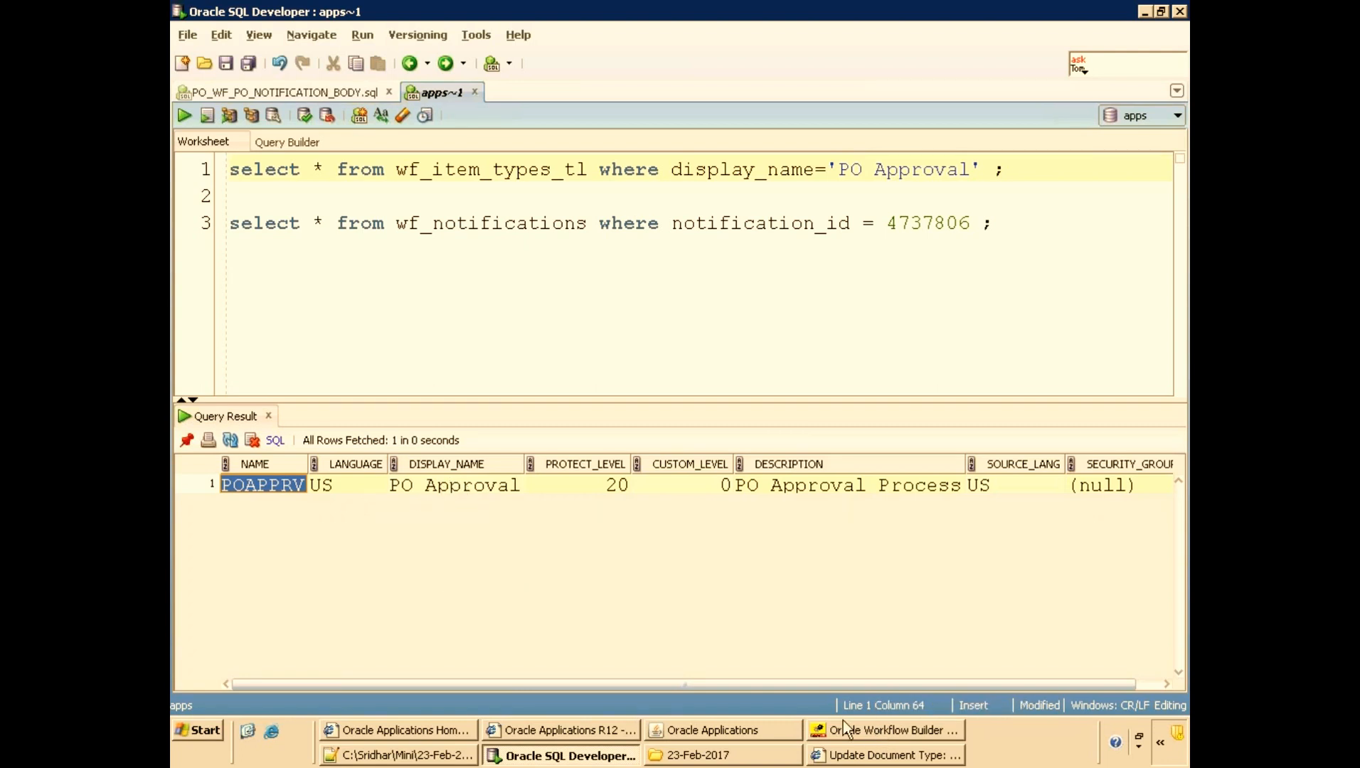
Switch to Workflow Builder and open from the database as user apps, entering the database password.
click(865, 730)
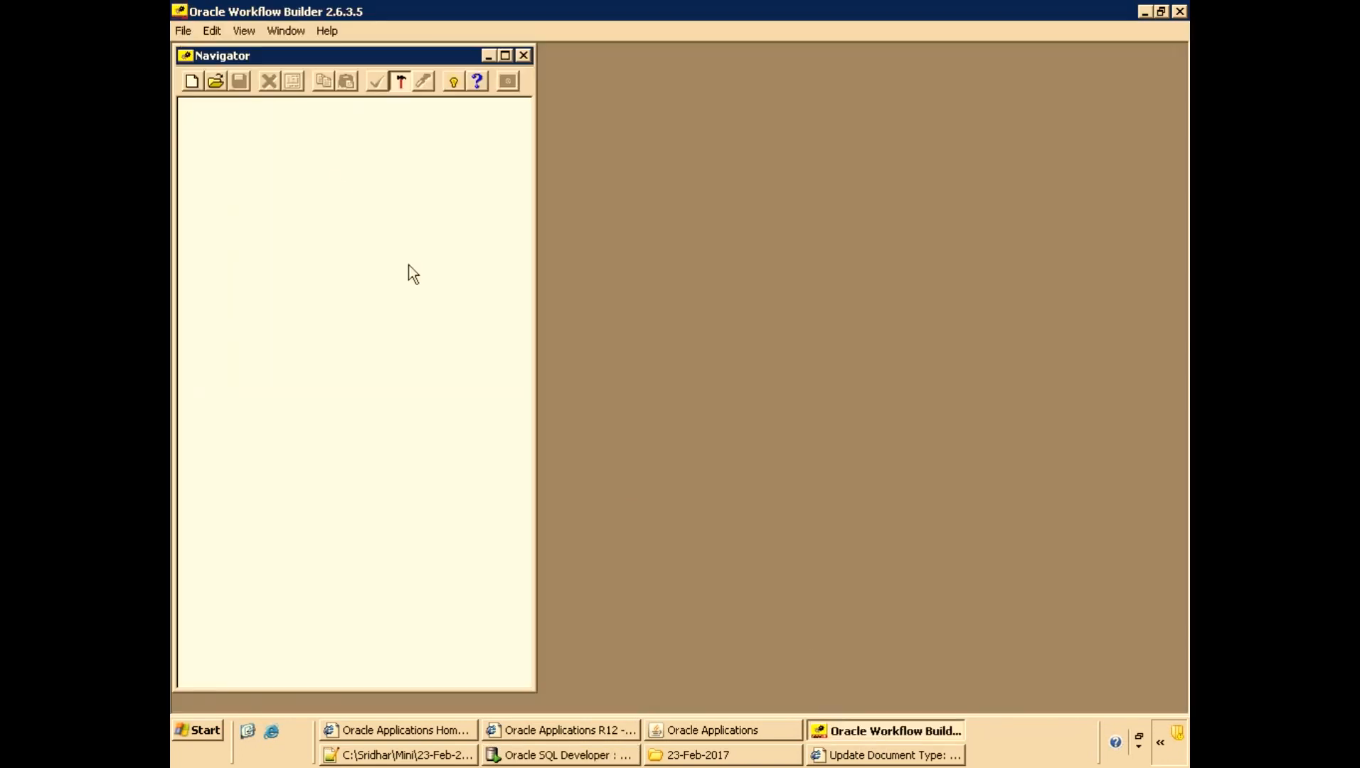
key(alt+Tab)
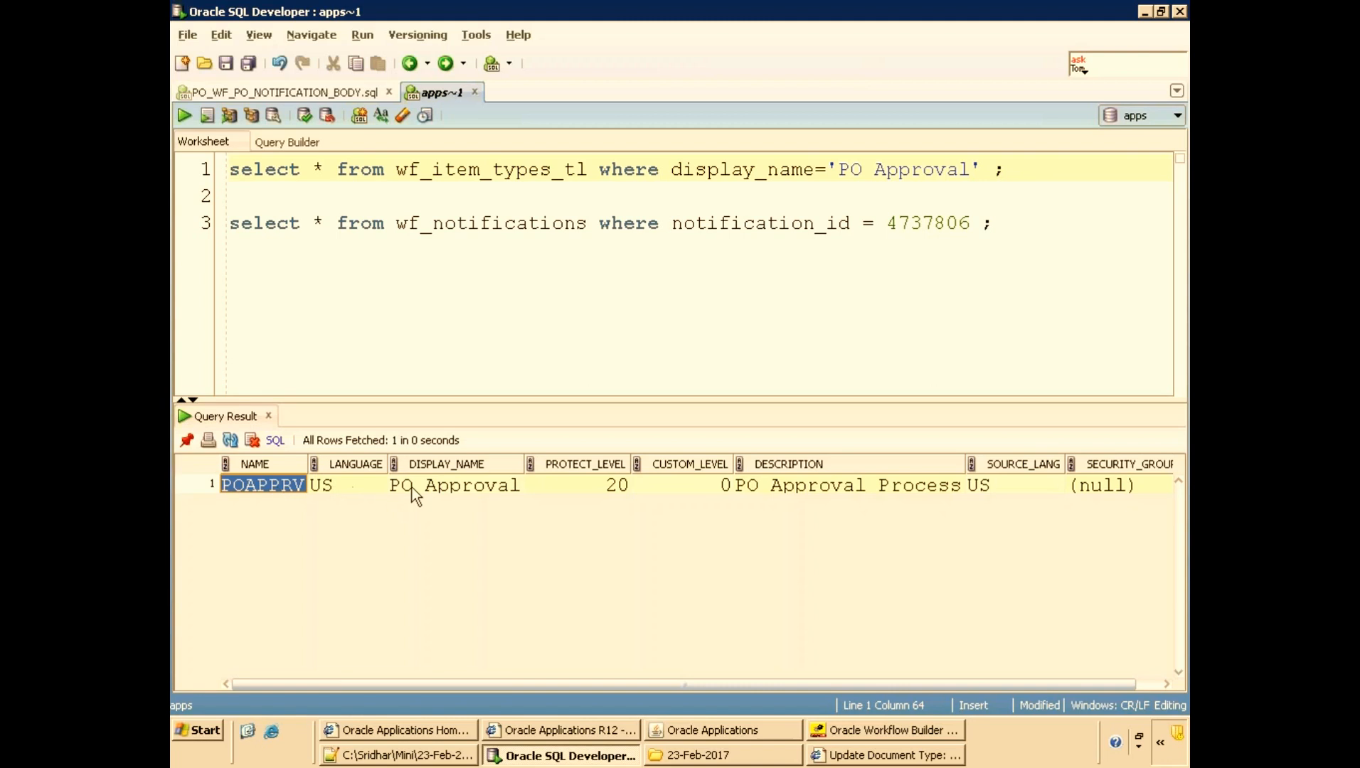
key(alt+Tab)
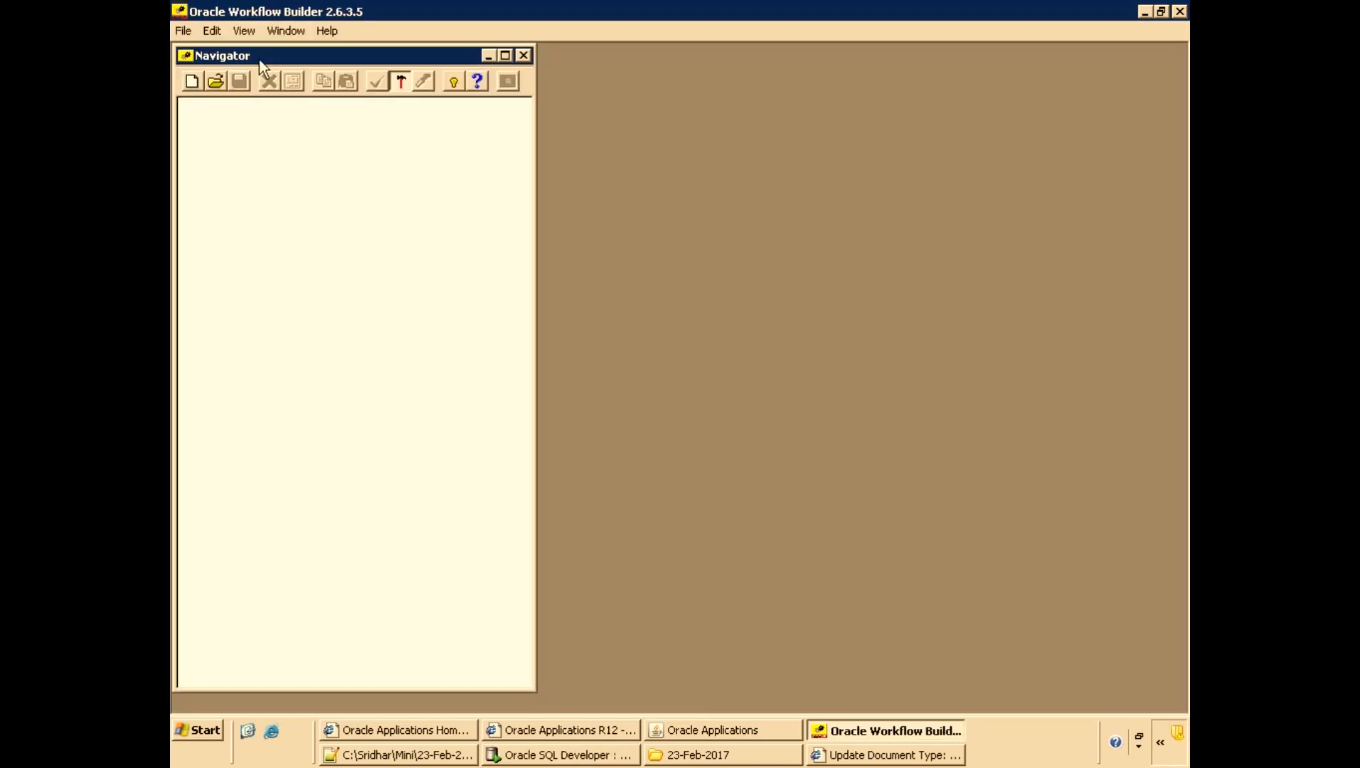
click(183, 31)
click(208, 83)
click(576, 347)
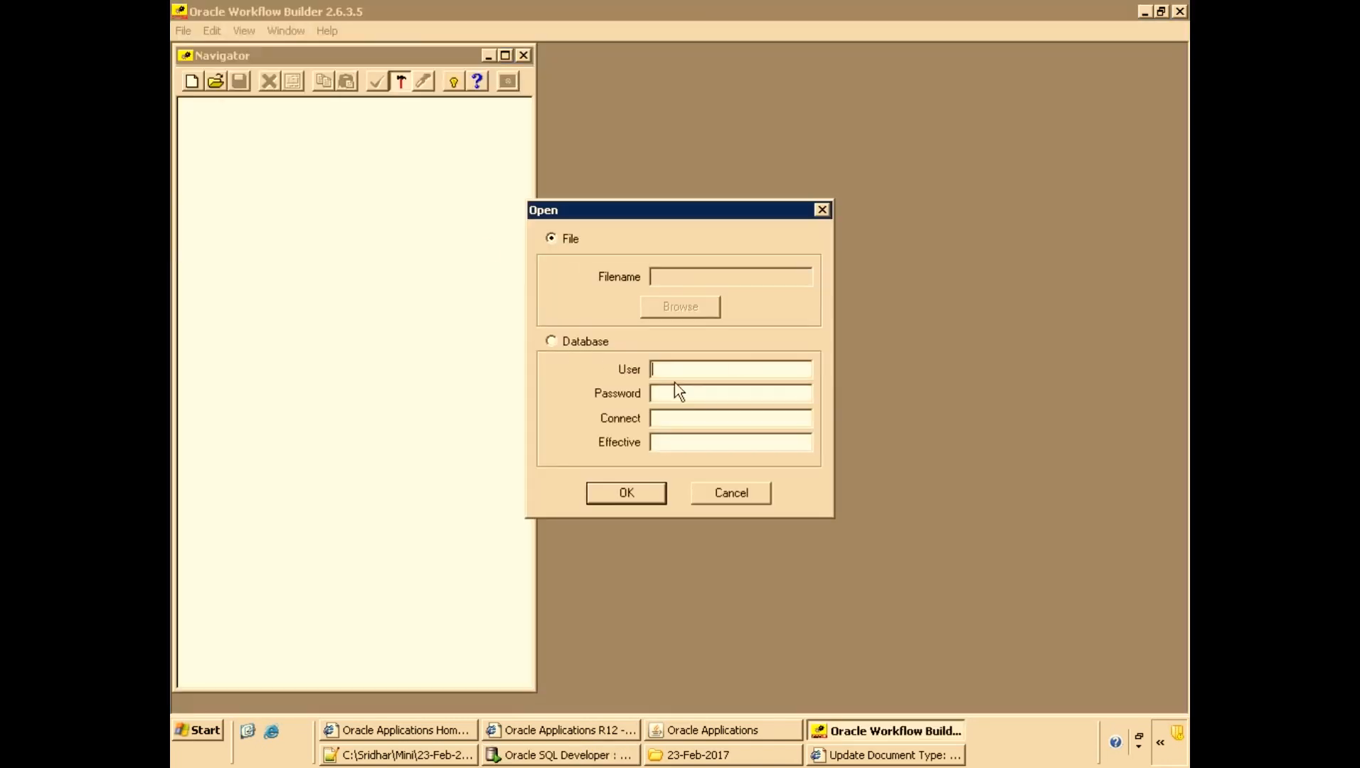
click(739, 366)
text(appsapps)
key(Return)
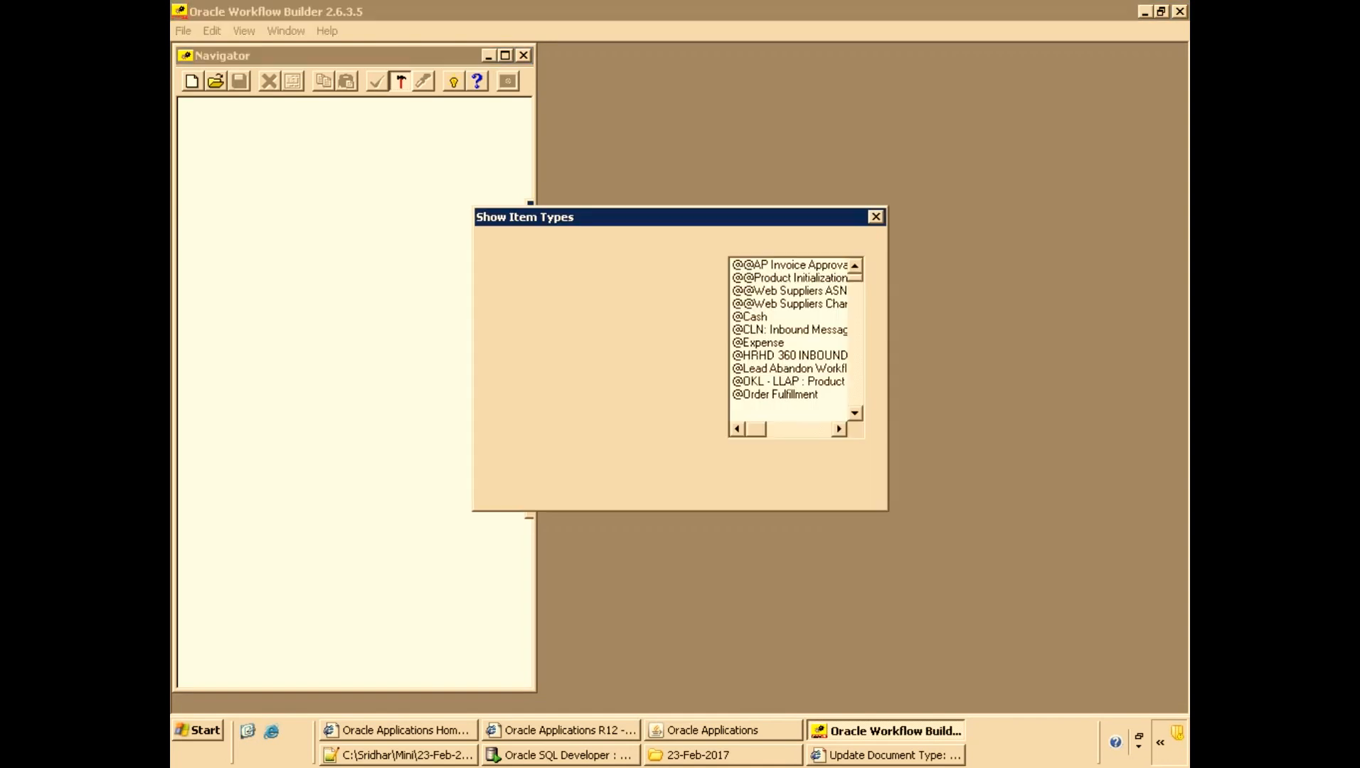
Load the PO Approval item type from the hidden list into the visible item types in the navigator.
click(783, 328)
text(po)
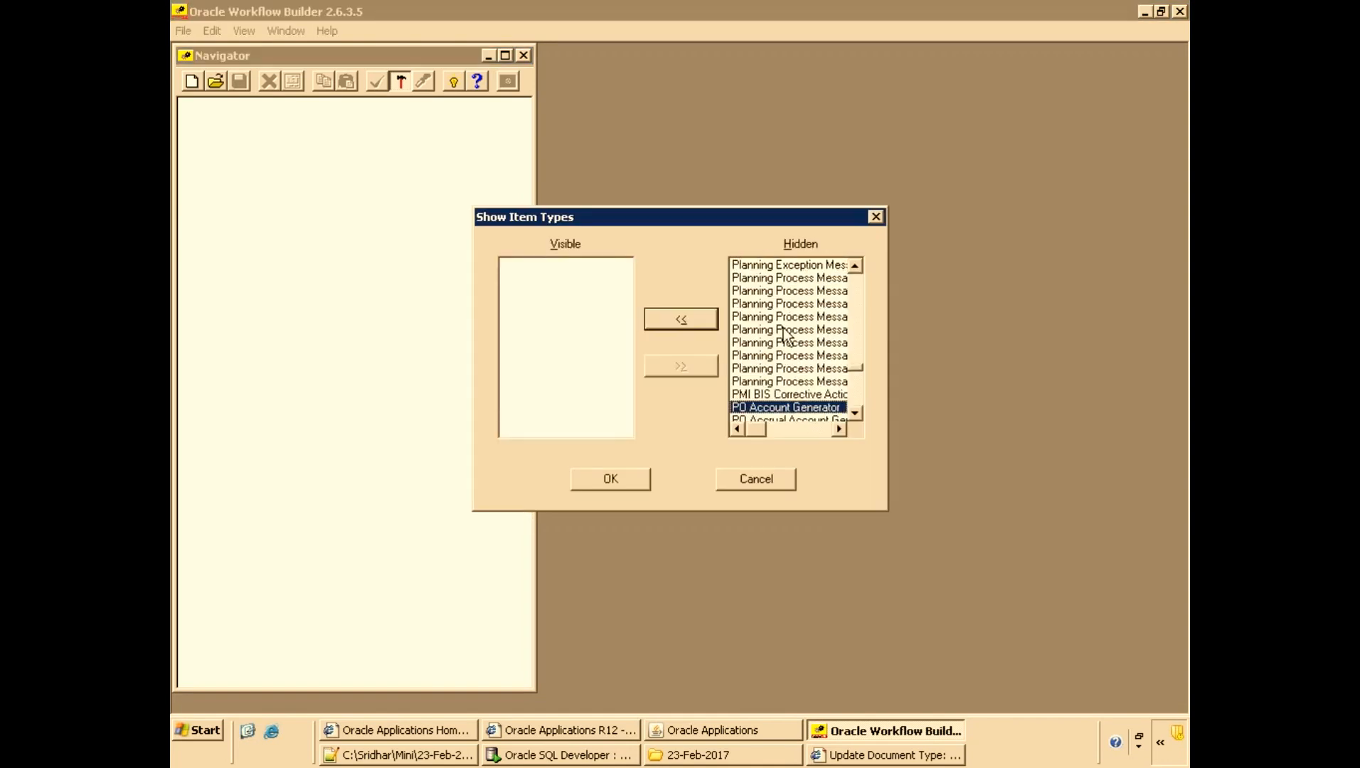
scroll(785, 335, down, 2)
click(814, 353)
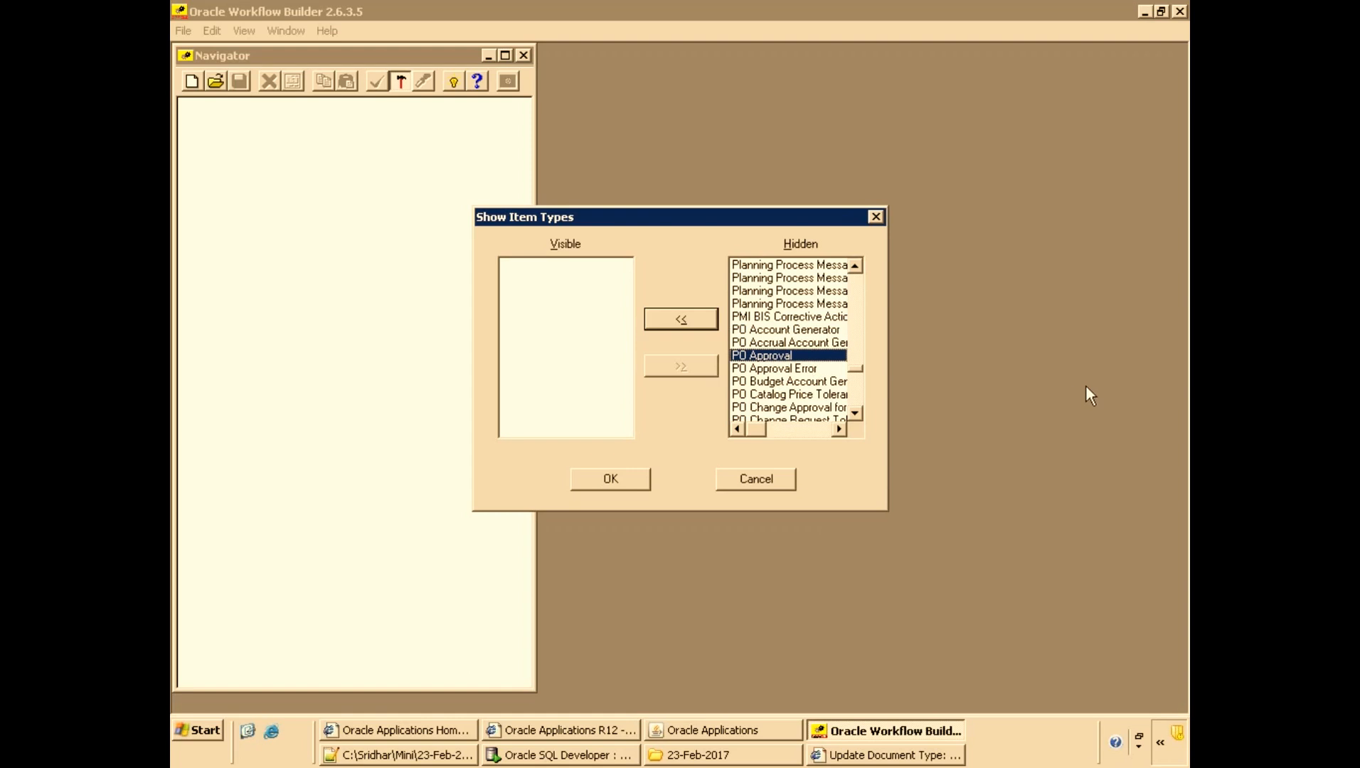
click(670, 323)
click(597, 482)
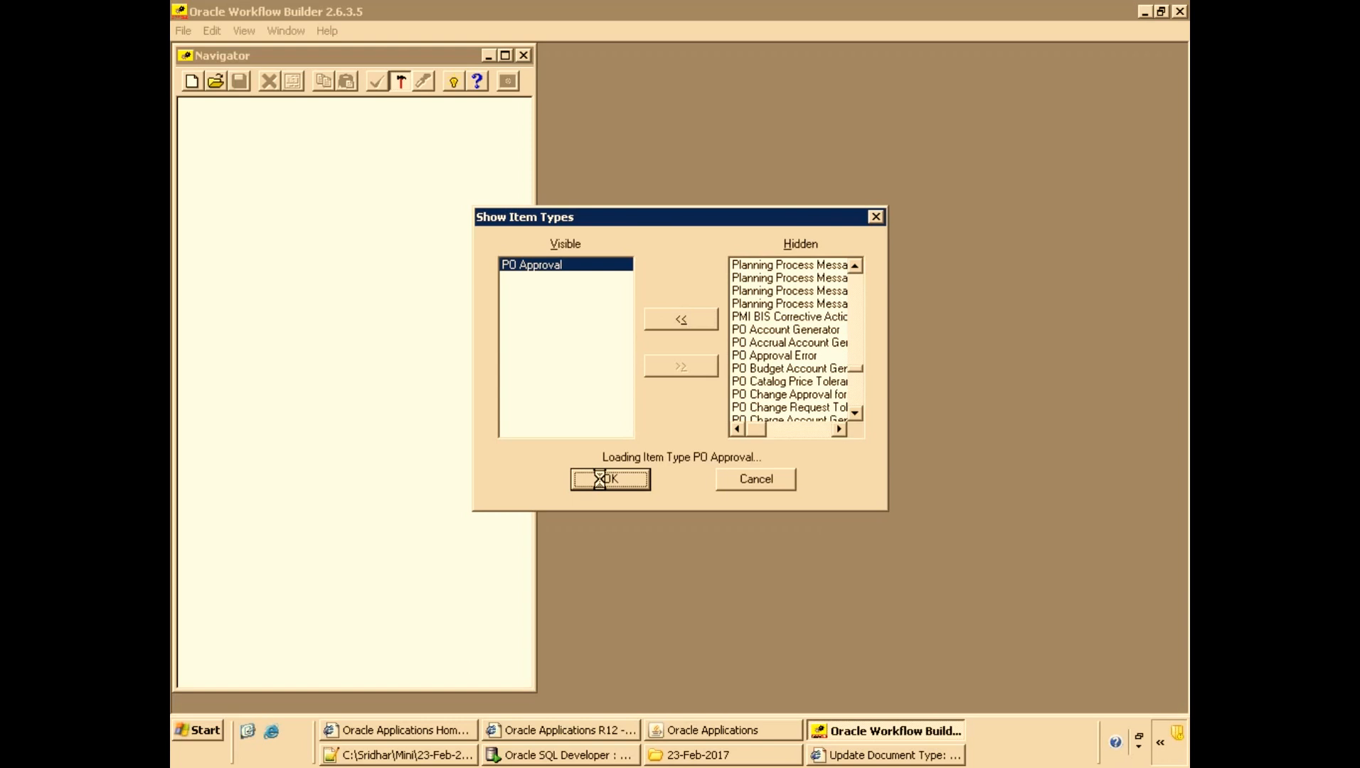
click(187, 106)
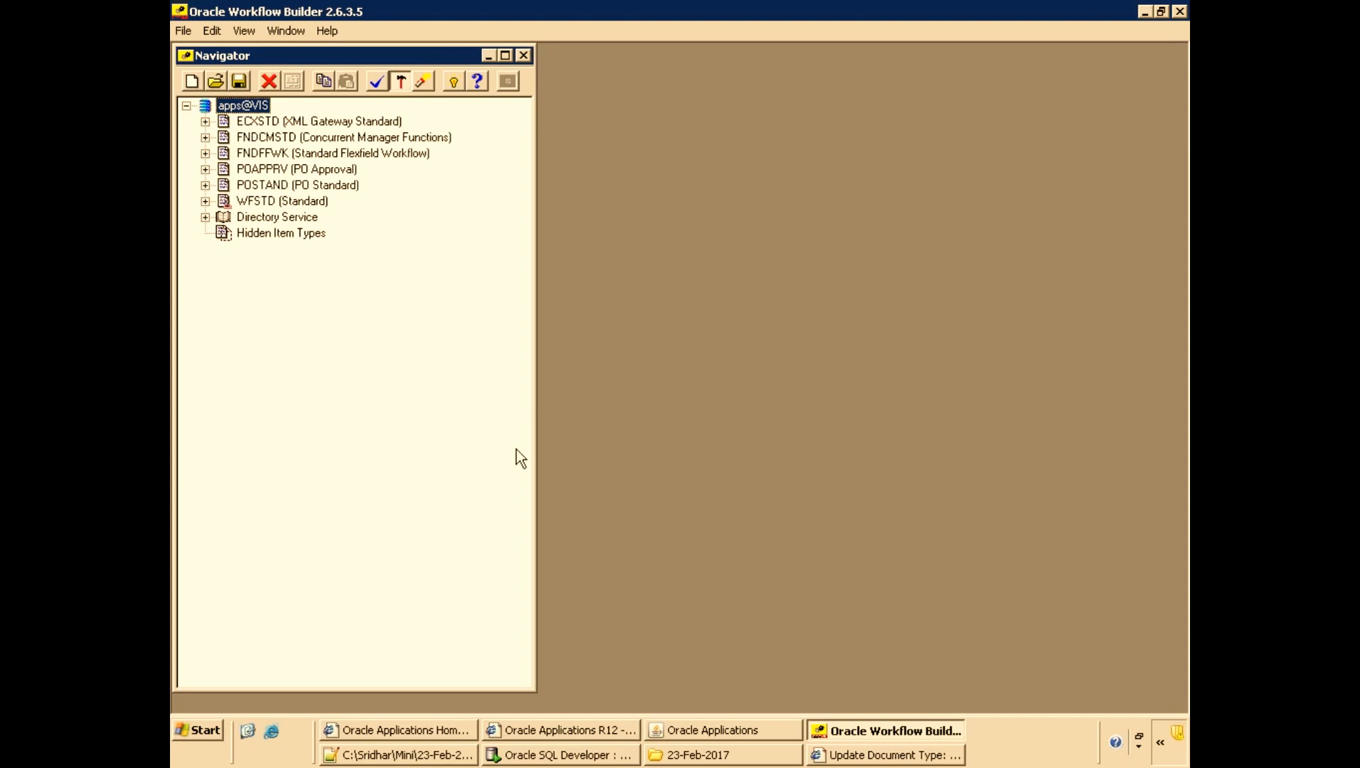
Start saving the workflow to a file, browsing to the folder C:\Sridhar\Mini\23-Feb-2017.
click(705, 754)
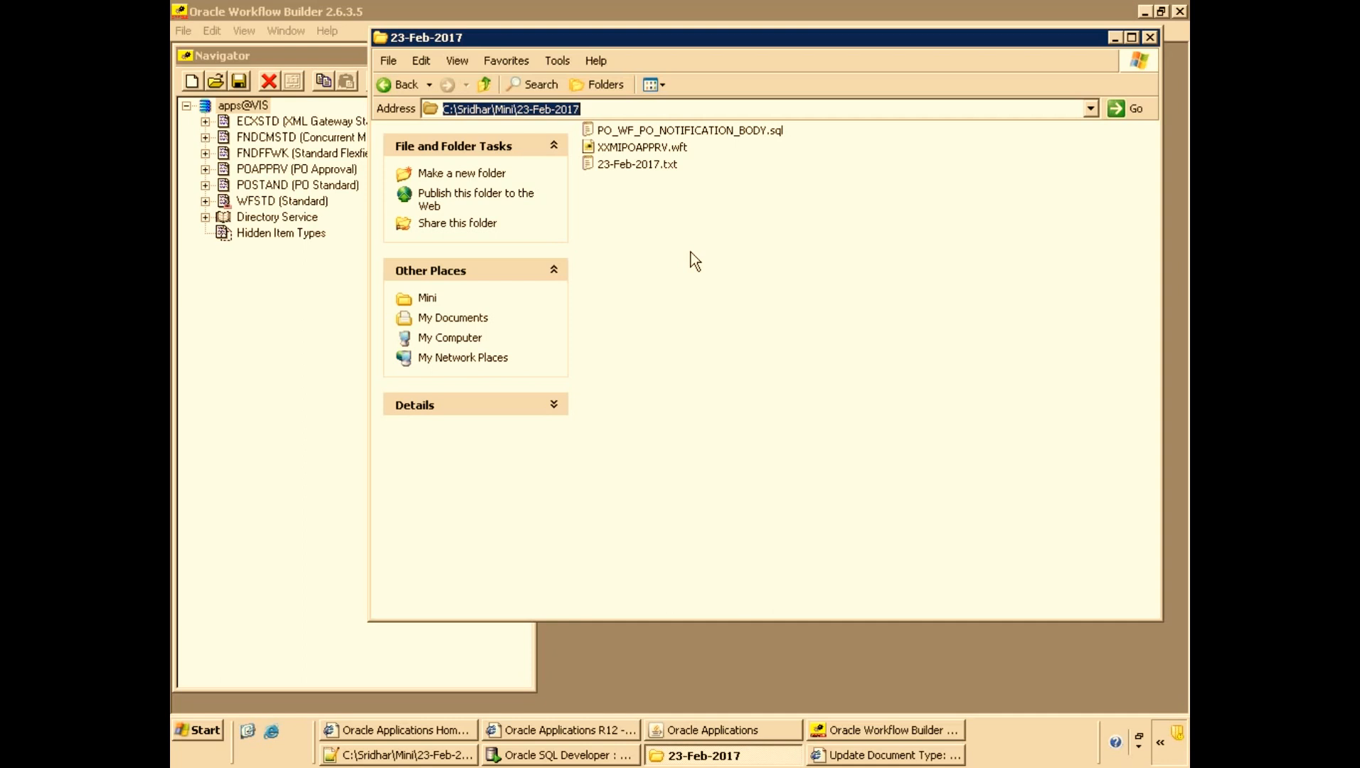
key(alt+Tab)
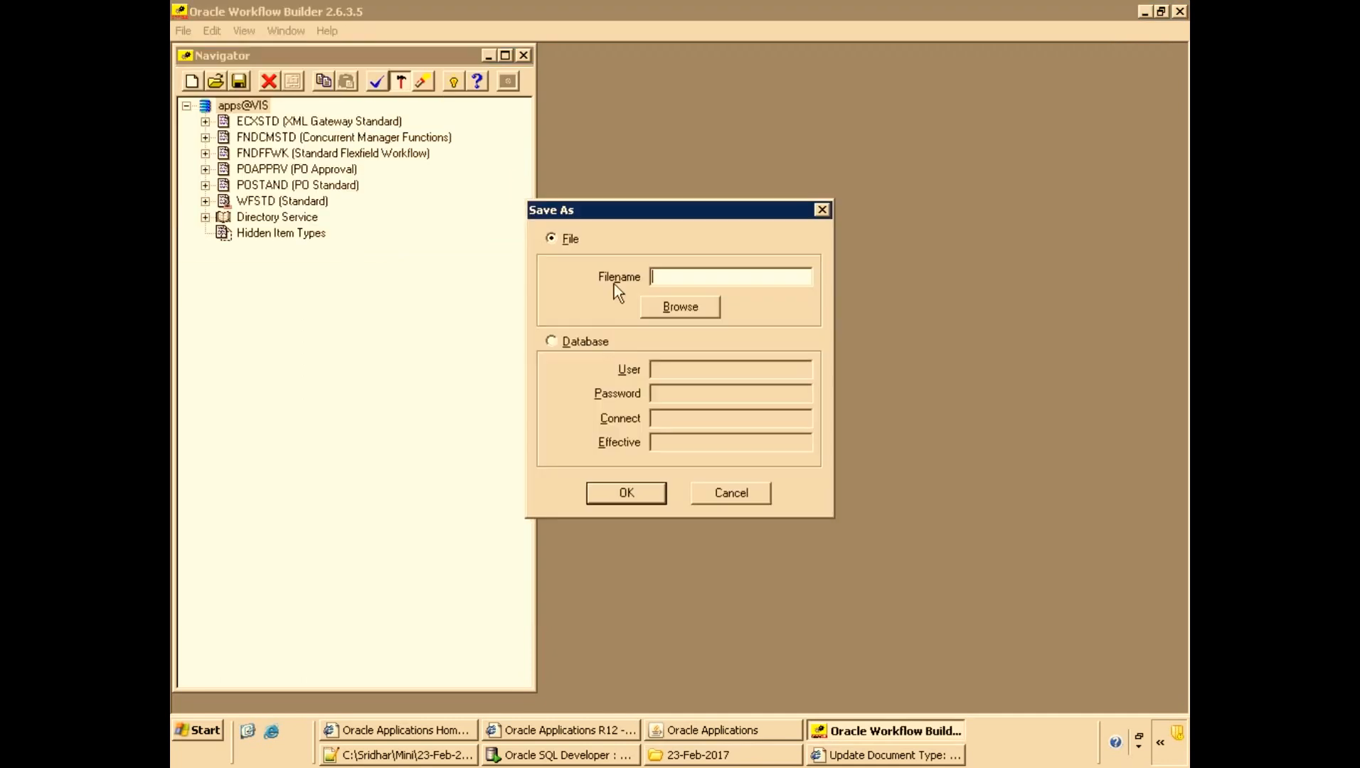
click(668, 307)
text(C:\Sridhar\Mini\23-Feb-2017)
key(ctrl+a)
Delete the old XXMIPOAPPRV.wft file from the 23-Feb-2017 folder and return to the save dialog.
key(alt+Tab)
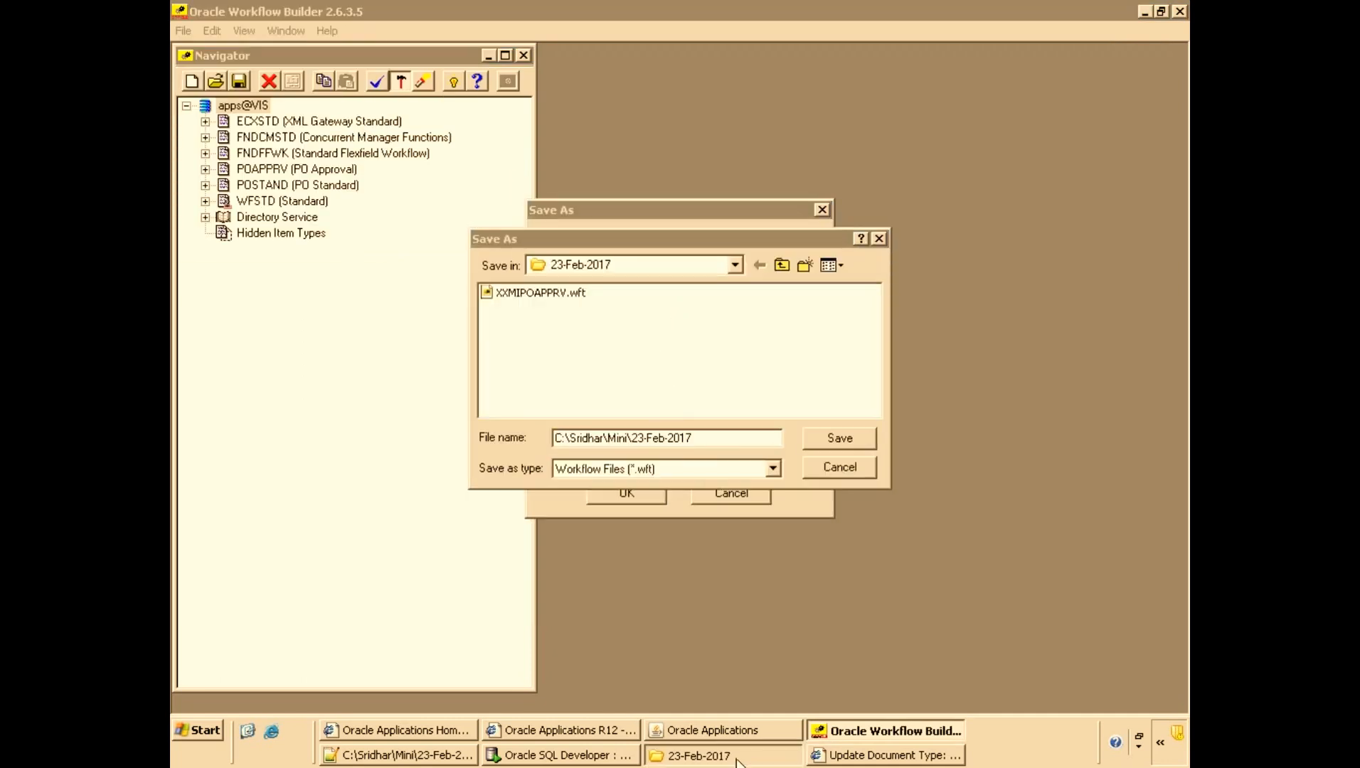
click(640, 146)
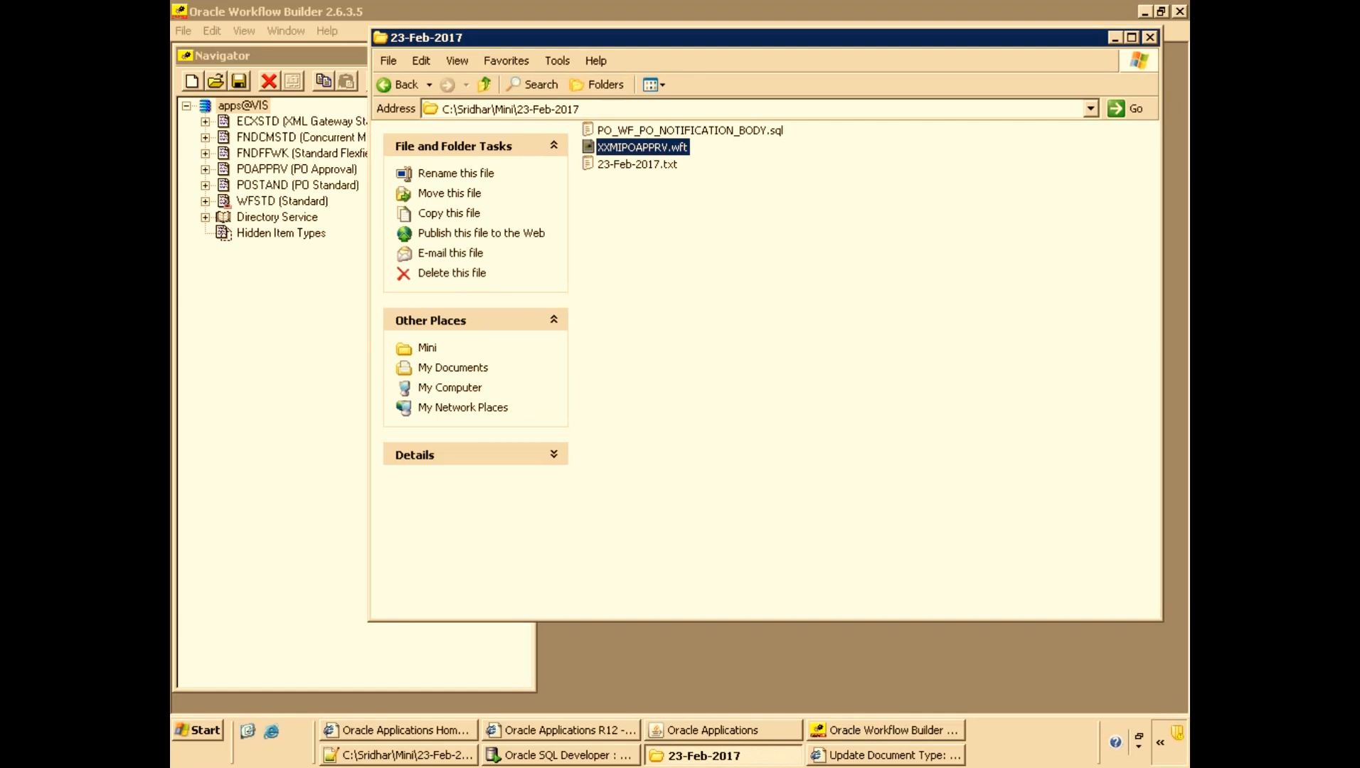
key(Delete)
key(alt+Tab)
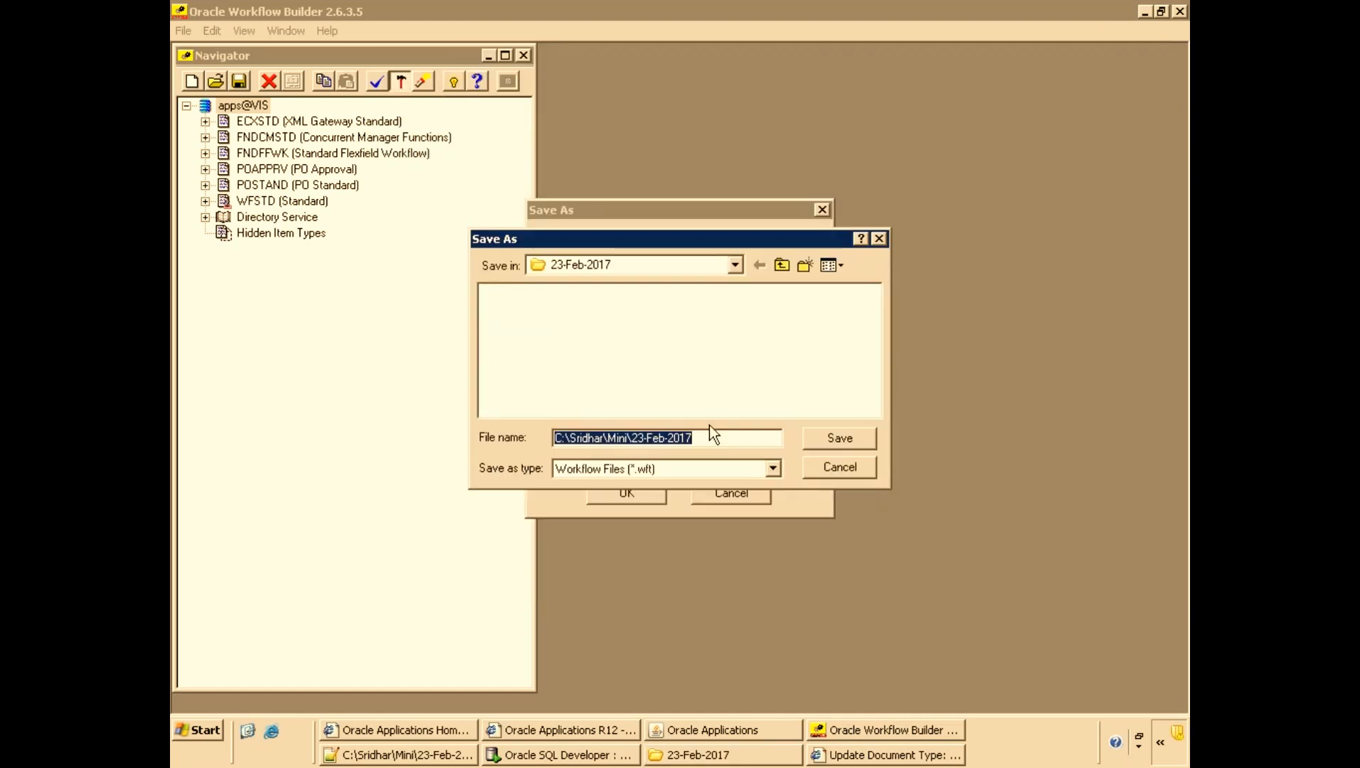
Save the workflow to the file XXMI_POAPPRV, expanding the validation warnings and choosing to save anyway.
text(XXMI_POAPPRV)
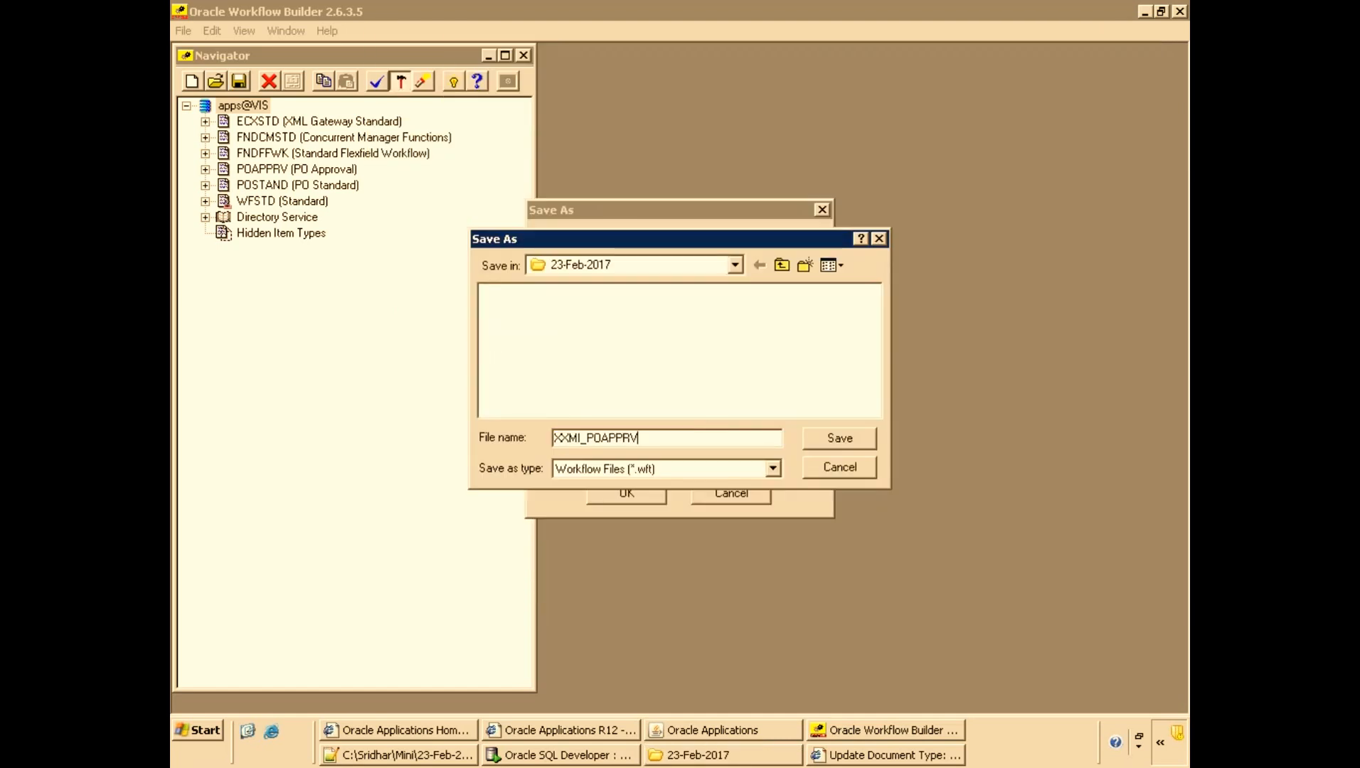
key(Return)
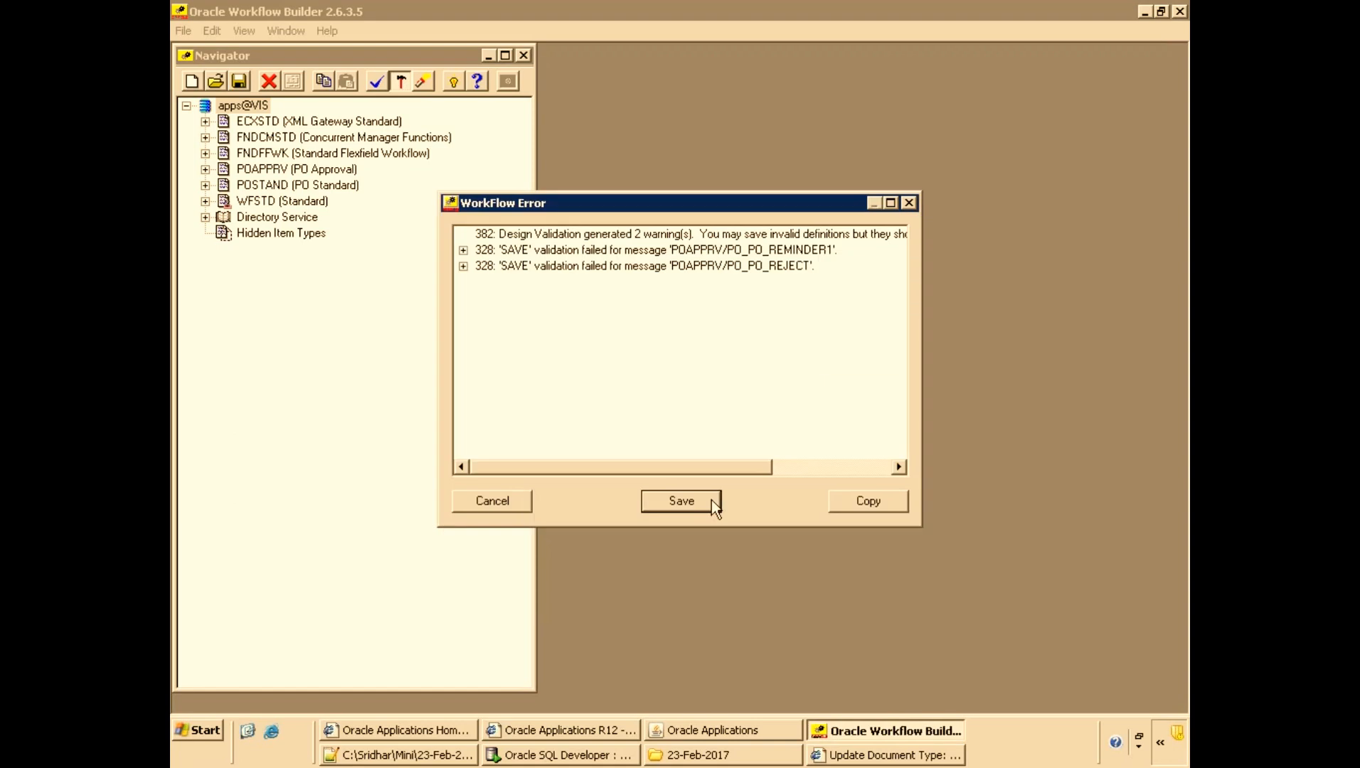
click(463, 267)
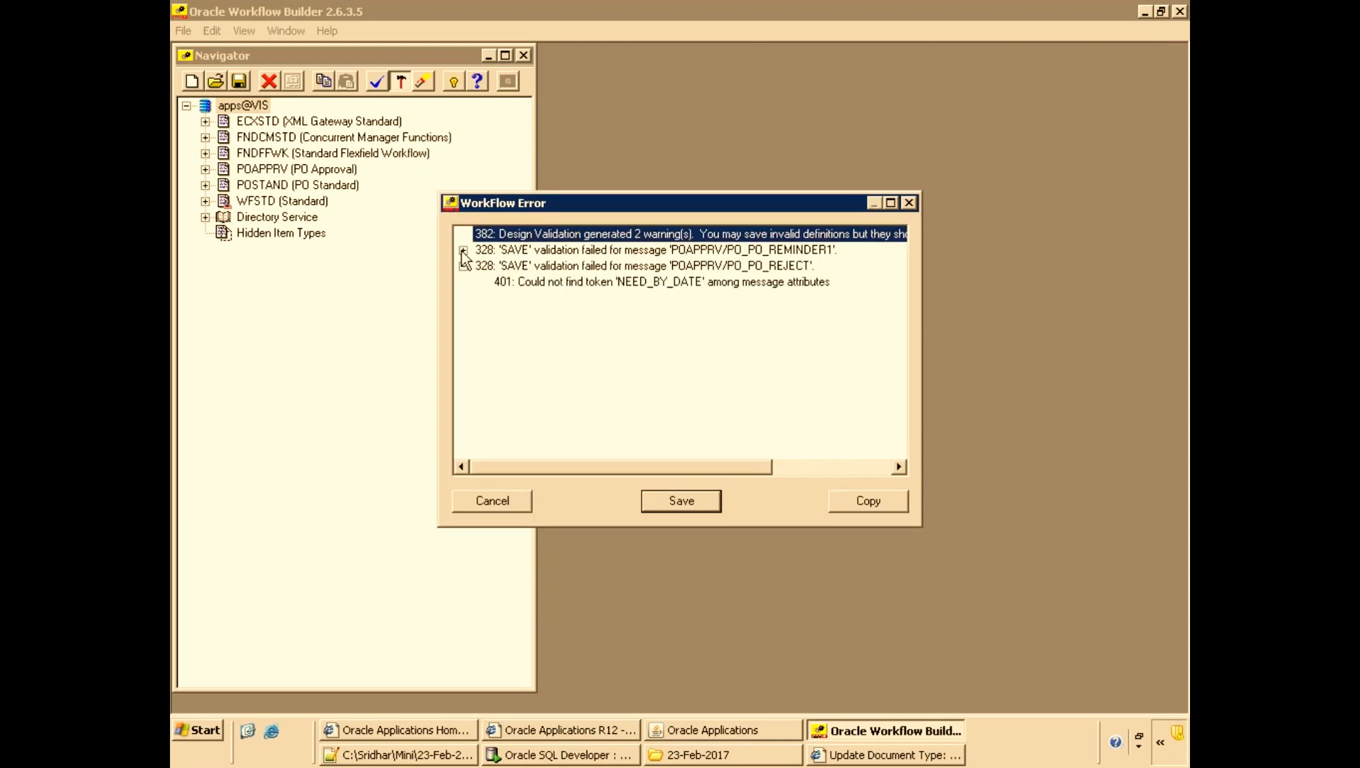
click(463, 251)
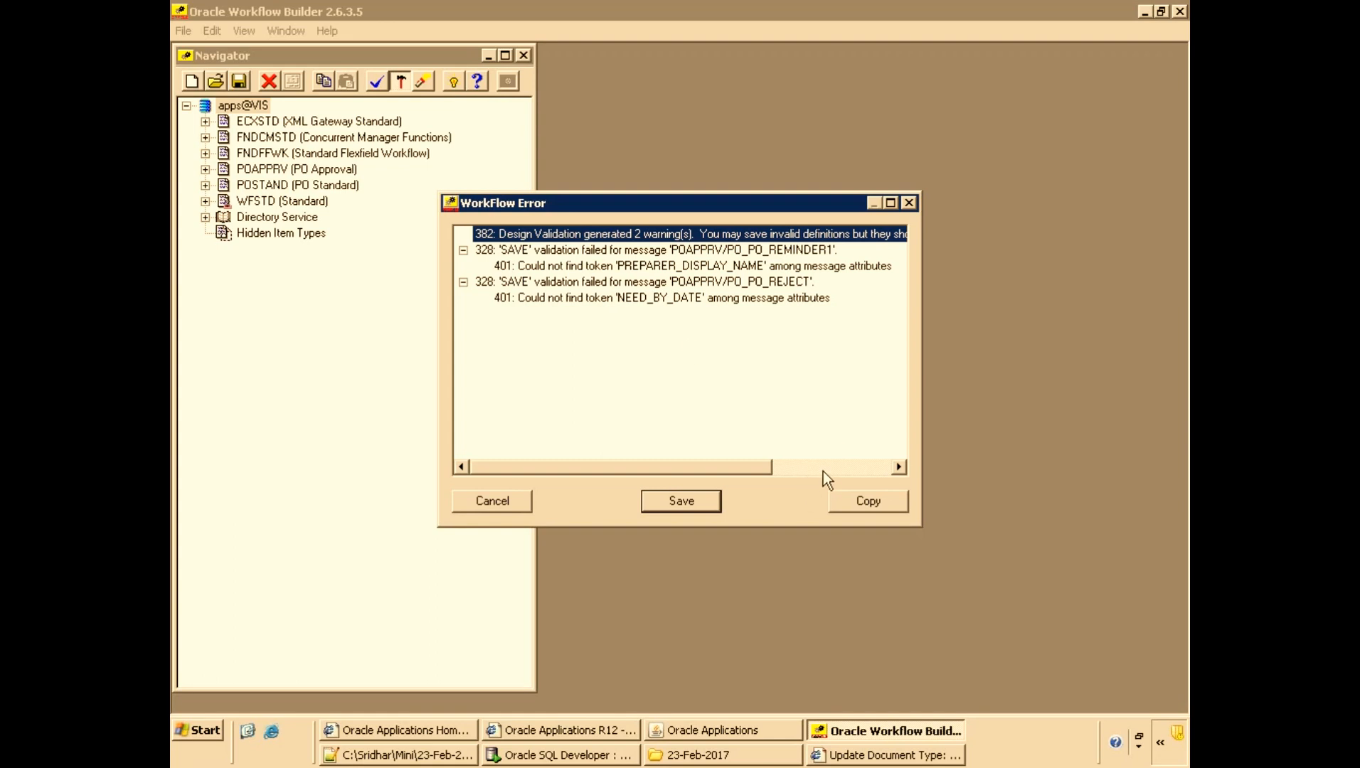
click(681, 500)
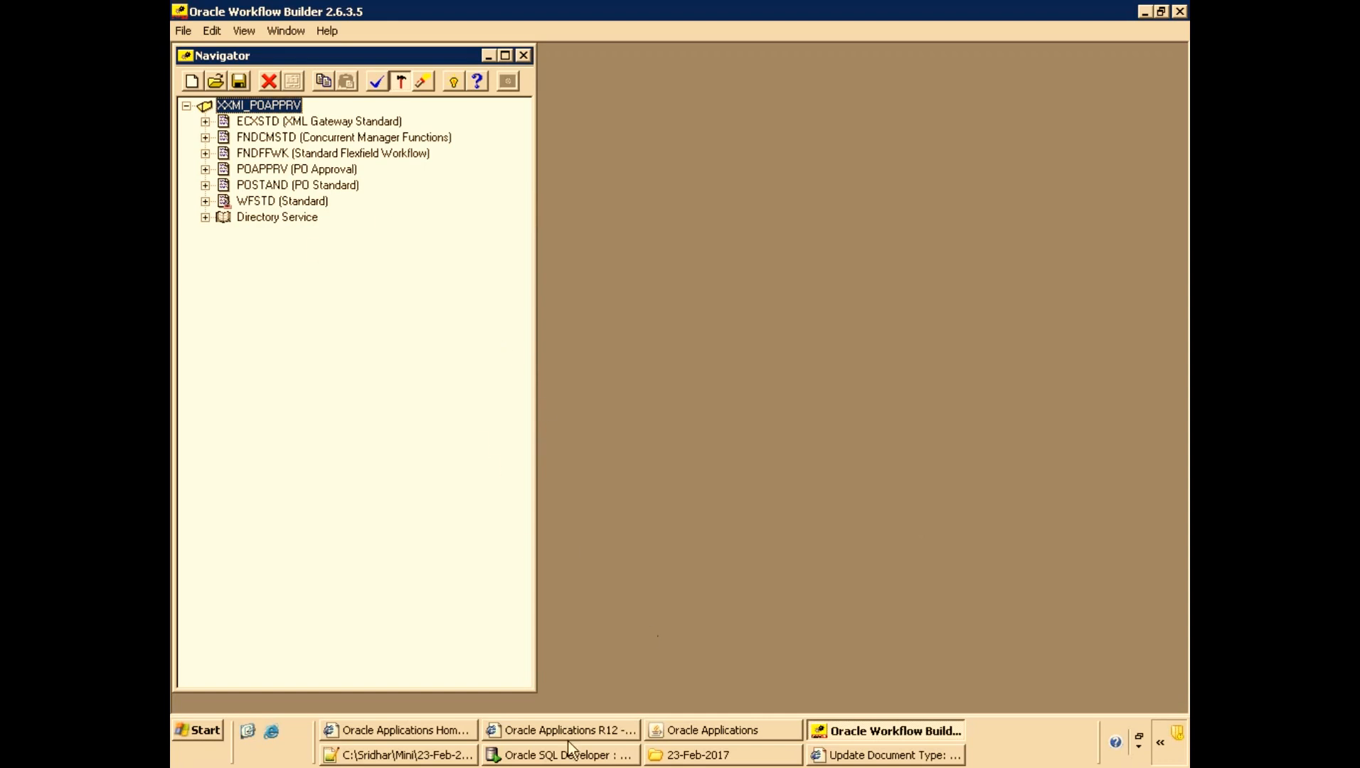
Open the 'No approver was found for Standard Purchase Order 6114' notification and copy its notification ID.
click(418, 738)
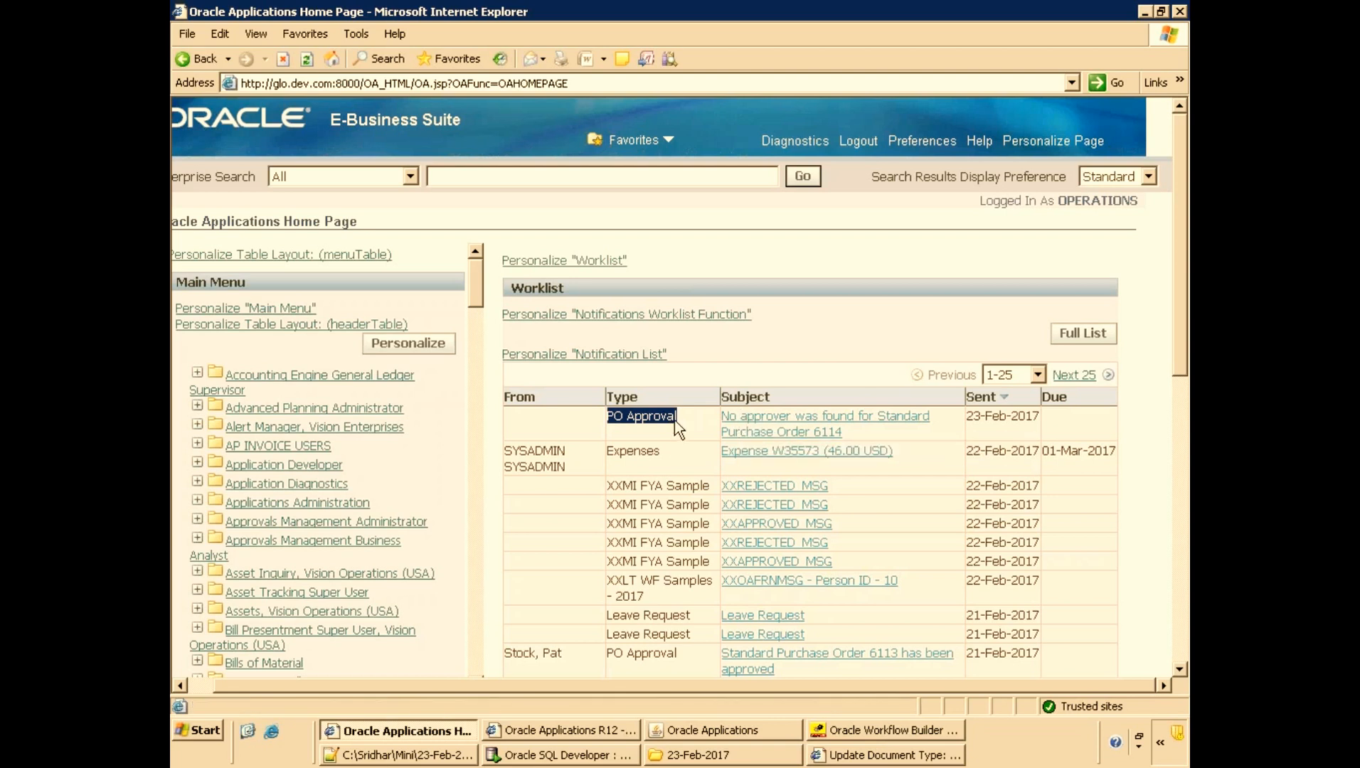
click(794, 432)
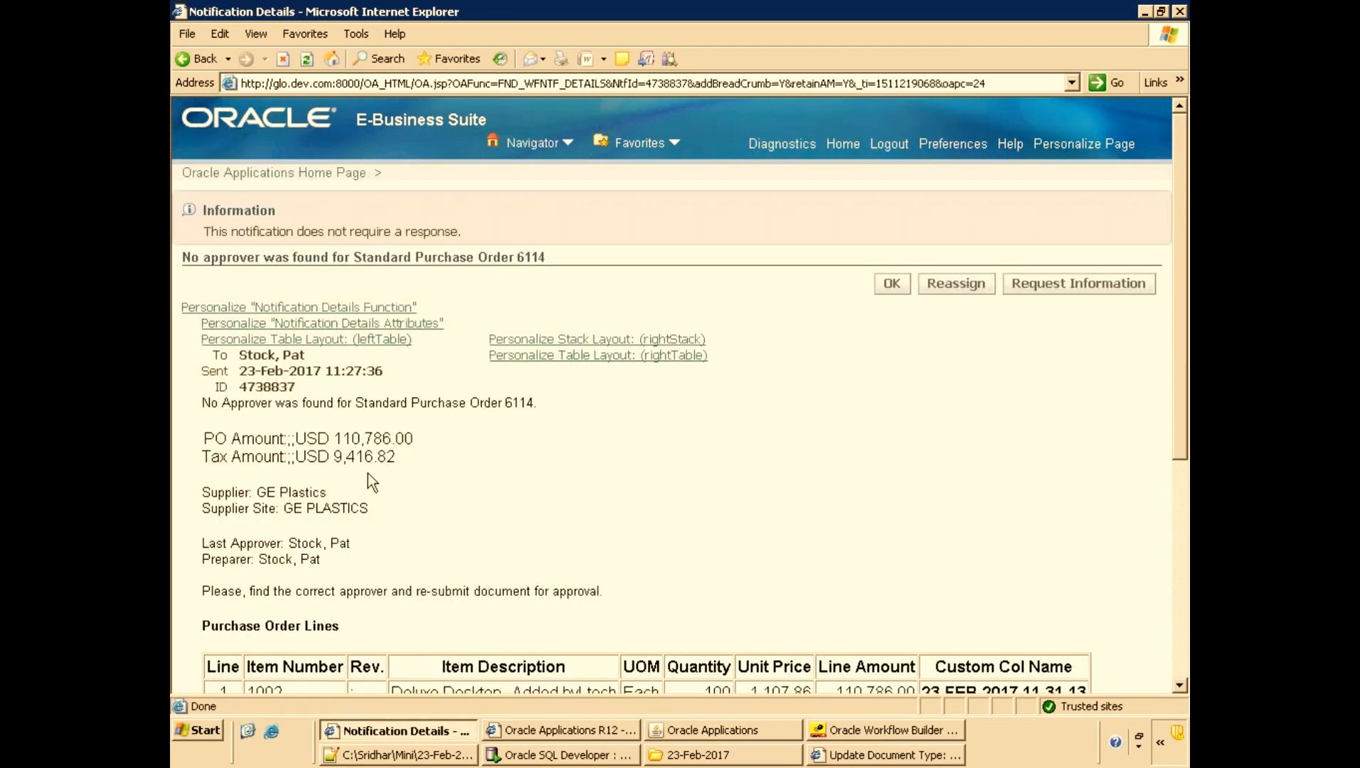
scroll(326, 453, down, 3)
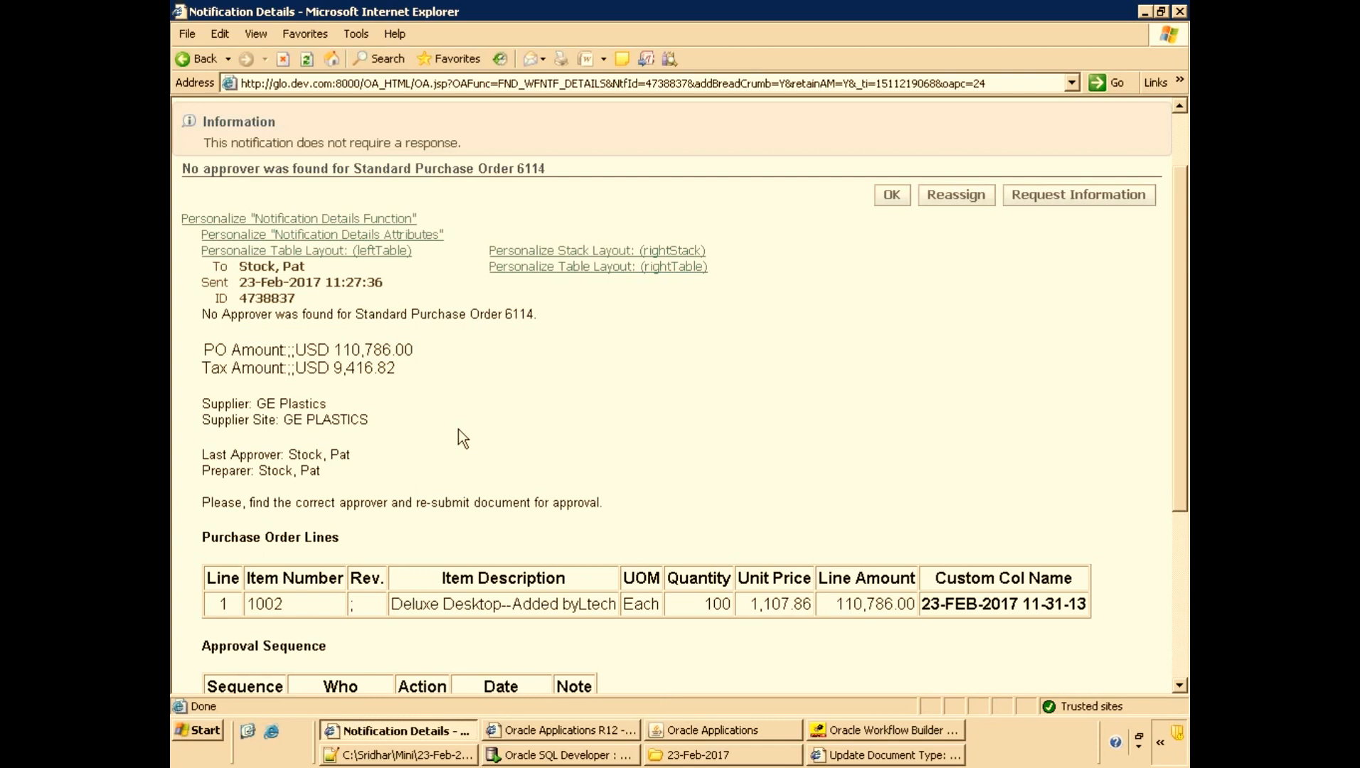
double_click(257, 299)
key(ctrl+c)
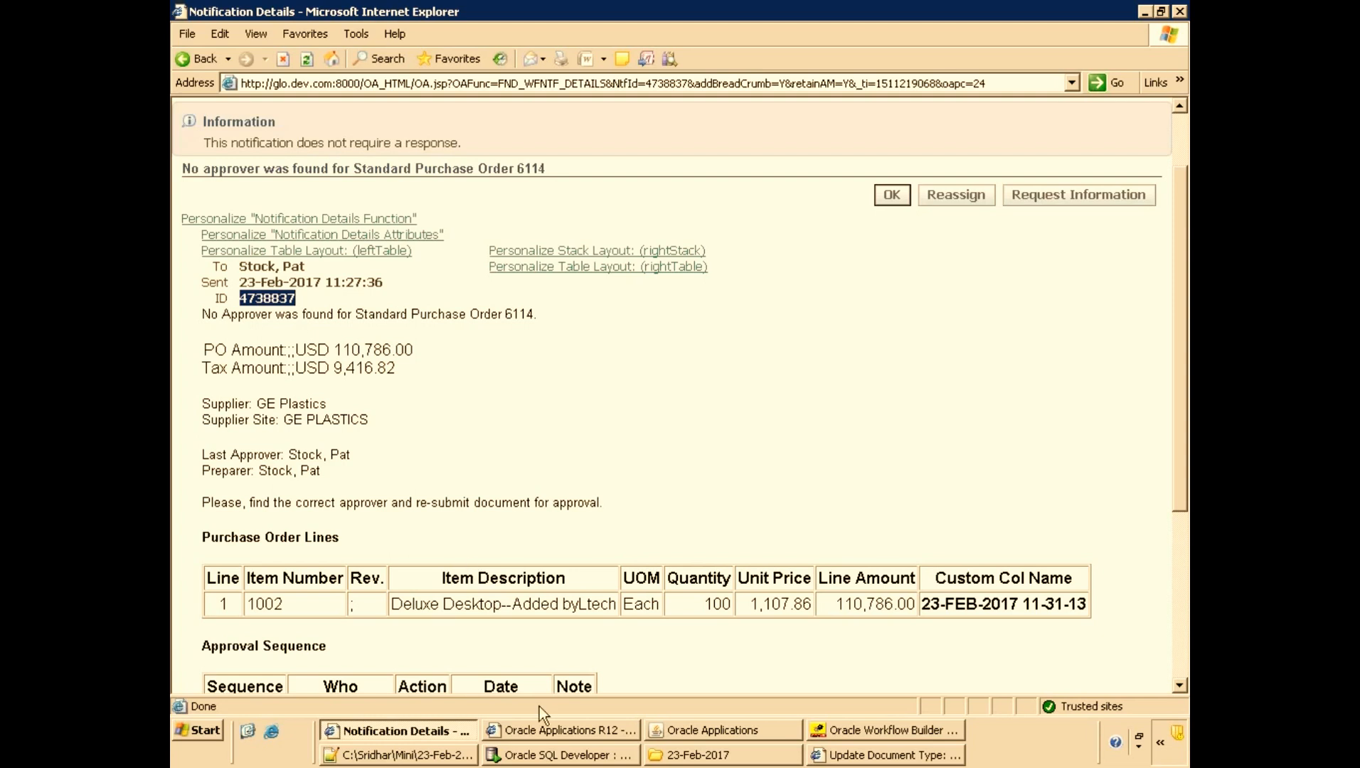
Query wf_notifications for notification_id 4738837 in SQL Developer and inspect the message type and message name.
click(589, 755)
double_click(918, 222)
key(ctrl+v)
key(ctrl+Return)
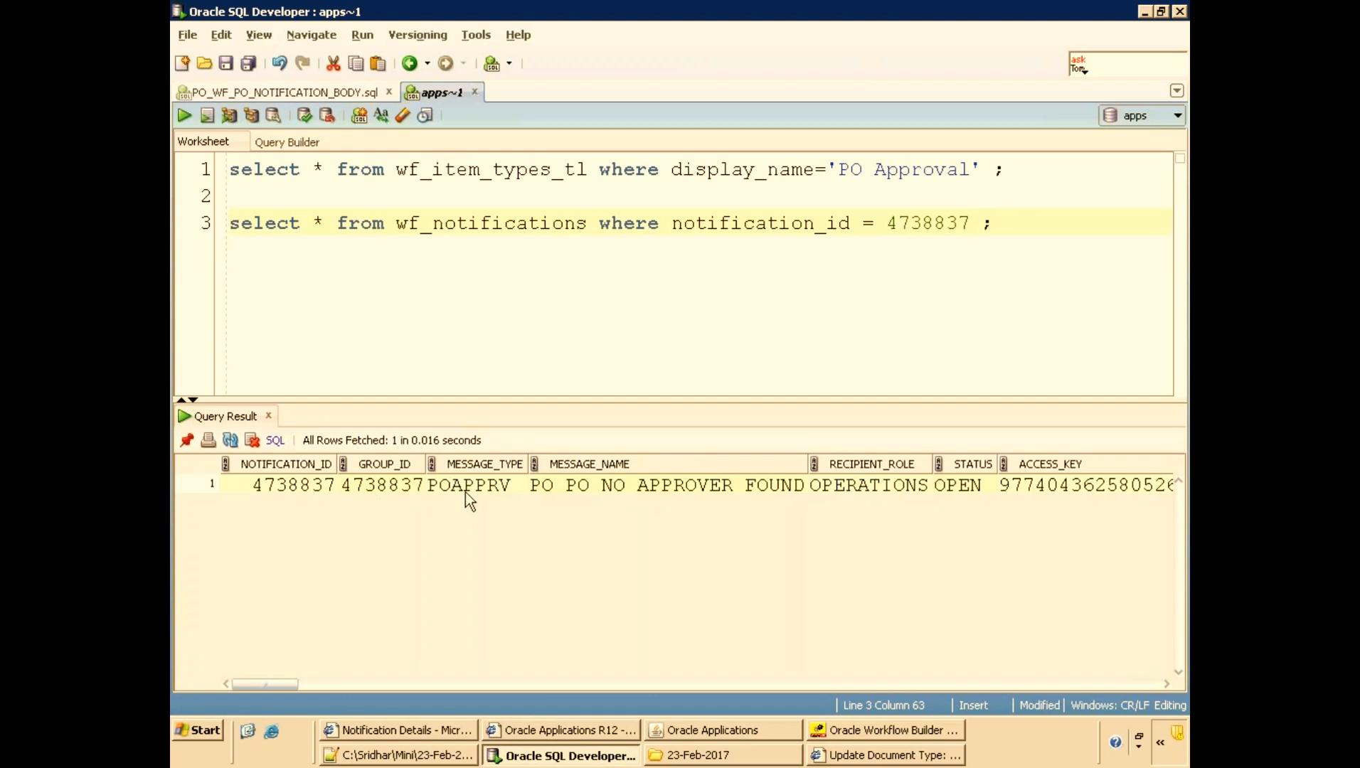
click(465, 488)
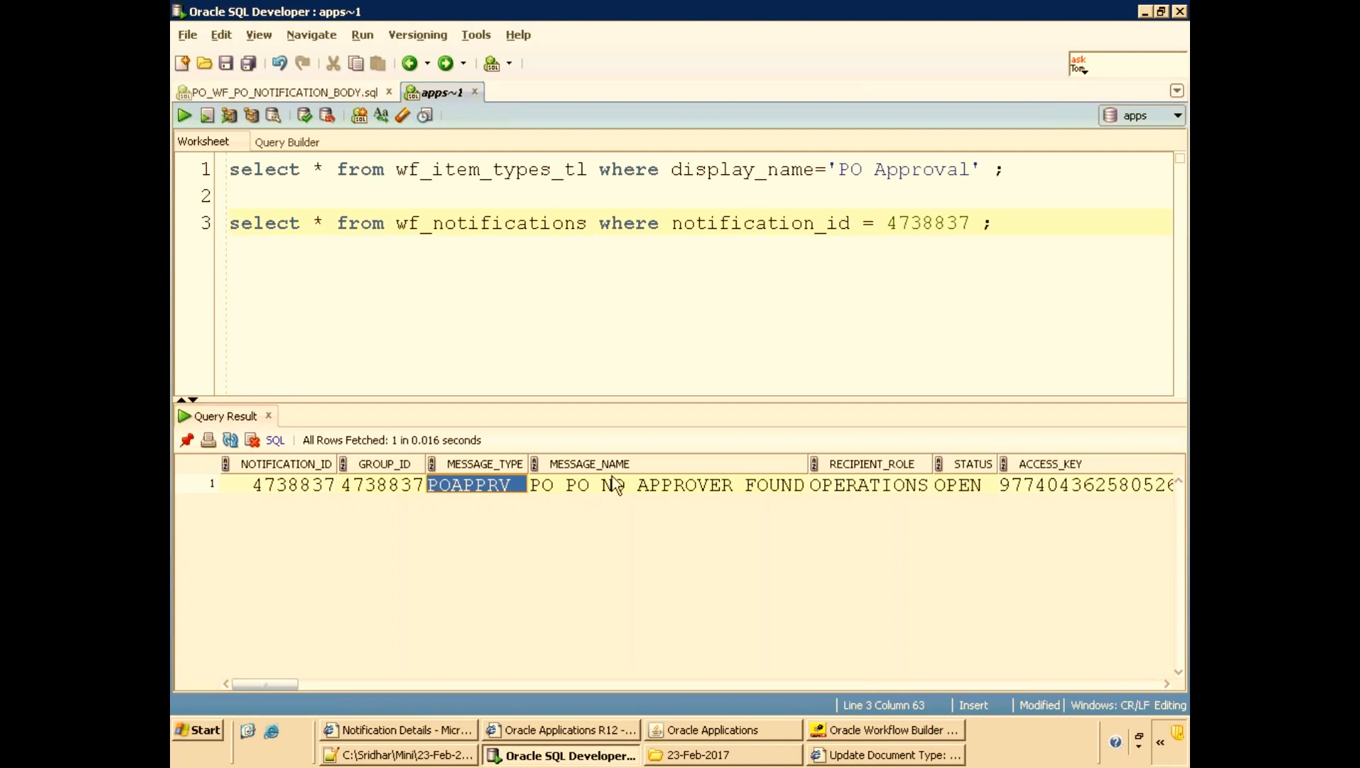
click(658, 487)
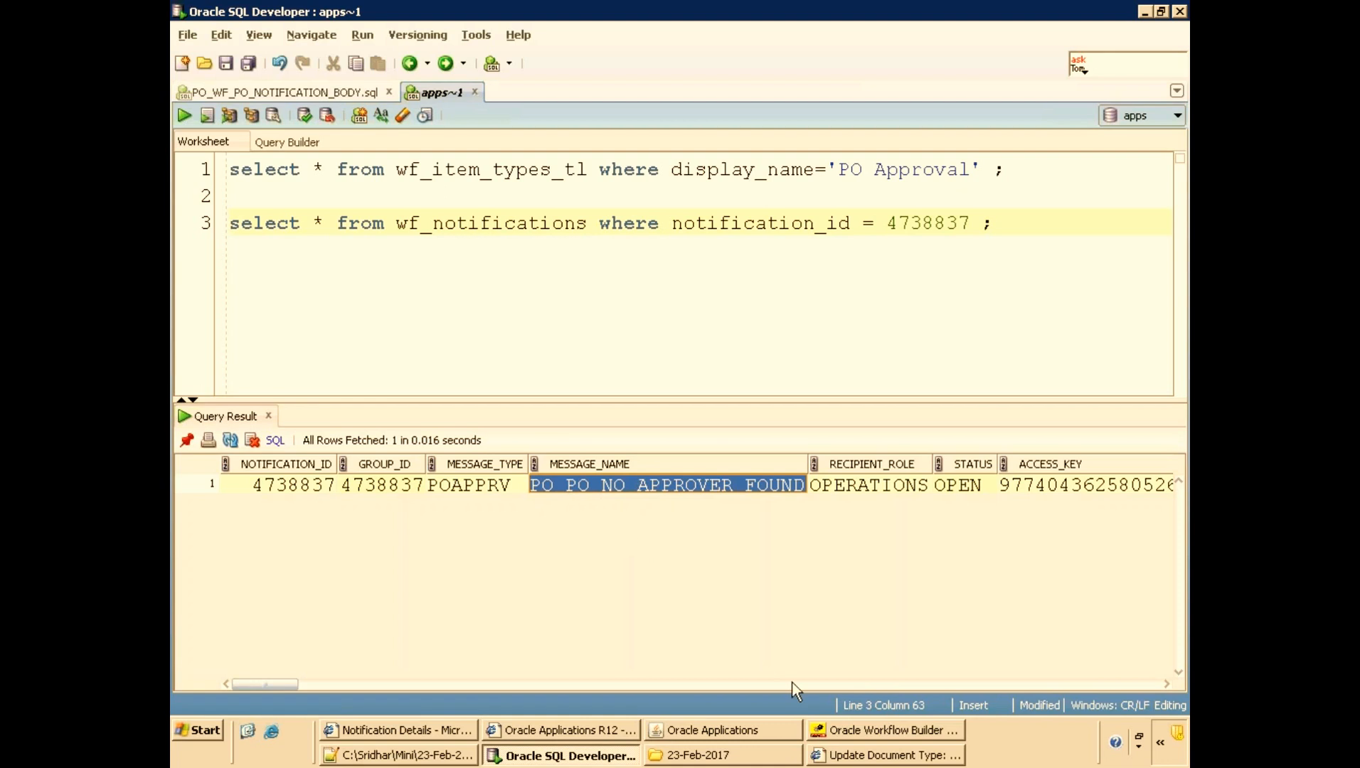
Expand the POAPPRV (PO Approval) item type and its Messages branch in the navigator.
click(908, 733)
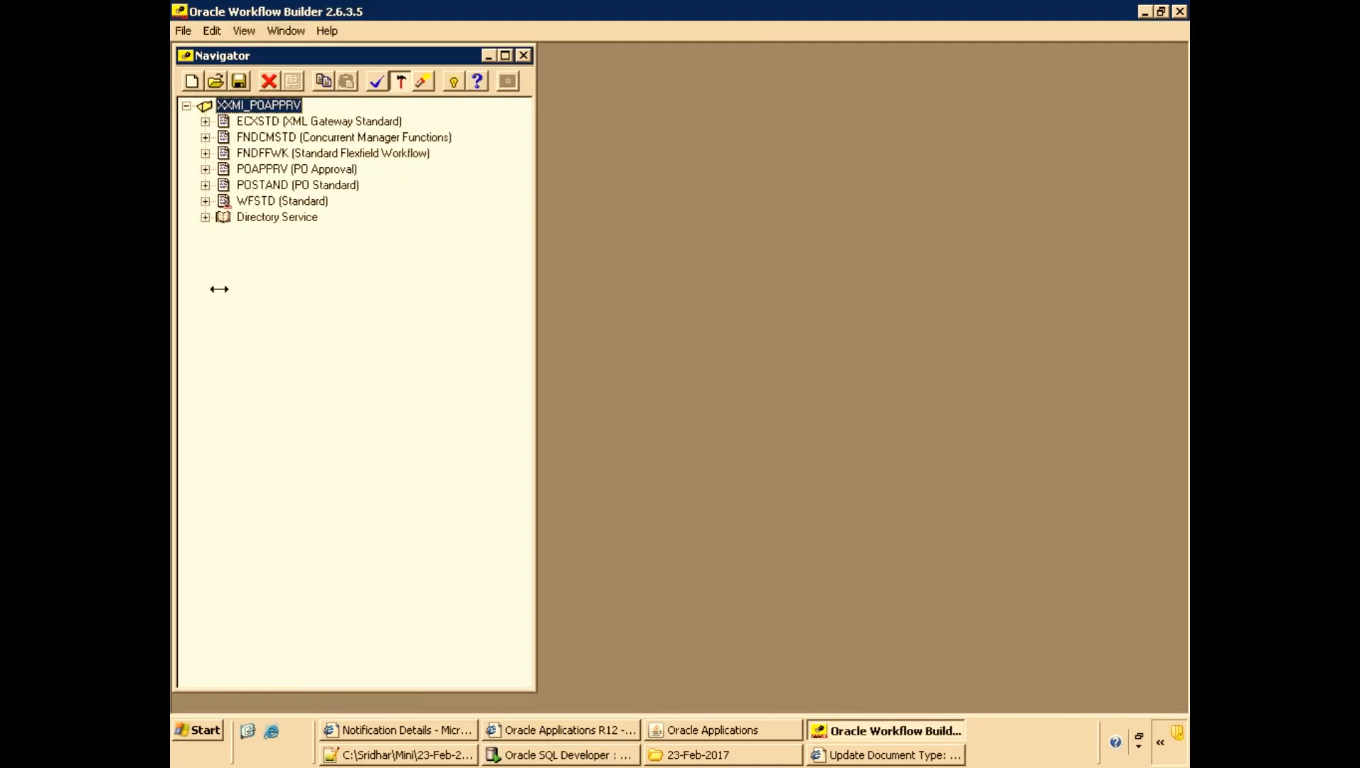
key(Down)
key(Down)
key(Down)
key(Down)
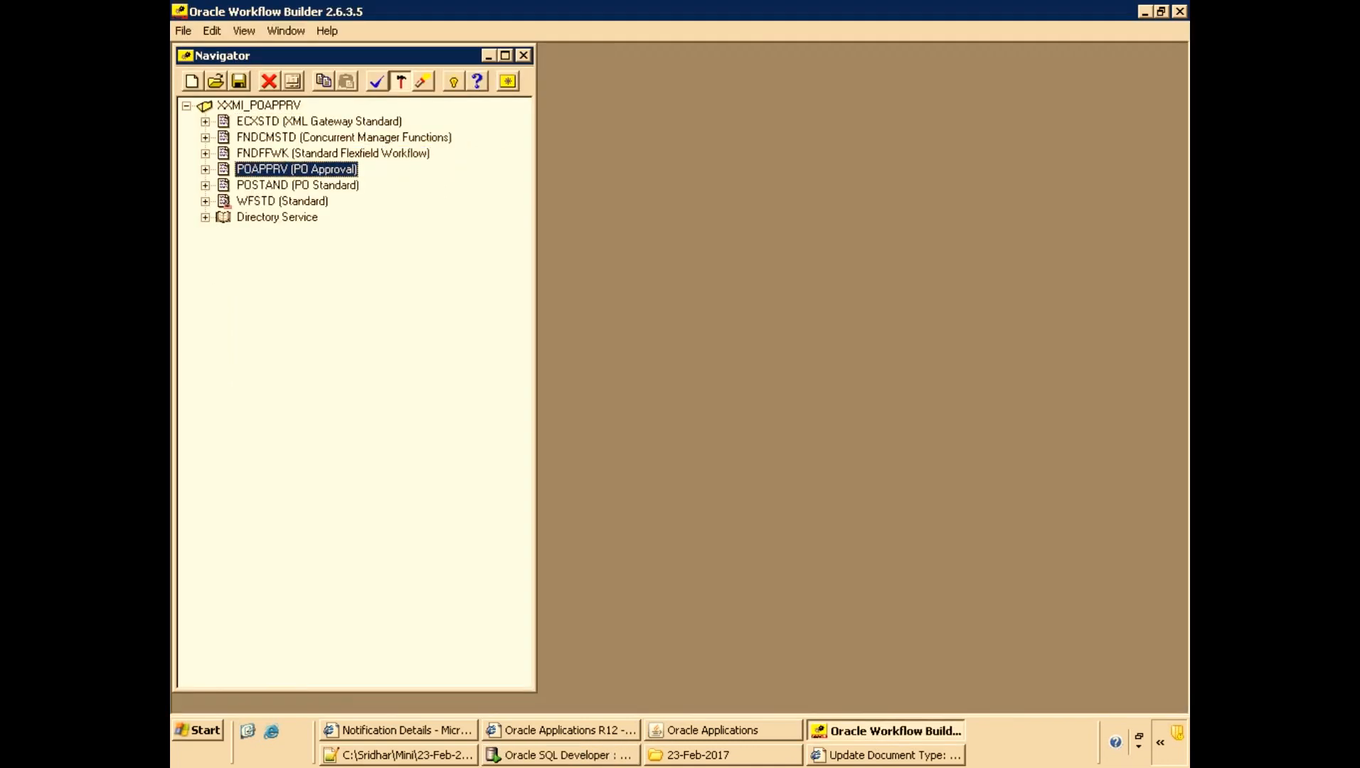
key(Right)
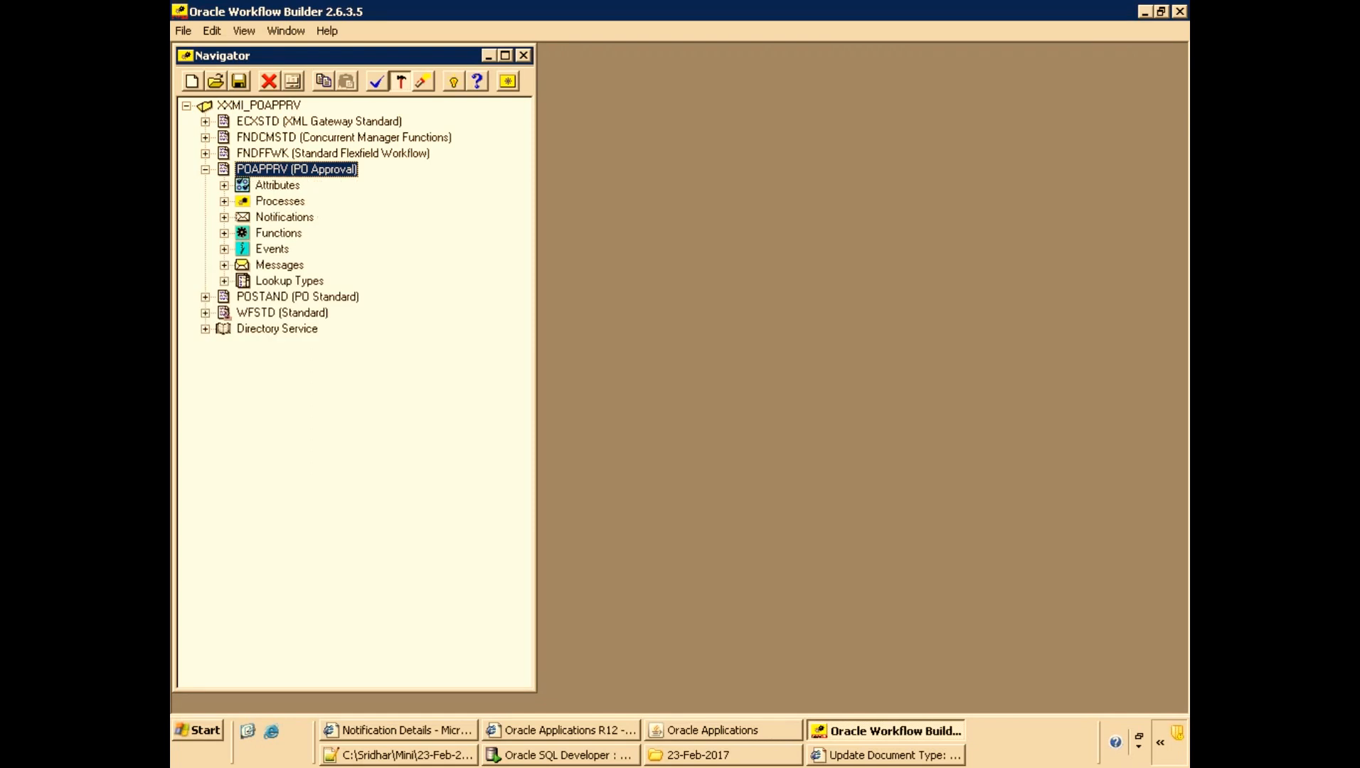
key(Down)
key(Down)
key(Down)
key(Down)
key(Down)
key(Down)
key(Right)
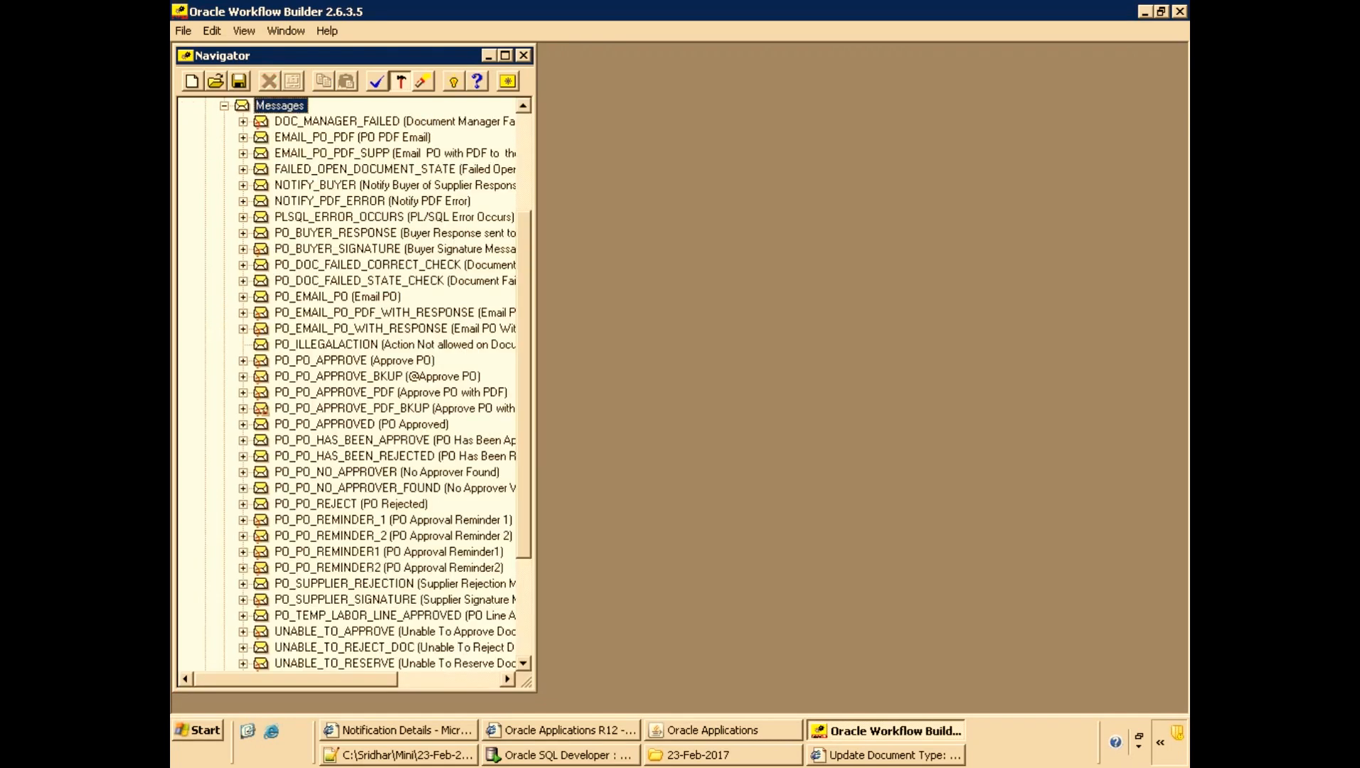
Toggle Developer Mode off and back on to compare message display names with internal names.
click(246, 32)
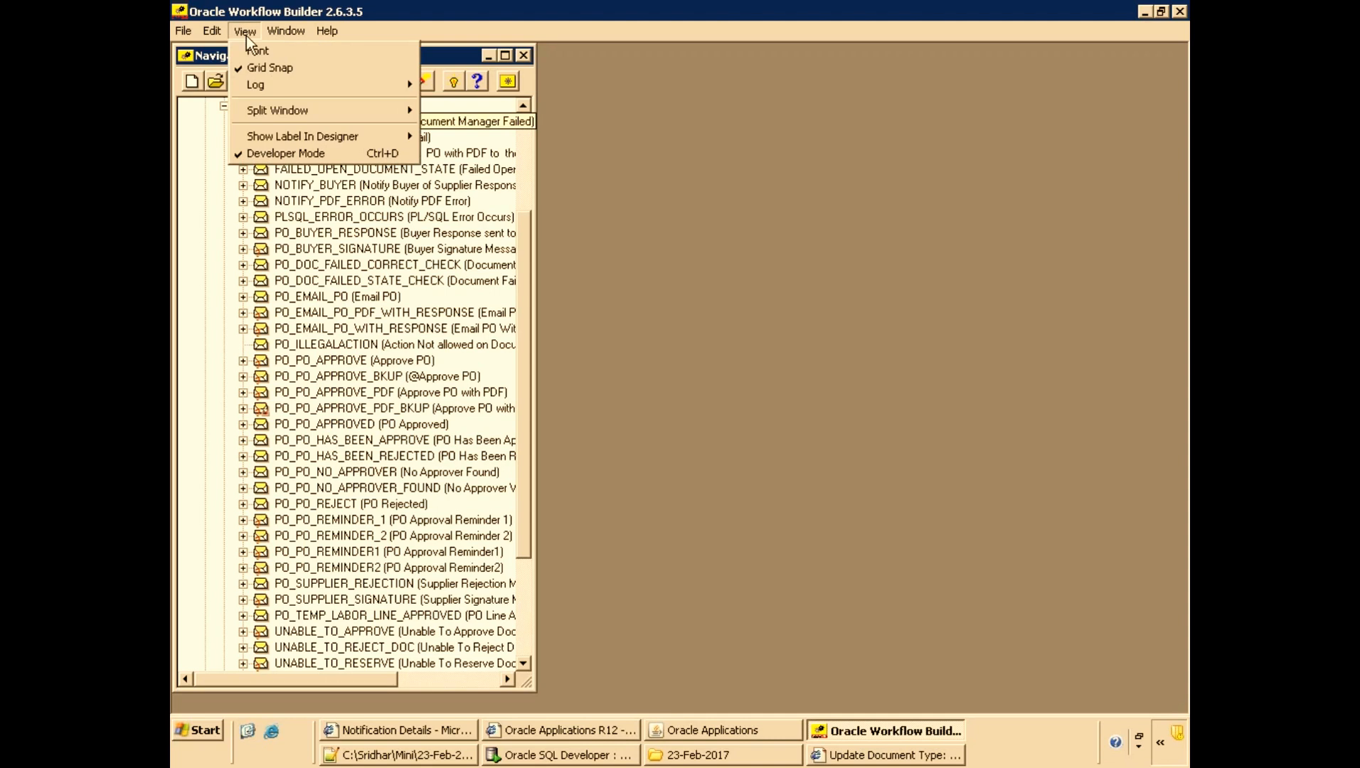
click(294, 155)
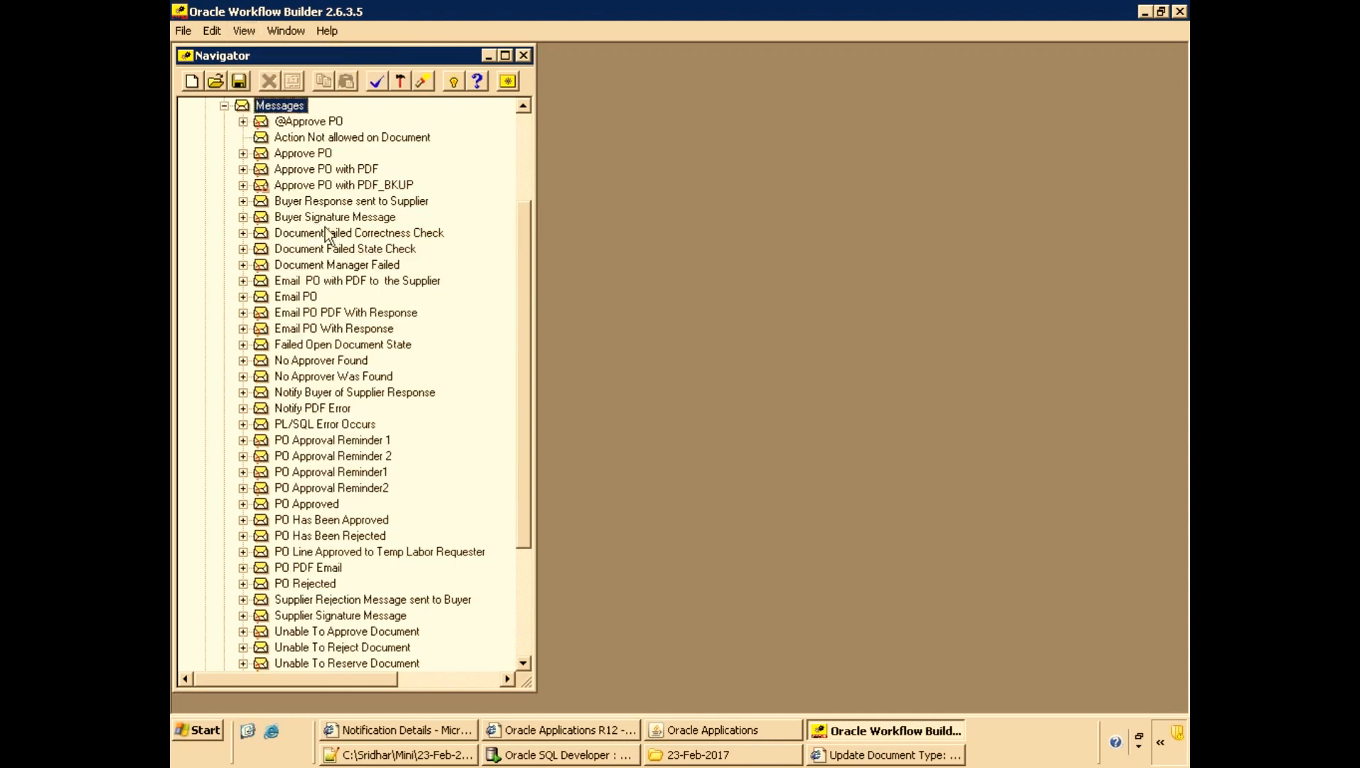
click(244, 31)
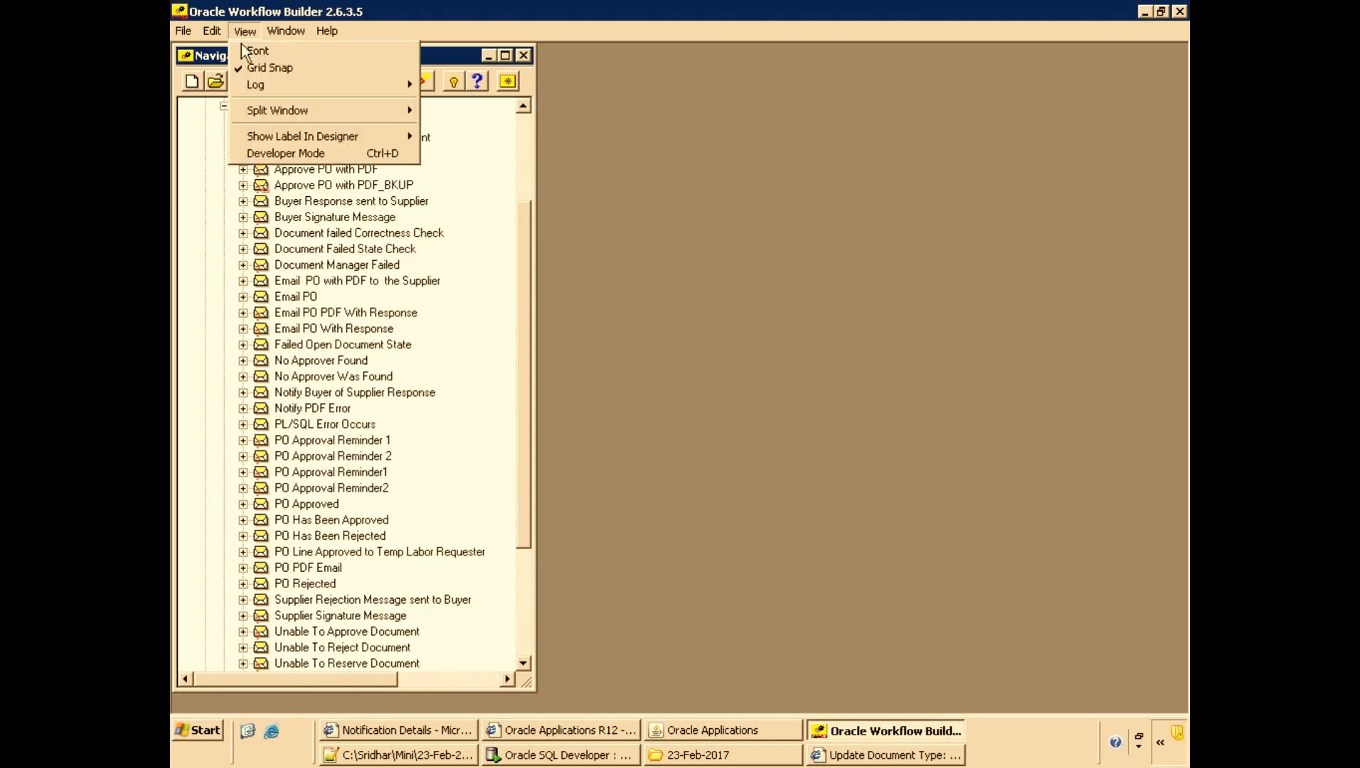
click(263, 155)
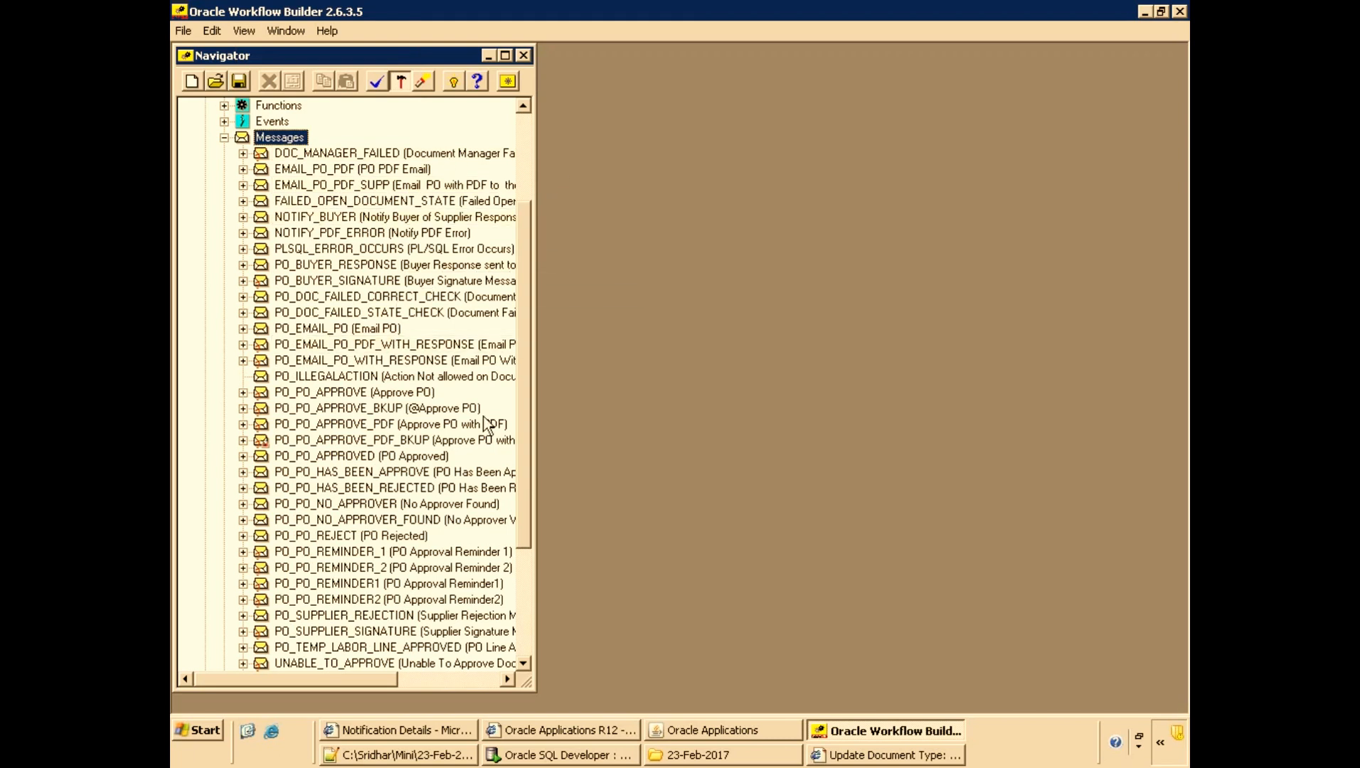
Open the properties of the PO_PO_NO_APPROVER_FOUND message and review its Body text.
click(369, 525)
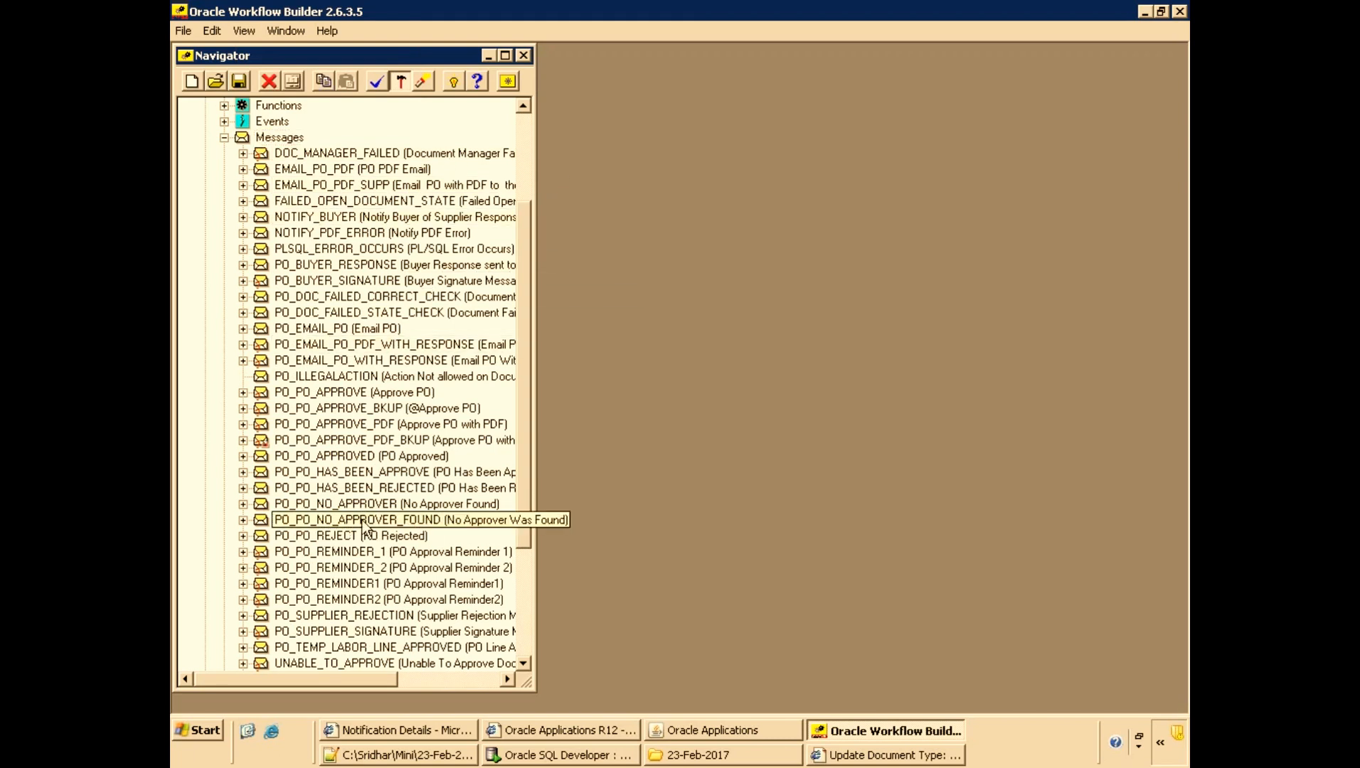
double_click(285, 525)
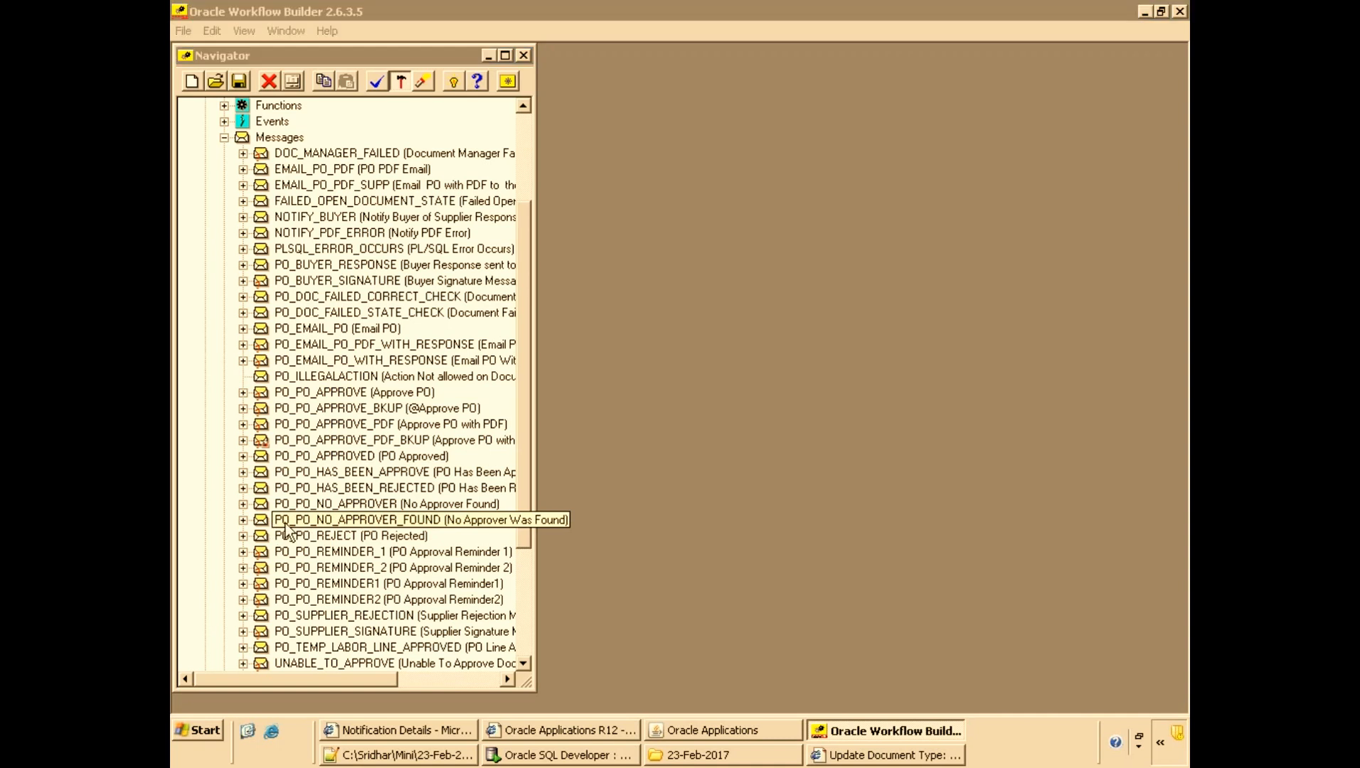
drag(350, 81, 562, 157)
click(486, 175)
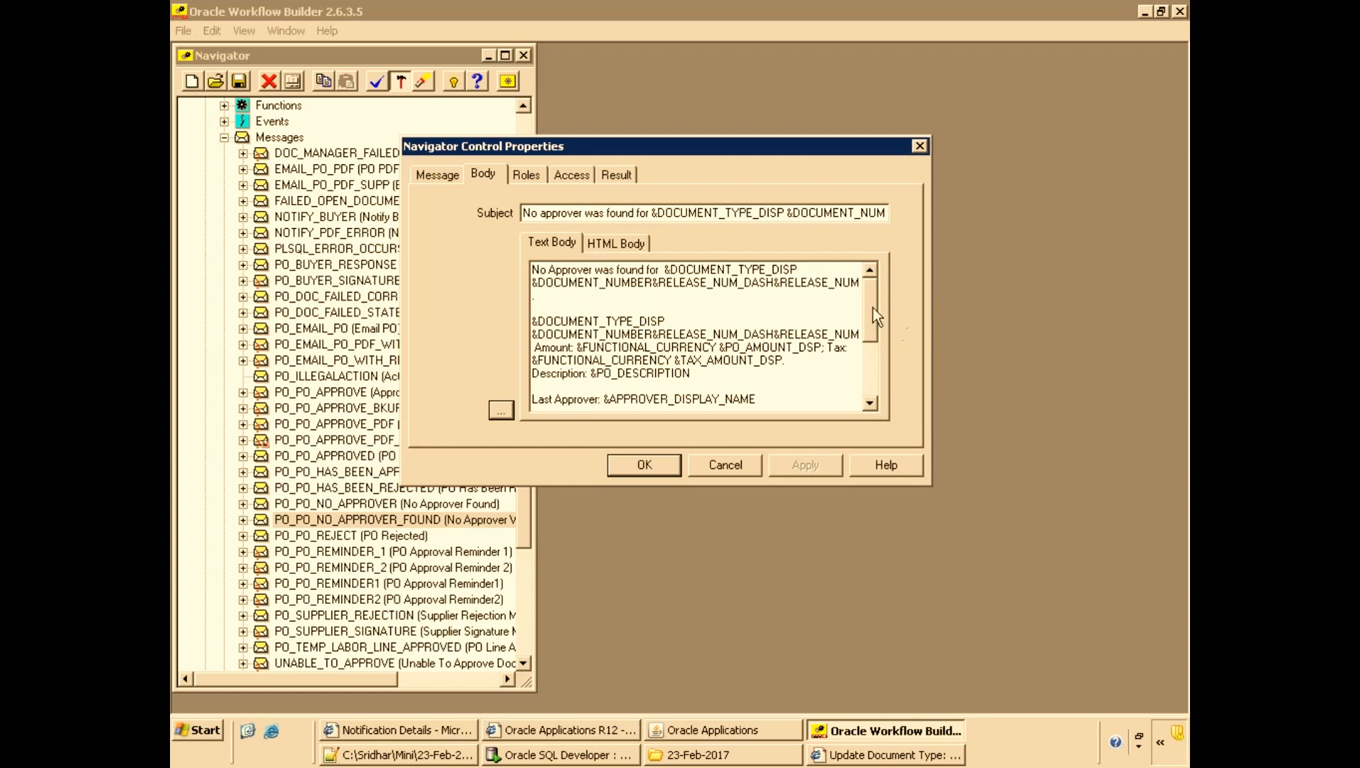
drag(869, 320, 866, 362)
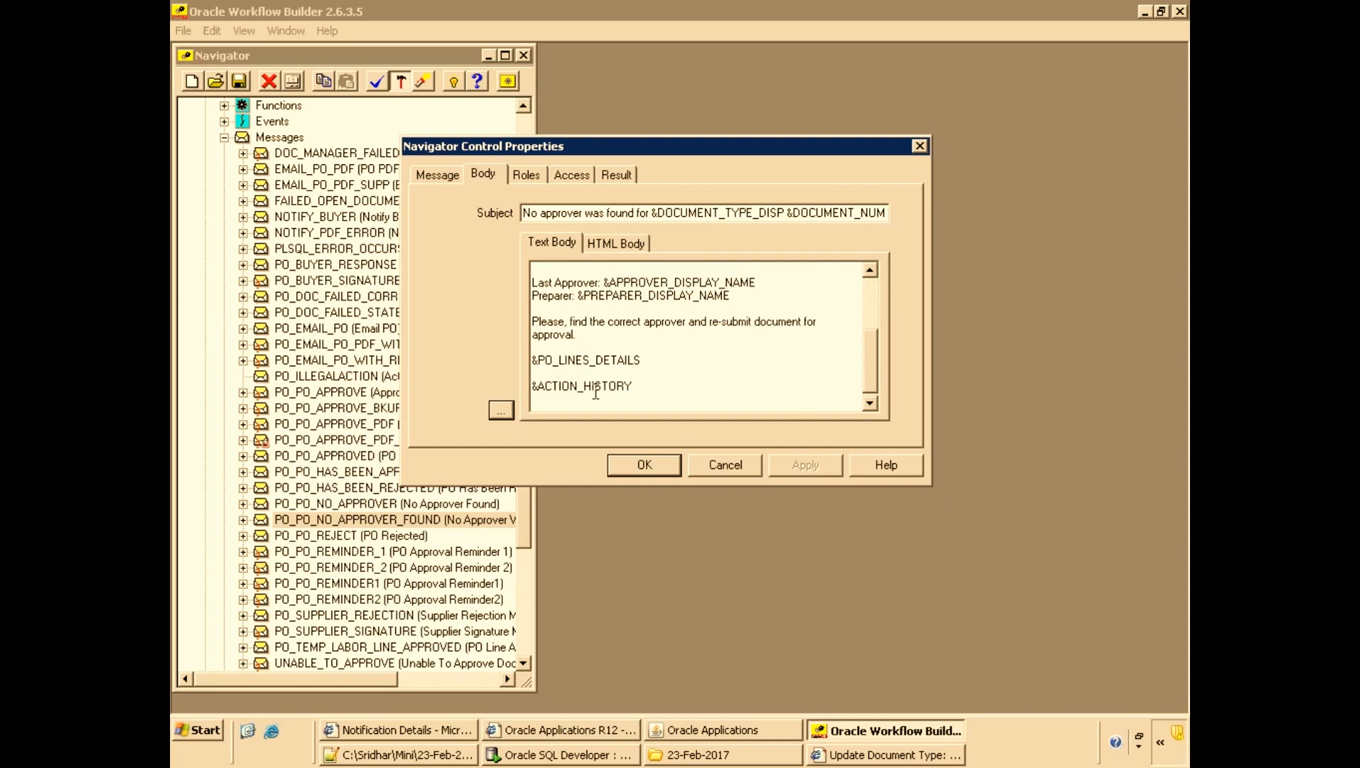
drag(871, 346, 867, 299)
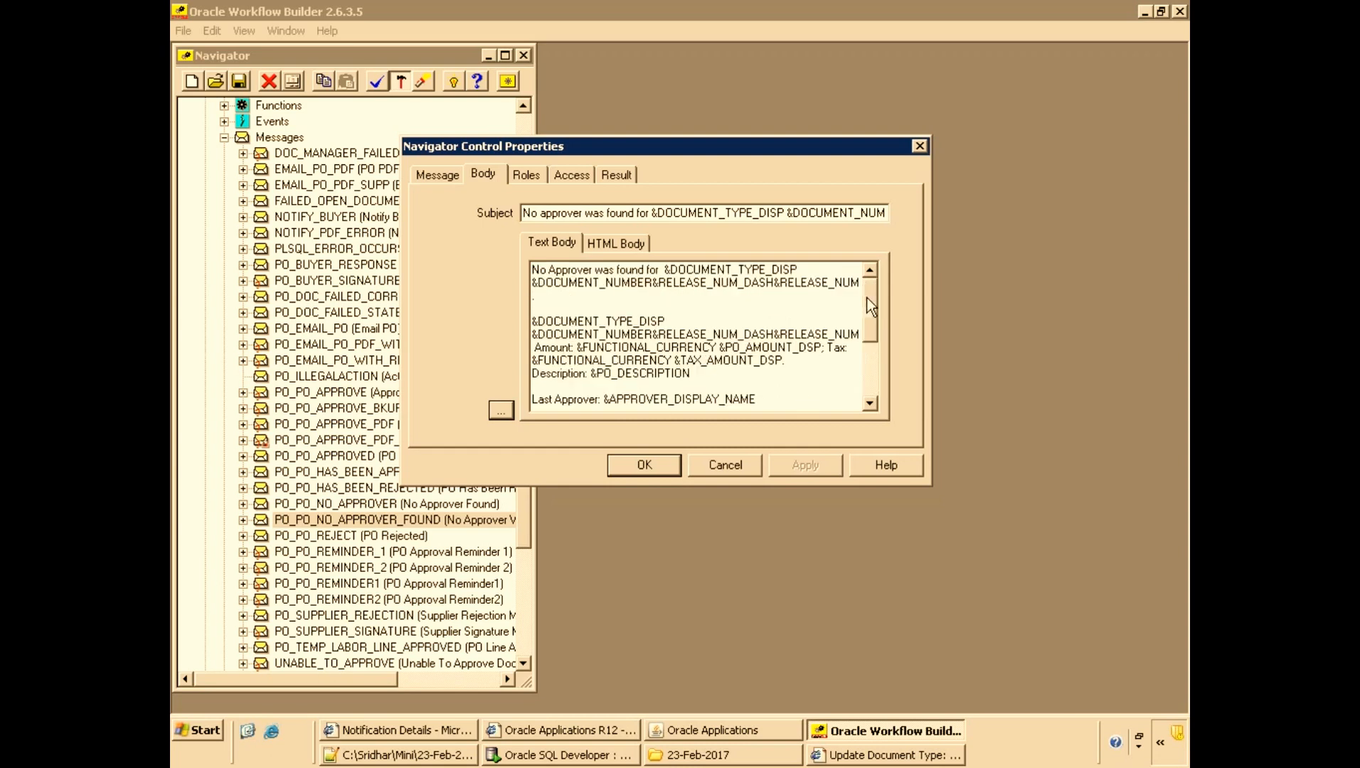
Add a line 'WFT --Backup' below 6114 in the 23-Feb-2017.txt notes file.
key(alt+Tab)
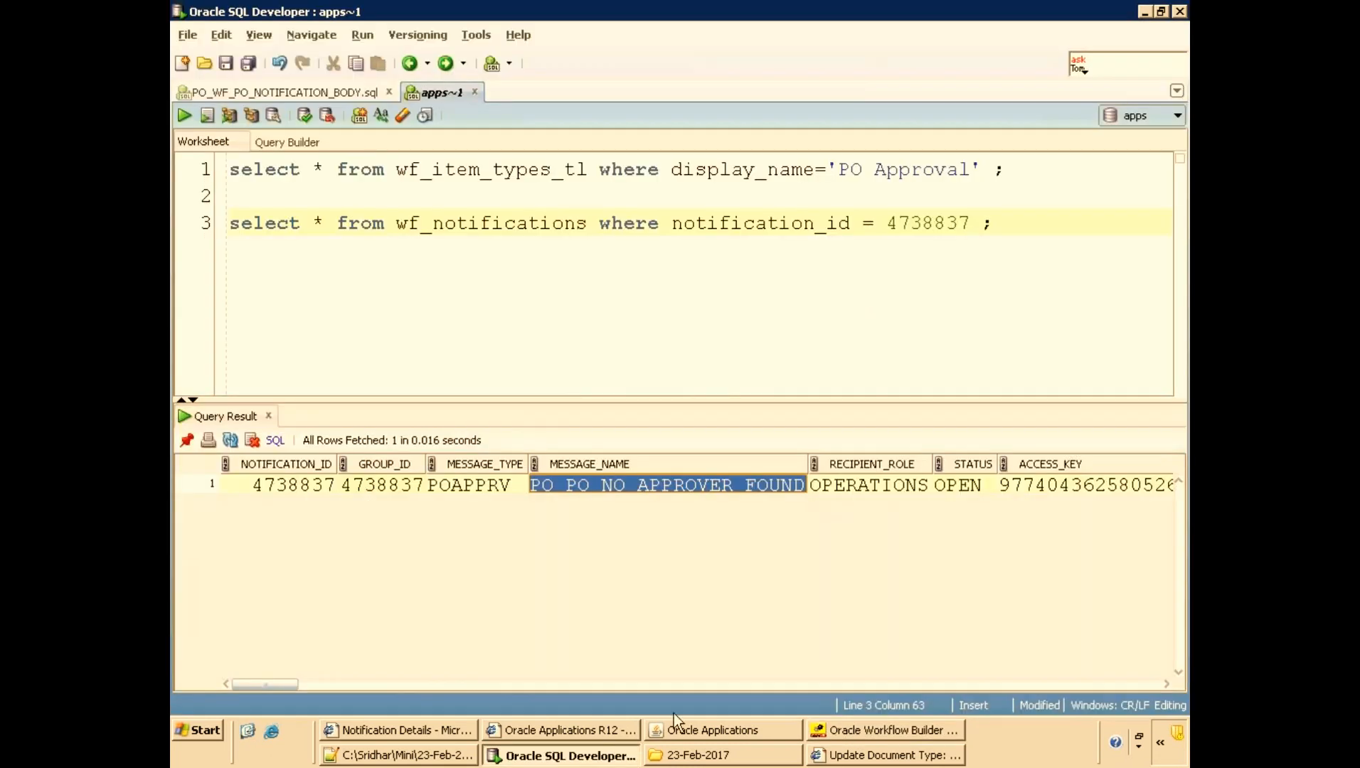
click(437, 731)
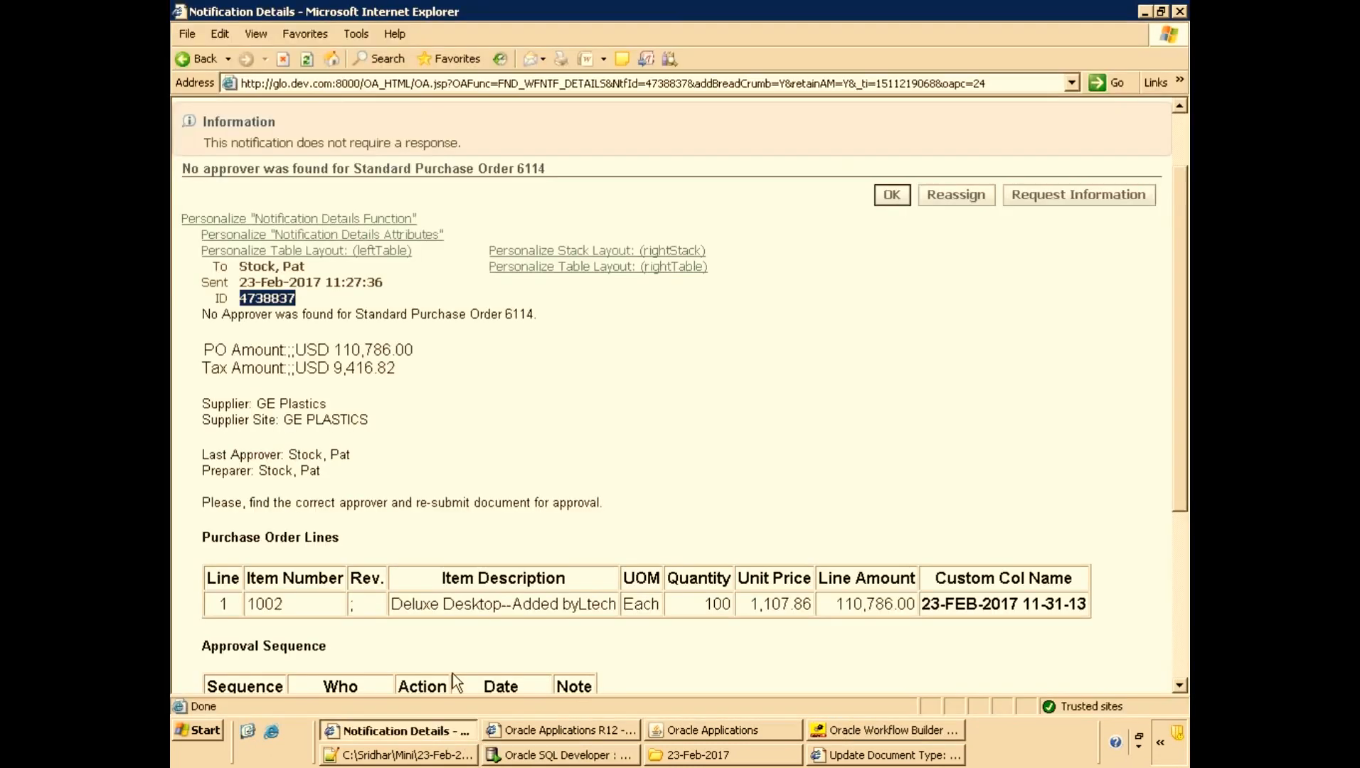
click(209, 315)
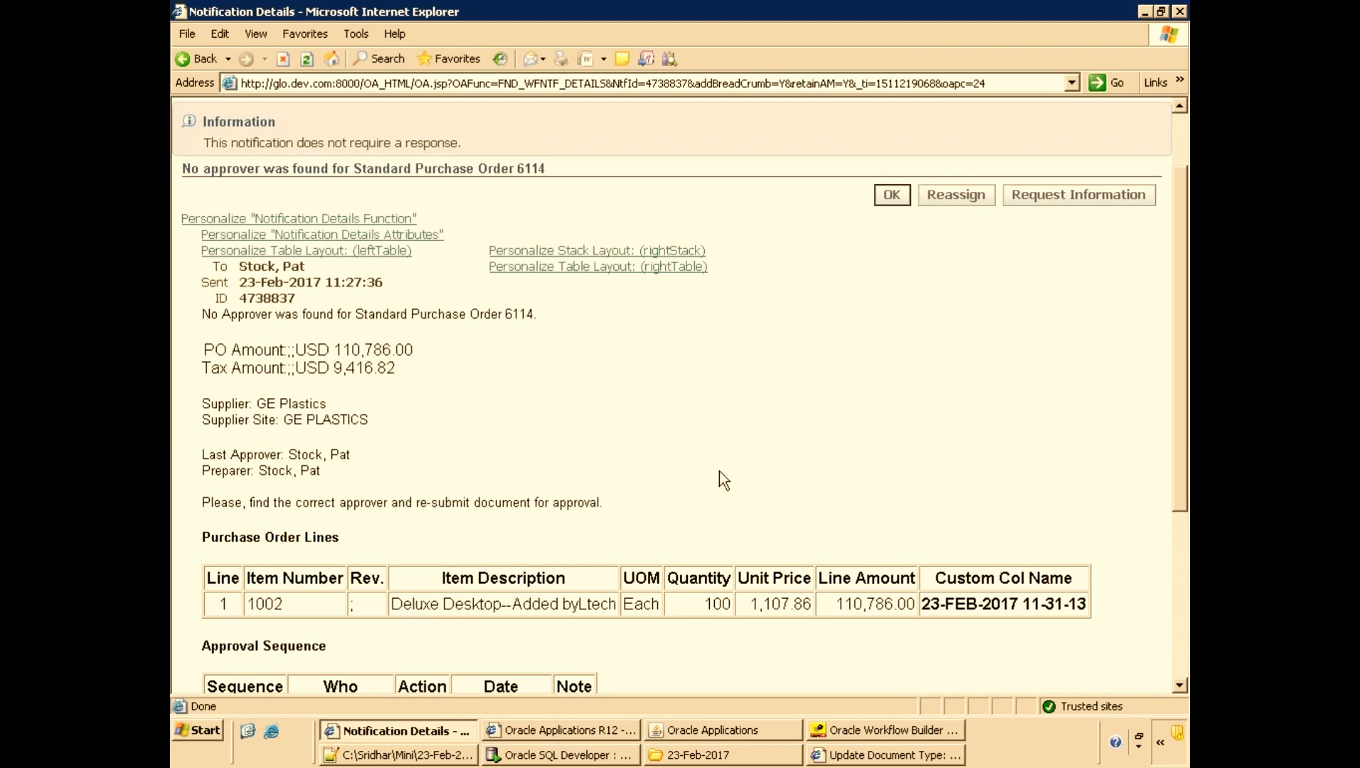
click(436, 753)
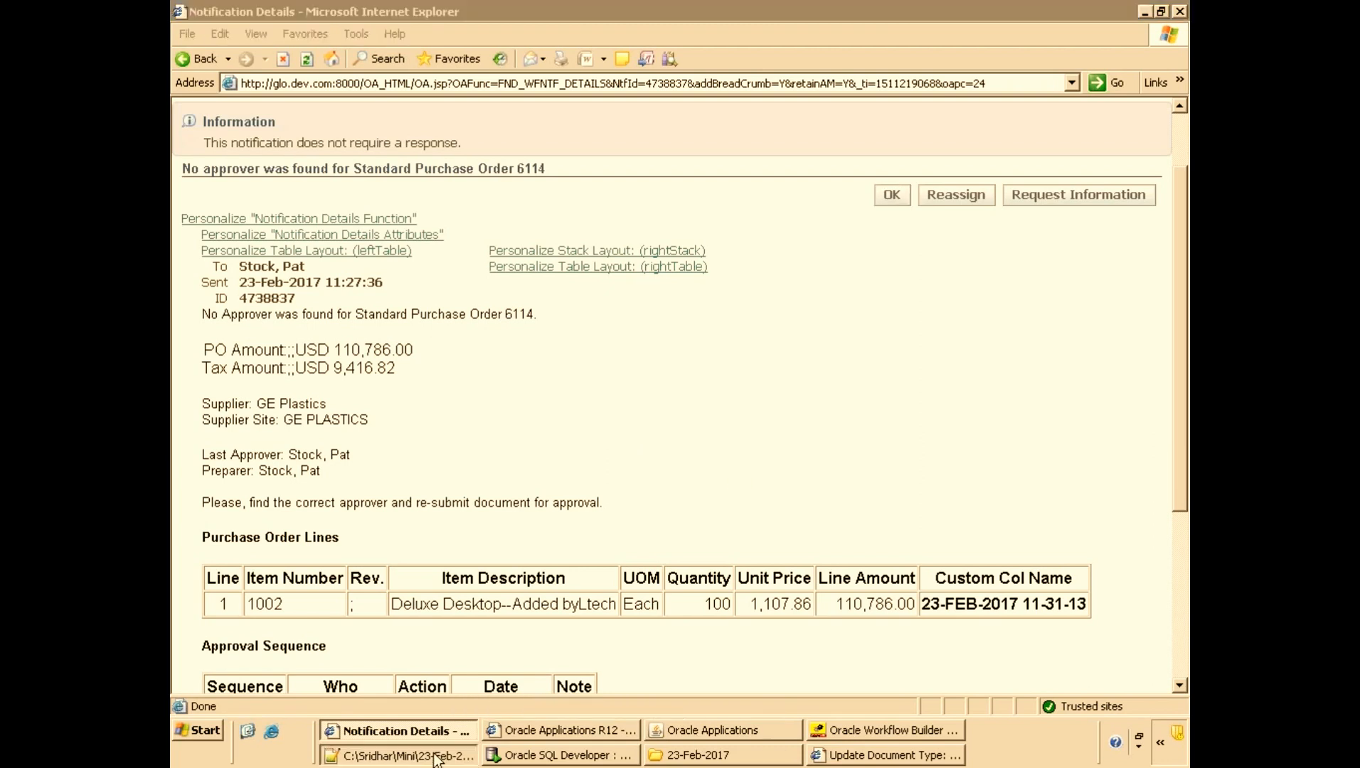
scroll(434, 451, down, 2)
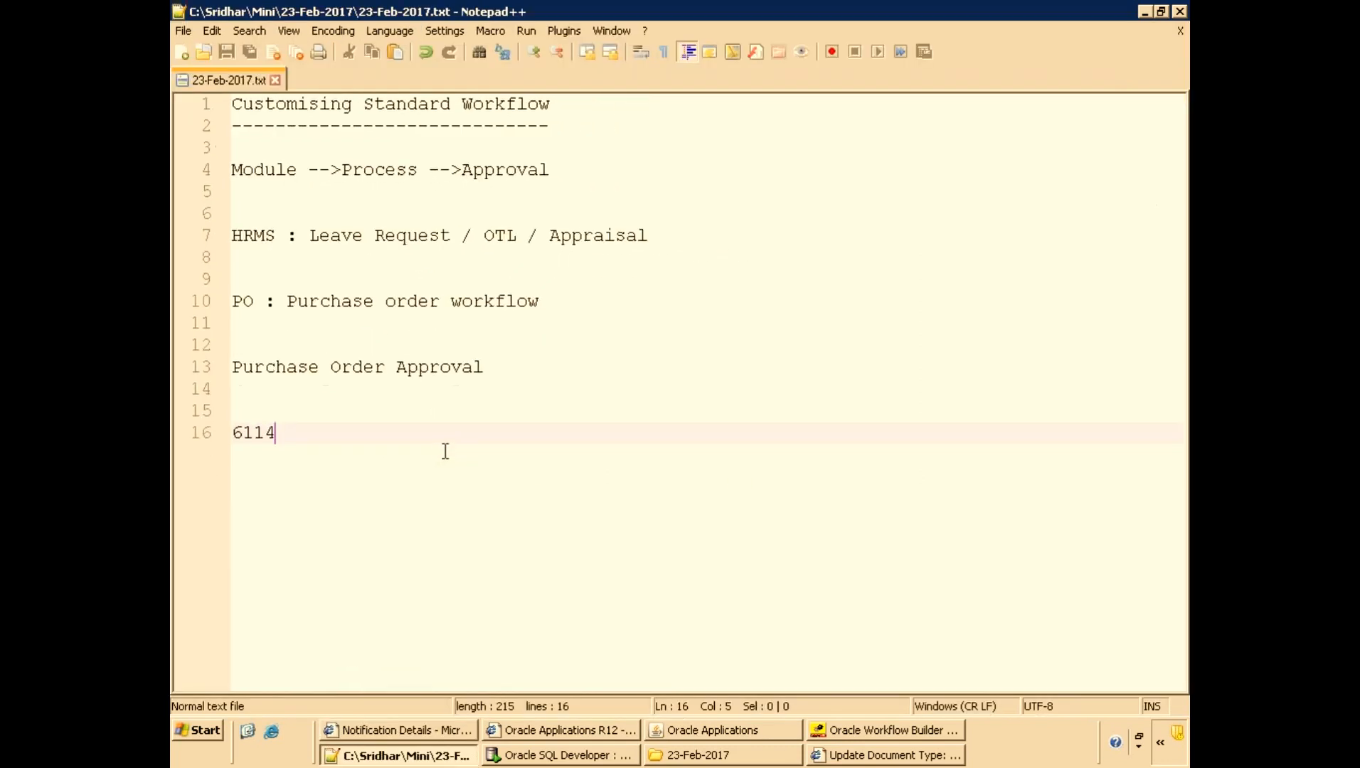
key(Return)
key(Return)
text(WF)
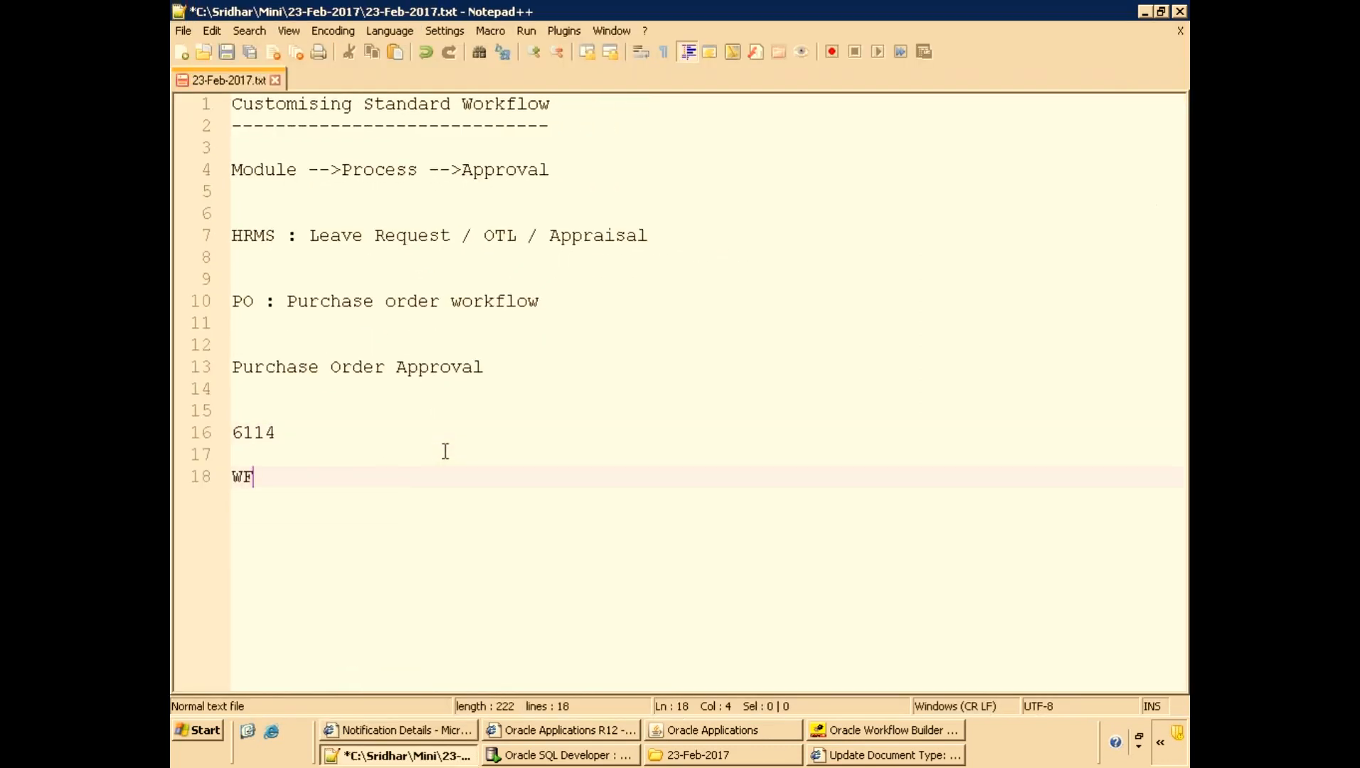
text(T --Backup)
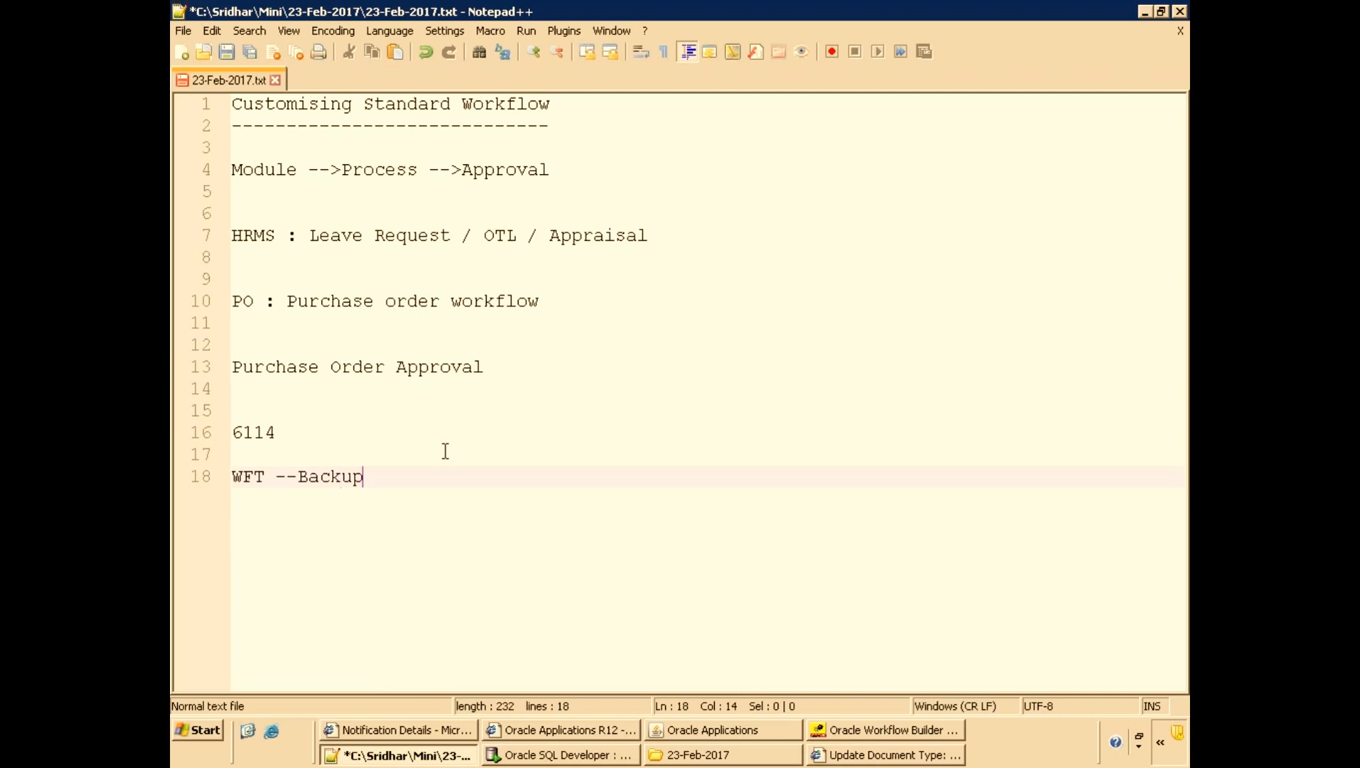
Create a backup copy of XXMI_POAPPRV.wft in the 23-Feb-2017 folder and return to Workflow Builder.
click(688, 756)
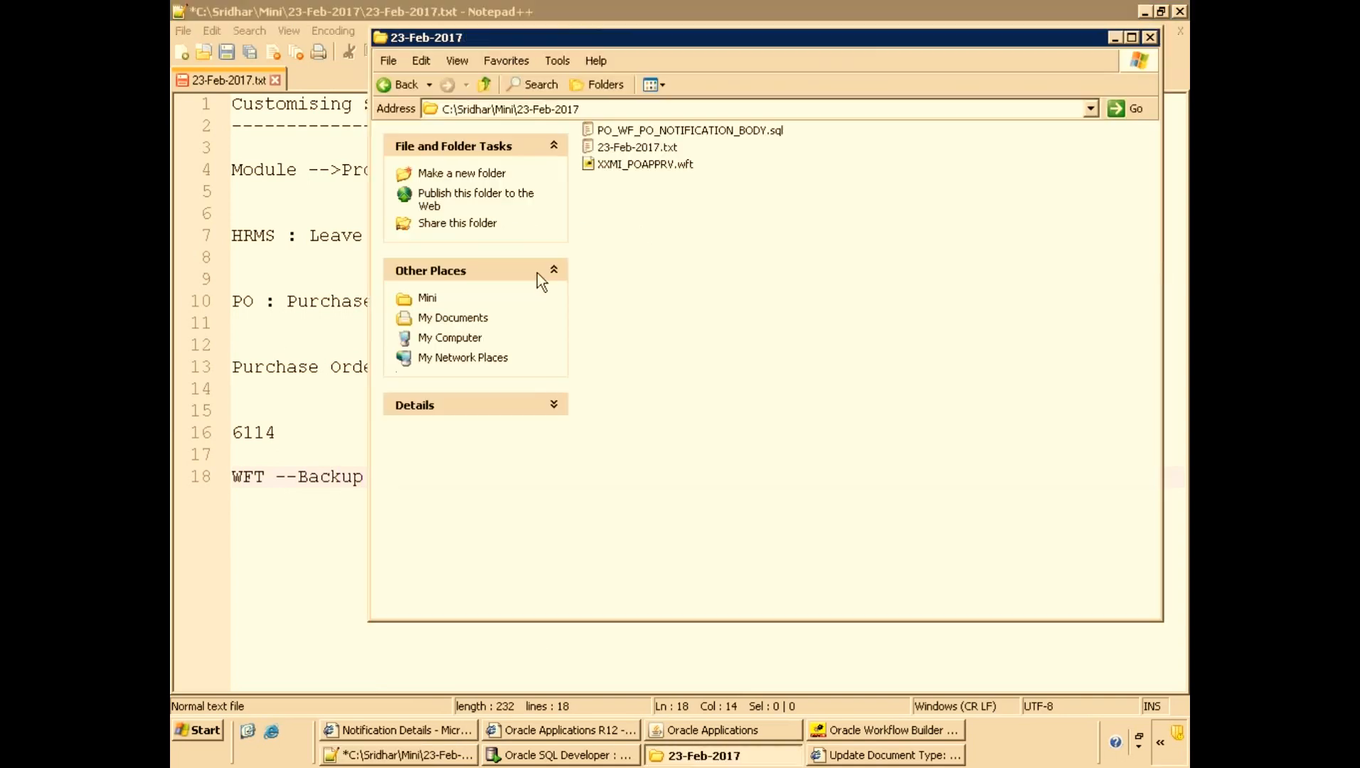
click(644, 163)
key(ctrl+c)
key(ctrl+v)
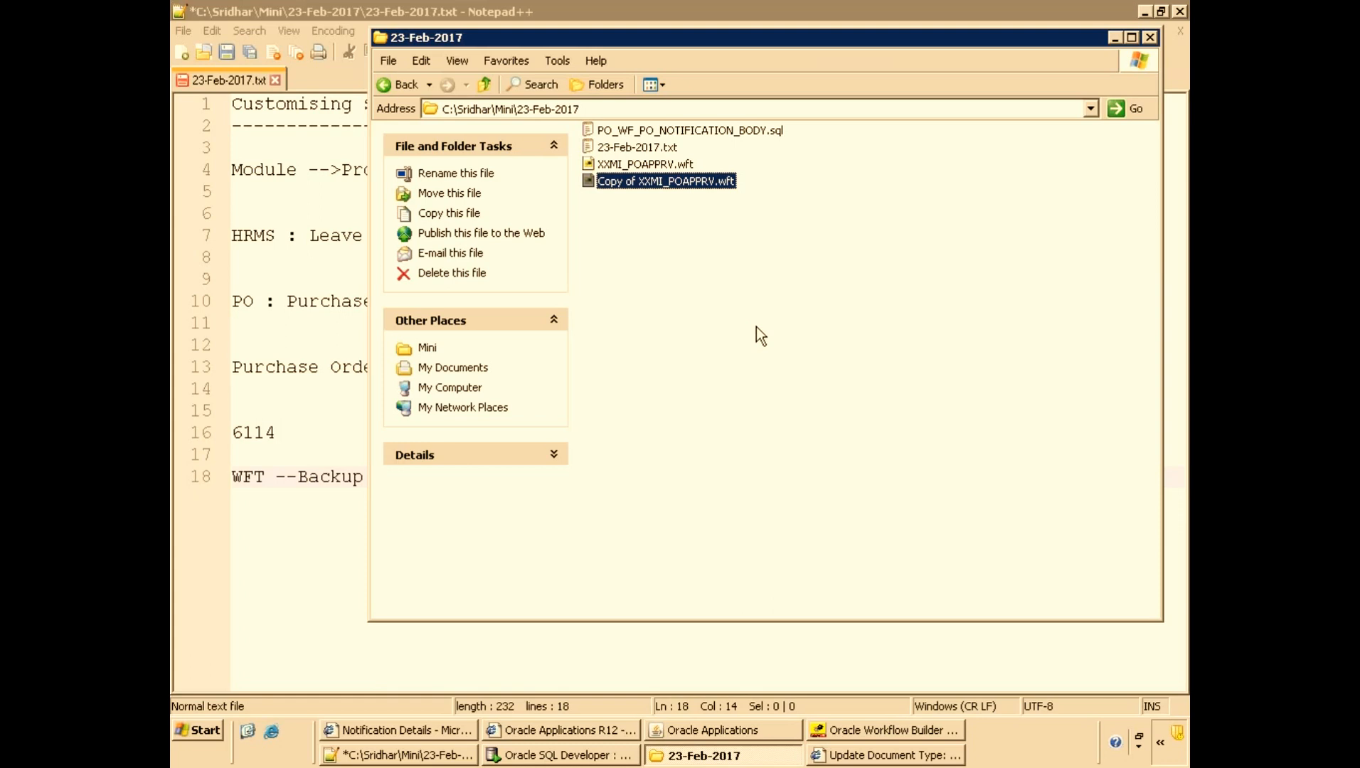
click(845, 730)
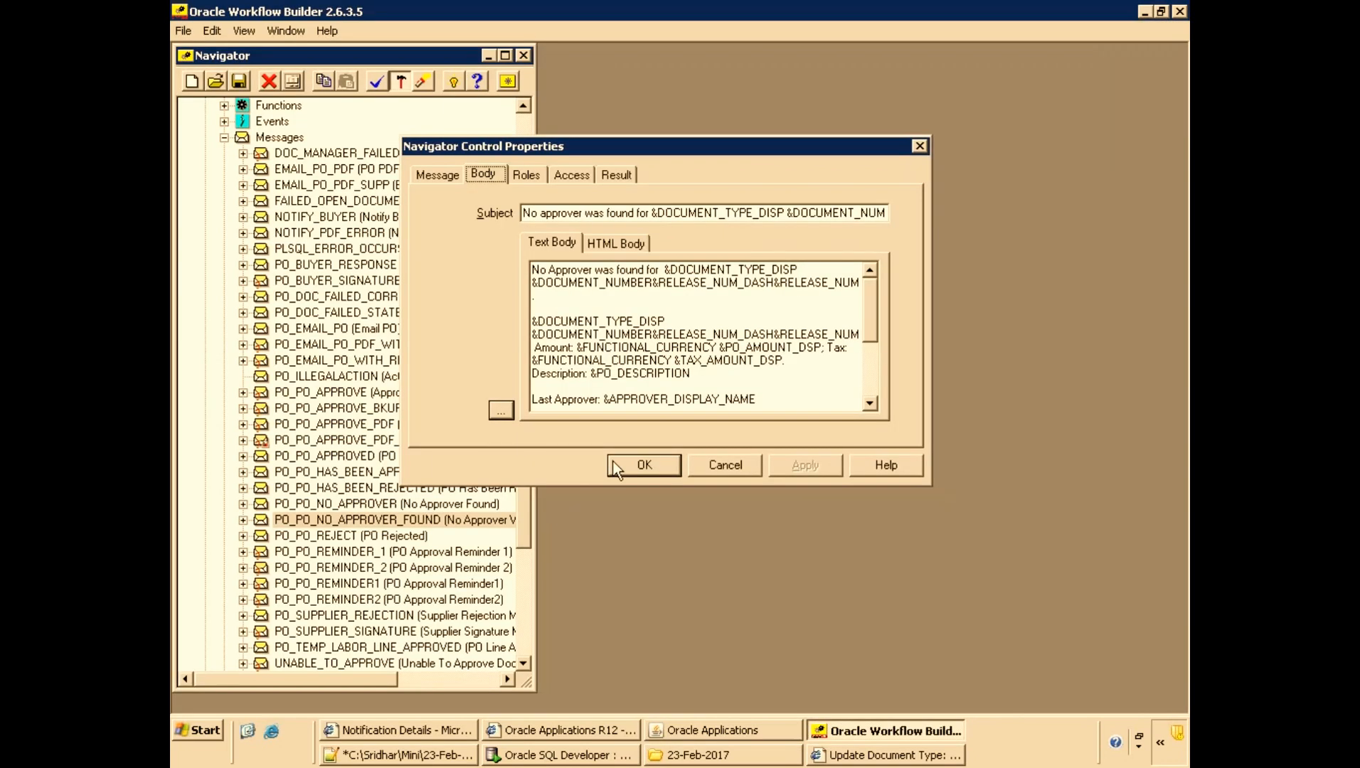
Create a copy of the PO_PO_NO_APPROVER_FOUND message with the internal name PO_PO_NO_APPROVER_FOUND_BKUP.
click(716, 469)
click(443, 525)
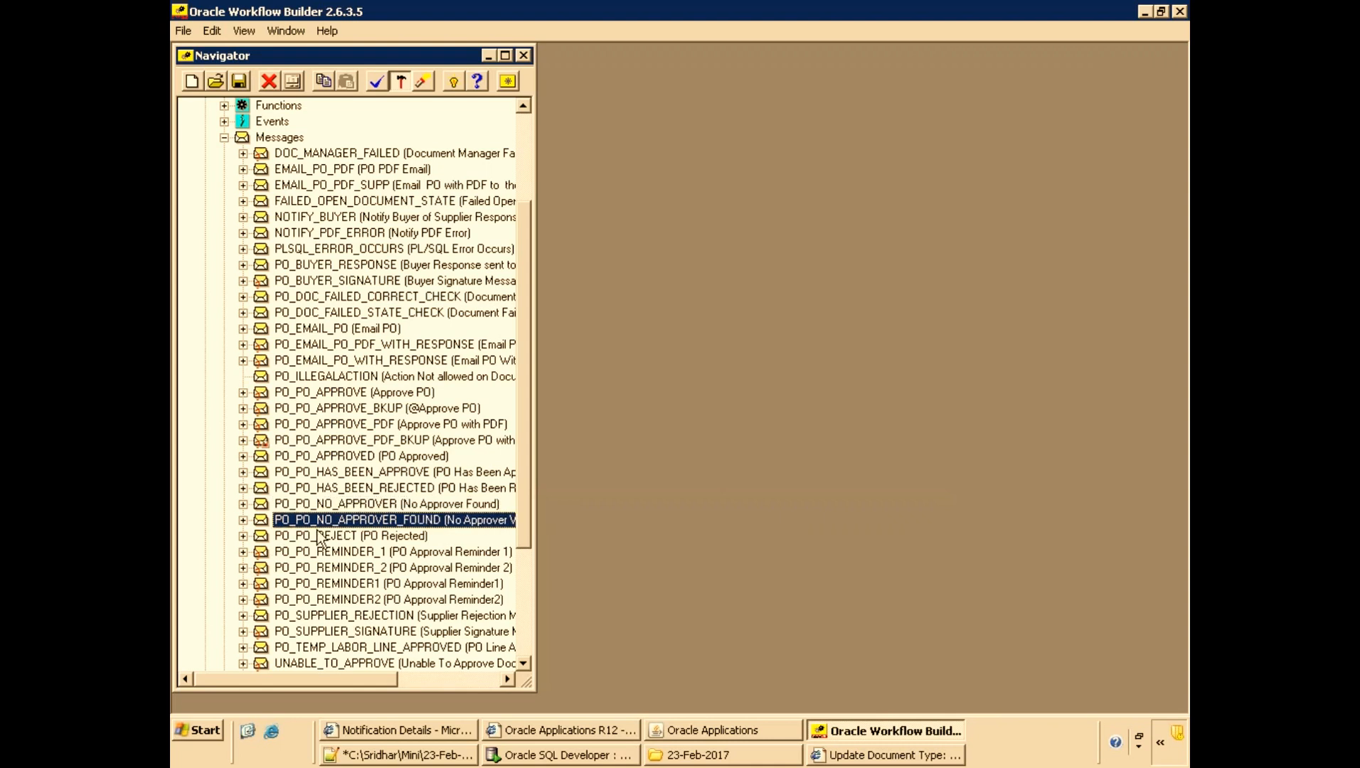
double_click(285, 138)
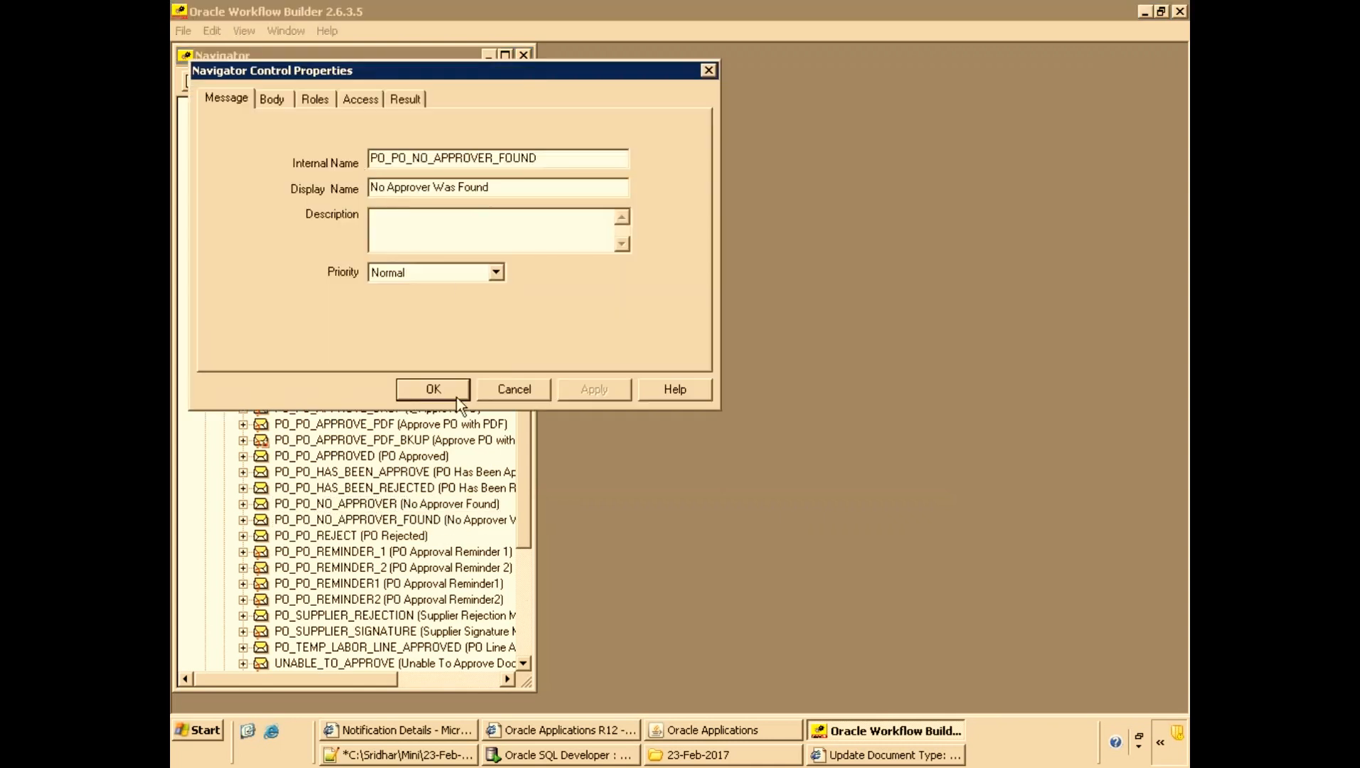
click(542, 157)
text(_BKUP)
click(434, 390)
click(236, 681)
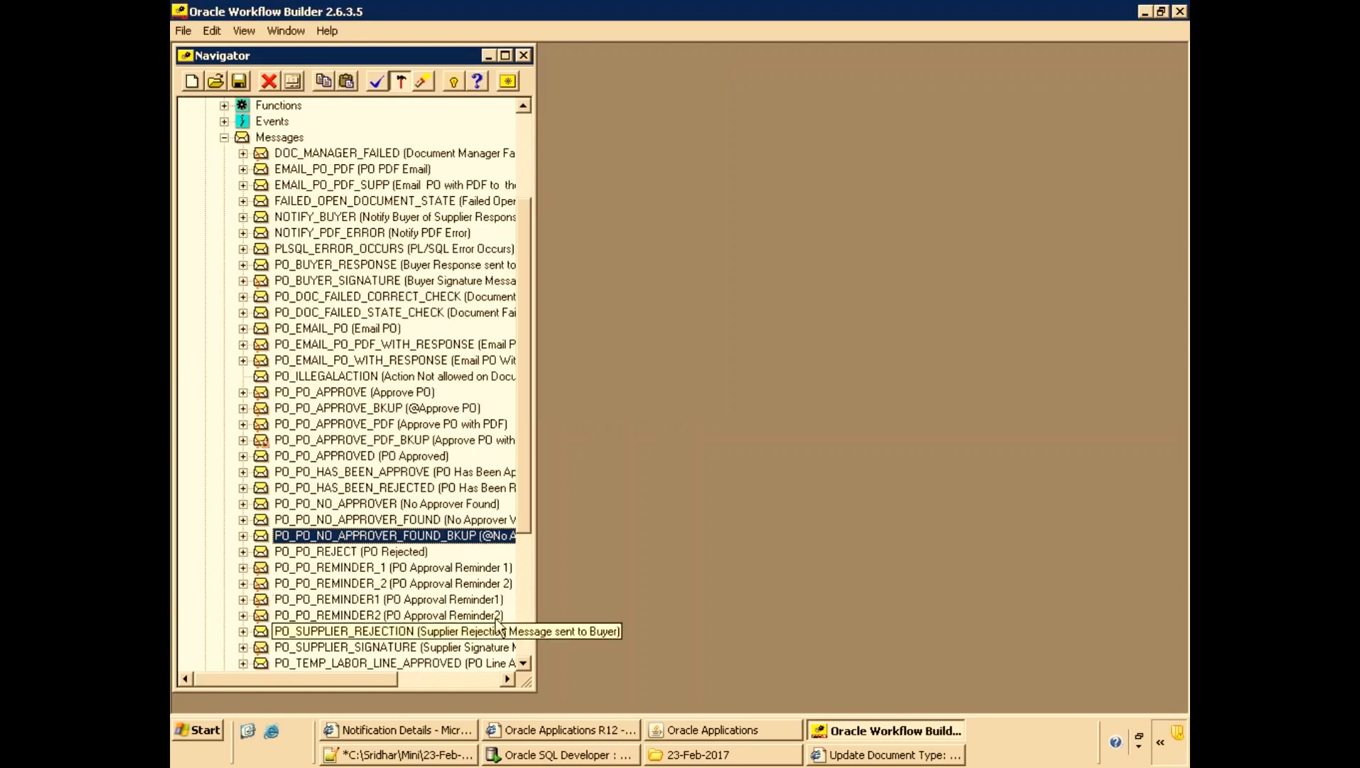
Insert a '--Customized Message' line, followed by a blank line, at the top of the PO_PO_NO_APPROVER_FOUND message's text body.
drag(535, 576, 746, 569)
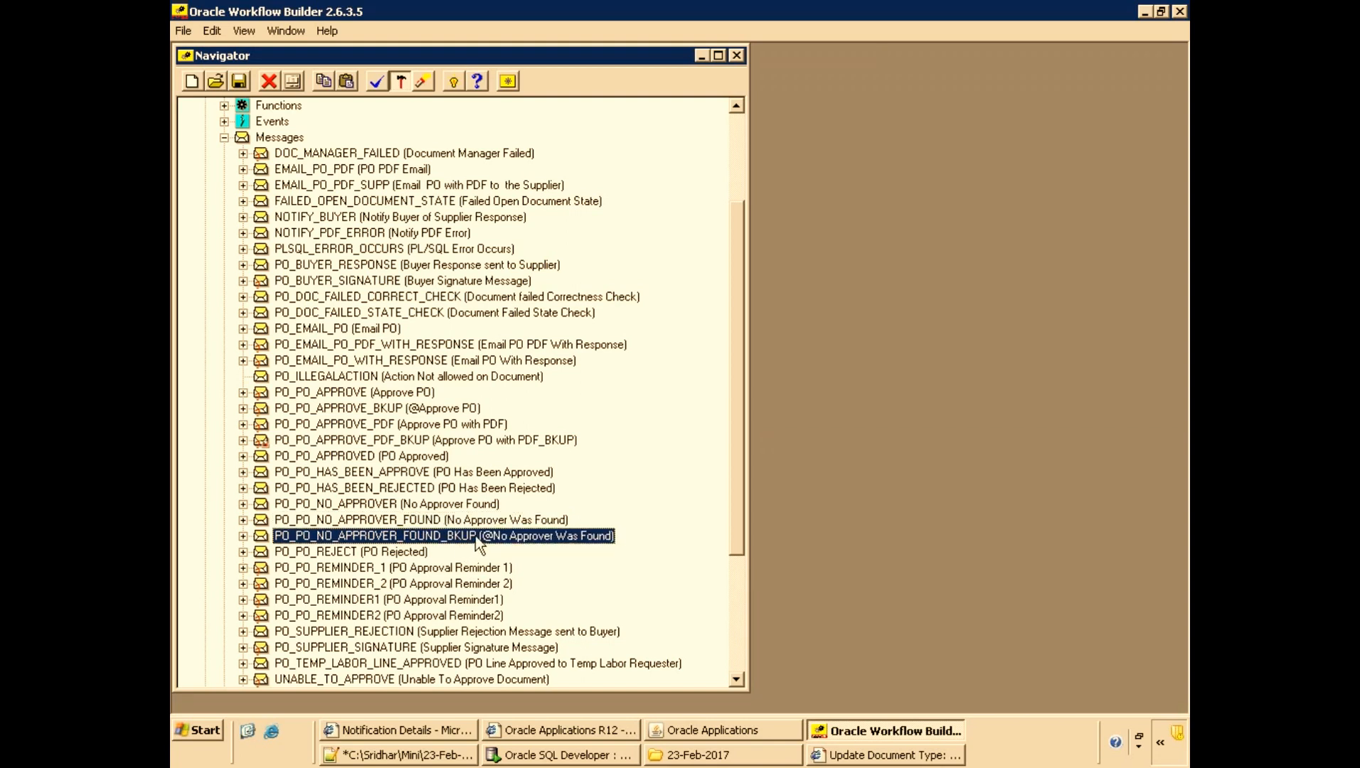
click(286, 523)
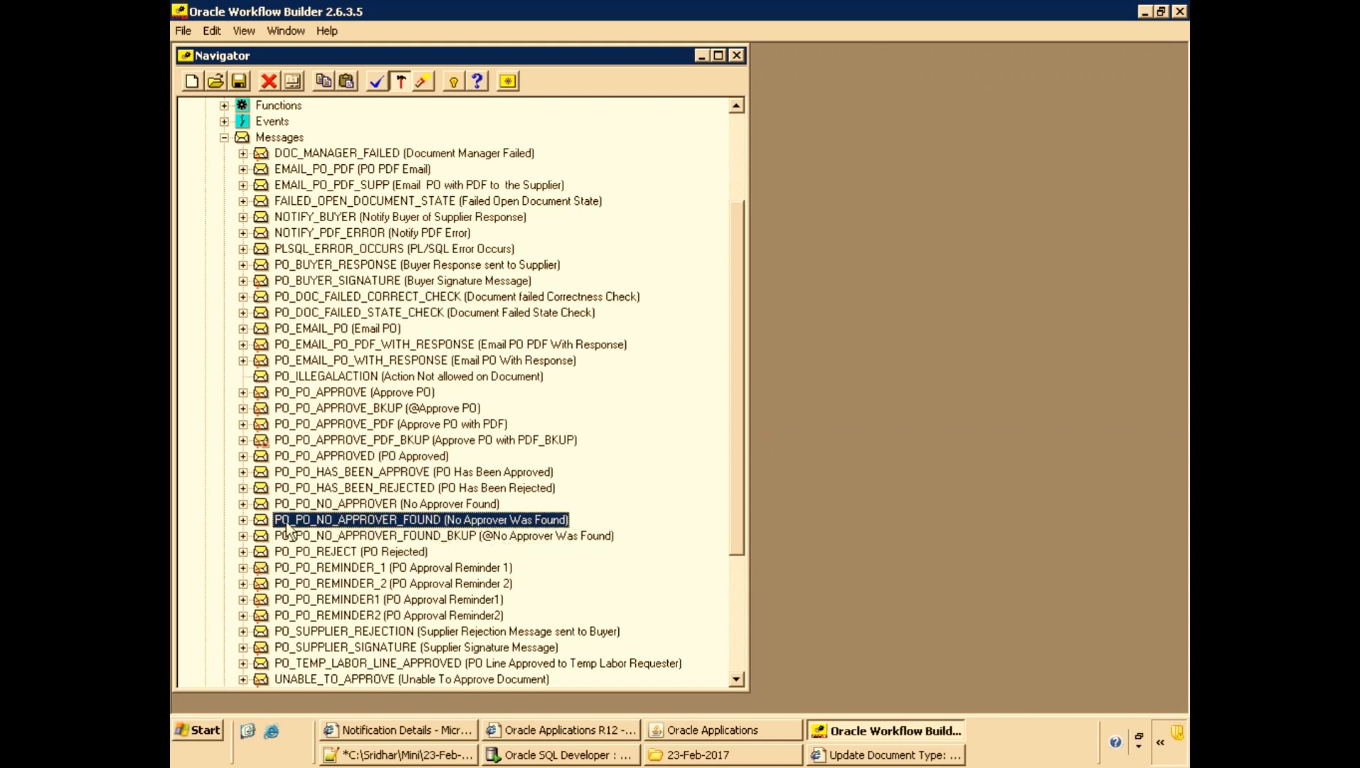
double_click(382, 520)
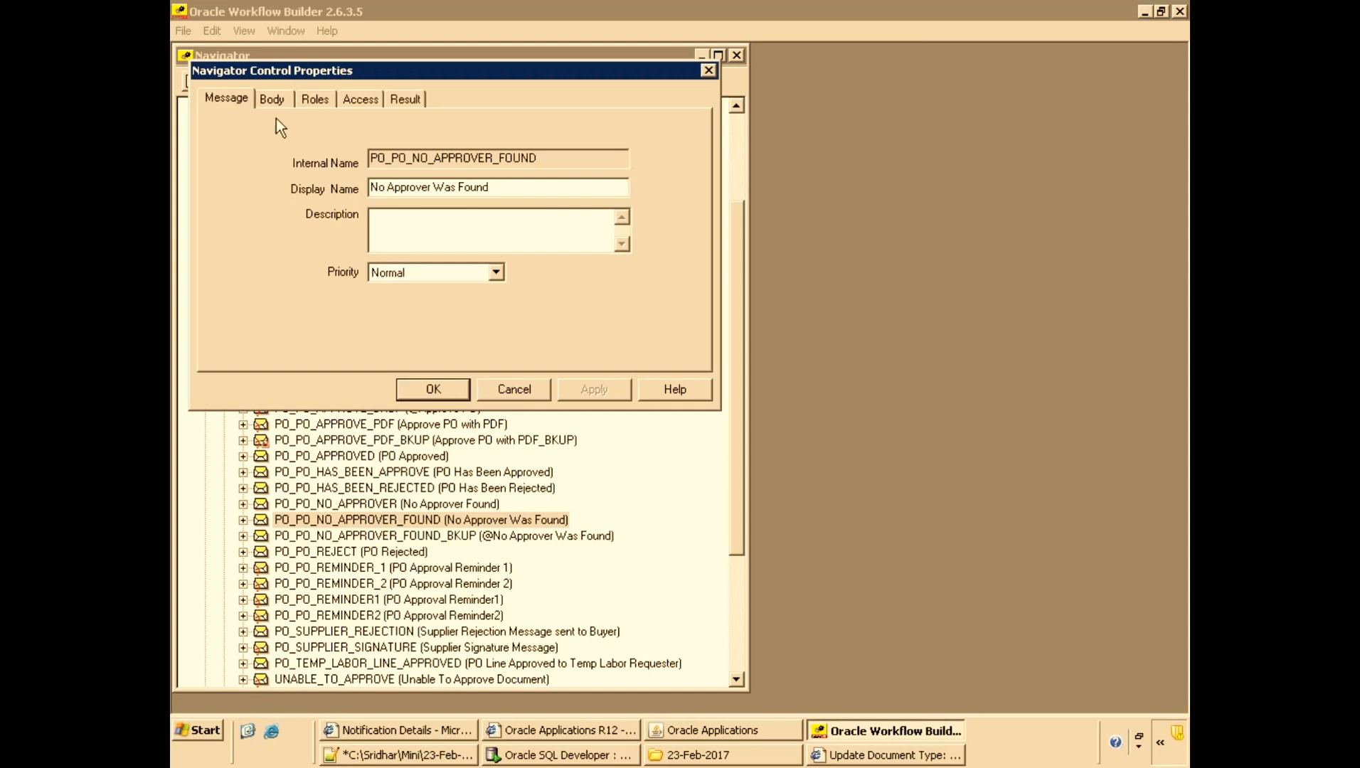
click(272, 98)
click(409, 210)
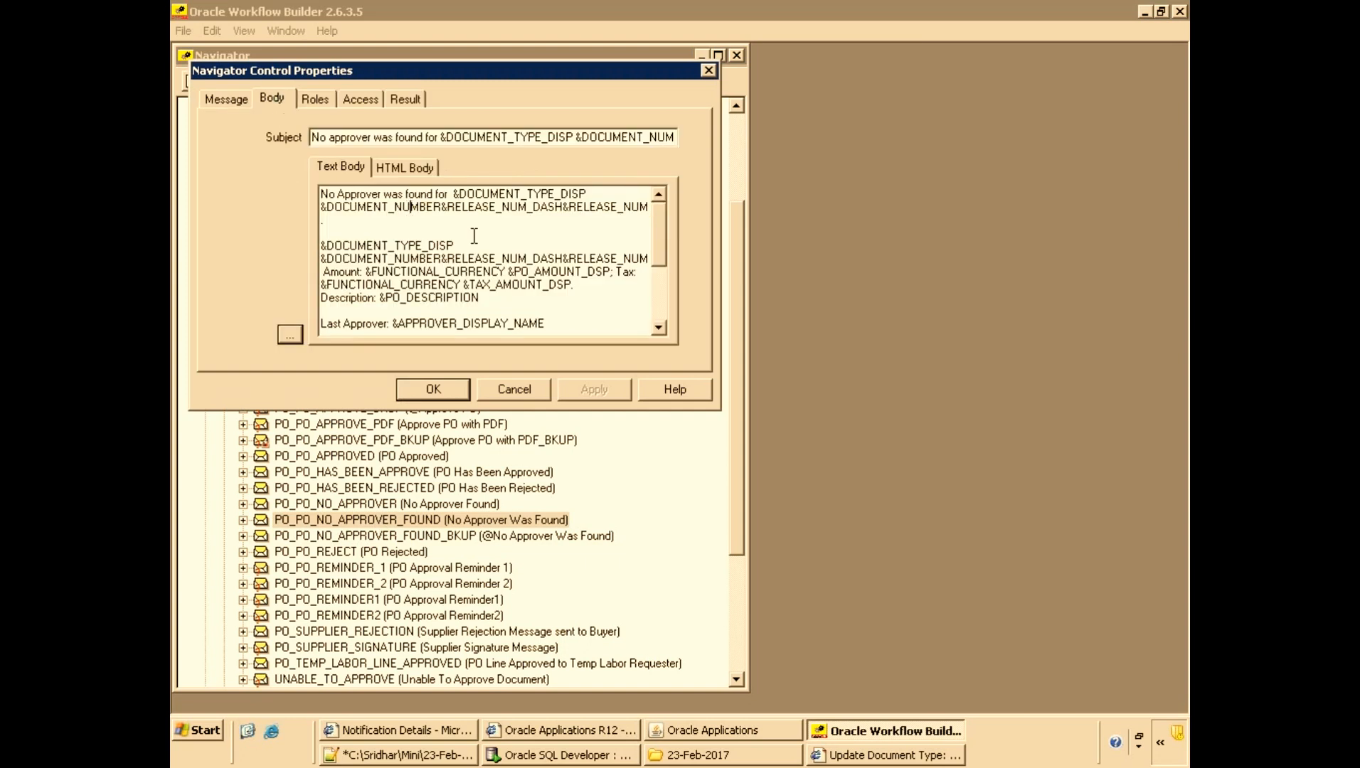
key(ctrl+Home)
key(Return)
key(Up)
text(--Cu)
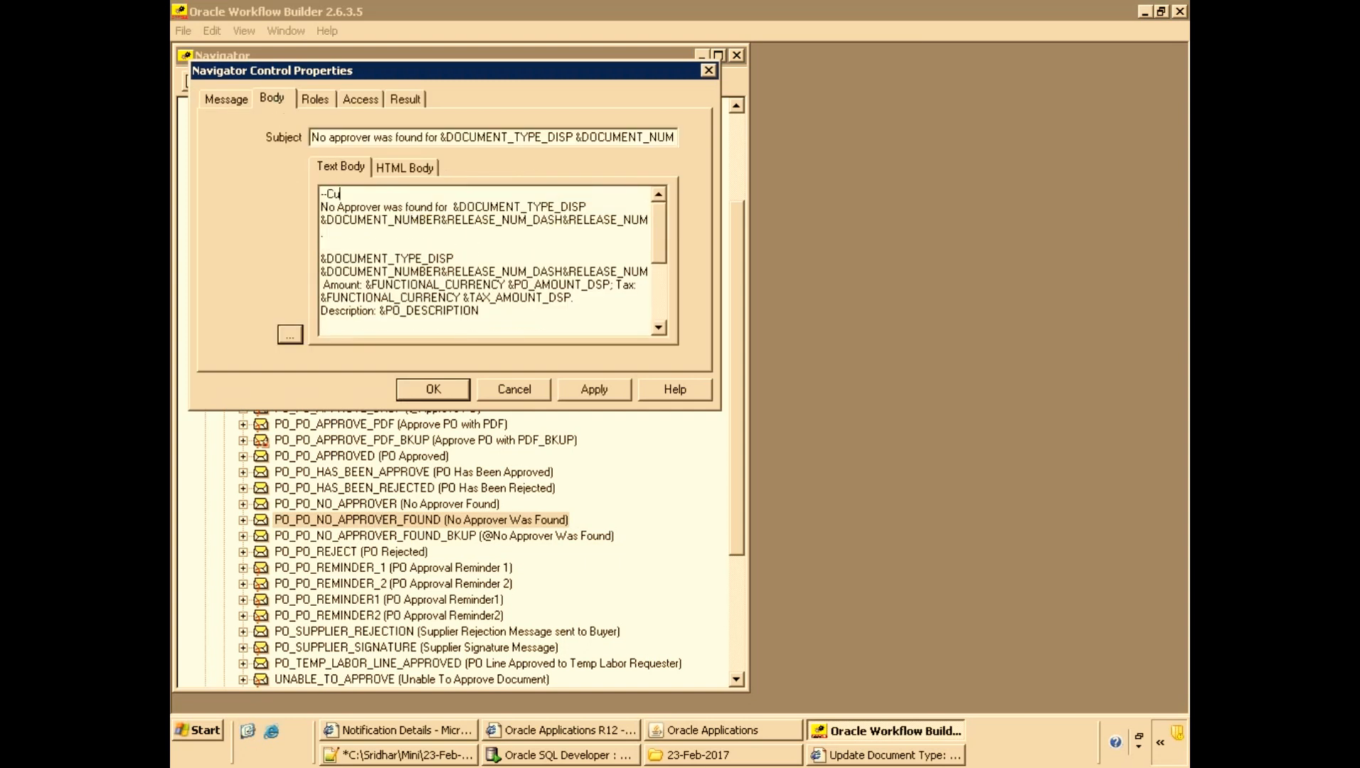
text(stomized Message)
key(Return)
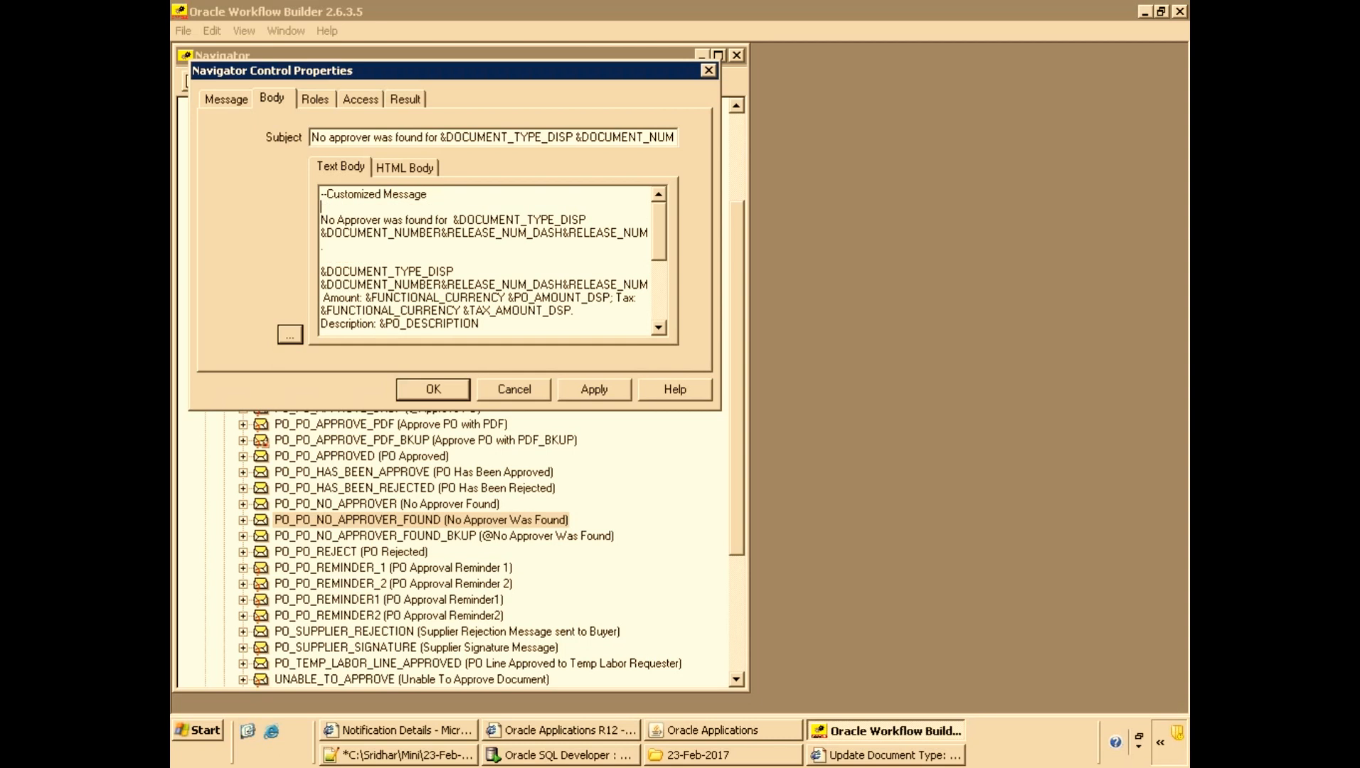
key(ctrl+Home)
key(Return)
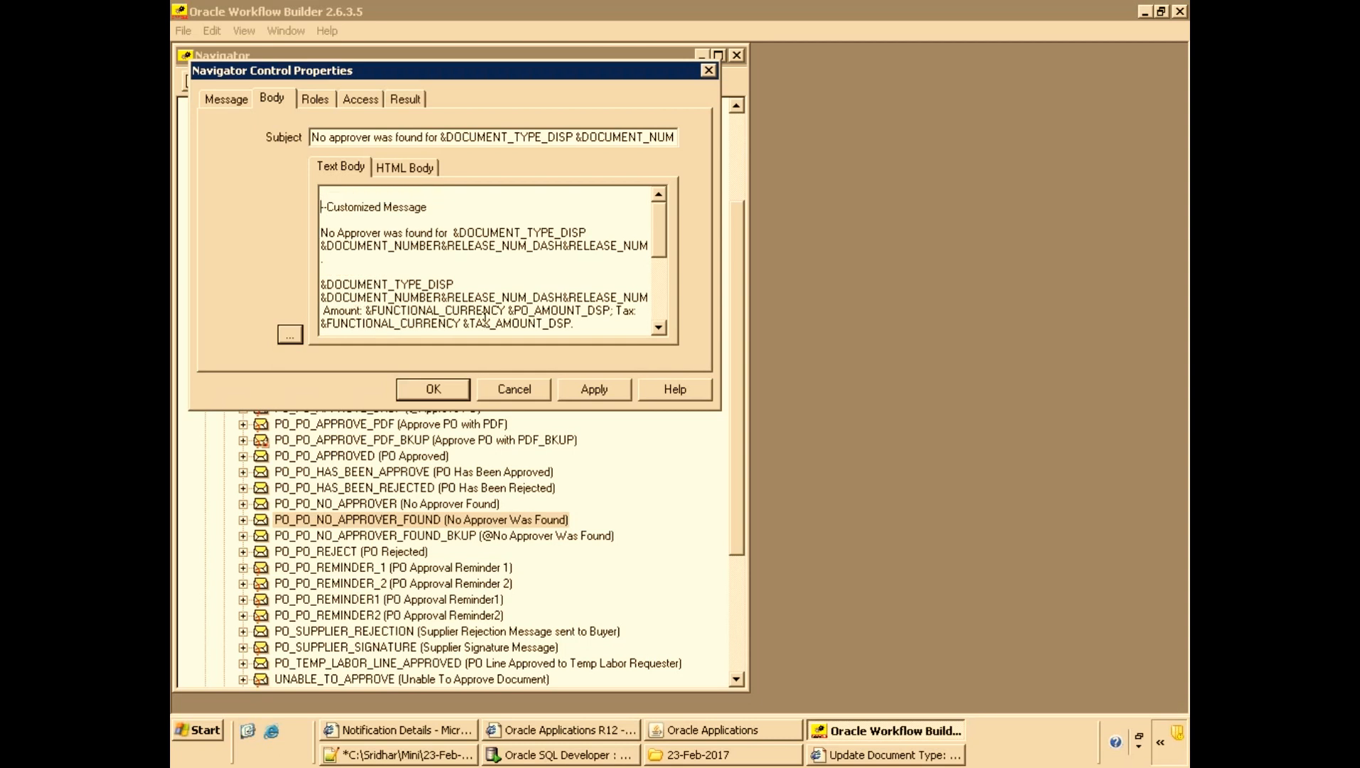
click(431, 390)
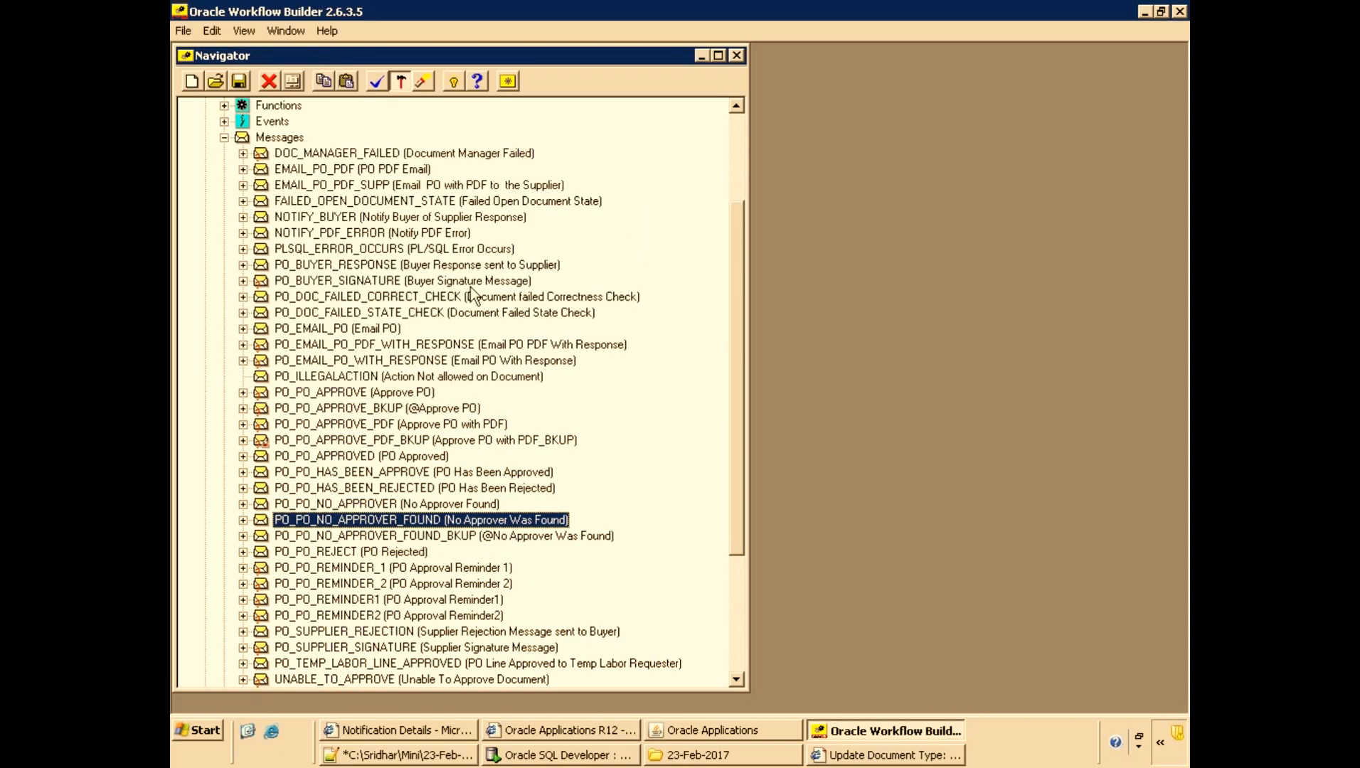
Save the workflow file.
key(ctrl+s)
click(650, 500)
click(732, 142)
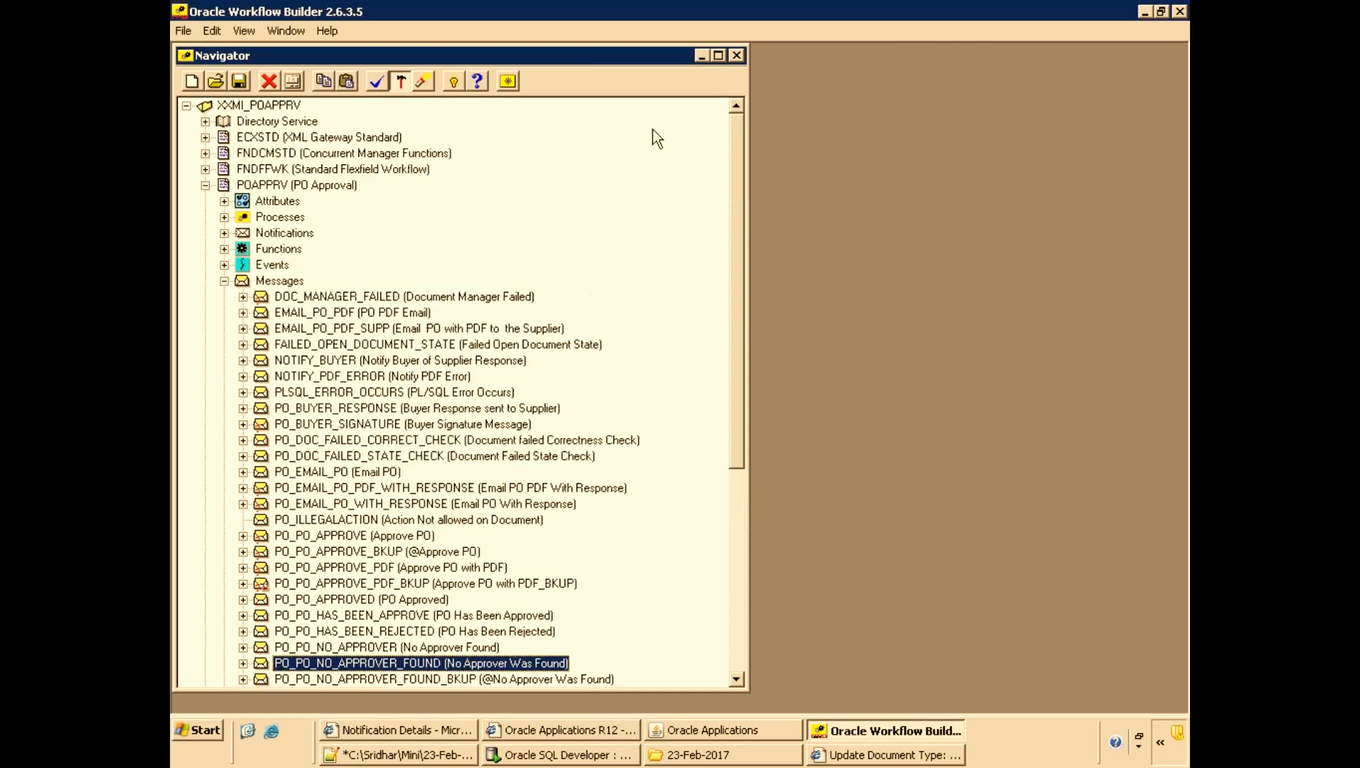
Save the XXMI_POAPPRV workflow to the database as user apps with its password and connect string vis, accepting validation warnings.
click(239, 108)
key(alt+f)
click(306, 144)
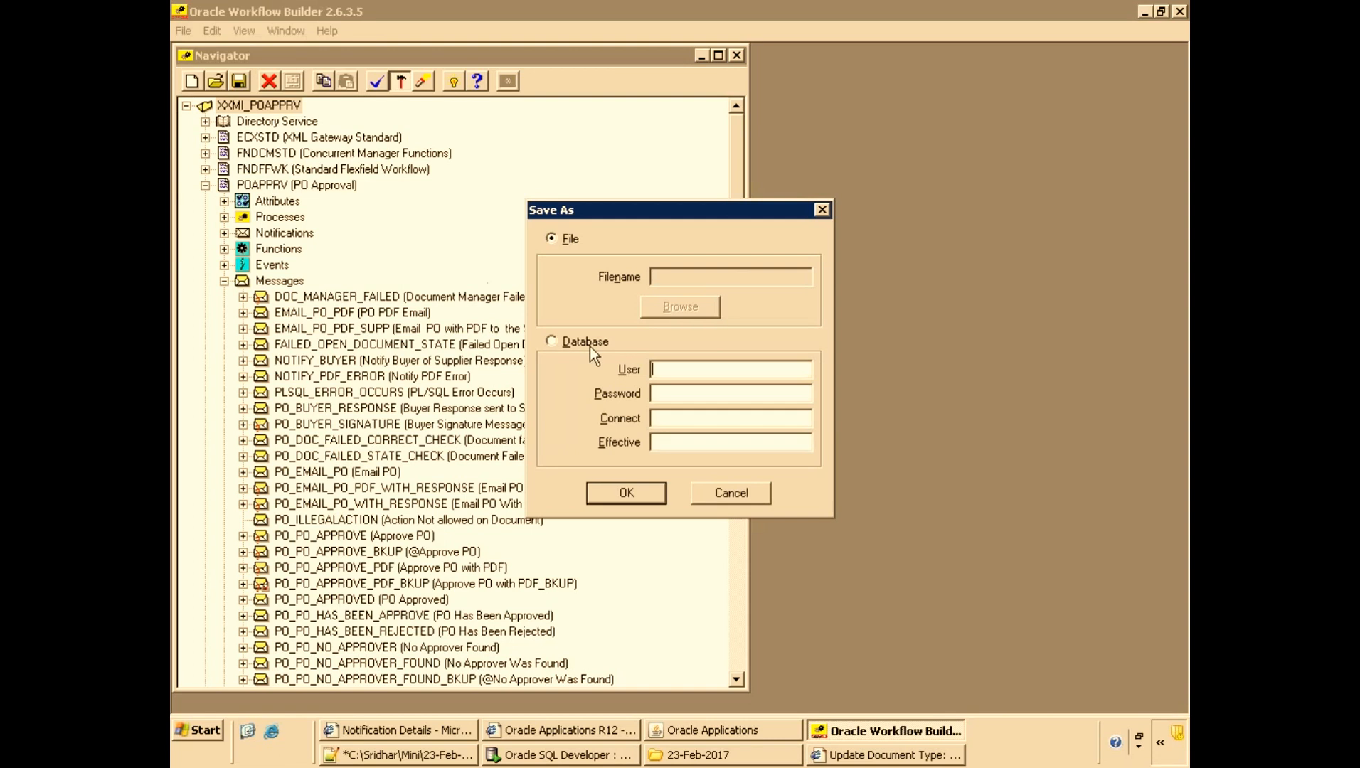
text(apps)
key(Tab)
text(appsvis)
key(Return)
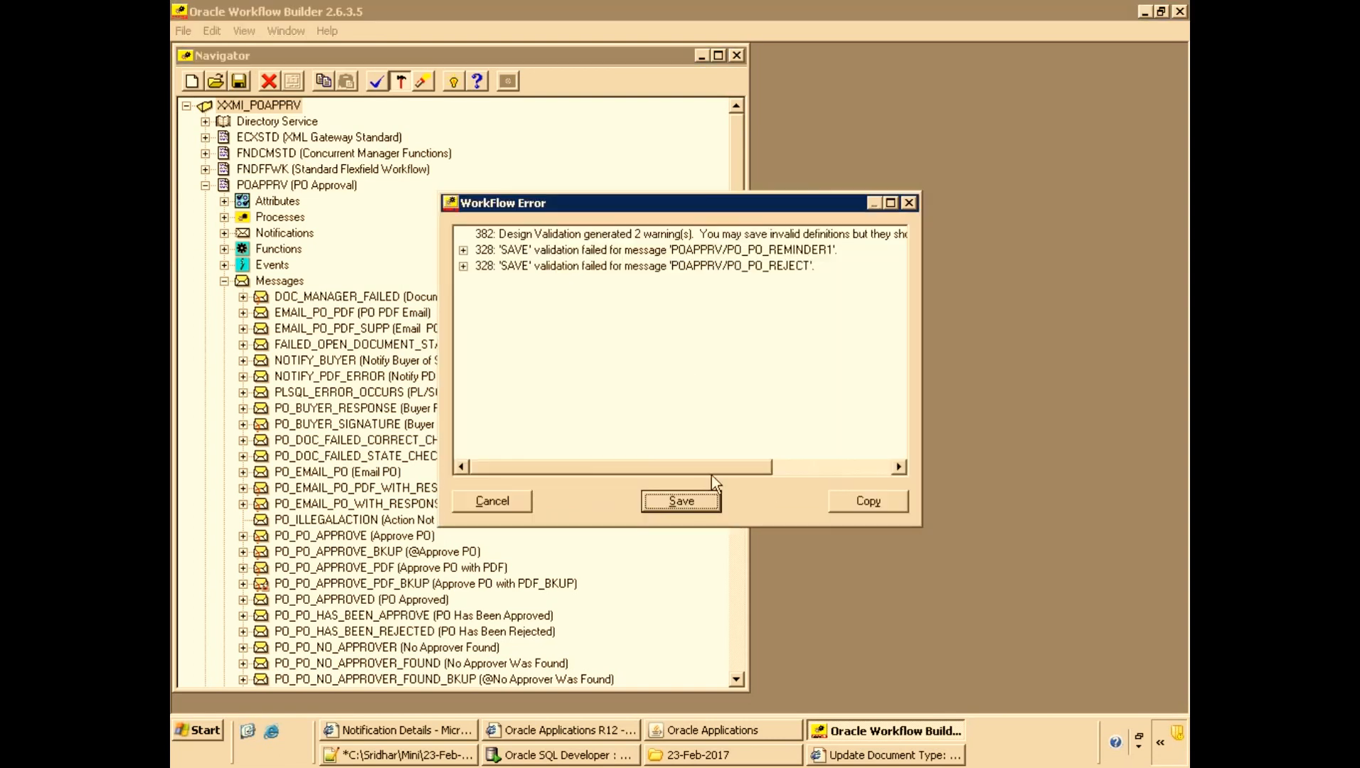
click(699, 498)
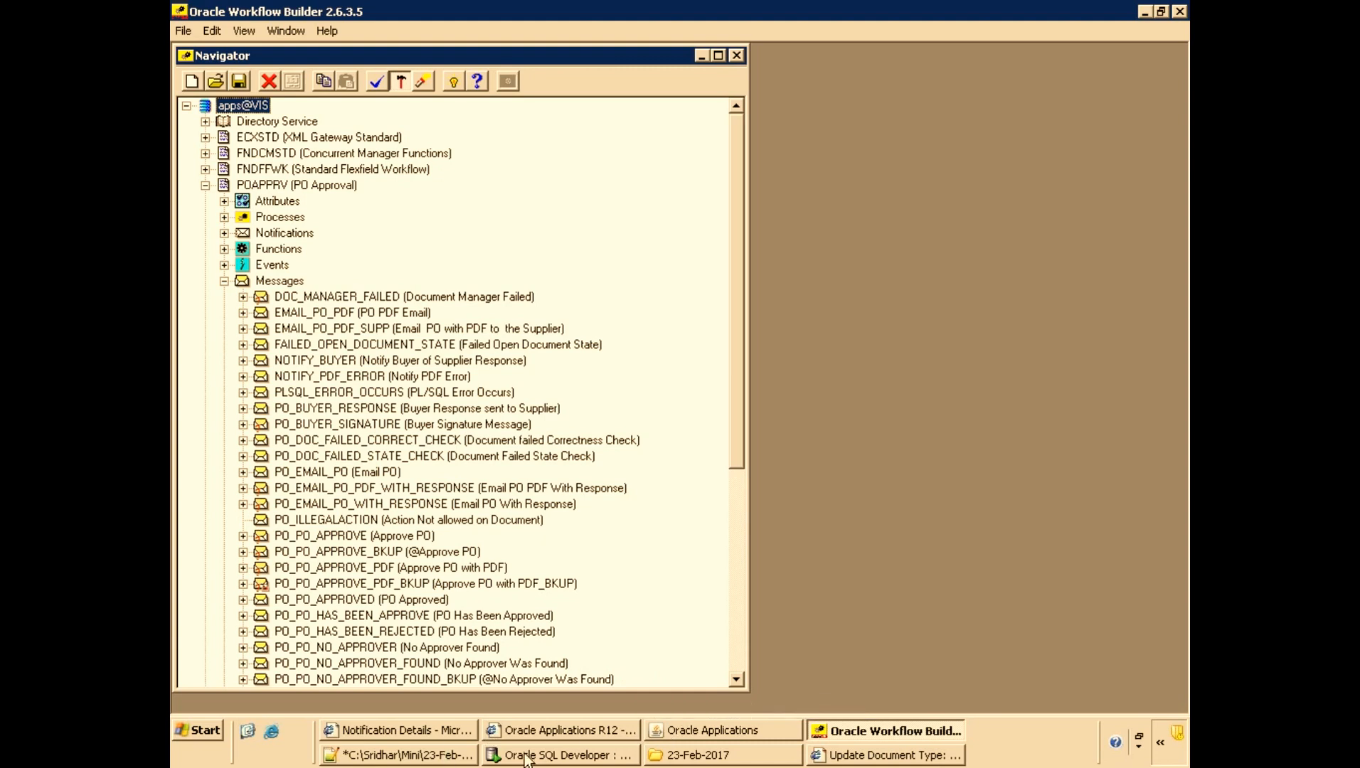
Copy the PO number 6114 from the notes file and return to Oracle Applications.
click(672, 733)
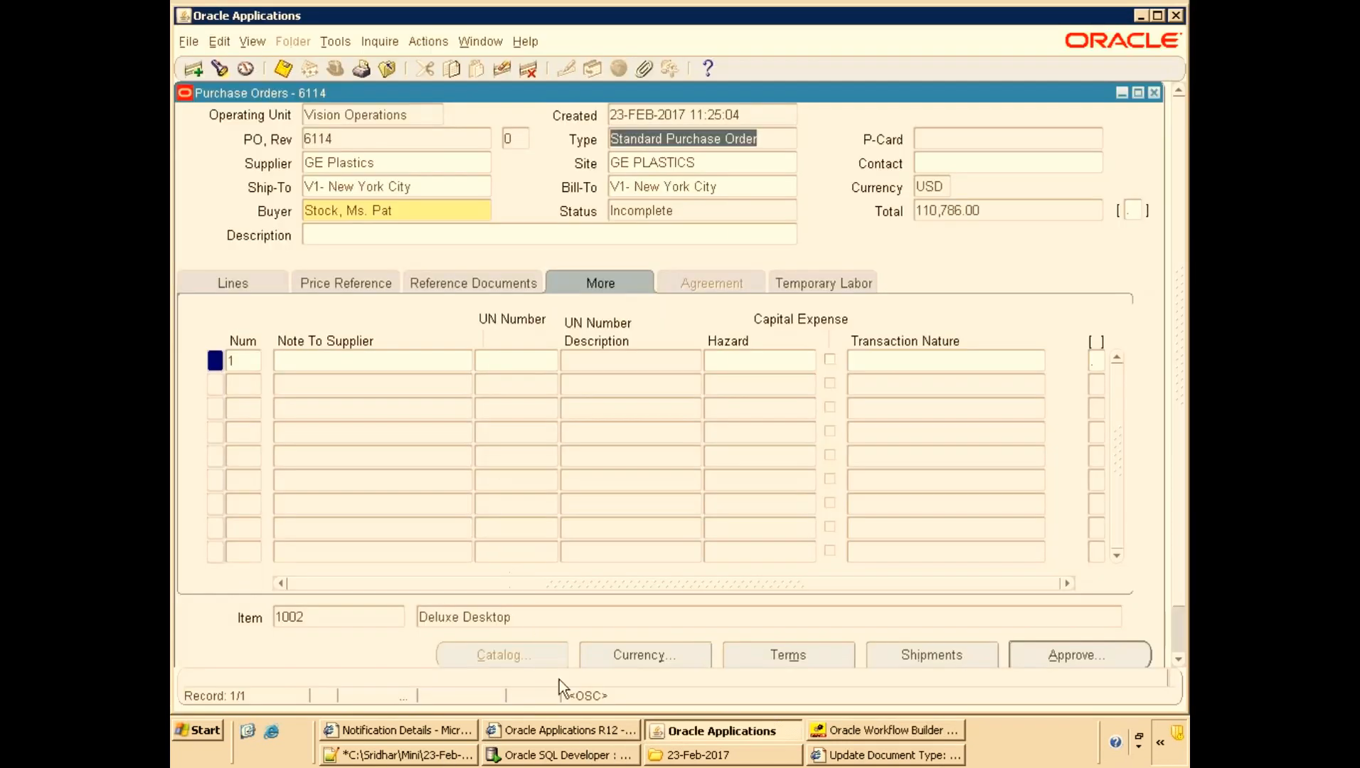
click(420, 755)
double_click(282, 435)
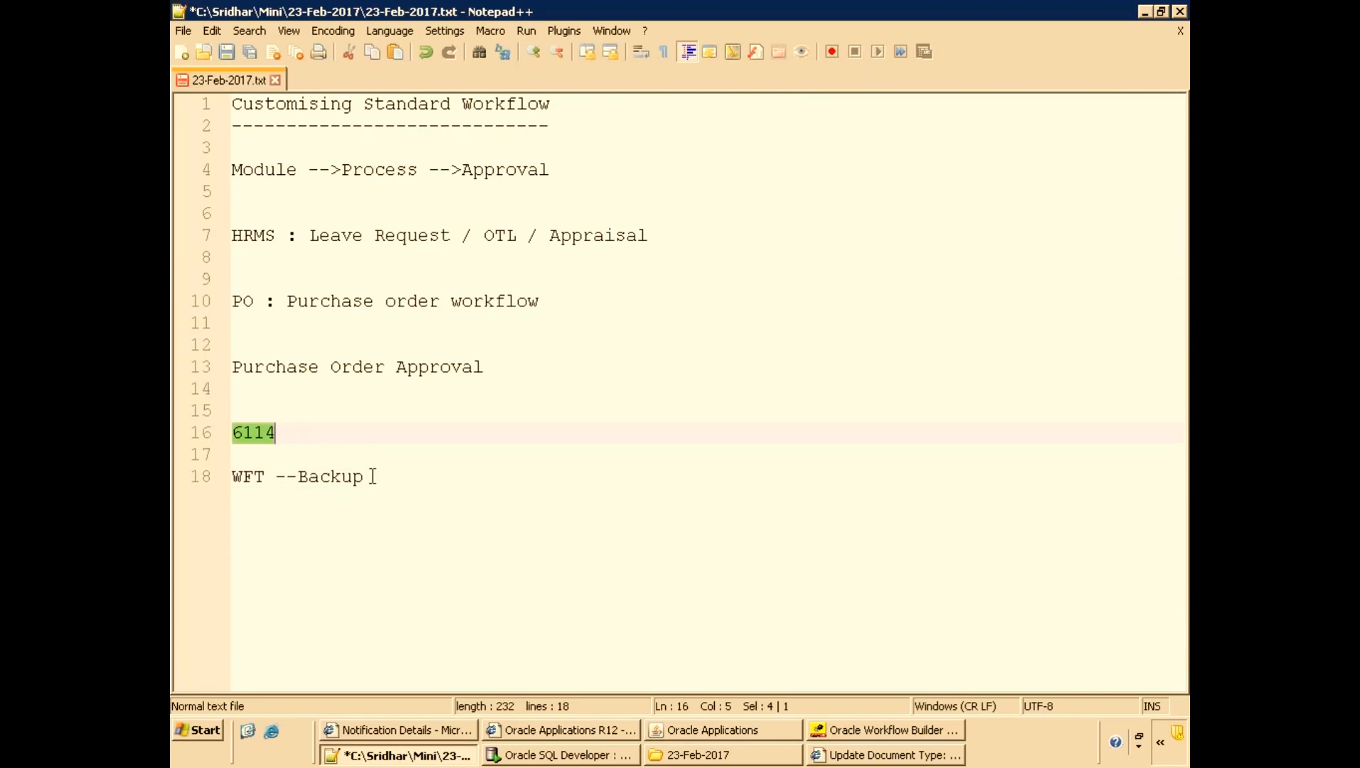
key(alt+Tab)
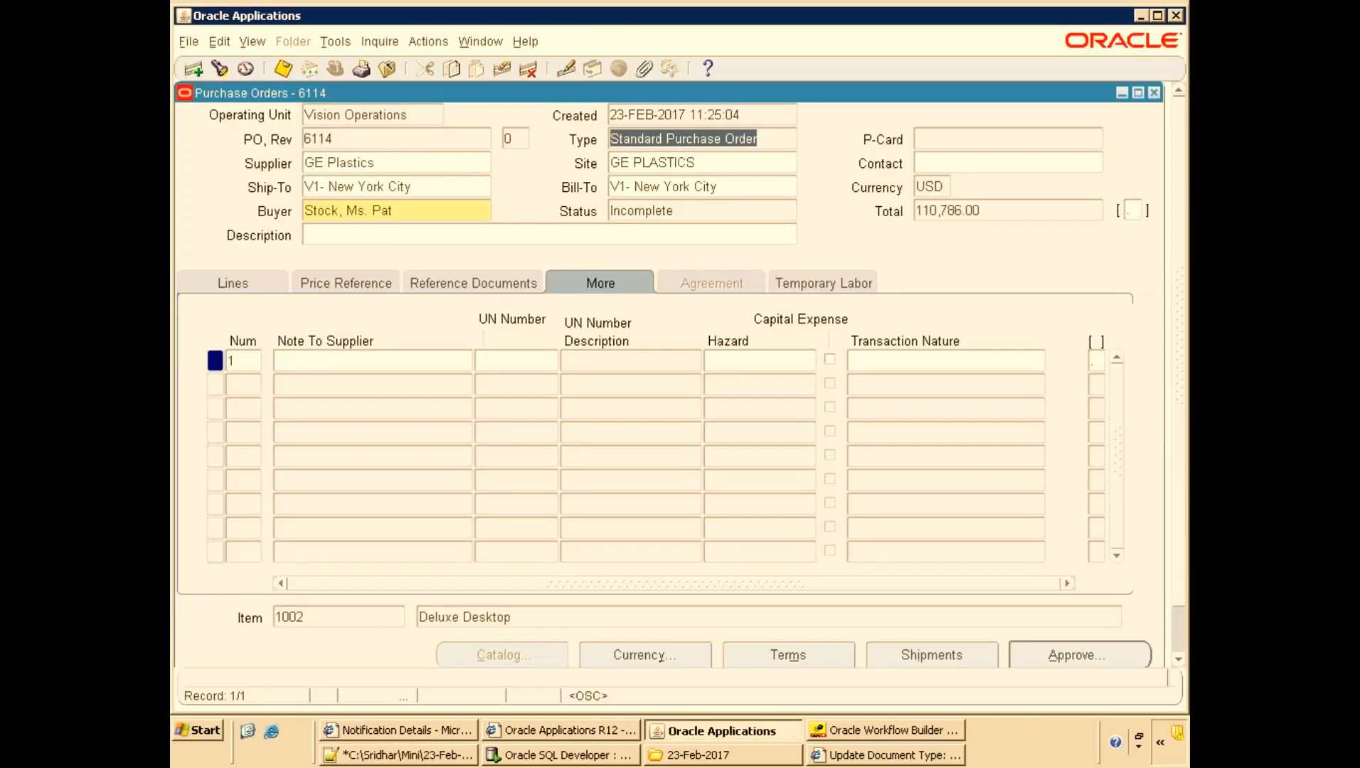
Query purchase order 6114 in the Purchase Orders form, clearing the leftover Supplier criterion.
click(397, 138)
key(F11)
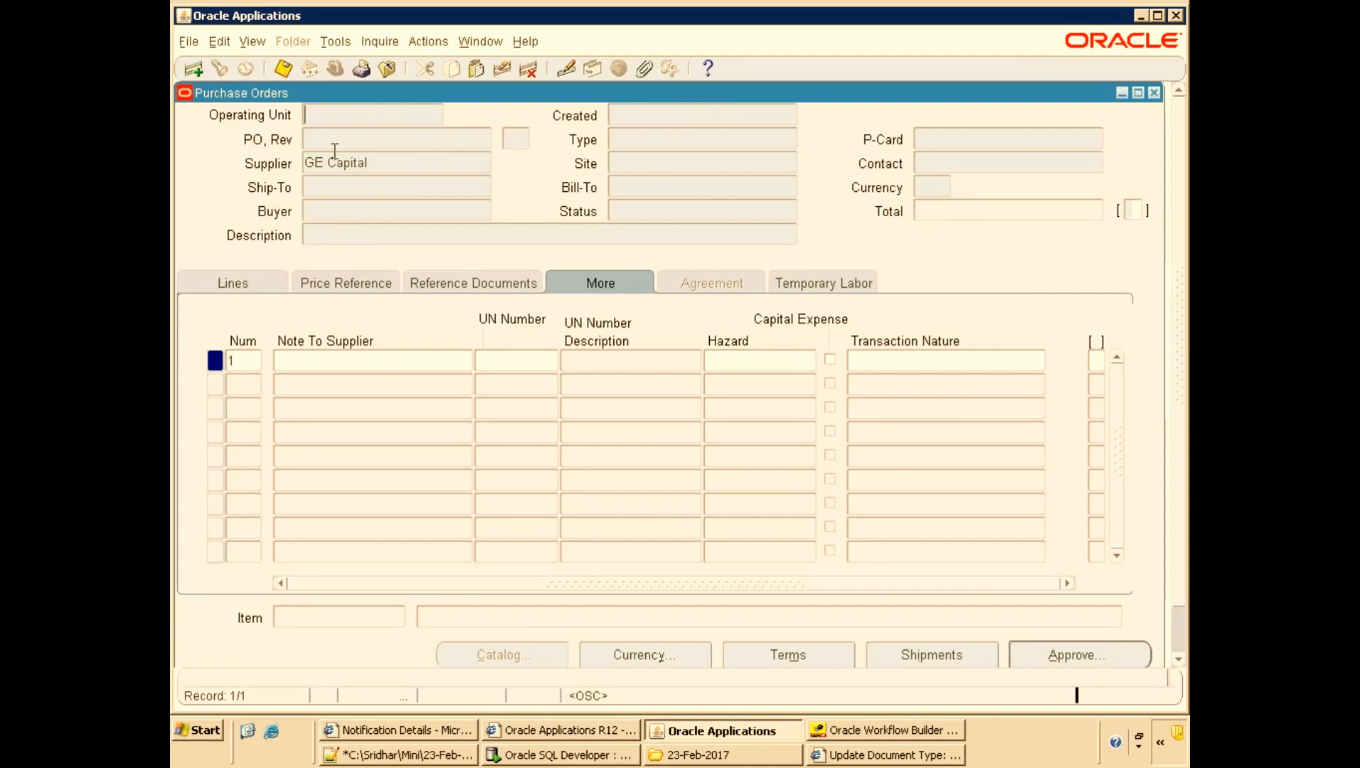
key(ctrl+v)
key(ctrl+z)
click(368, 137)
key(ctrl+v)
key(ctrl+F11)
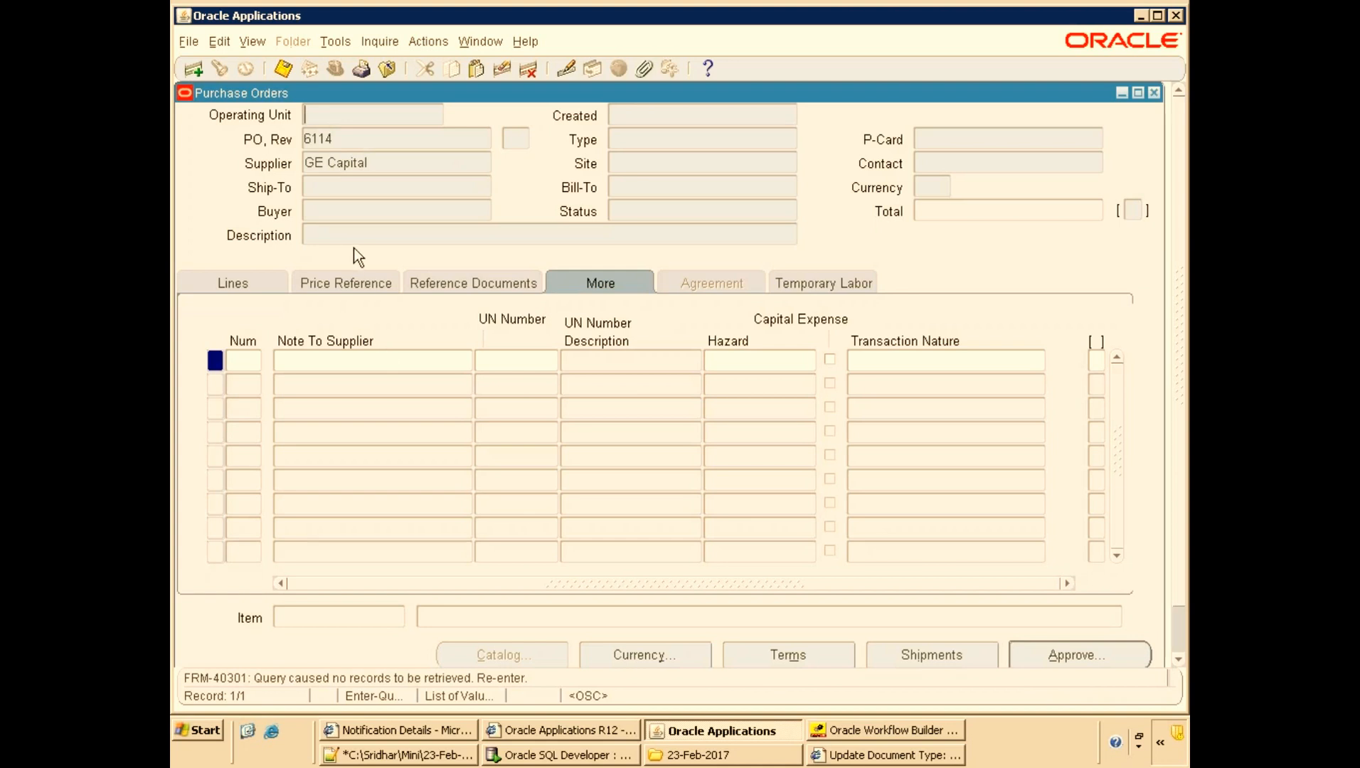
double_click(361, 139)
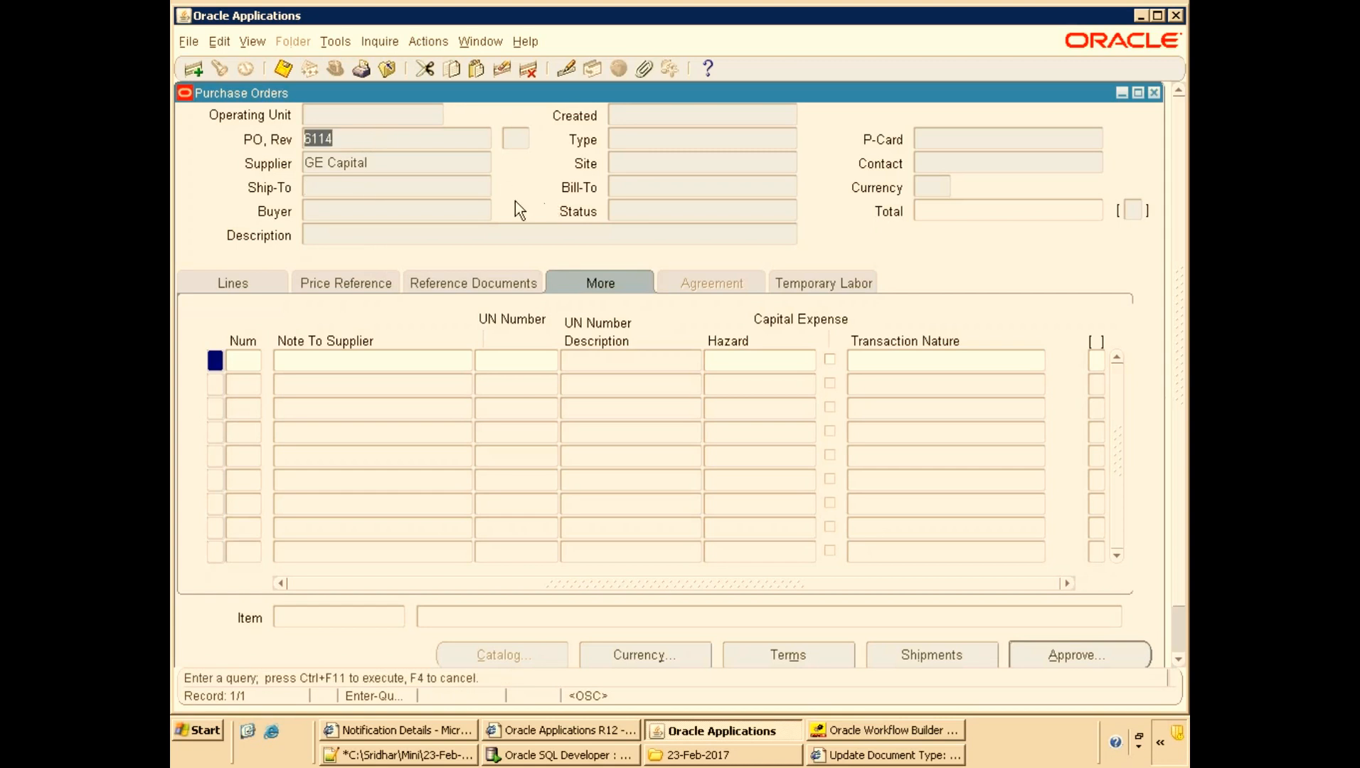
click(406, 163)
key(Delete)
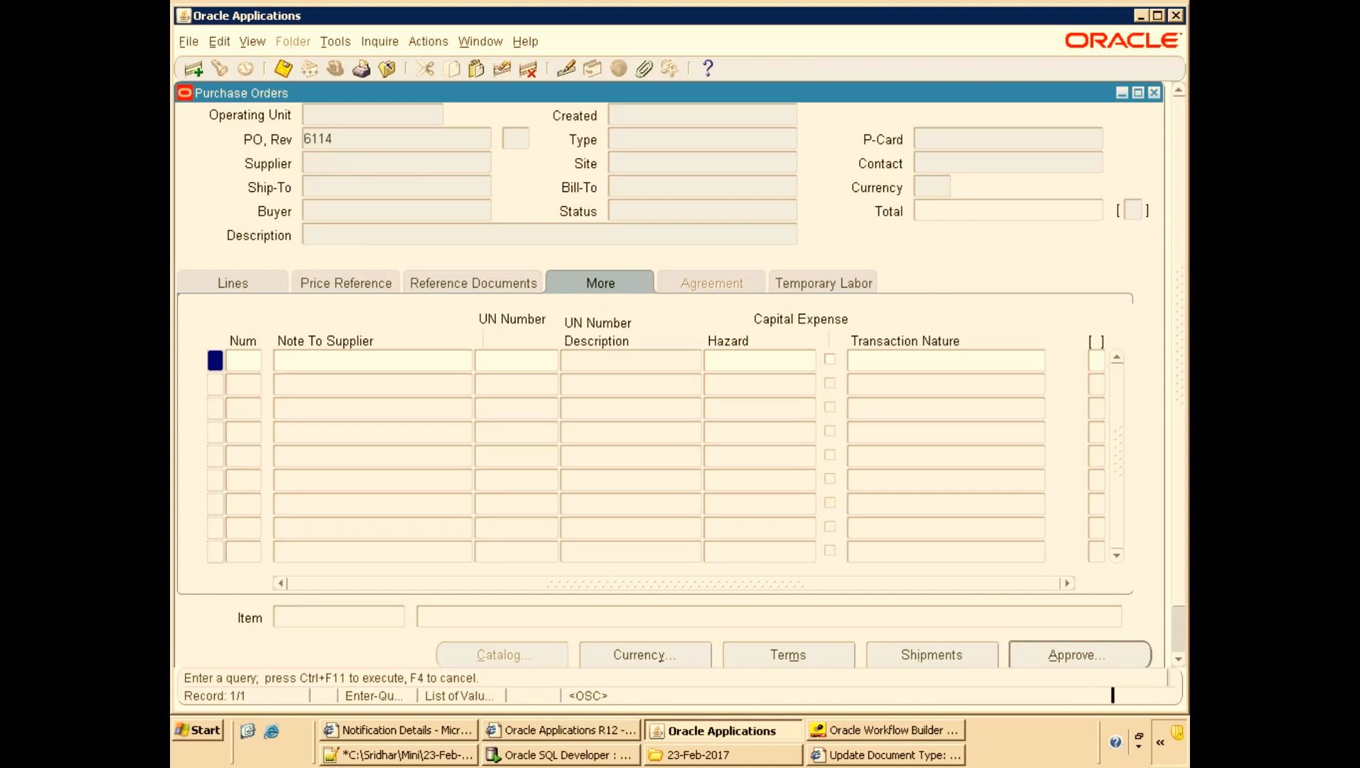
key(ctrl+F11)
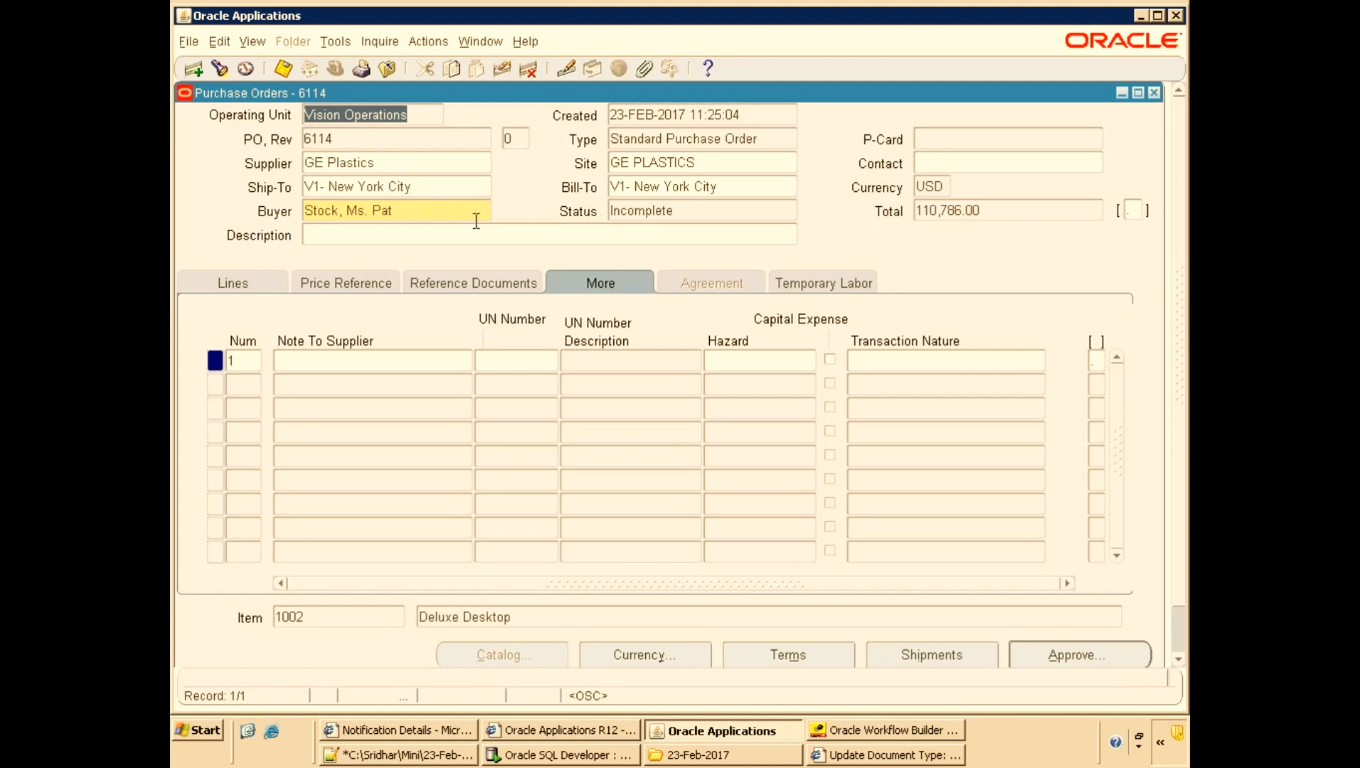
Copy purchase order 6114 into a new Standard Purchase Order using Copy Document.
click(633, 209)
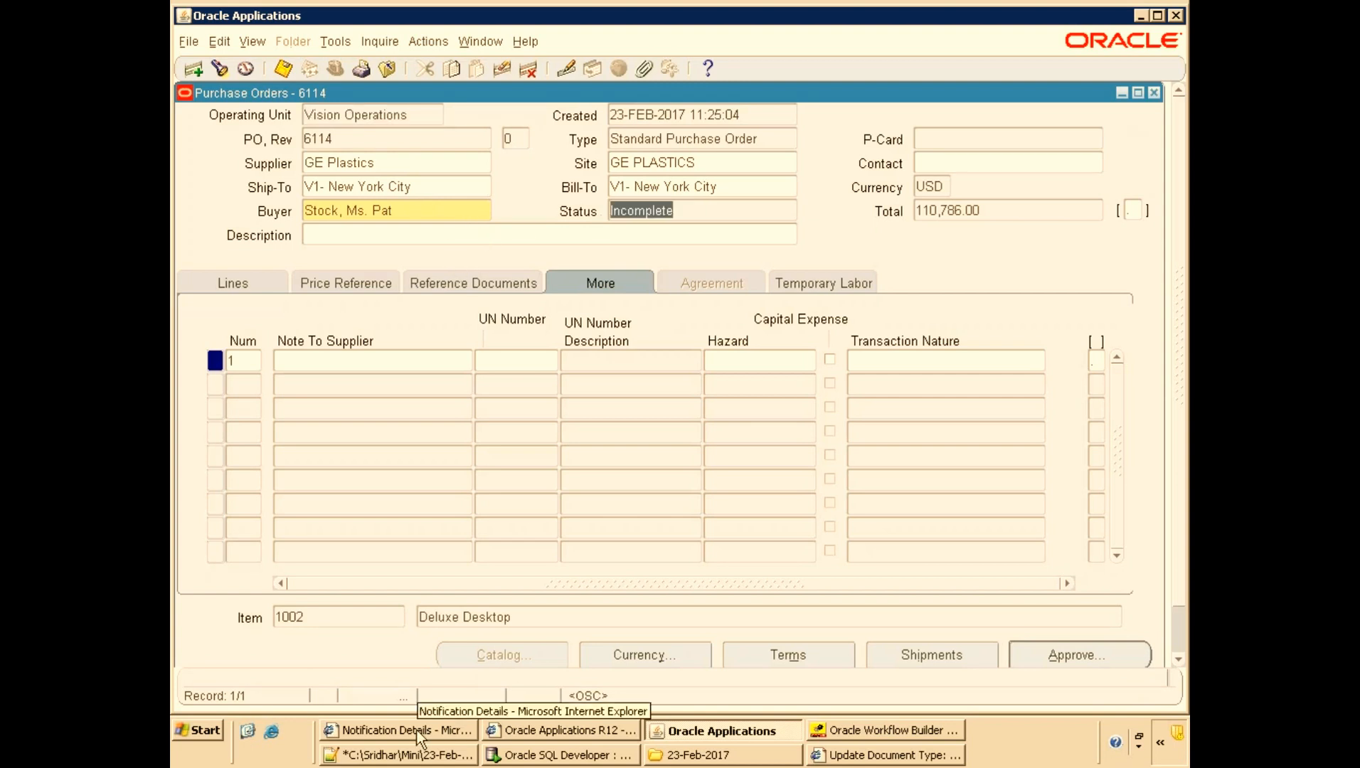
click(689, 212)
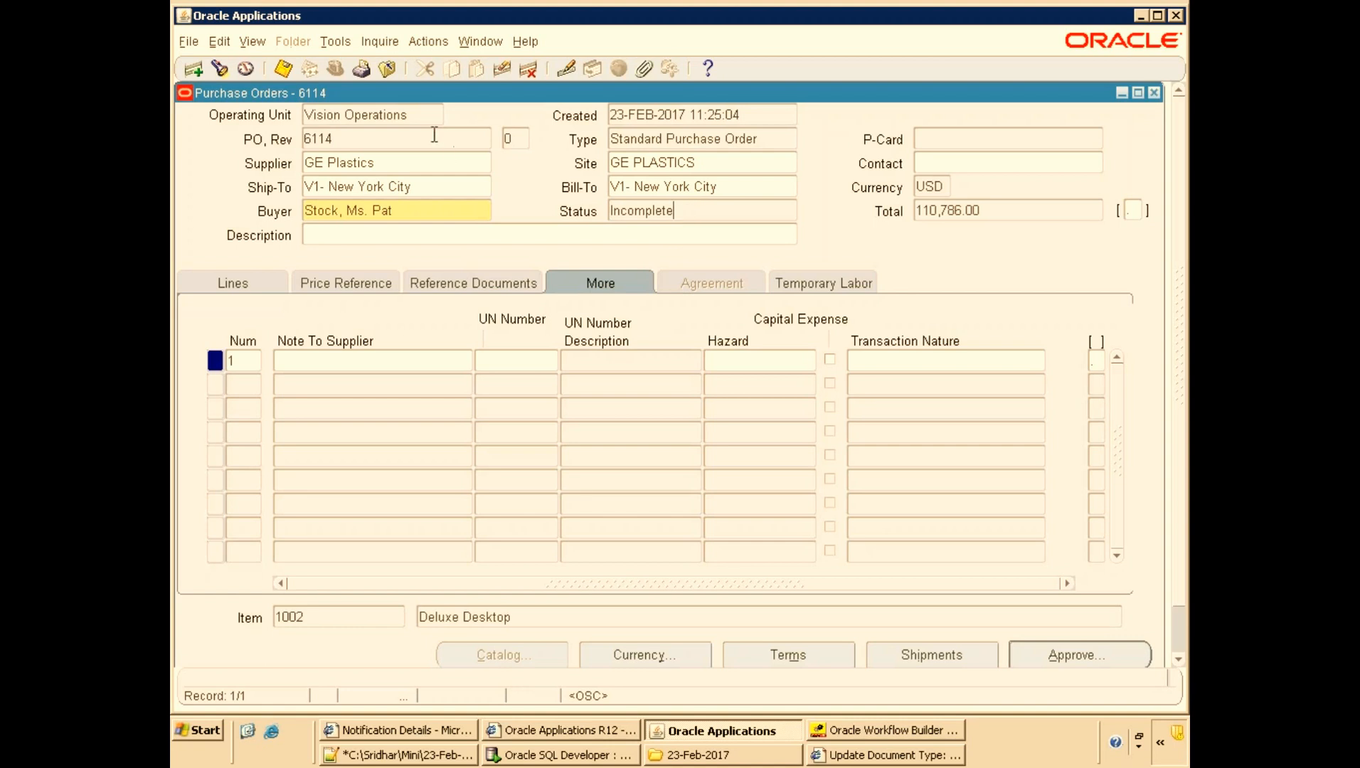
click(261, 286)
click(338, 43)
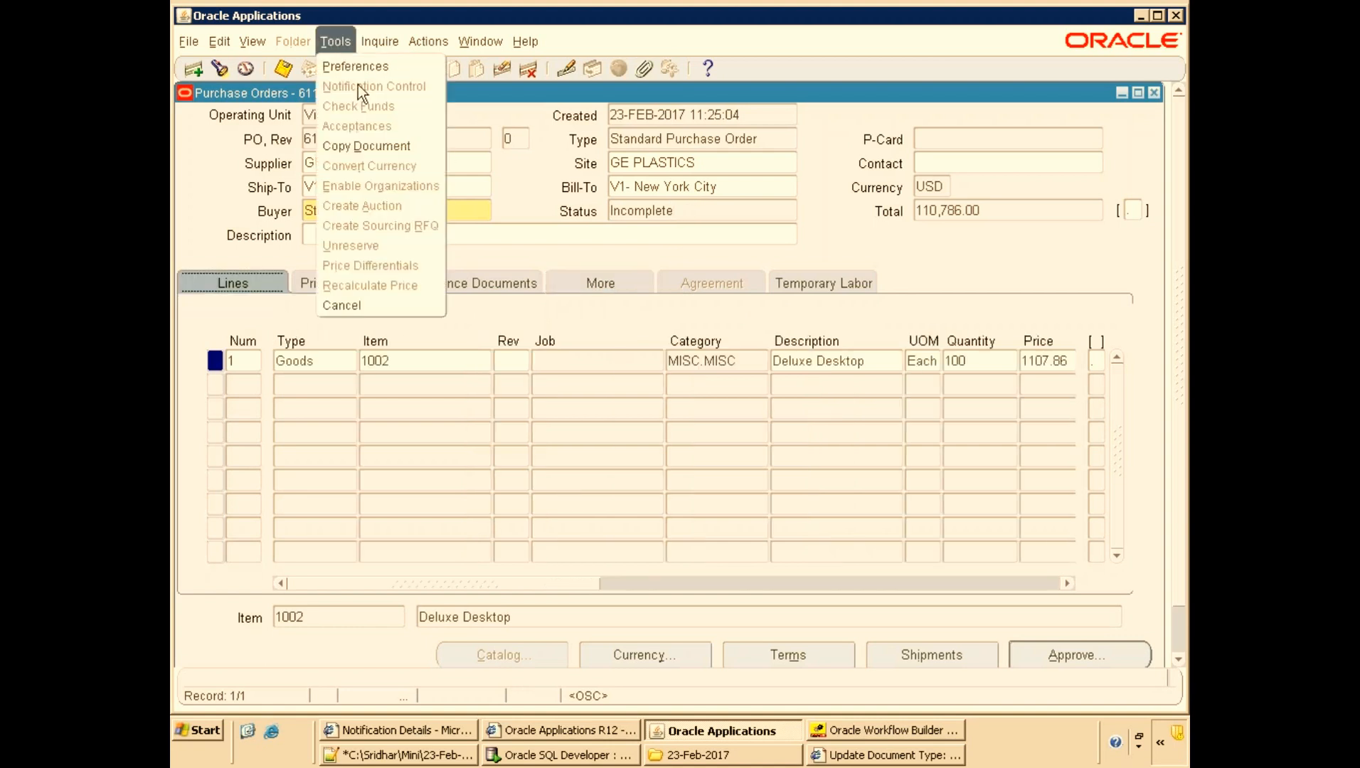
click(391, 145)
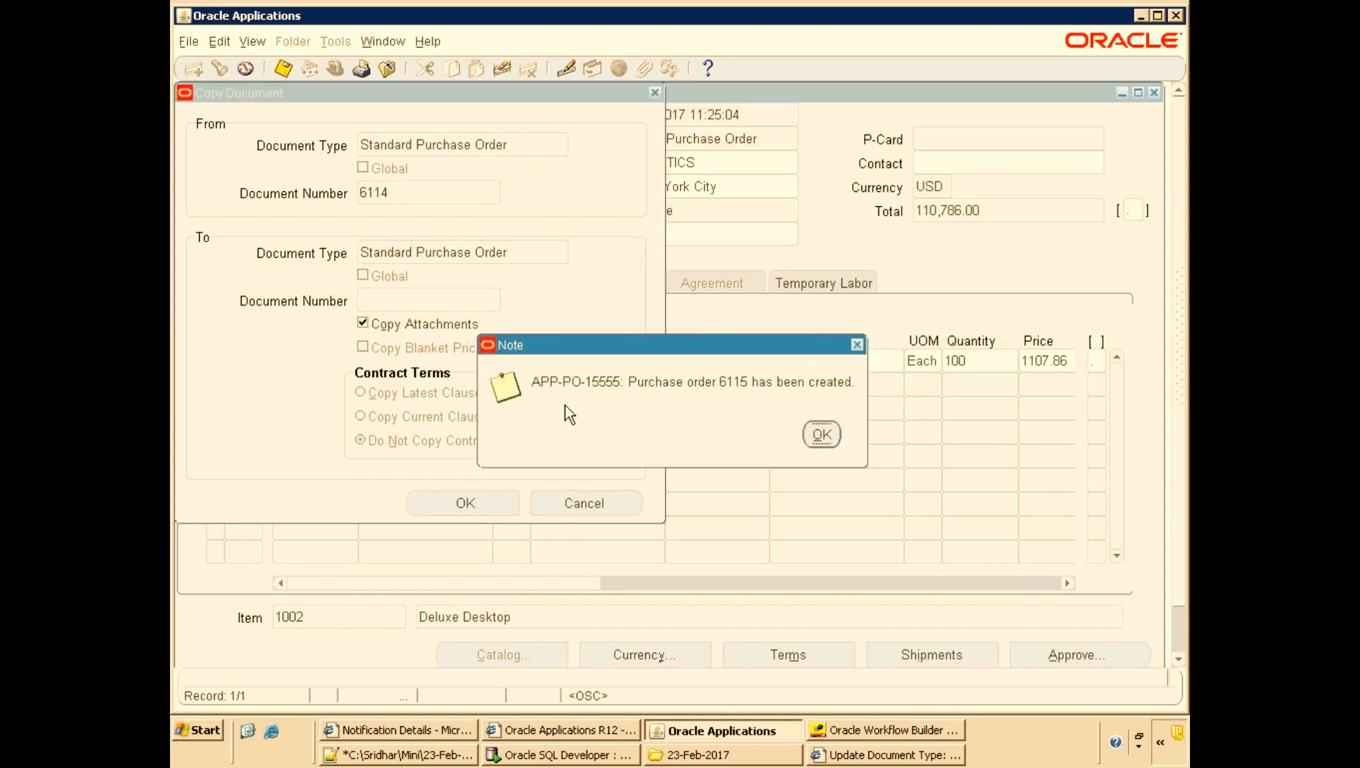
click(821, 434)
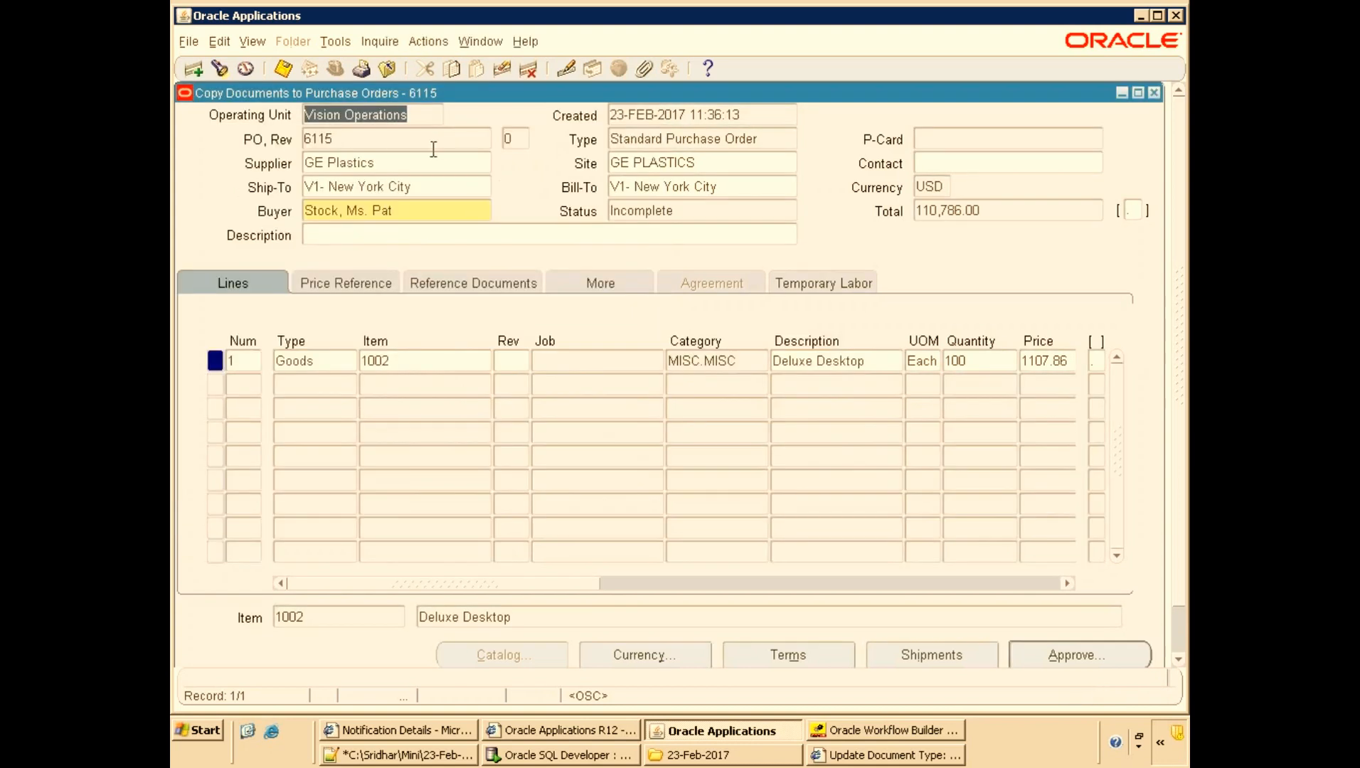
Submit the new purchase order 6115 for approval.
click(392, 140)
click(1044, 659)
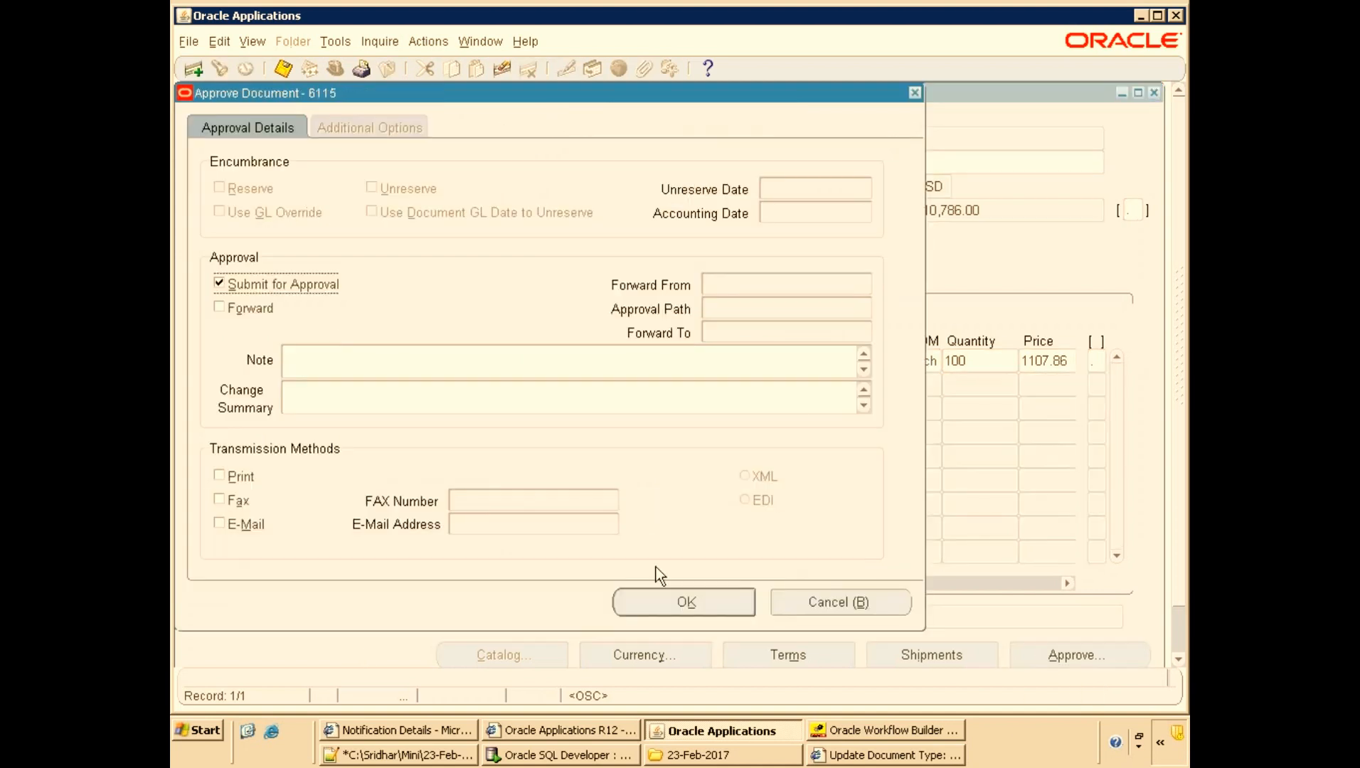
click(684, 604)
Open the 'No approver was found' notification for Purchase Order 6115 from the worklist and examine its body text.
click(449, 729)
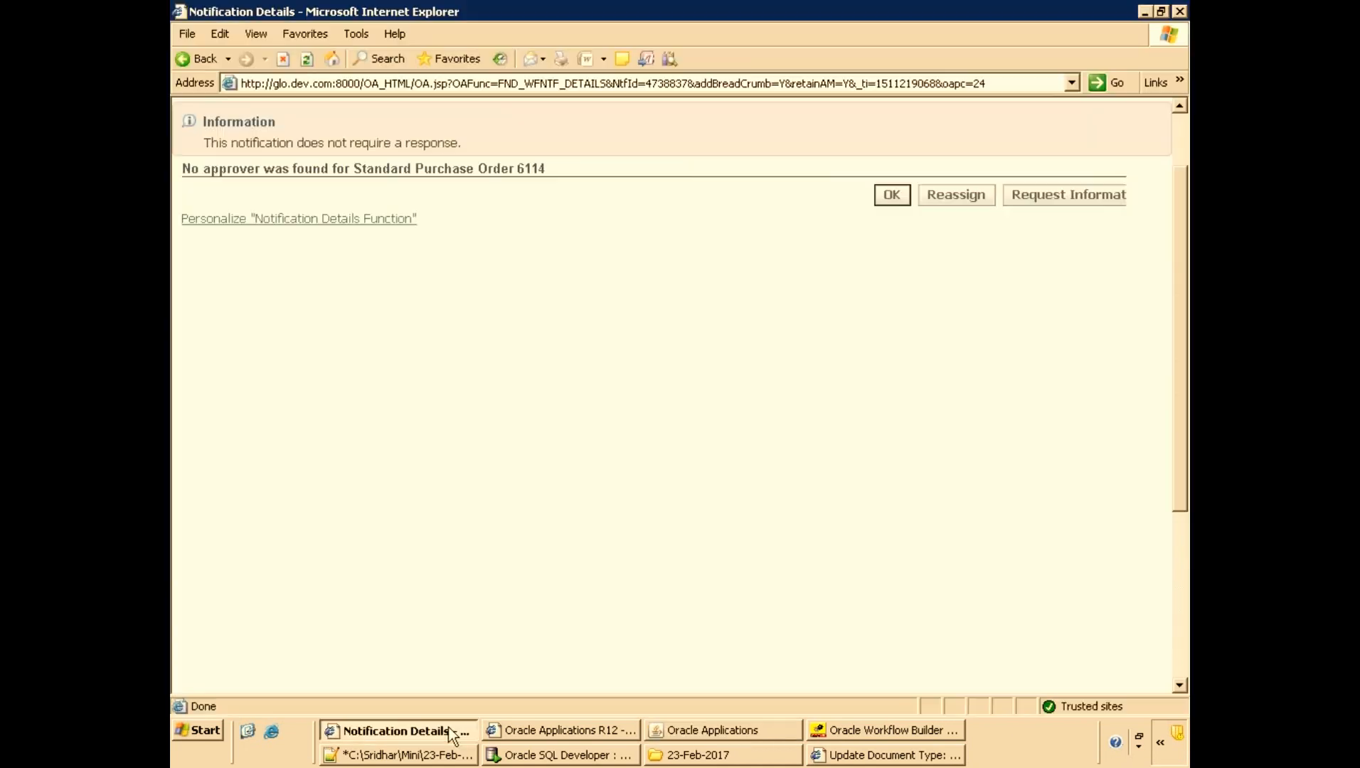
click(842, 145)
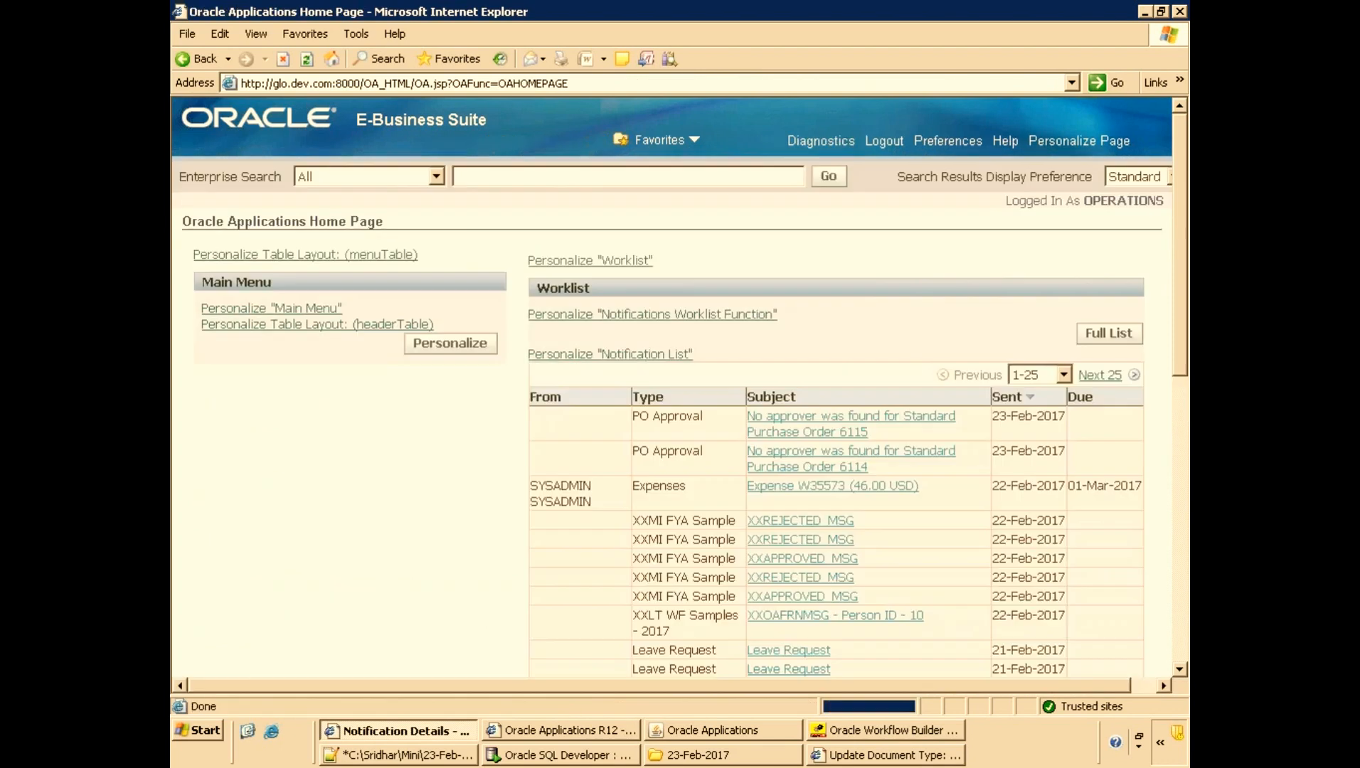
click(814, 428)
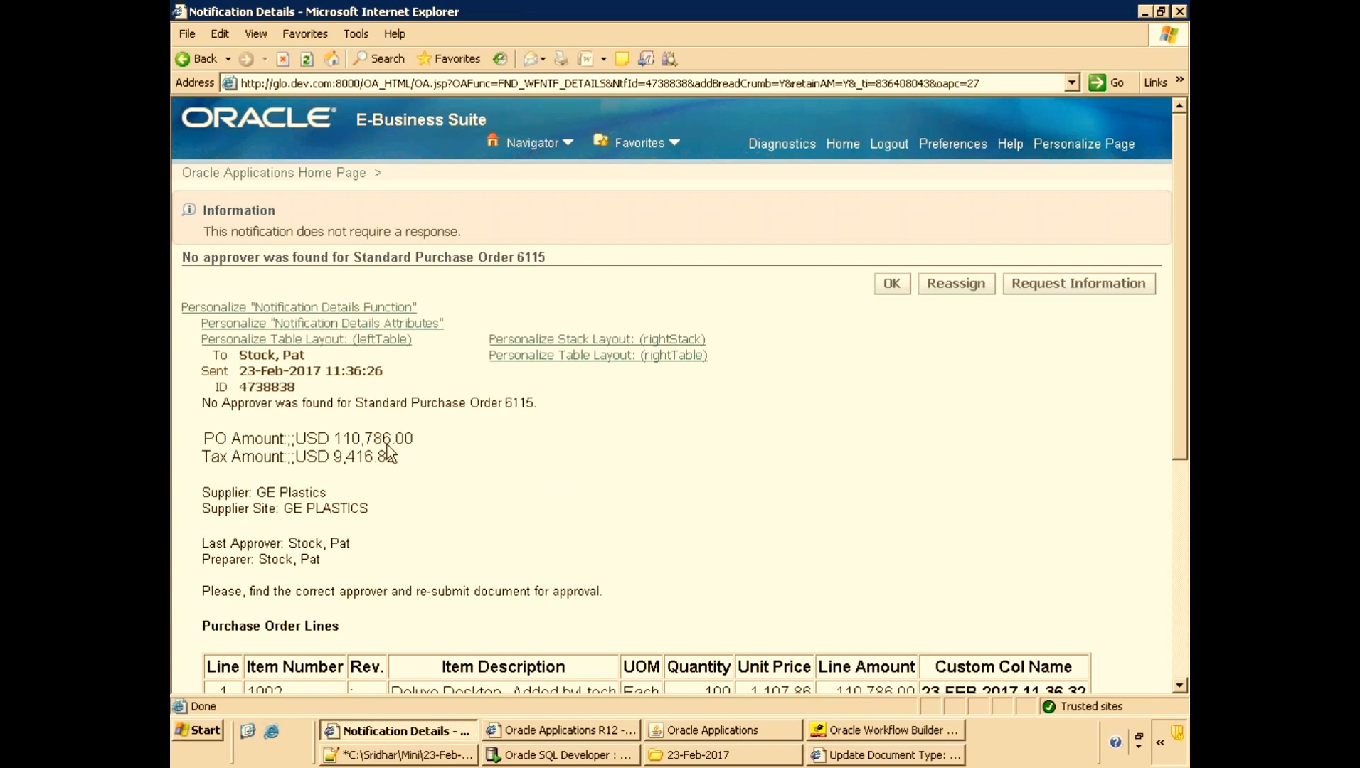
drag(206, 405, 431, 398)
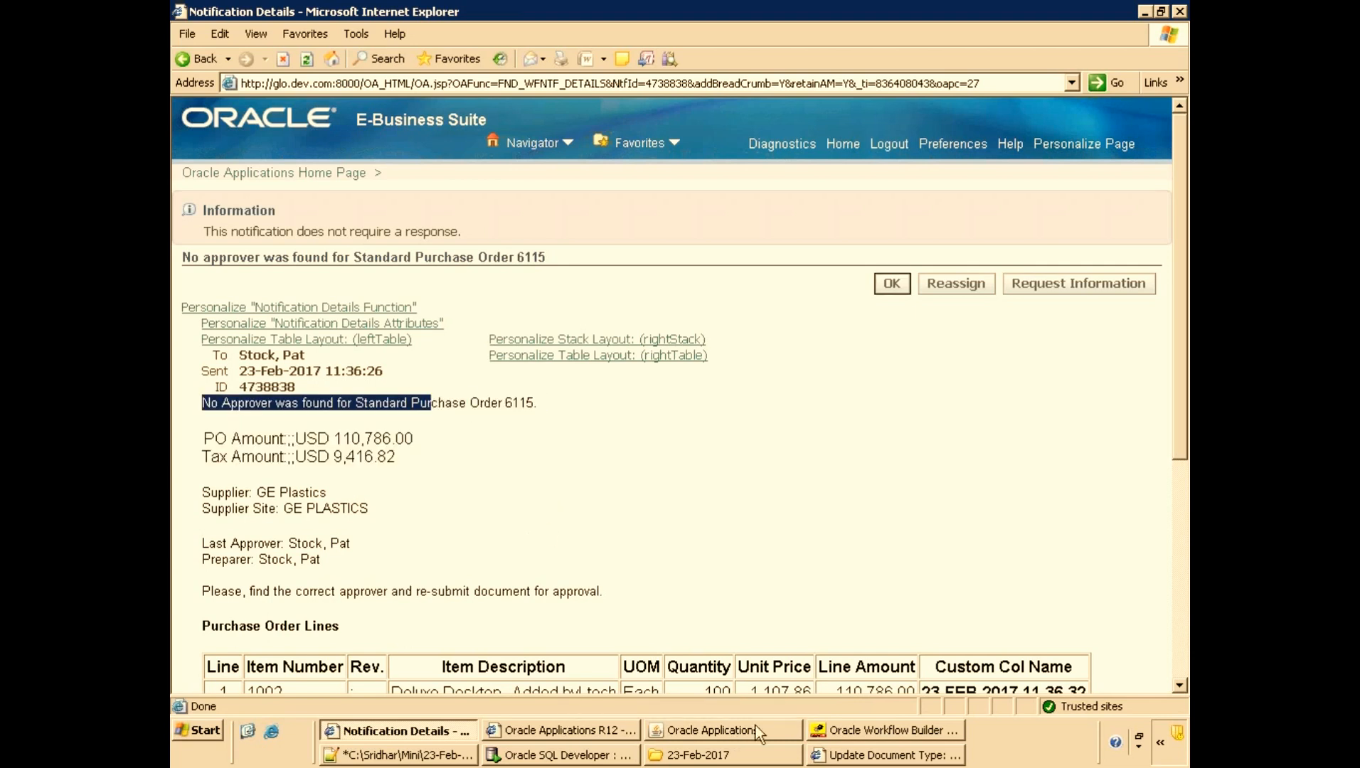
Switch back to Workflow Builder and browse the PO Approval message list.
click(839, 729)
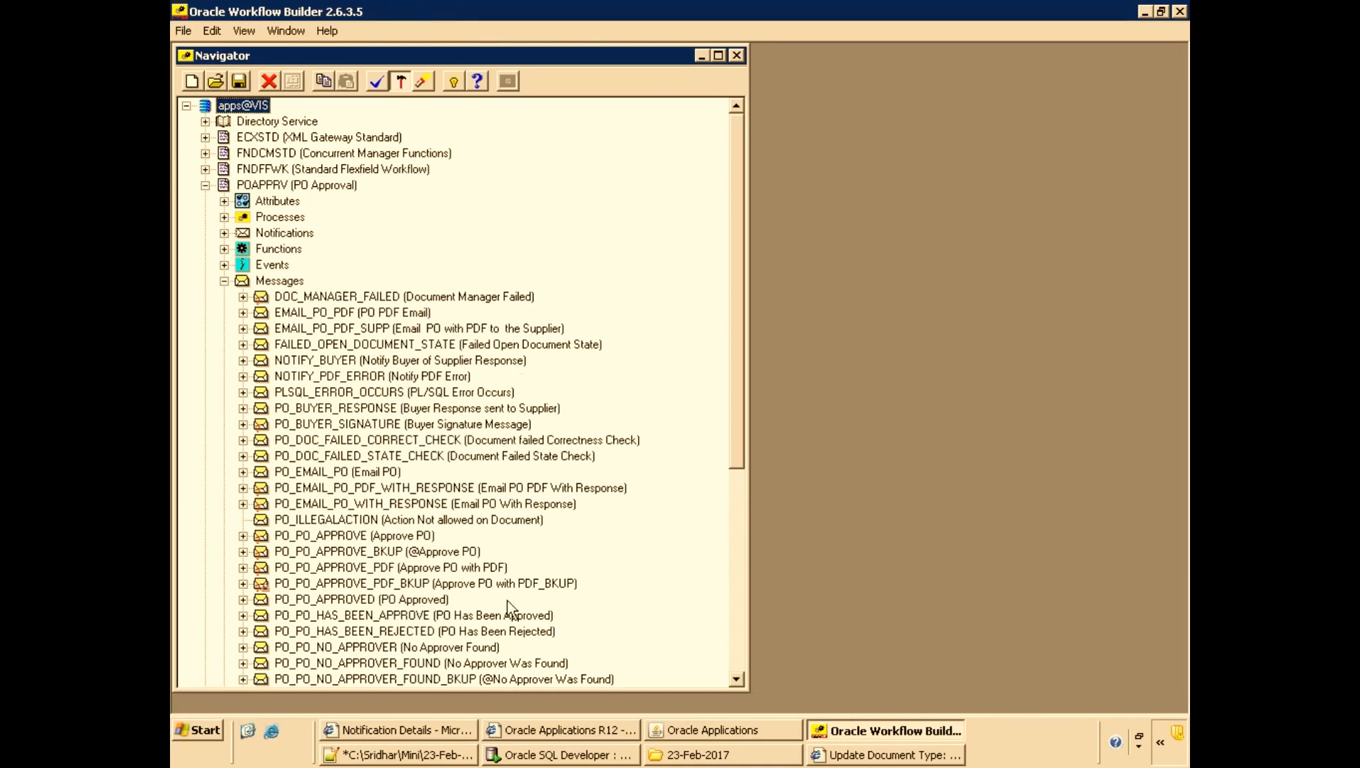
click(392, 553)
scroll(700, 515, down, 4)
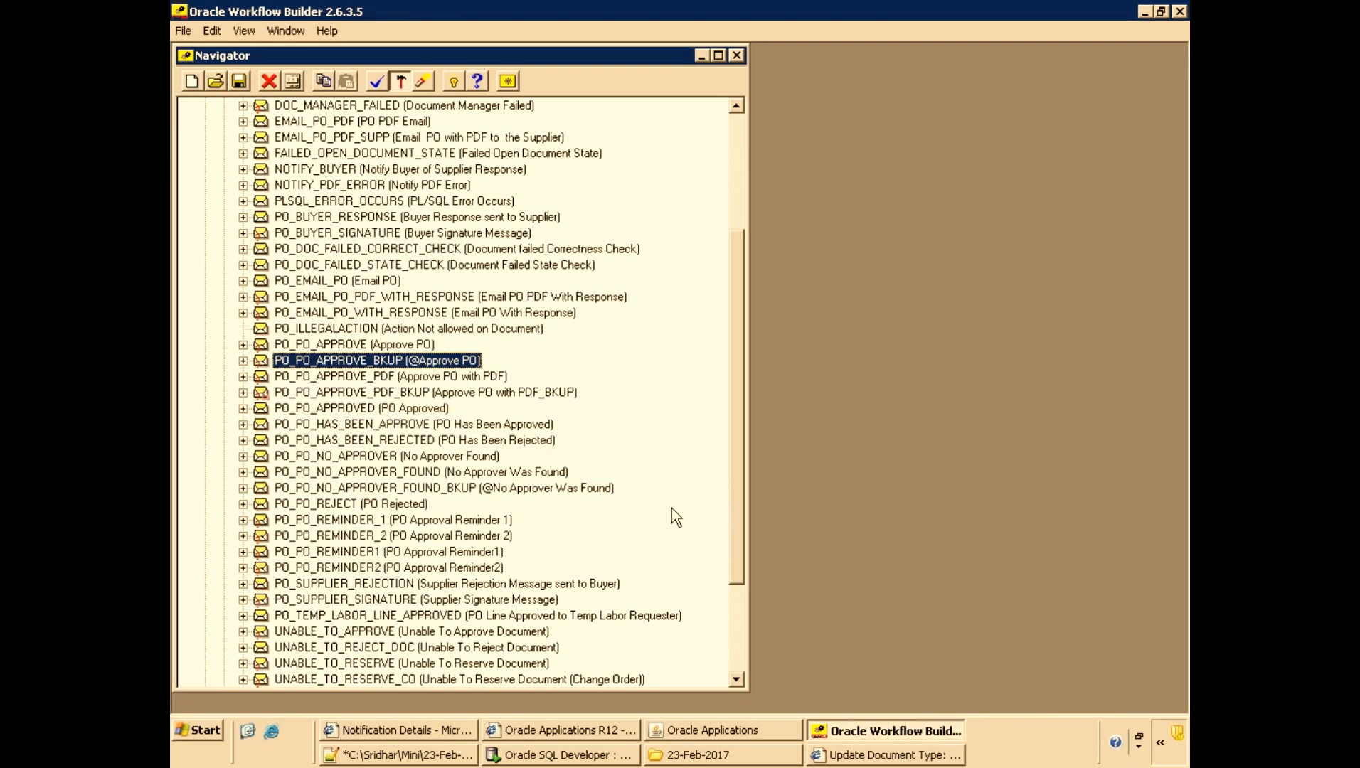
Open the PO_PO_NO_APPROVER_FOUND message's properties and compare its Text Body with its HTML Body.
scroll(649, 525, down, 2)
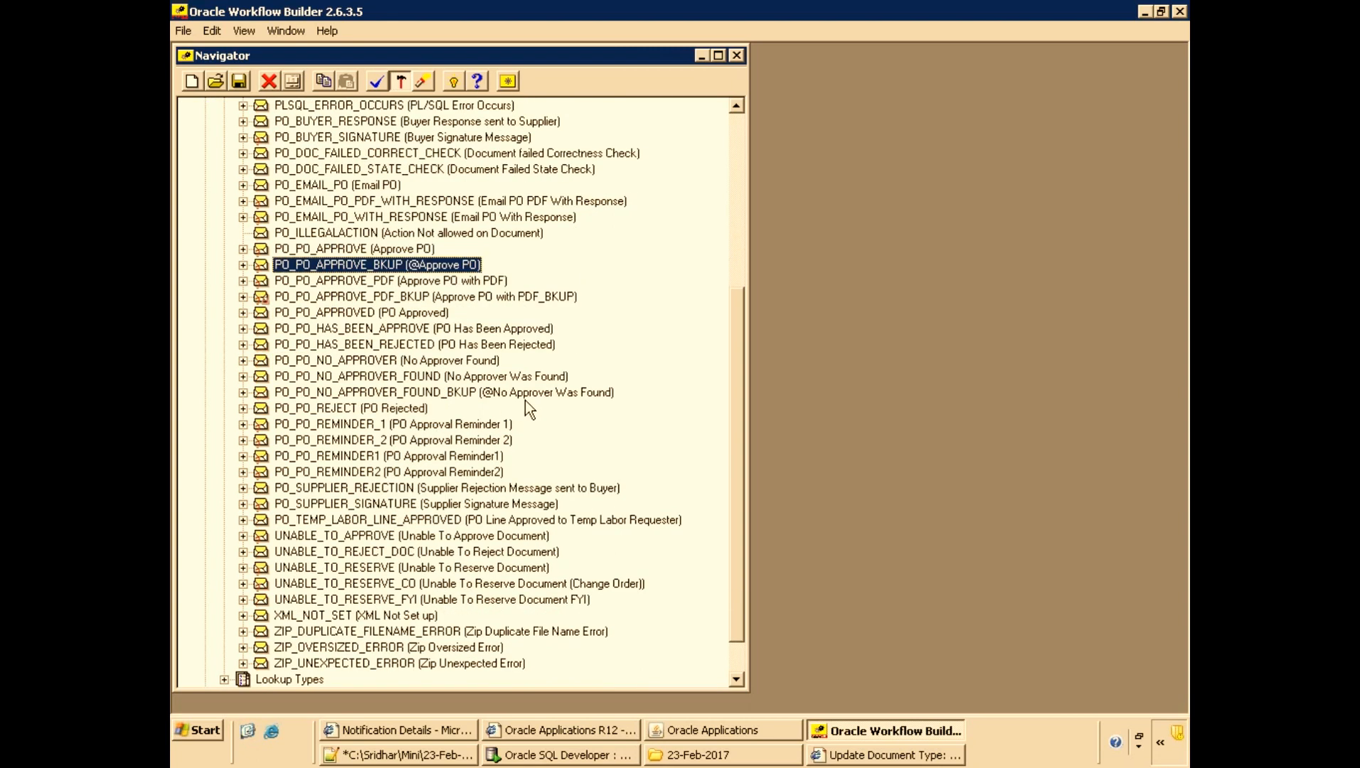
scroll(583, 273, up, 1)
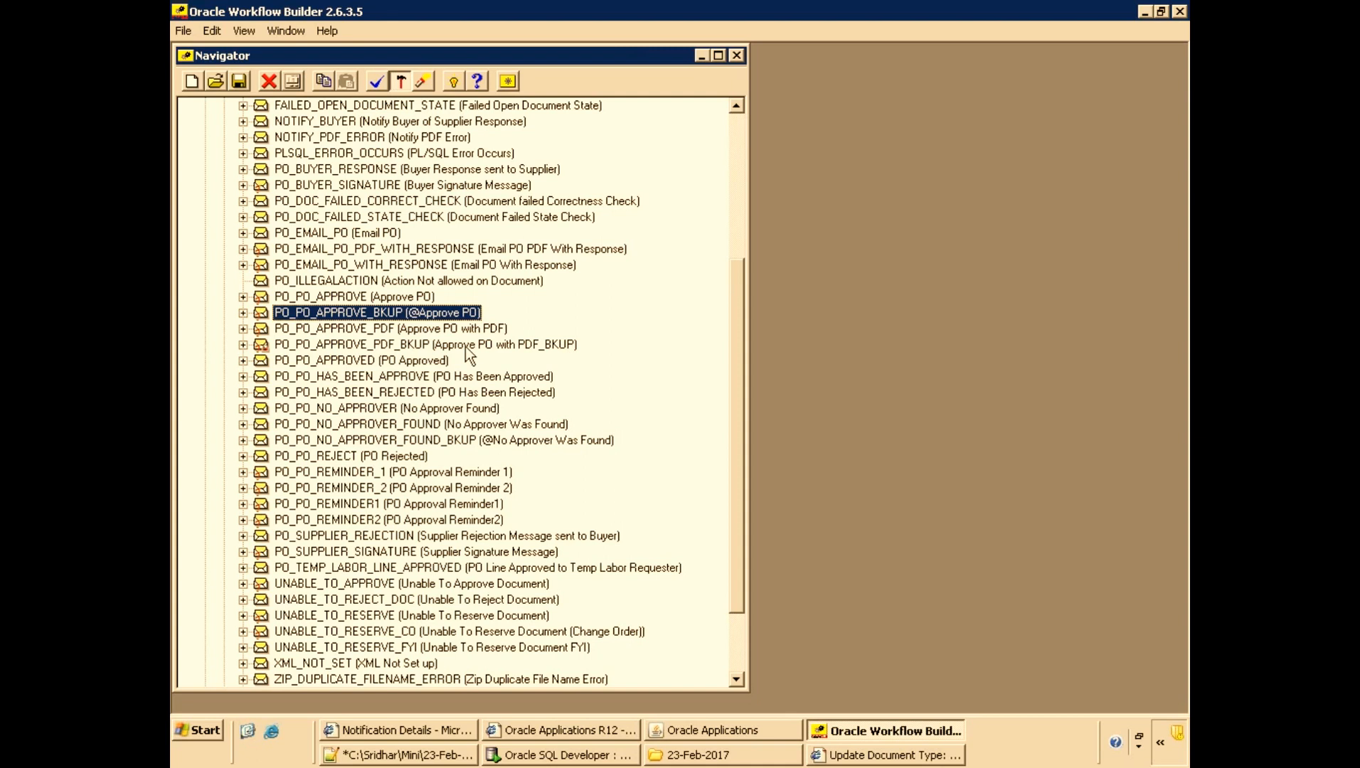
click(435, 345)
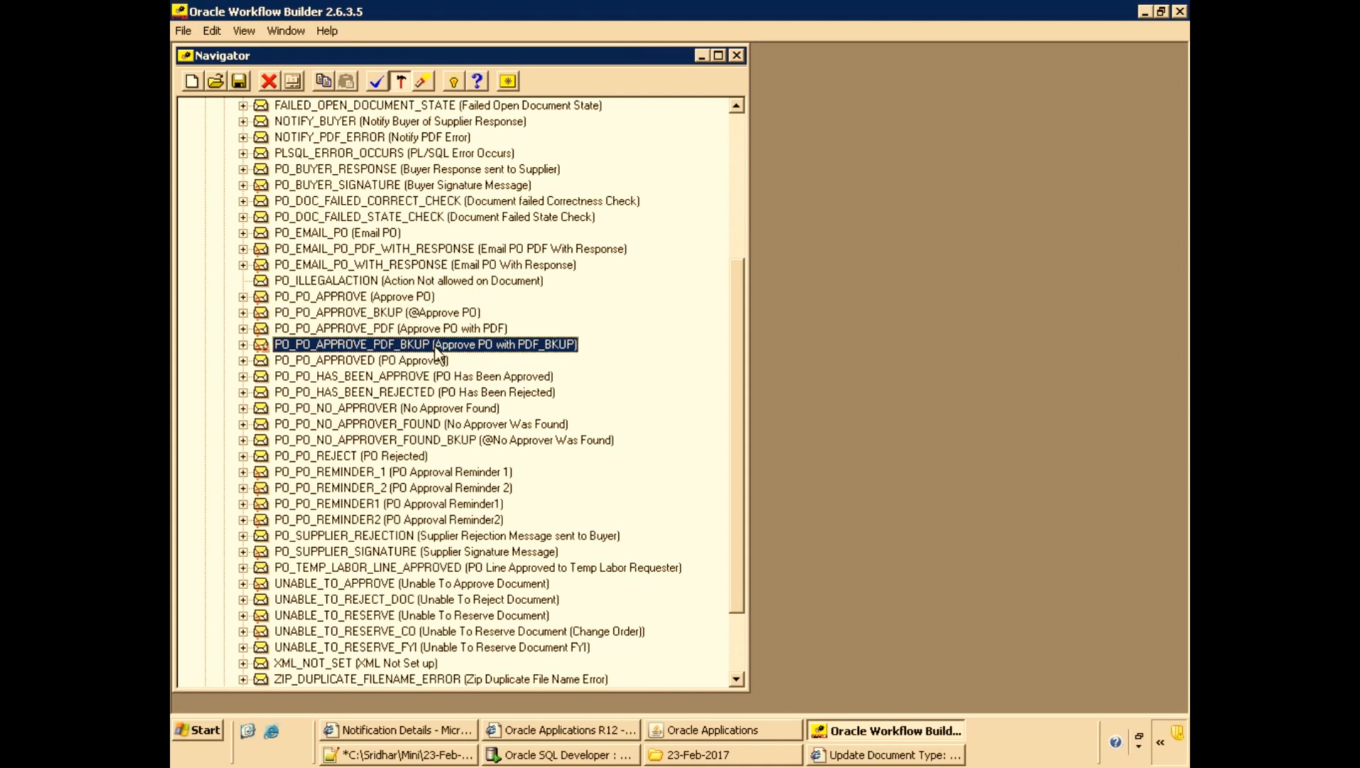
scroll(434, 347, up, 2)
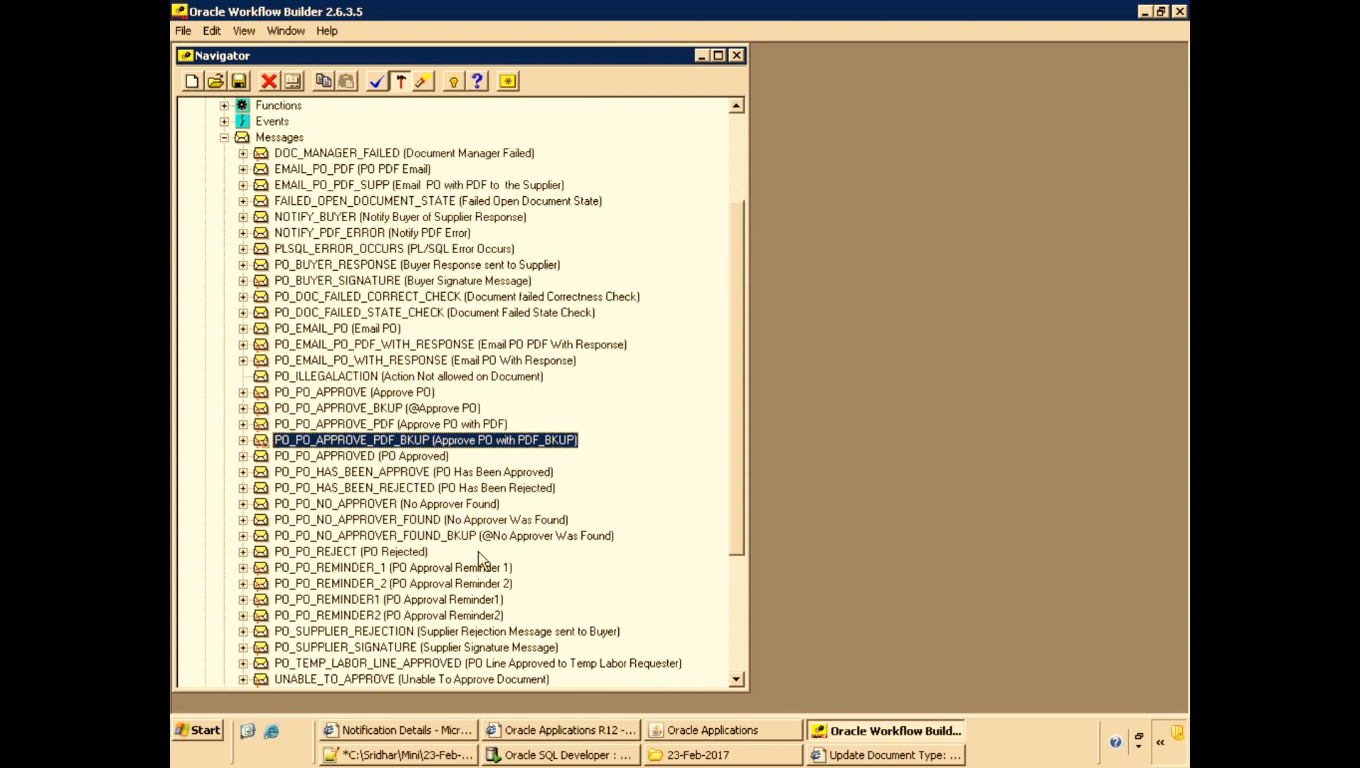
click(397, 524)
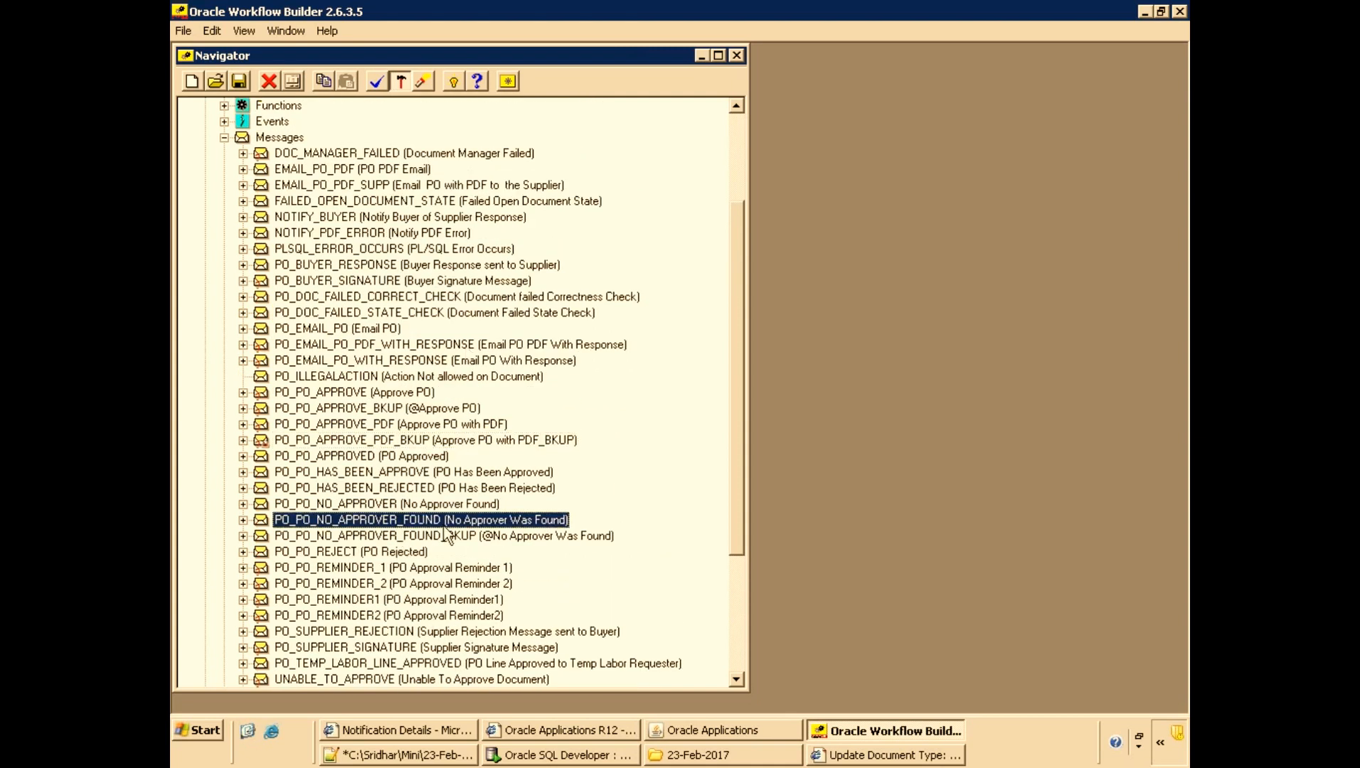
double_click(446, 525)
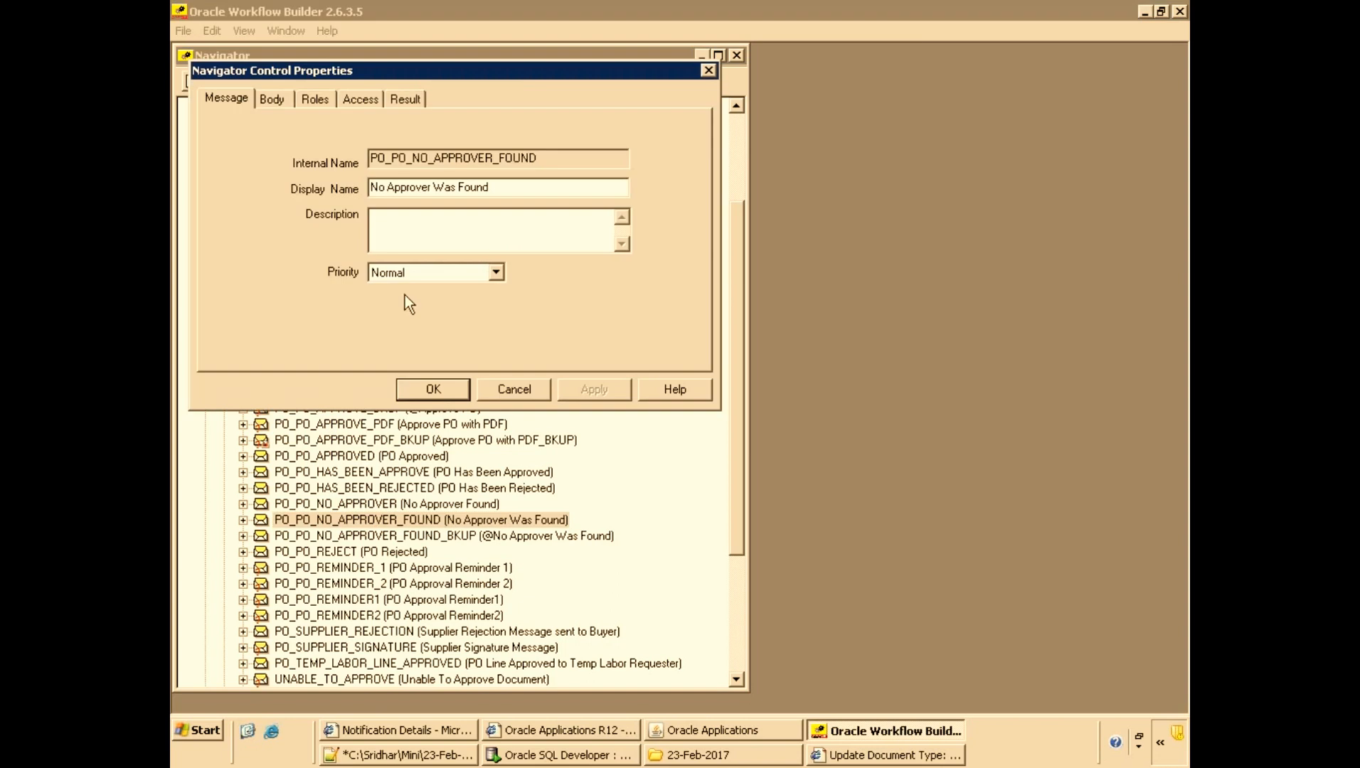
click(273, 96)
click(405, 167)
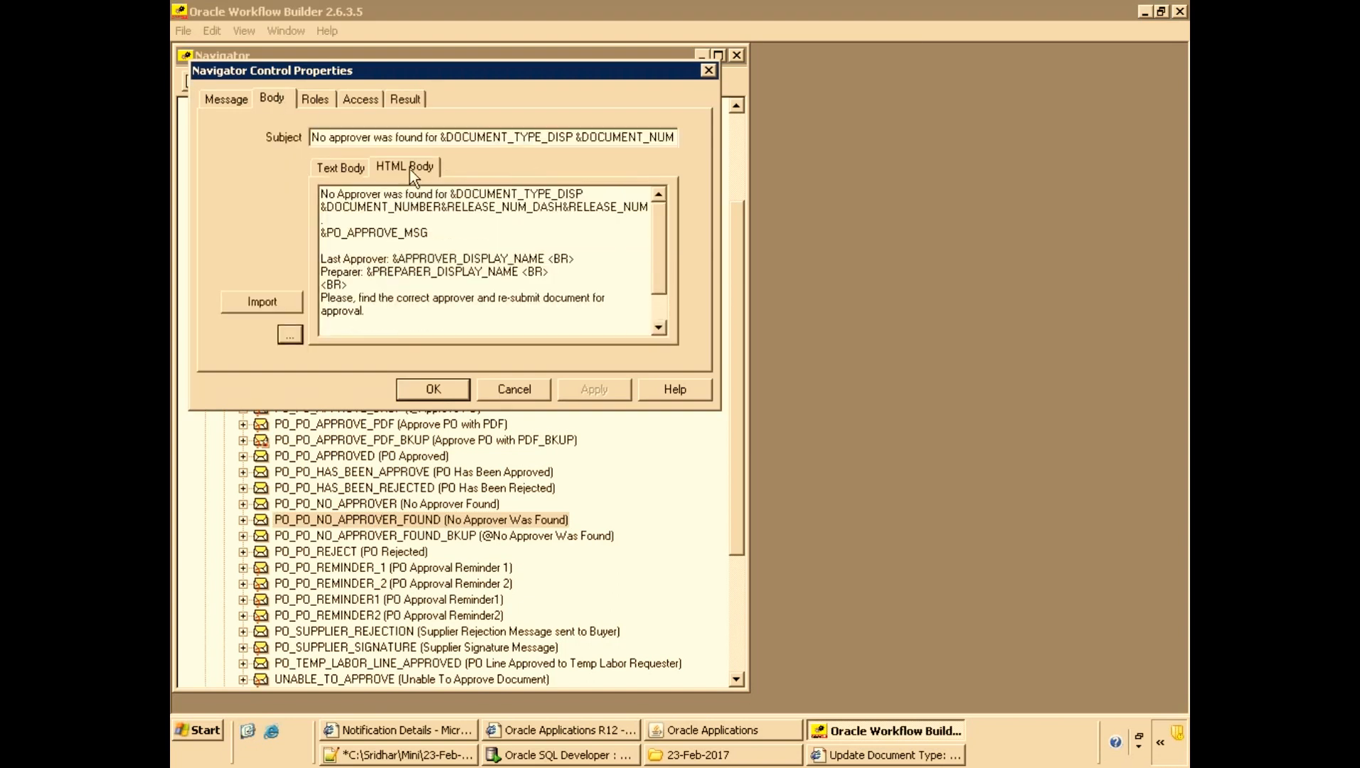
click(340, 169)
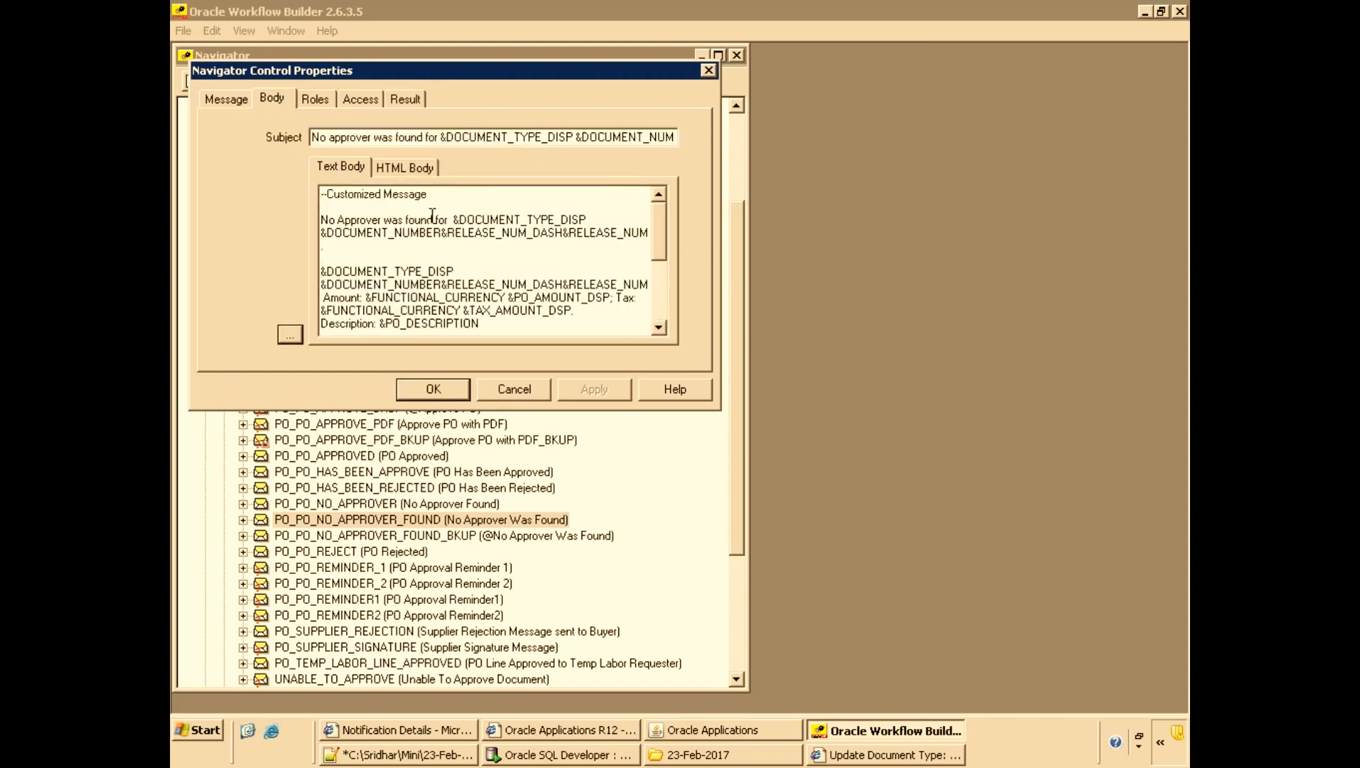
click(419, 167)
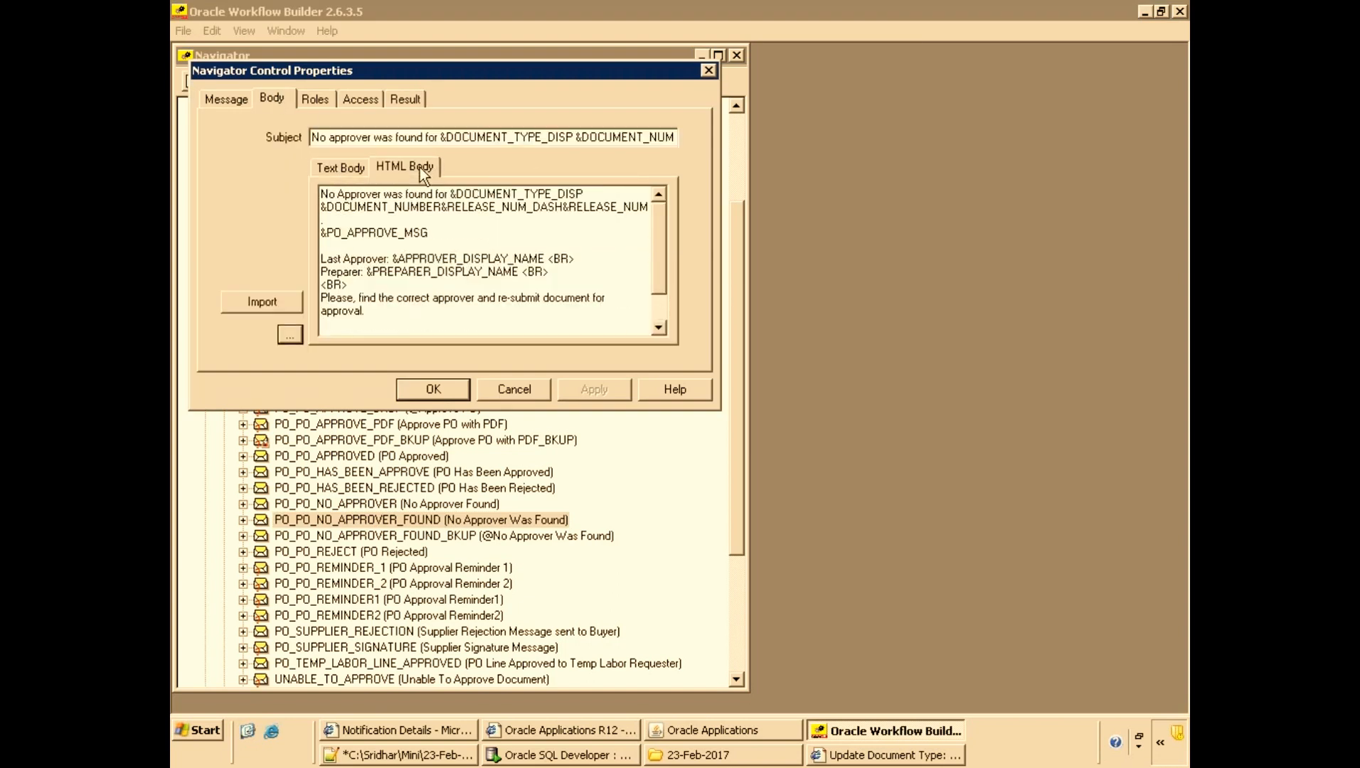
click(348, 169)
Copy the '--Customized Message' line from the Text Body to the top of the HTML Body and apply the change.
drag(435, 194, 268, 186)
key(ctrl+c)
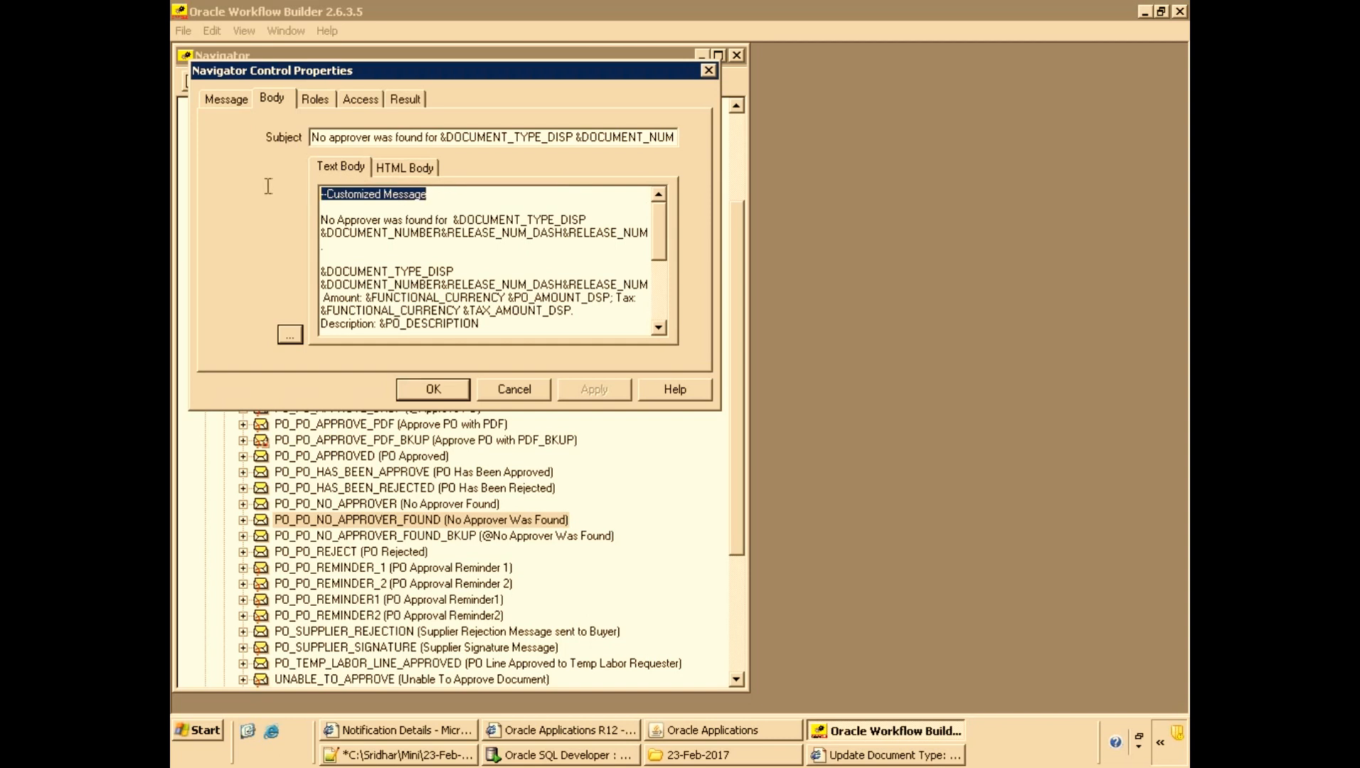
click(391, 168)
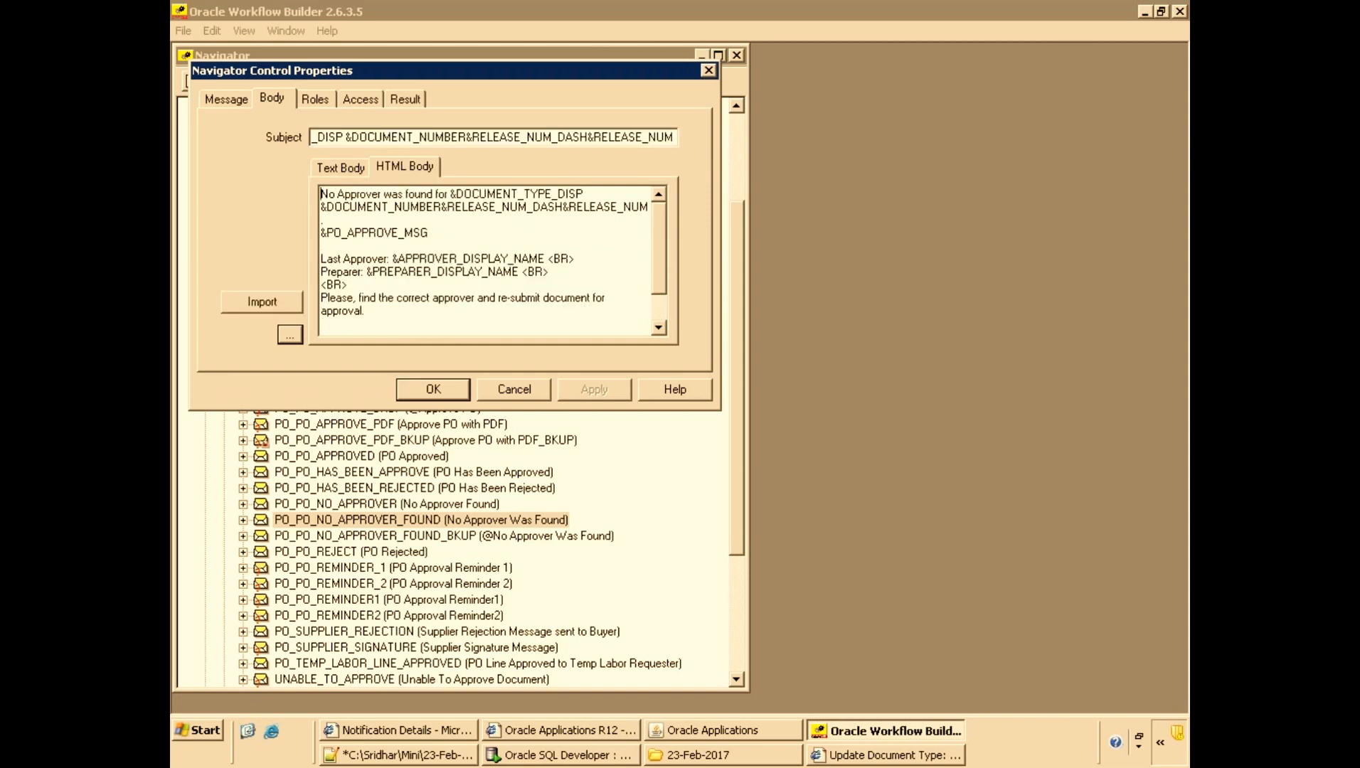
key(Return)
key(Up)
key(ctrl+v)
key(Return)
key(Up)
key(Return)
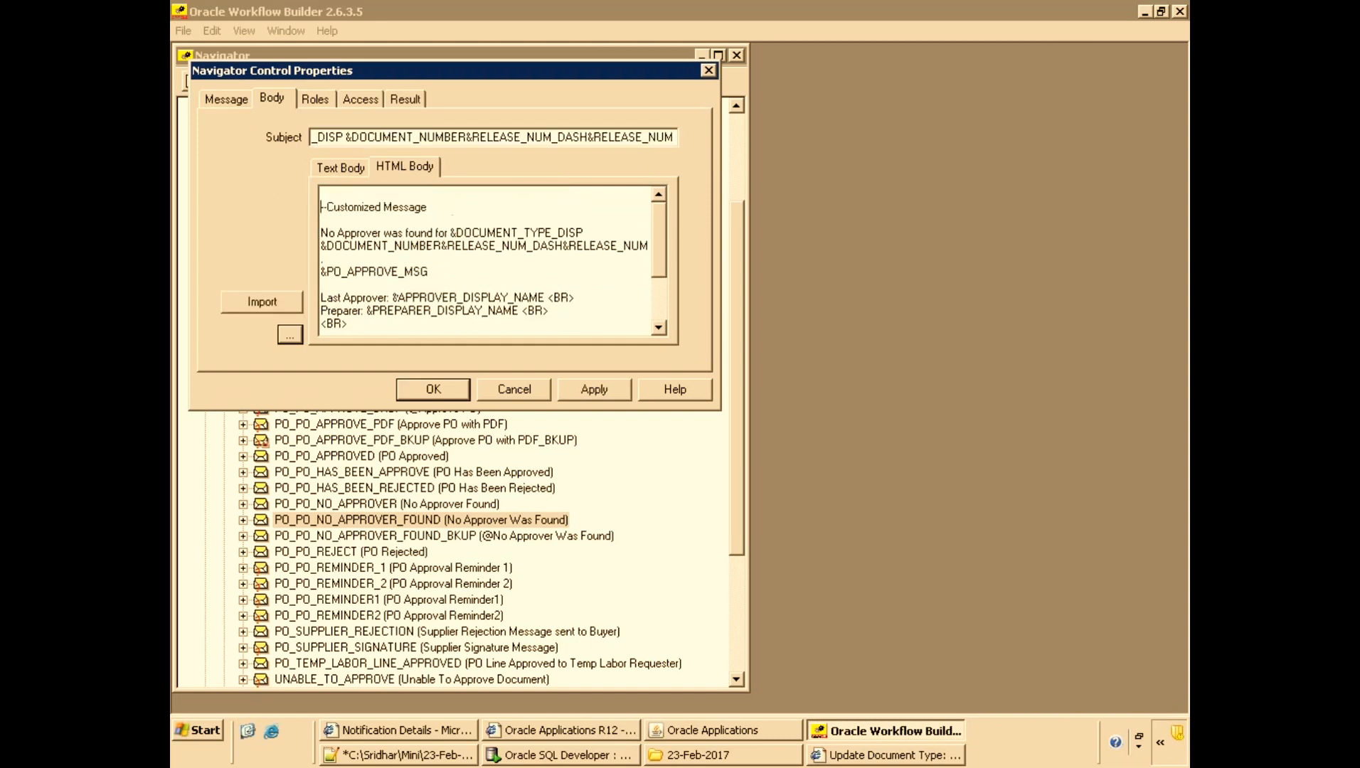
click(594, 389)
click(424, 389)
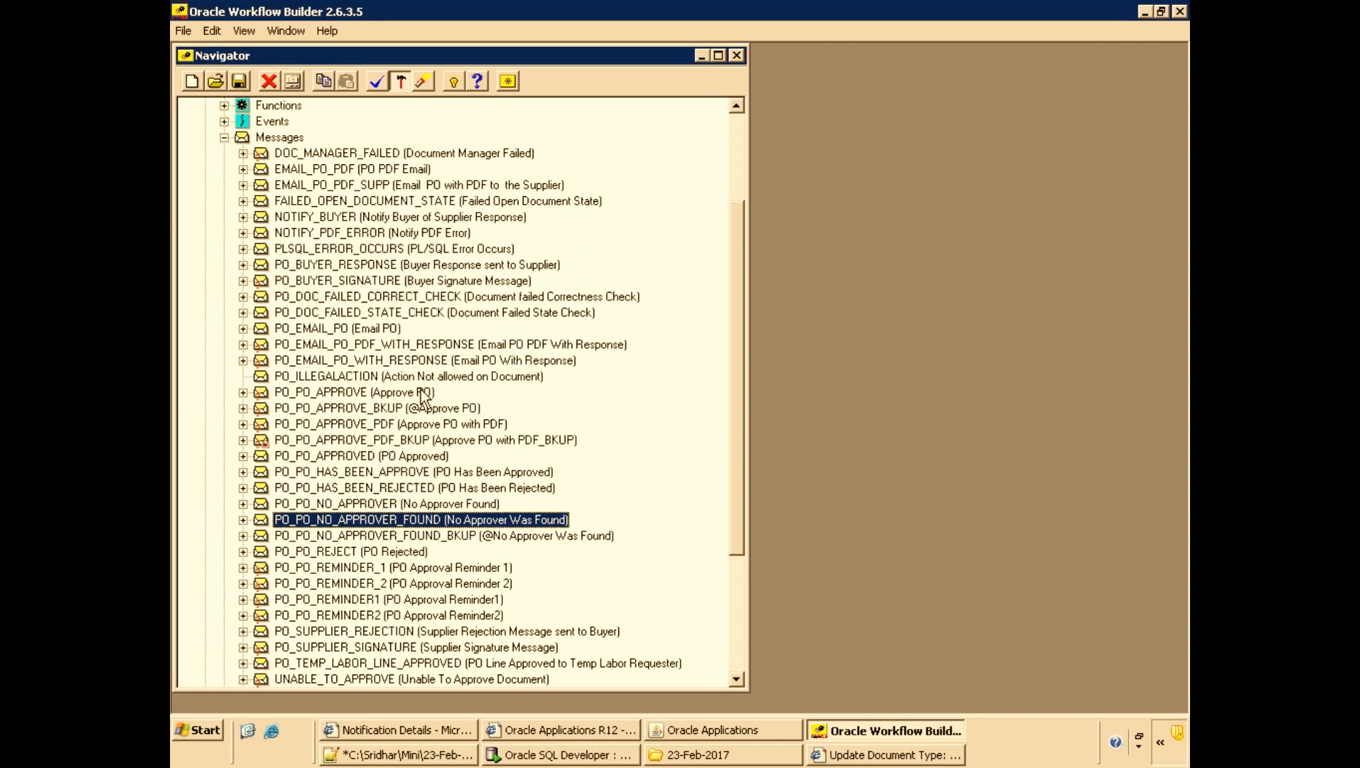
Save the workflow to the database.
key(ctrl+s)
click(679, 501)
scroll(555, 307, up, 3)
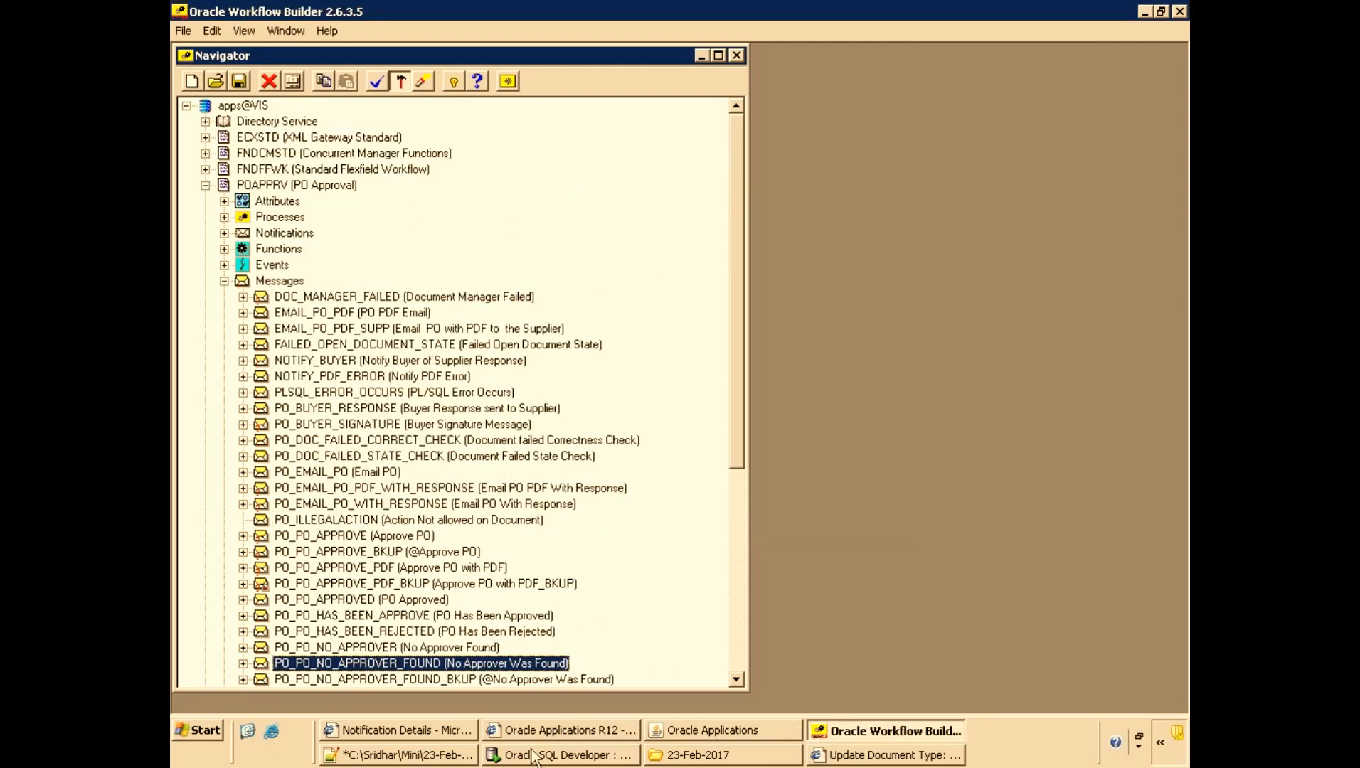
Copy purchase order 6115 into a new Standard Purchase Order using Copy Document.
click(674, 733)
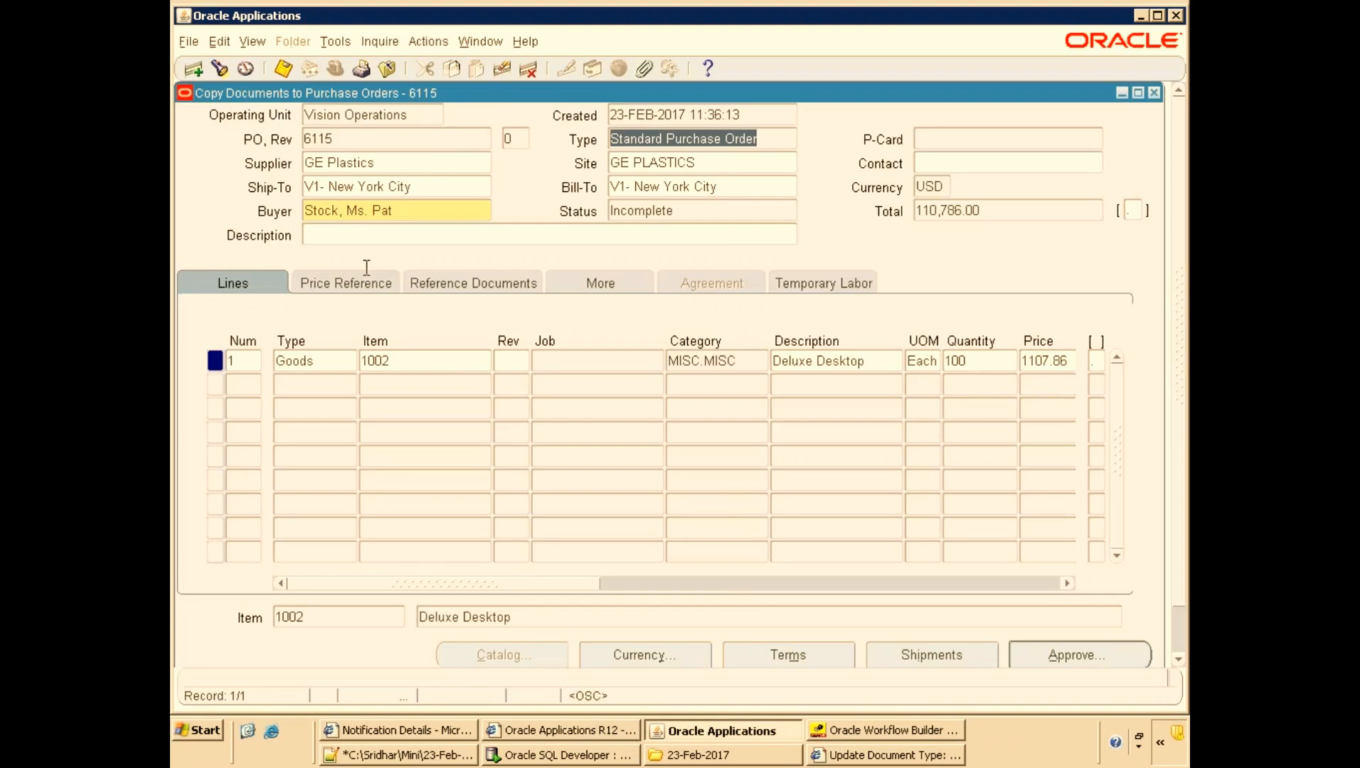
click(349, 138)
click(333, 41)
click(365, 144)
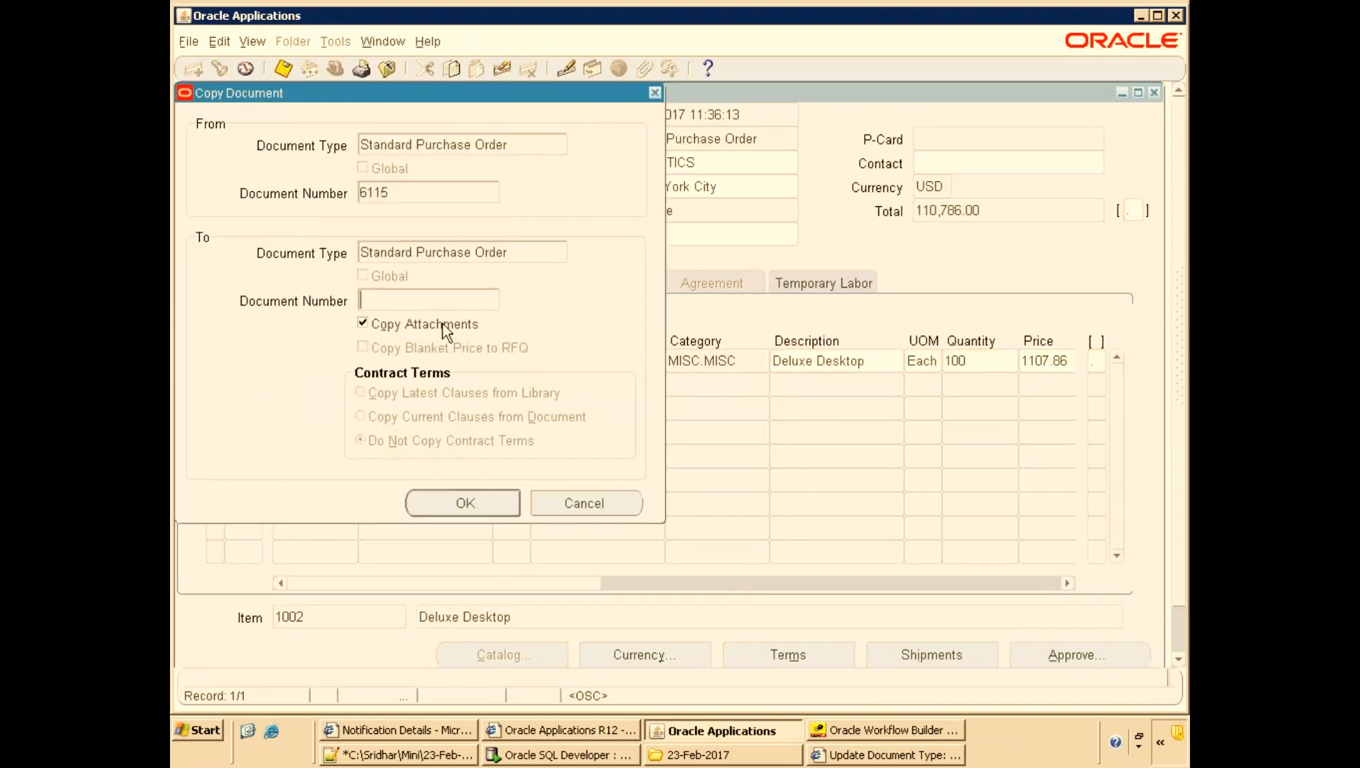
click(471, 502)
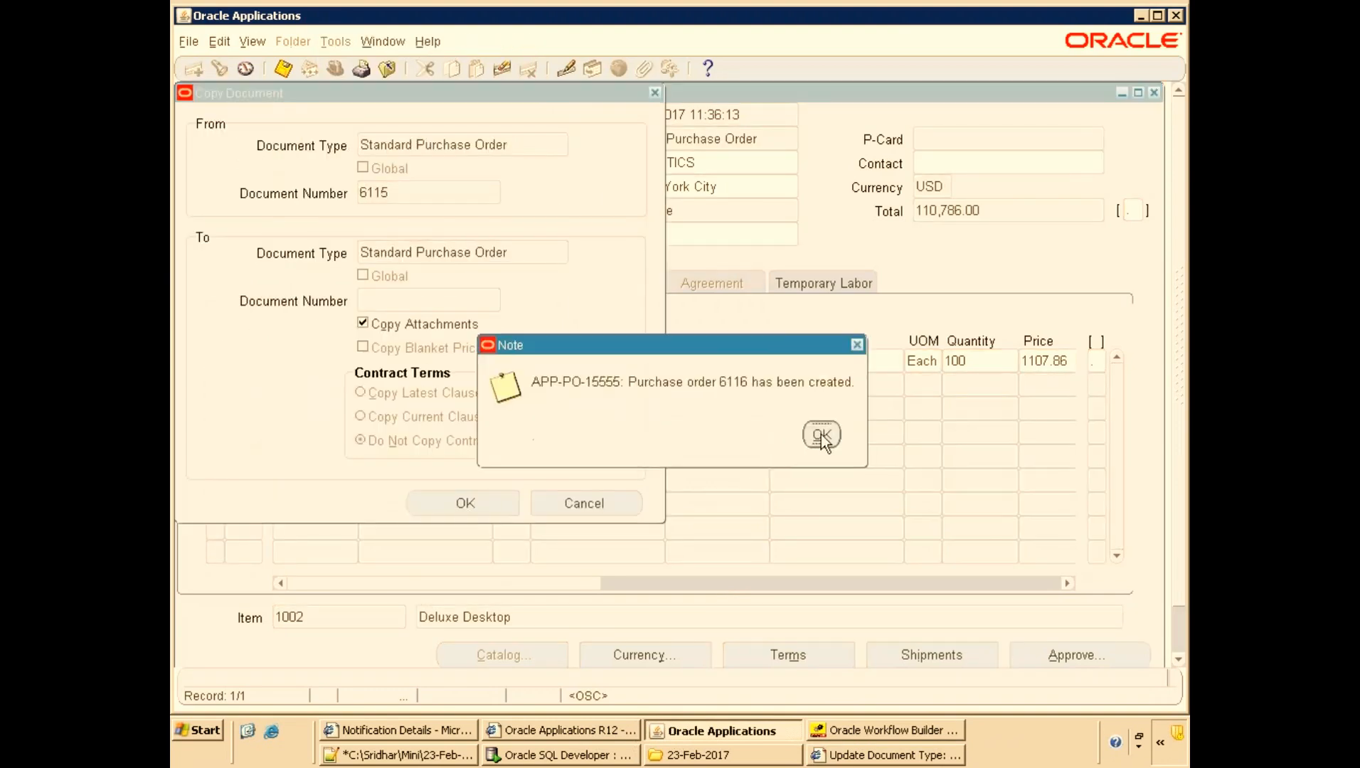
click(821, 434)
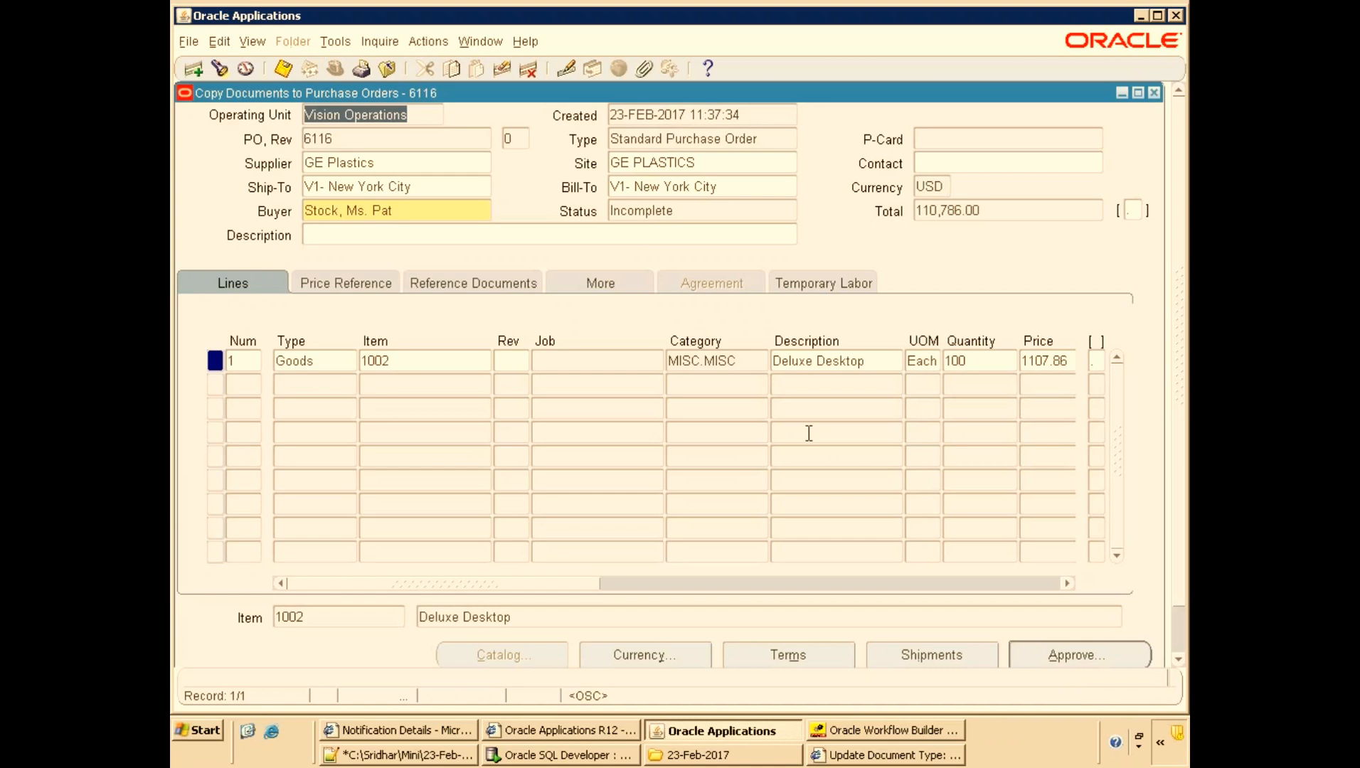
Submit the new purchase order 6116 for approval.
click(1044, 663)
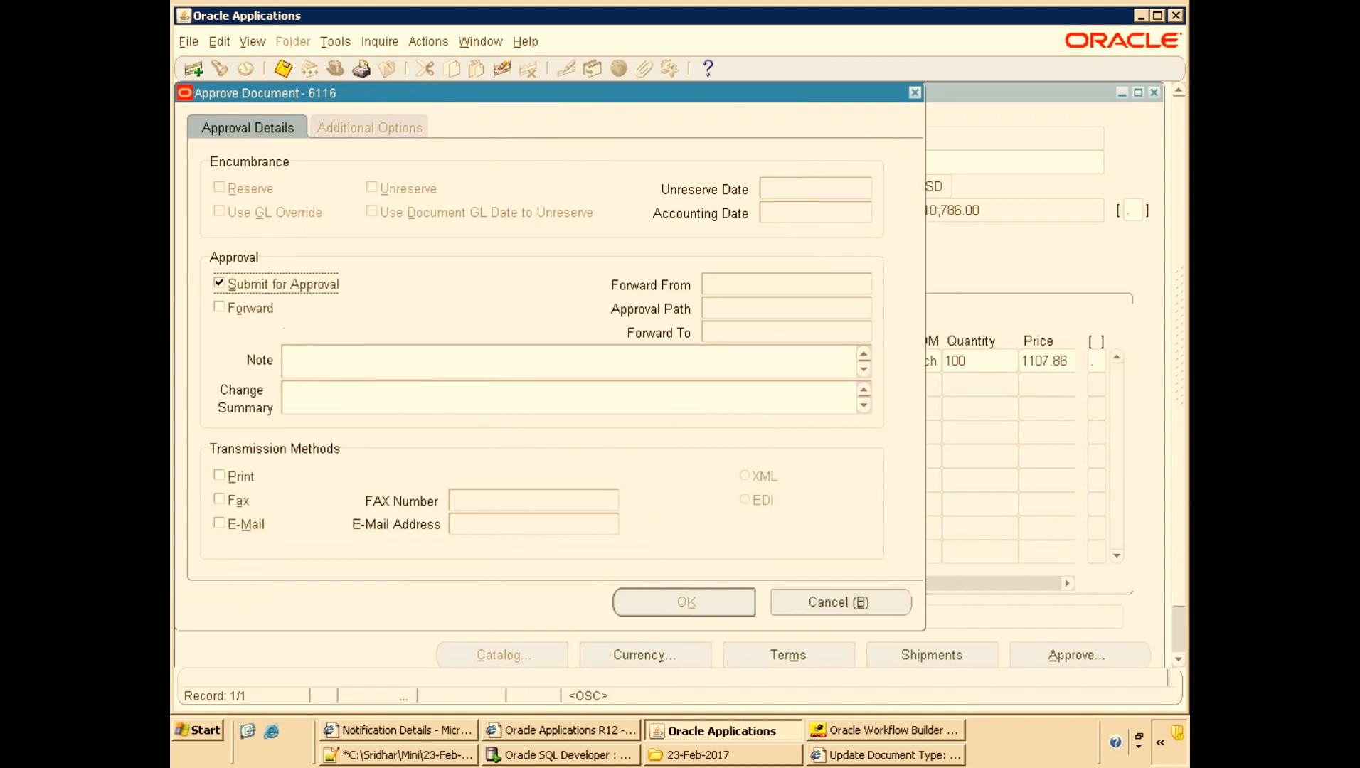
click(687, 602)
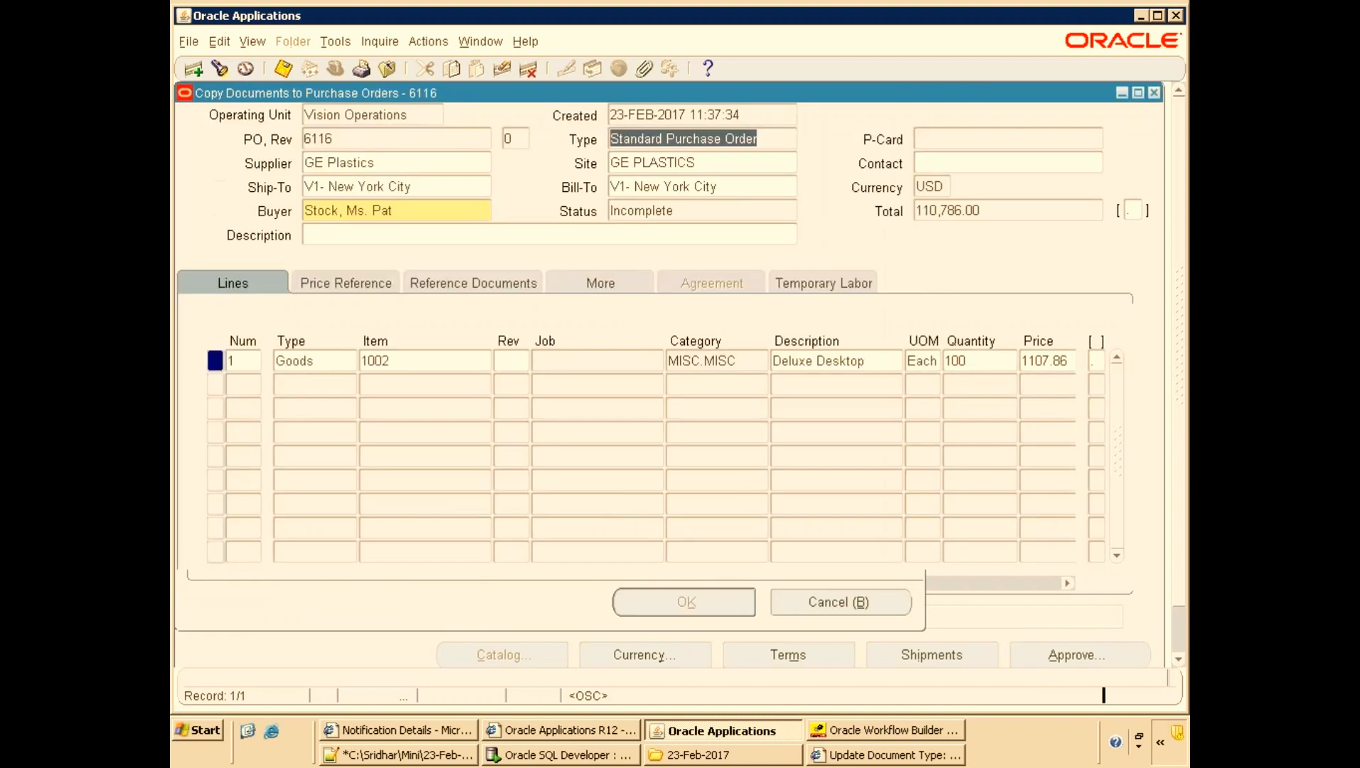
Open the 'No approver was found' notification for Purchase Order 6116 from the worklist and examine its body text.
click(471, 731)
click(843, 143)
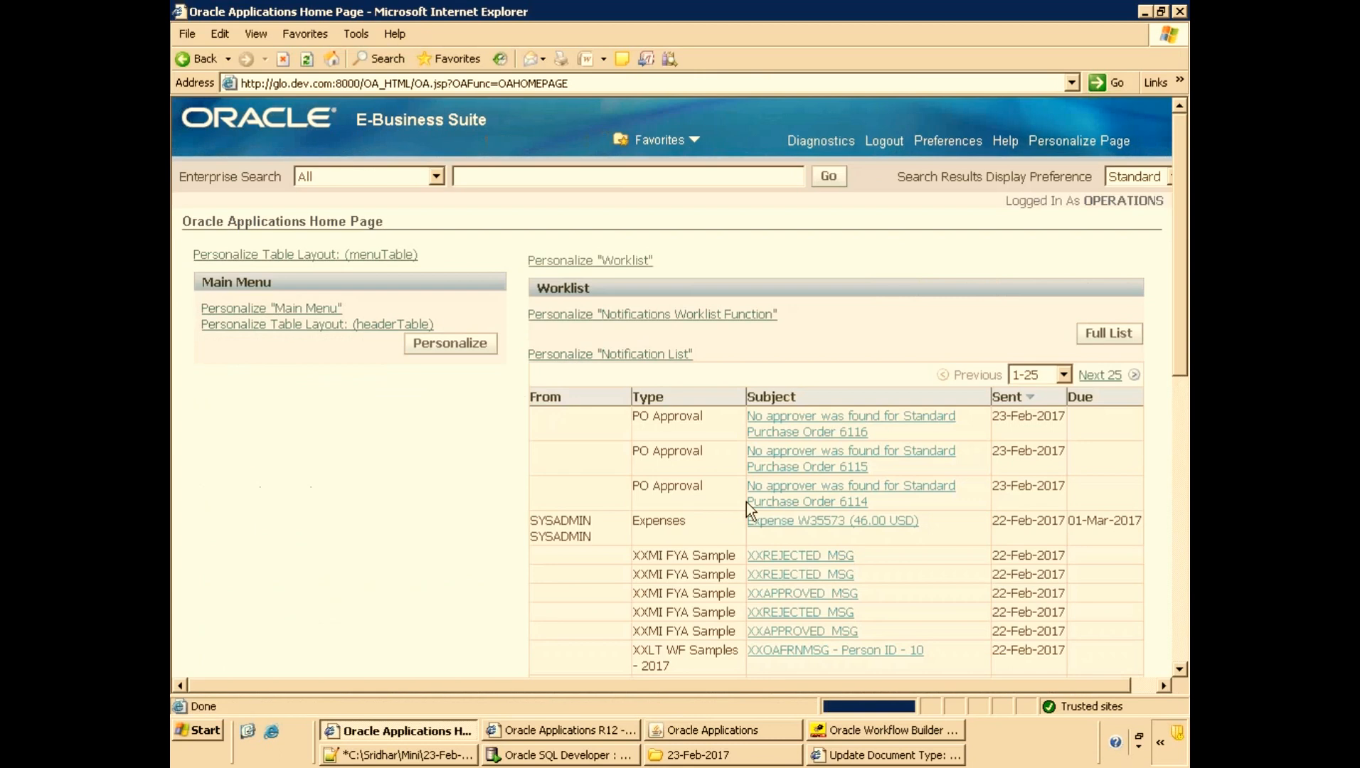
click(835, 415)
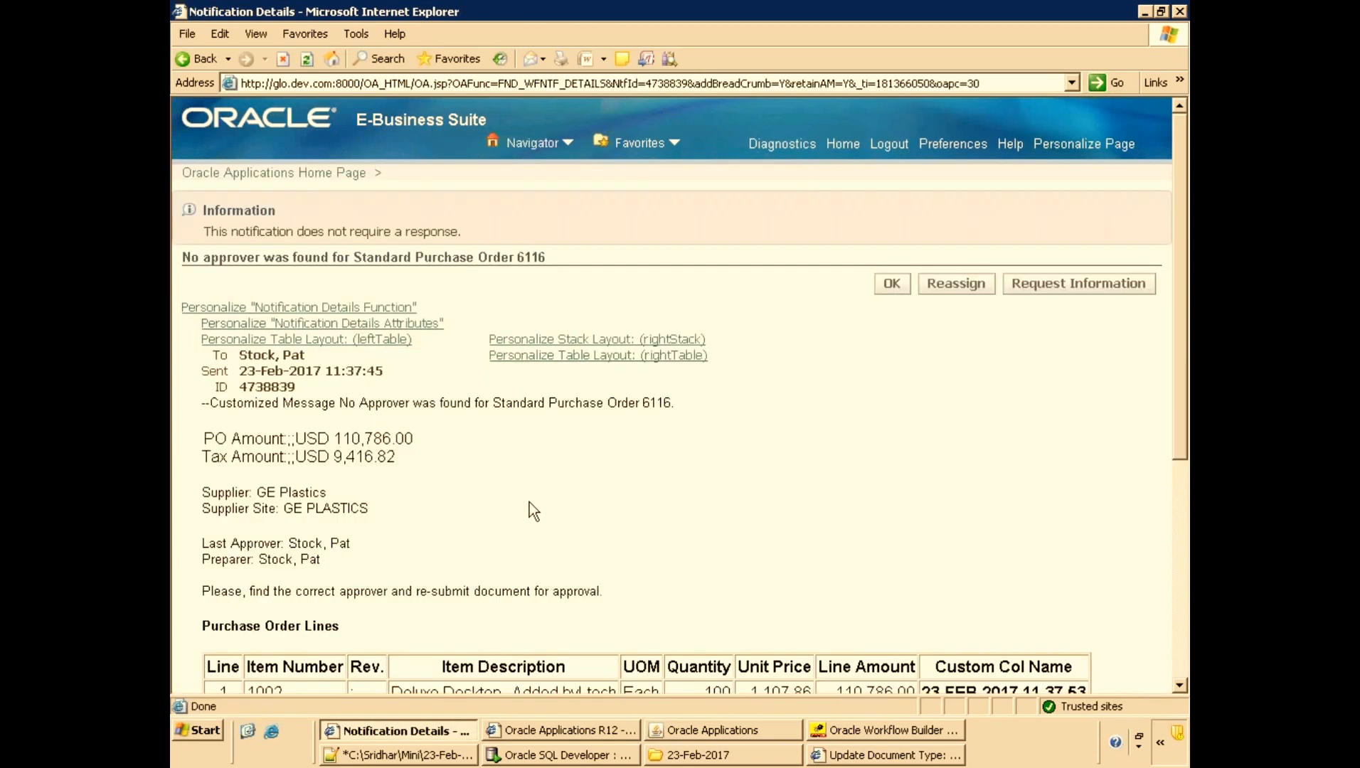
drag(205, 400, 339, 399)
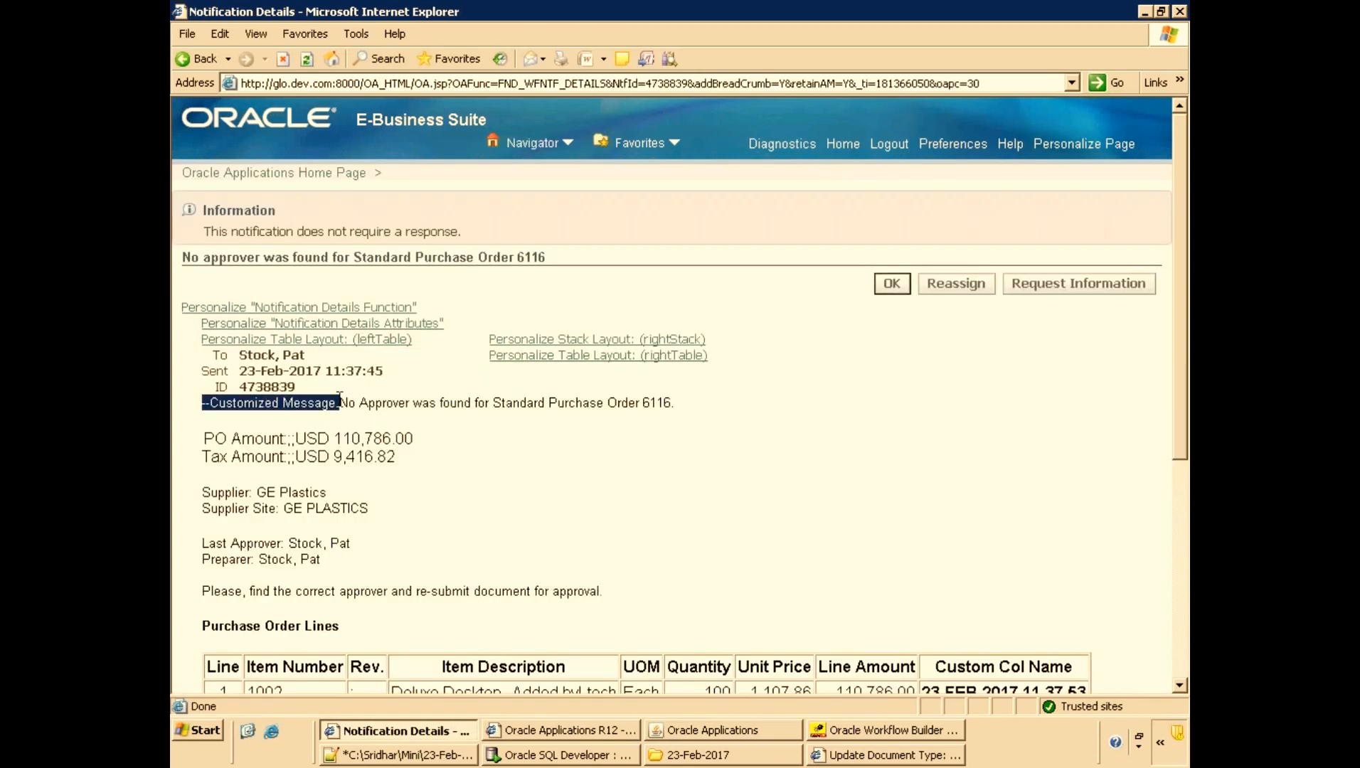
click(469, 458)
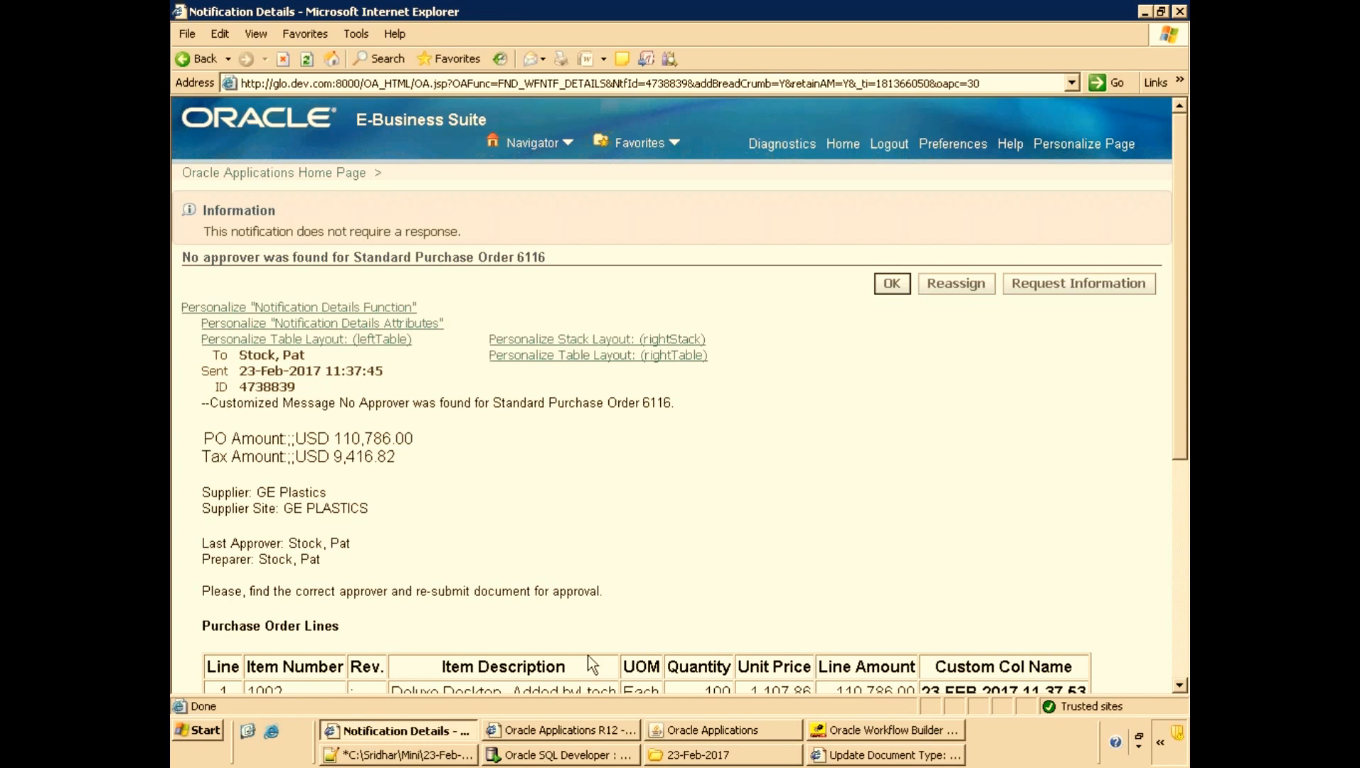
double_click(278, 388)
scroll(429, 423, down, 3)
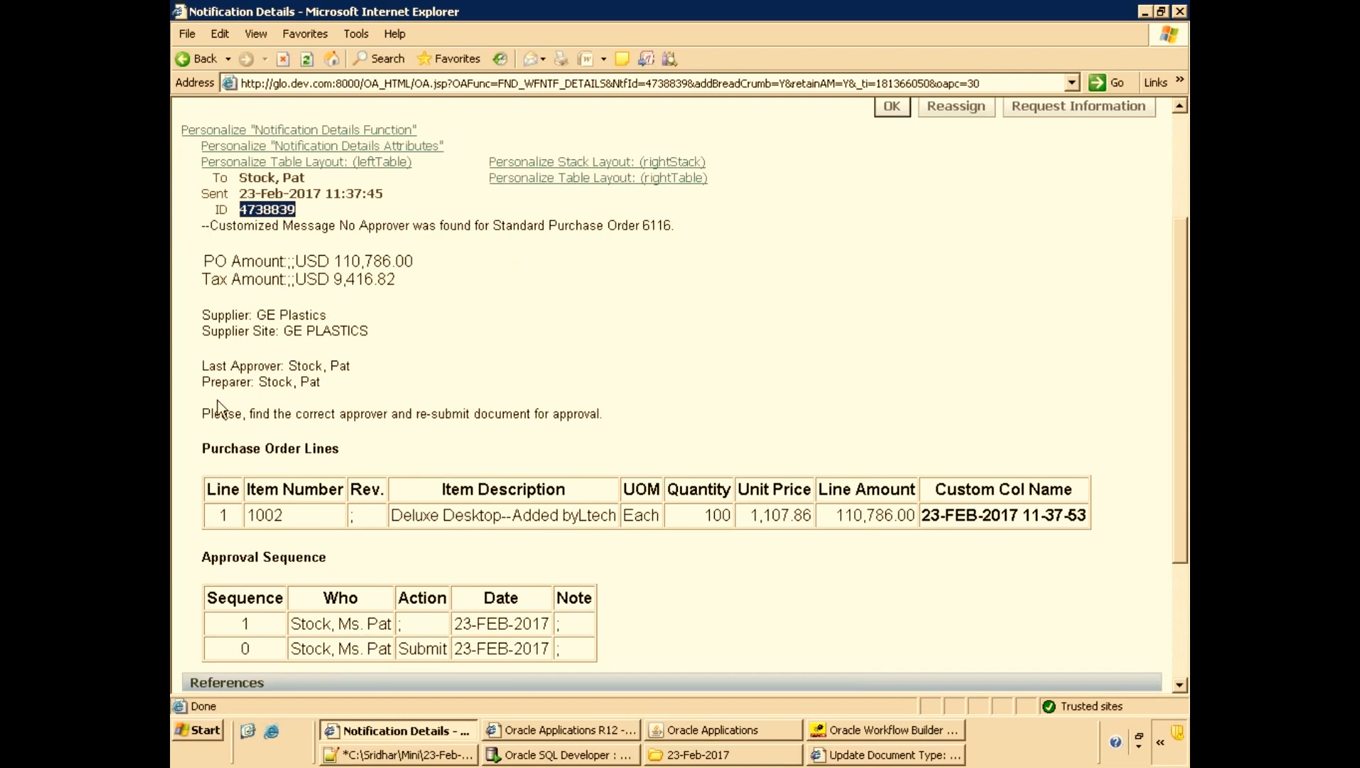
click(203, 265)
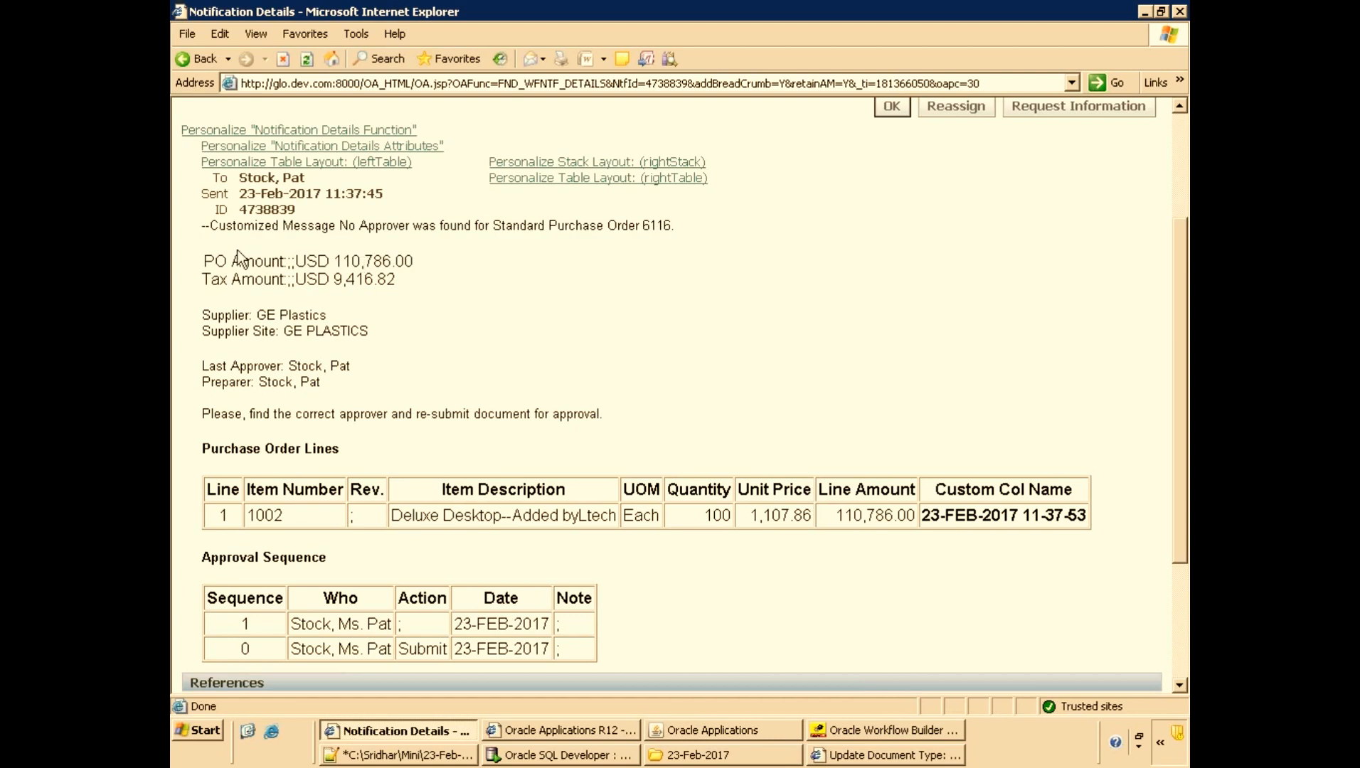
scroll(436, 368, down, 5)
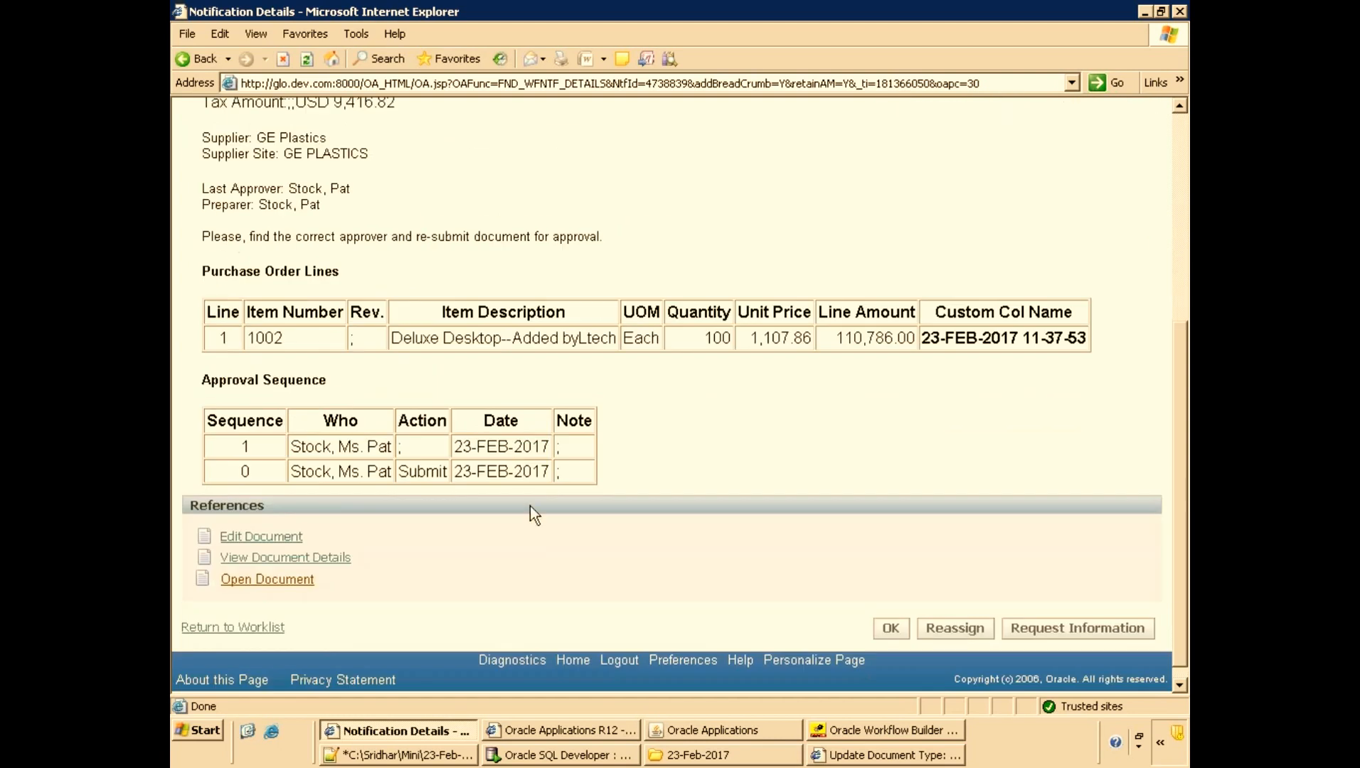
drag(206, 268, 344, 273)
click(408, 279)
Reopen the PO_PO_NO_APPROVER_FOUND message's HTML Body and examine the &PO_LINES_DETAILS and &ACTION_HISTORY tokens.
click(413, 762)
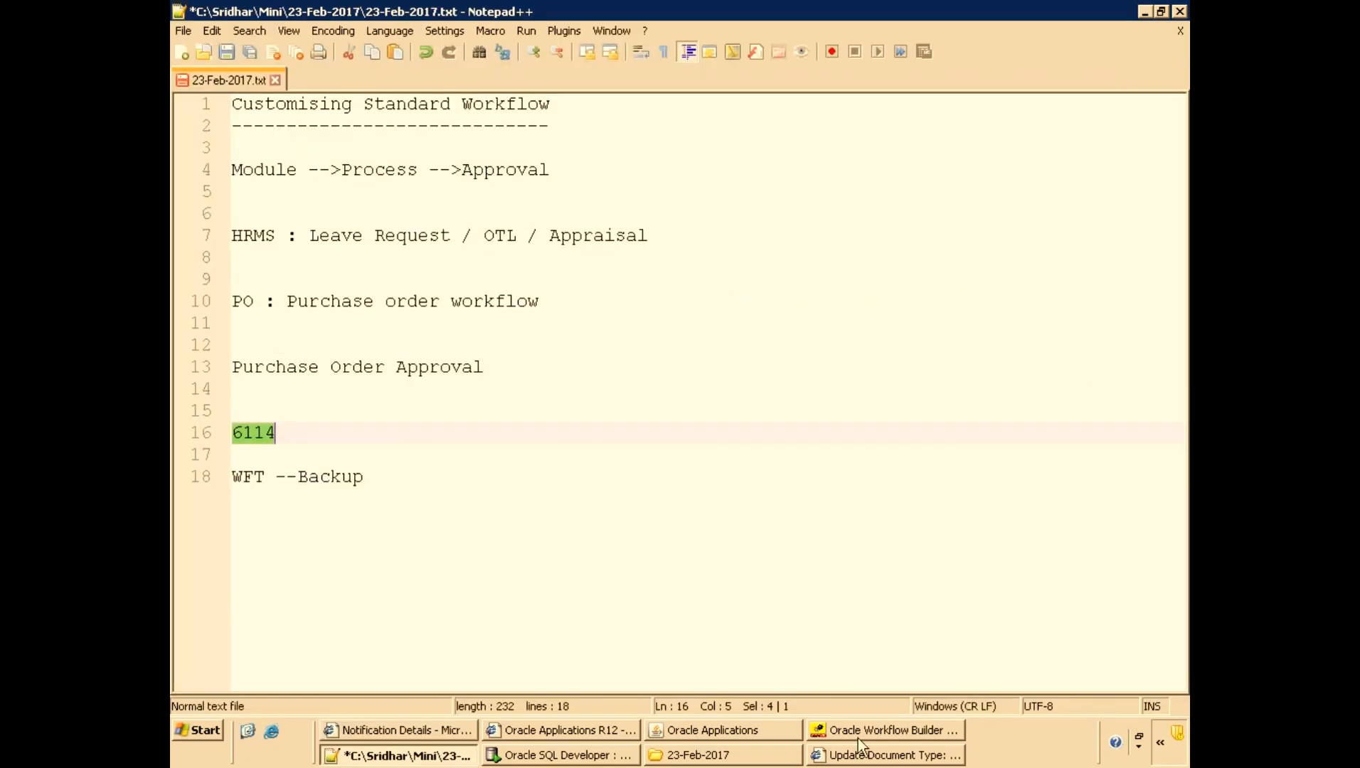
click(868, 729)
scroll(610, 543, down, 2)
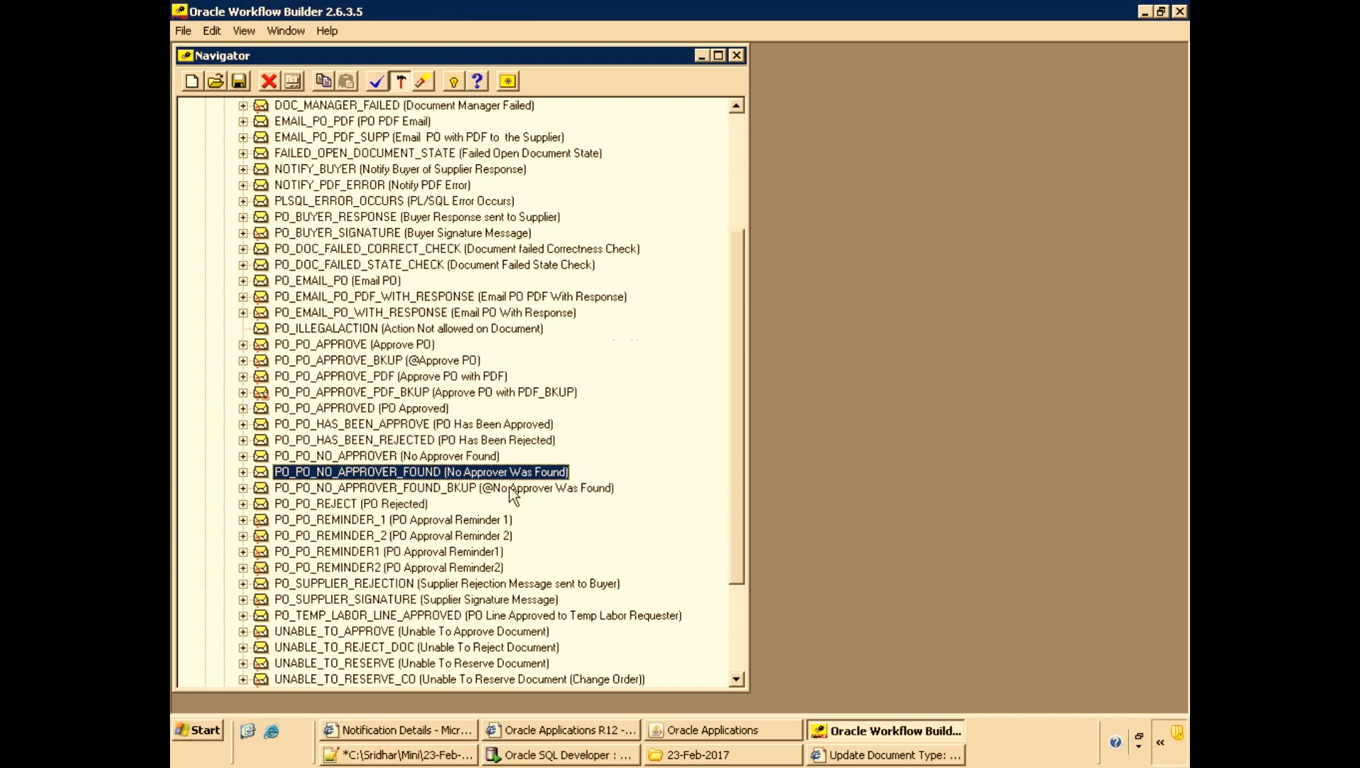
double_click(509, 471)
click(273, 99)
click(403, 168)
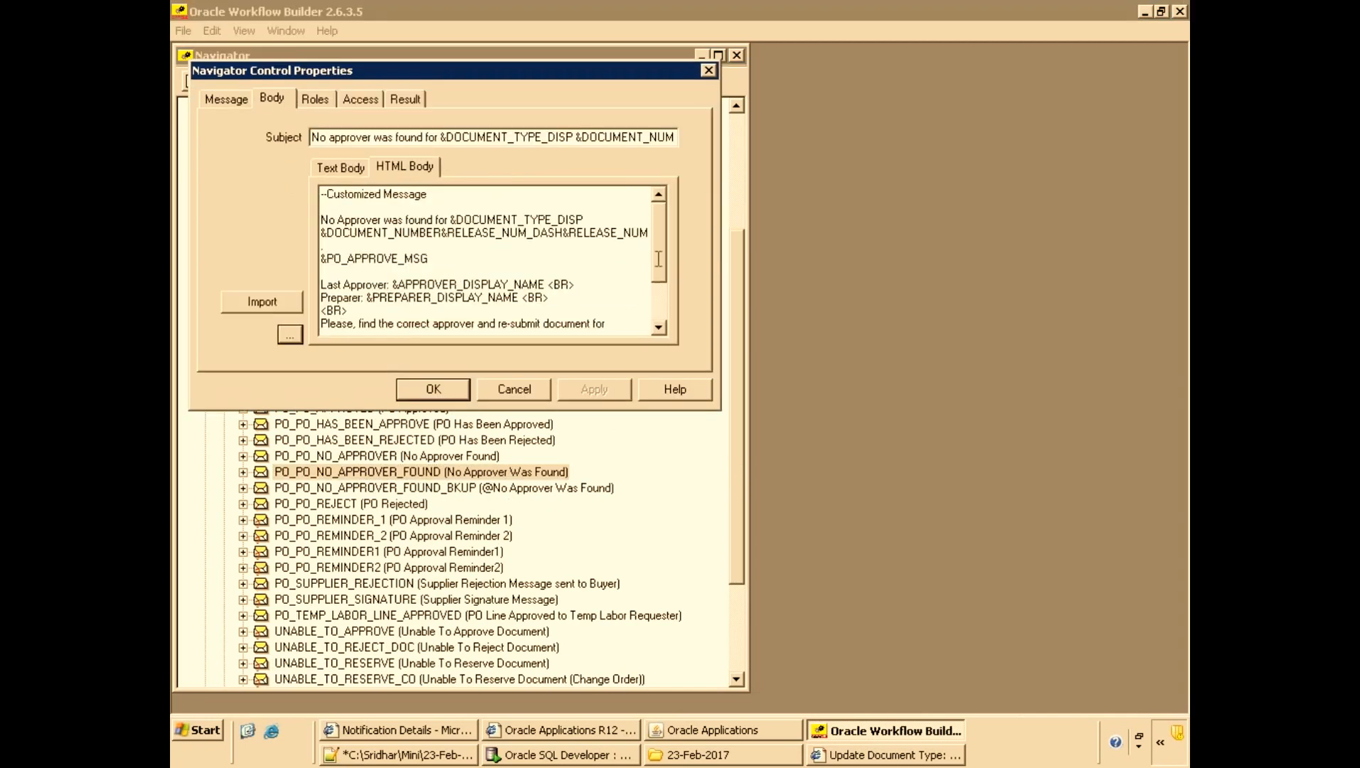
drag(663, 260, 655, 303)
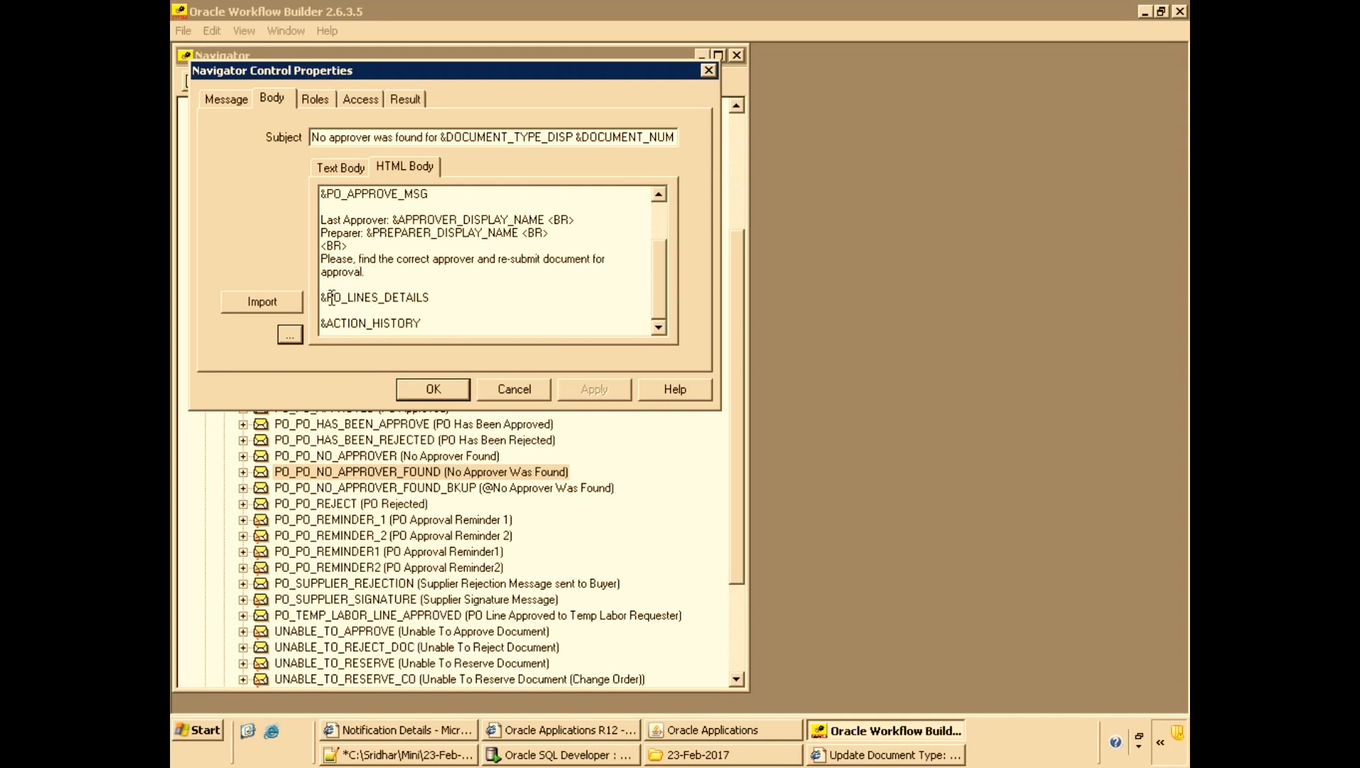
mouse_move(327, 297)
mouse_down()
mouse_move(427, 299)
mouse_move(310, 312)
mouse_up()
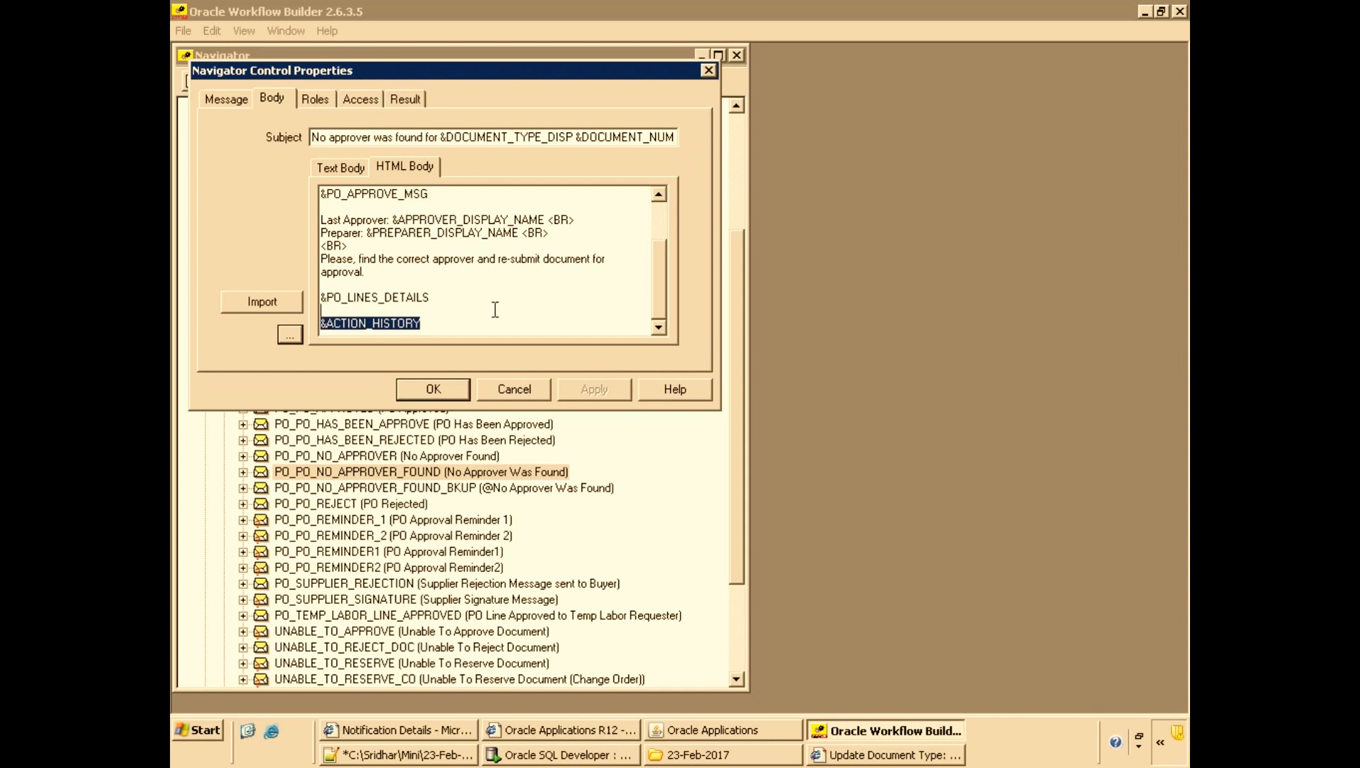
click(440, 299)
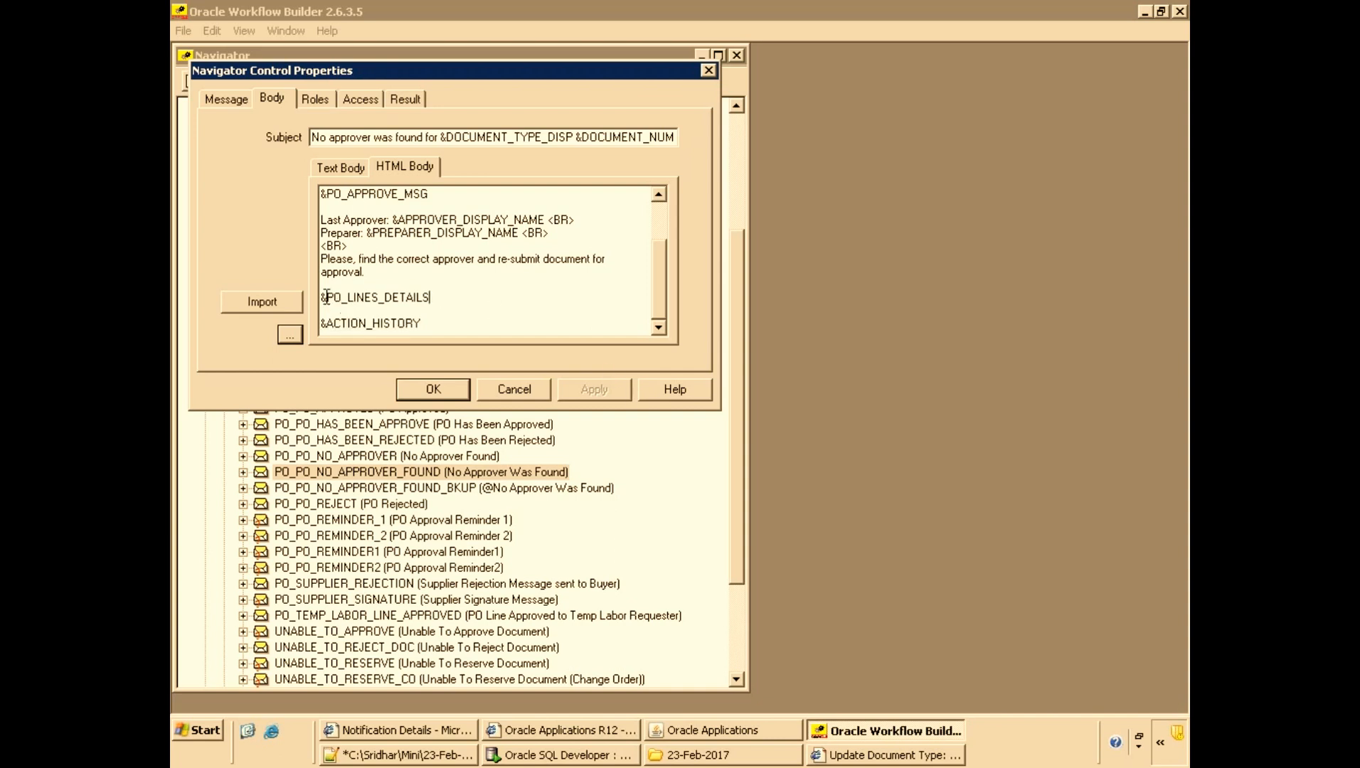
drag(327, 297, 446, 301)
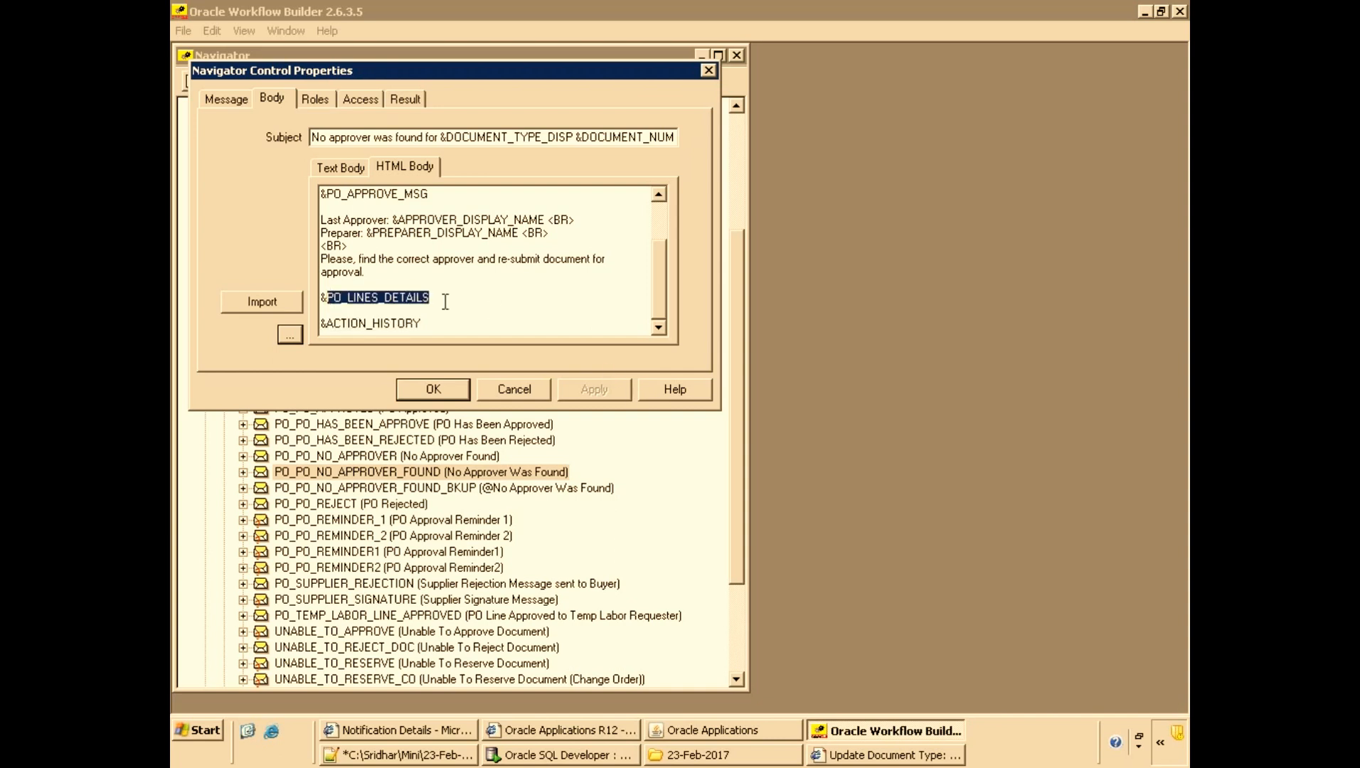
click(505, 384)
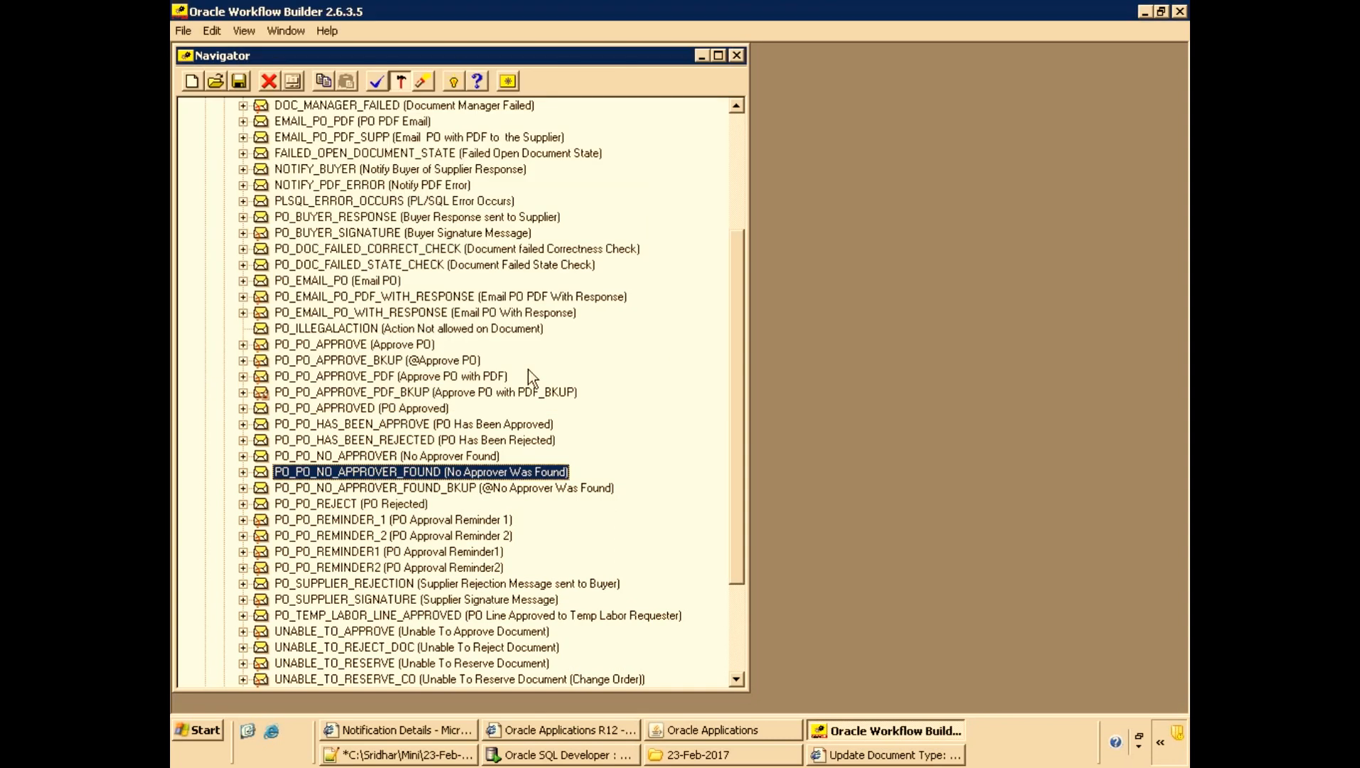
Browse the item attributes of the PO Approval item type in the navigator.
click(733, 183)
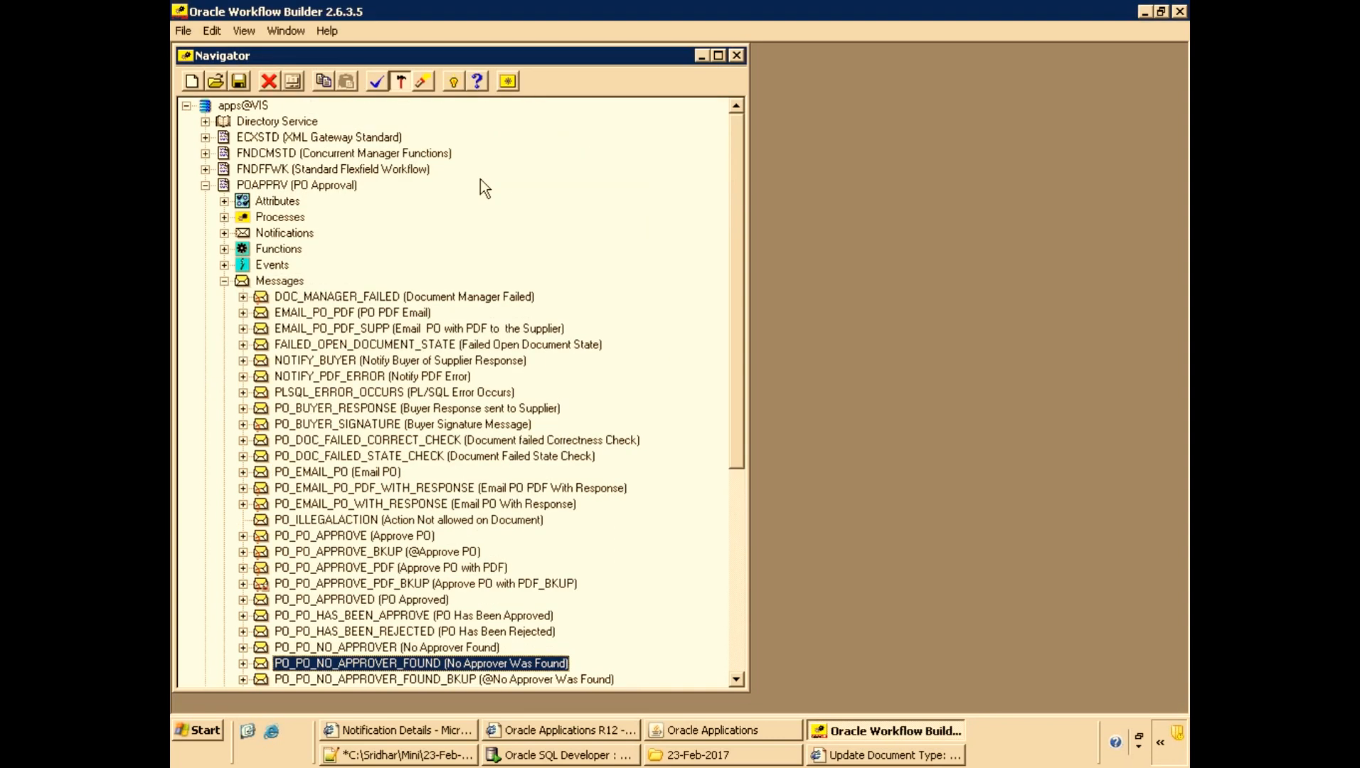
click(224, 281)
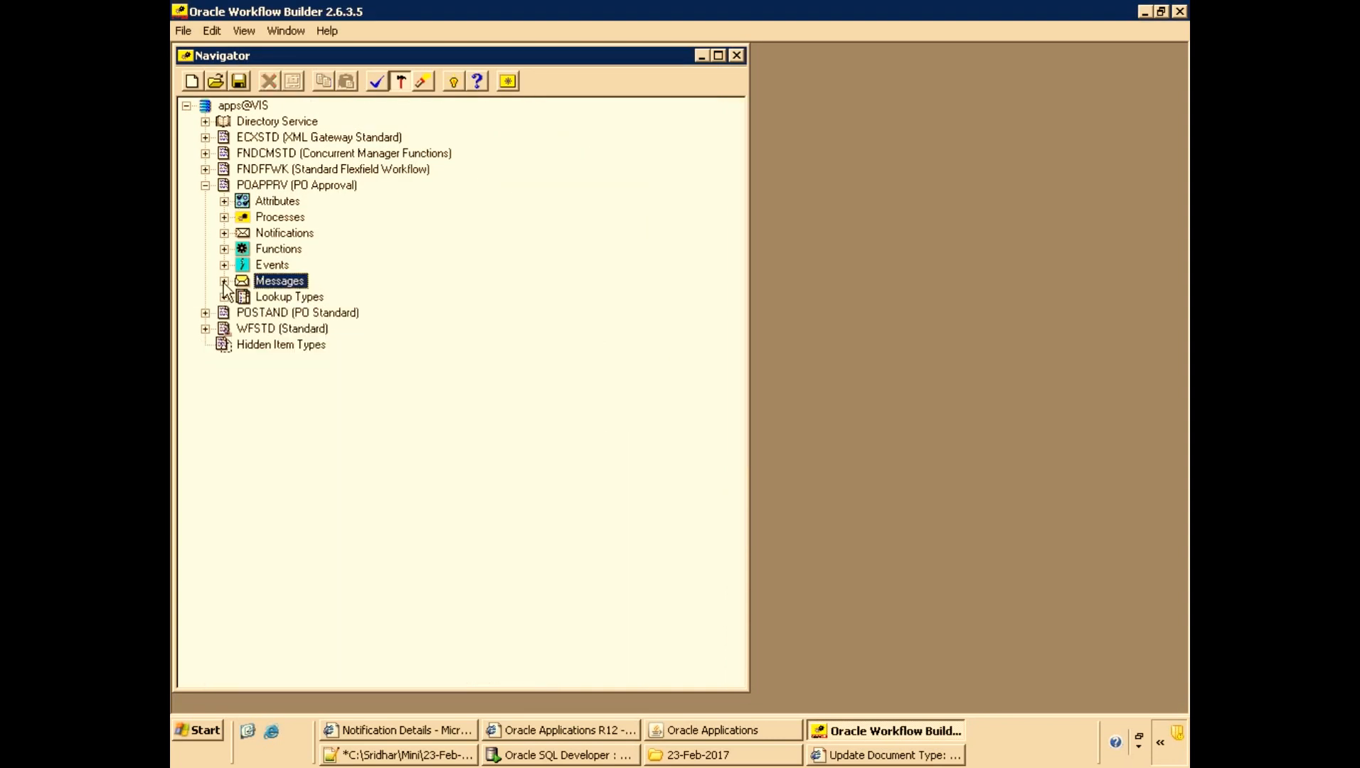
click(224, 202)
scroll(436, 332, down, 18)
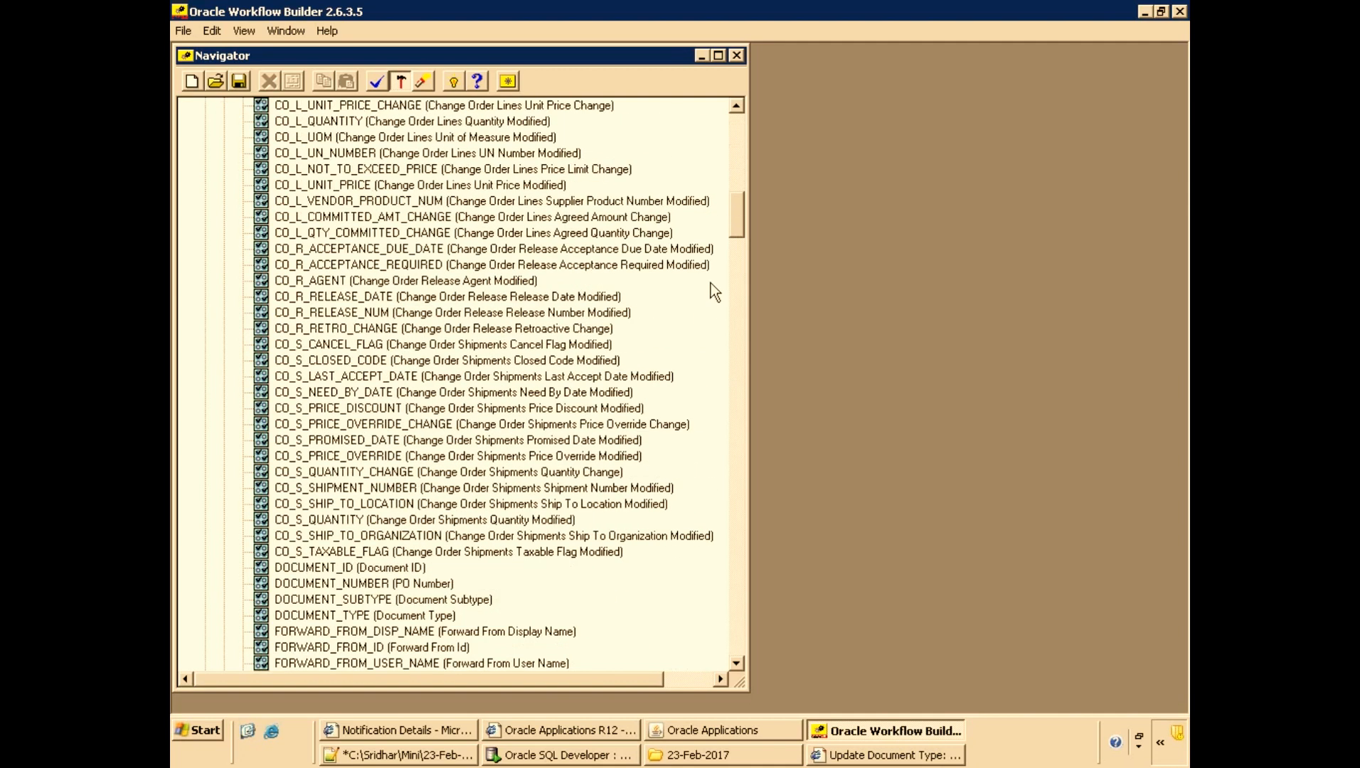
drag(733, 219, 719, 592)
scroll(717, 619, down, 10)
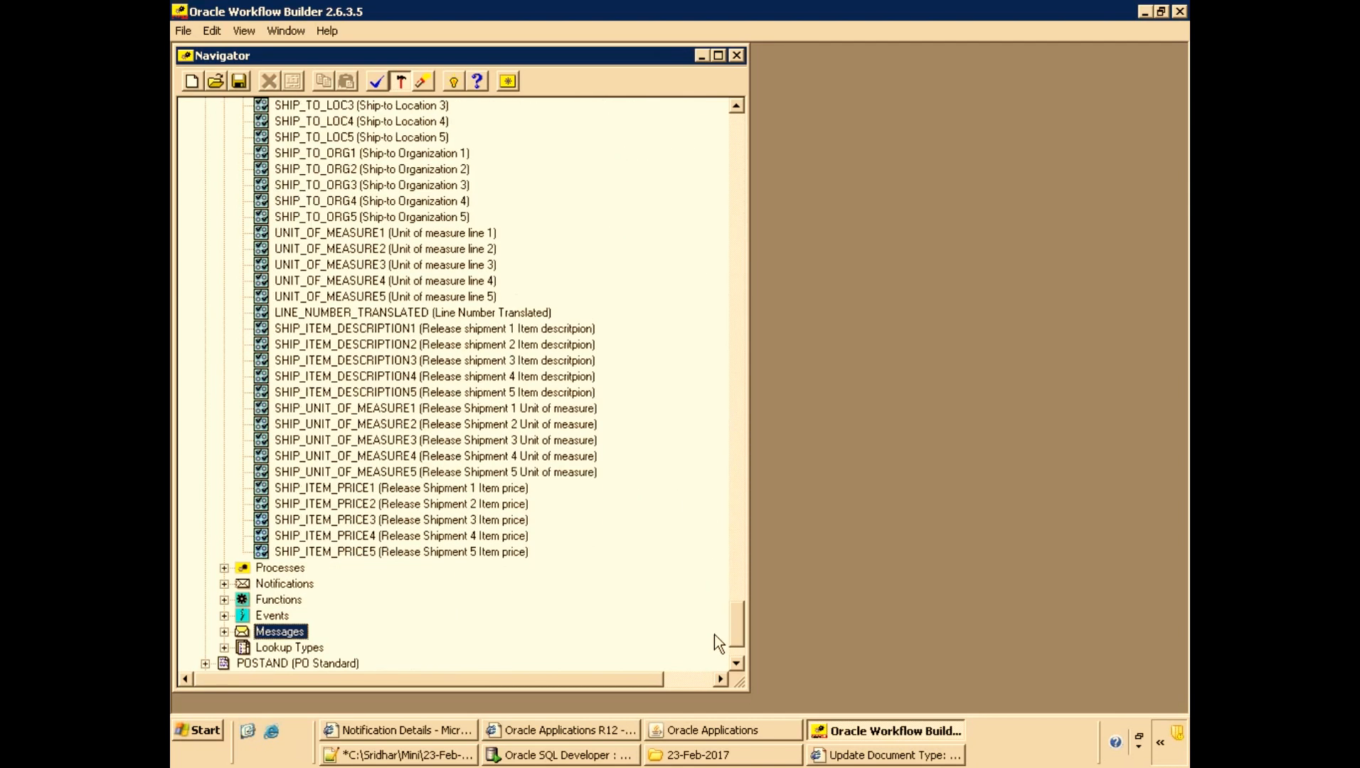
click(305, 200)
text(po)
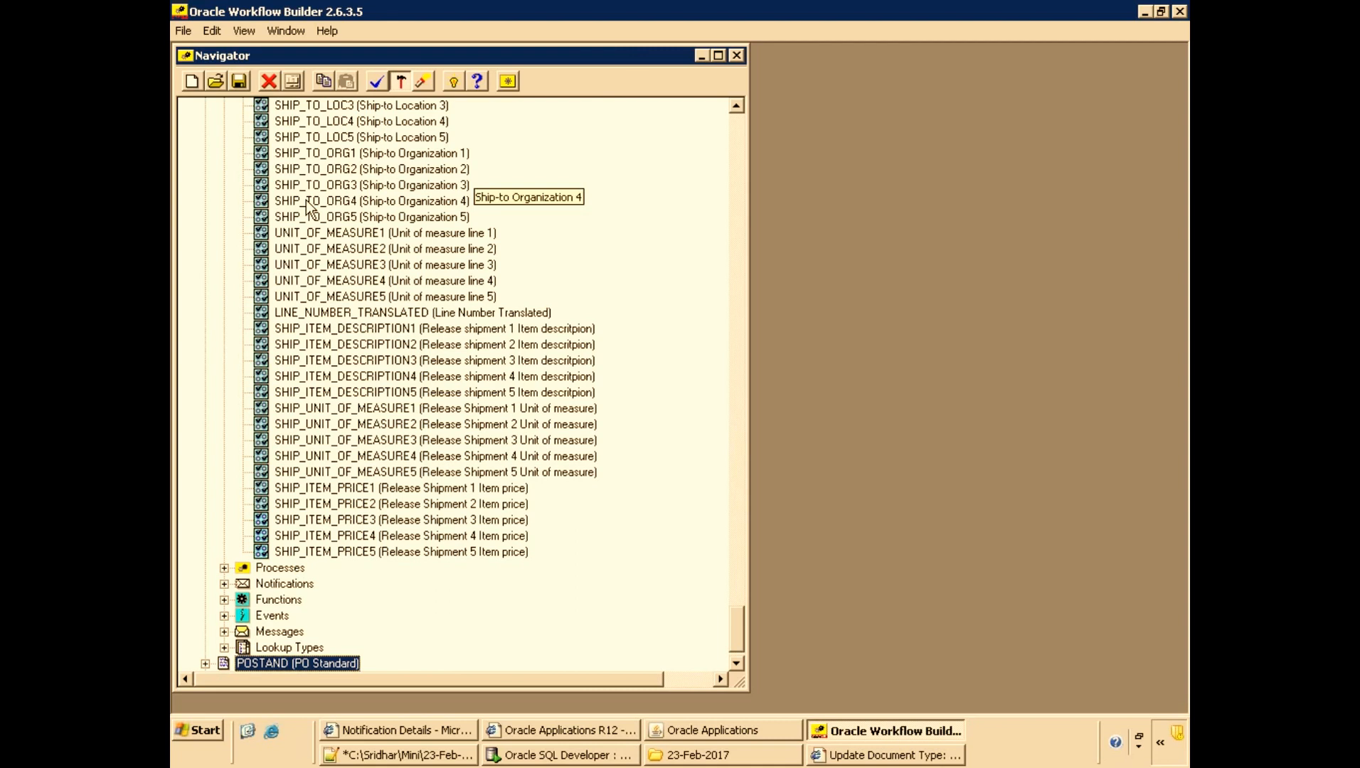
scroll(306, 199, up, 15)
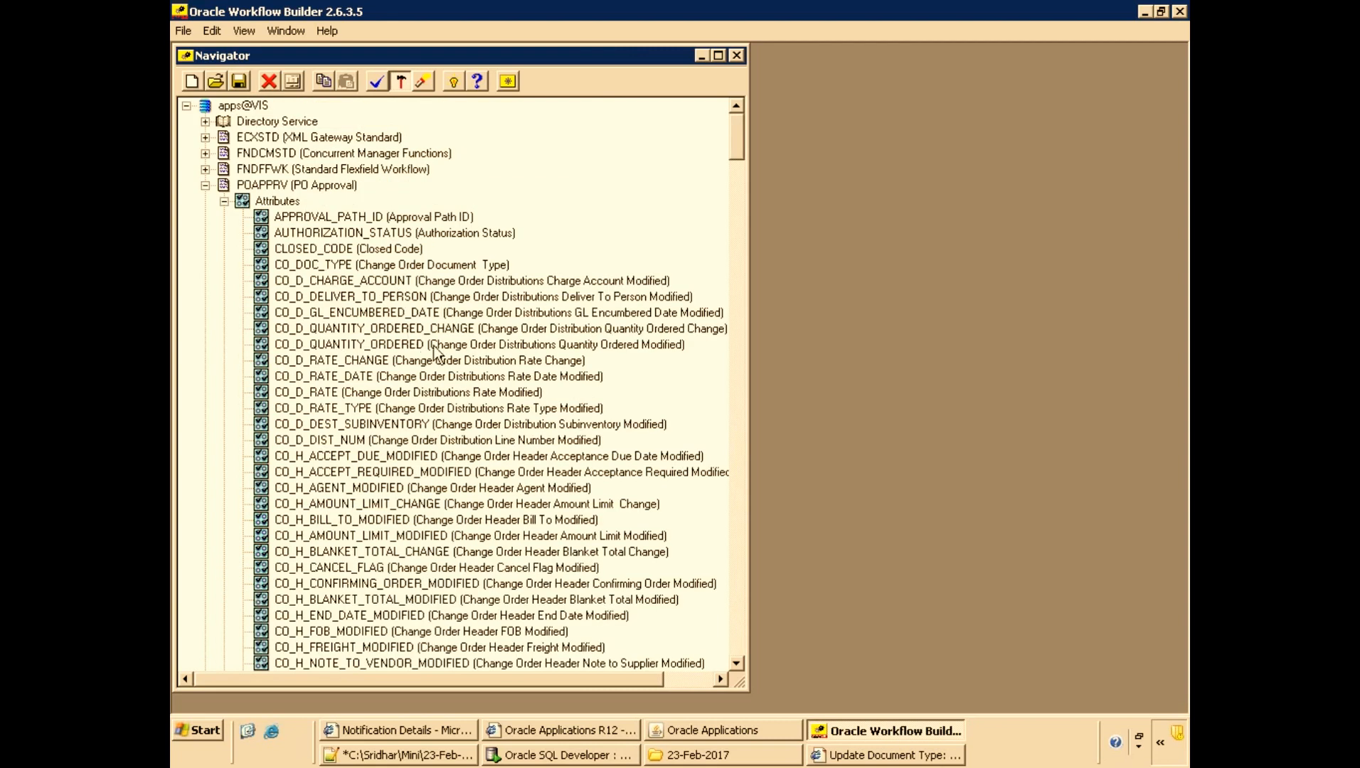
Search the XXMI_POAPPRV.wft file for the PO_LINES_DETAILS item attribute and examine its type.
click(722, 756)
drag(627, 167, 650, 393)
key(ctrl+f)
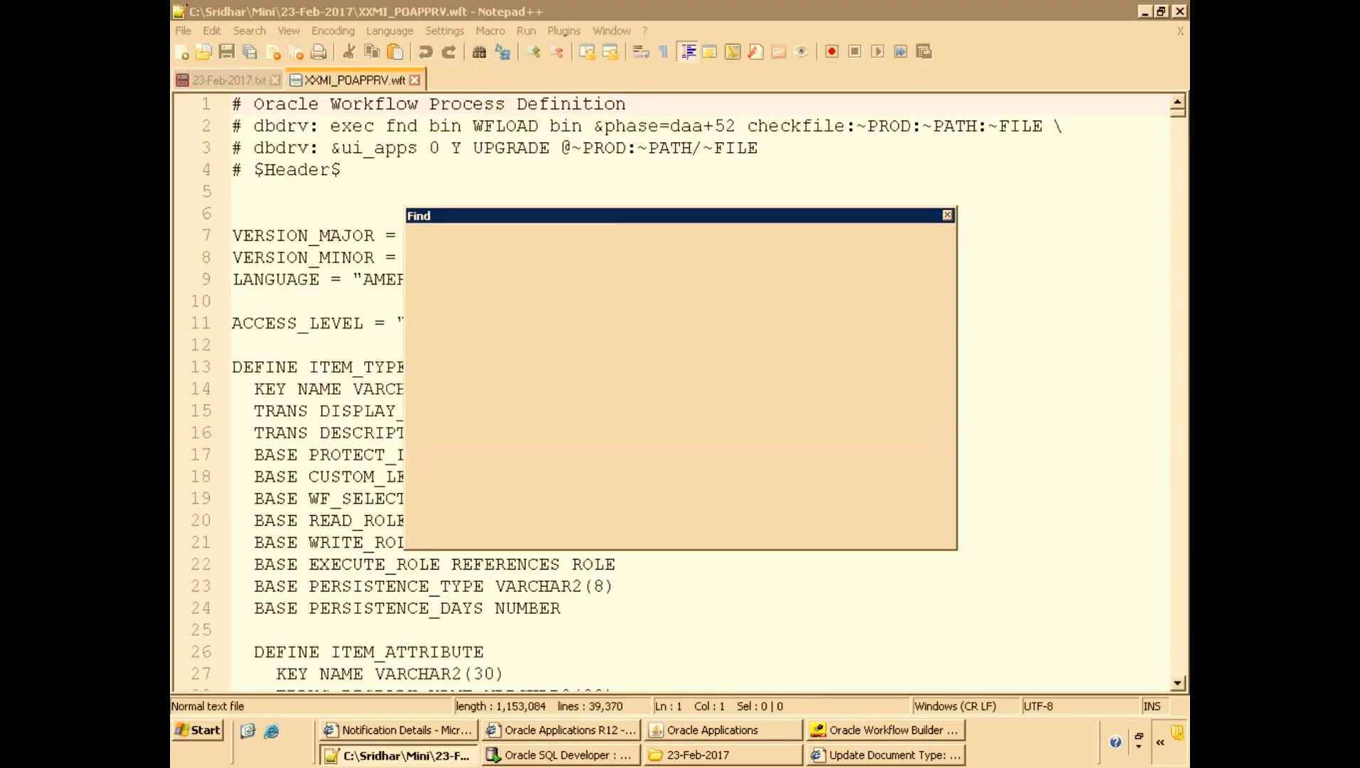
key(Return)
key(Escape)
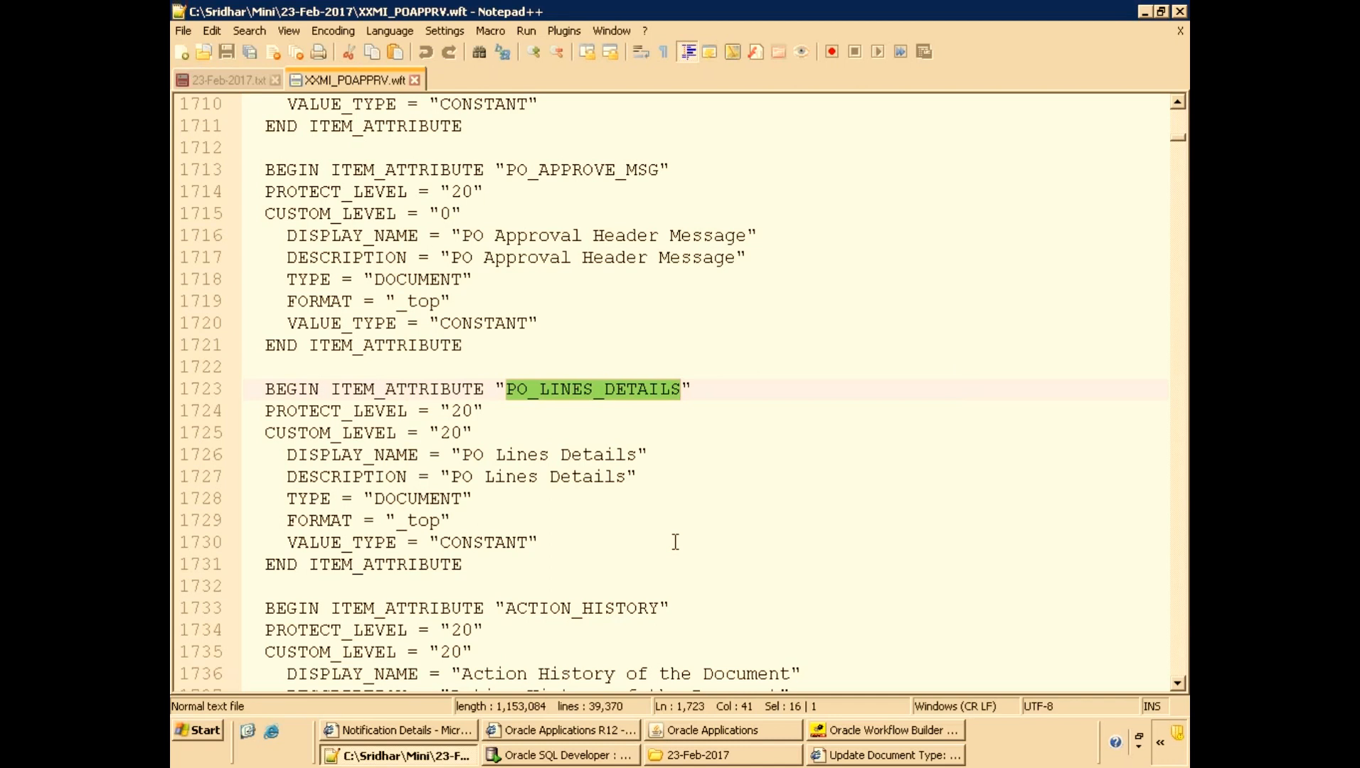
double_click(436, 499)
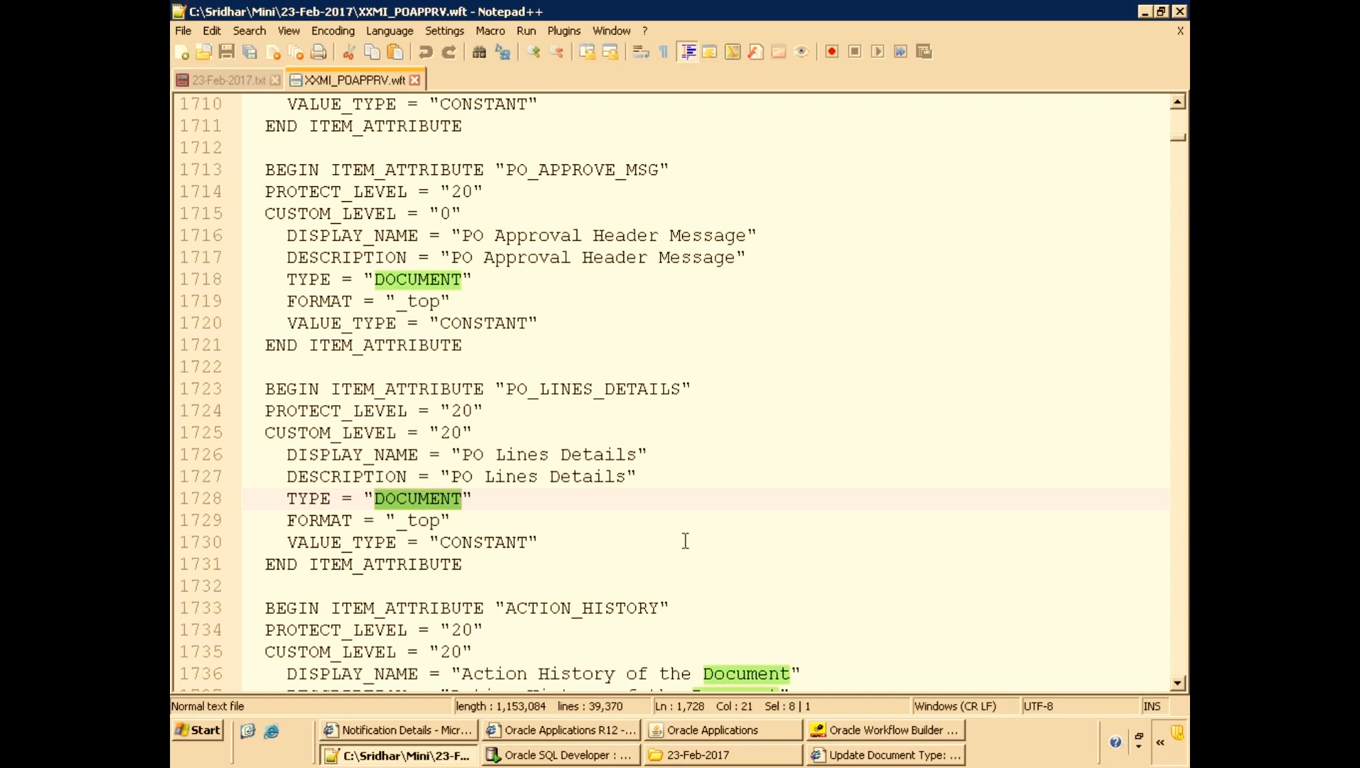
Examine the end of the PO_WF_PO_NOTIFICATION package body.
click(569, 756)
click(285, 92)
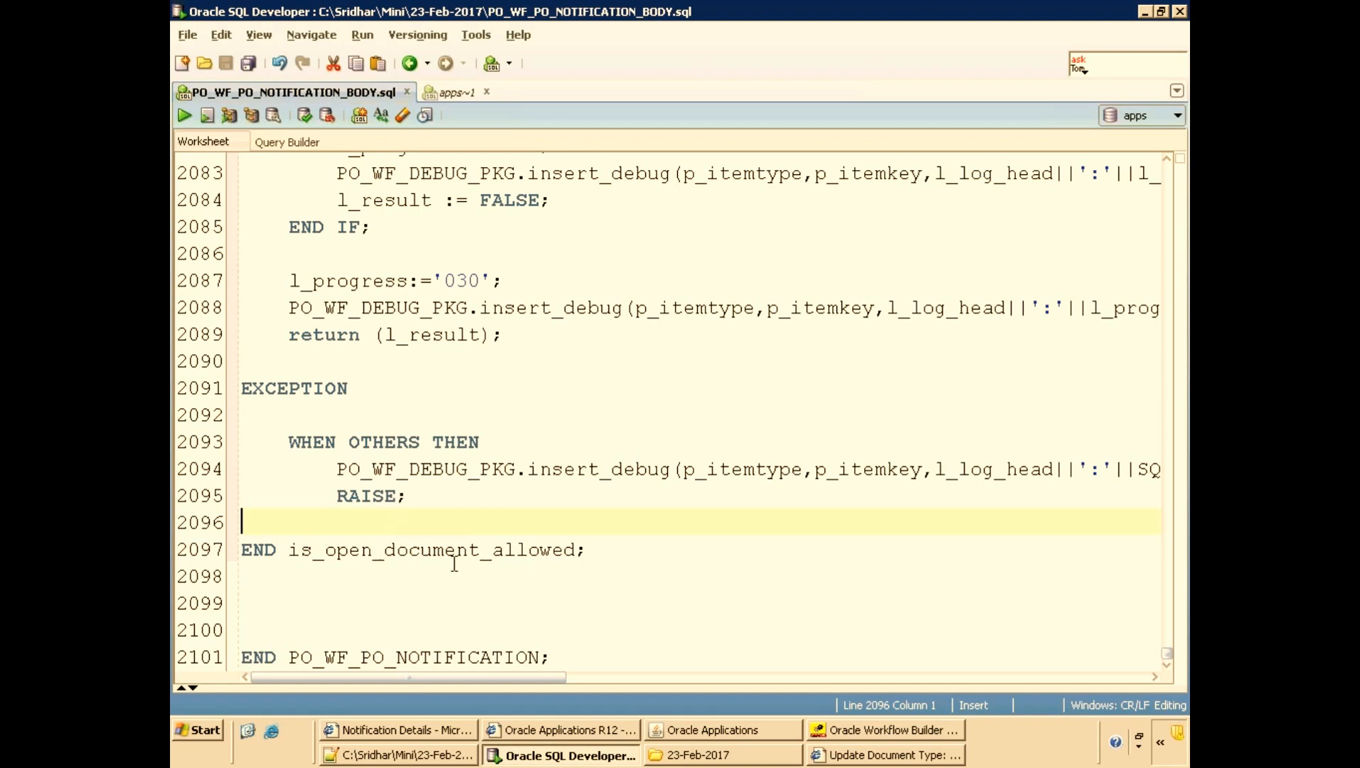
double_click(402, 656)
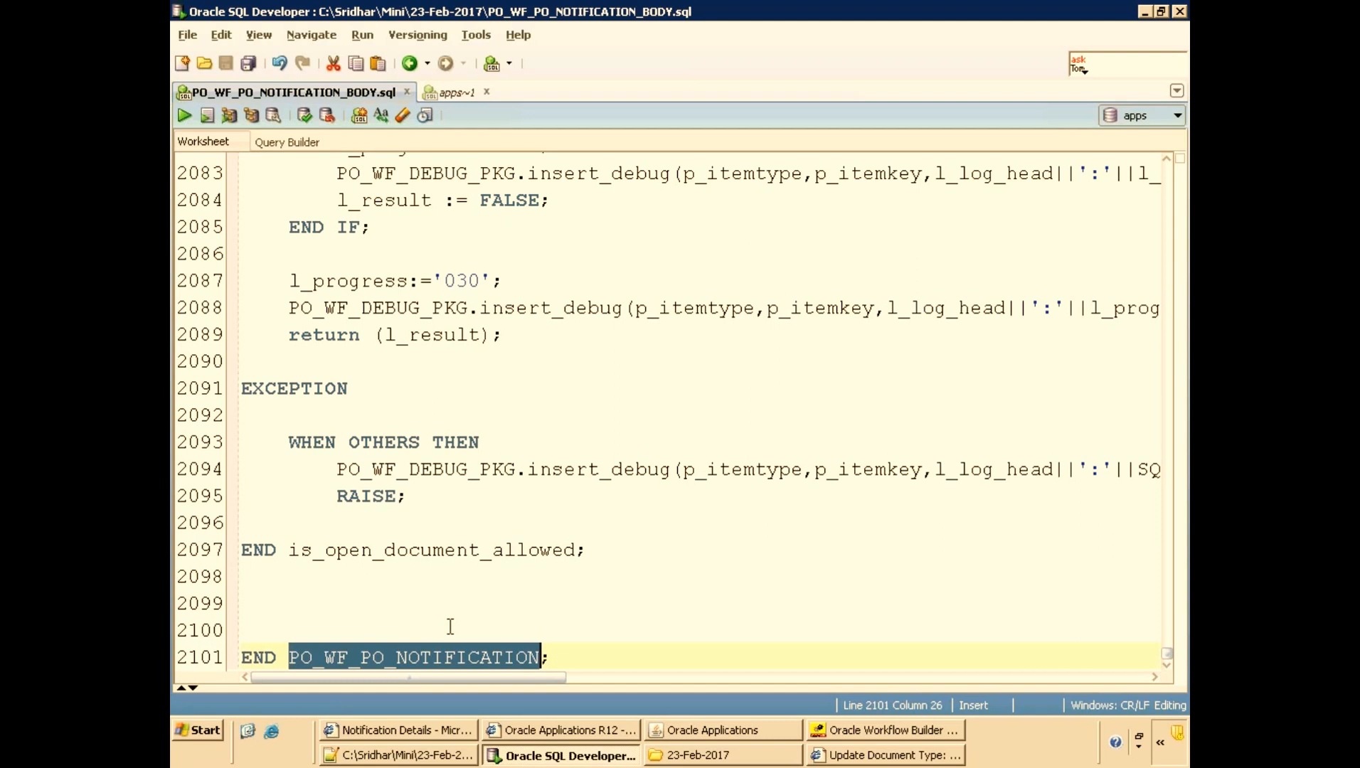
Step through the further occurrences of PO_LINES_DETAILS in the wft file, including its message attribute definition.
key(alt+Tab)
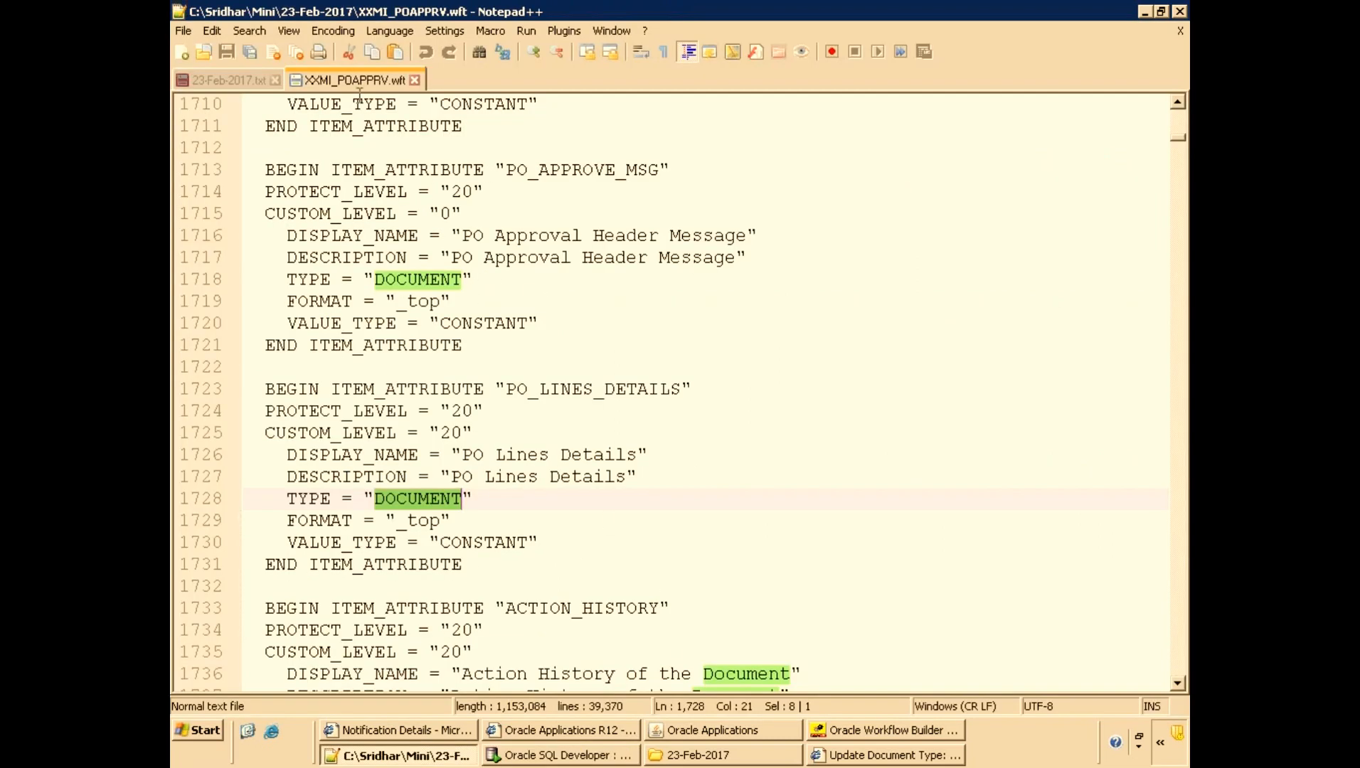
key(ctrl+f)
key(Return)
key(Escape)
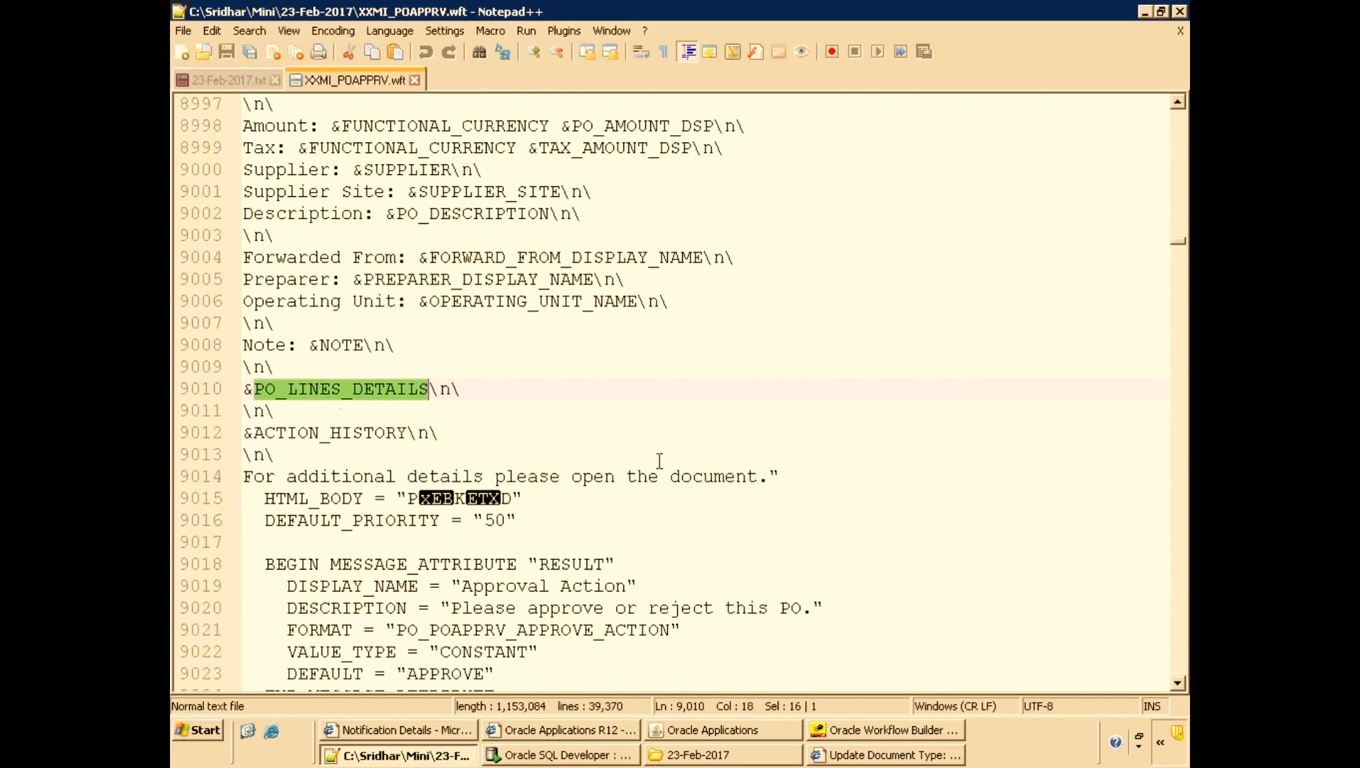
key(F3)
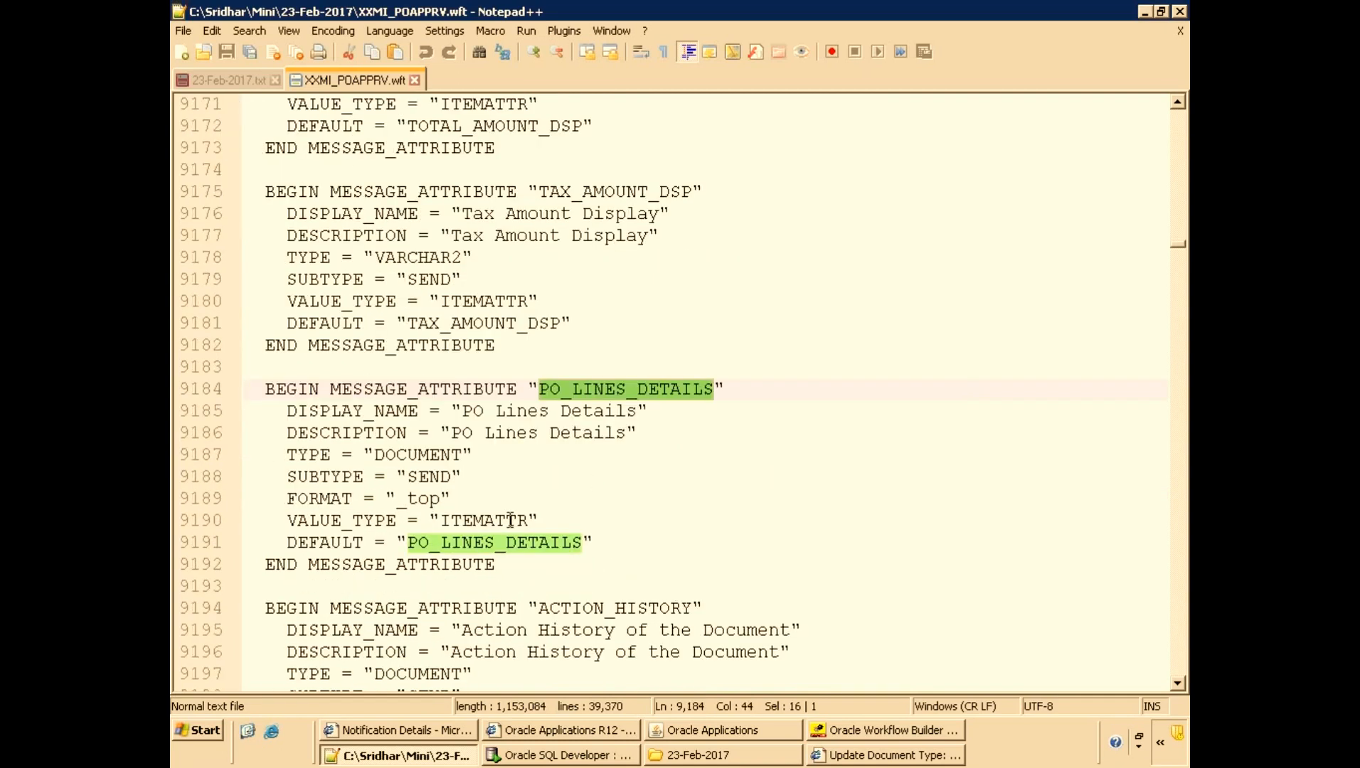
key(F3)
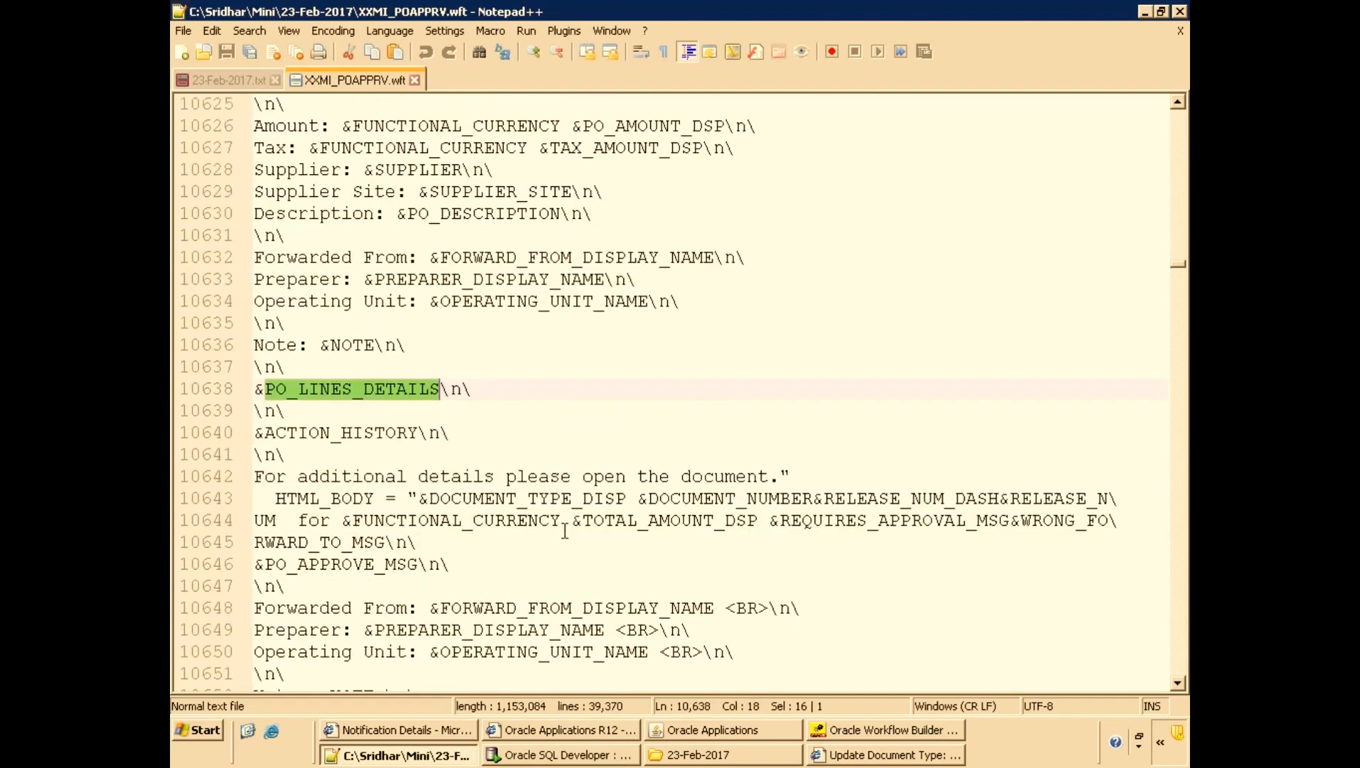
key(F3)
key(ctrl+c)
key(F3)
key(F3)
scroll(542, 549, down, 3)
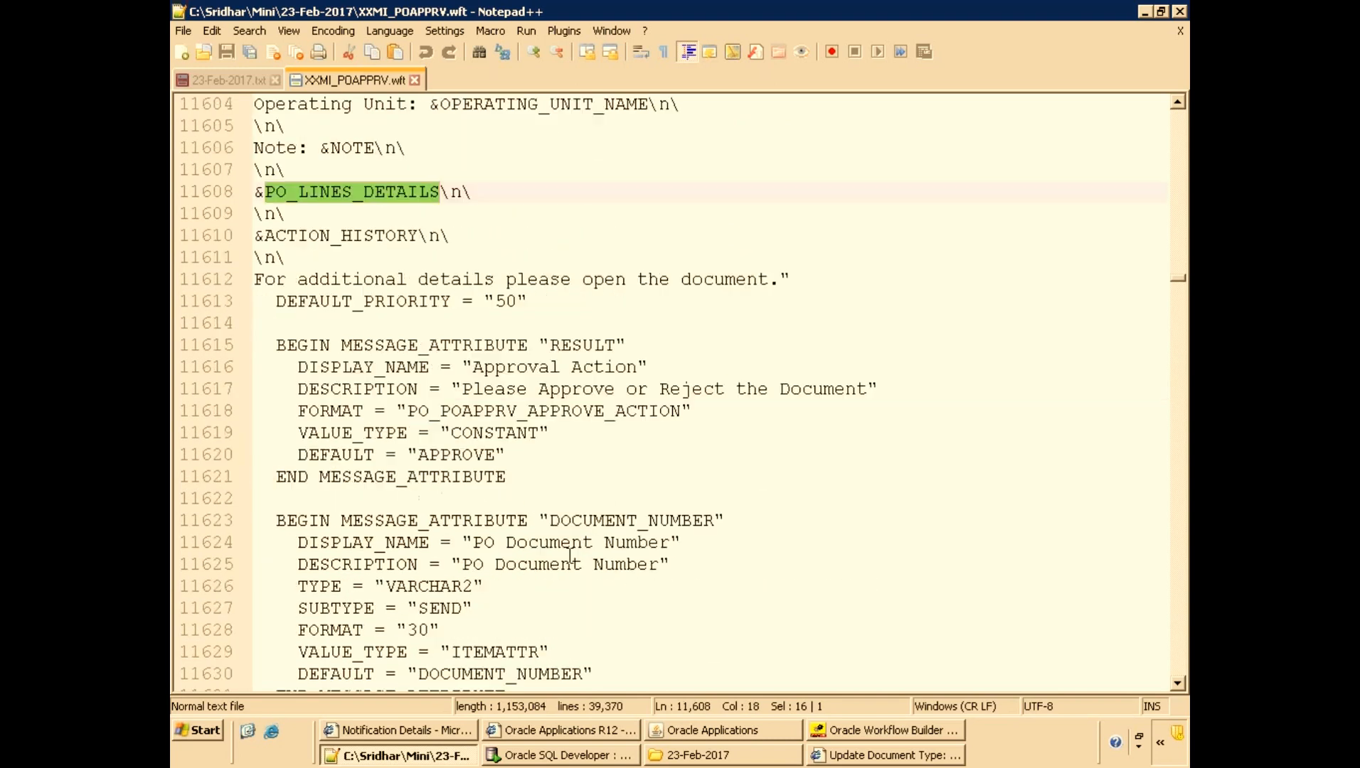
Search the package body for PO_LINES_DETAILS and examine the get_po_lines_details procedure and its po_line_csr cursor.
key(alt+Tab)
click(562, 470)
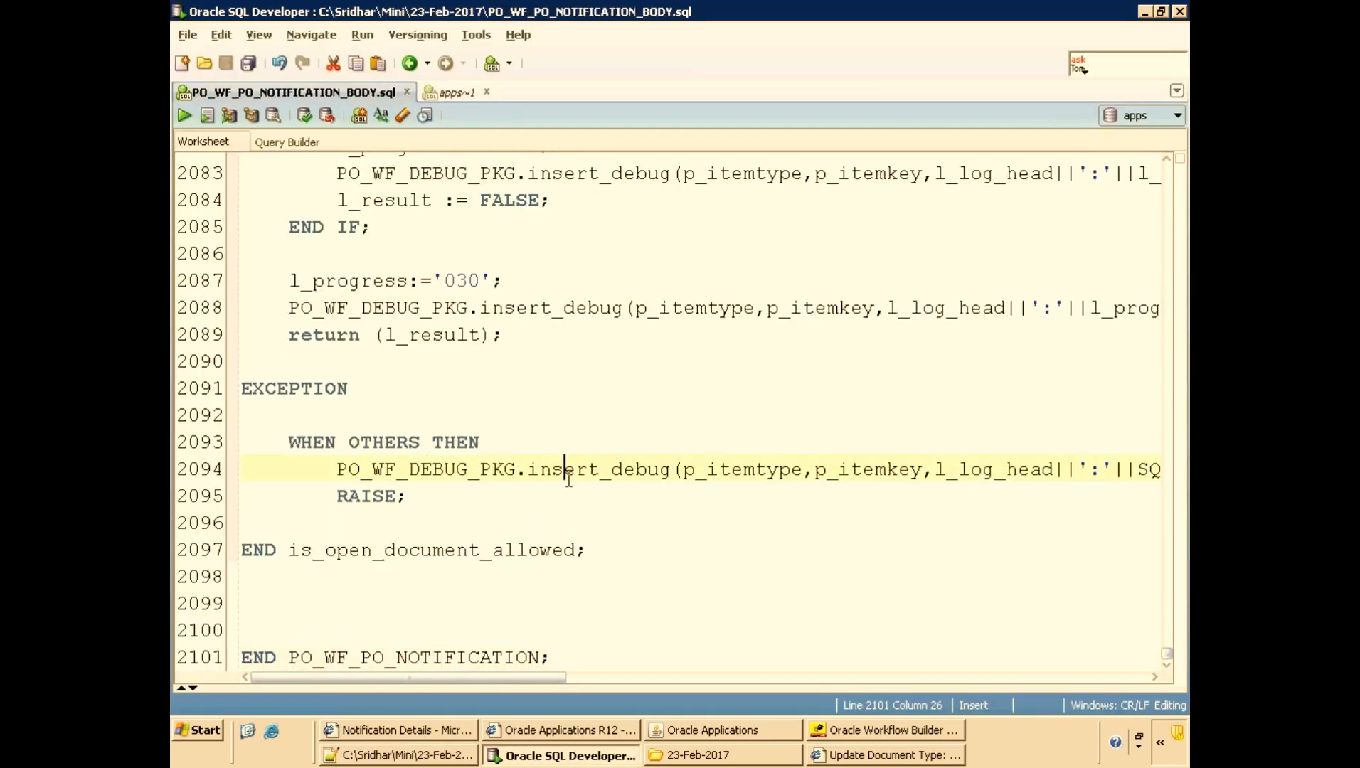
key(ctrl+Home)
key(ctrl+f)
key(ctrl+v)
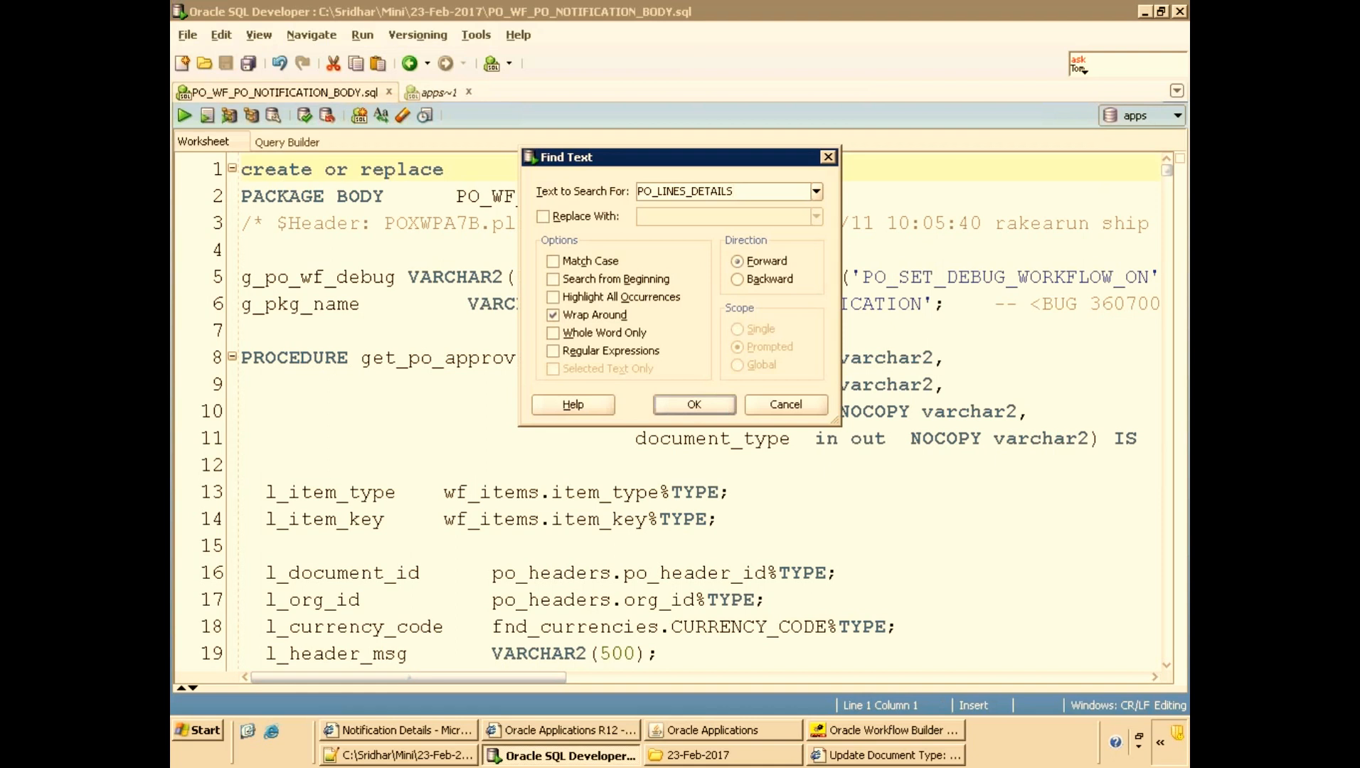
key(Return)
scroll(569, 449, down, 2)
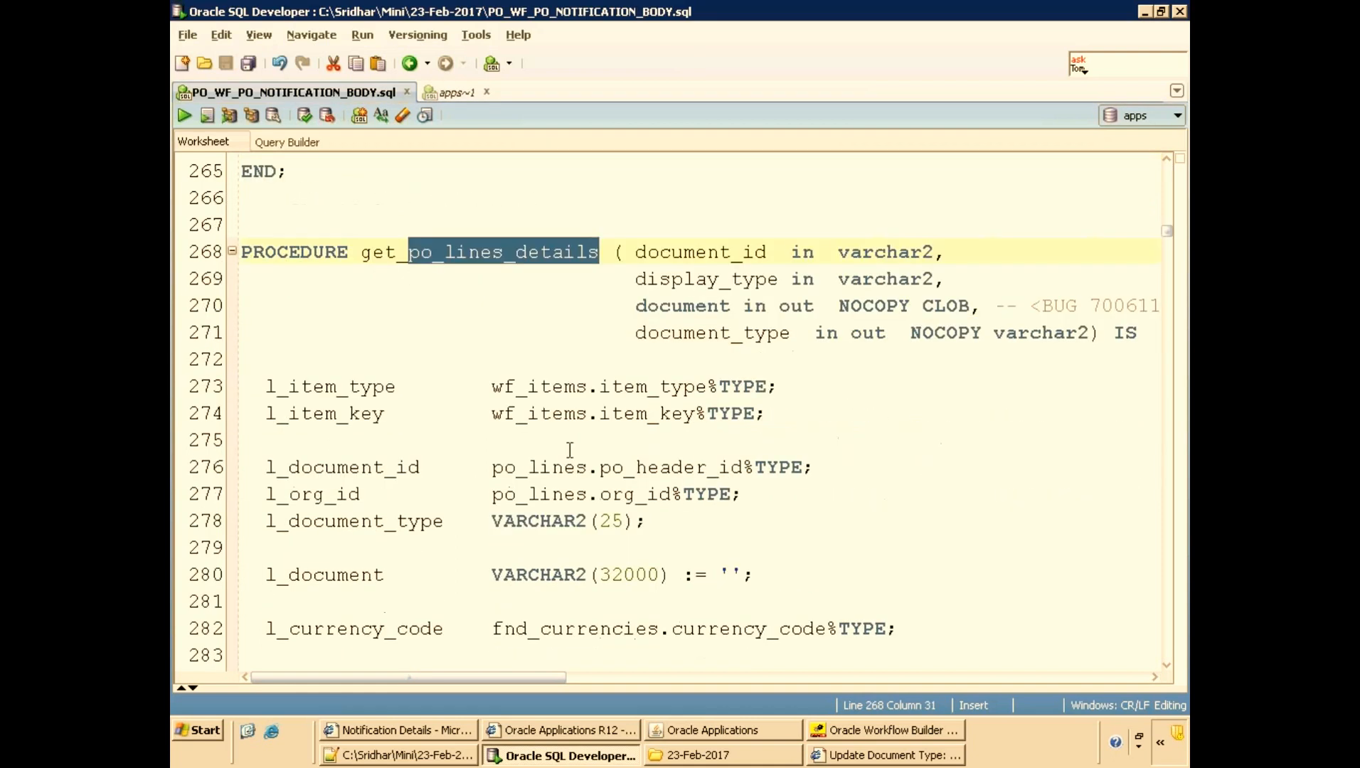
scroll(570, 449, down, 1)
scroll(534, 358, down, 1)
scroll(576, 425, down, 15)
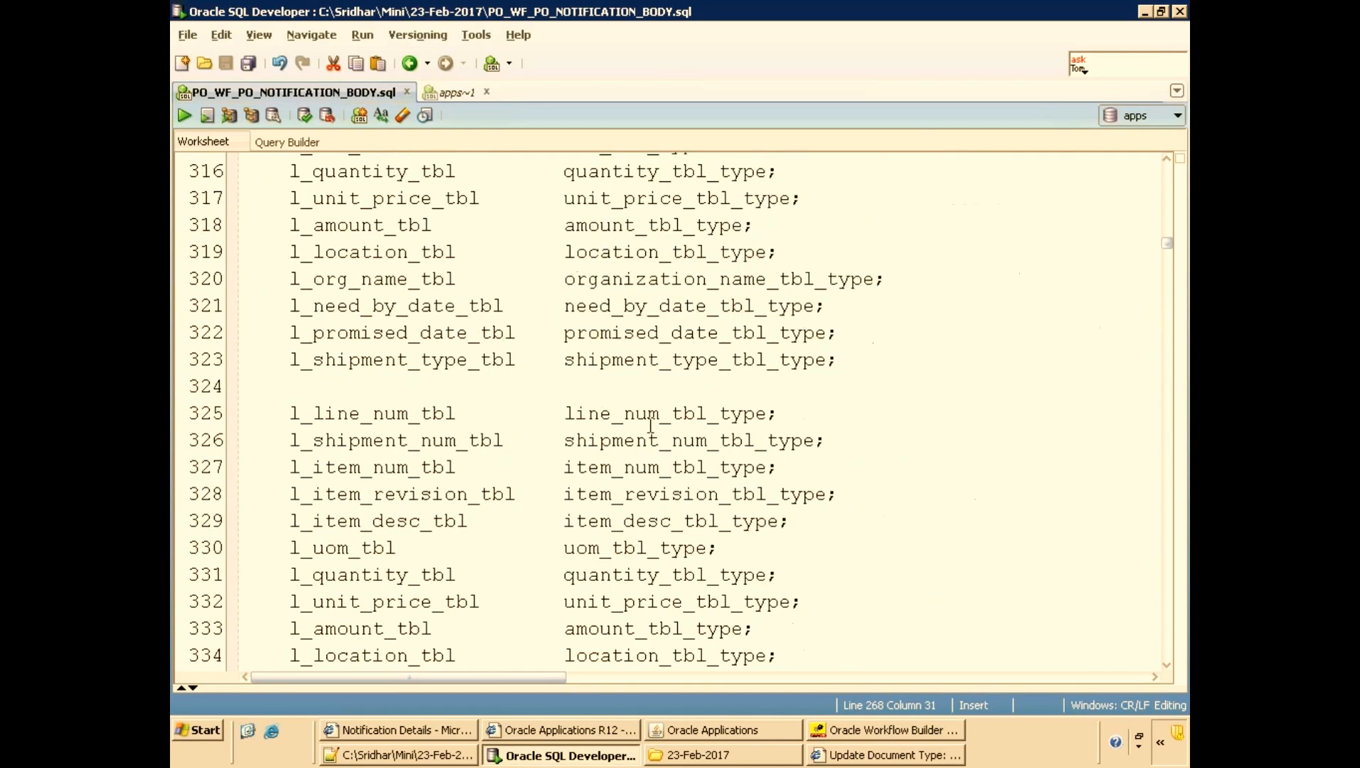
scroll(650, 426, down, 15)
scroll(542, 429, up, 1)
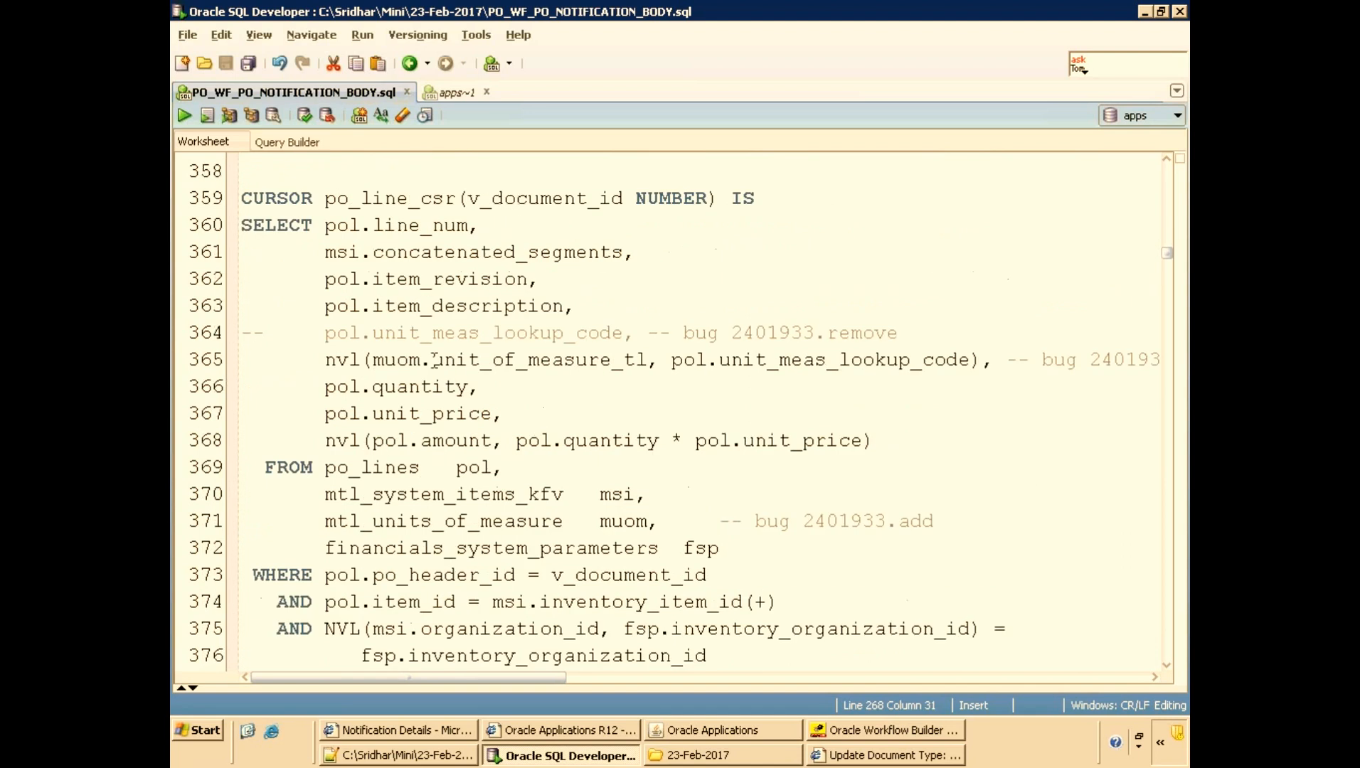
scroll(436, 359, up, 2)
double_click(359, 359)
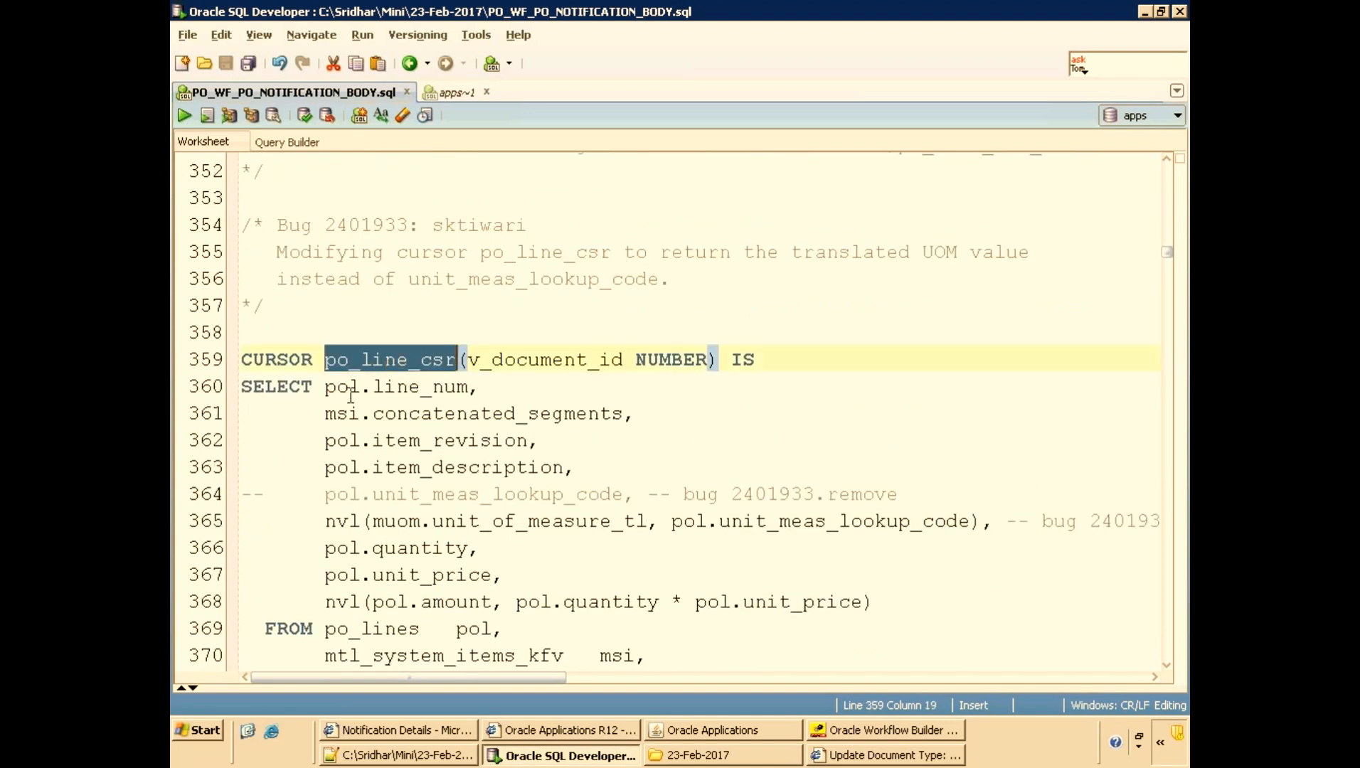
scroll(637, 440, down, 16)
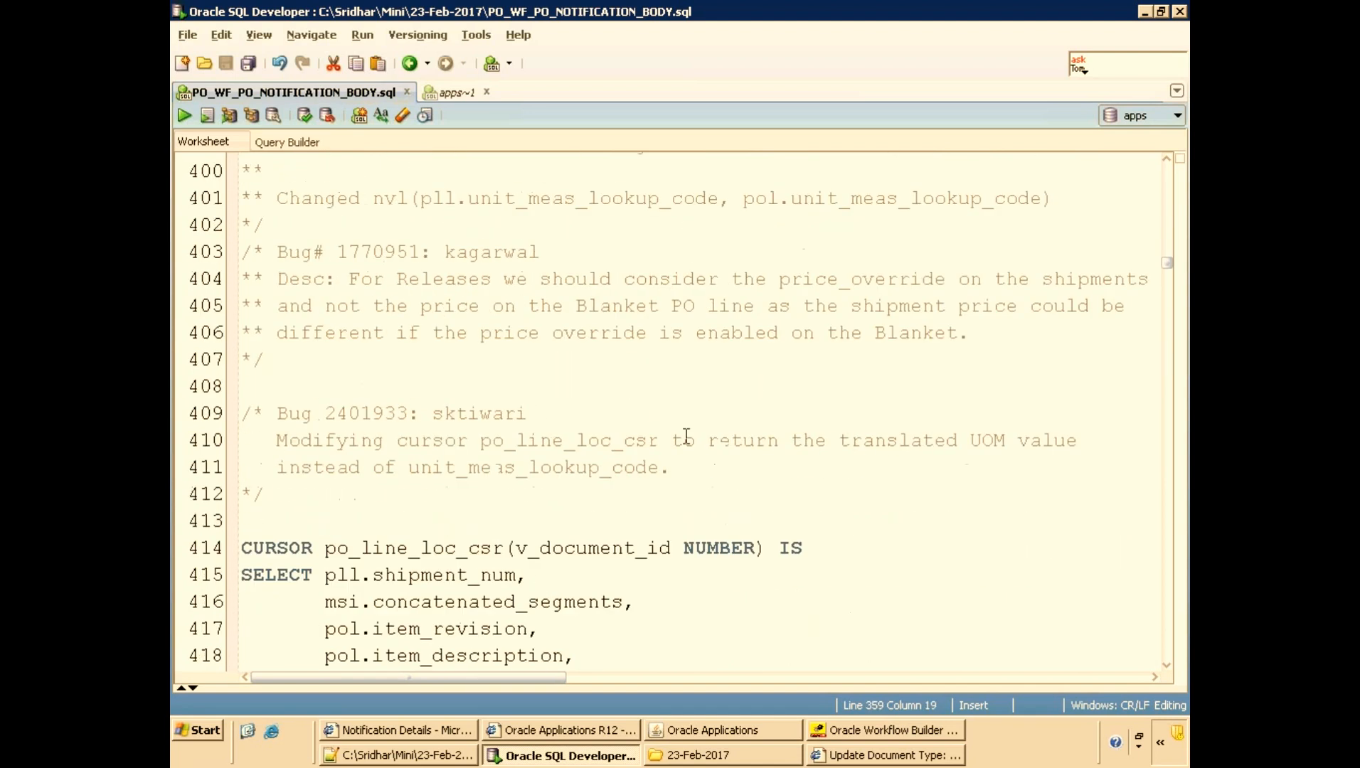
Copy the Custom Col Name column header from the notification and locate it in the package body.
click(429, 730)
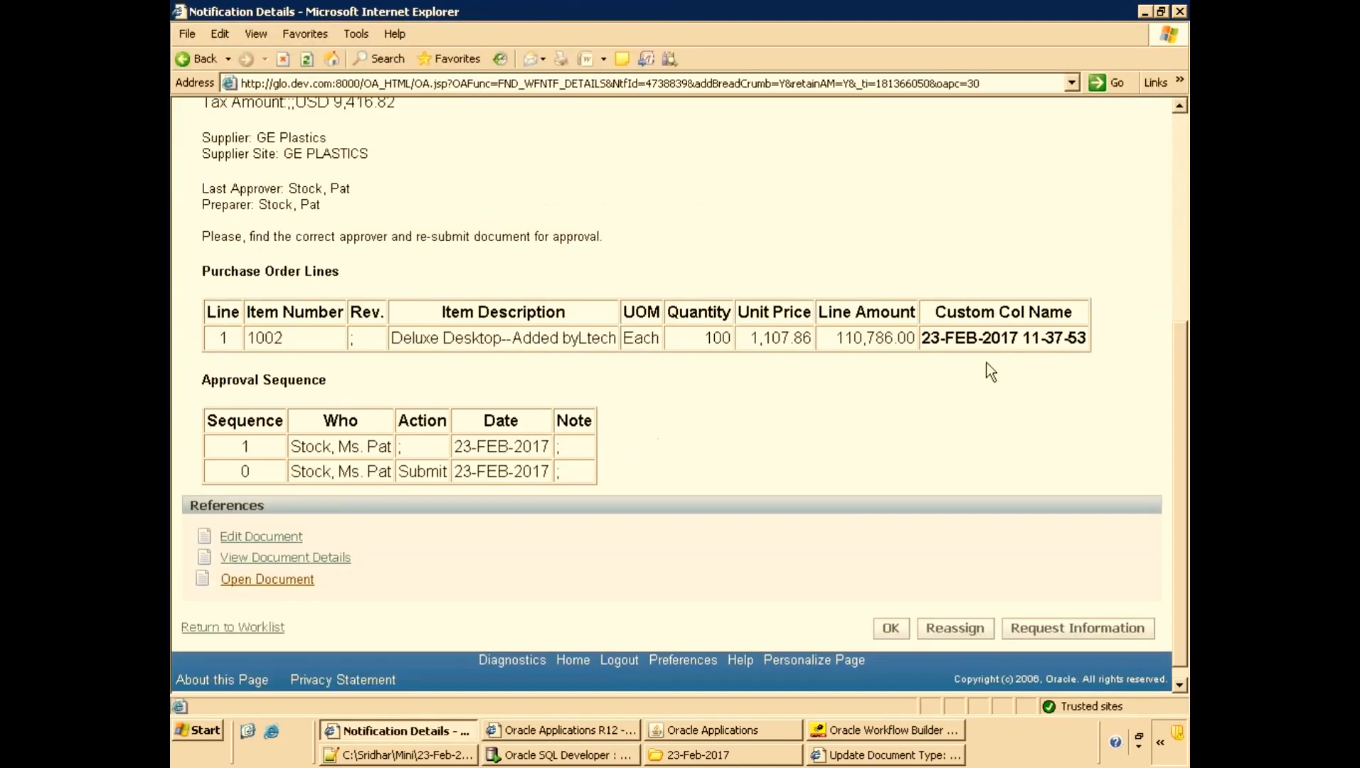
drag(1075, 316, 939, 319)
key(ctrl+c)
key(alt+Tab)
key(ctrl+f)
key(ctrl+v)
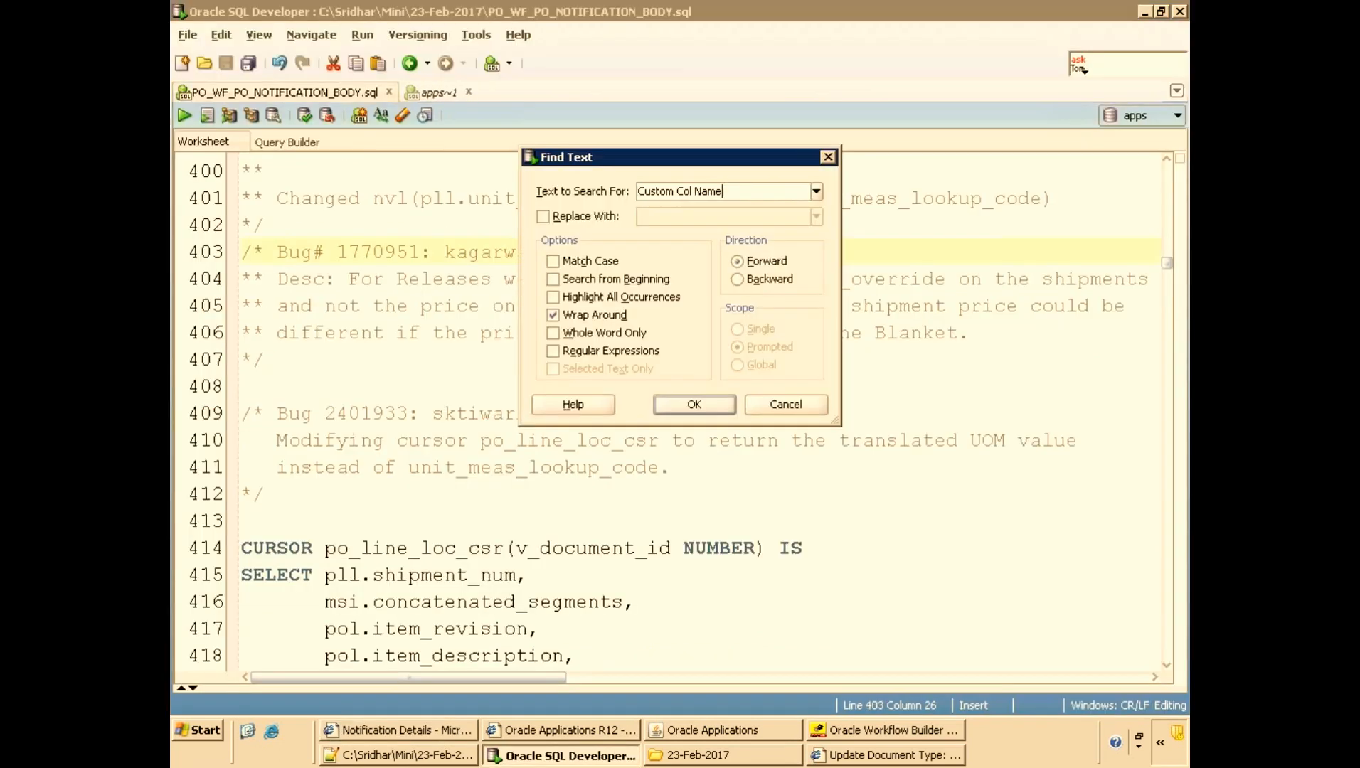
key(Return)
click(387, 677)
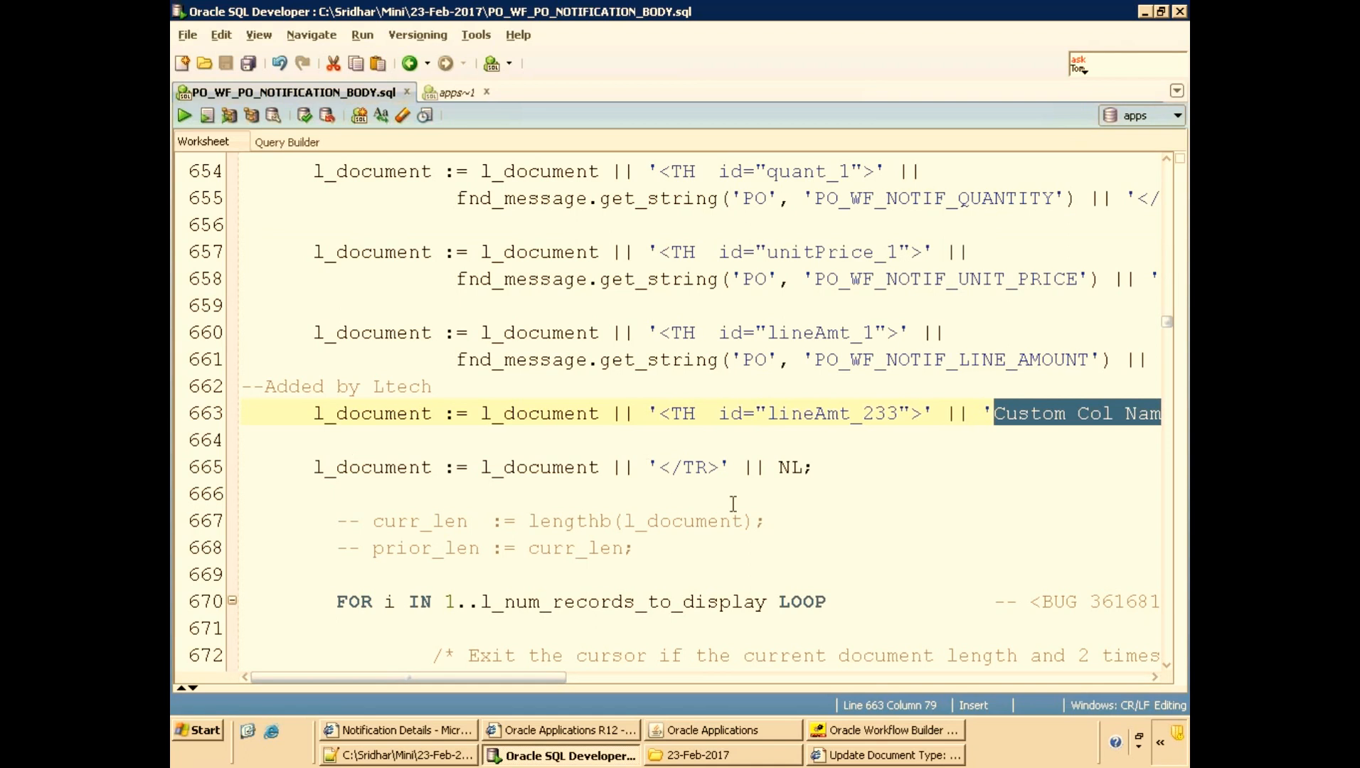
scroll(682, 497, up, 2)
scroll(768, 339, up, 2)
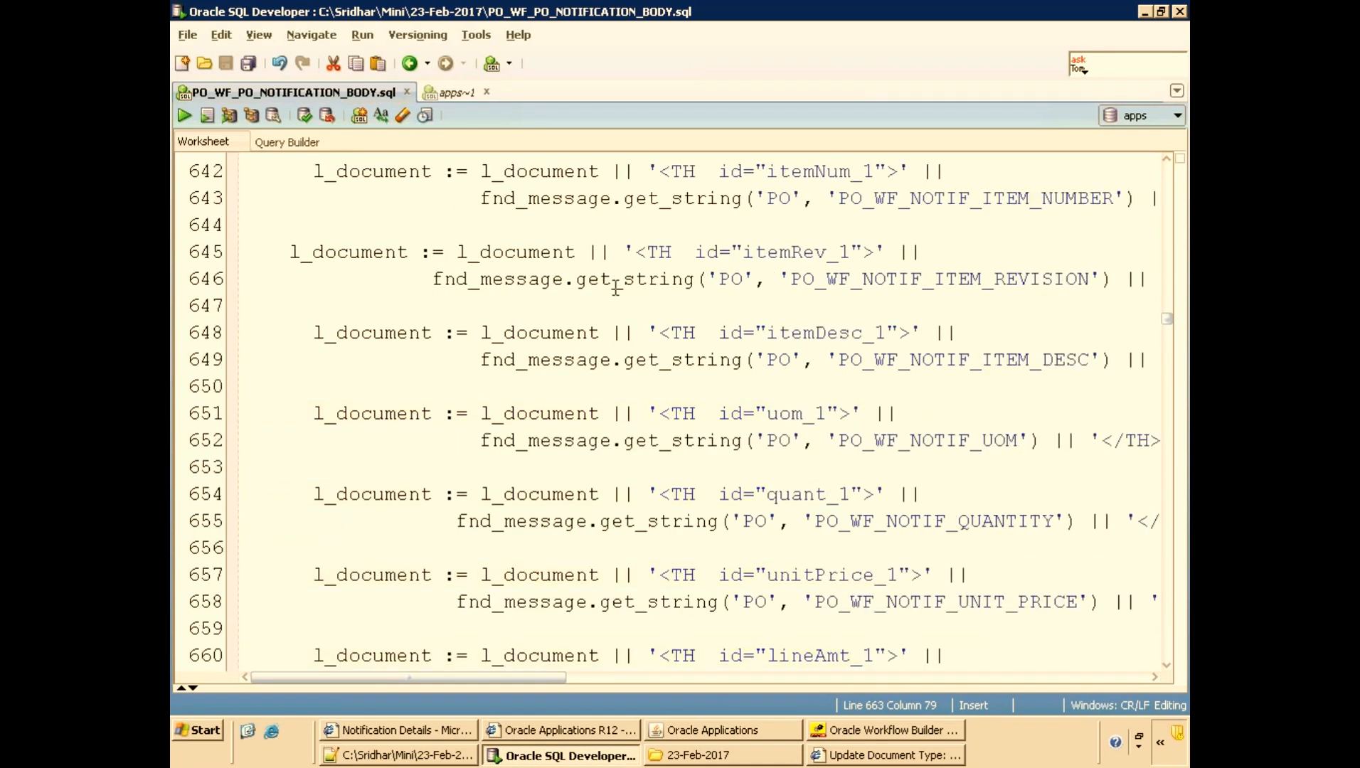
Add an HTML heading line to the 23-Feb-2017.txt notes.
click(430, 757)
click(245, 78)
click(436, 490)
key(Return)
key(Return)
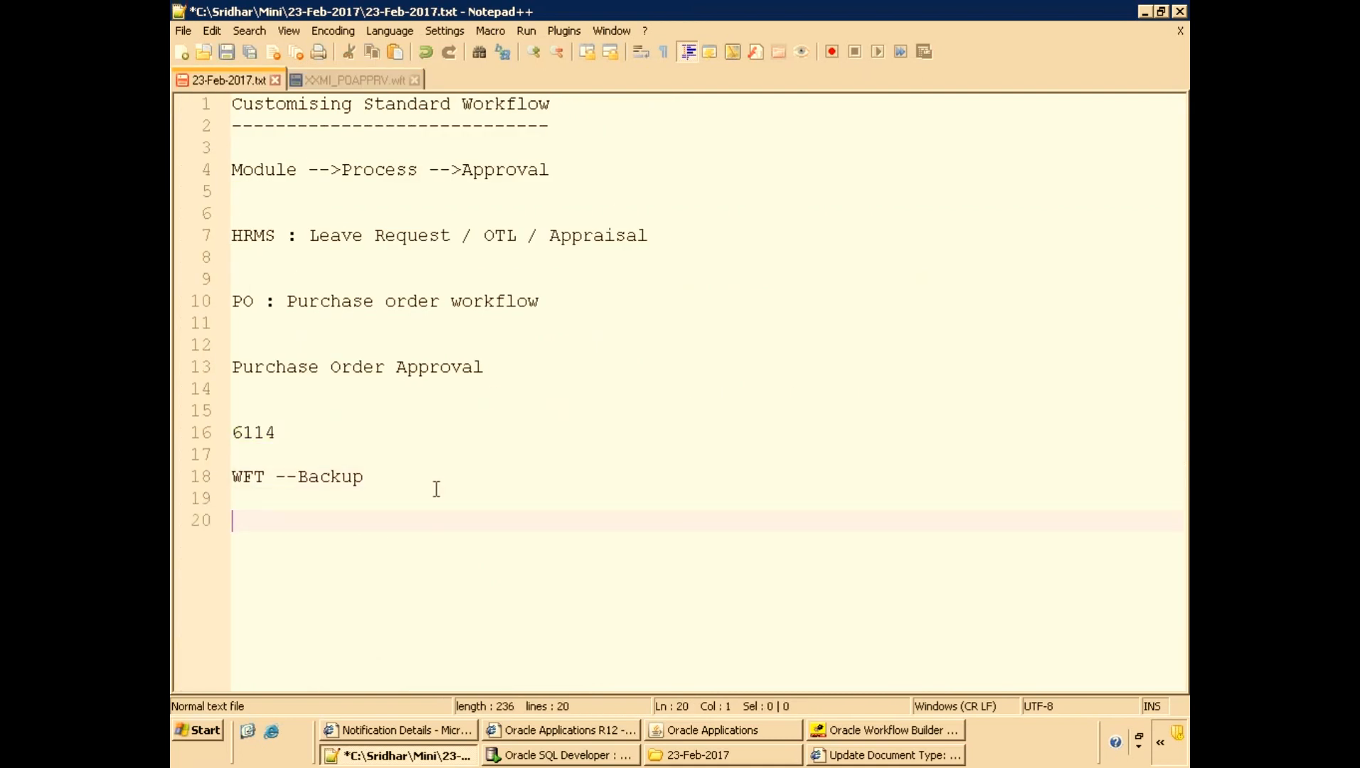
text(<)
key(BackSpace)
text(HTML)
key(Return)
key(Return)
Create a new file and save it on the Desktop as Test.html.
key(ctrl+n)
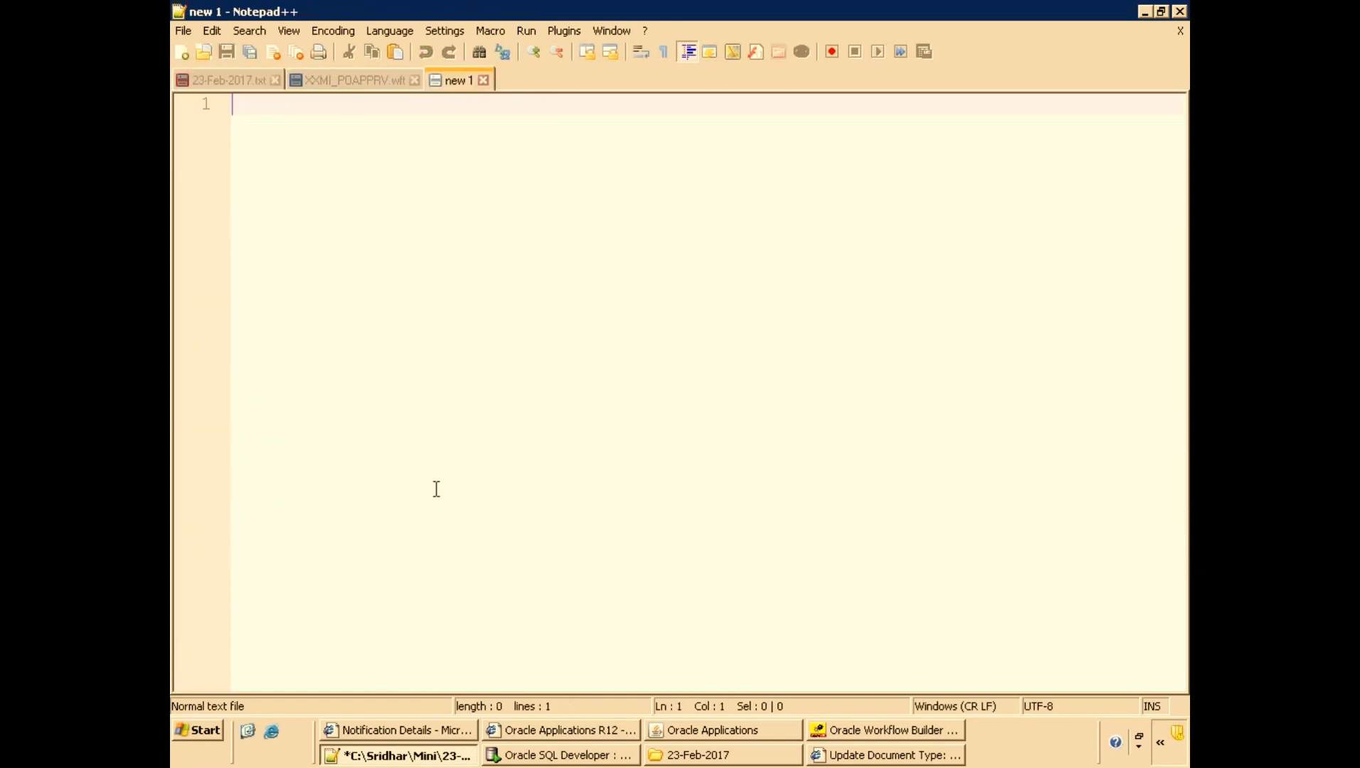
key(ctrl+s)
click(482, 337)
text(Test)
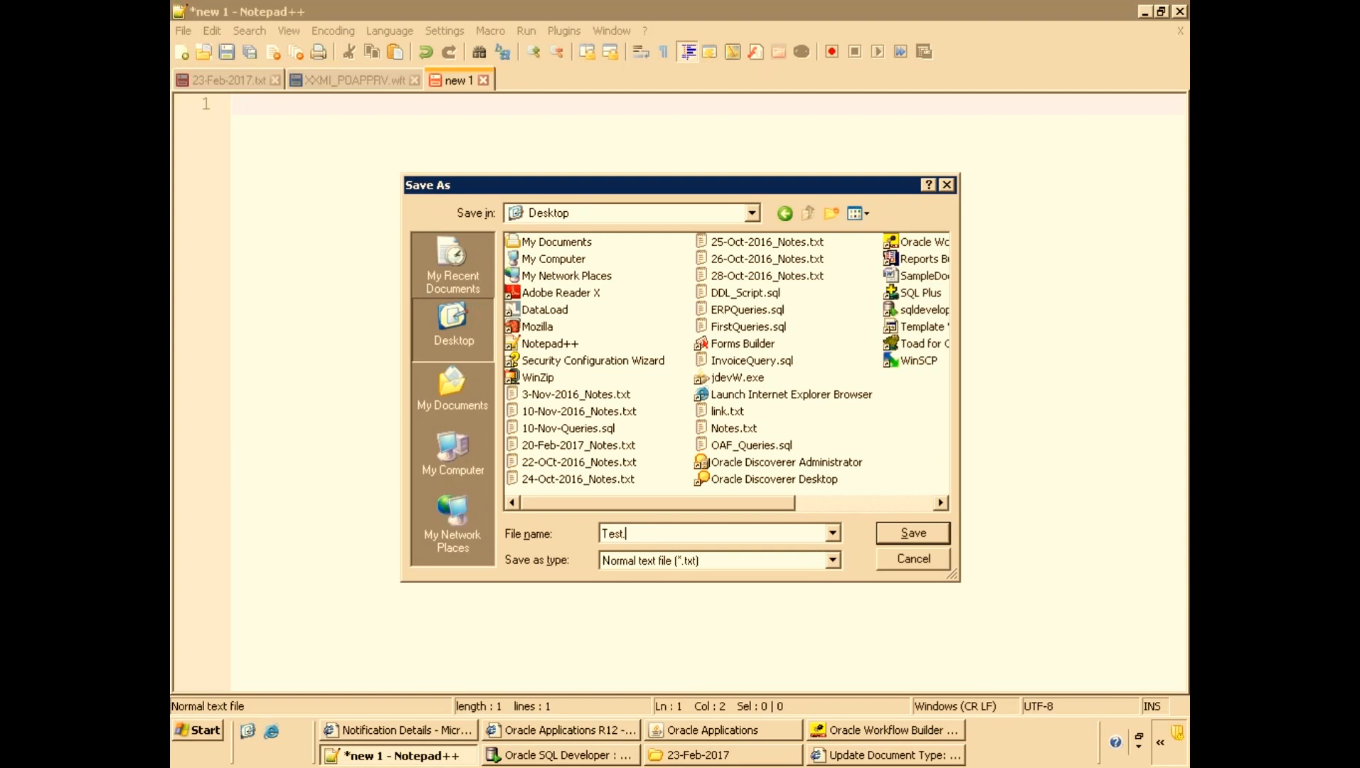
text(.html)
key(Return)
Start Test.html with opening HTML, BODY, TABLE and TH tags.
text(<HTML>)
key(Return)
key(Return)
text(<BOY)
key(BackSpace)
text(DY>)
key(Return)
key(Return)
text(<TABLE>)
key(Return)
text(<TH>)
key(Return)
Close the TH element and add a header cell reading col1 inside it.
text(<)
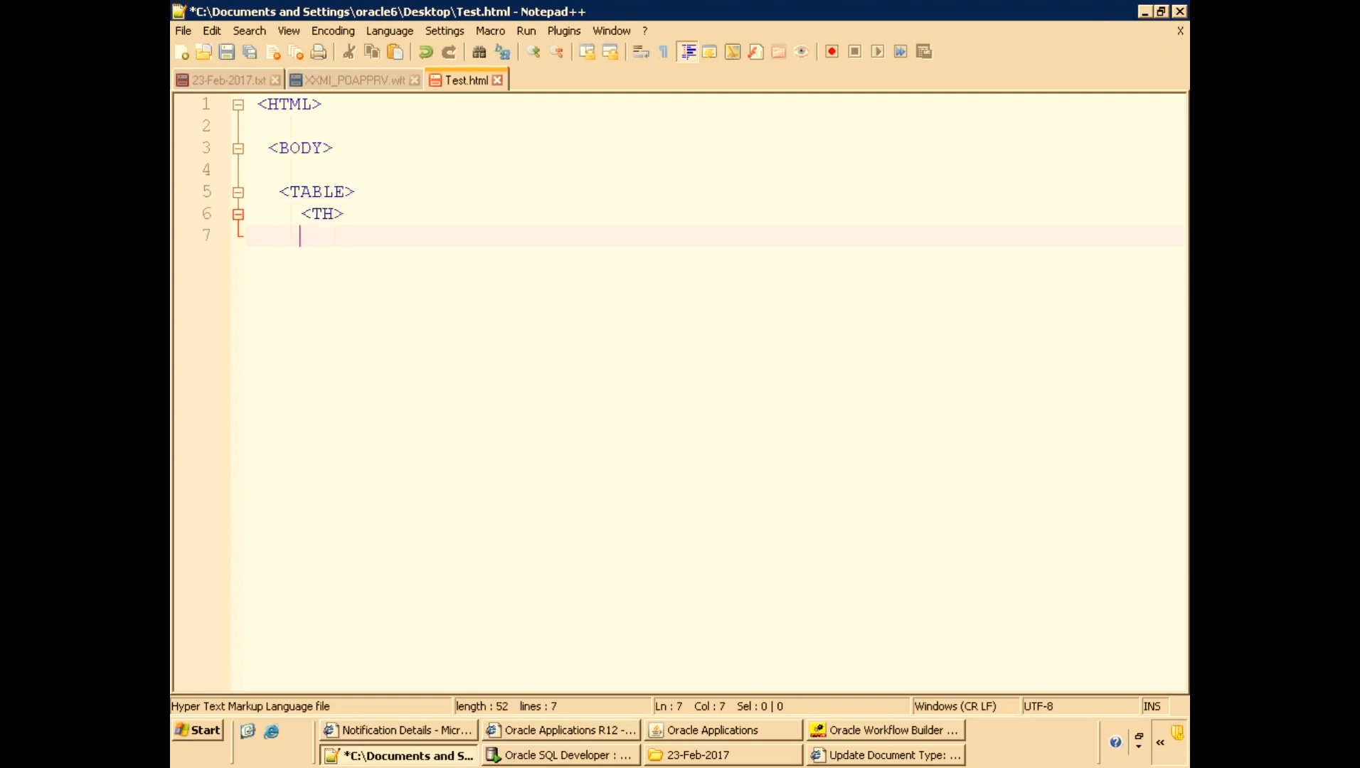
text(TH>)
key(Up)
key(Return)
key(Down)
text(/)
key(Up)
text(<)
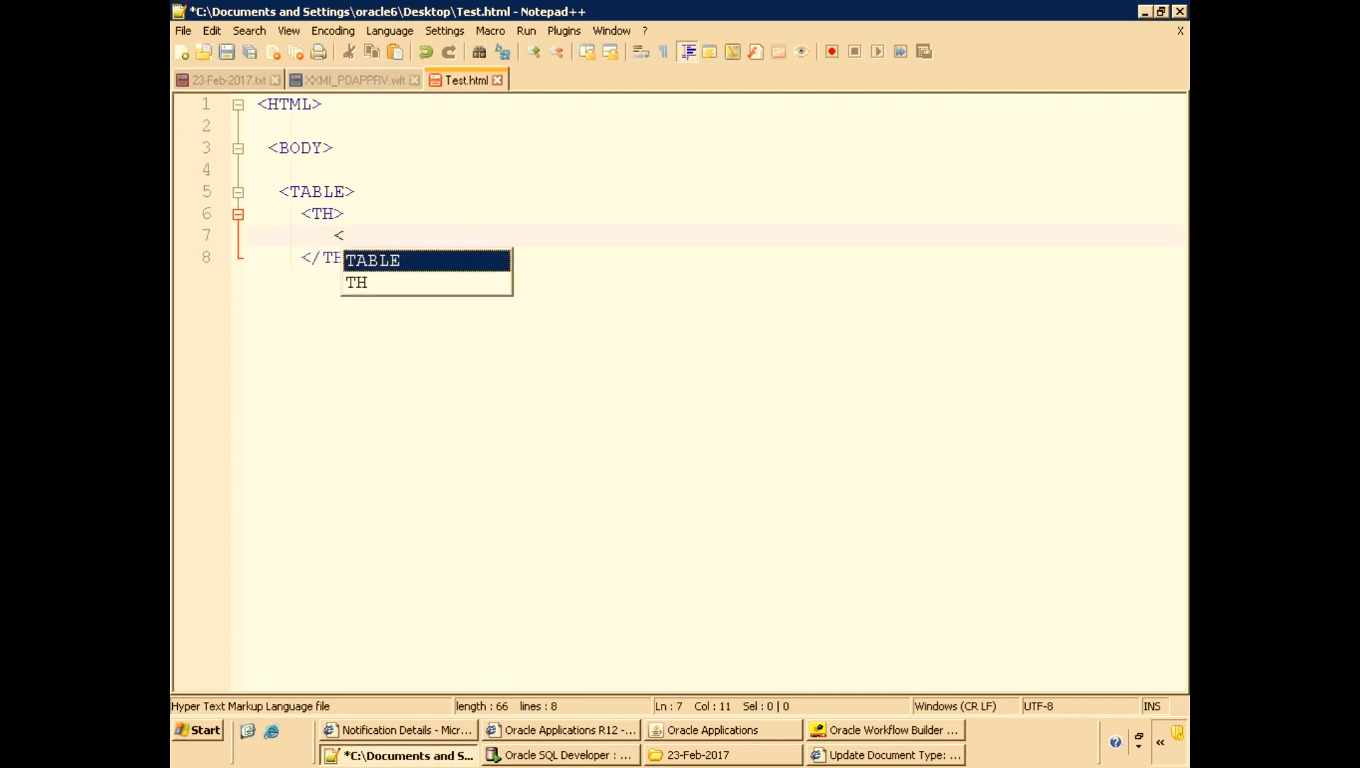
text(TD>col1>)
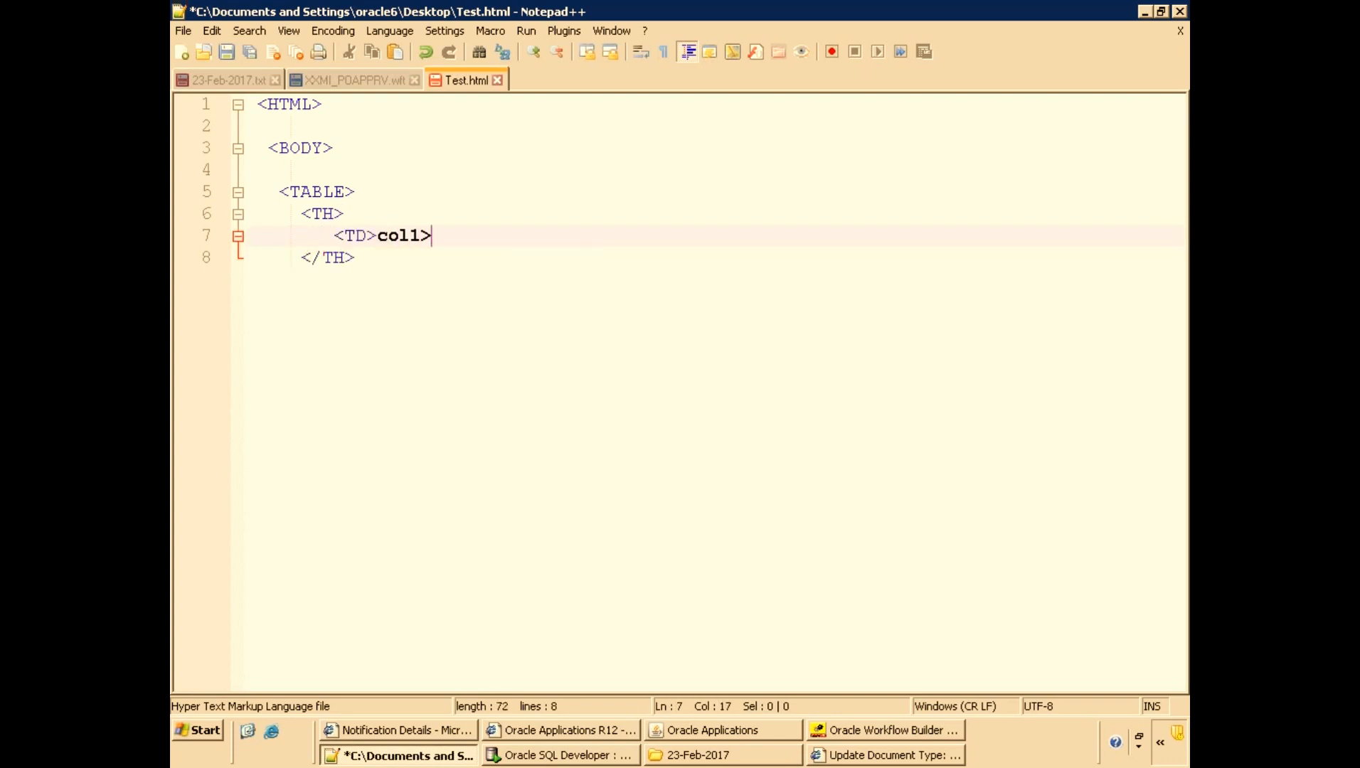
key(BackSpace)
text(</TD>)
Add a TR row below the header containing a TD cell reading Data of col1.
key(Down)
key(Return)
text(<TR>)
key(Return)
text(<TD>)
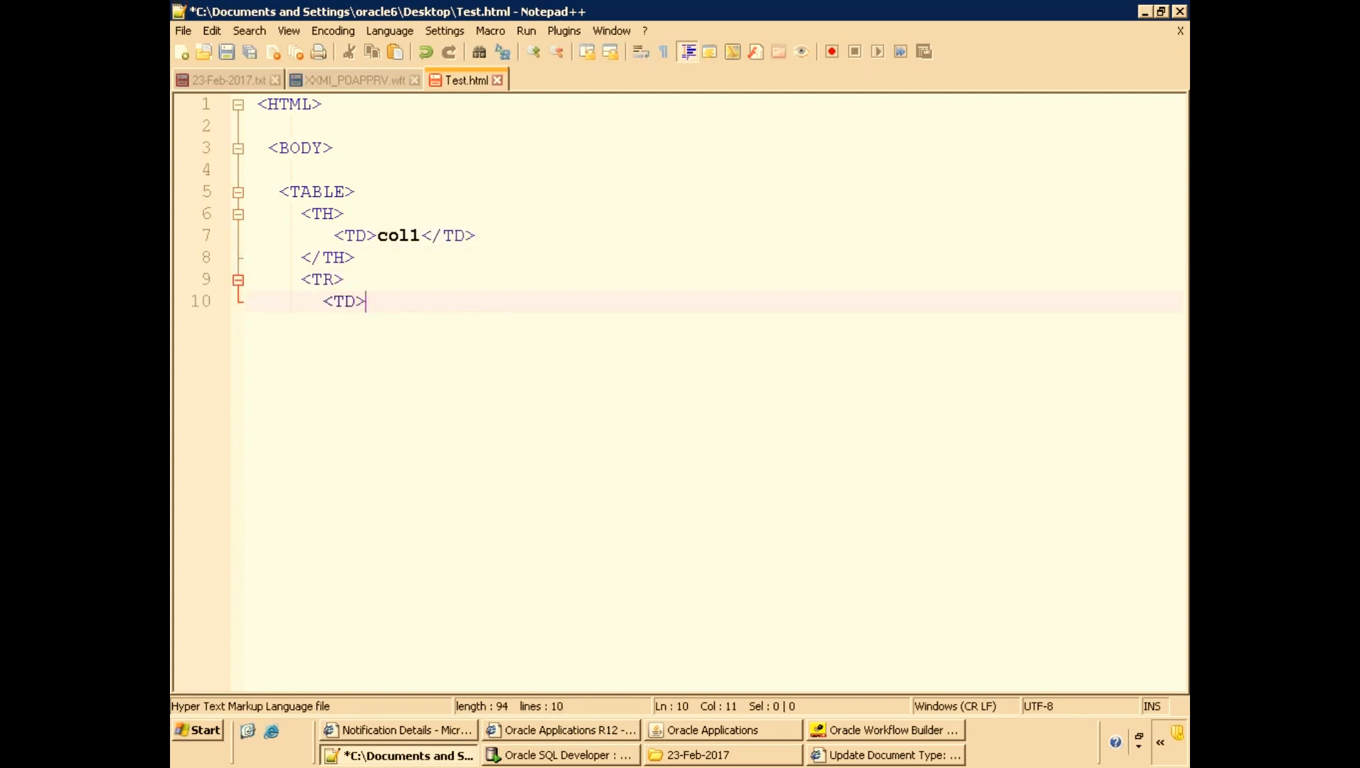
text( Data of c)
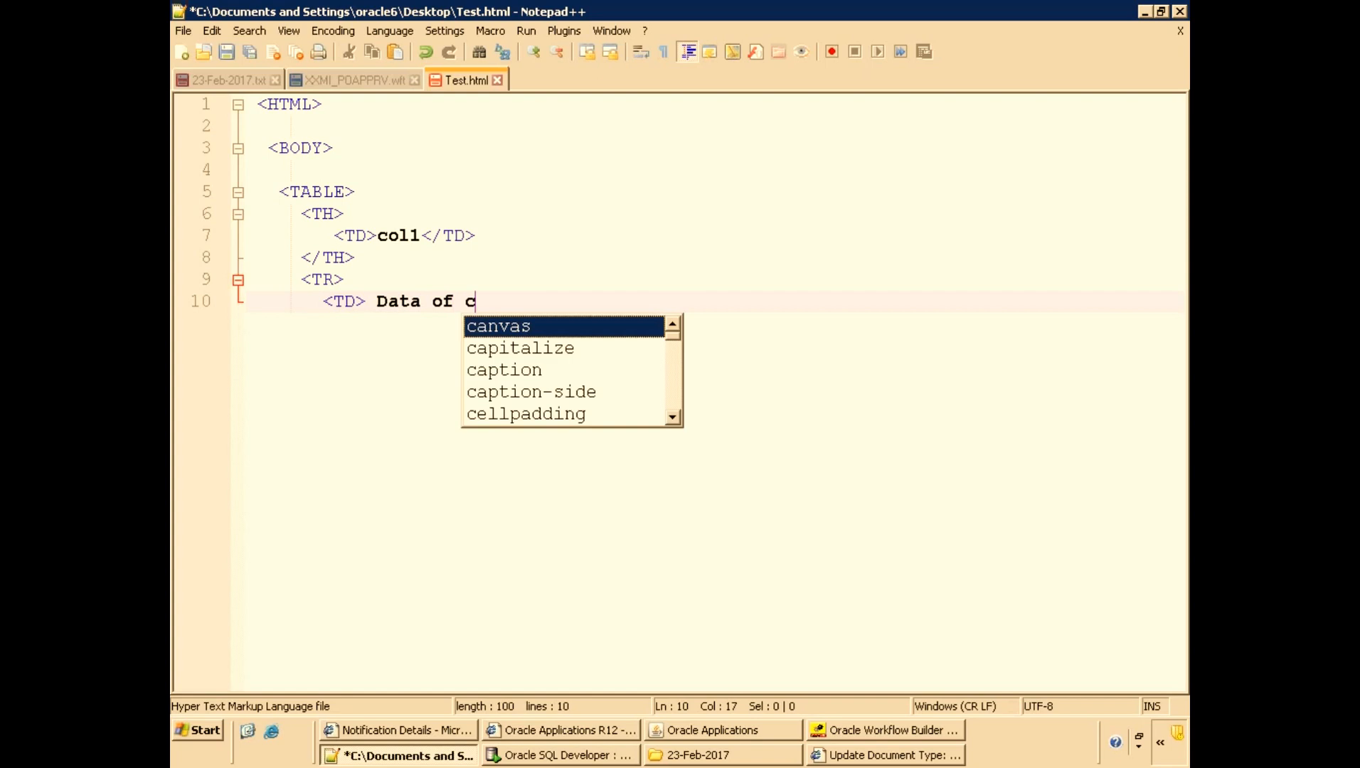
text(ol1 </TD>)
Close the TR row and then the TABLE element, correcting the misspelled TABLE tag.
key(Return)
text(</TR>)
key(Return)
key(Return)
text(</TBLE)
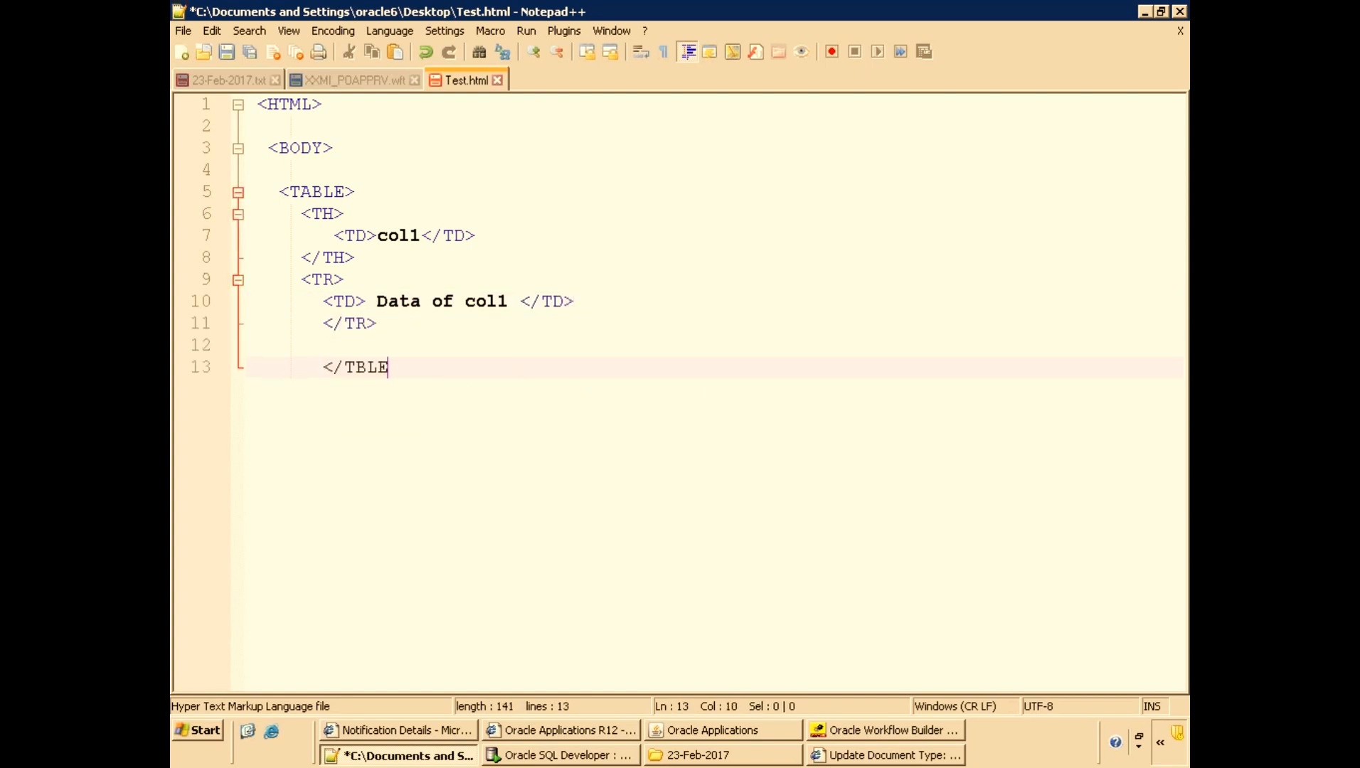
key(BackSpace)
key(BackSpace)
key(BackSpace)
key(BackSpace)
text(ABLE)
key(Return)
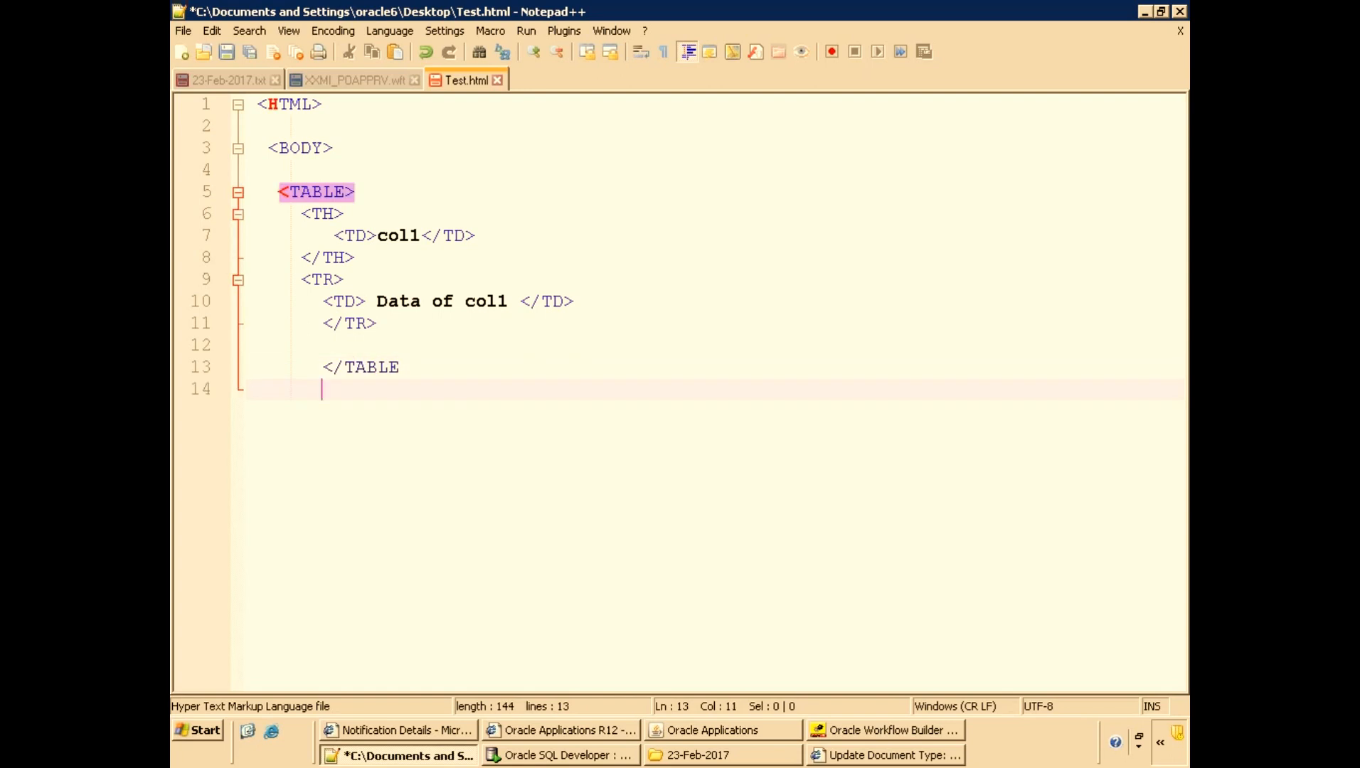
Close the BODY and HTML elements at the end of Test.html and save the file.
text(</BODY>)
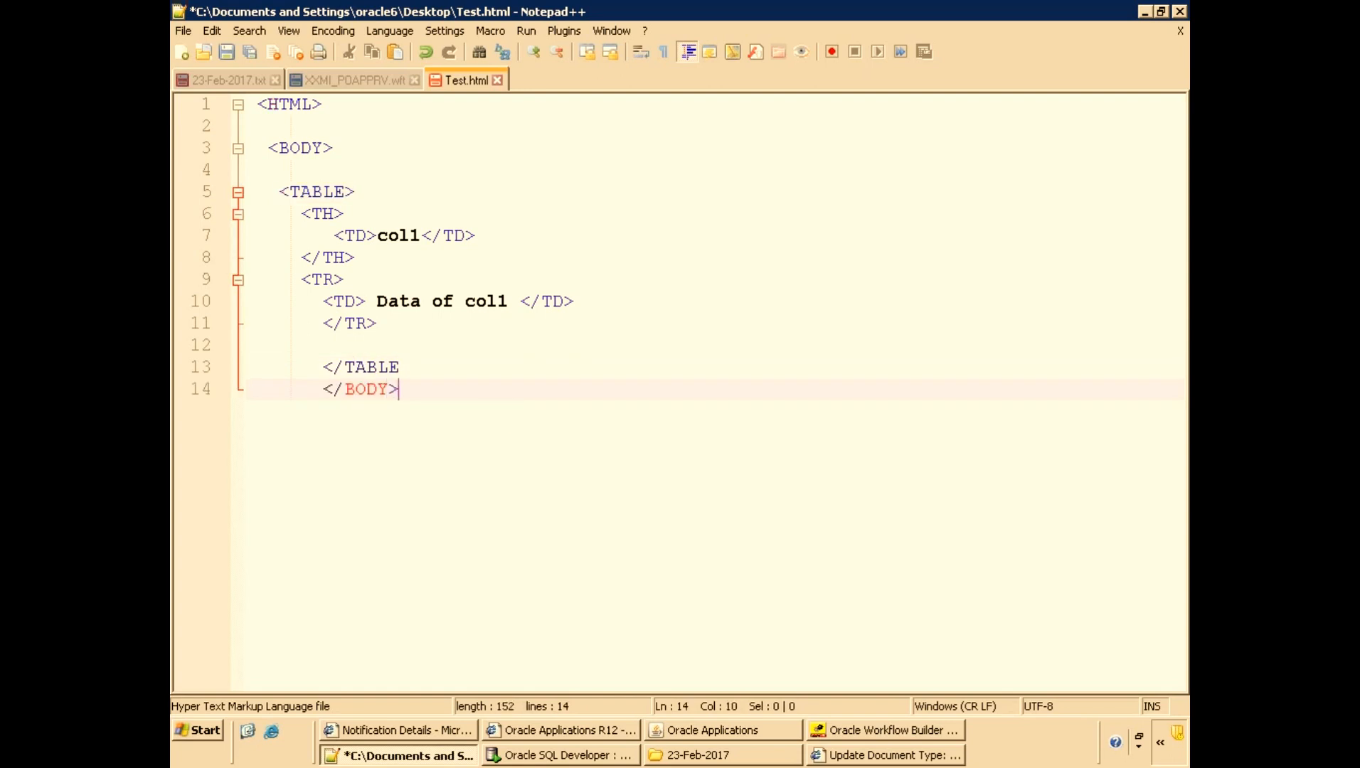
key(Return)
key(Return)
text(</)
key(BackSpace)
text(/)
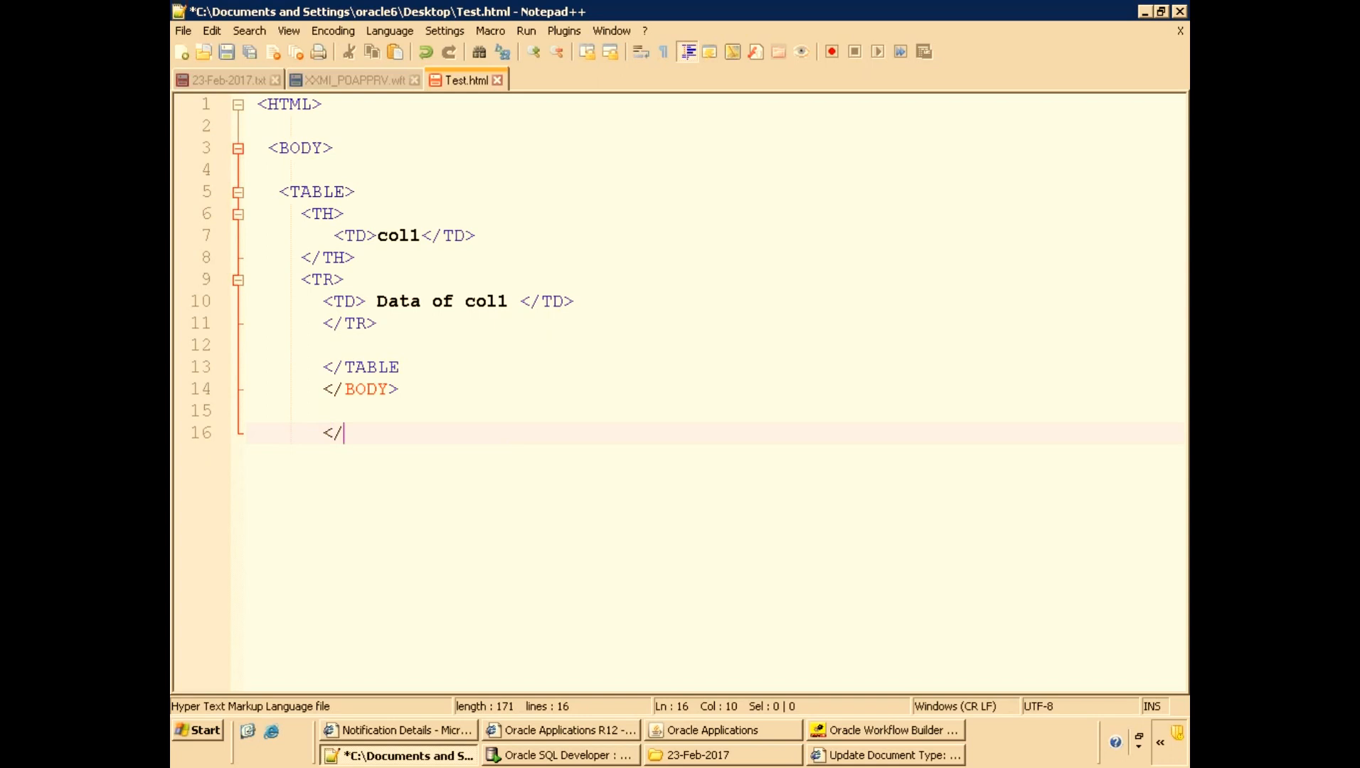
text(HTML>)
key(ctrl+s)
Add the missing closing angle bracket to the closing TABLE tag.
key(Up)
key(Up)
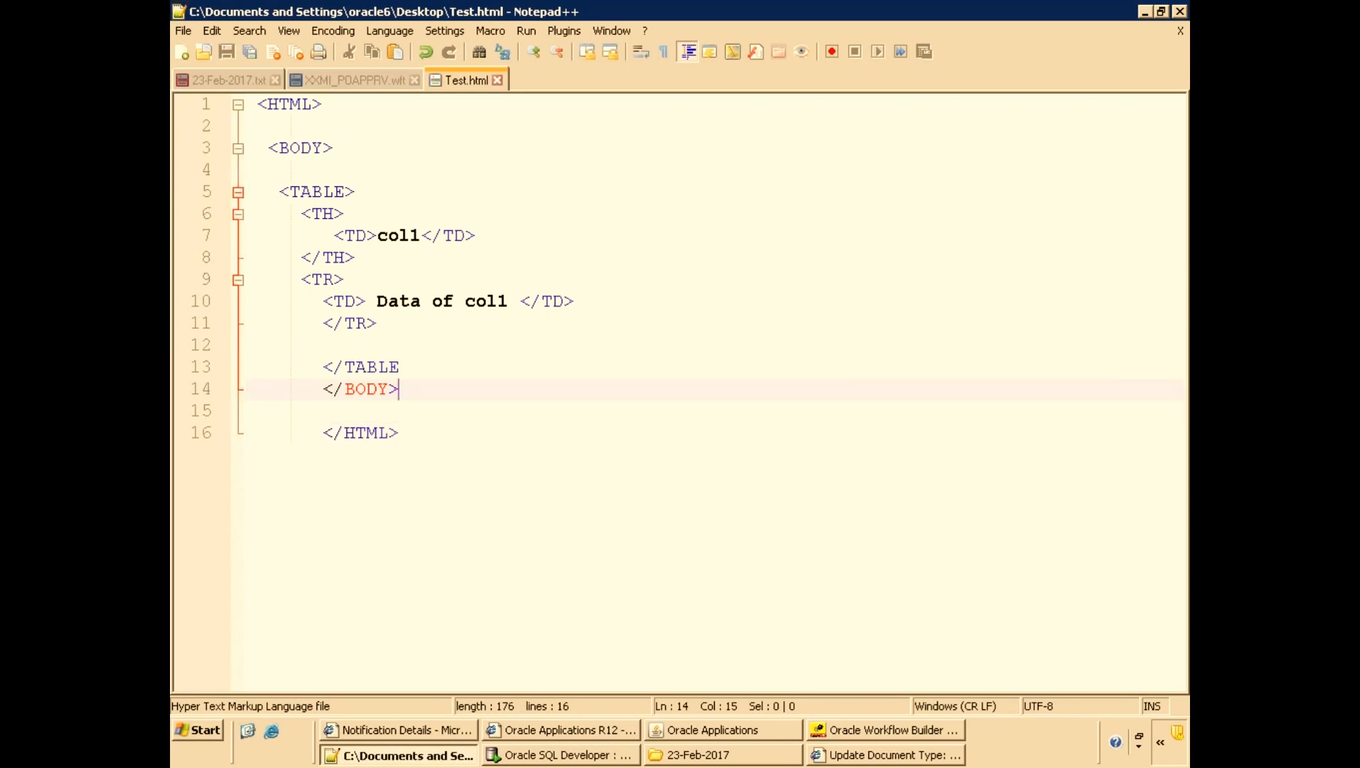
key(Up)
text(>)
key(Down)
key(Down)
key(Down)
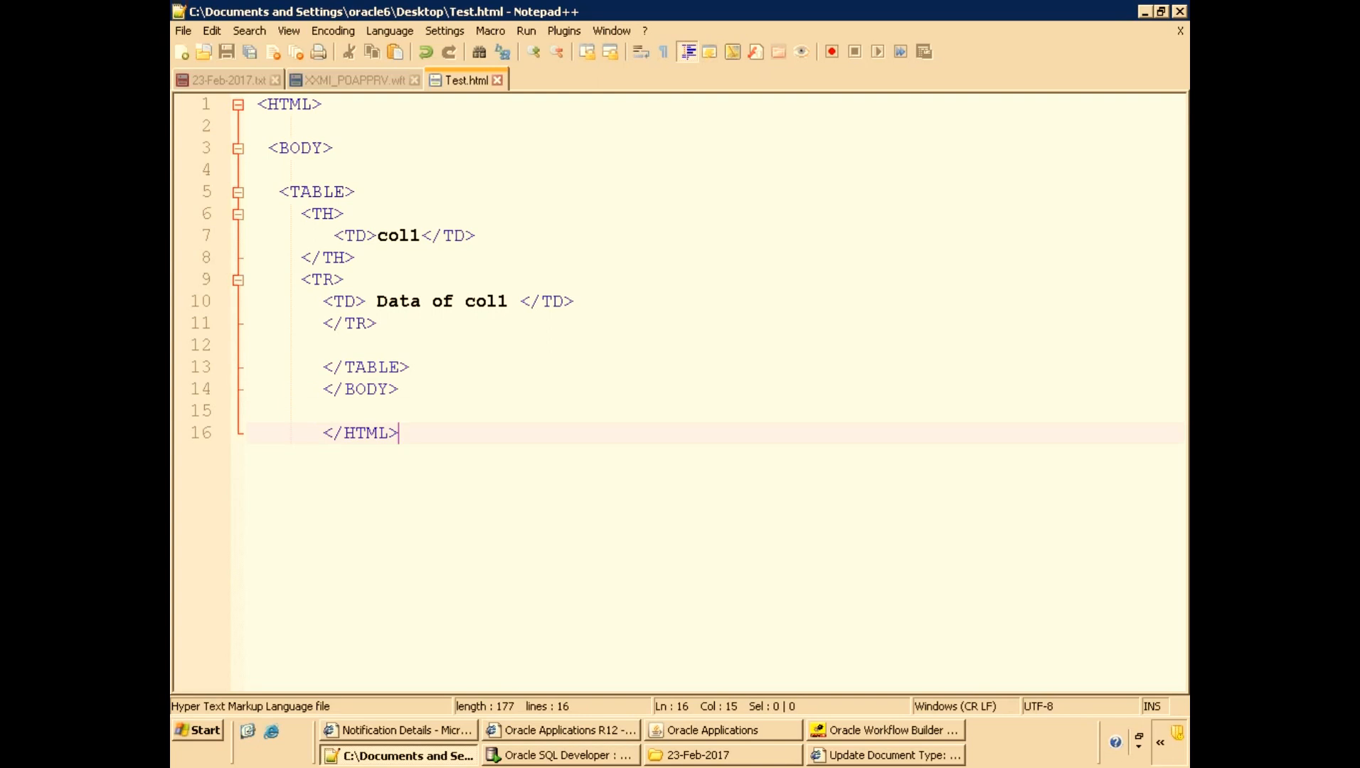
Open Test.html from the Desktop in the web browser.
click(251, 735)
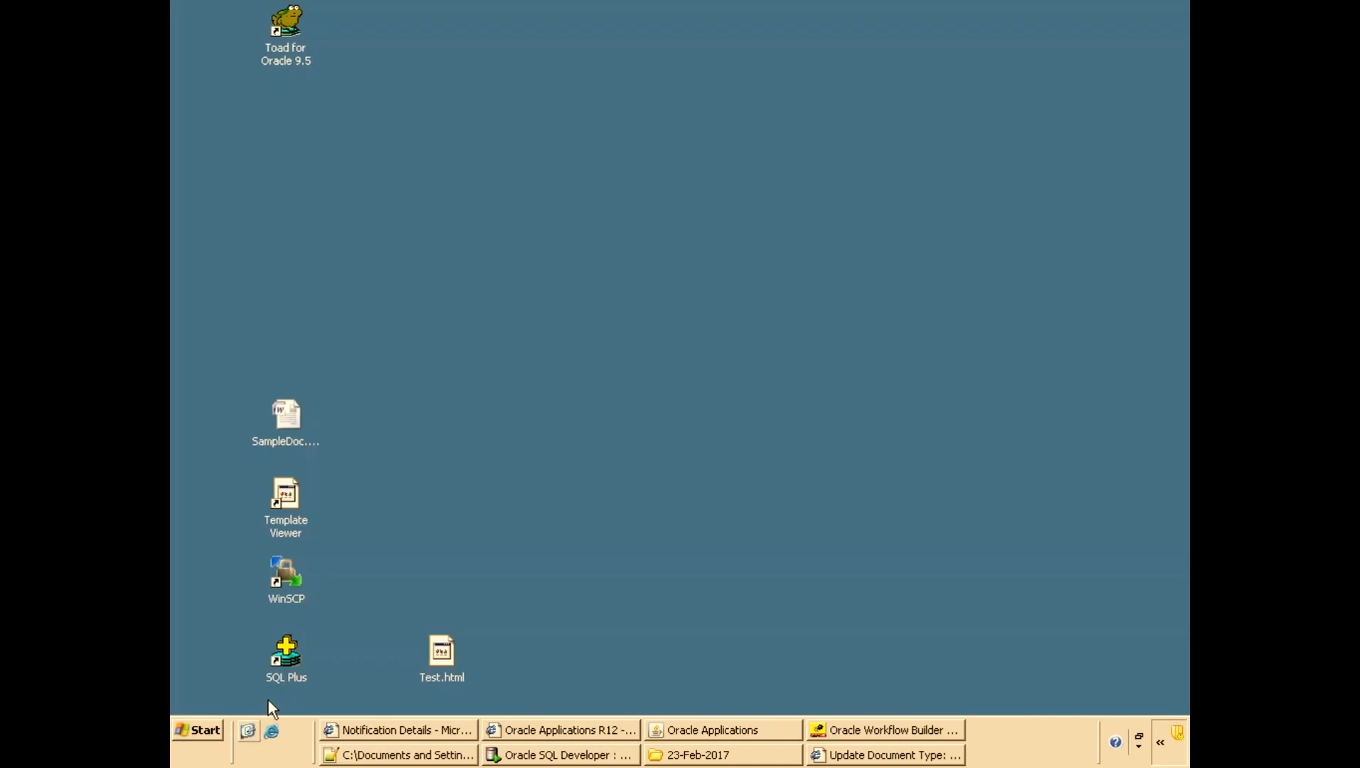
text(test)
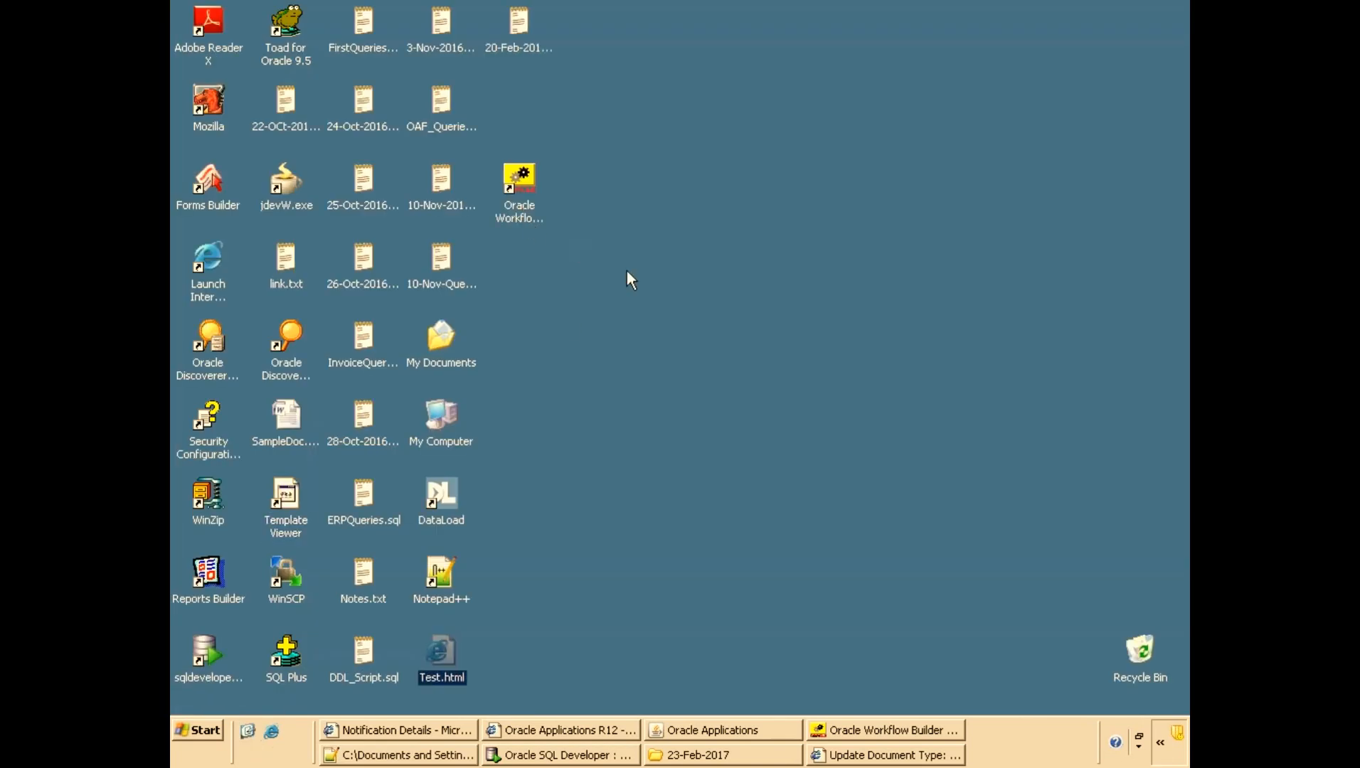
key(Return)
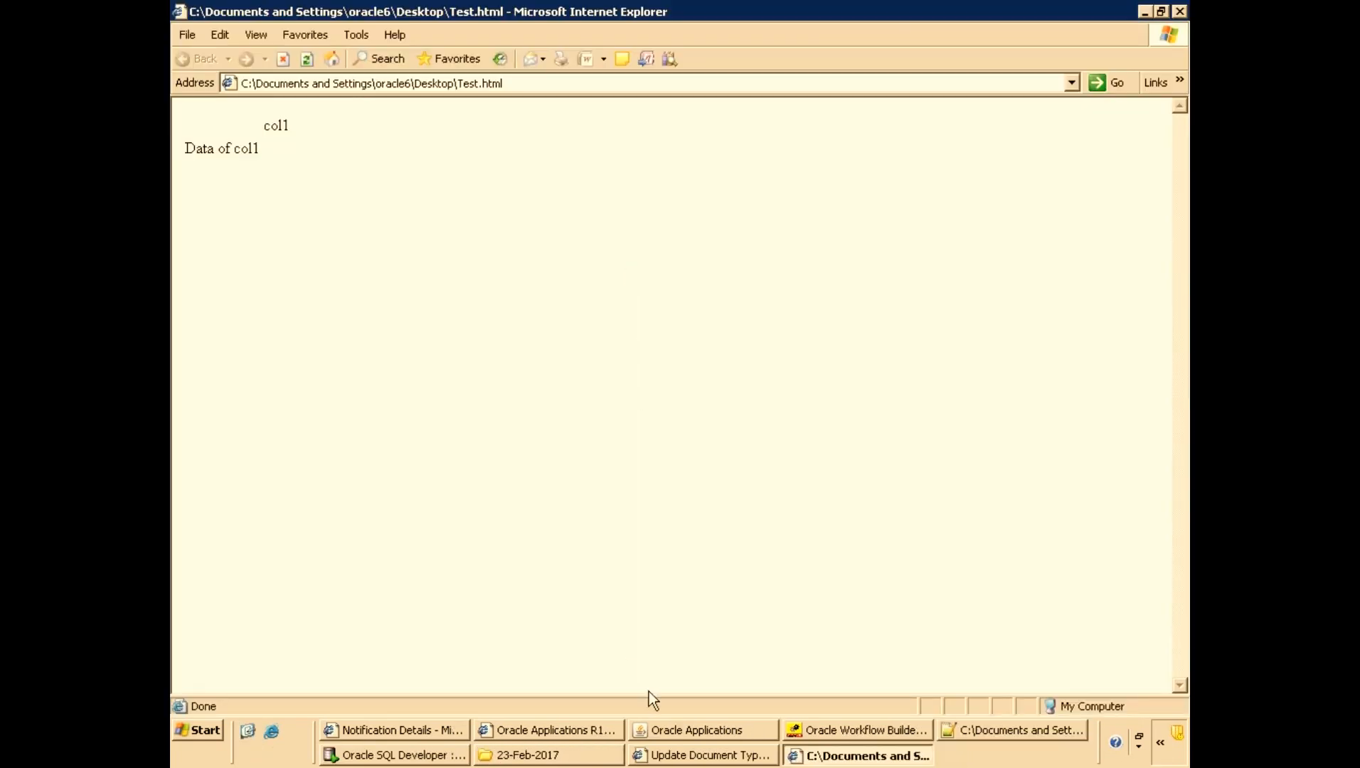
Add a BORDER=2 attribute to the TABLE tag, save, and preview the page in the browser.
click(953, 731)
click(346, 192)
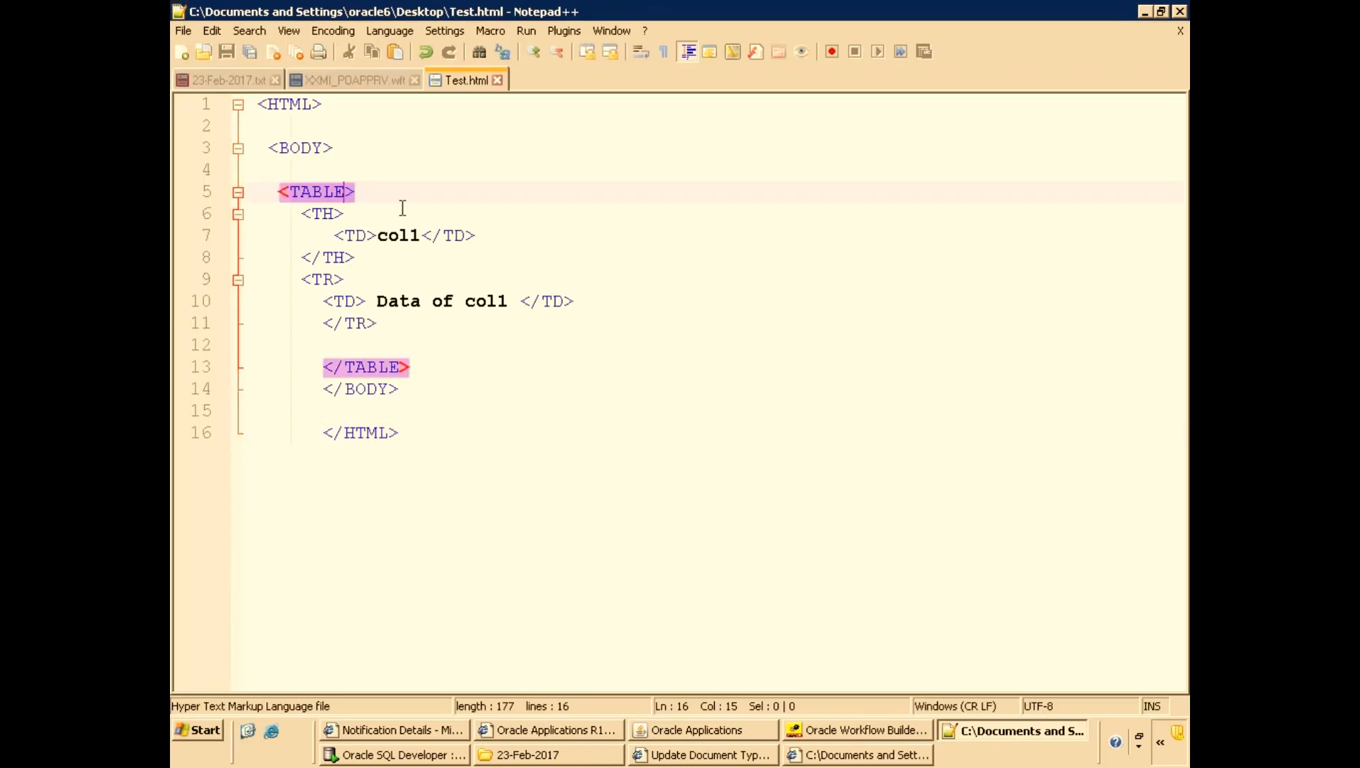
text(BO)
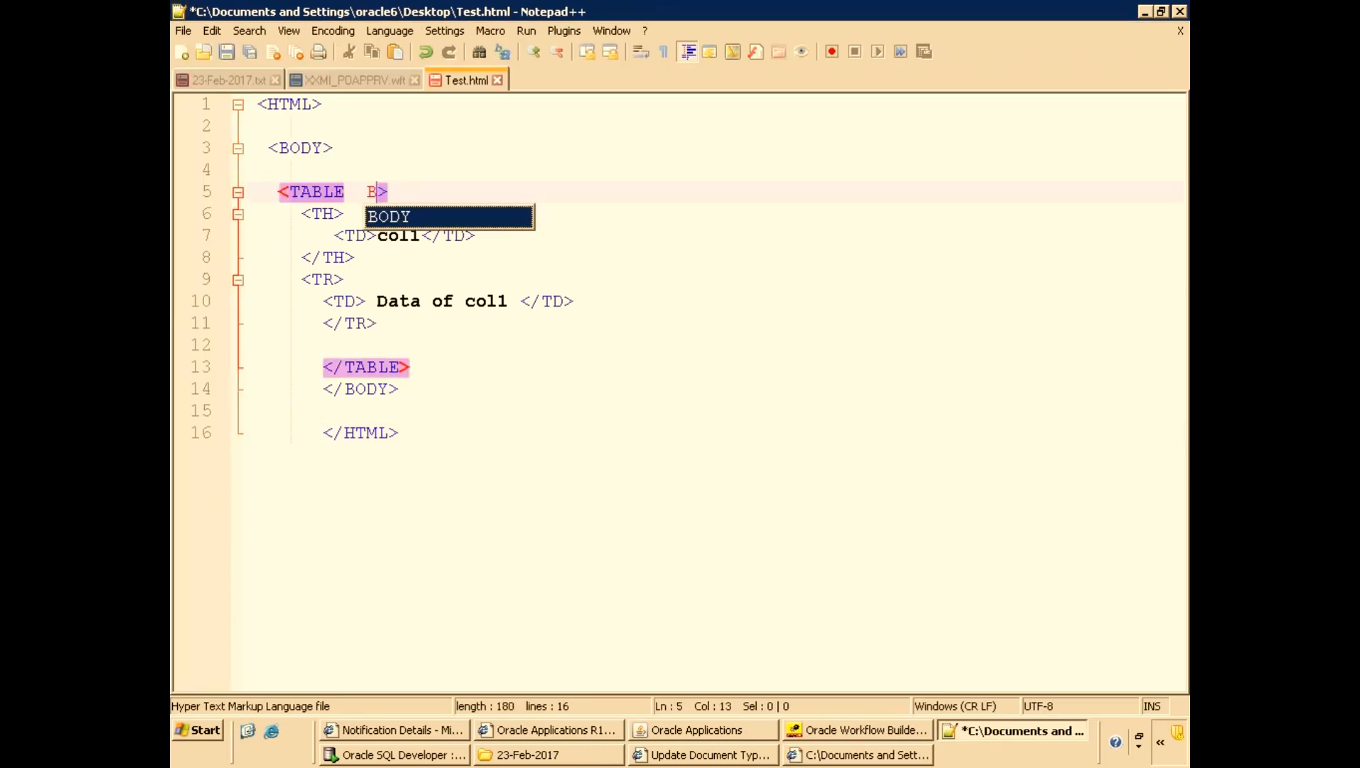
text(RDER)
key(ctrl+s)
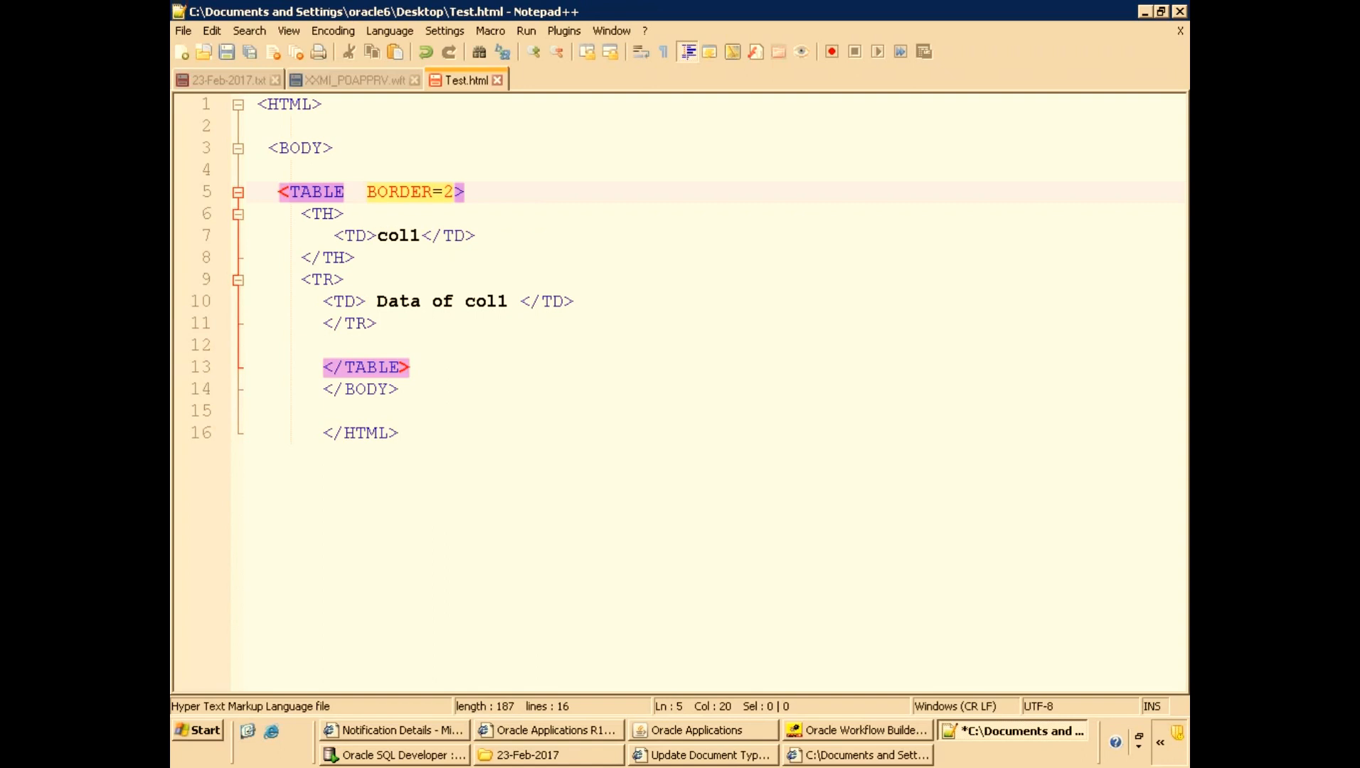
key(ctrl+alt+shift+x)
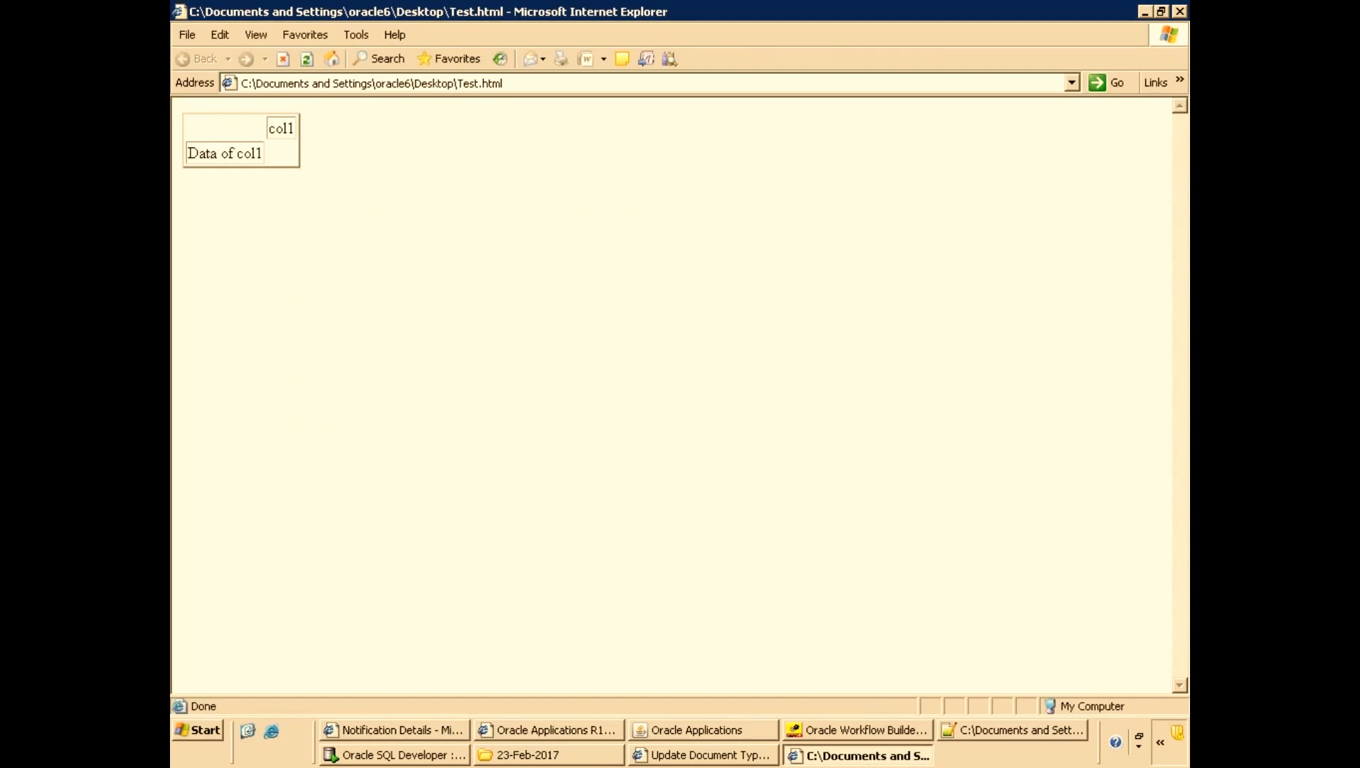
Compare the HTML source lines with the rendered bordered table in the browser.
key(alt+Tab)
key(Down)
key(Down)
key(Down)
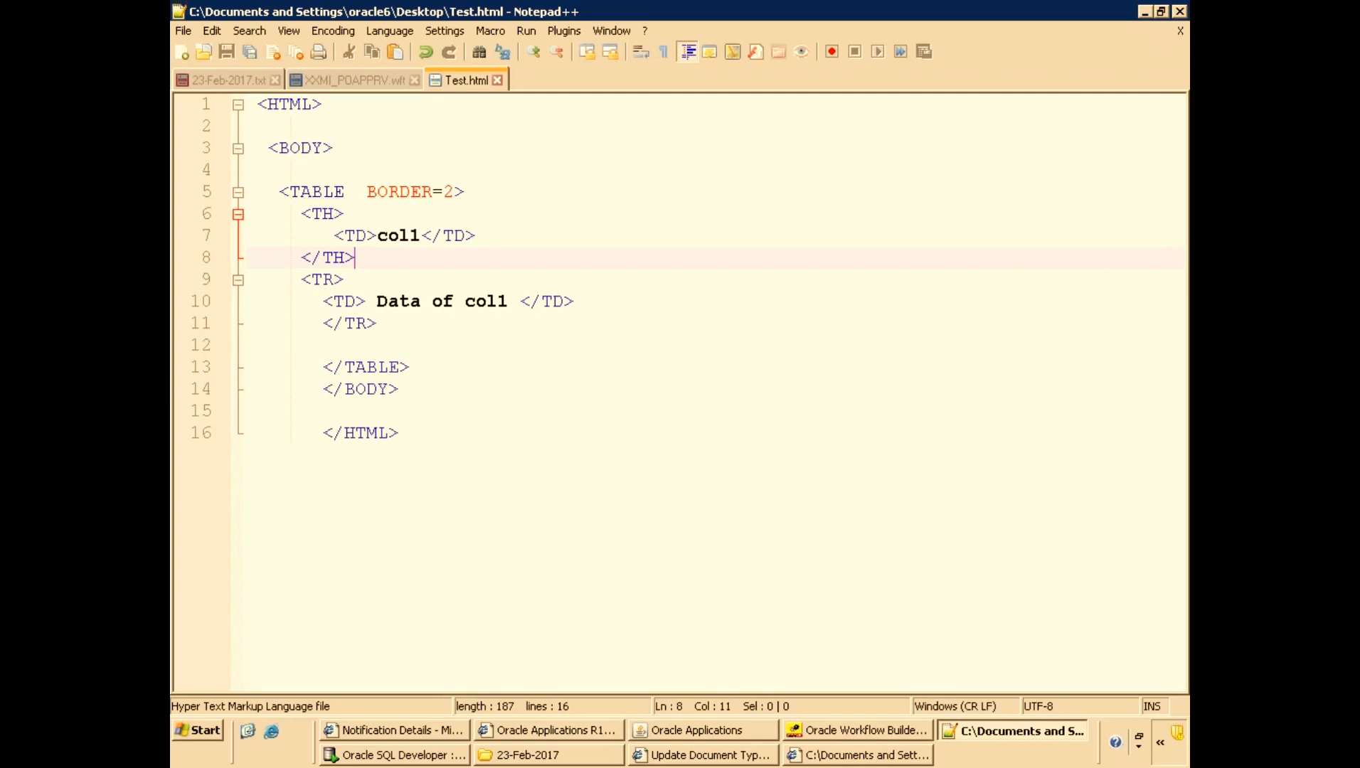
key(Down)
key(Down)
key(Down)
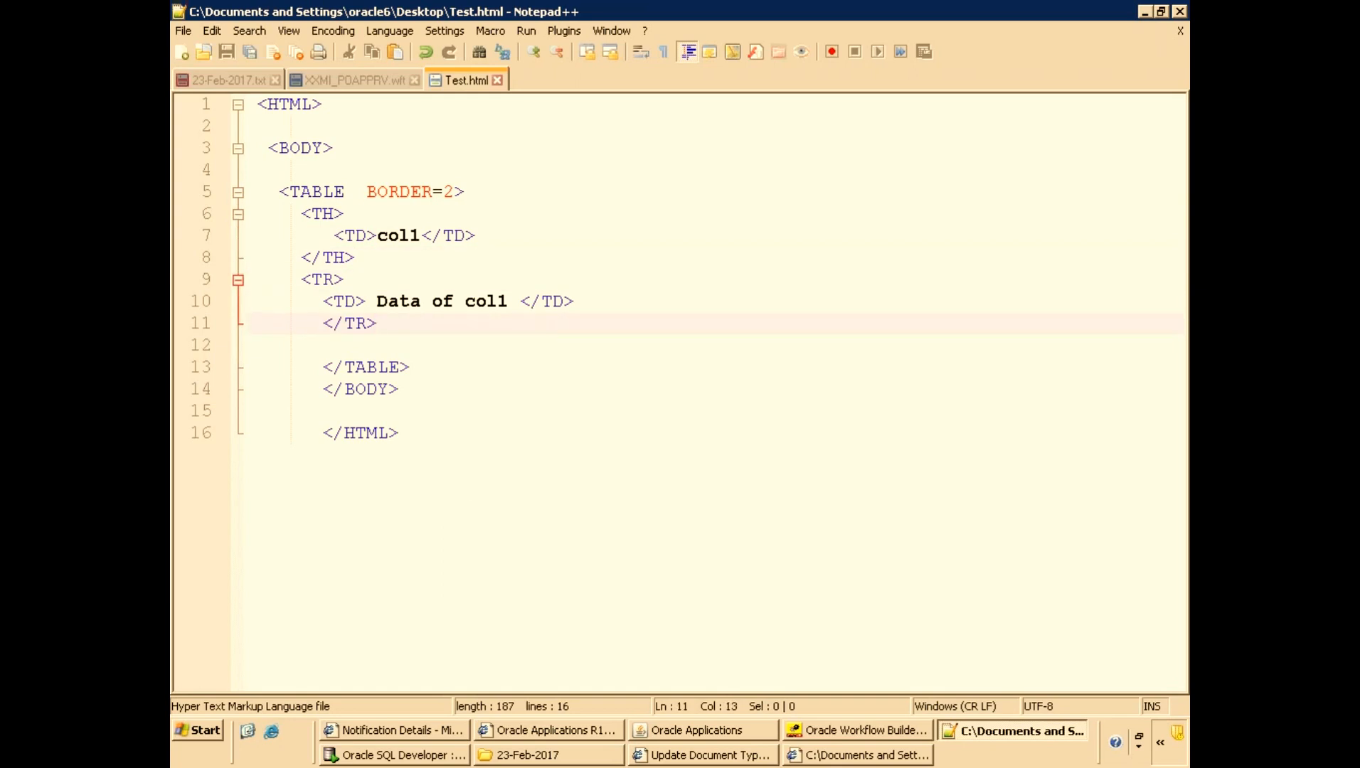
key(Up)
key(Up)
key(Up)
key(Up)
key(alt+Tab)
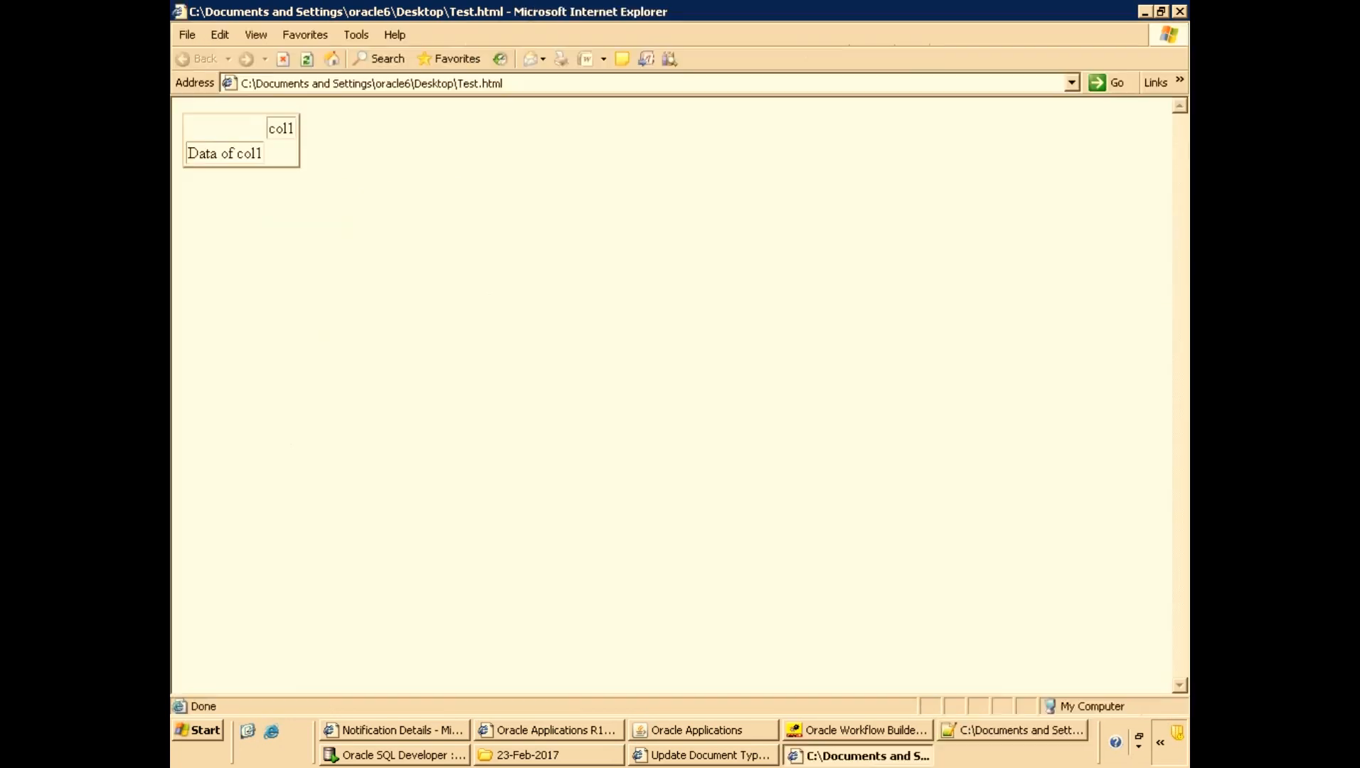
key(alt+Tab)
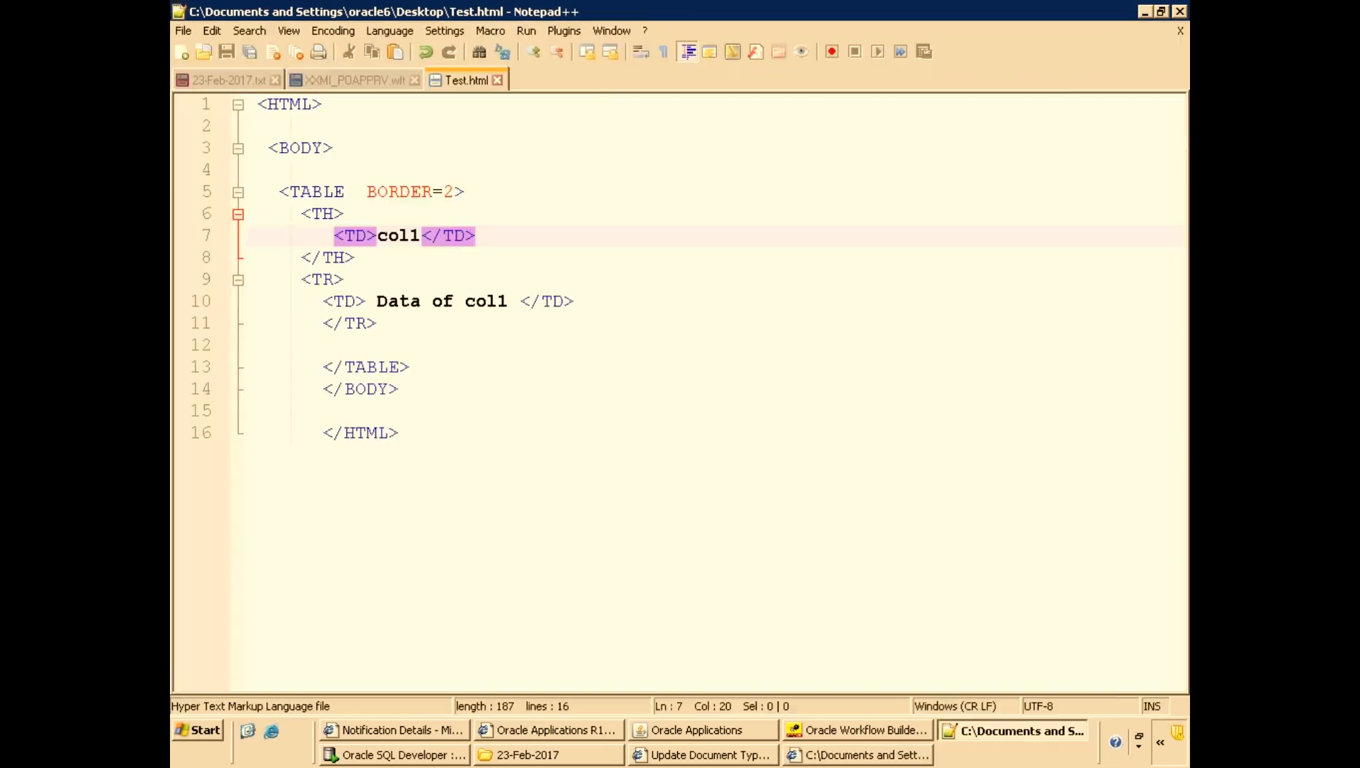
Replace the TH wrapper with a single TR so col1 and Data of col1 share one row, and save.
click(356, 257)
key(Home)
key(Home)
key(shift+End)
key(Delete)
key(Delete)
key(shift+End)
key(ctrl+c)
key(Delete)
key(Up)
key(Up)
key(shift+End)
key(ctrl+v)
key(ctrl+s)
Refresh the page in the browser to view the one-row table, then return to the editor.
key(Down)
key(Down)
key(Down)
key(Up)
key(alt+Tab)
key(F5)
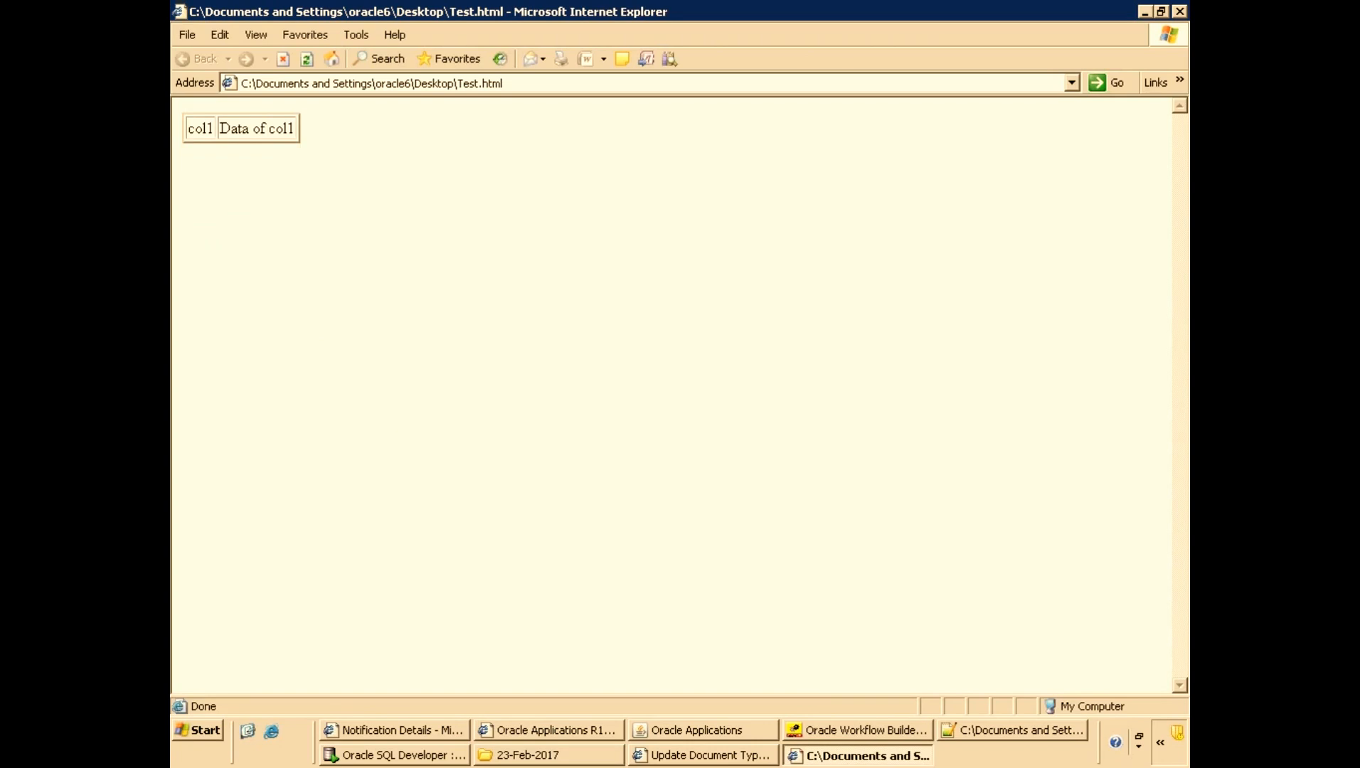
key(alt+Tab)
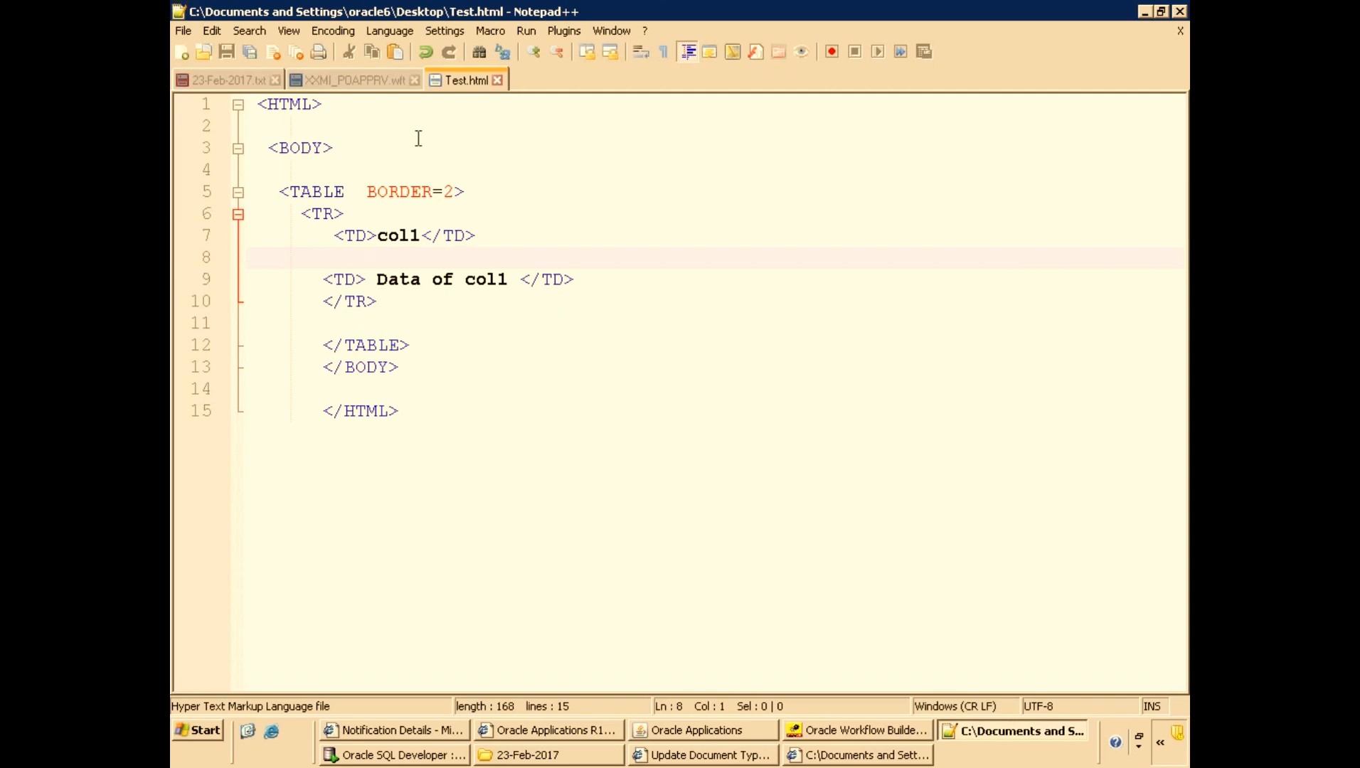
Review the TR and TH header lines that build the PO lines table in PO_WF_PO_NOTIFICATION_BODY.sql.
click(364, 79)
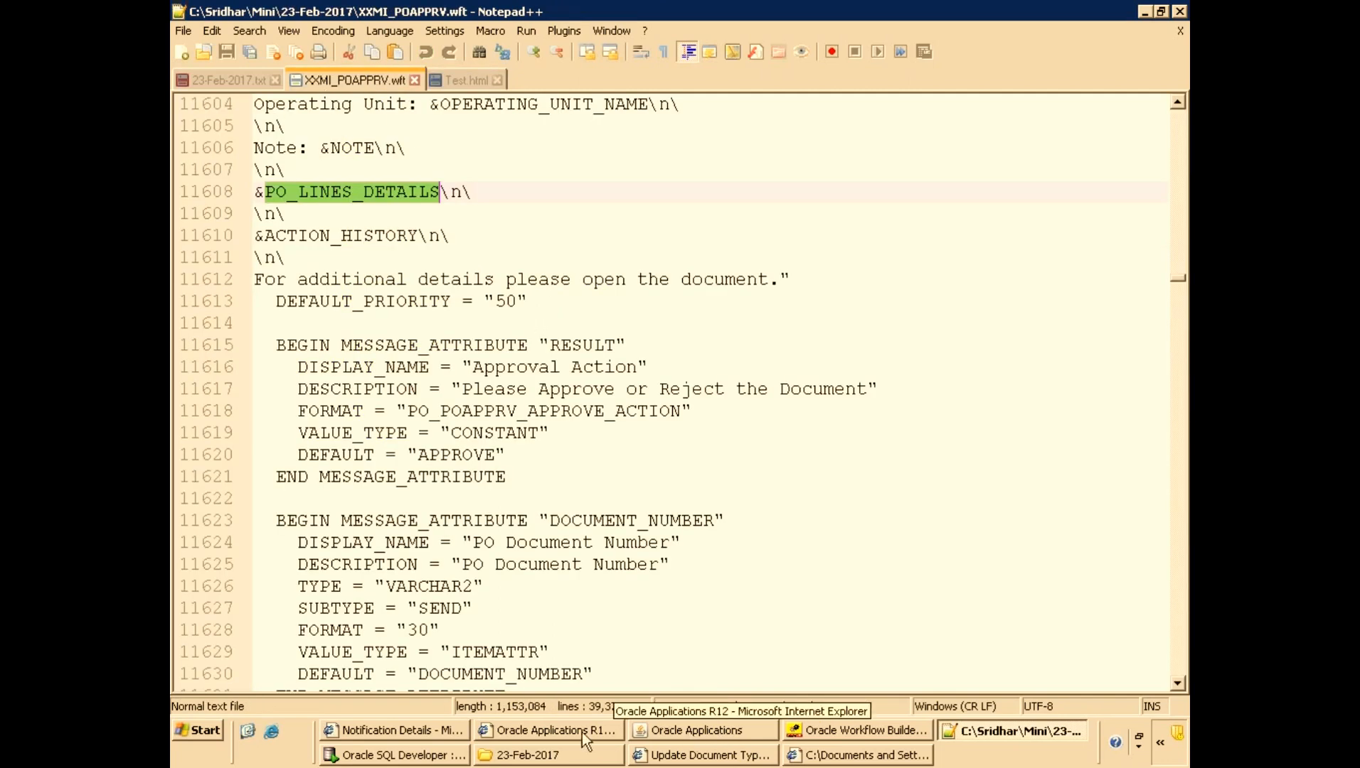
click(393, 755)
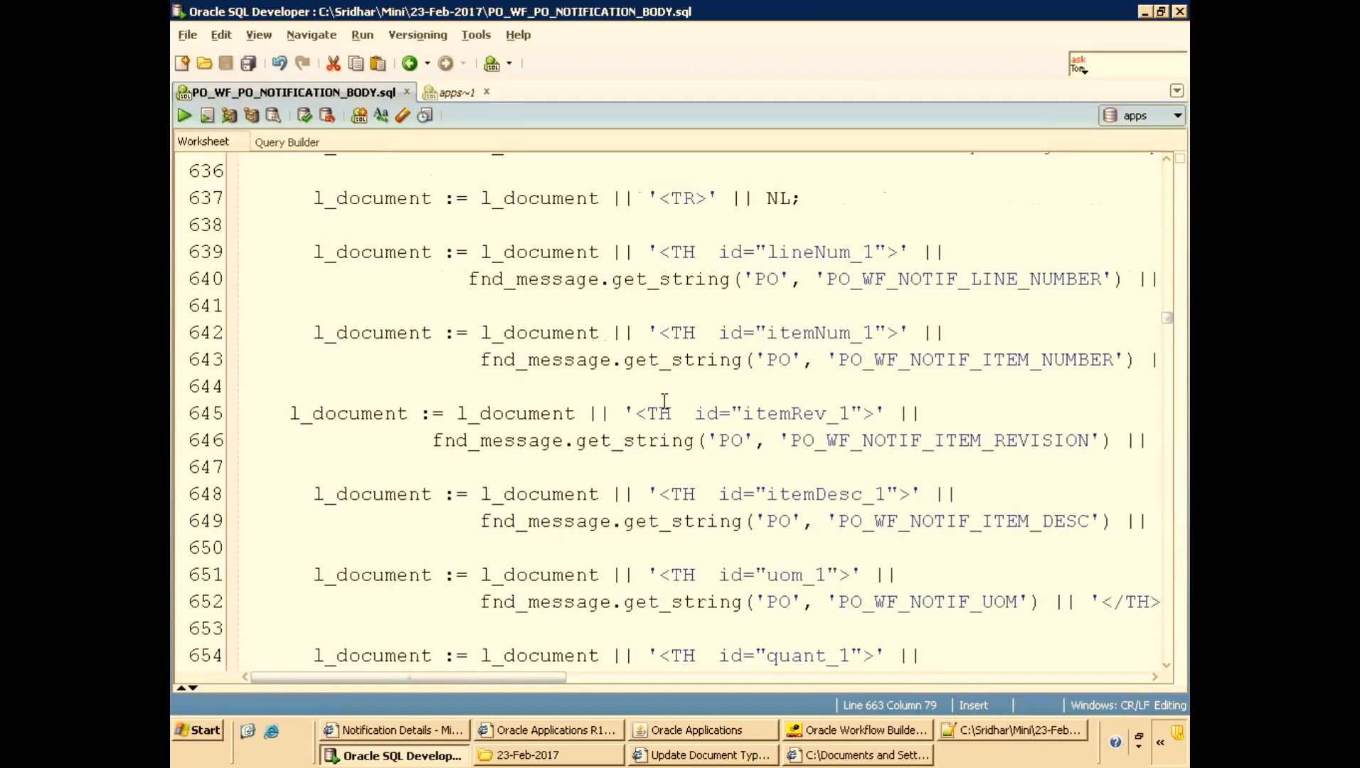
scroll(664, 400, up, 1)
scroll(680, 356, up, 1)
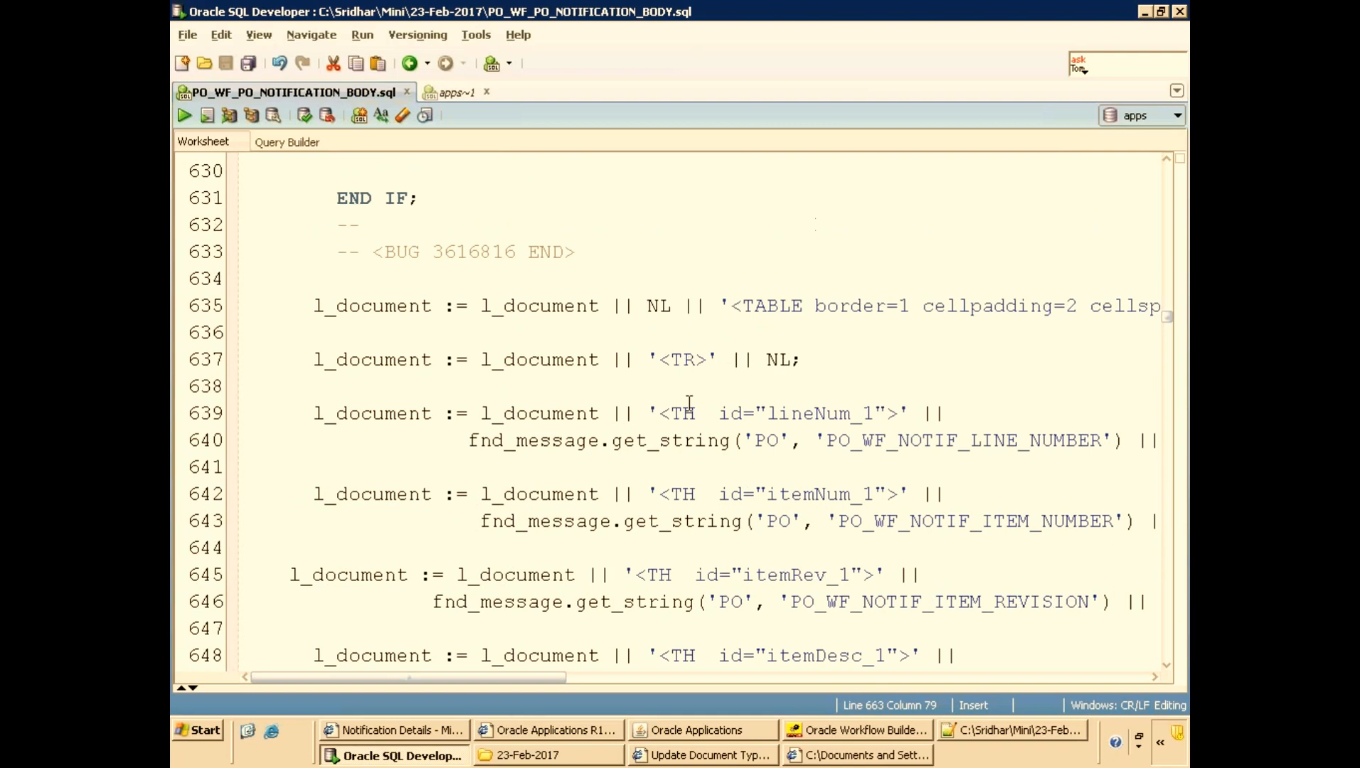
click(683, 359)
double_click(683, 413)
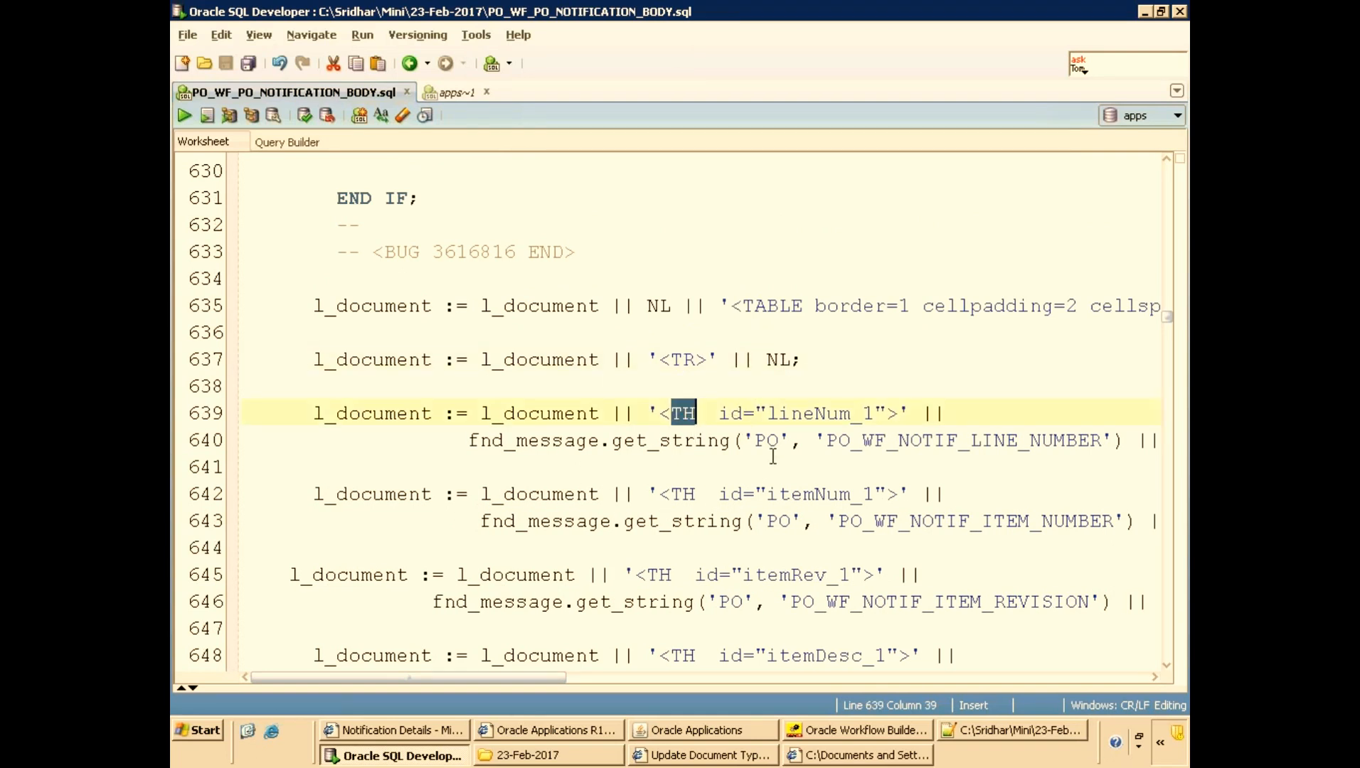
scroll(773, 455, down, 1)
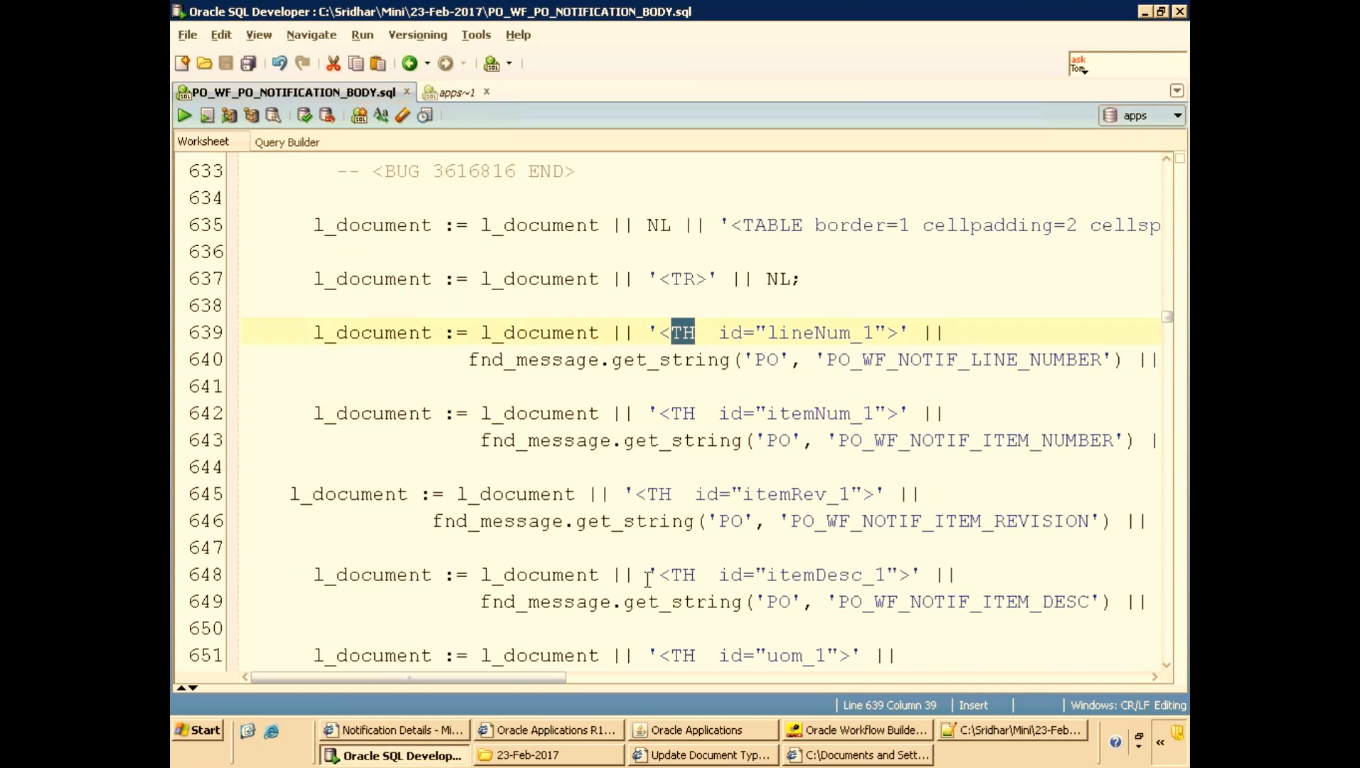
scroll(662, 569, down, 5)
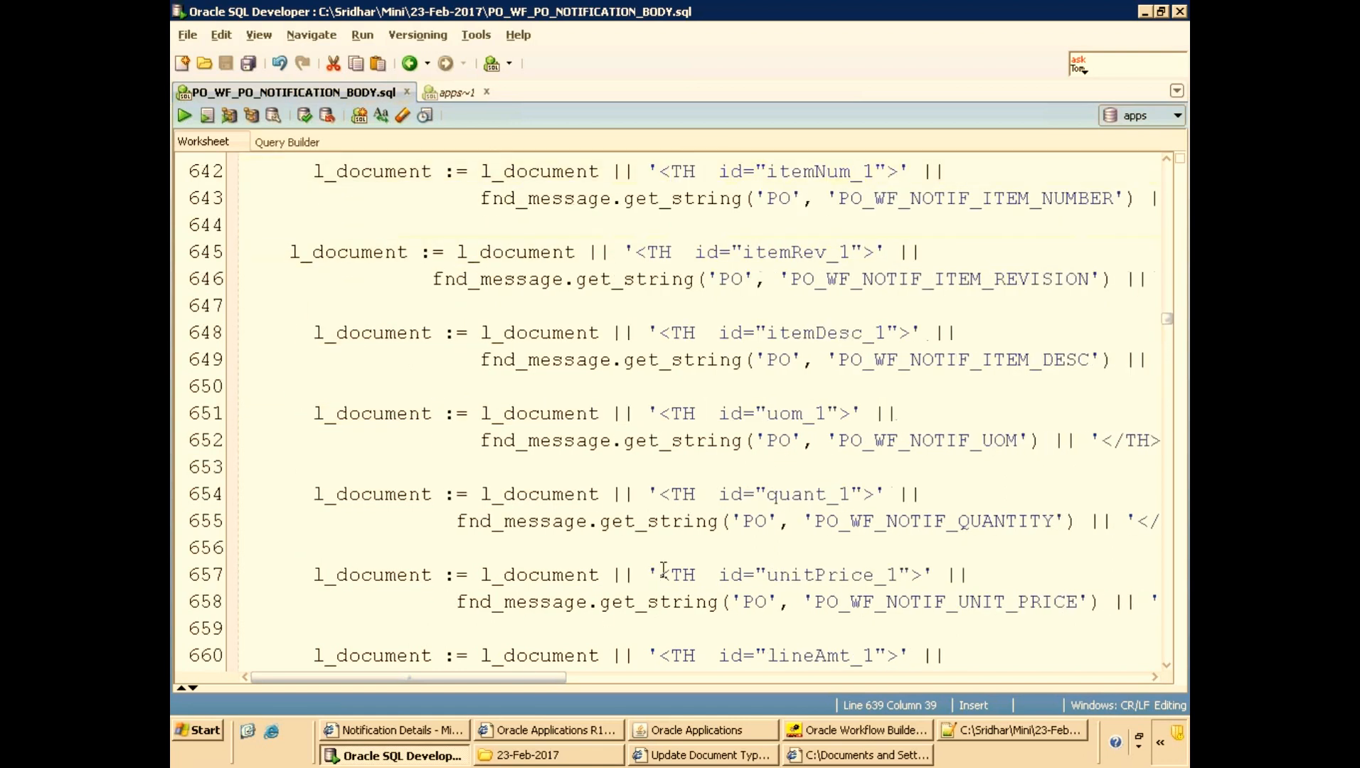
scroll(663, 569, down, 2)
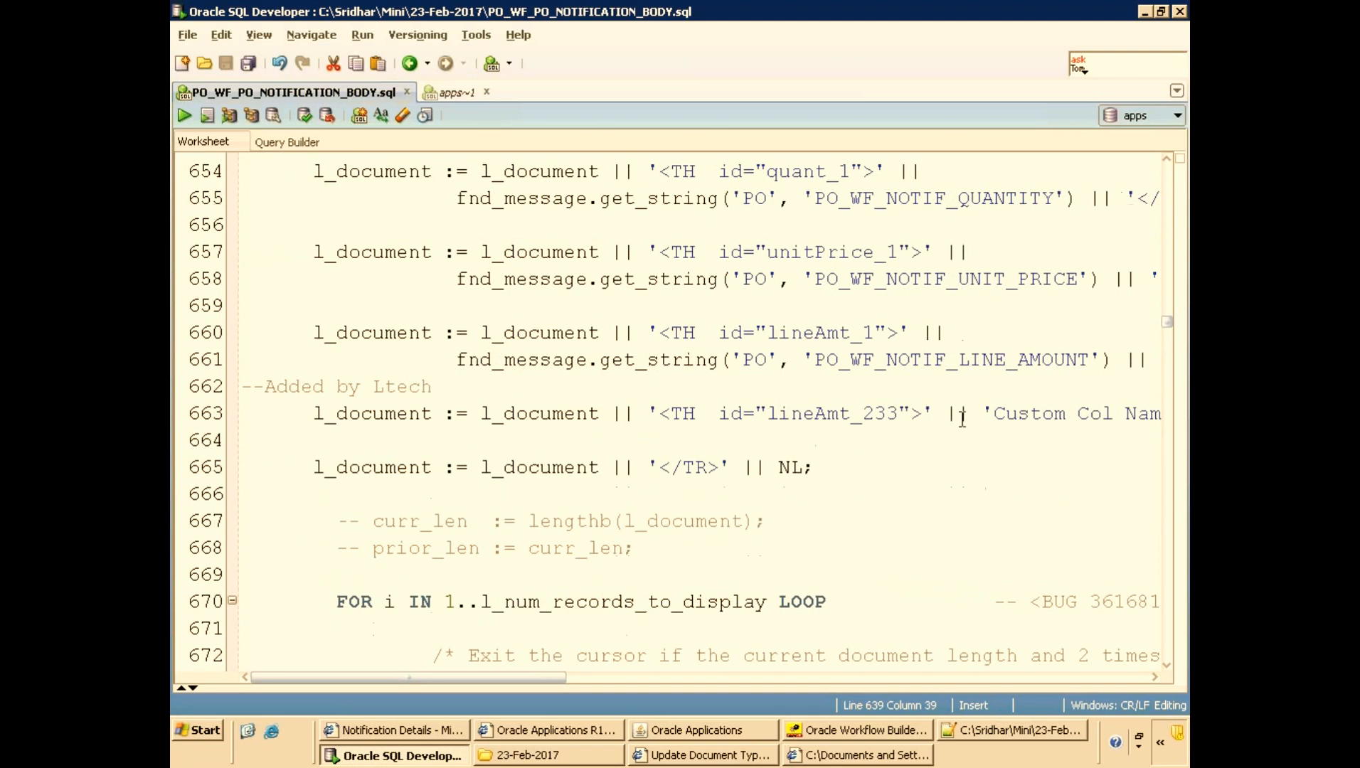
Duplicate the Custom Col Name header line, rename the copy's heading to Custom Col Name -2, and save.
click(895, 420)
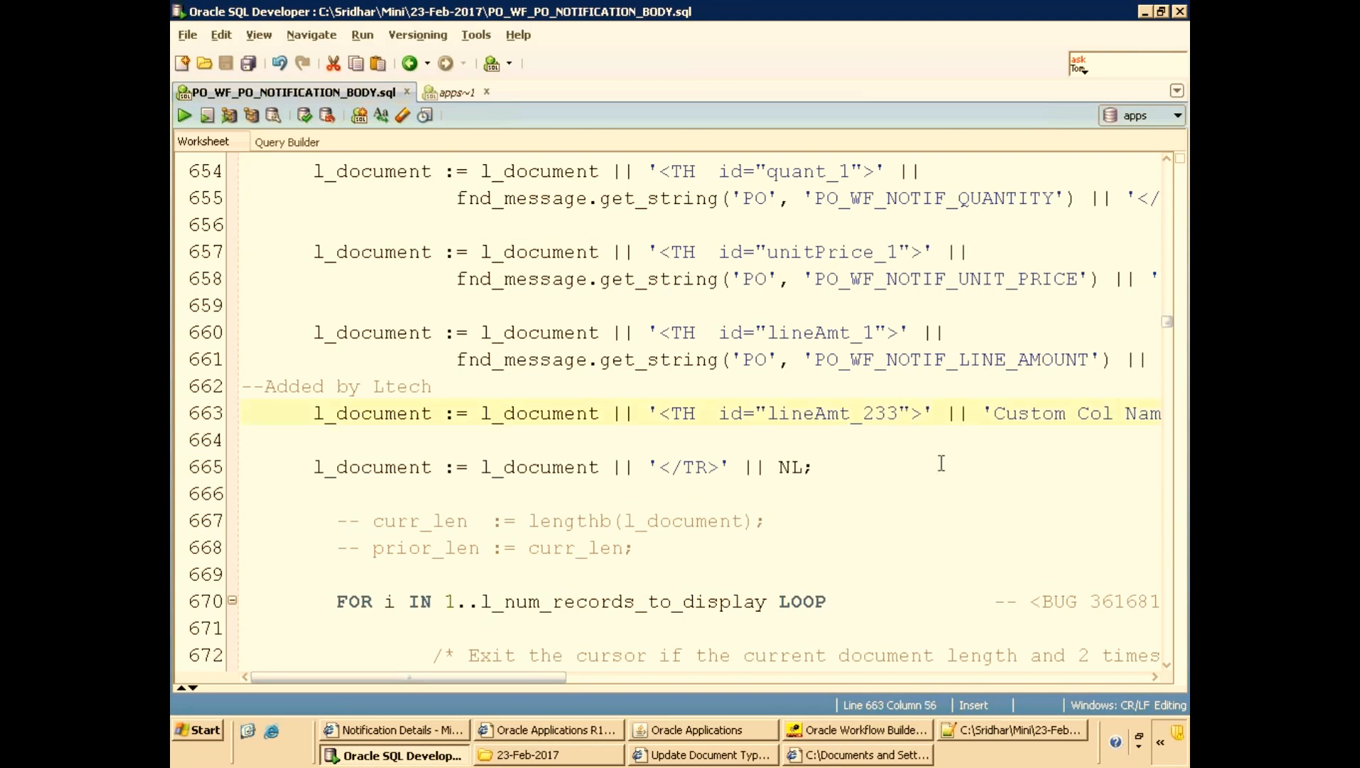
key(Home)
key(shift+End)
key(ctrl+c)
key(Down)
key(Return)
key(ctrl+v)
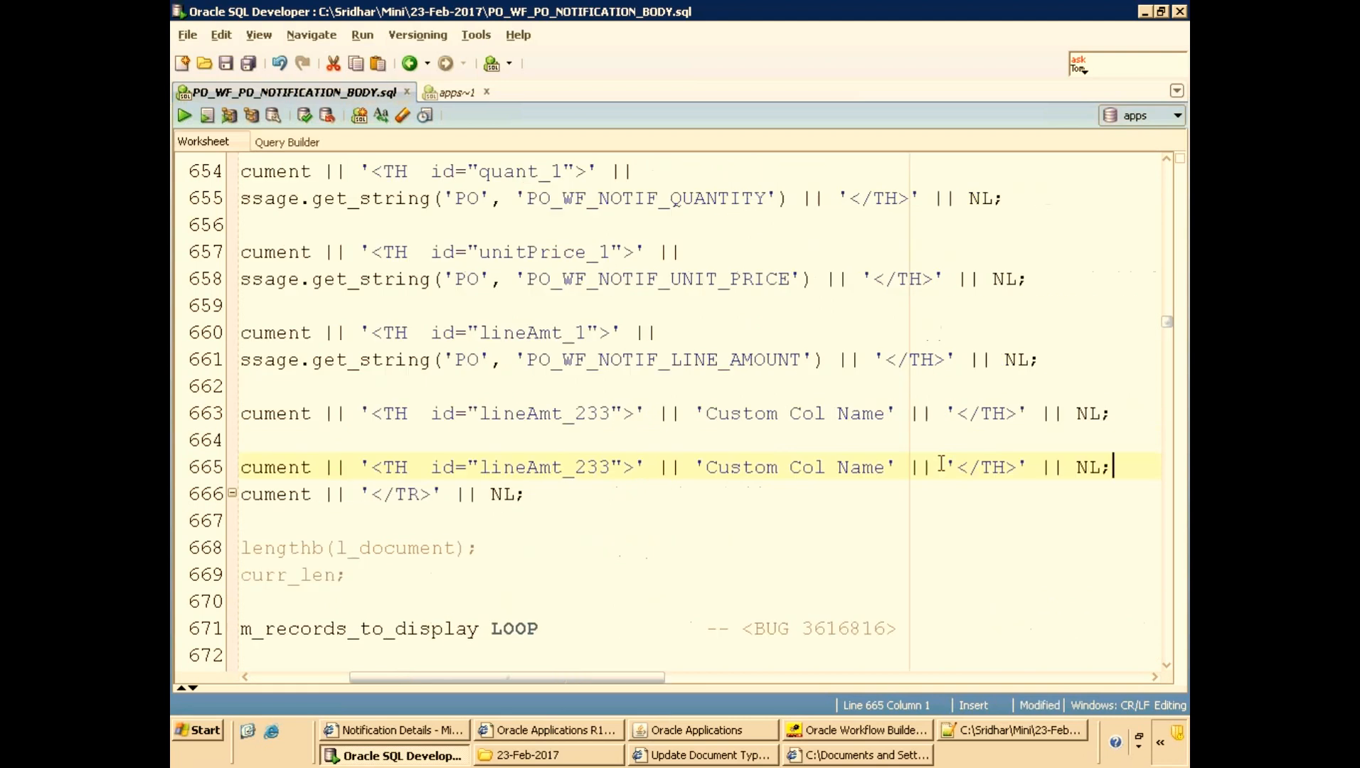
key(Return)
key(Up)
key(End)
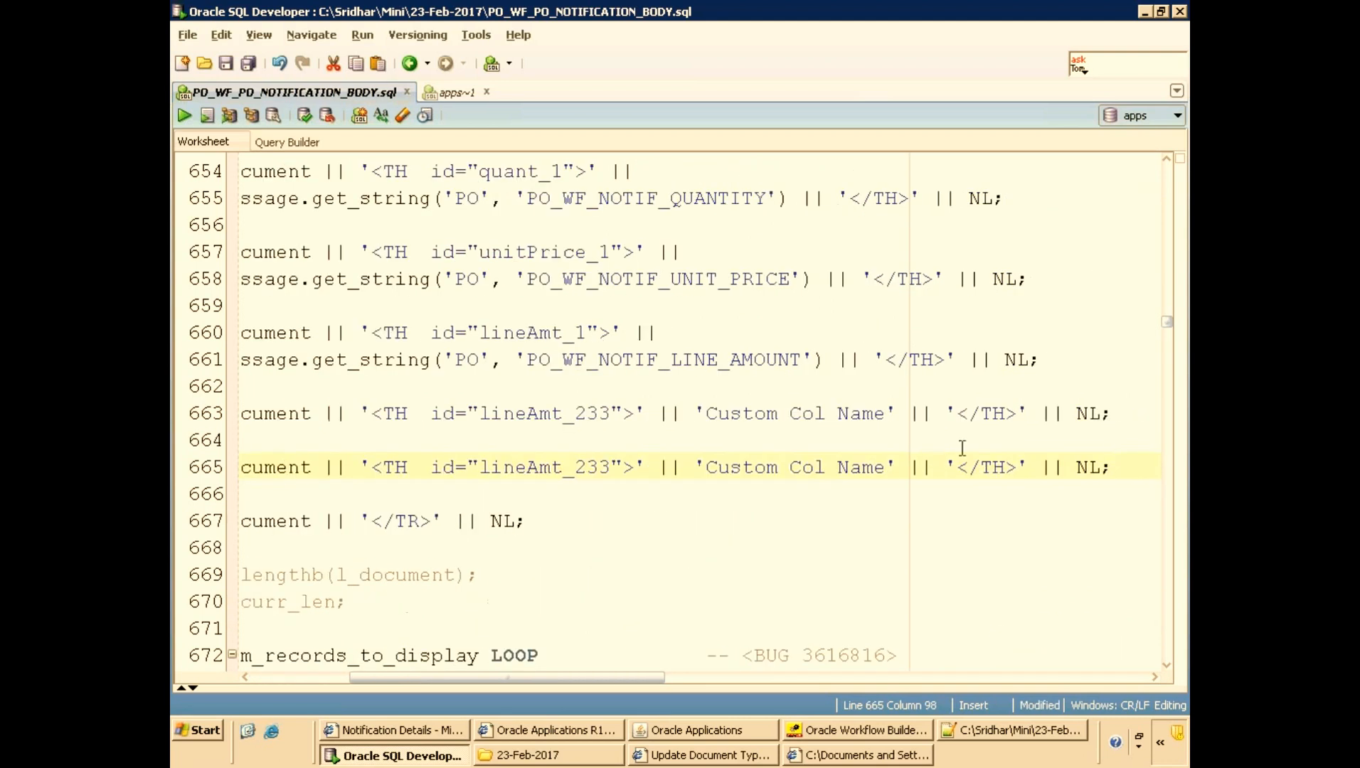
click(886, 466)
text(2)
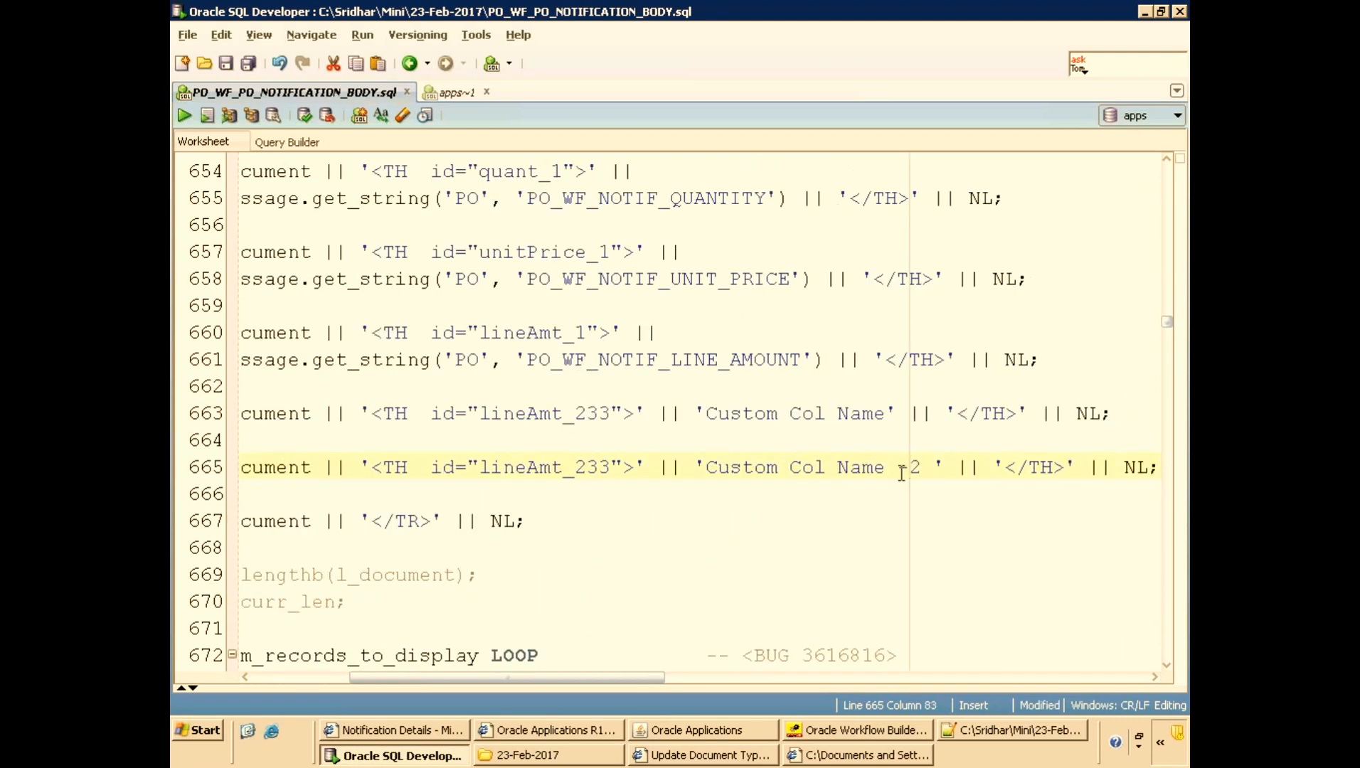
key(ctrl+s)
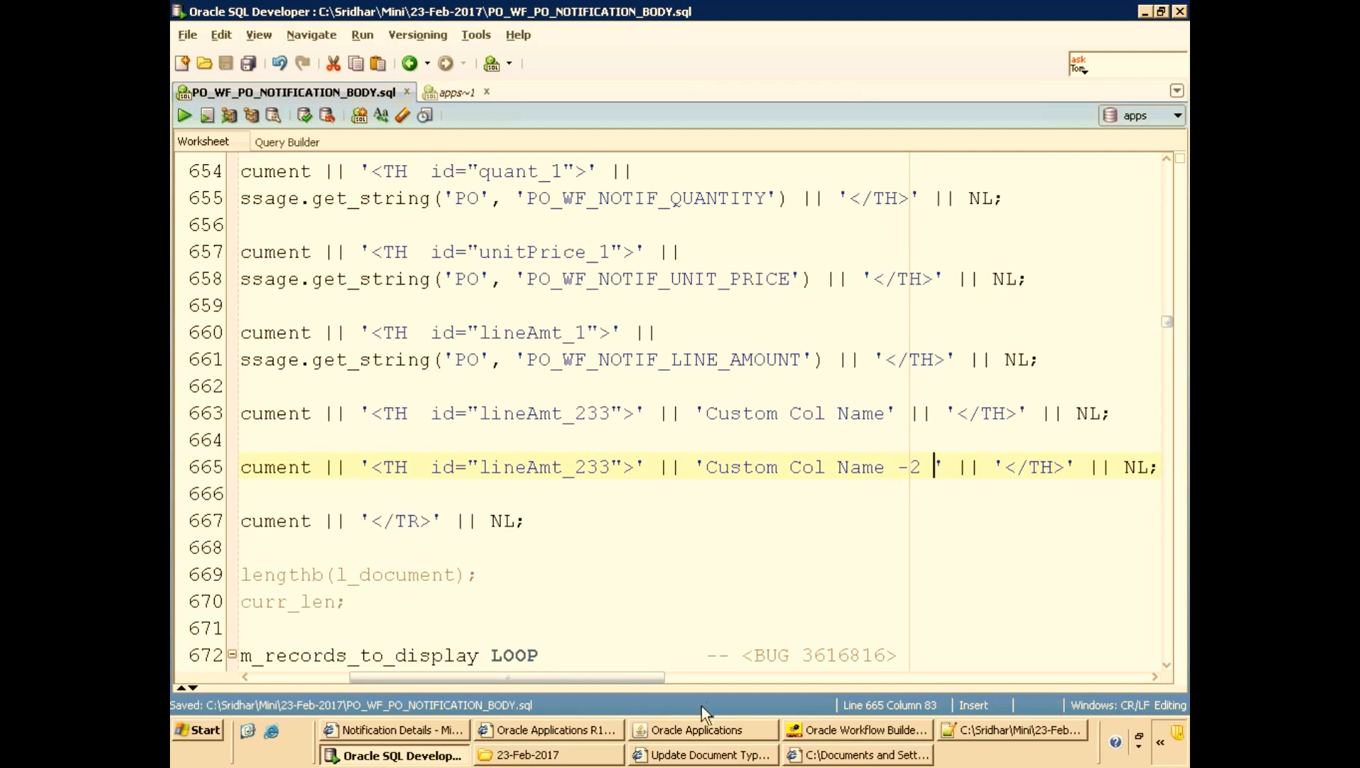
Examine the Custom Col Name column in the notification's Purchase Order Lines table, then return to the PL/SQL code.
click(400, 730)
click(934, 298)
drag(937, 306, 1115, 309)
click(980, 342)
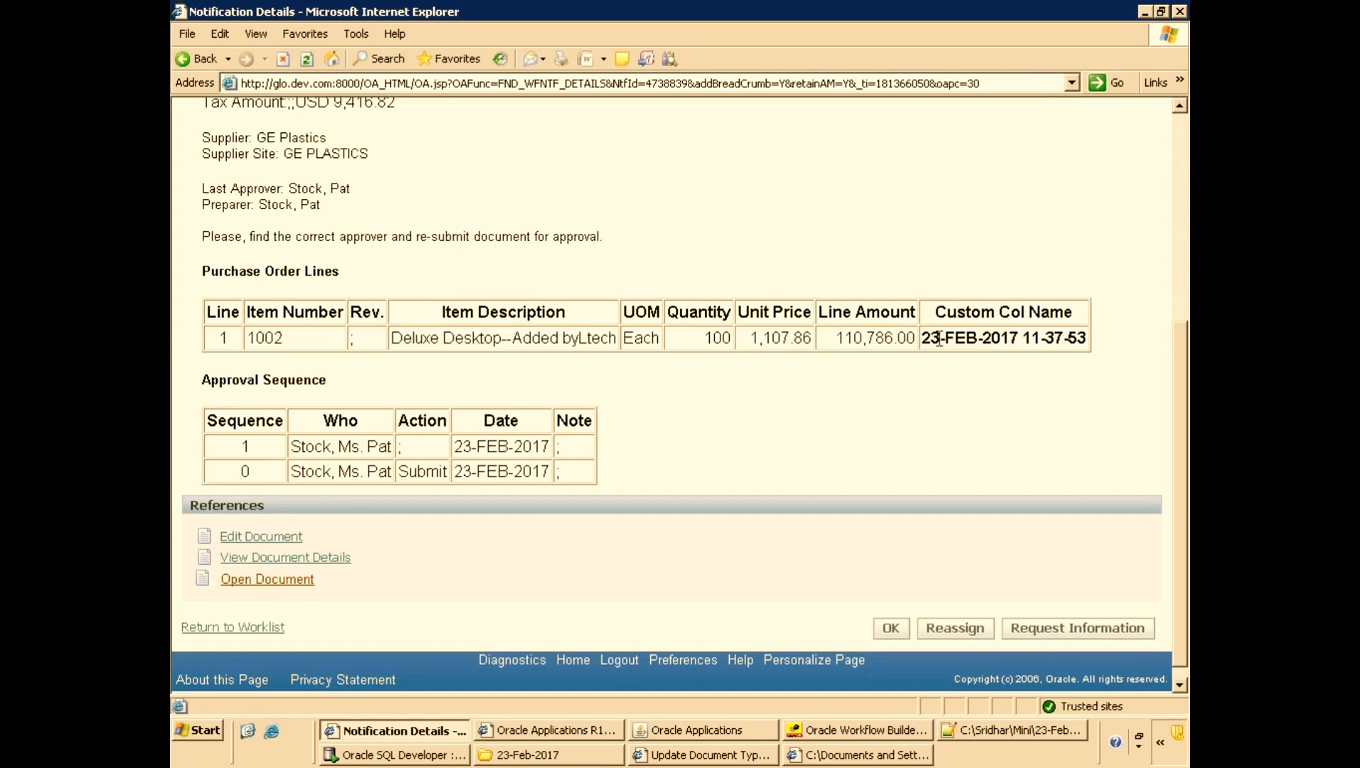
key(alt+Tab)
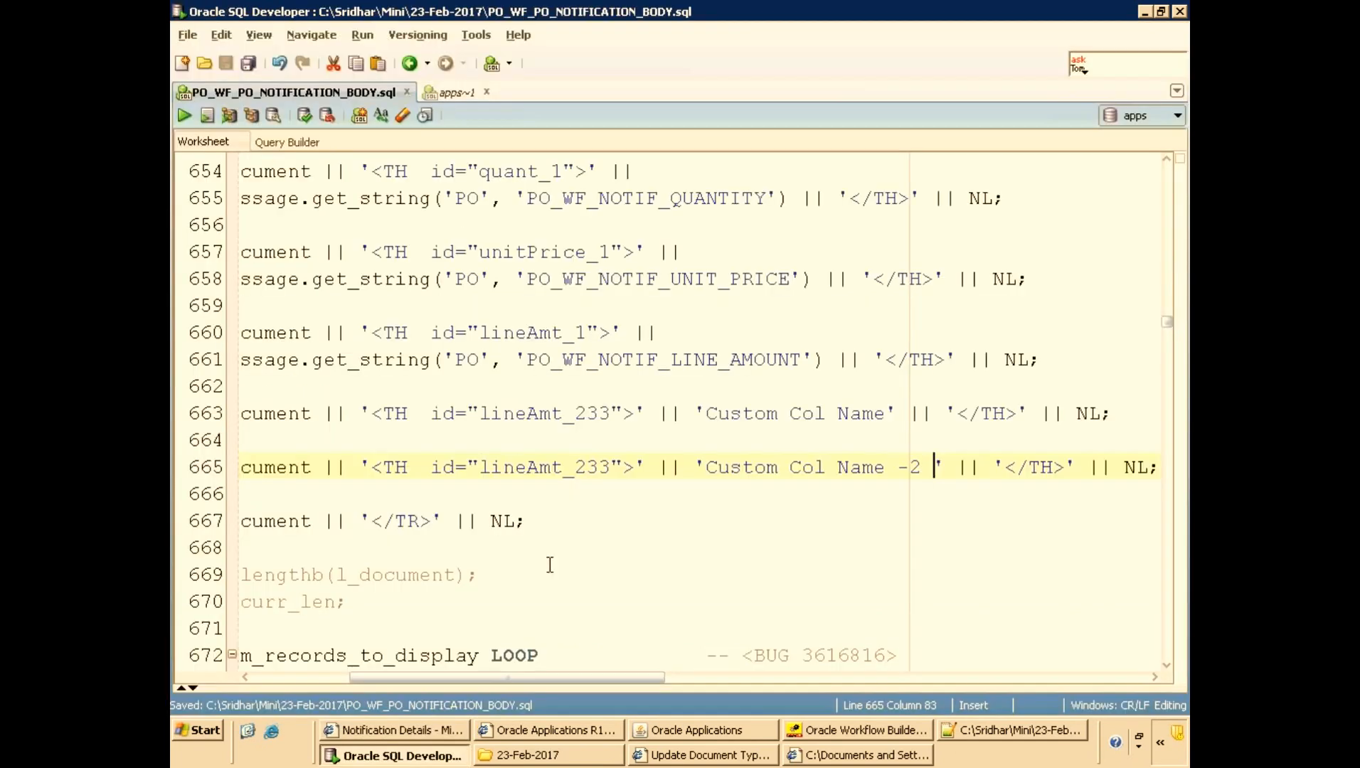
click(313, 677)
click(381, 494)
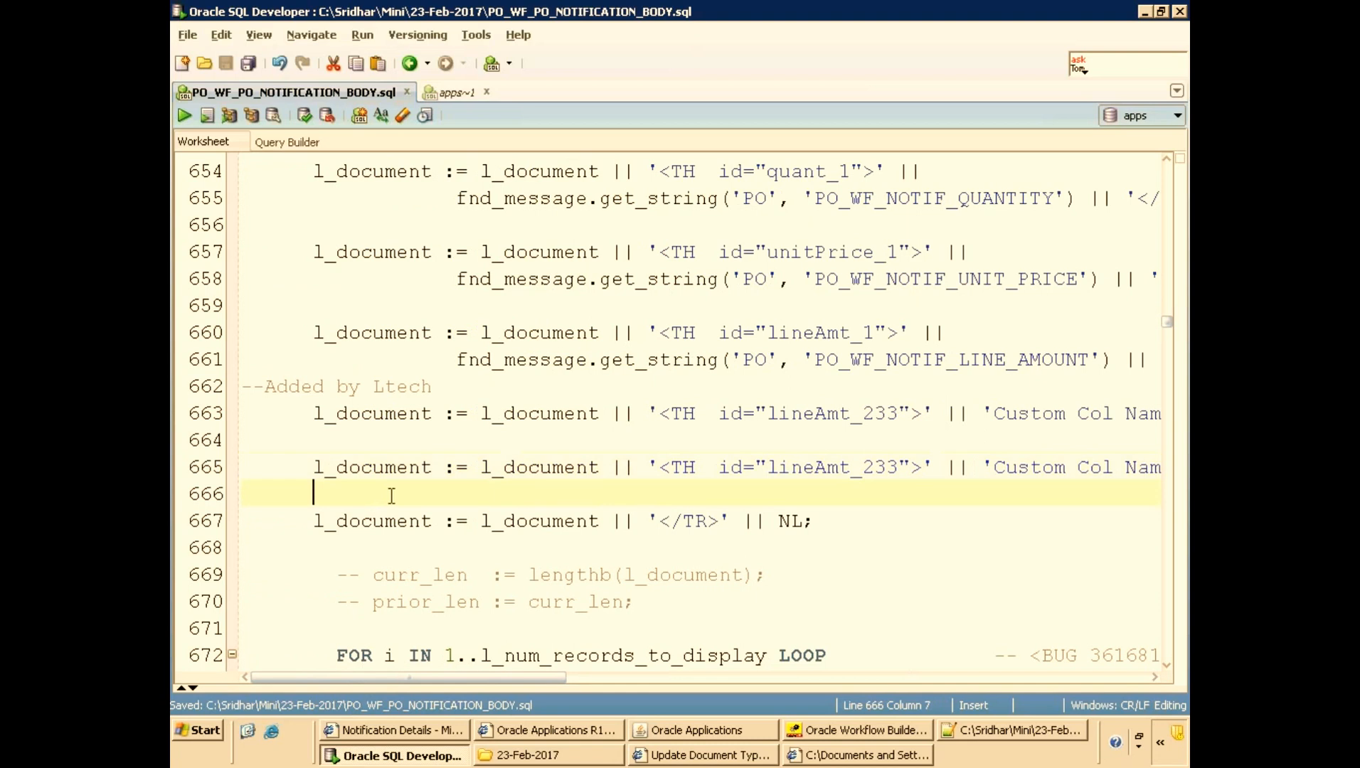
Duplicate the sysdate header line of the PO lines table so an identical copy sits below it.
scroll(391, 512, down, 6)
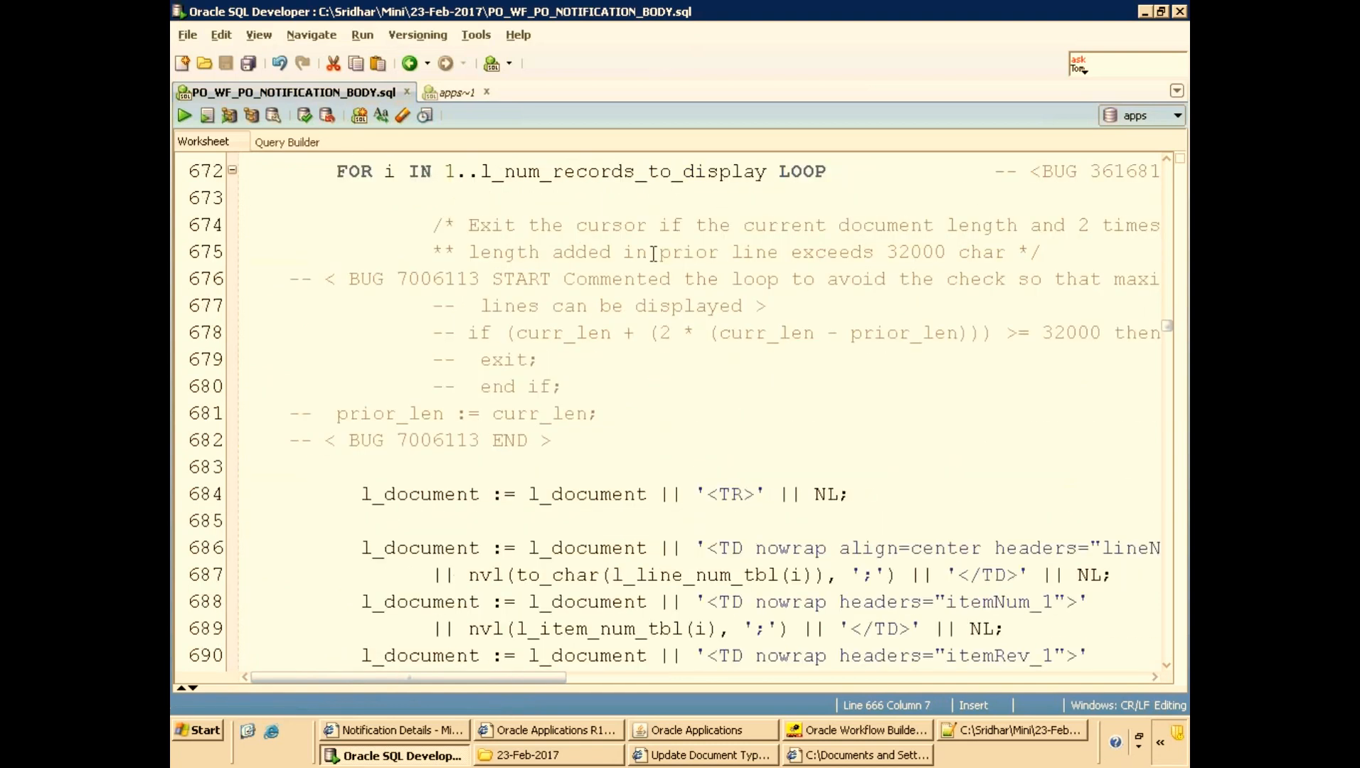
scroll(727, 213, down, 4)
scroll(804, 537, down, 2)
scroll(788, 532, down, 3)
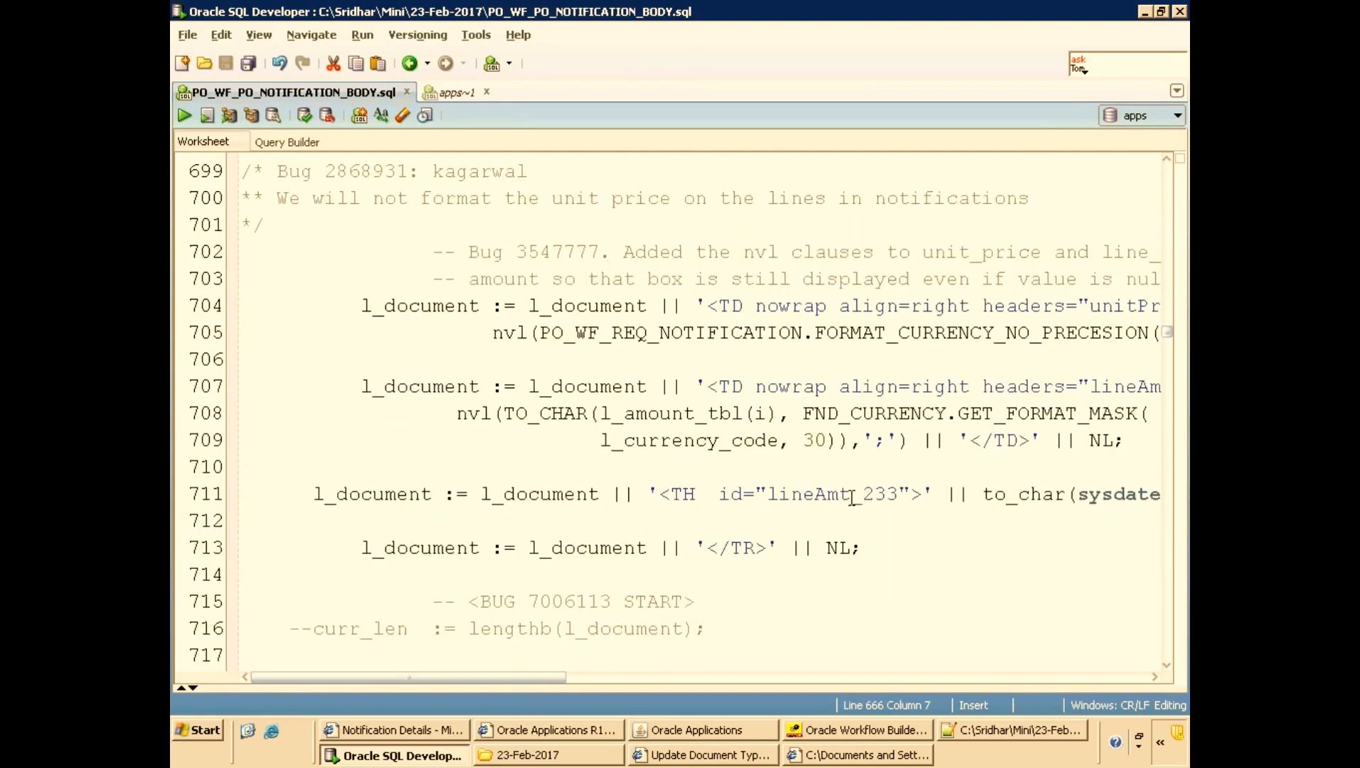
click(419, 494)
scroll(498, 512, down, 1)
key(End)
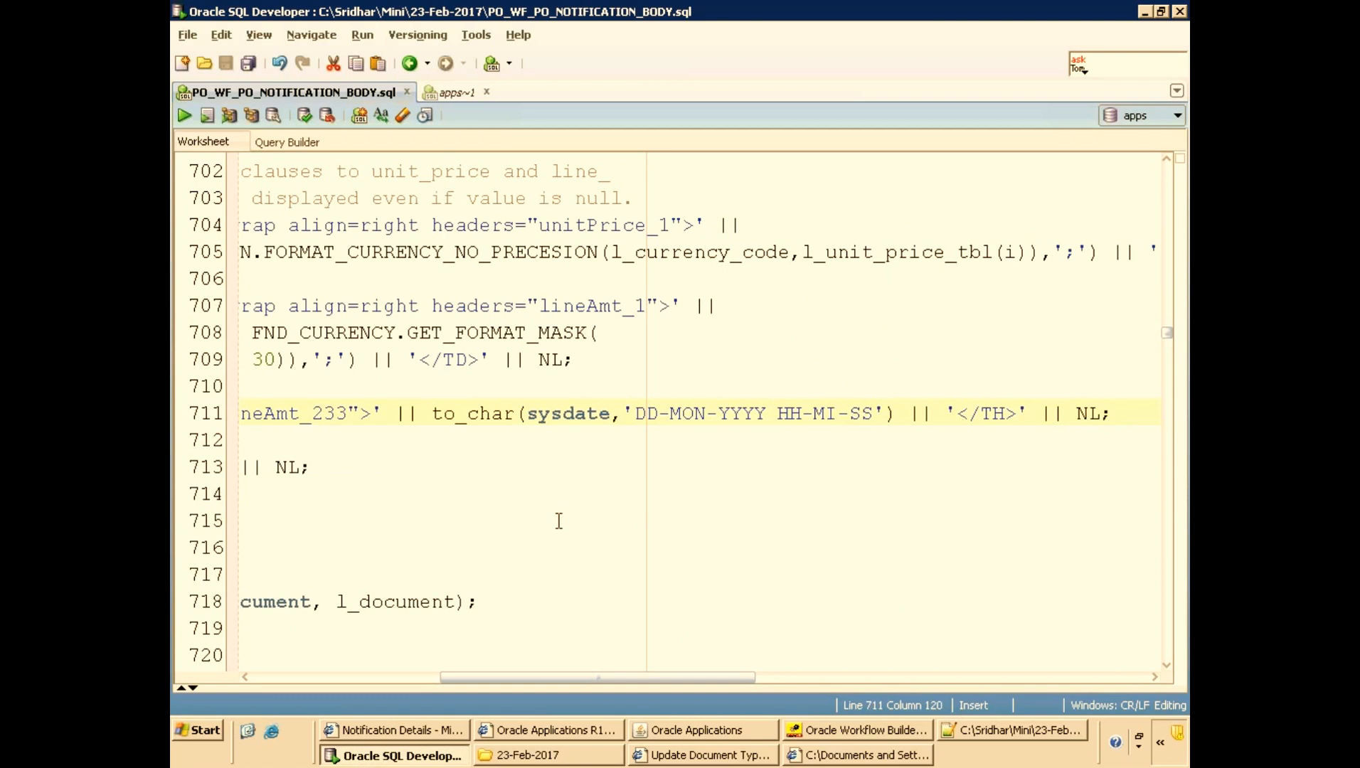
key(Home)
key(shift+End)
key(ctrl+c)
key(Down)
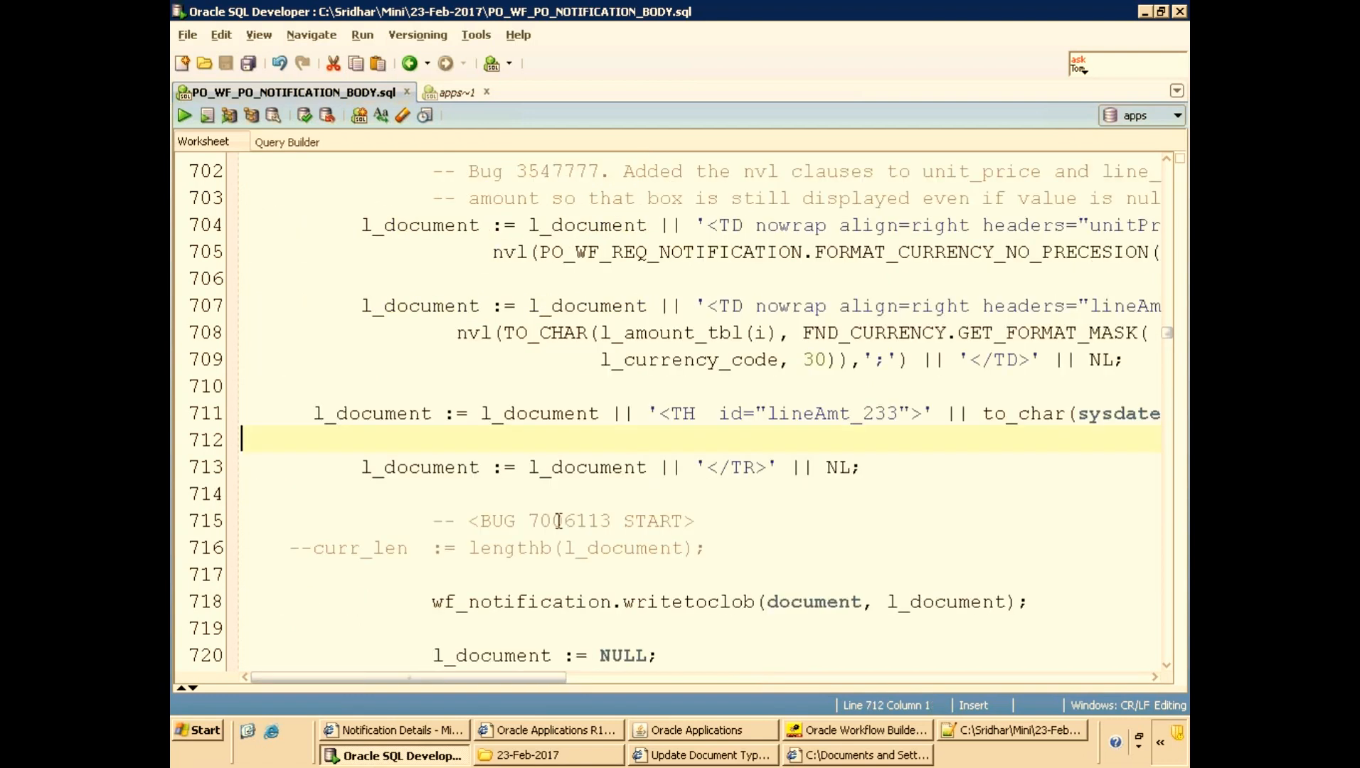
key(Return)
key(Up)
key(Return)
key(ctrl+v)
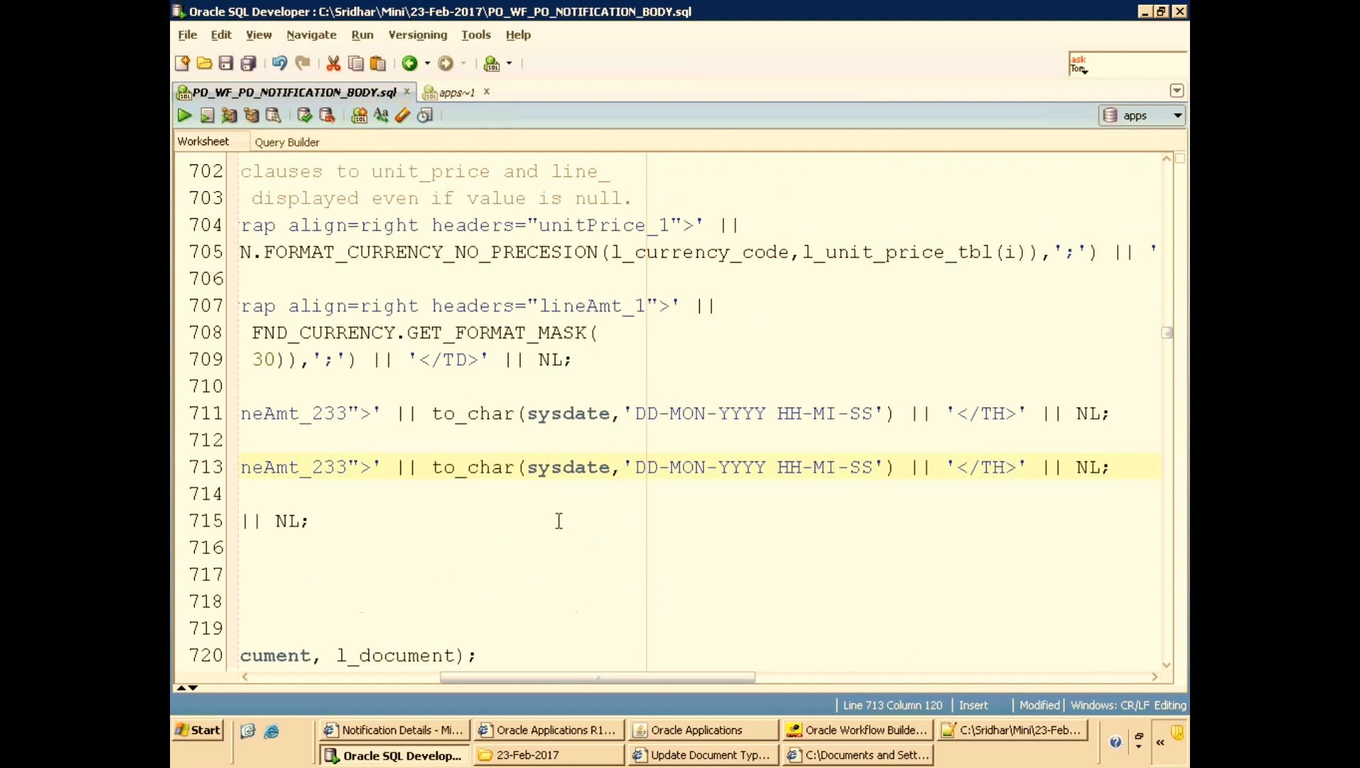
In the copied line, replace the to_char(sysdate, 'DD-MON-YYYY HH-MI-SS') expression with the literal 'Line Num-->' followed by ||.
click(422, 467)
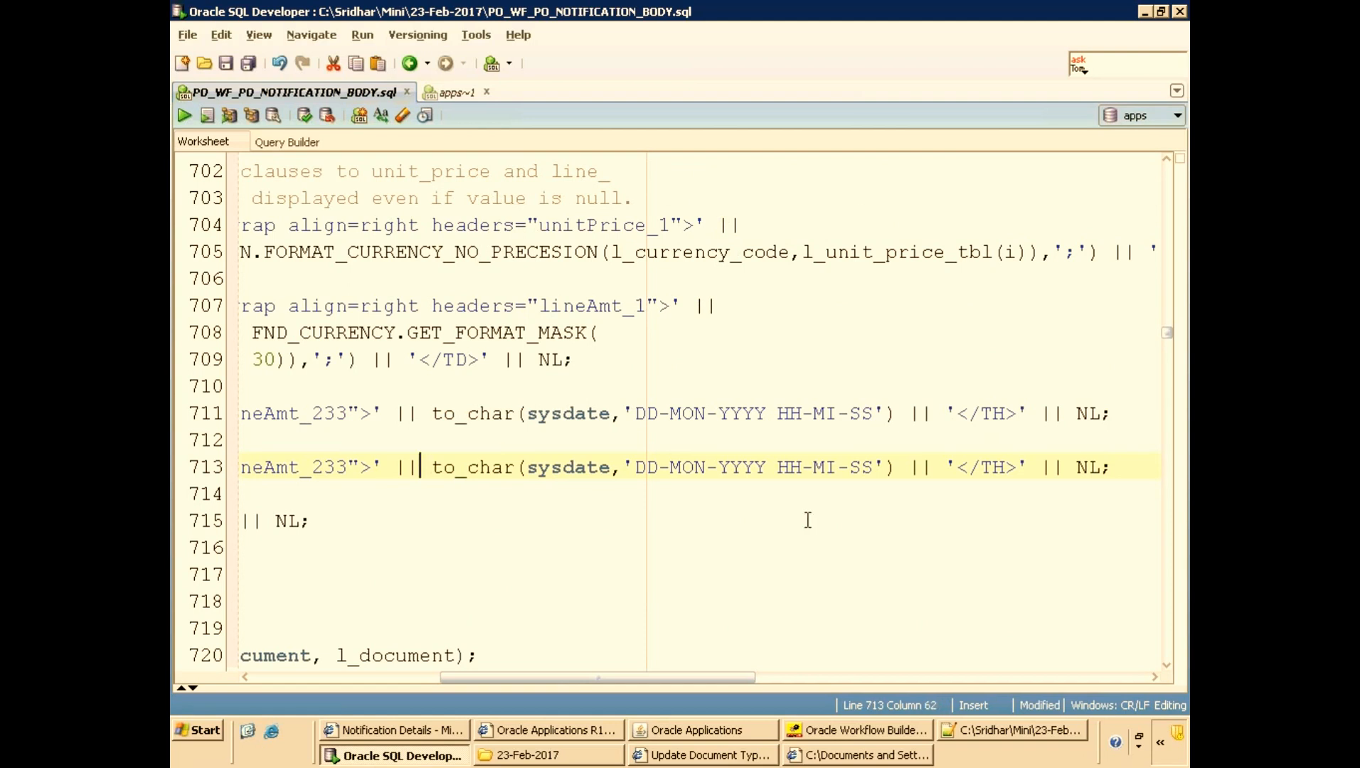
shift+click(899, 467)
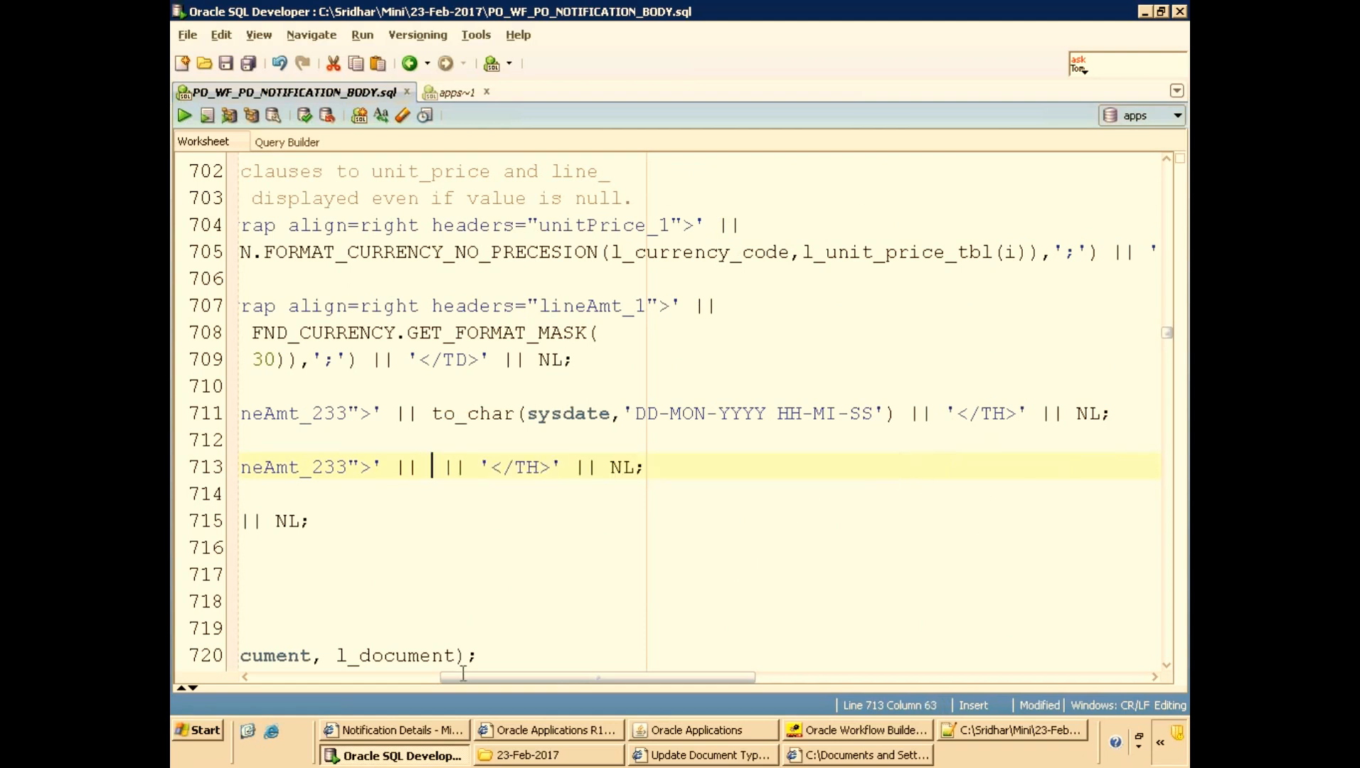
text('Line Num-->)
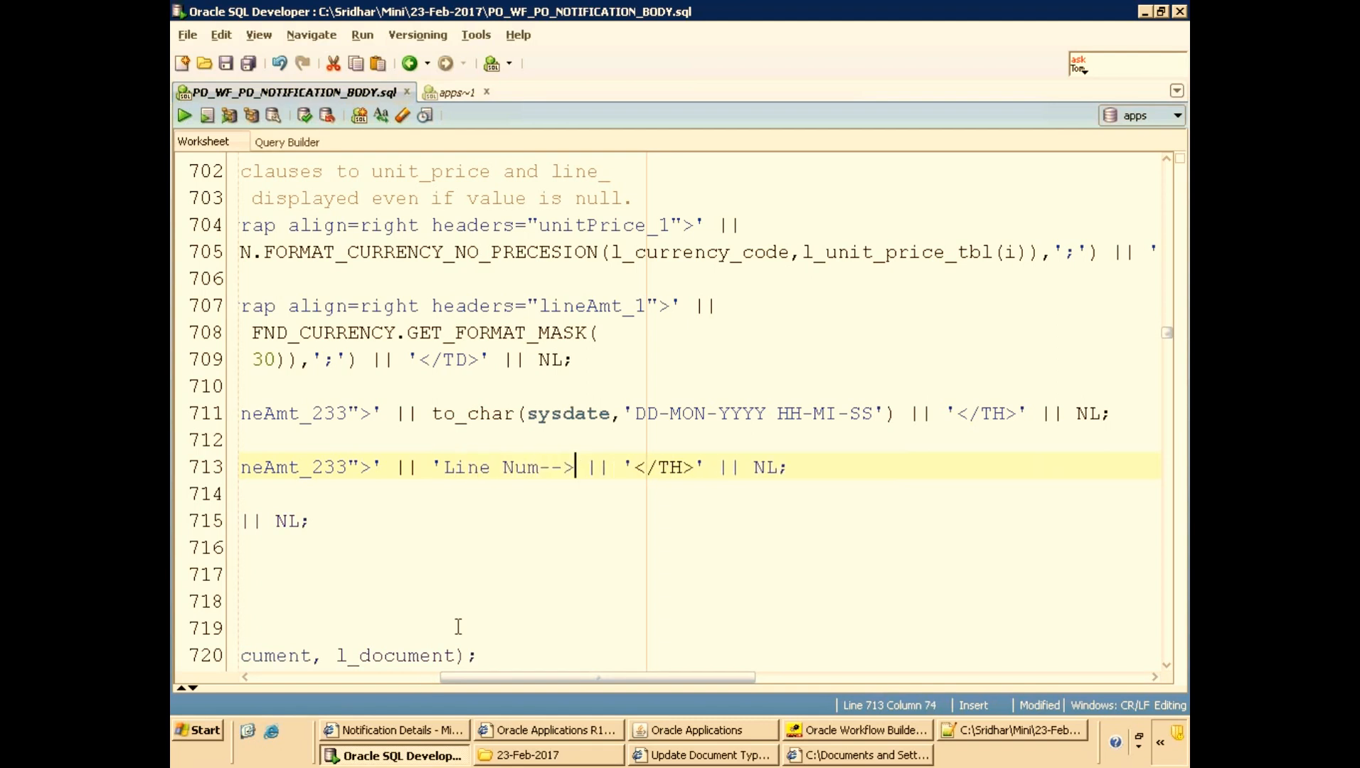
text(' ||)
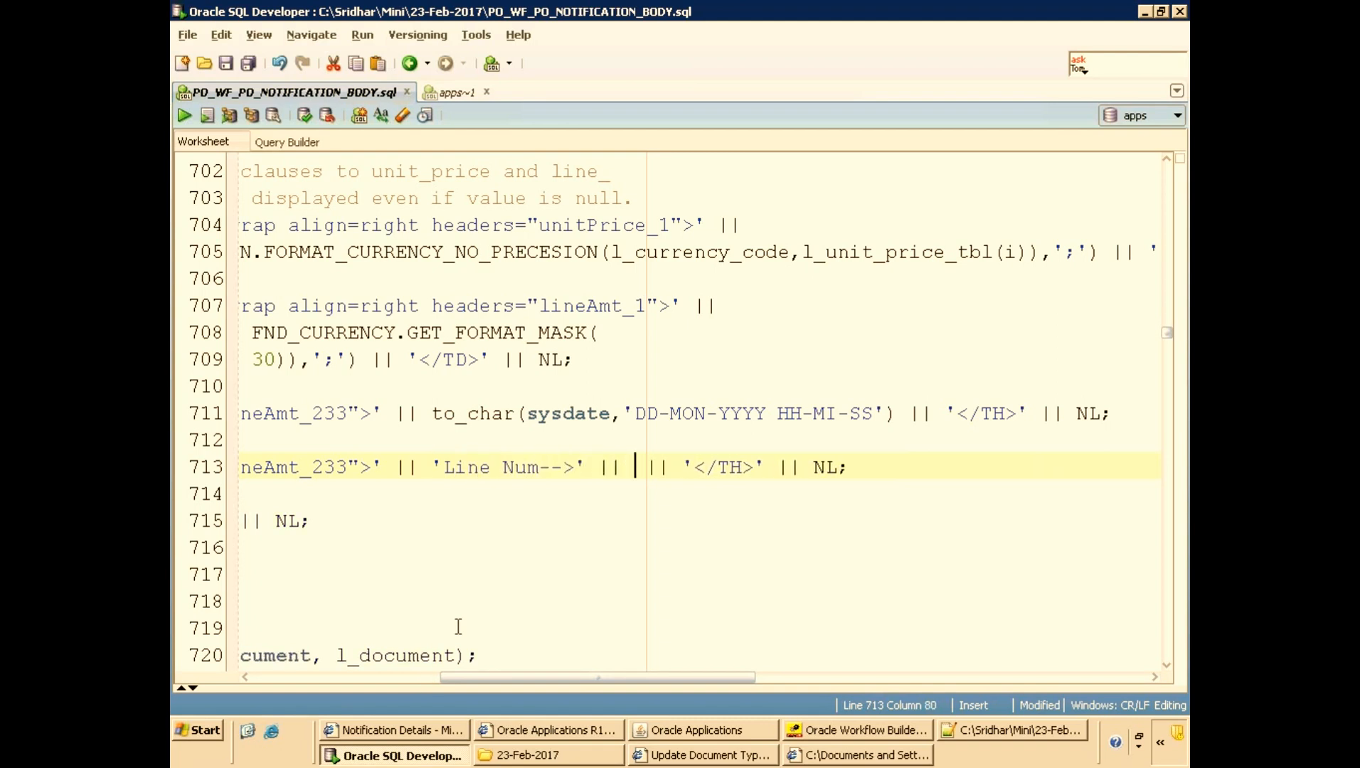
drag(450, 677, 209, 679)
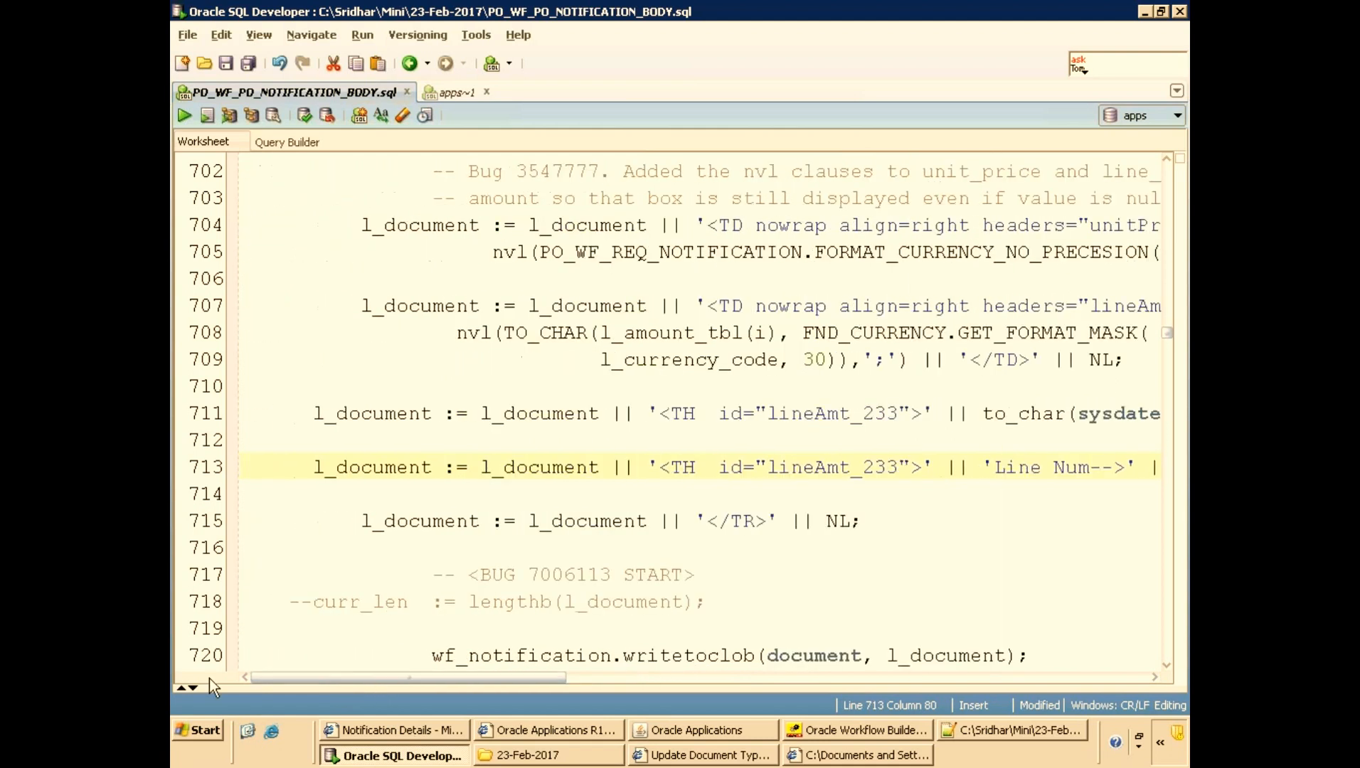
Inspect the line number and item number cell expressions in the lines loop, and compare against the notification page.
scroll(600, 508, up, 7)
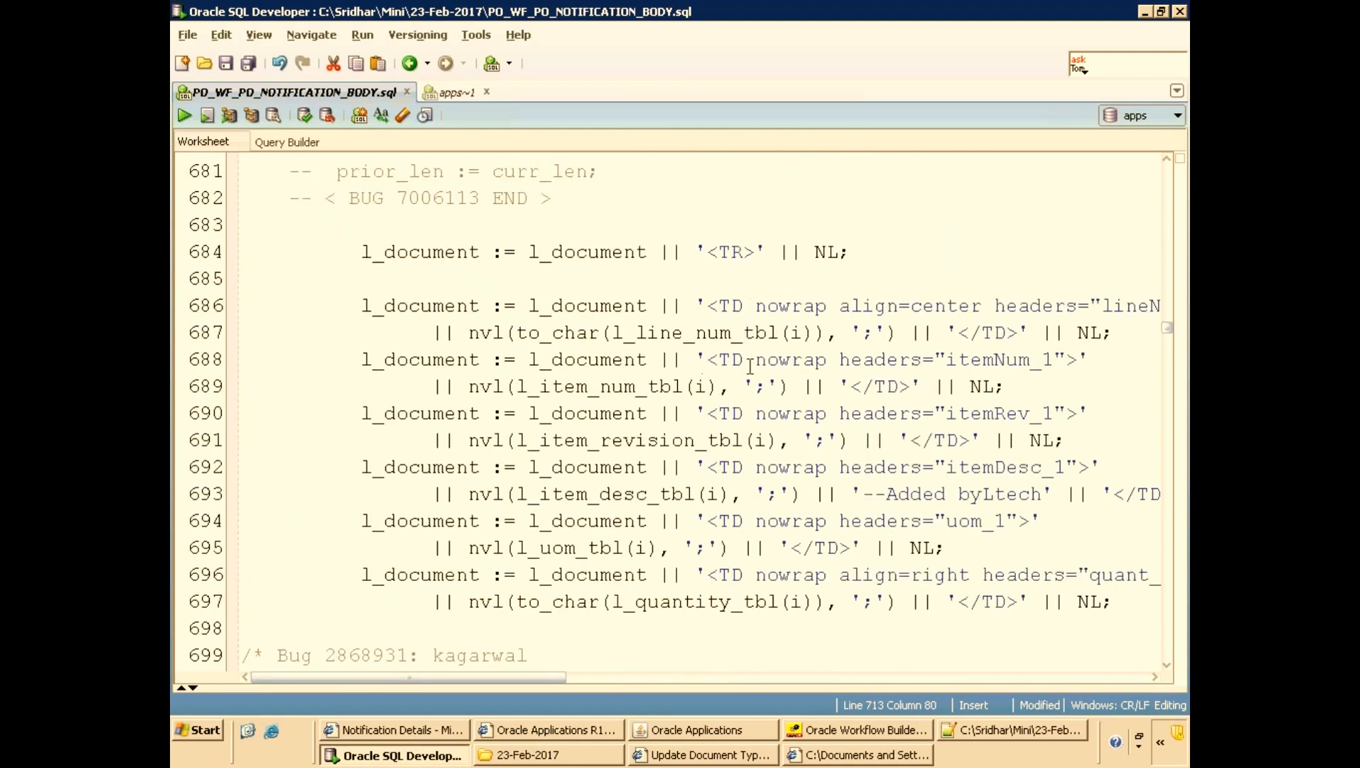
double_click(572, 332)
double_click(771, 332)
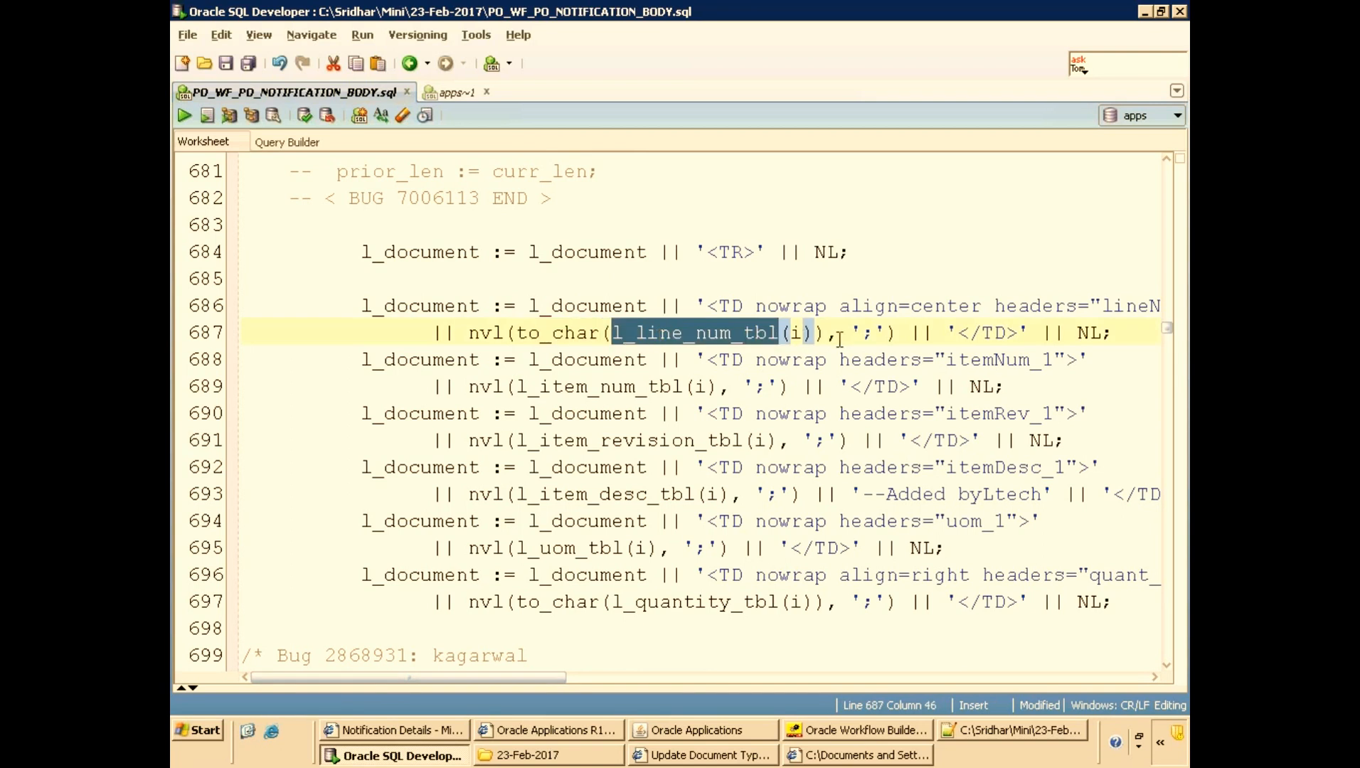
click(610, 388)
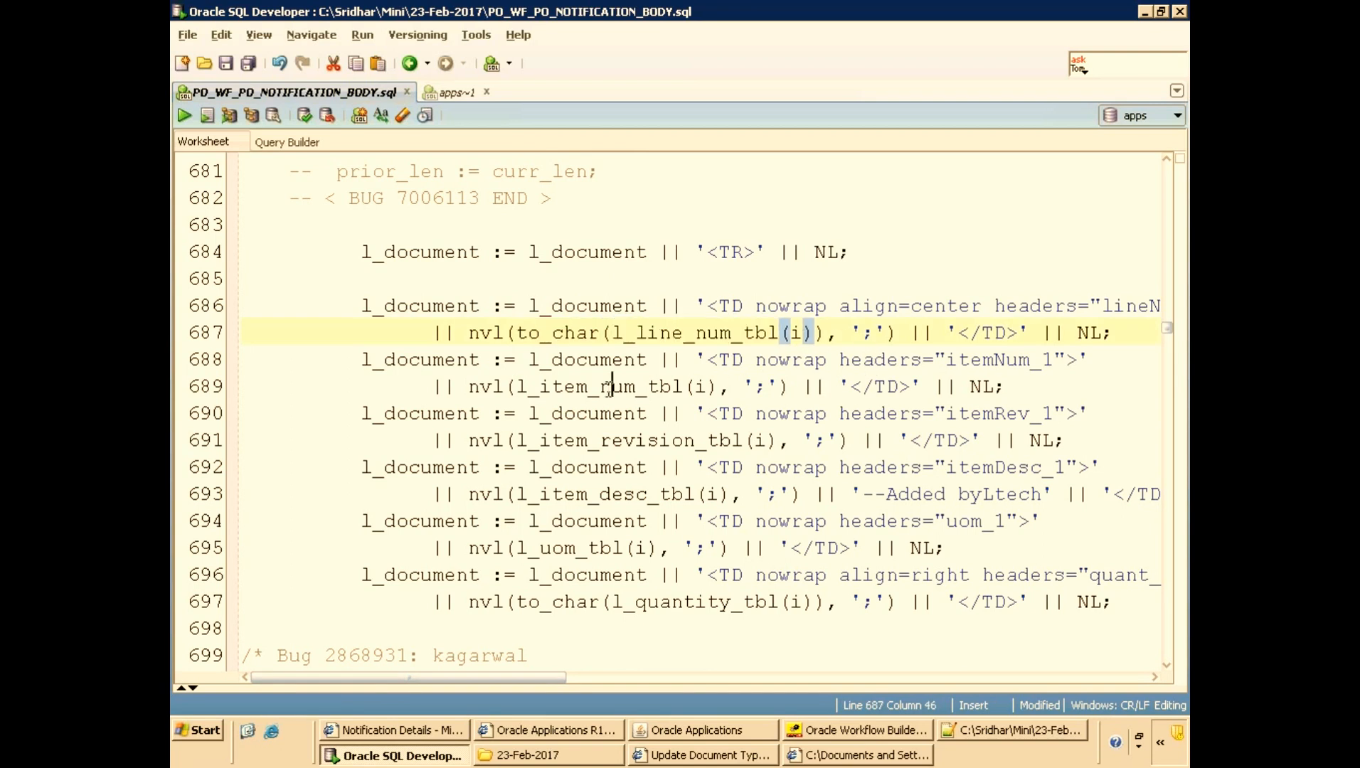
double_click(610, 388)
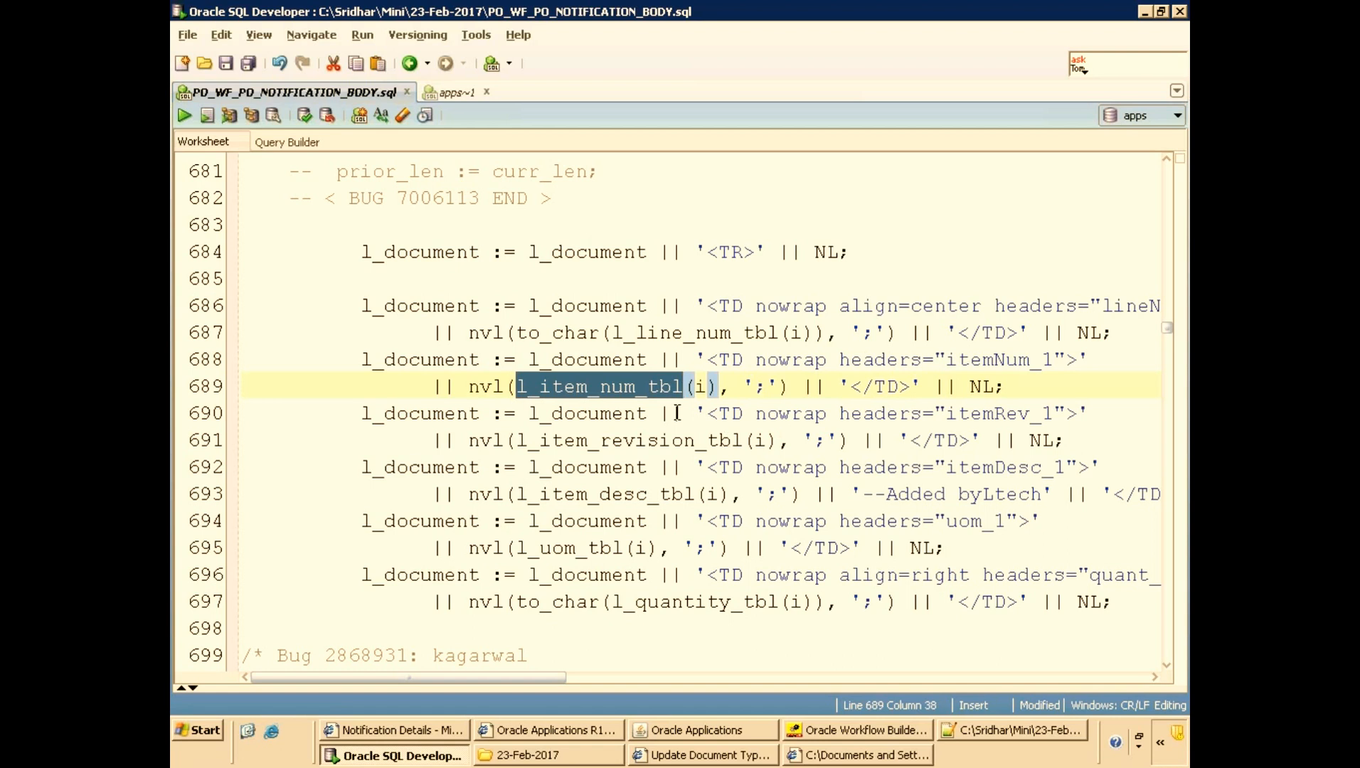
key(alt+Tab)
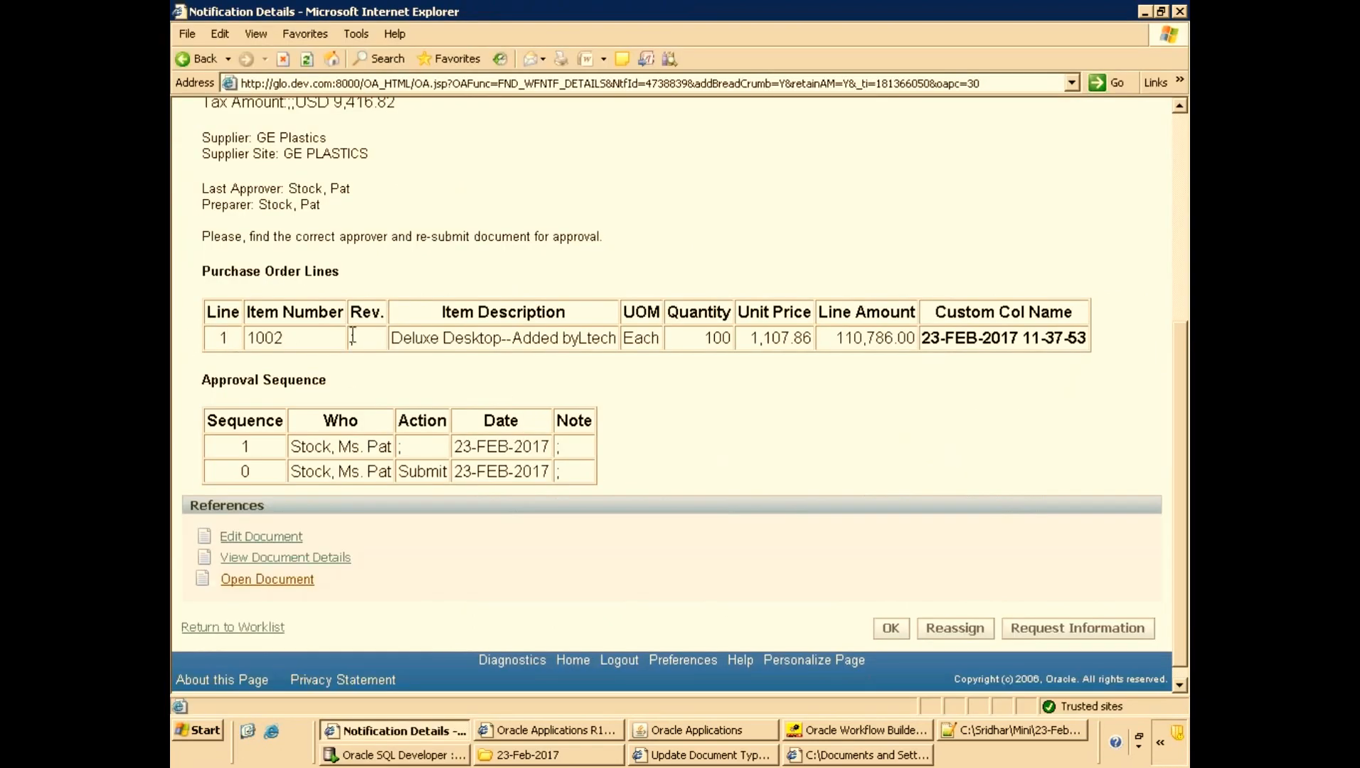
key(alt+Tab)
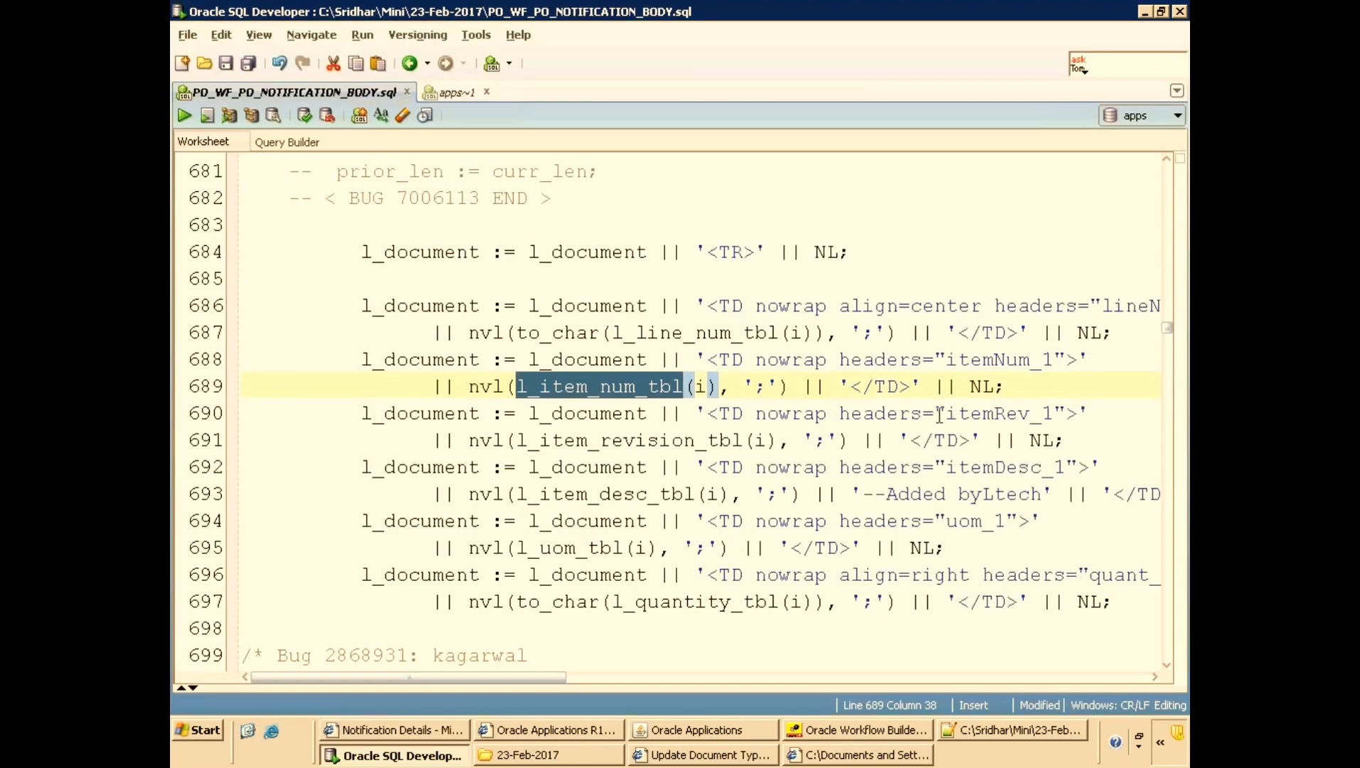
Copy the nvl(l_item_num_tbl(i), ';') expression and insert it after 'Line Num-->' || in the new header line.
click(469, 390)
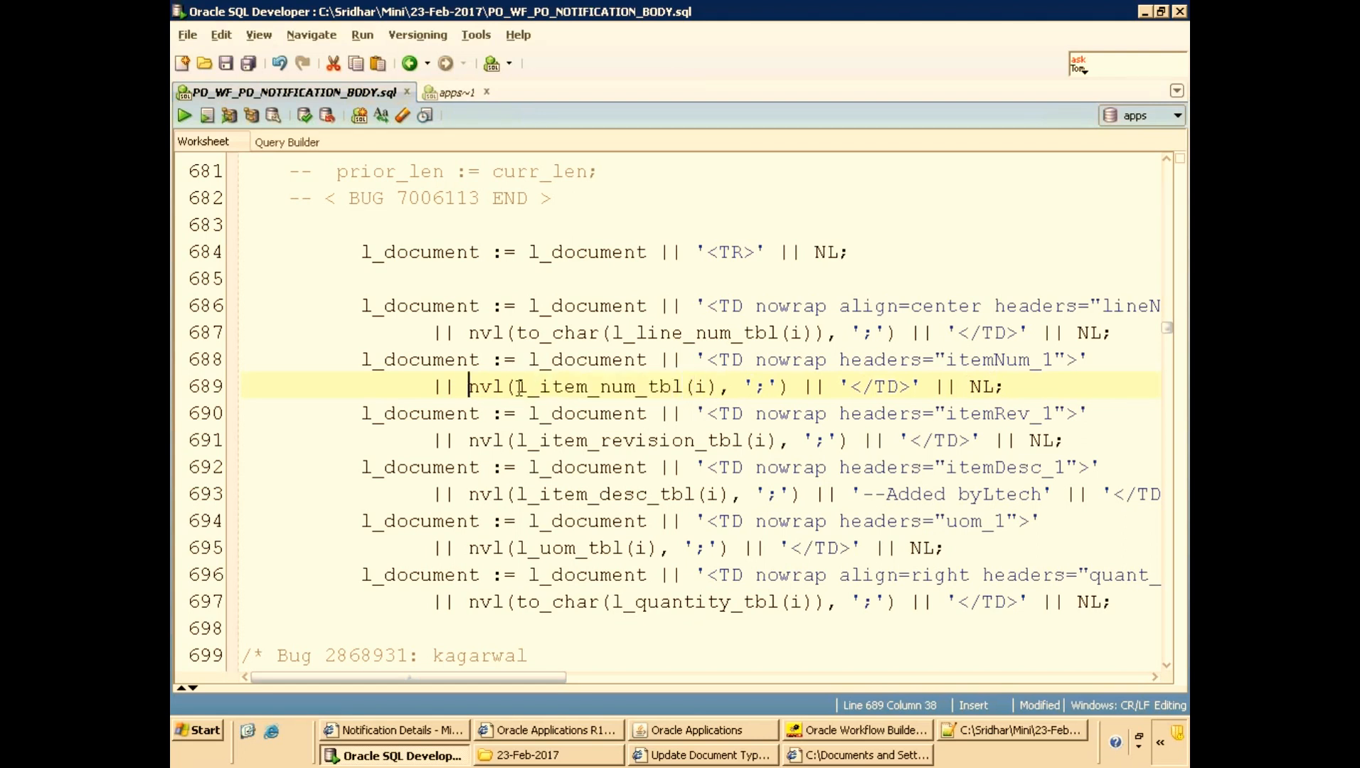
shift+click(804, 389)
key(ctrl+c)
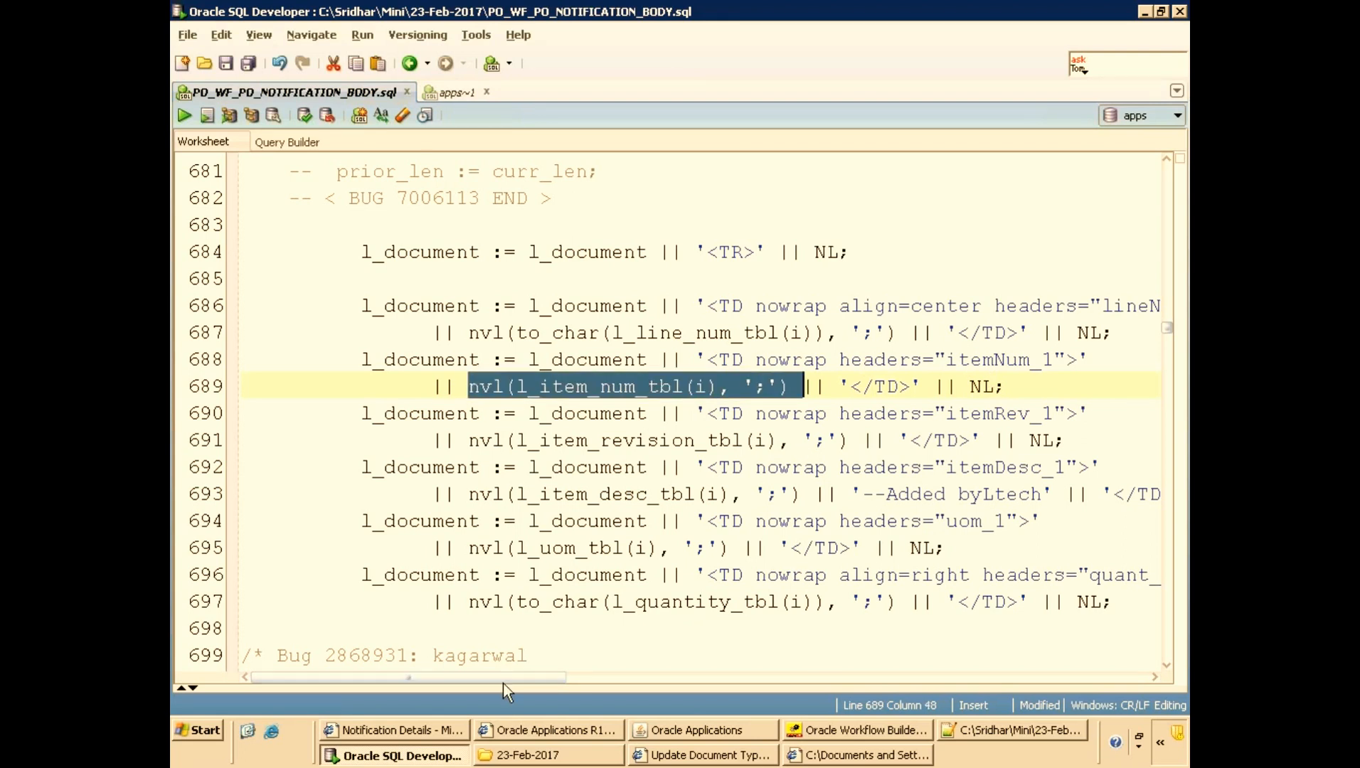
scroll(505, 672, down, 5)
scroll(659, 569, down, 1)
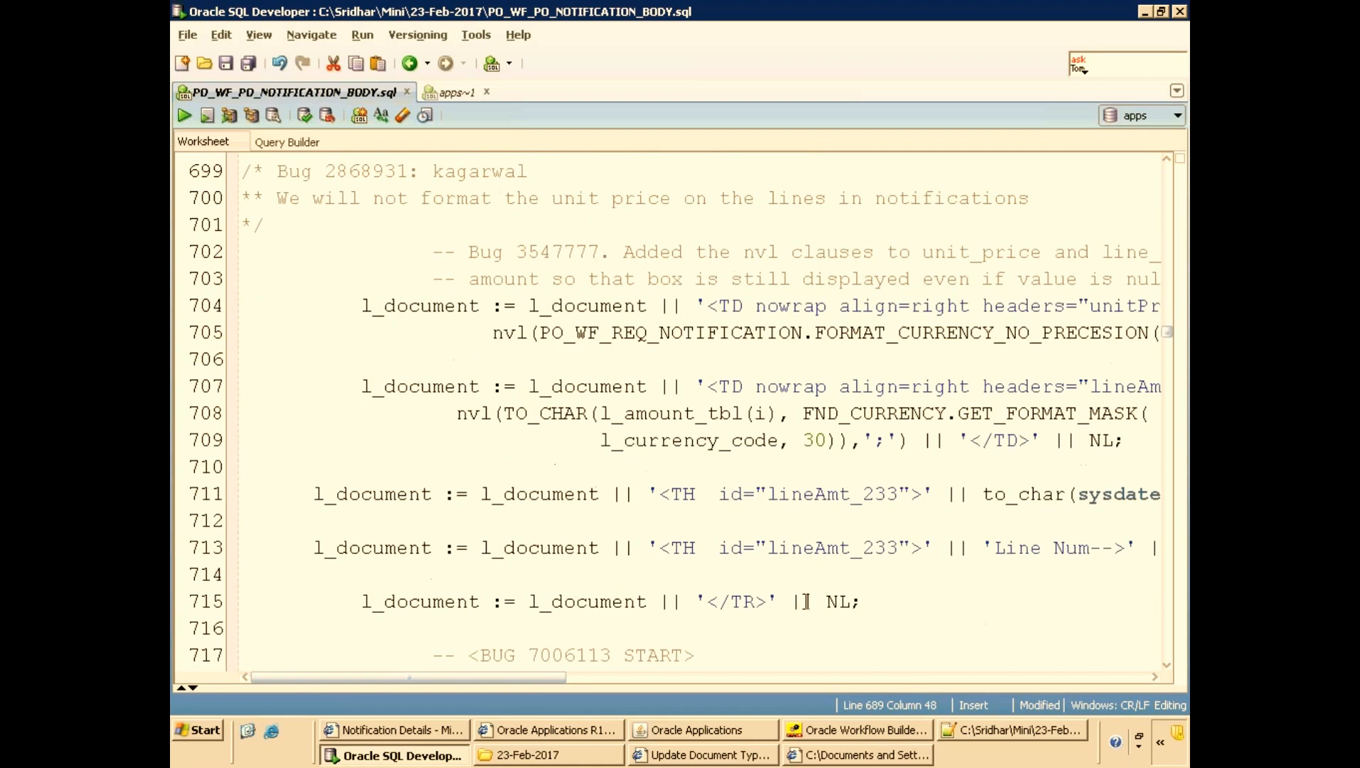
drag(528, 679, 631, 683)
click(878, 548)
key(ctrl+v)
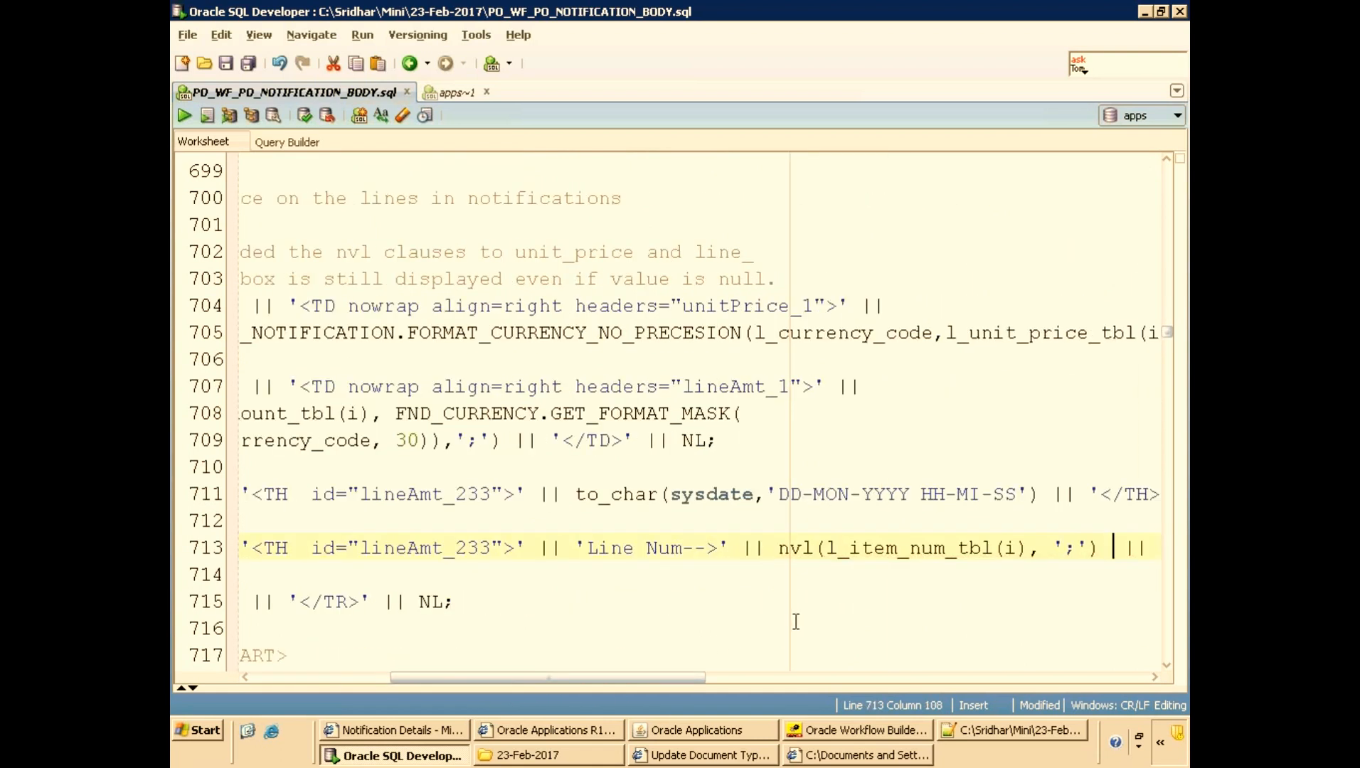
Save the file and run the whole script to recompile the PO_WF_PO_NOTIFICATION package body.
key(ctrl+s)
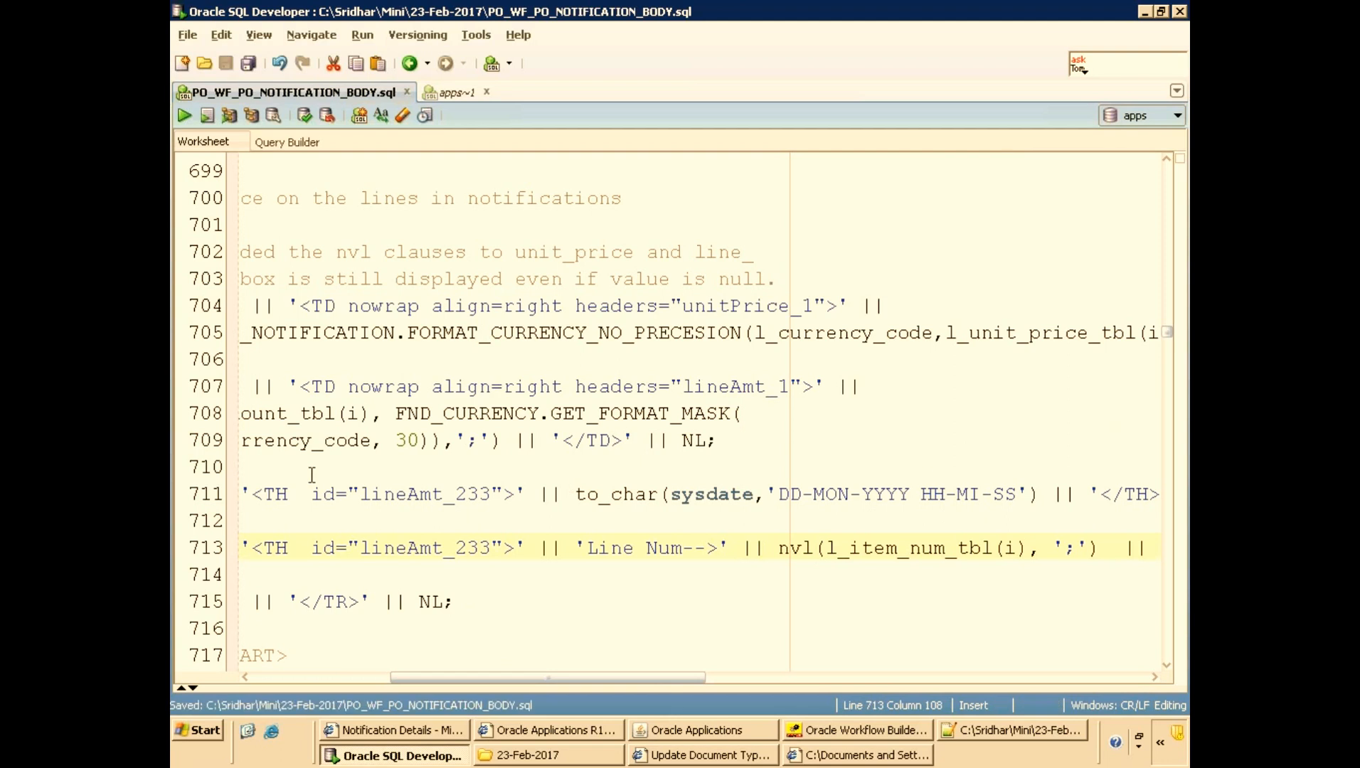
key(ctrl+Home)
key(F5)
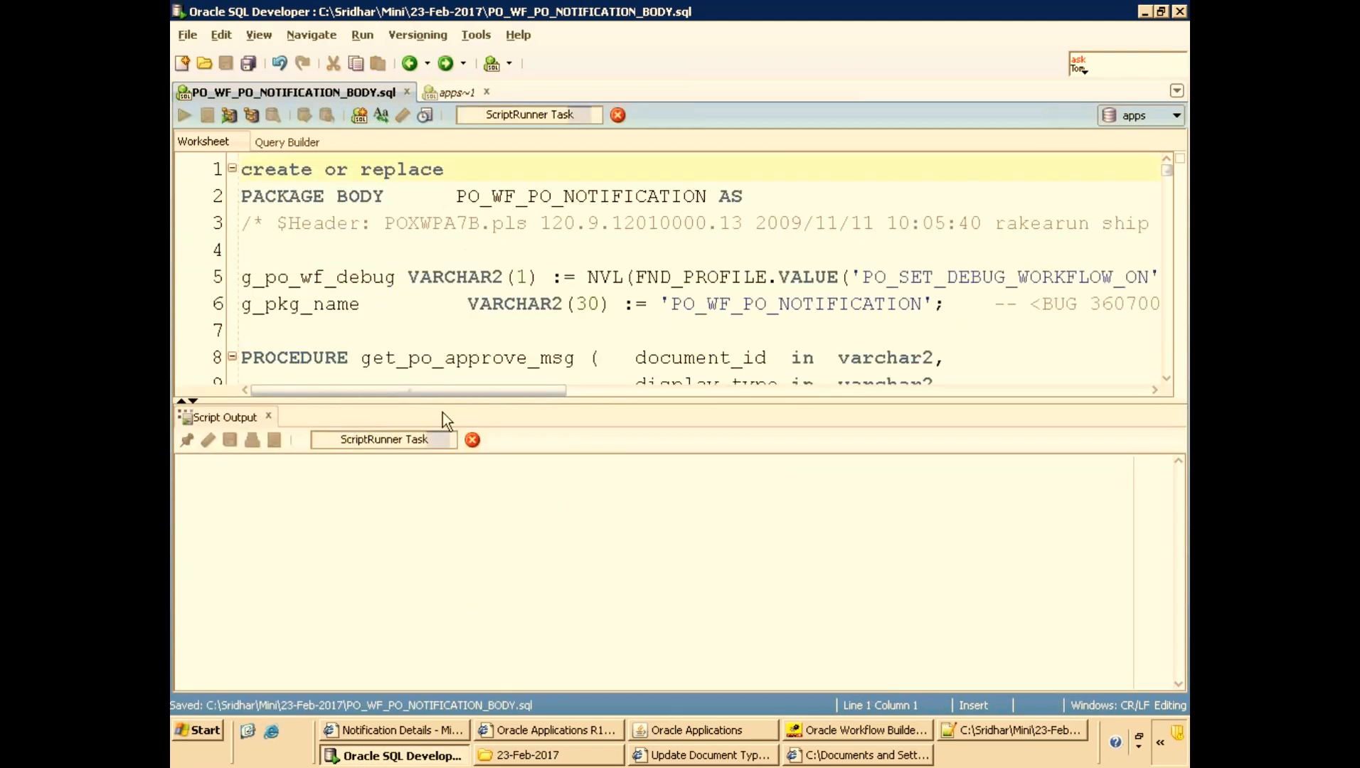
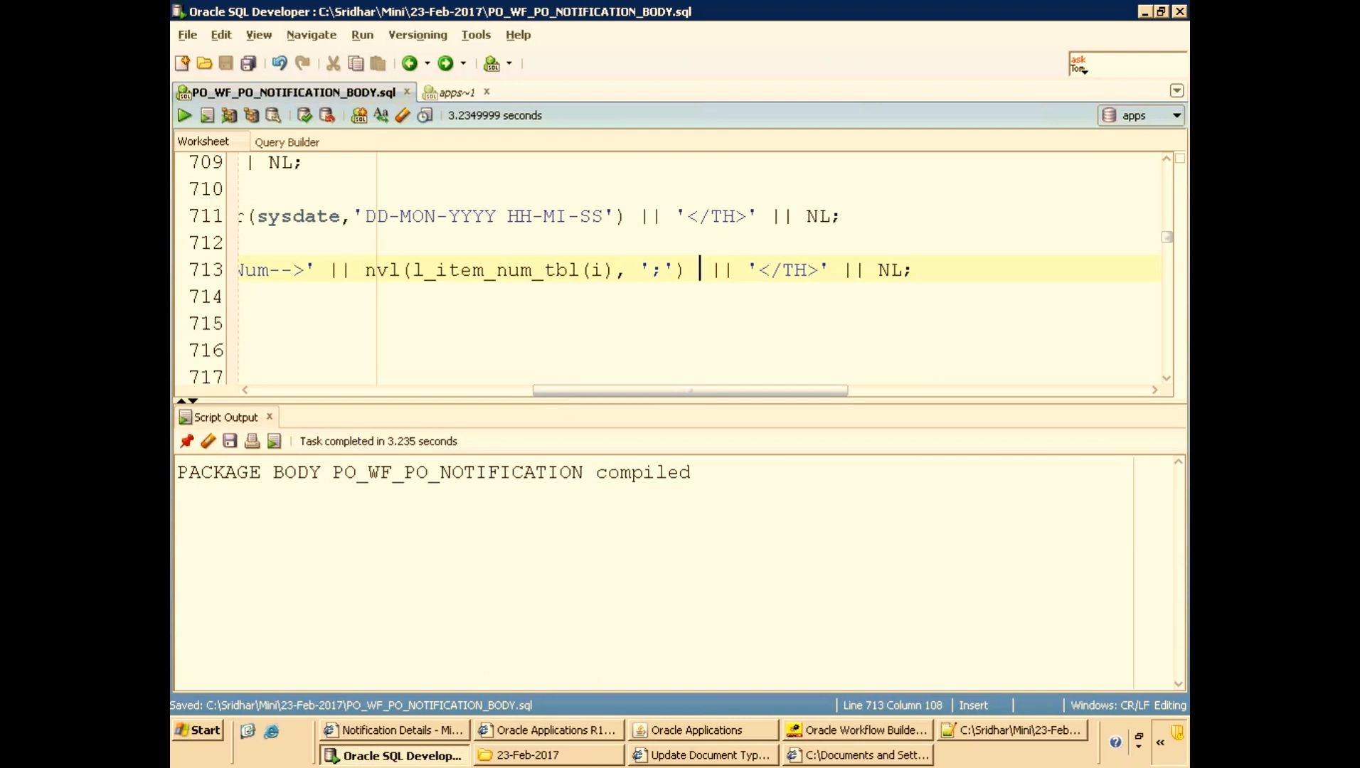
Copy purchase order 6116 into a new standard purchase order using Copy Document.
click(701, 731)
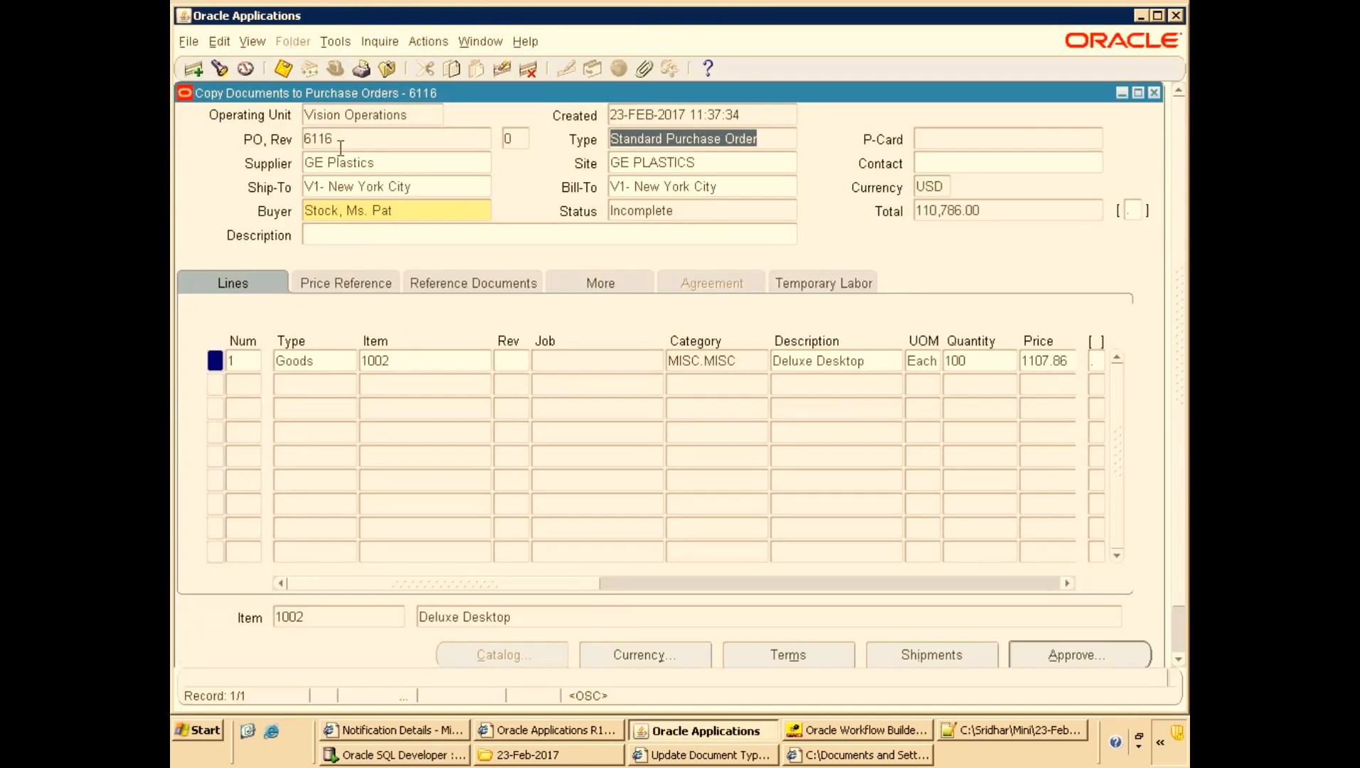
click(383, 142)
click(337, 43)
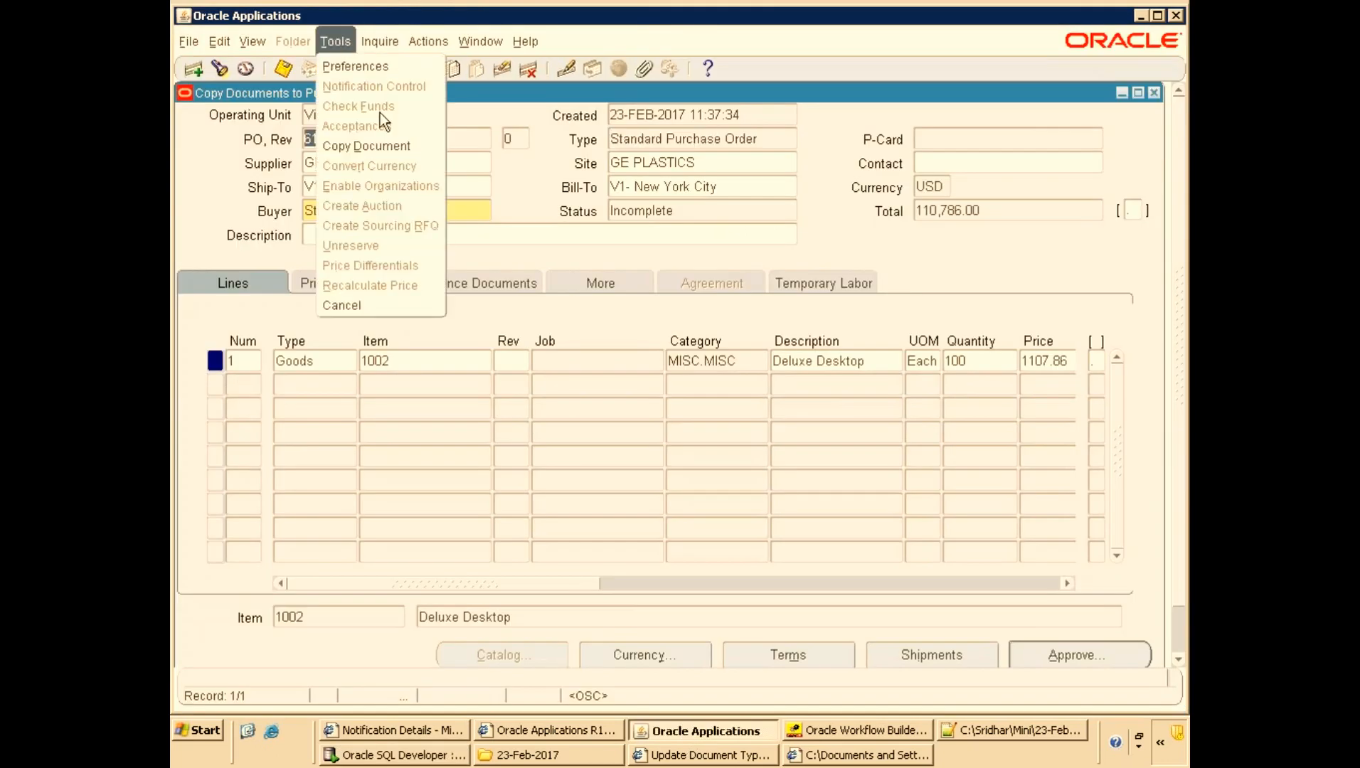
click(370, 145)
click(475, 503)
click(822, 435)
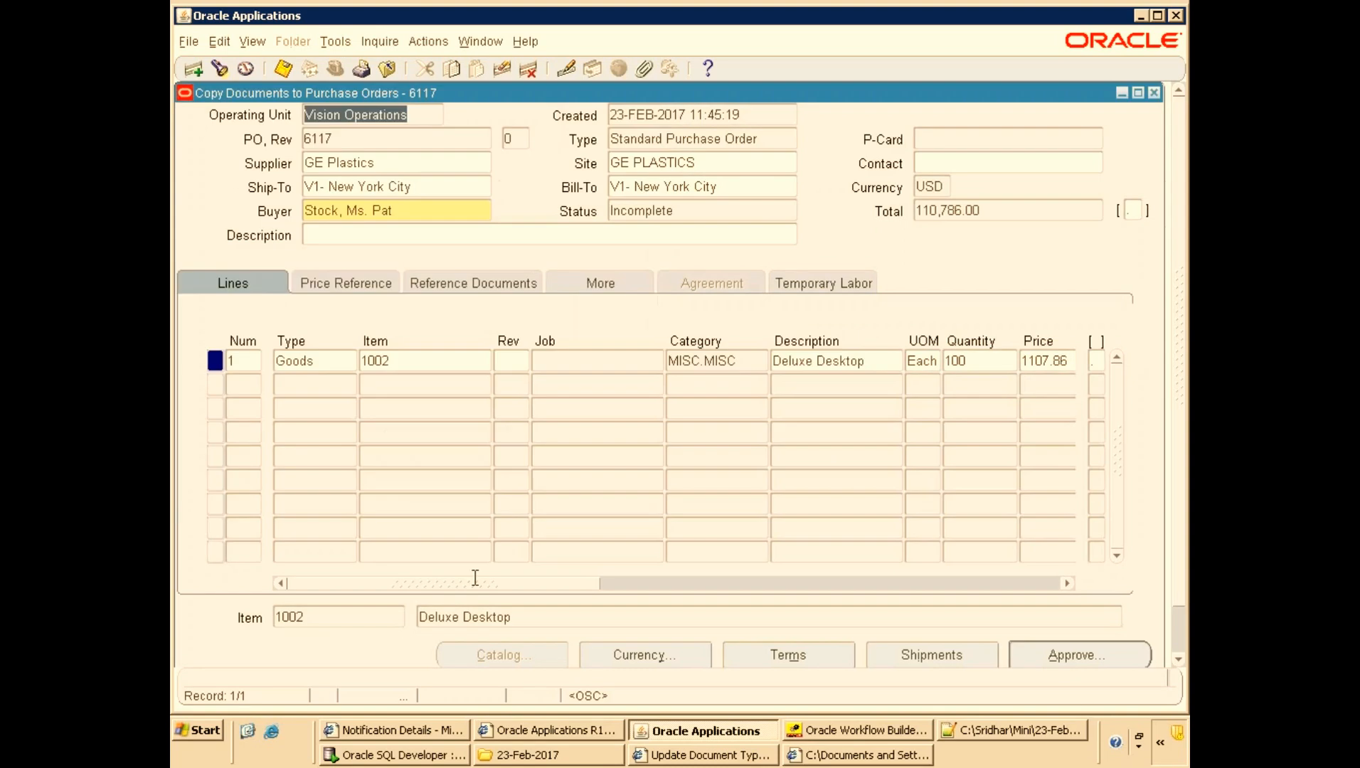
Submit the new purchase order 6117 for approval.
click(1042, 654)
click(687, 601)
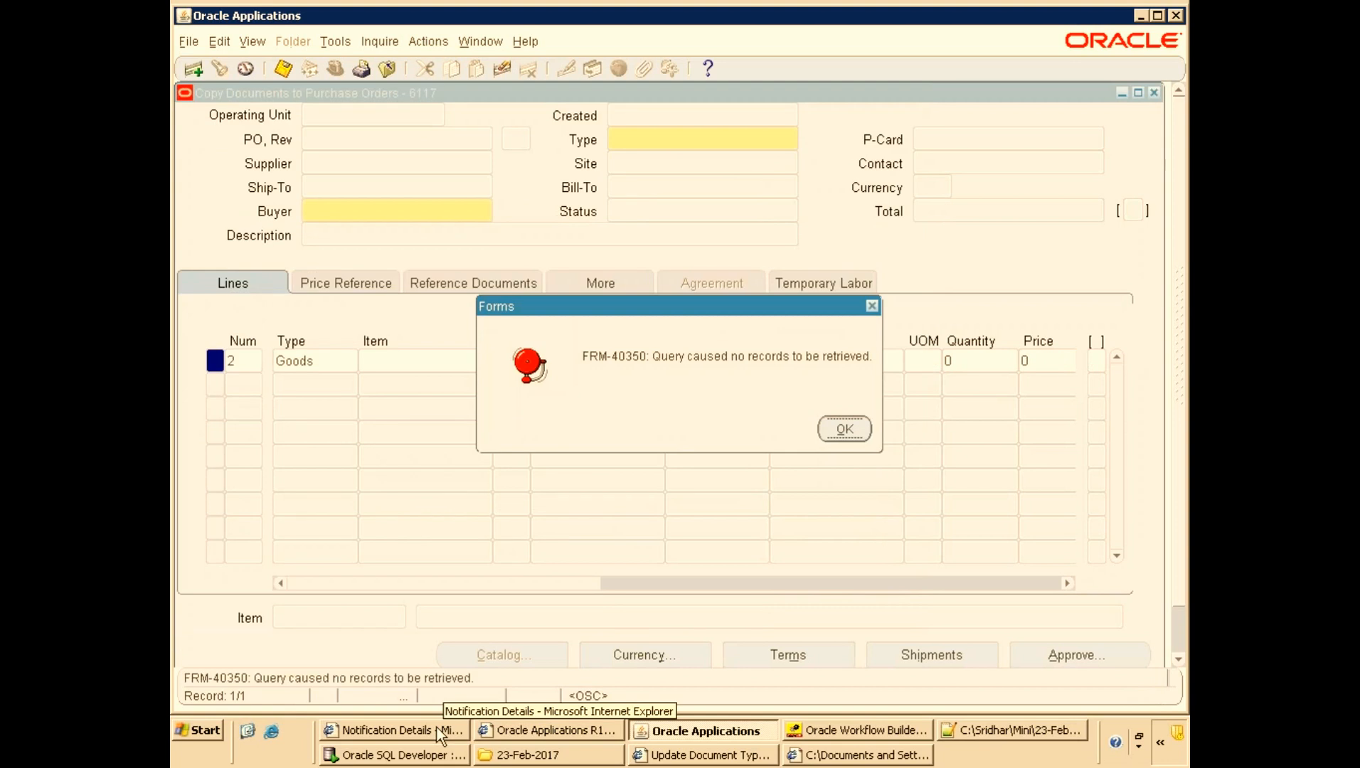
Check the home page worklist for a new no-approver notification.
click(437, 727)
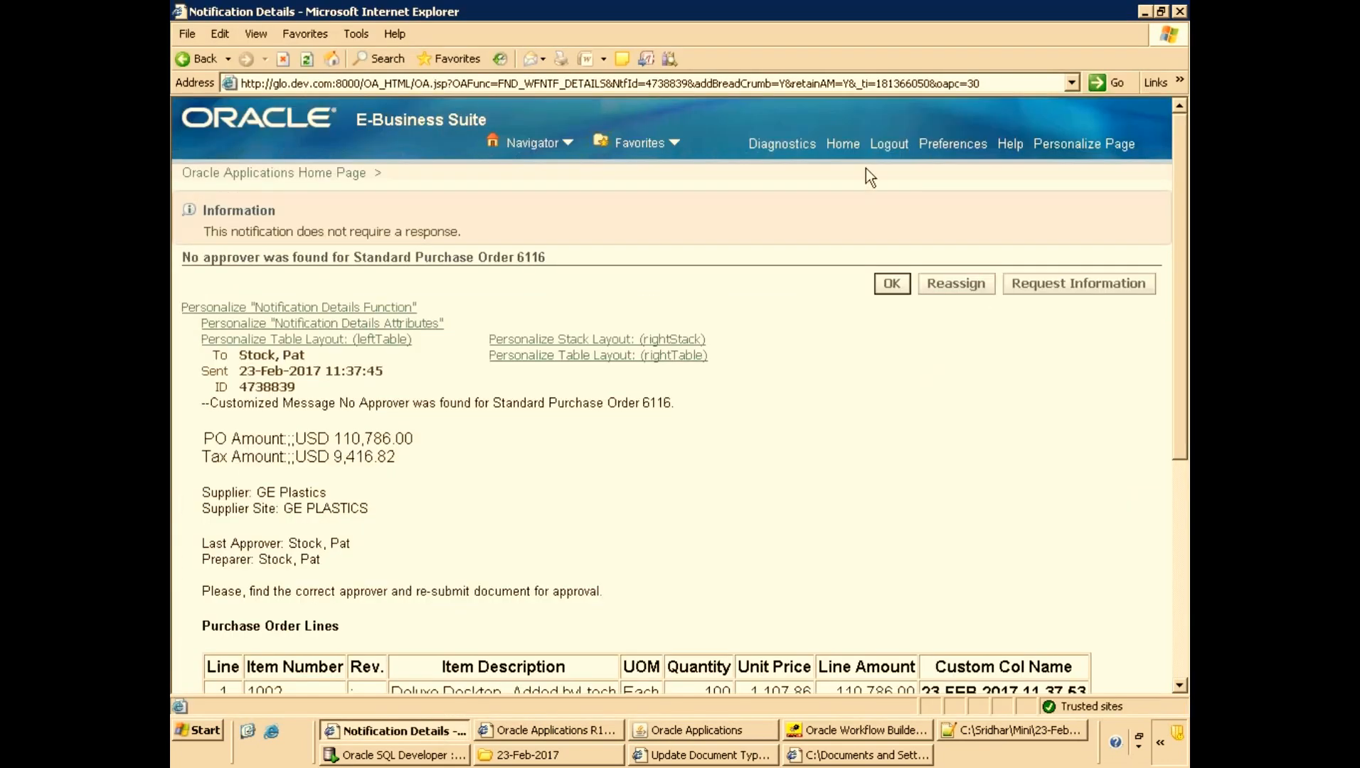
click(843, 144)
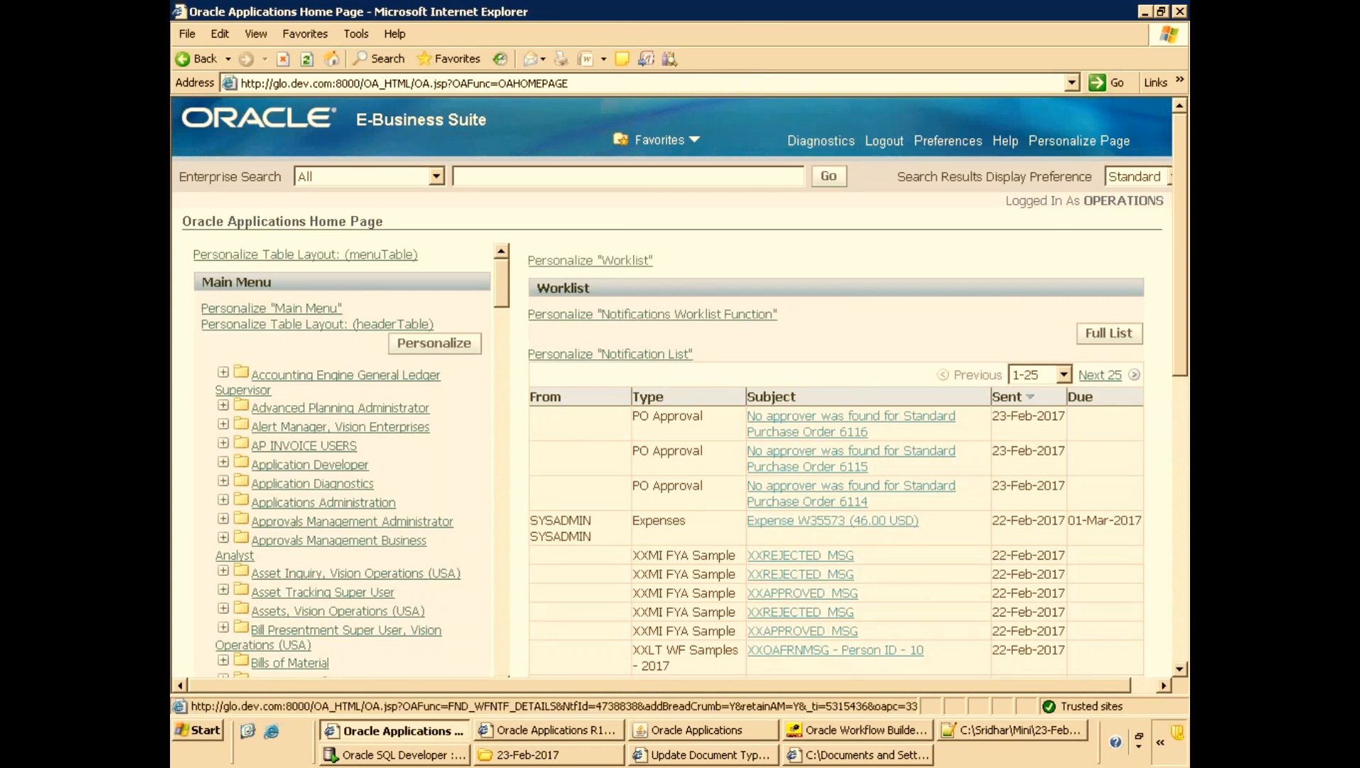
click(873, 418)
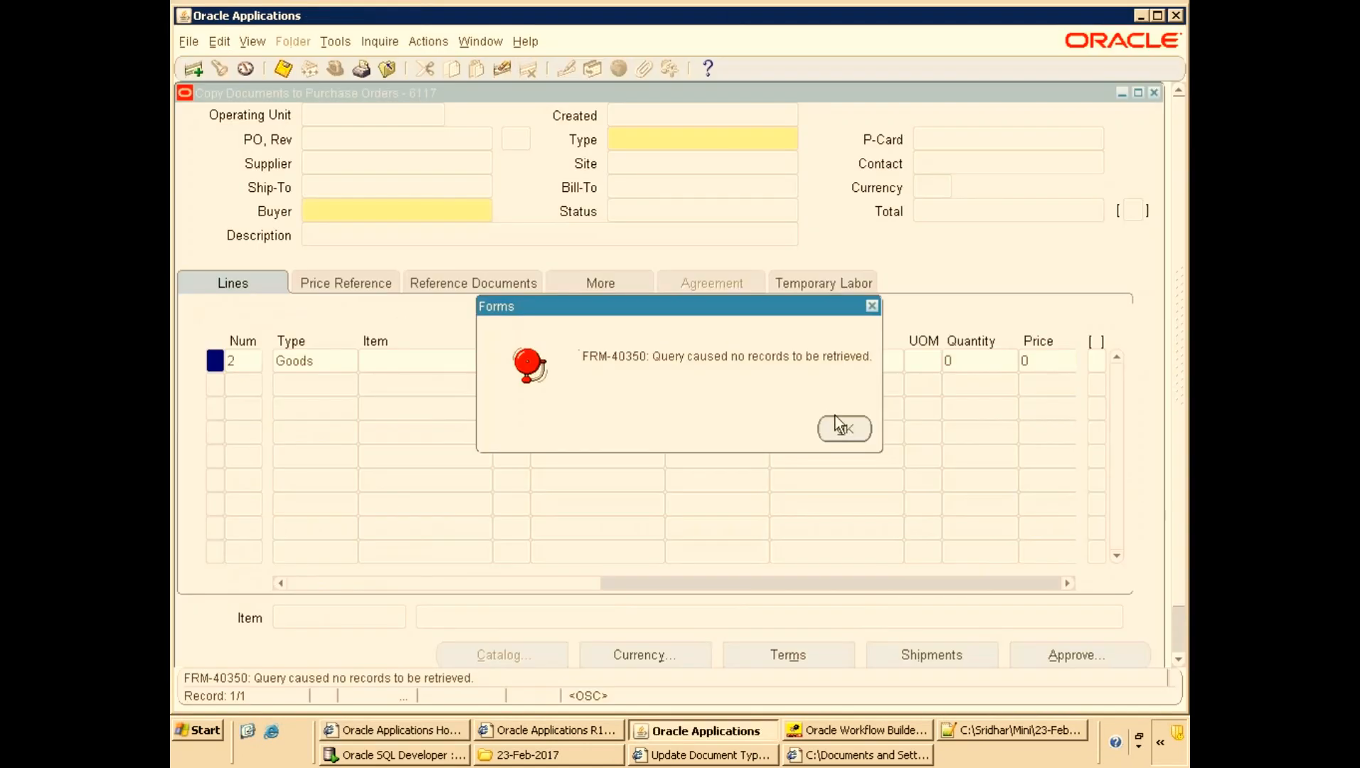
Dismiss the form error messages and query purchase order 6116 in the Purchase Orders form.
click(839, 427)
key(Return)
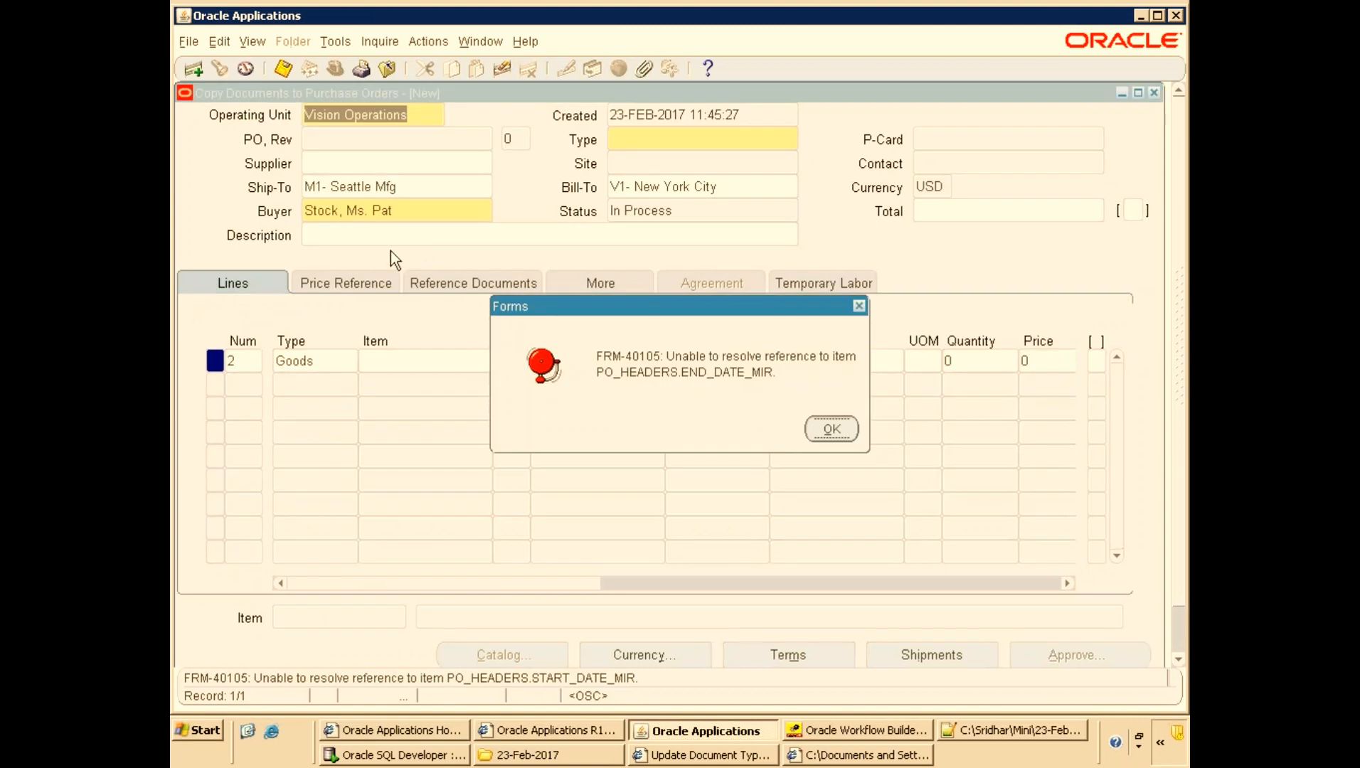
key(Return)
key(Return)
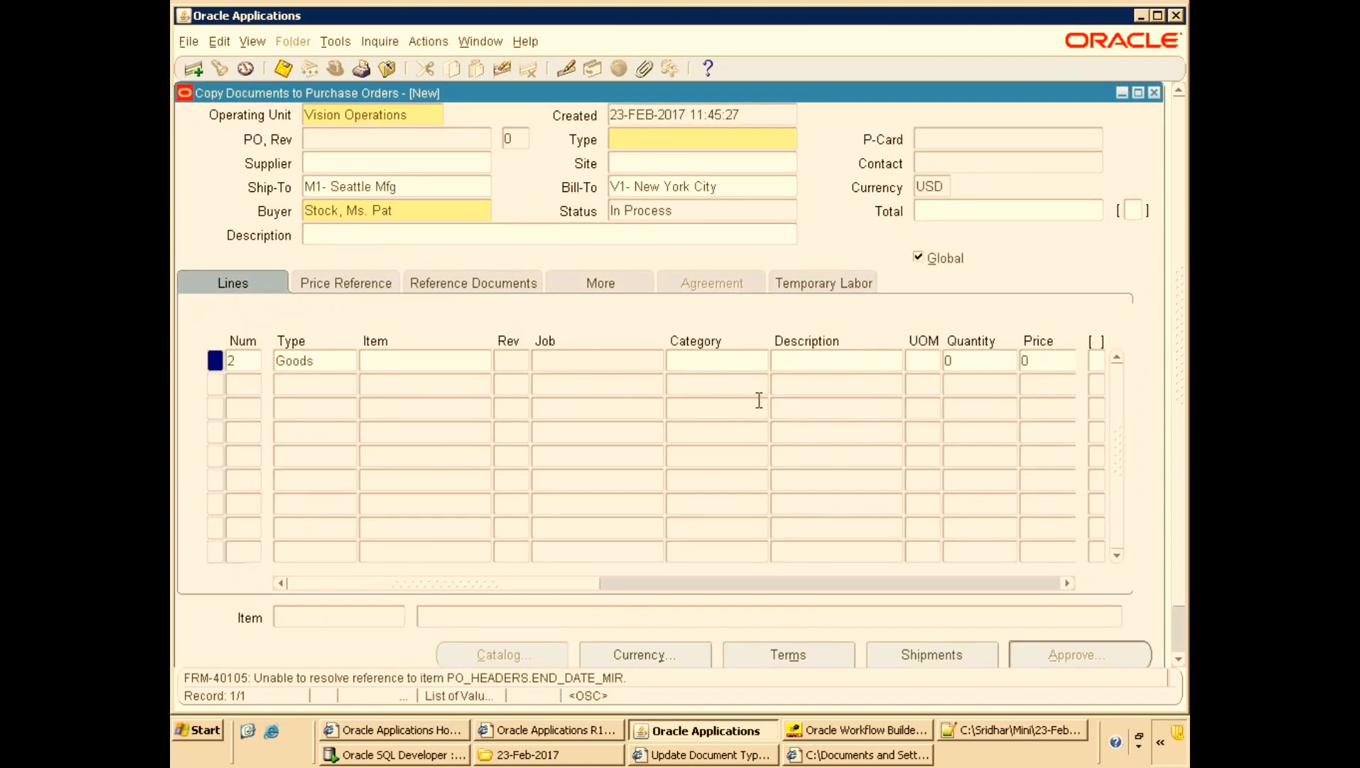
key(F4)
key(Return)
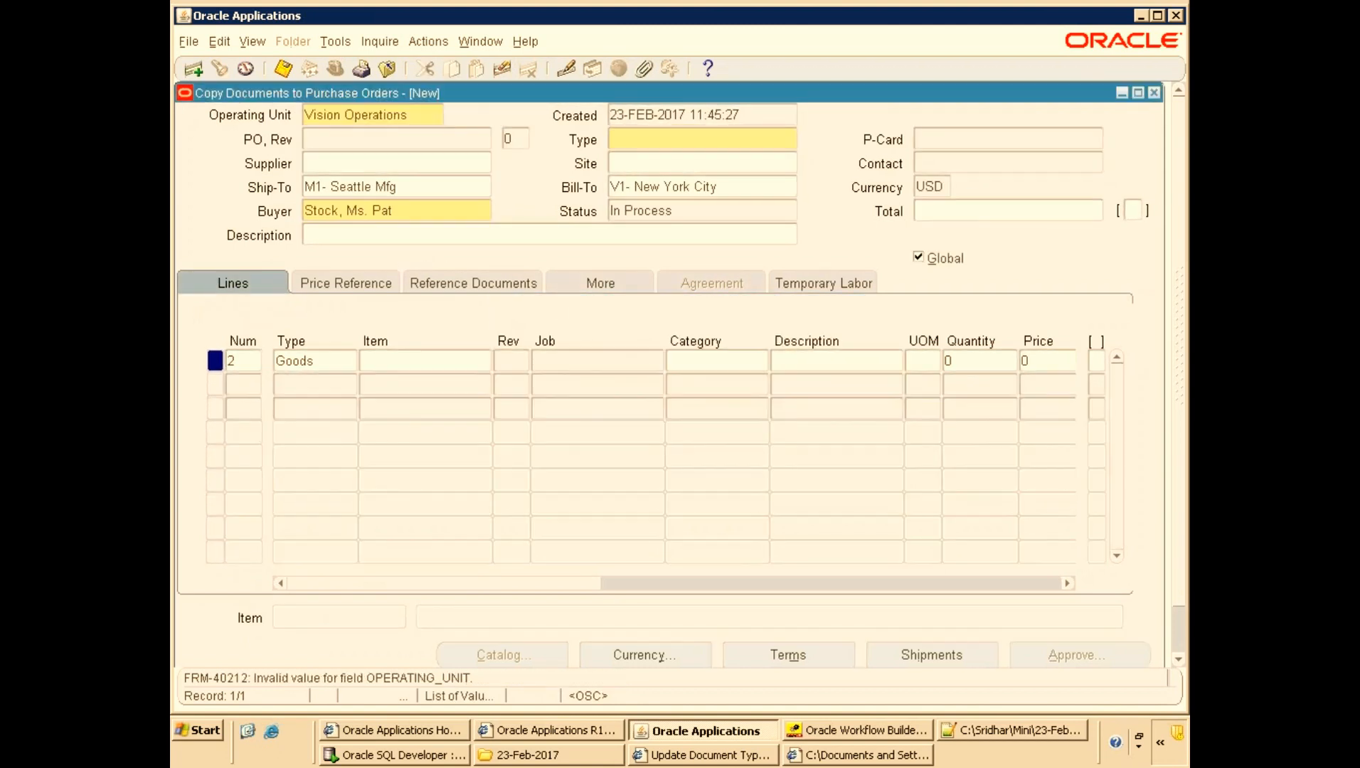
key(Return)
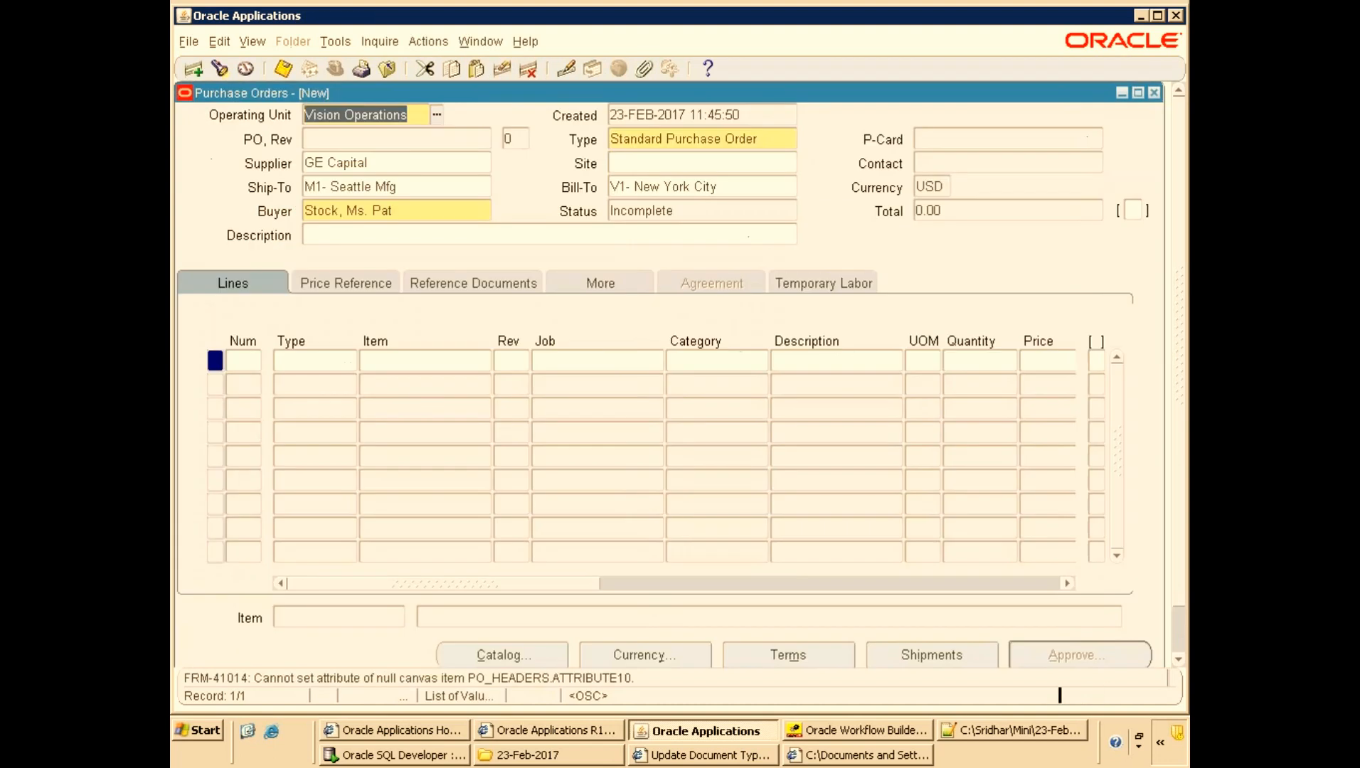
key(F11)
click(340, 166)
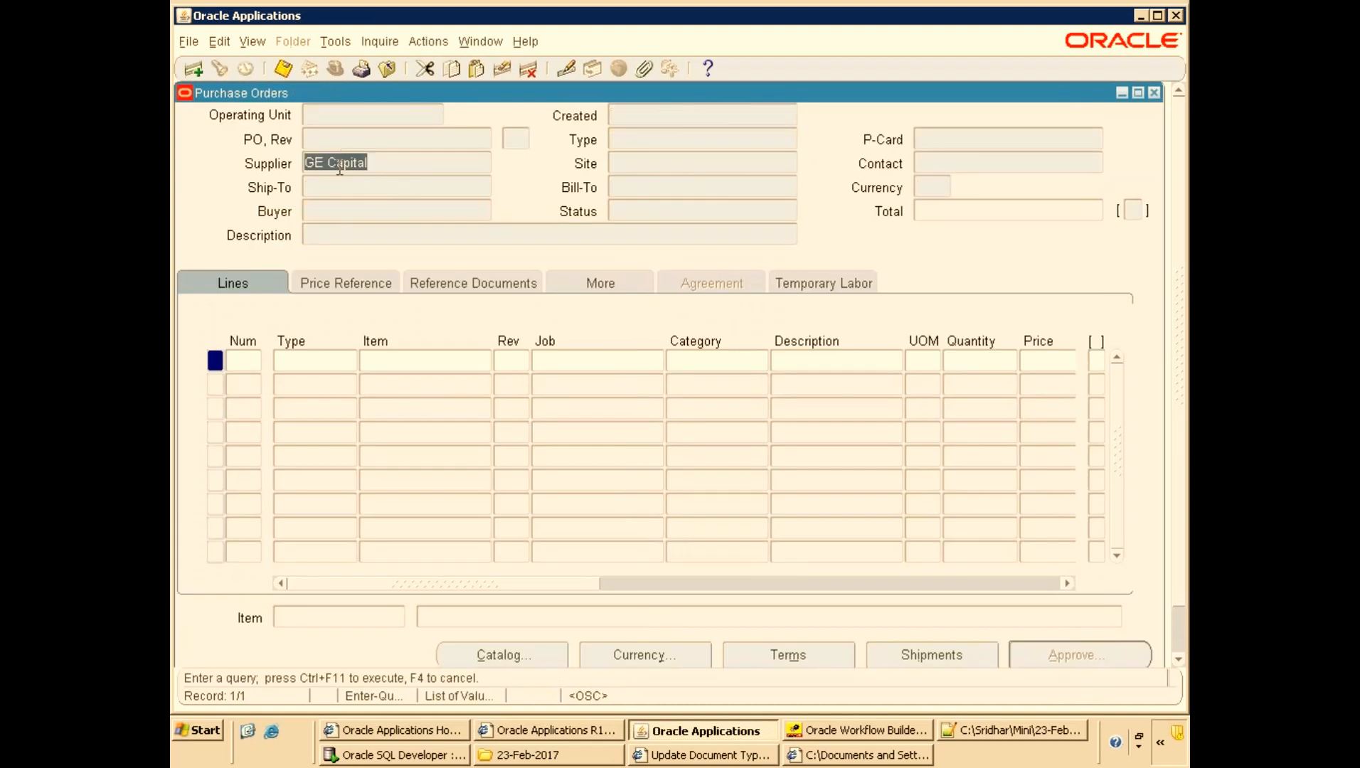
key(Delete)
click(341, 136)
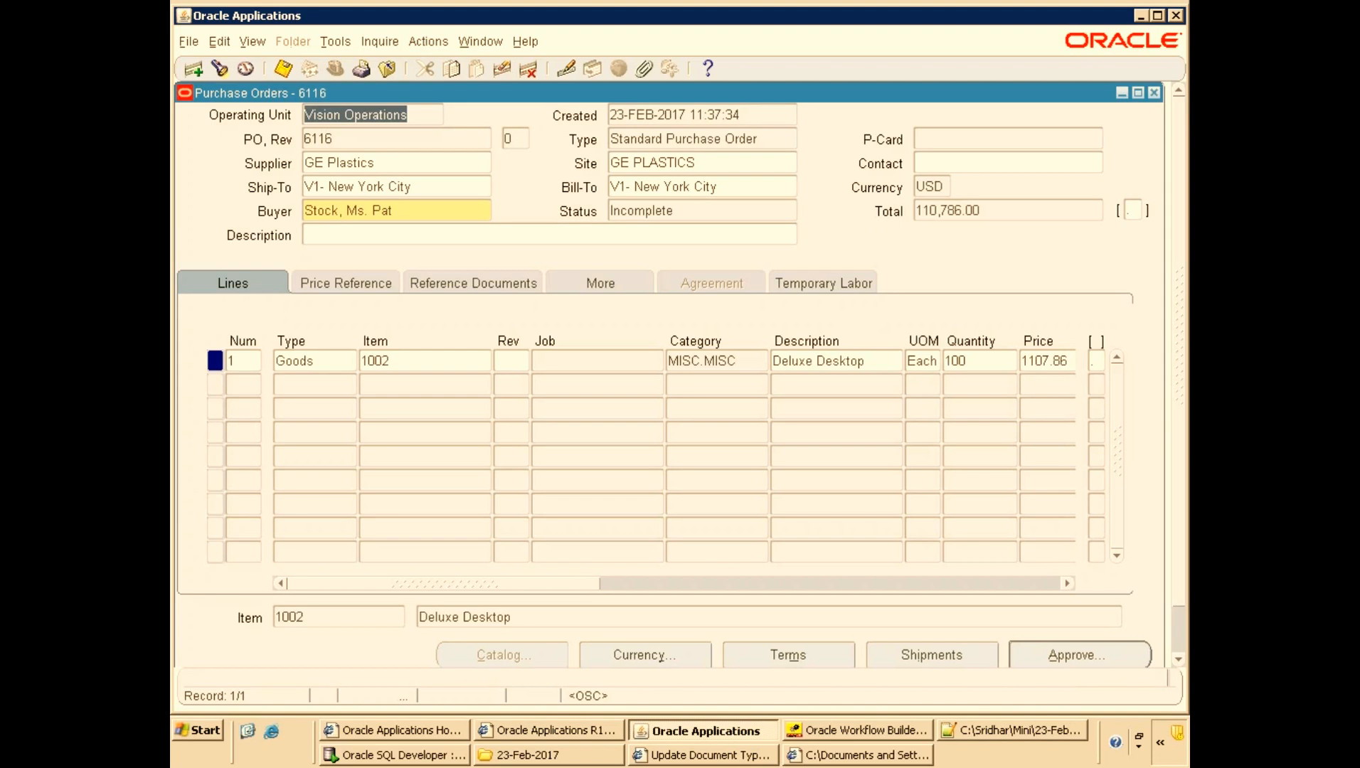
Copy purchase order 6116 again as a new standard purchase order.
click(335, 41)
click(389, 153)
click(475, 498)
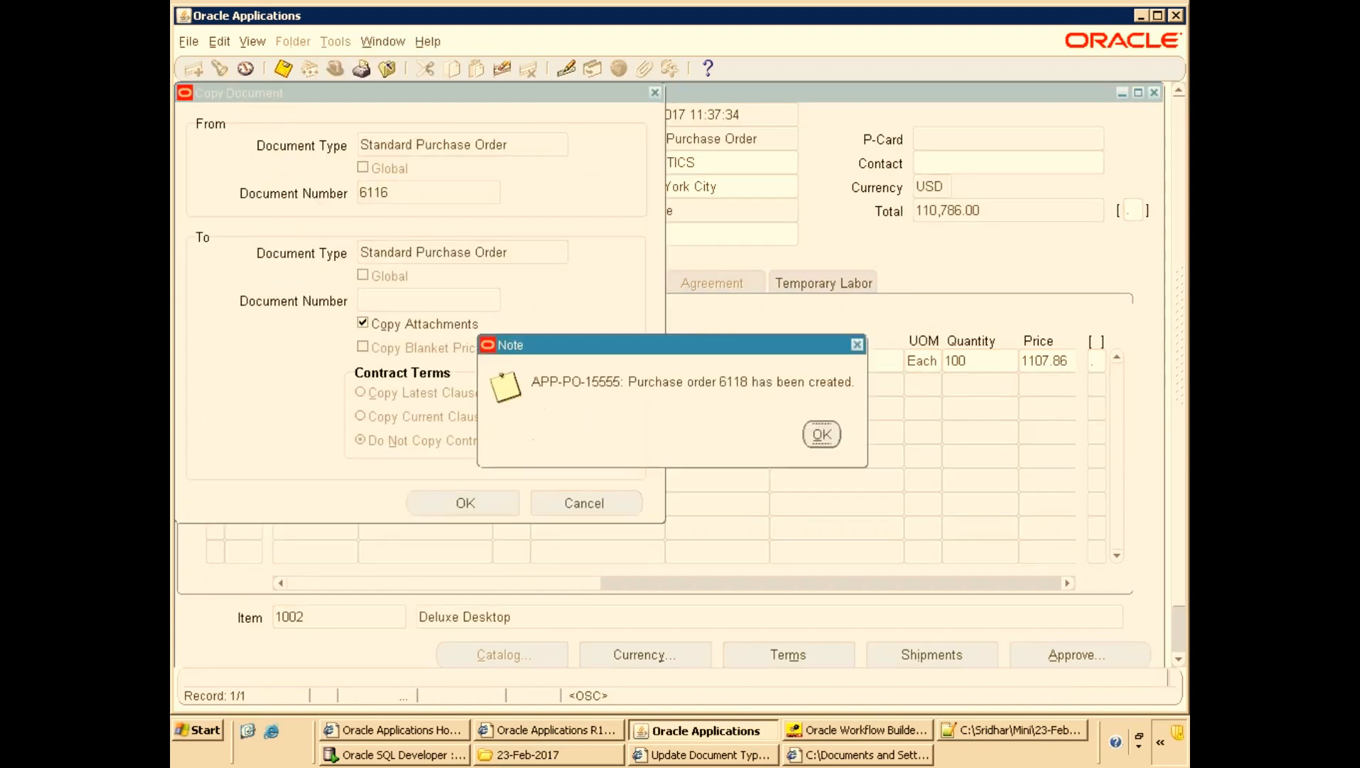
click(828, 430)
Refresh the worklist and sort the notifications by sent date.
key(alt+Tab)
key(F5)
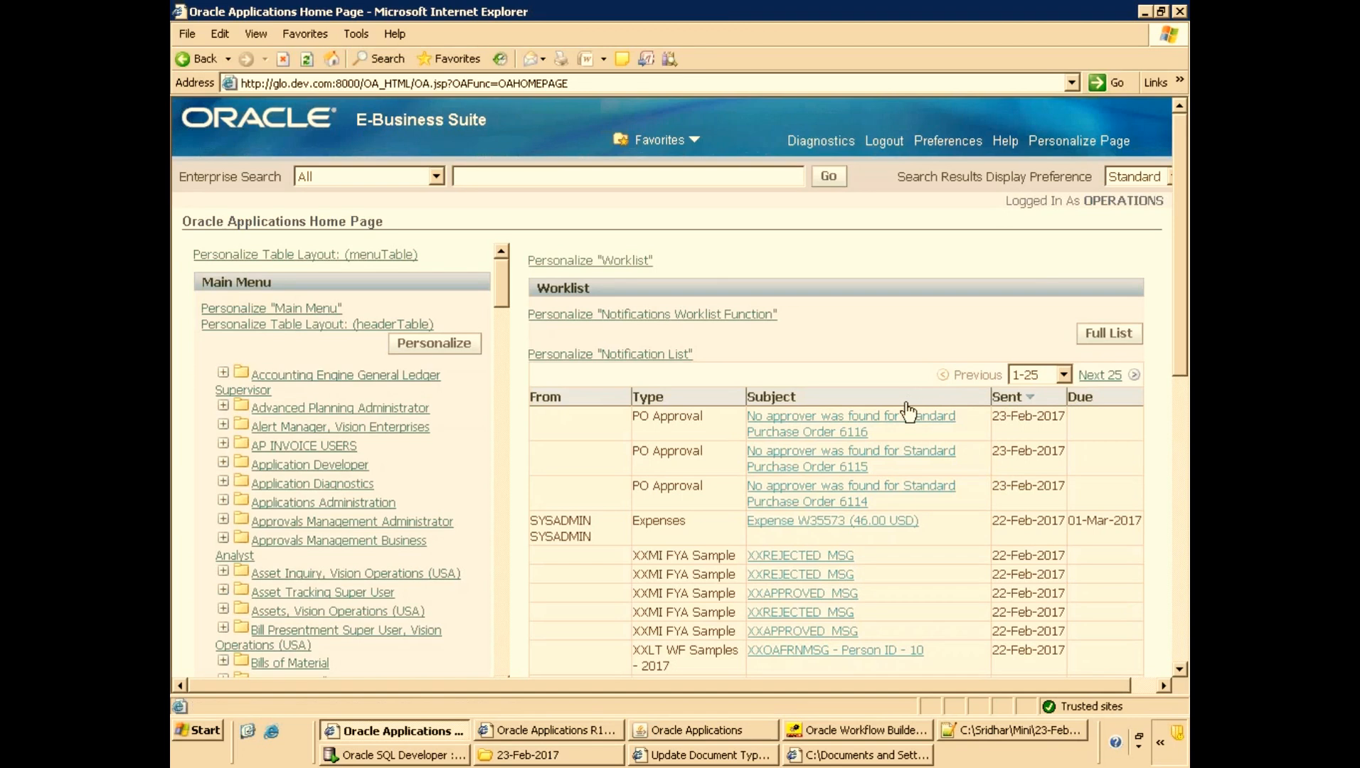
click(1023, 396)
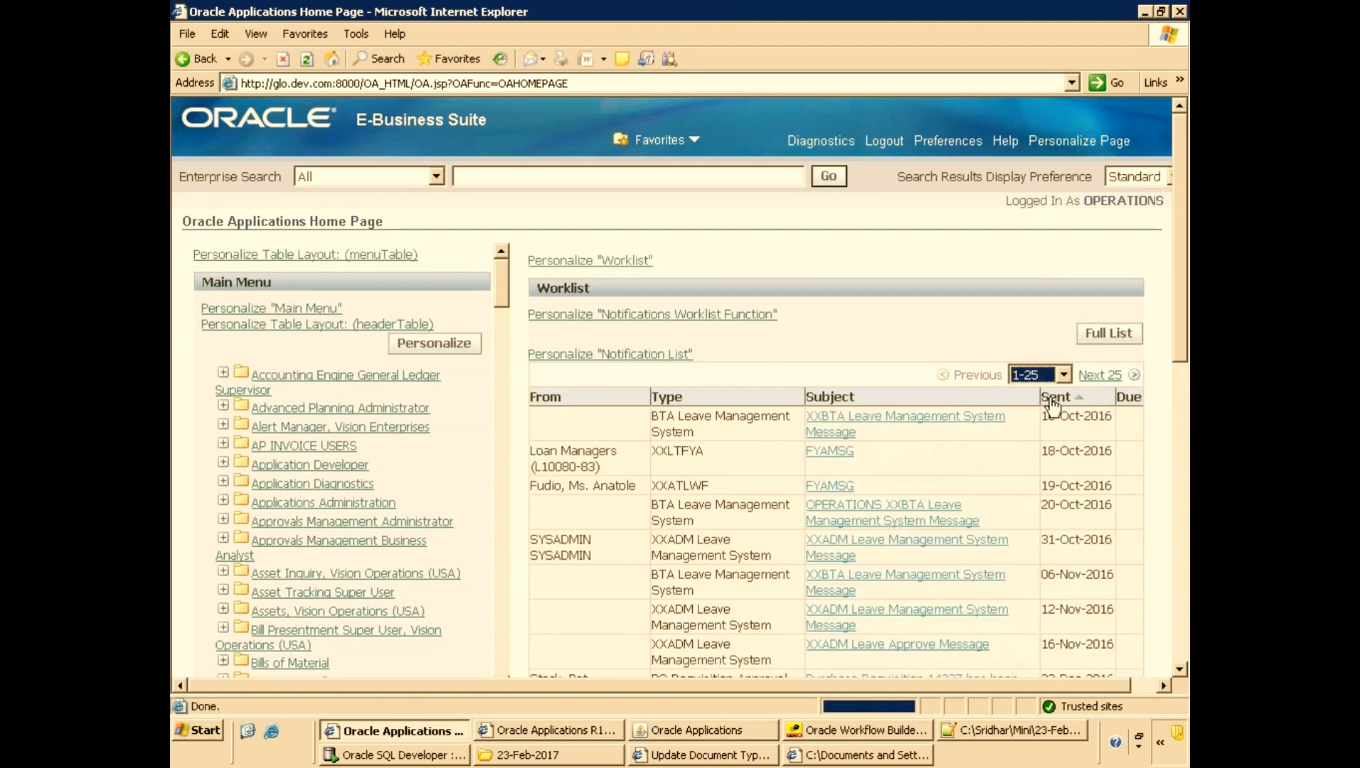
click(1079, 398)
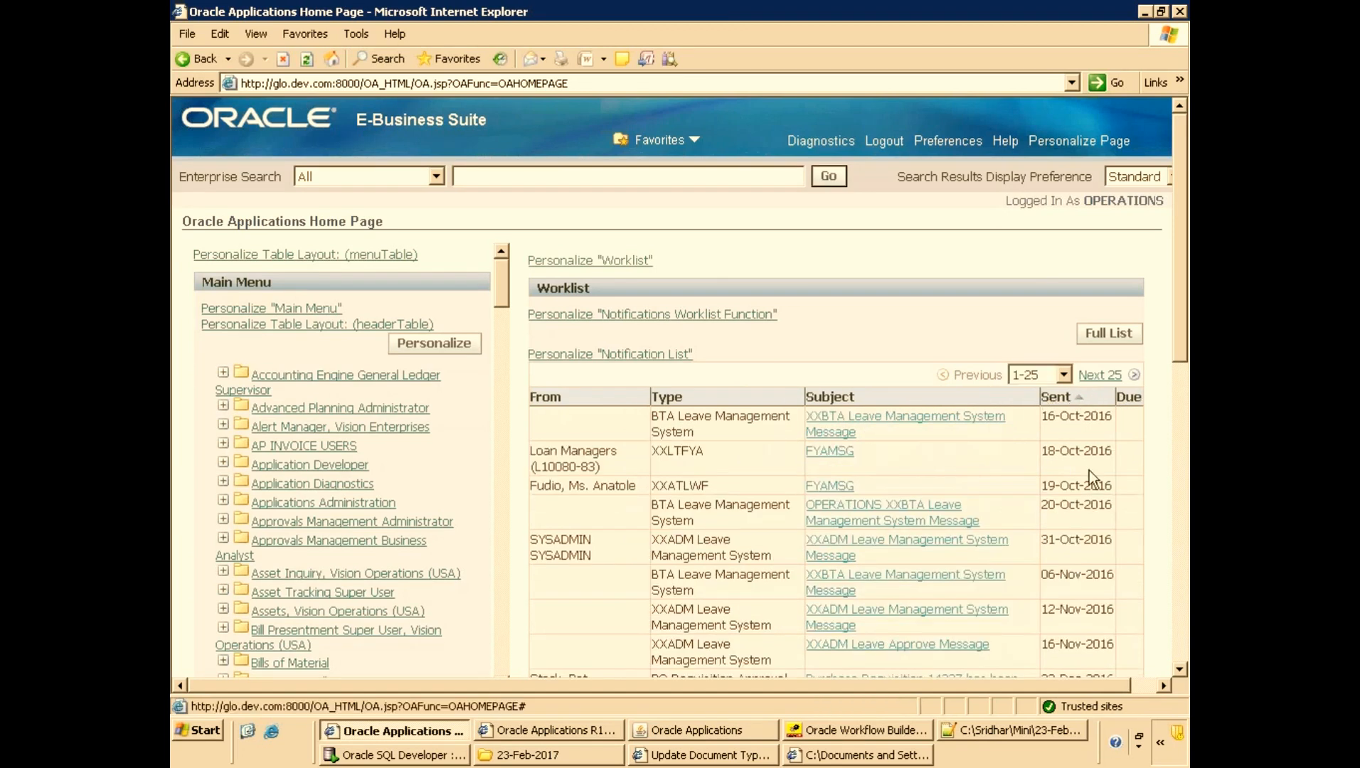
click(1081, 398)
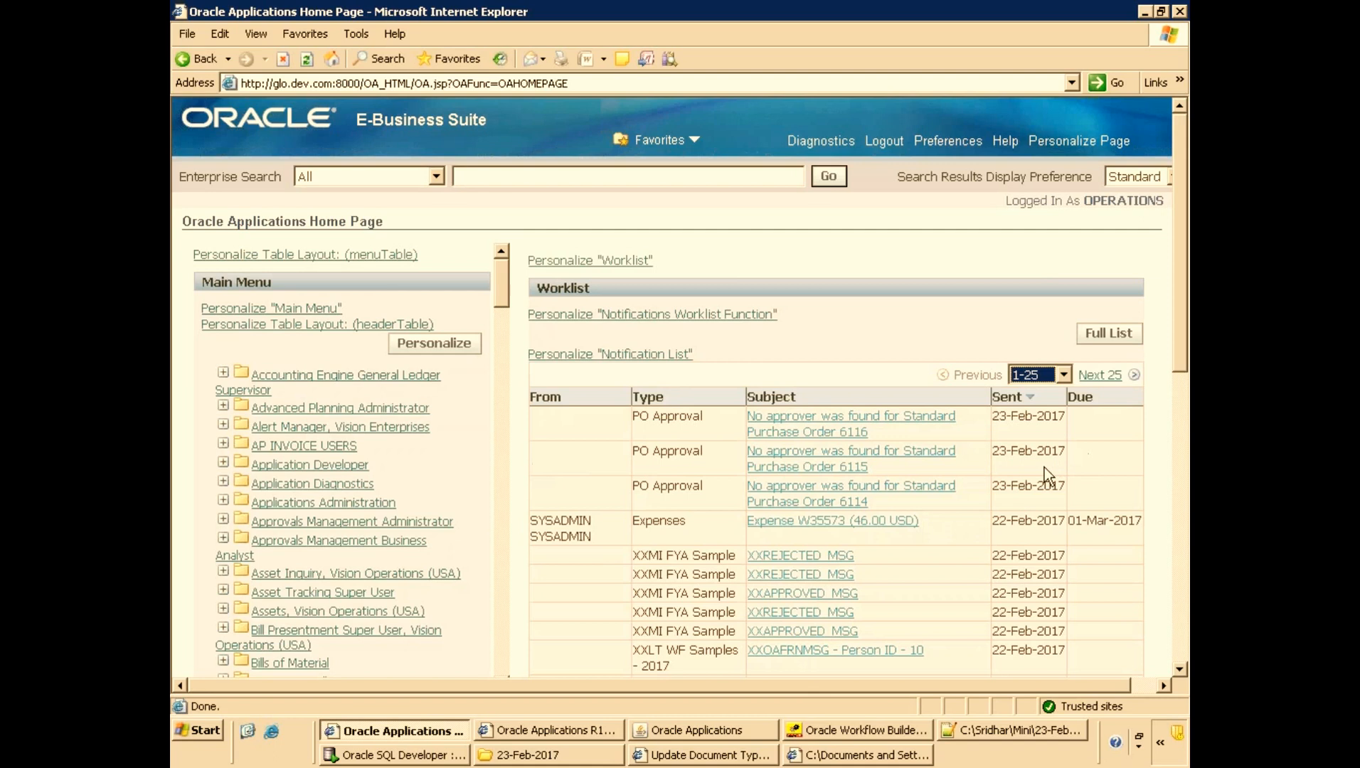
key(alt+Tab)
Submit purchase order 6118 for approval.
click(335, 43)
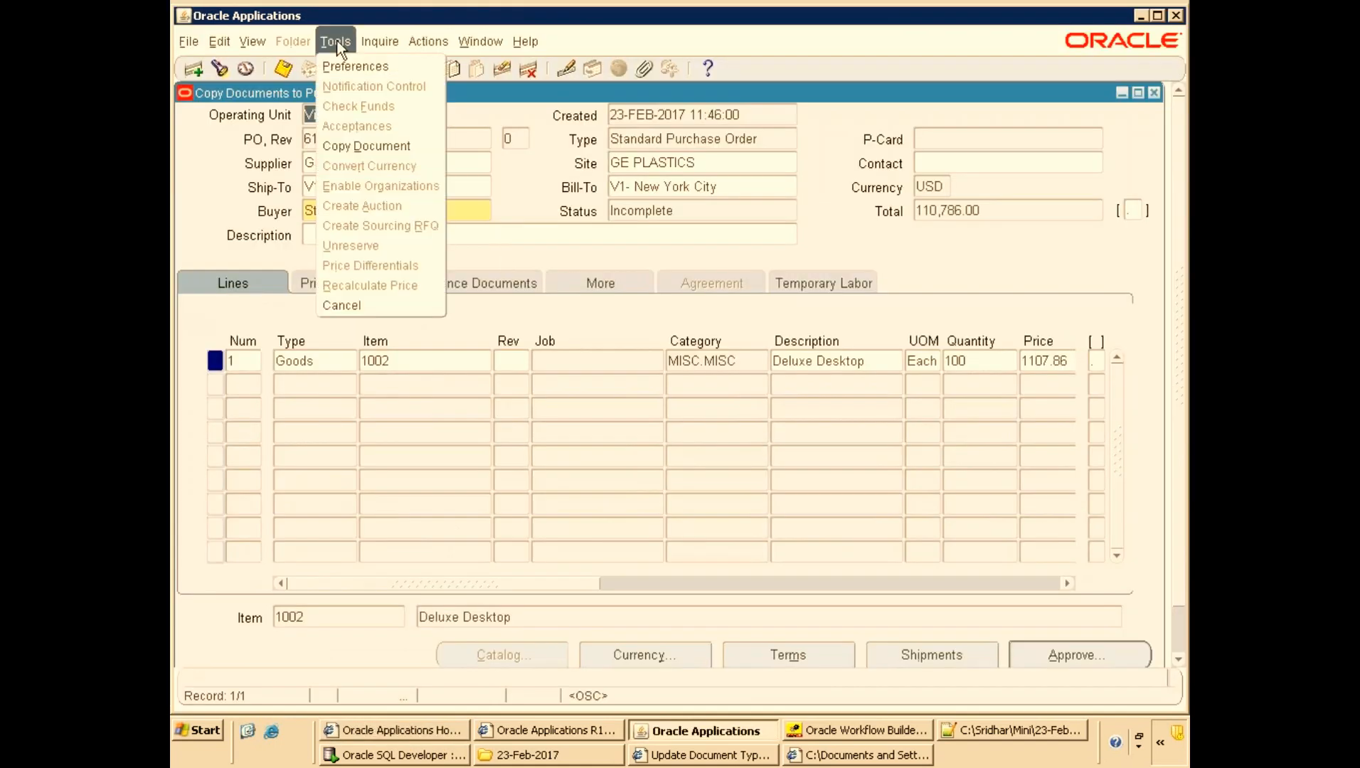
click(584, 92)
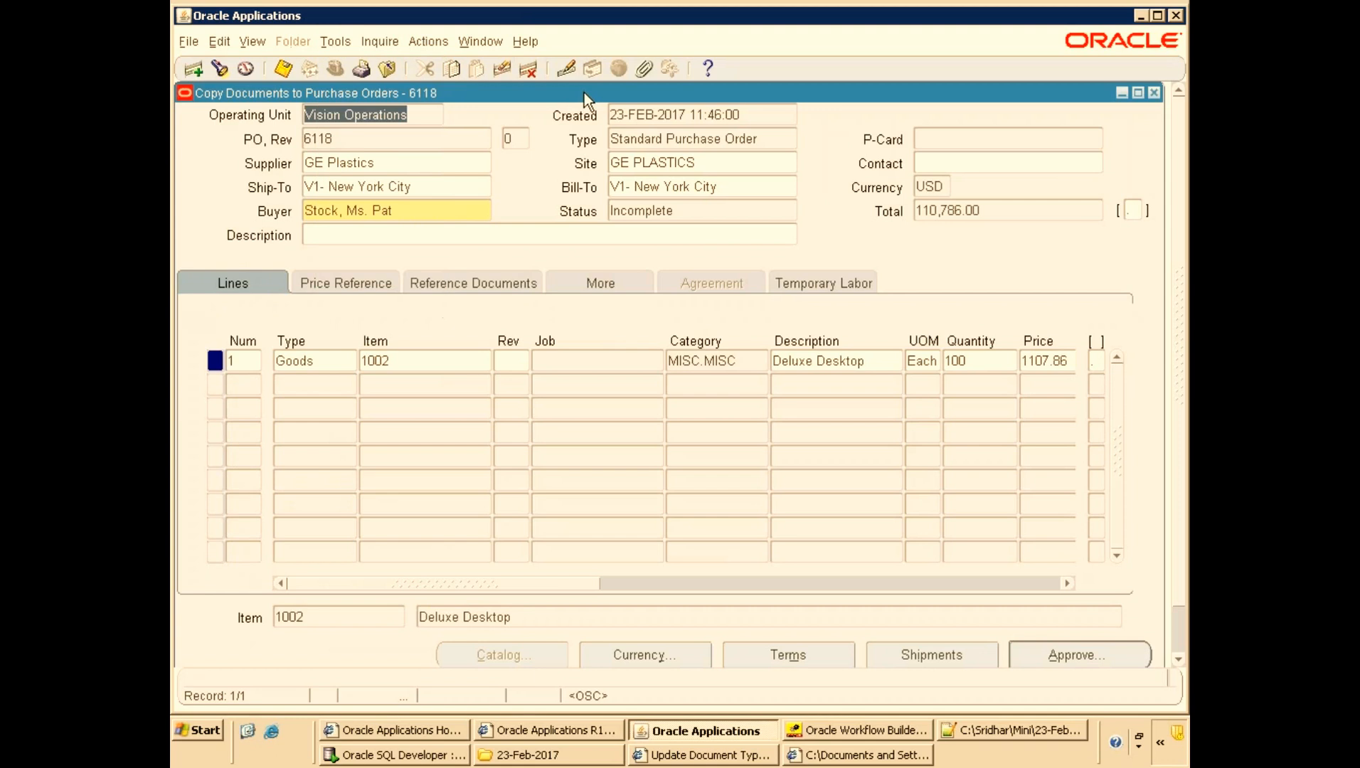
click(1052, 650)
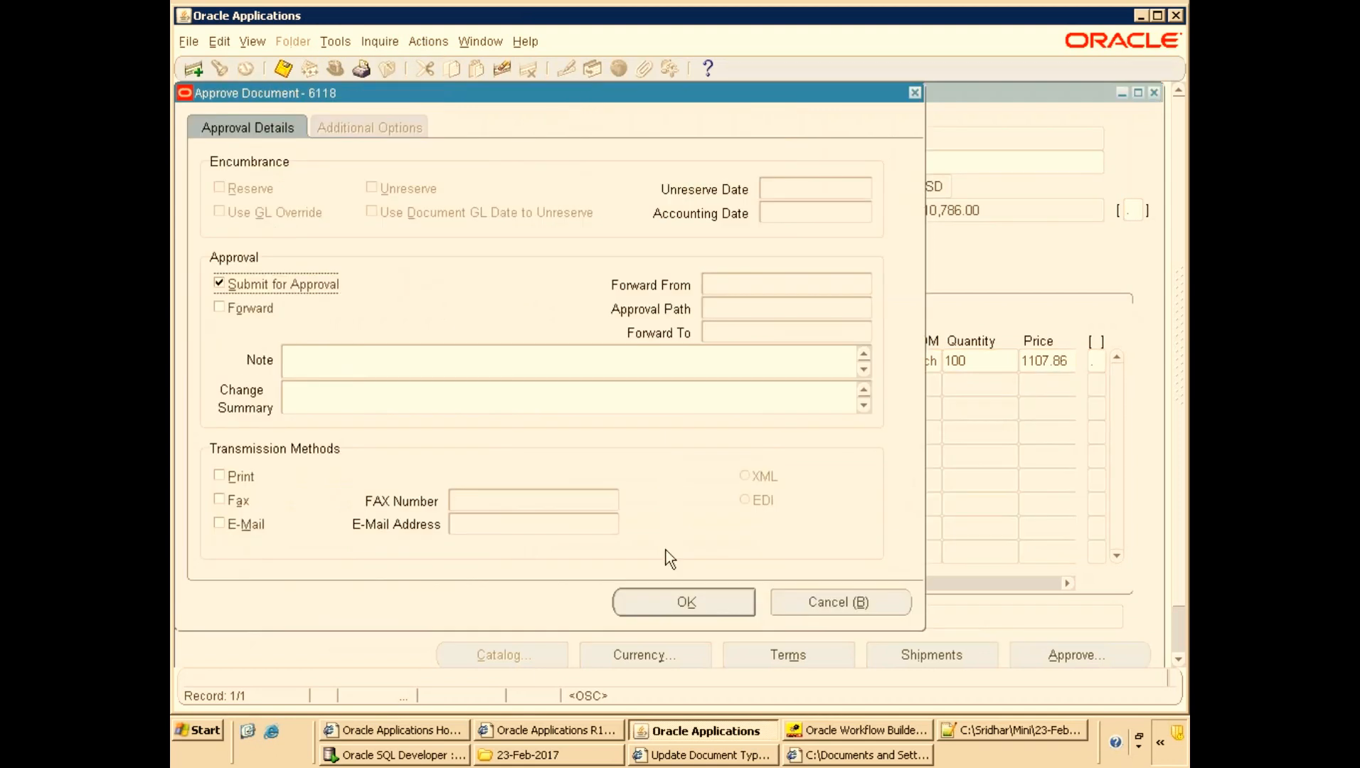
click(676, 600)
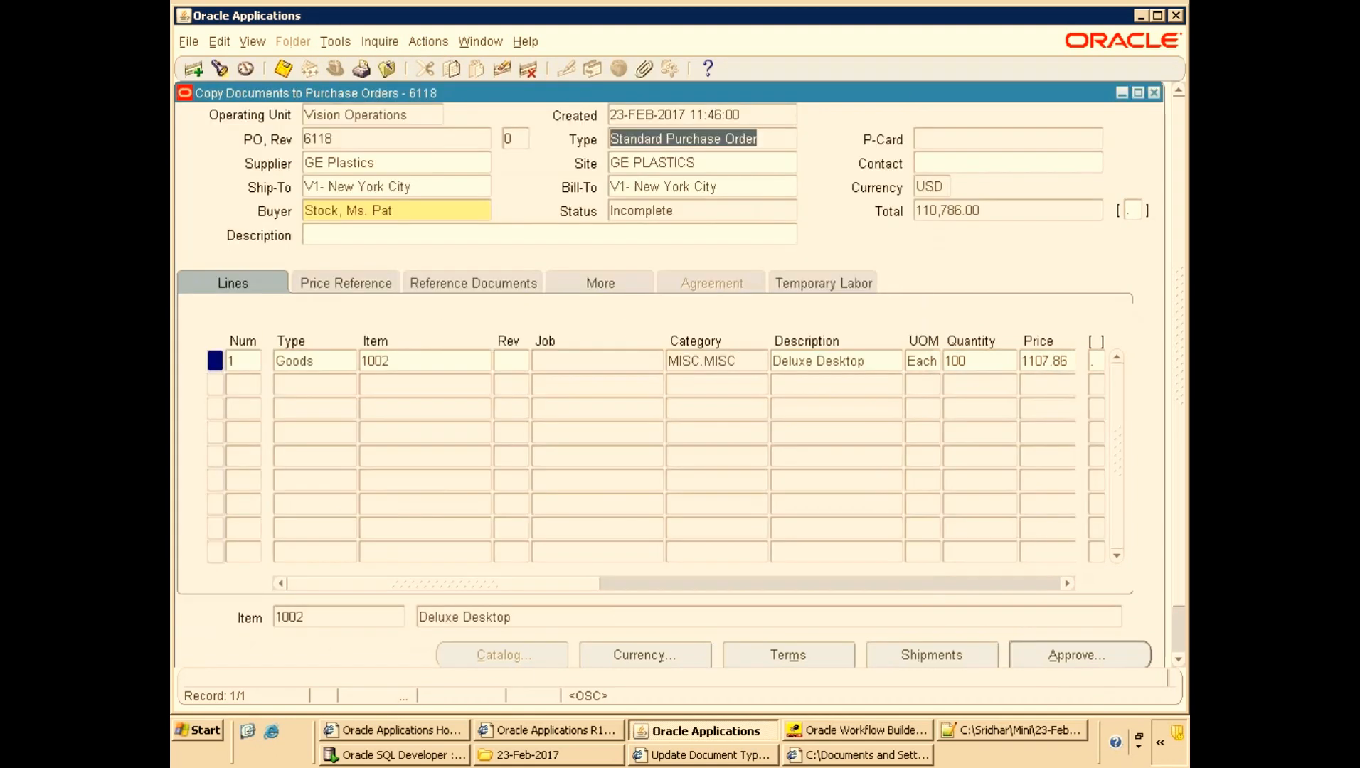
Open the no-approver notification for purchase order 6118 from the workflow notifications home page.
click(1152, 93)
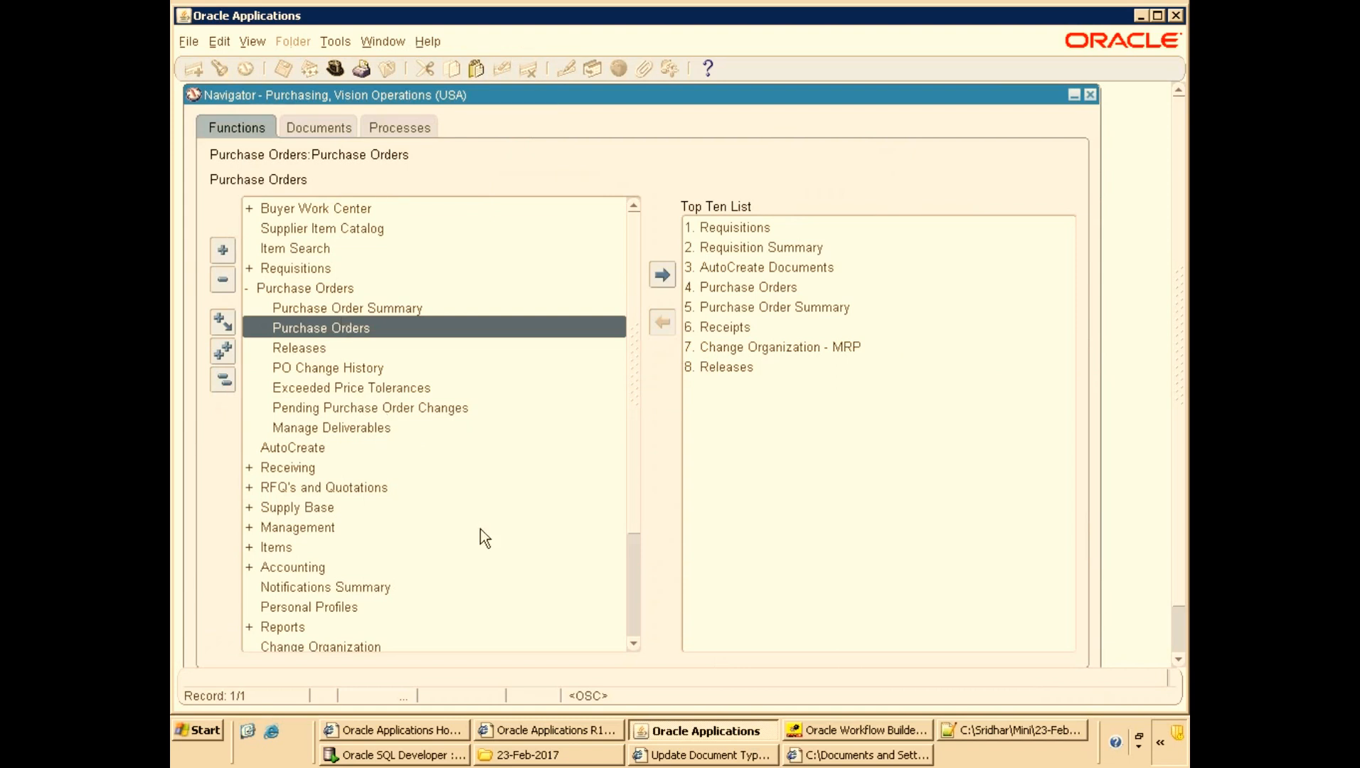
click(368, 587)
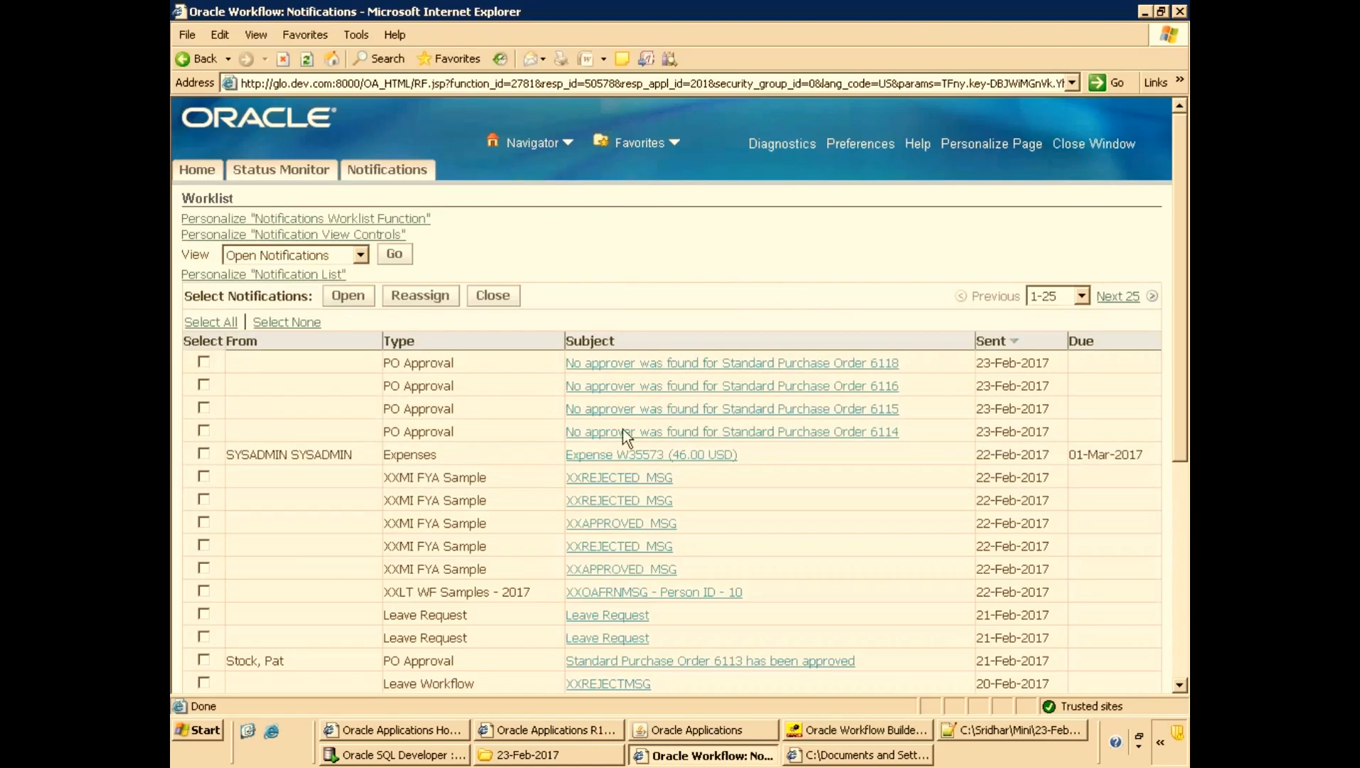
click(313, 170)
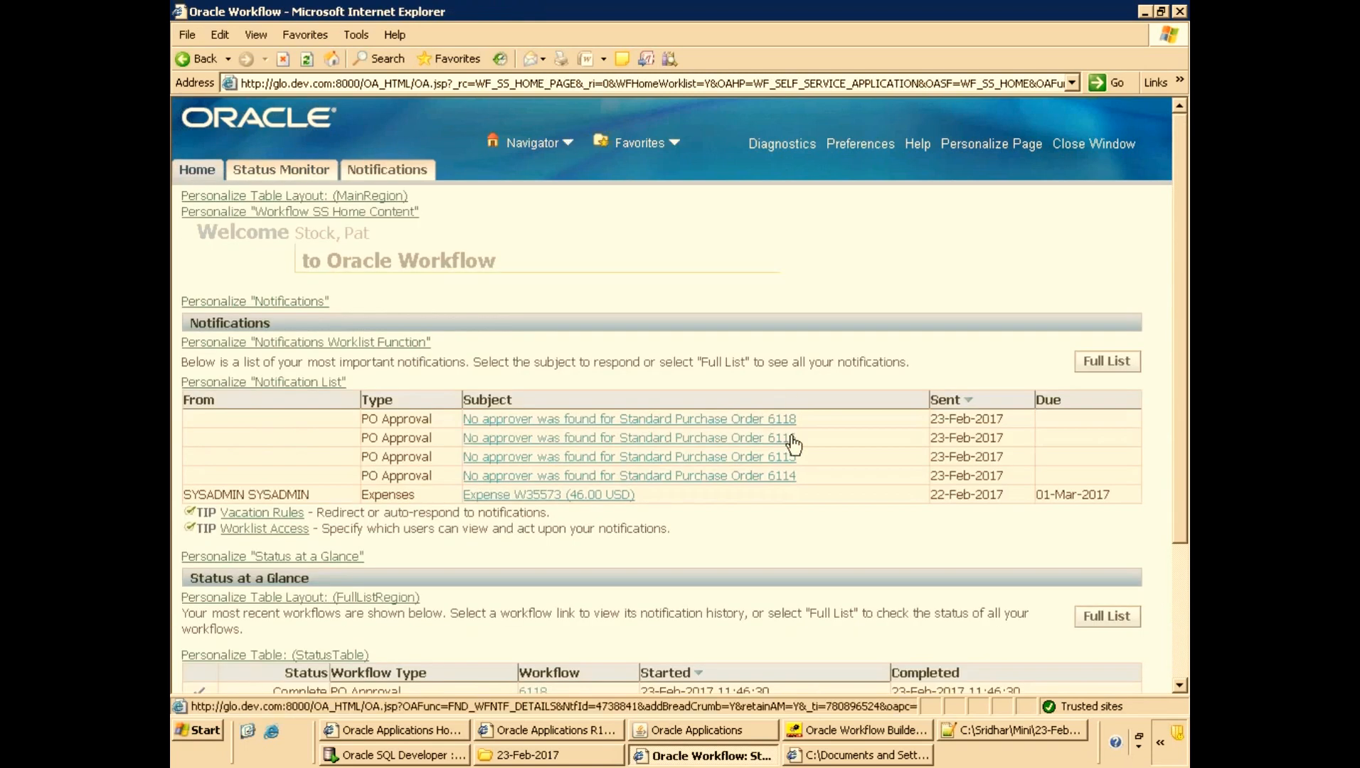
click(734, 420)
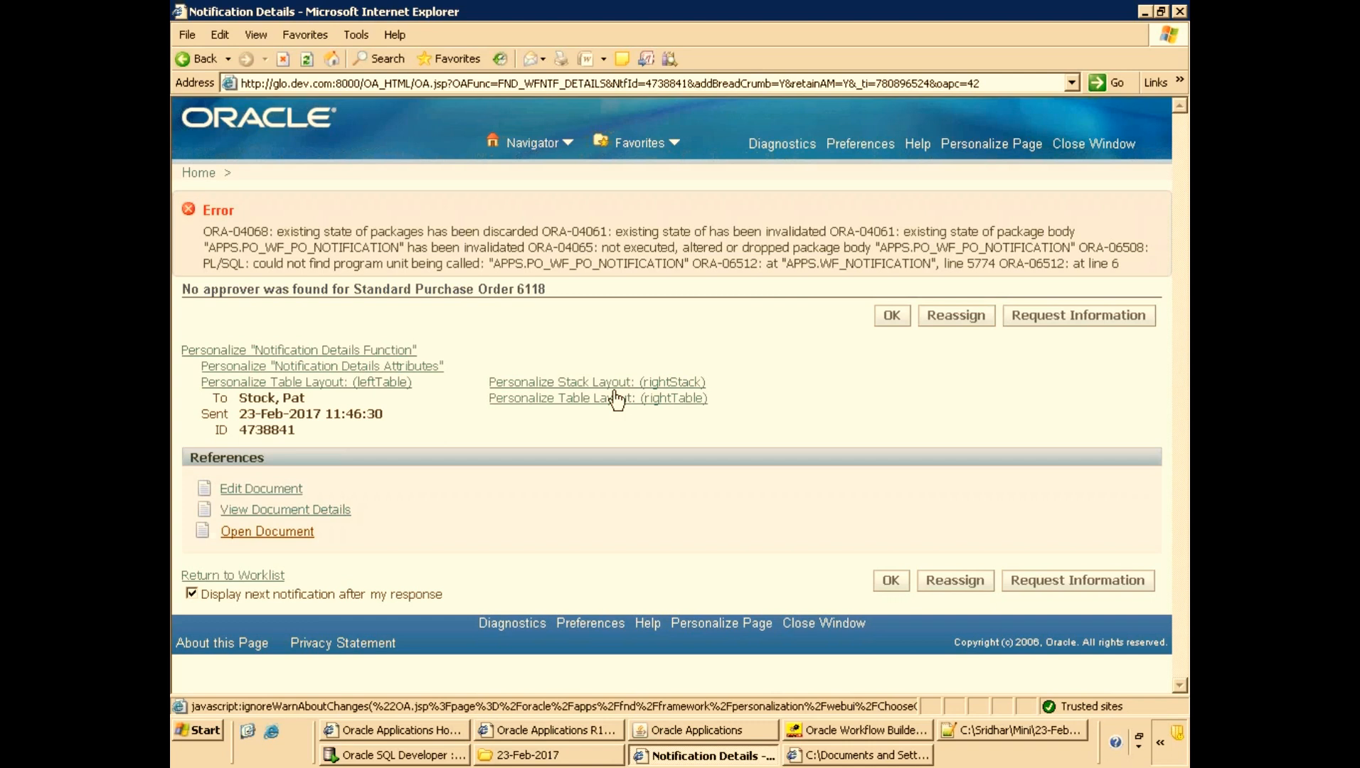
In a new worksheet, query all_objects where object_name = 'PO_WF_PO_NOTIFICATION' and run it.
click(350, 737)
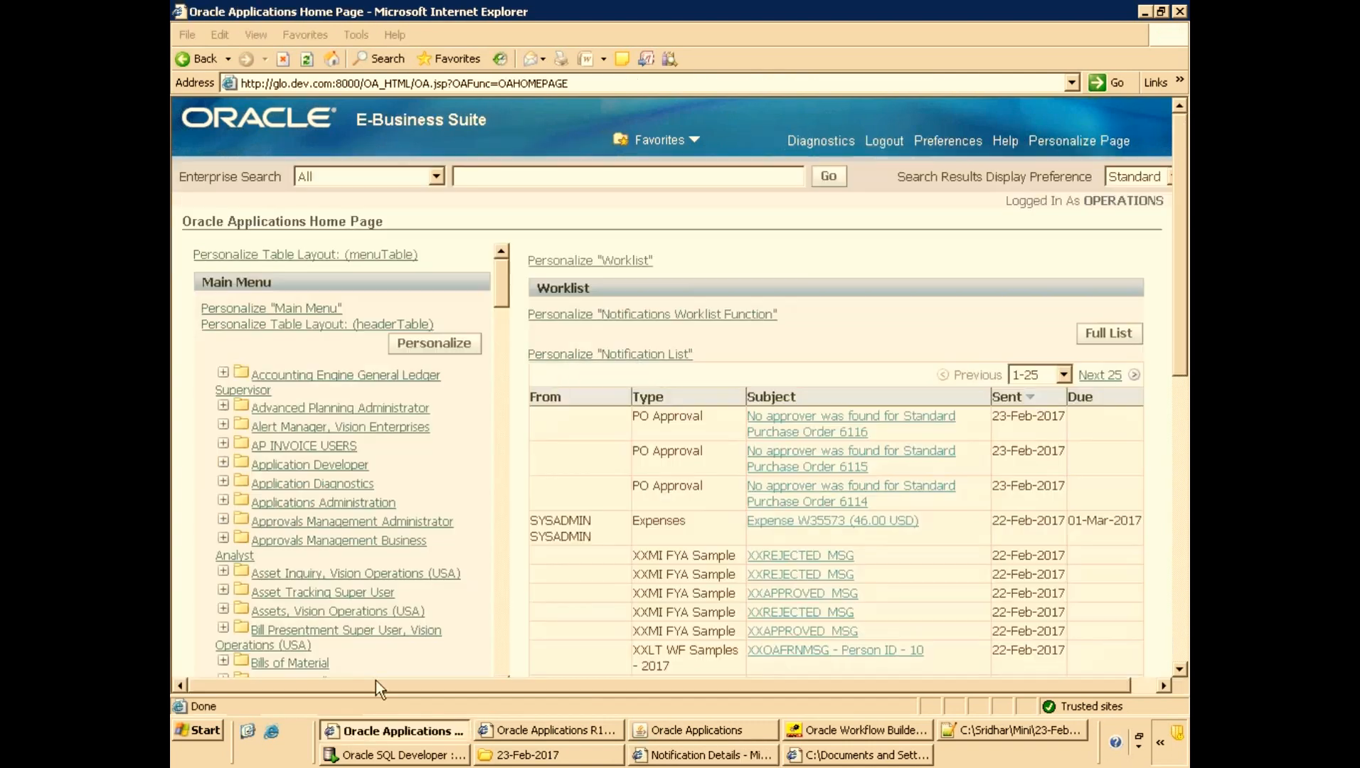
click(377, 760)
key(ctrl+Home)
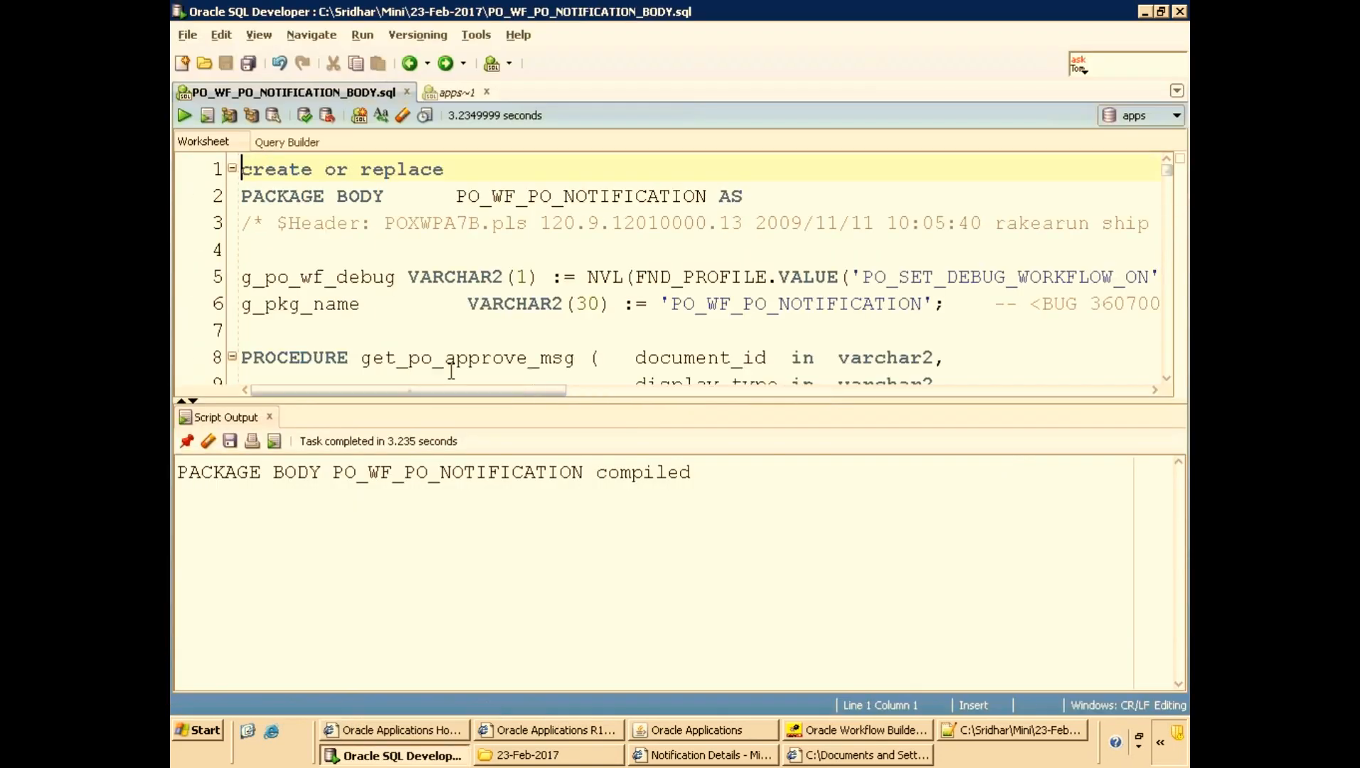
double_click(606, 196)
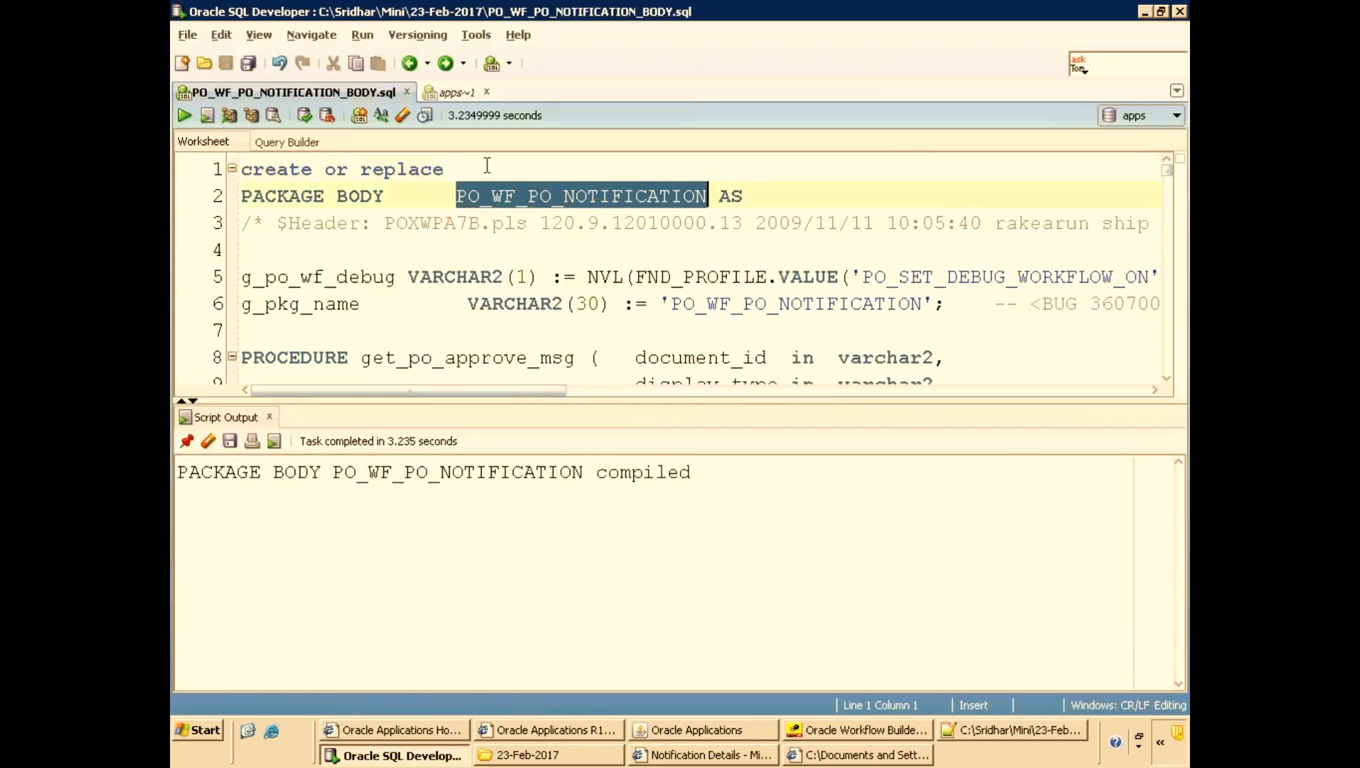
click(455, 93)
click(1051, 201)
click(1060, 247)
key(Return)
key(Return)
text(se)
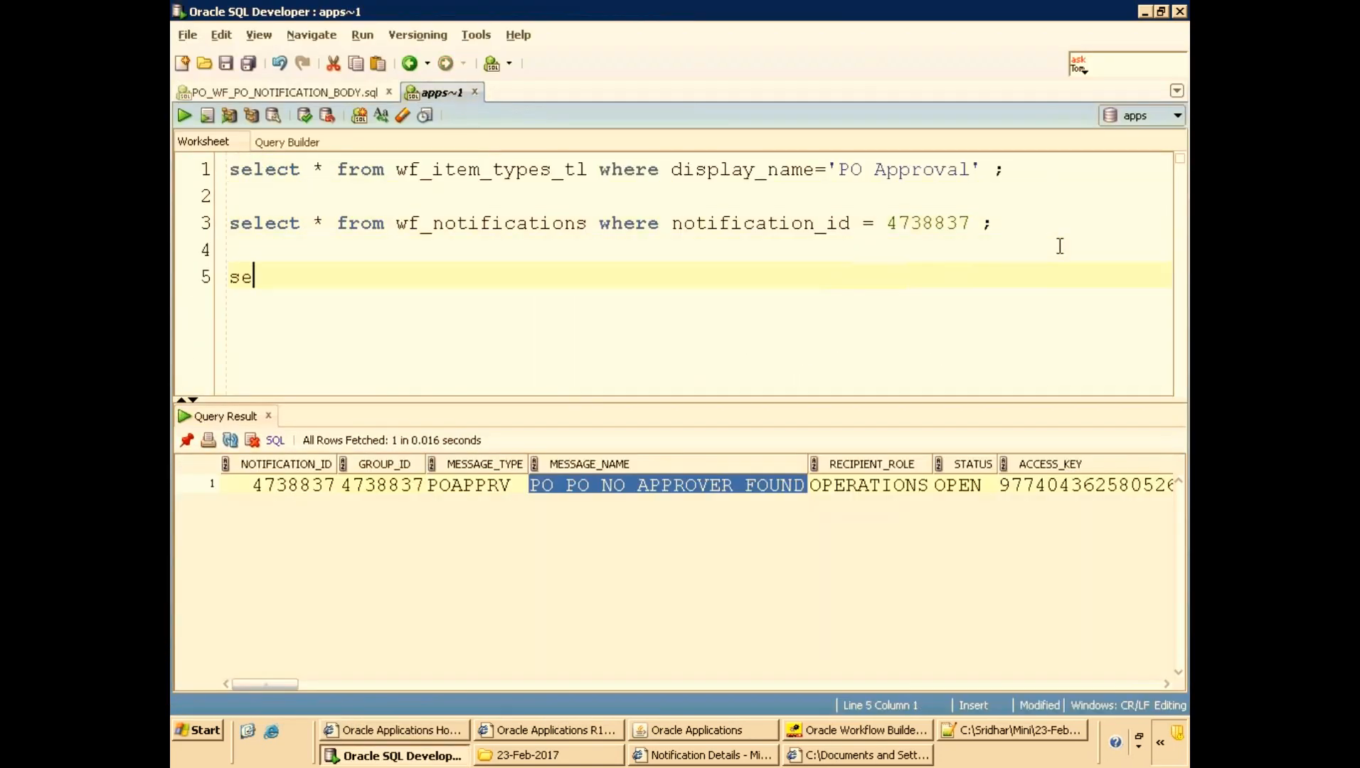
text(lect *f rom)
key(BackSpace)
key(BackSpace)
key(BackSpace)
key(BackSpace)
key(BackSpace)
key(BackSpace)
text(from all_o)
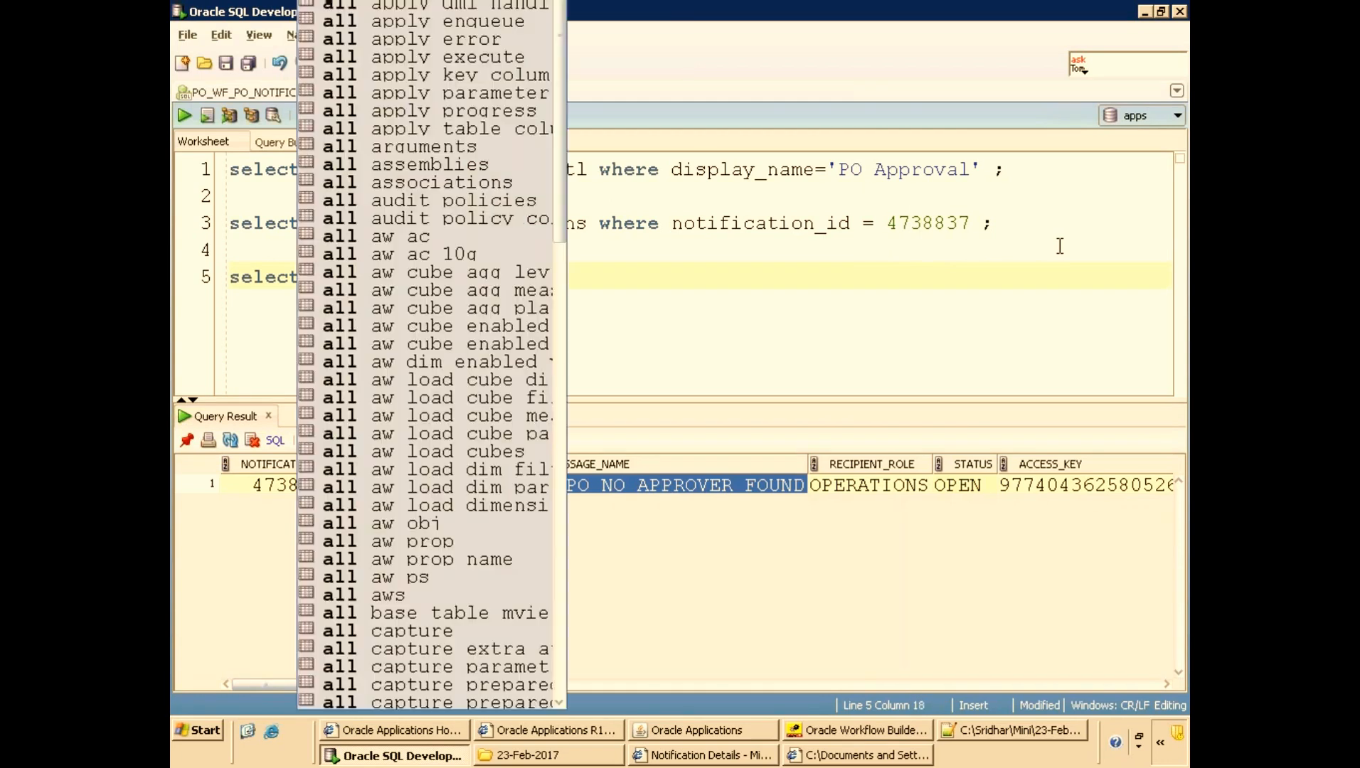
text(bjects where o)
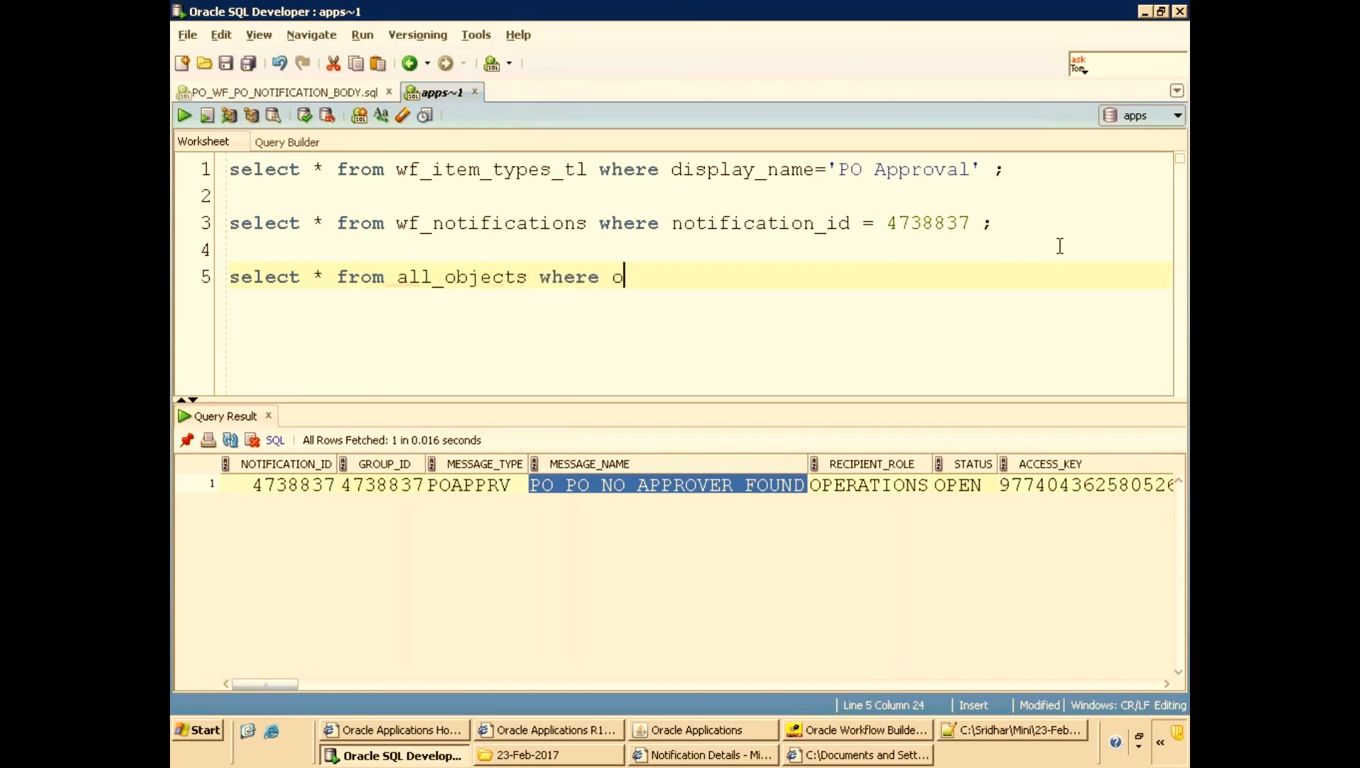
text(bject_name='PO_WF_PO_NOTIFICATION)
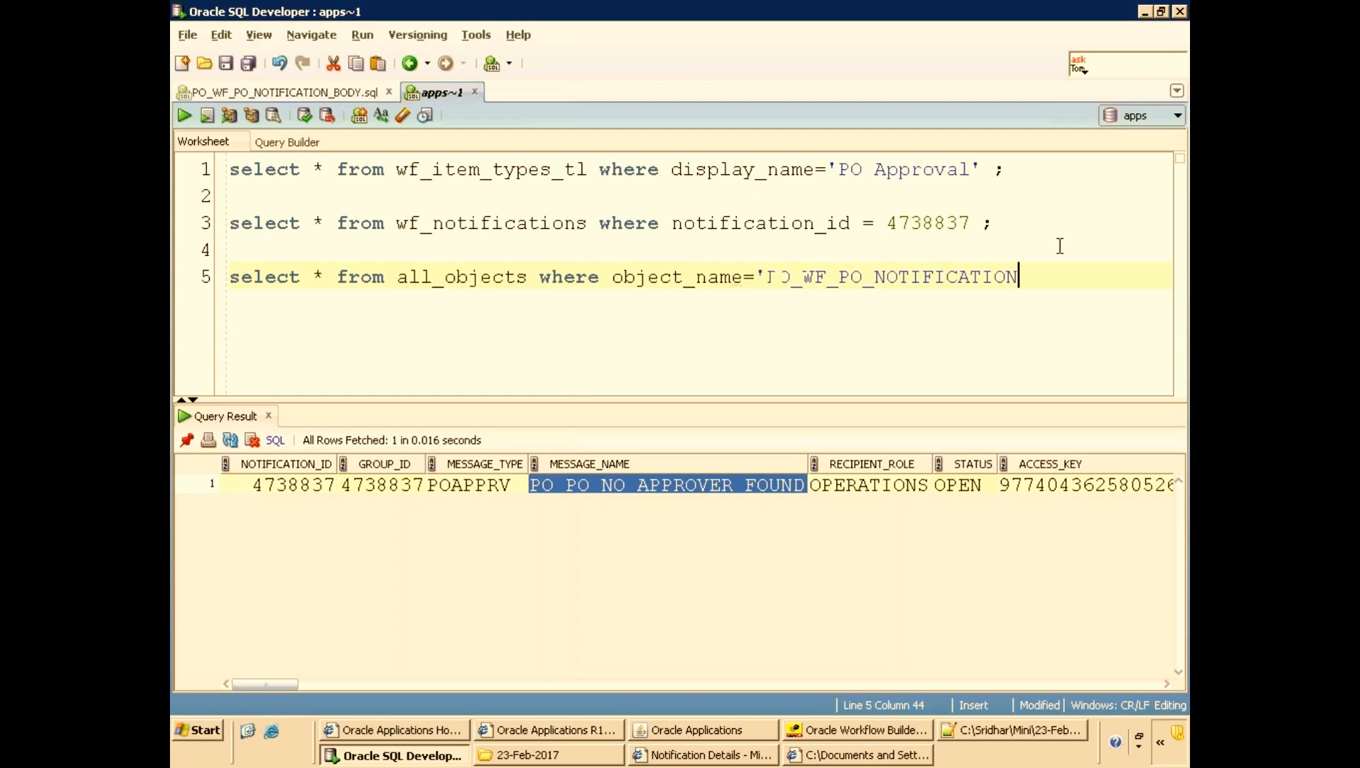
text(';)
key(ctrl+Return)
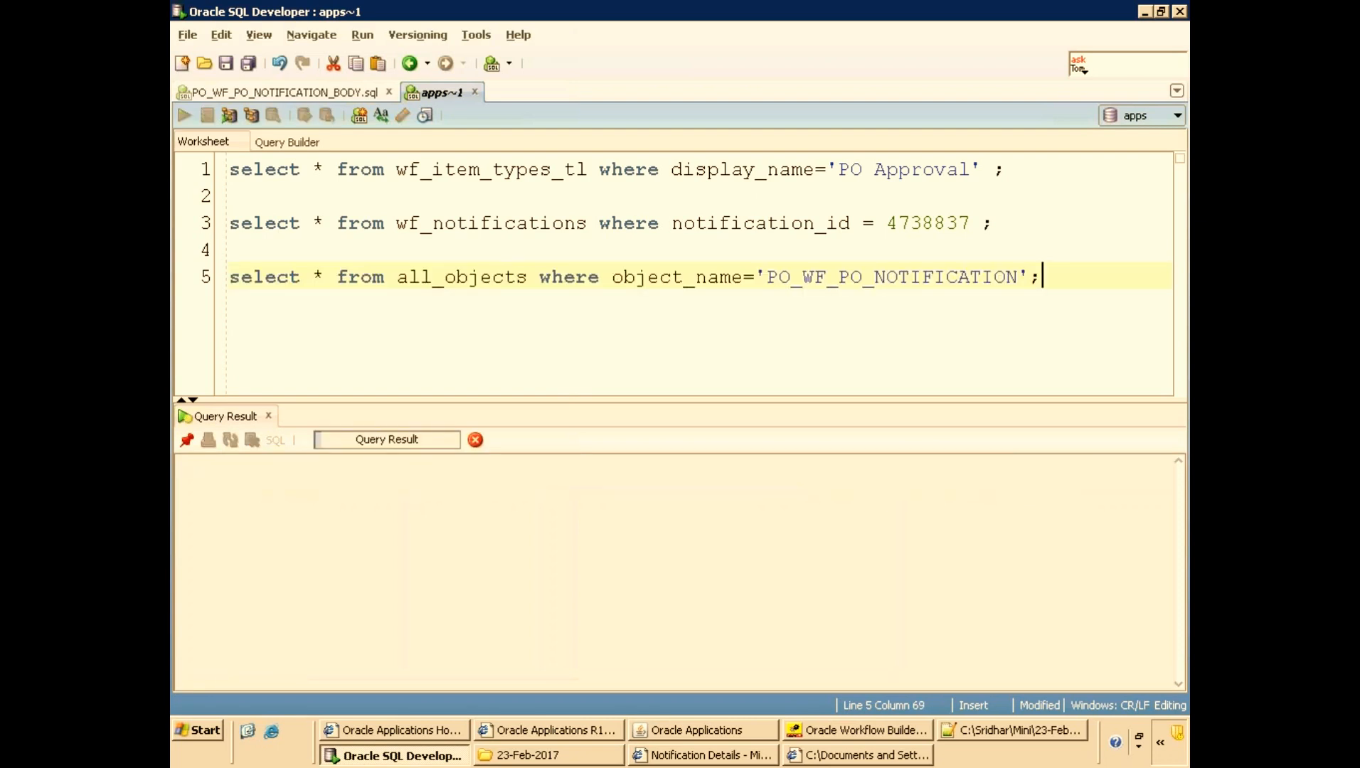
Scroll across the query result to examine the status of the package and package body.
click(1016, 506)
key(Right)
key(Right)
key(Right)
key(Right)
key(Right)
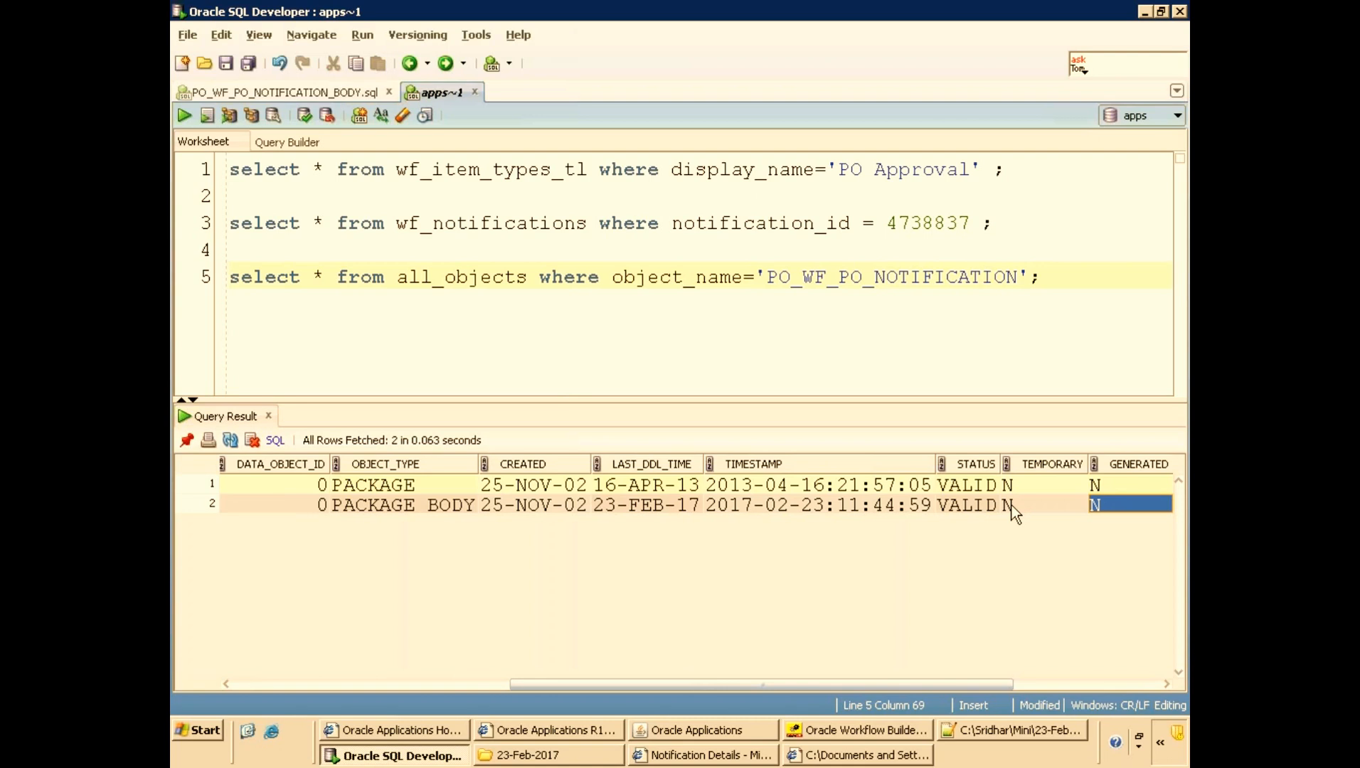
Switch to the Oracle Applications forms session and open the Purchase Orders form.
click(731, 729)
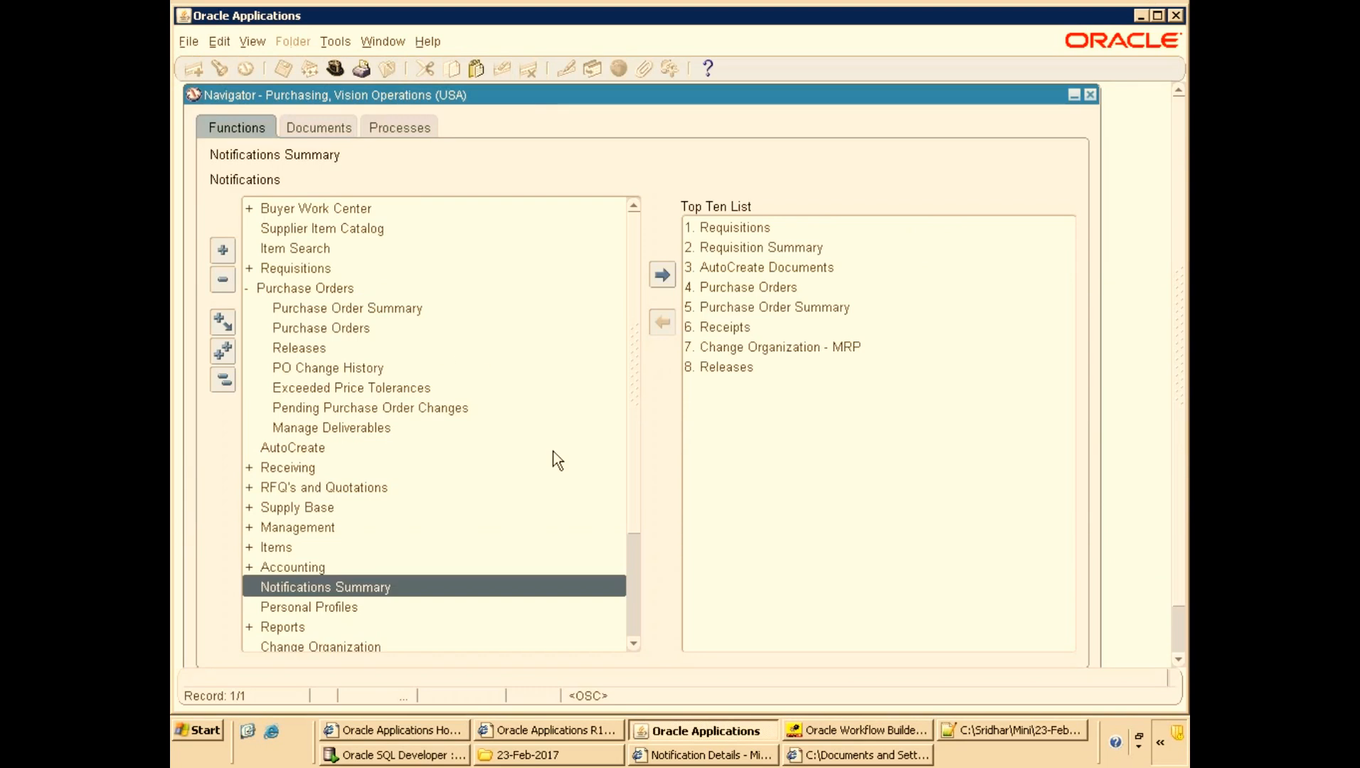
click(390, 333)
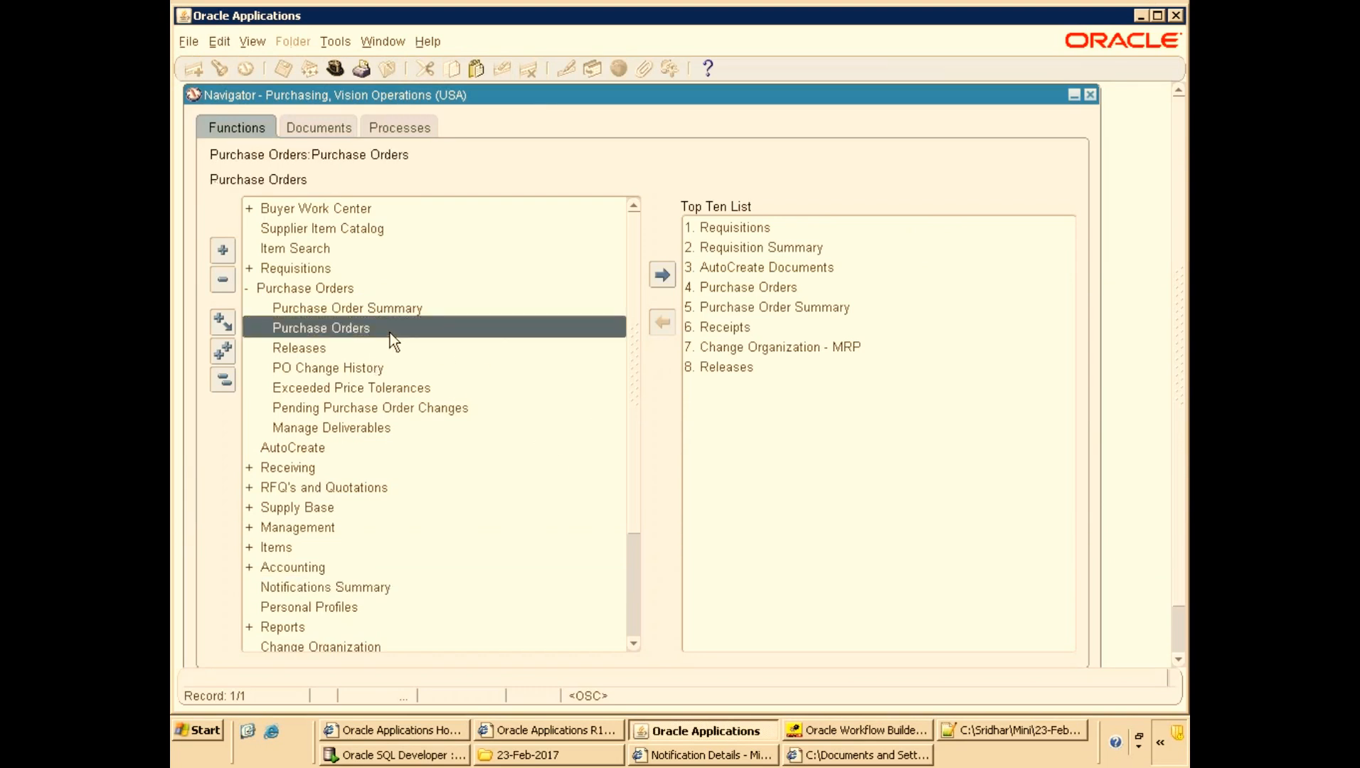
double_click(390, 333)
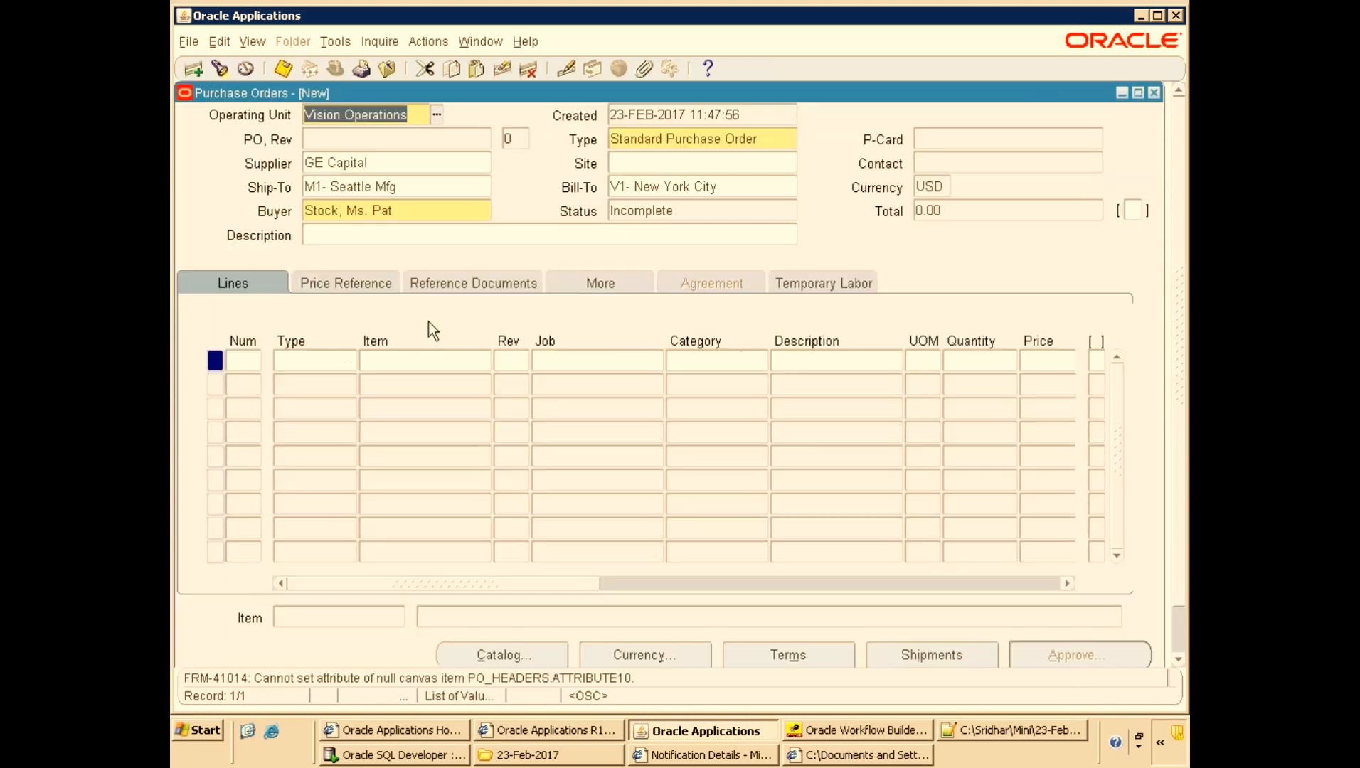
Try to query purchase order 6118 in the Purchase Orders form.
key(F11)
click(337, 141)
text(6118)
key(ctrl+F11)
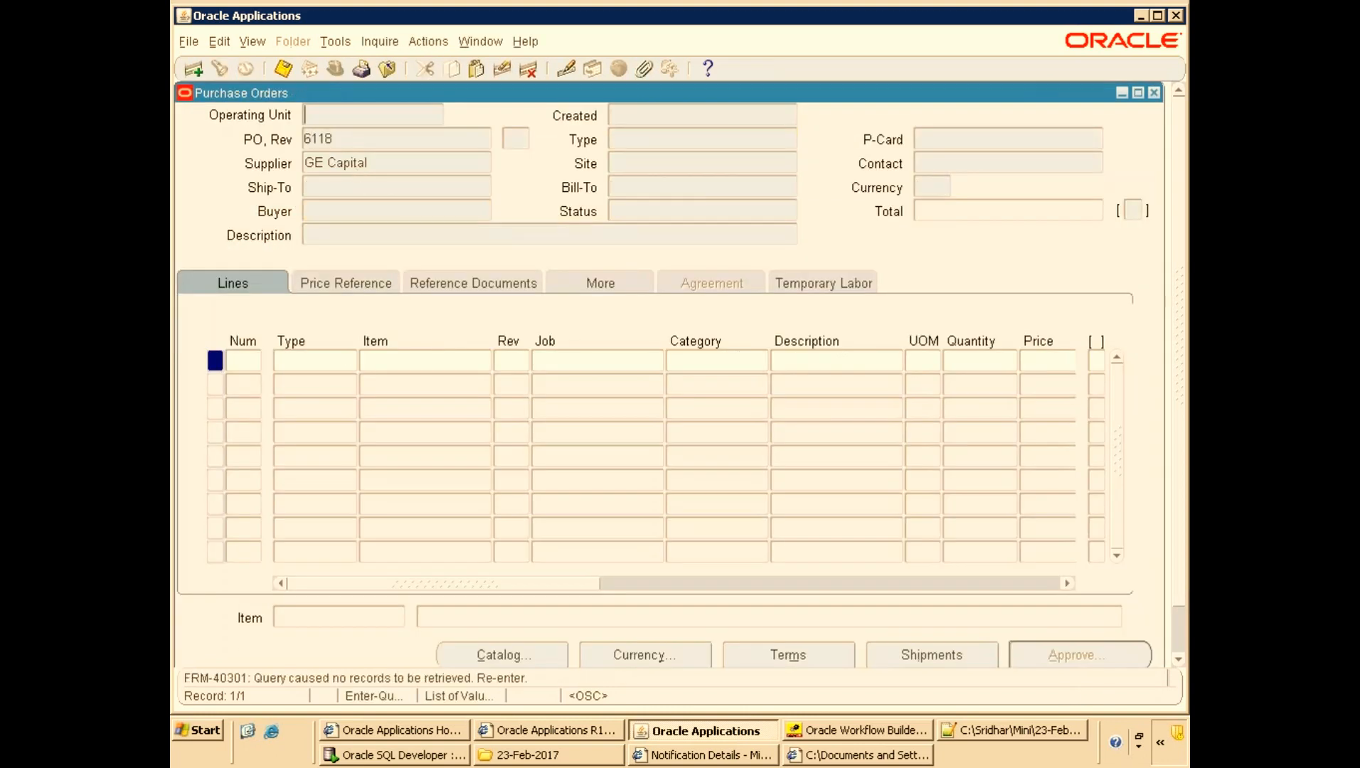
click(357, 159)
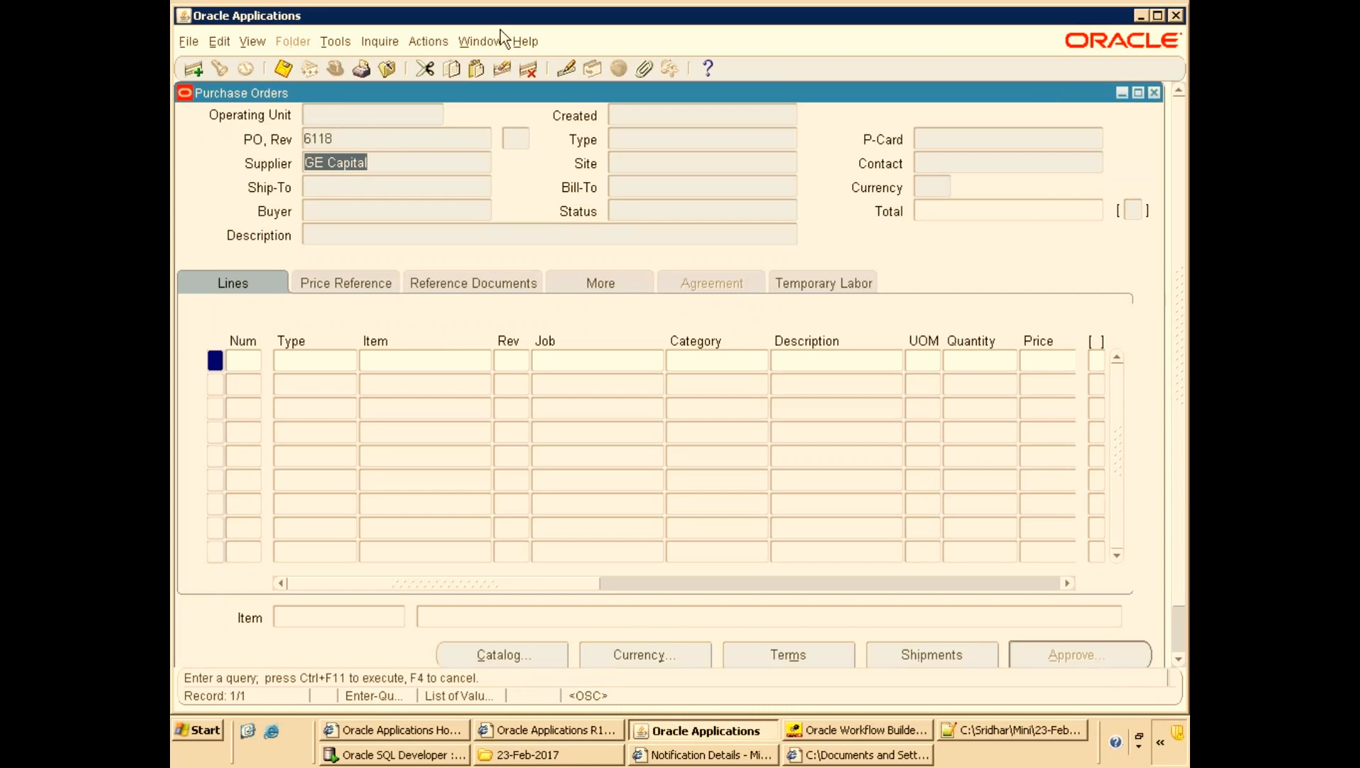
Examine the Supplier field's block and field names through diagnostics, then cancel.
click(524, 43)
click(572, 144)
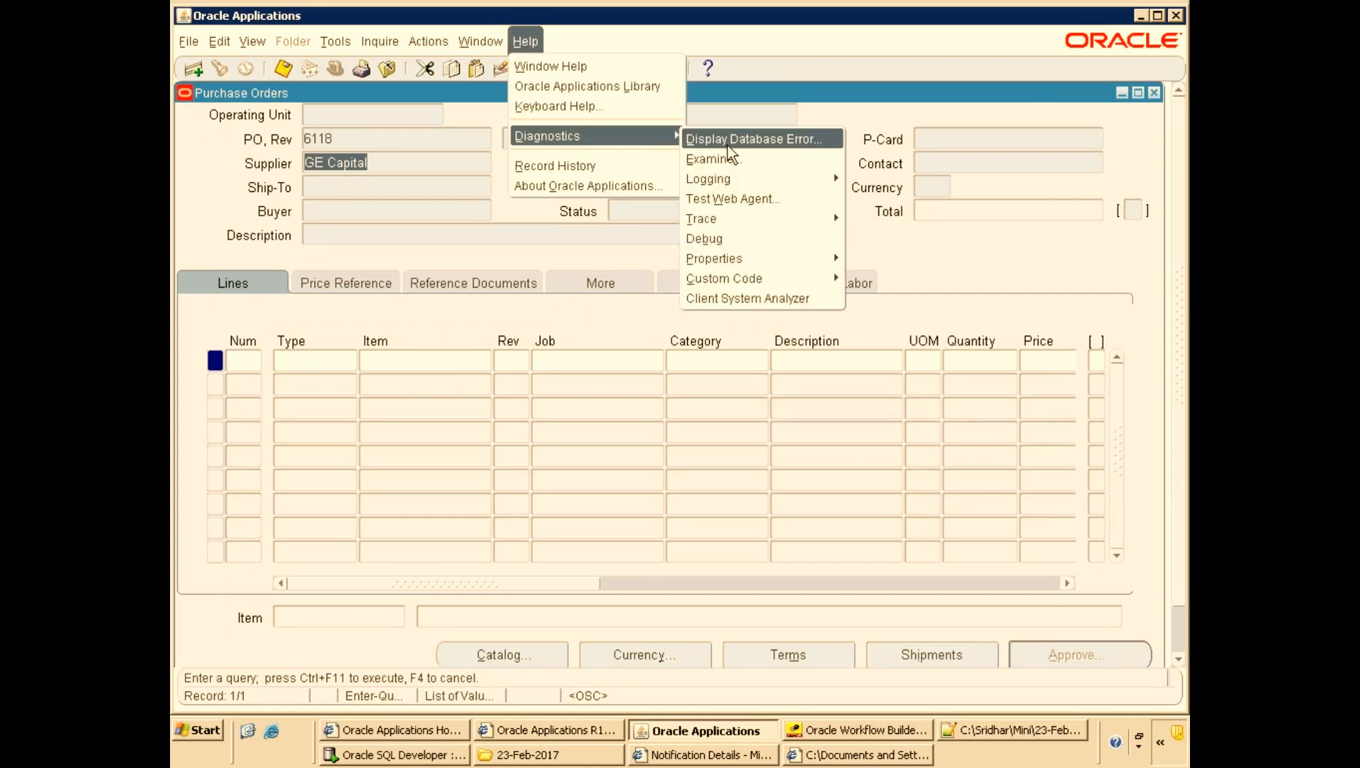
click(728, 156)
click(793, 472)
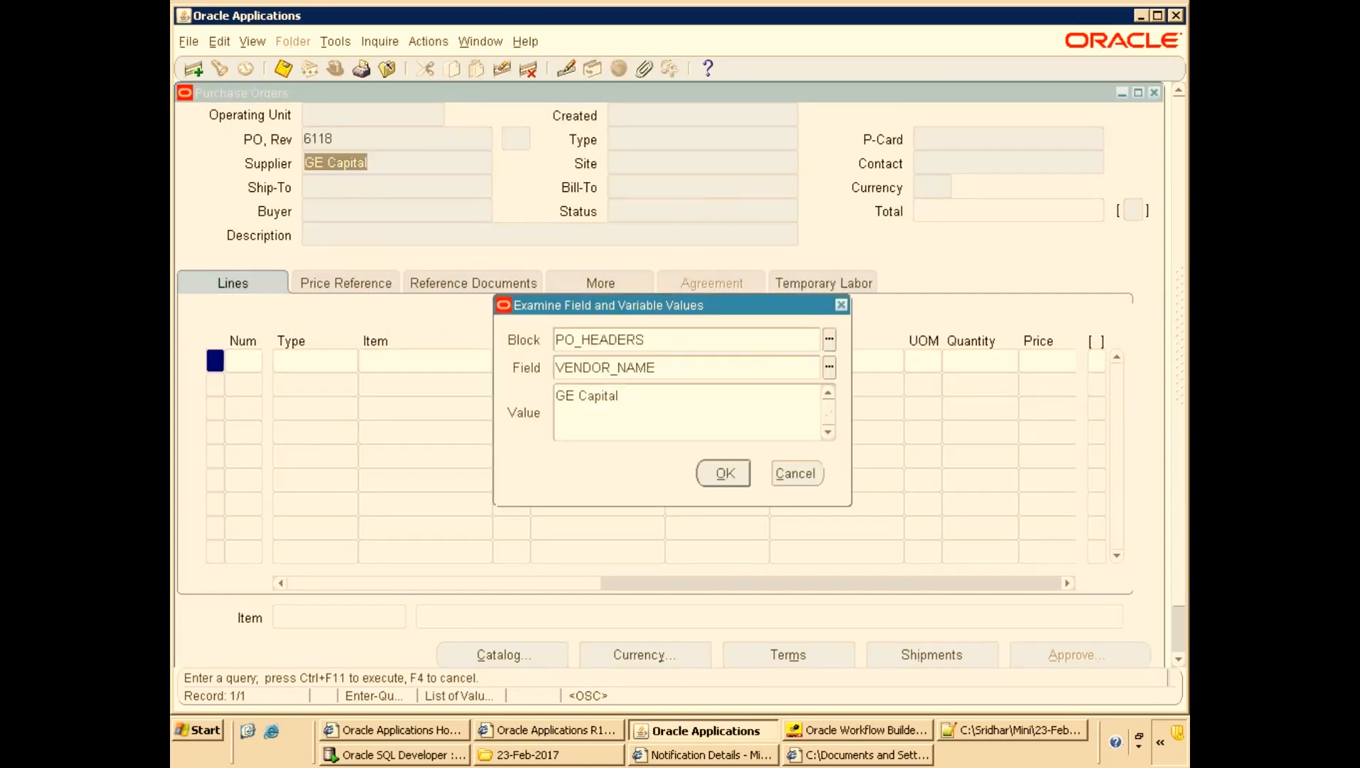
Try to open form personalization from the diagnostics custom code options while in query mode.
click(525, 41)
click(613, 137)
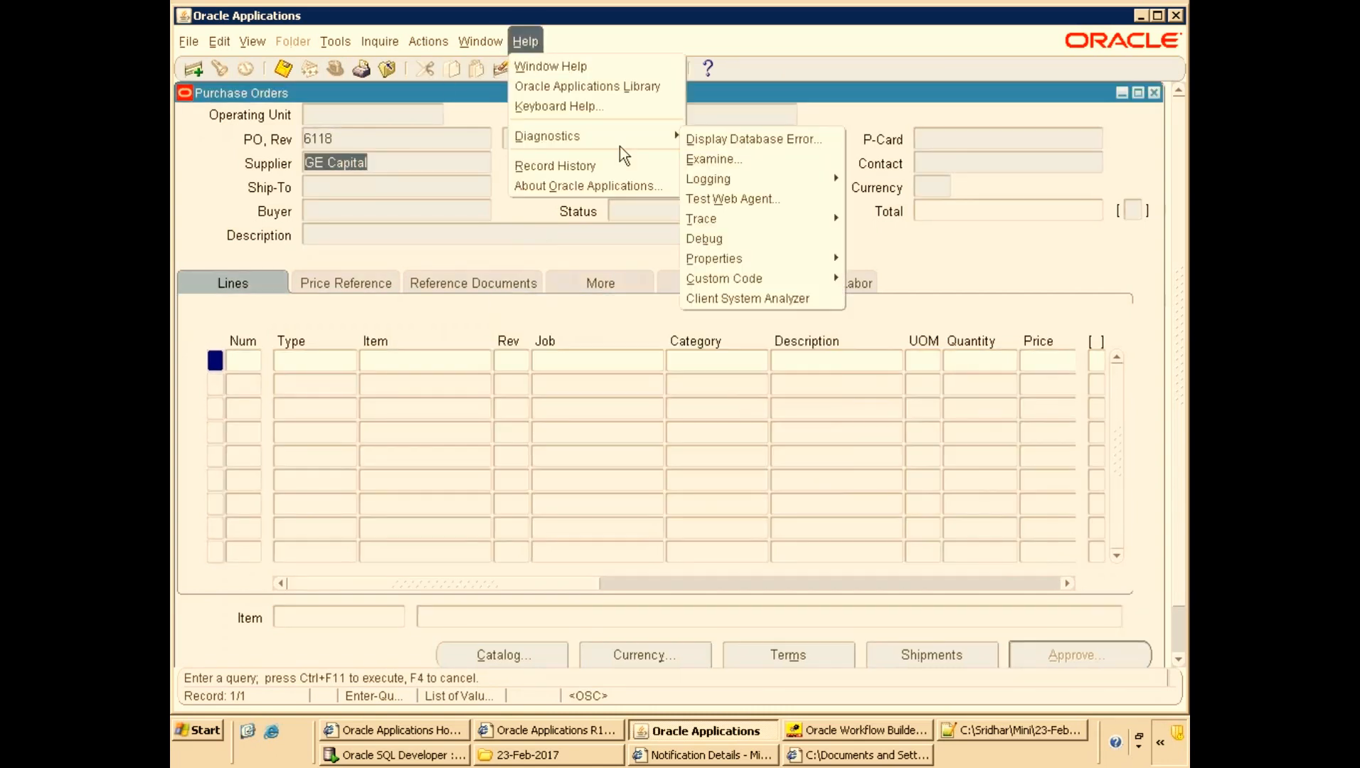
mouse_move(655, 135)
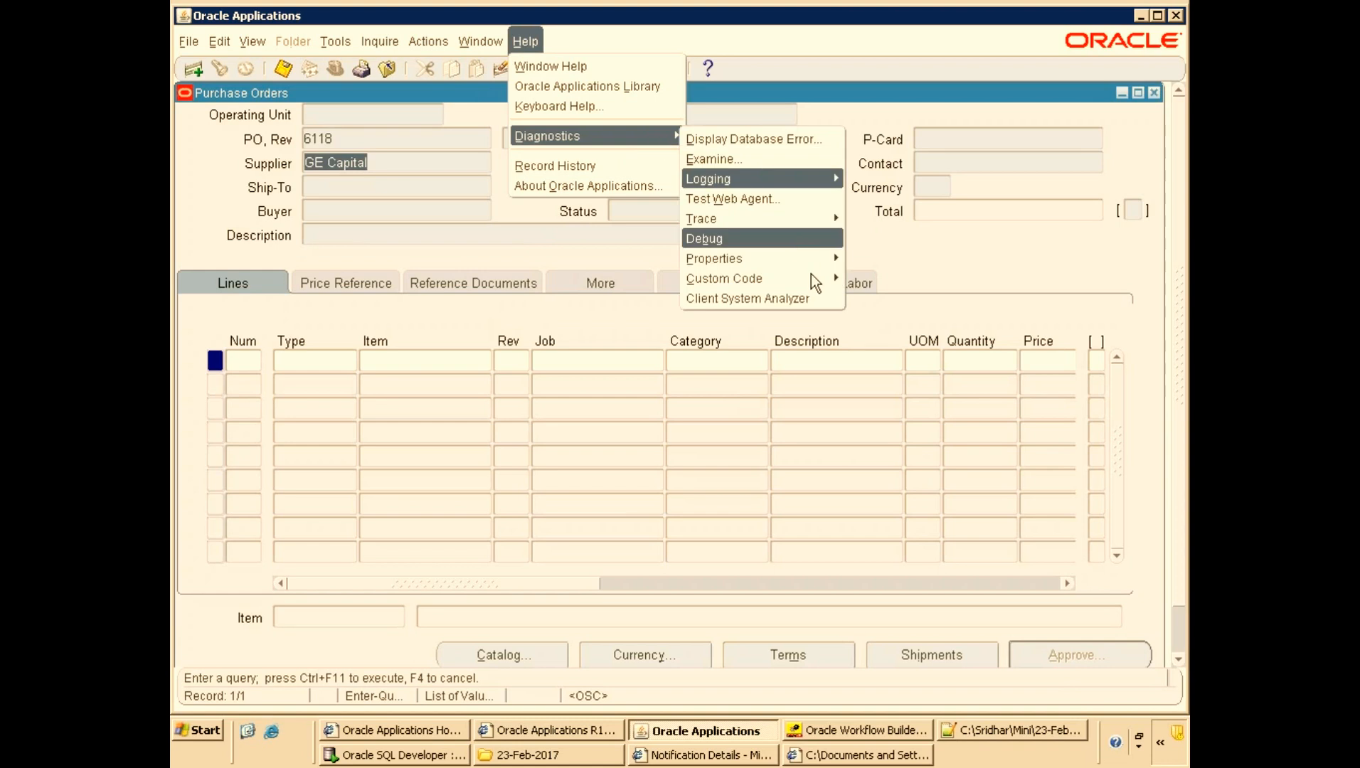
mouse_move(816, 278)
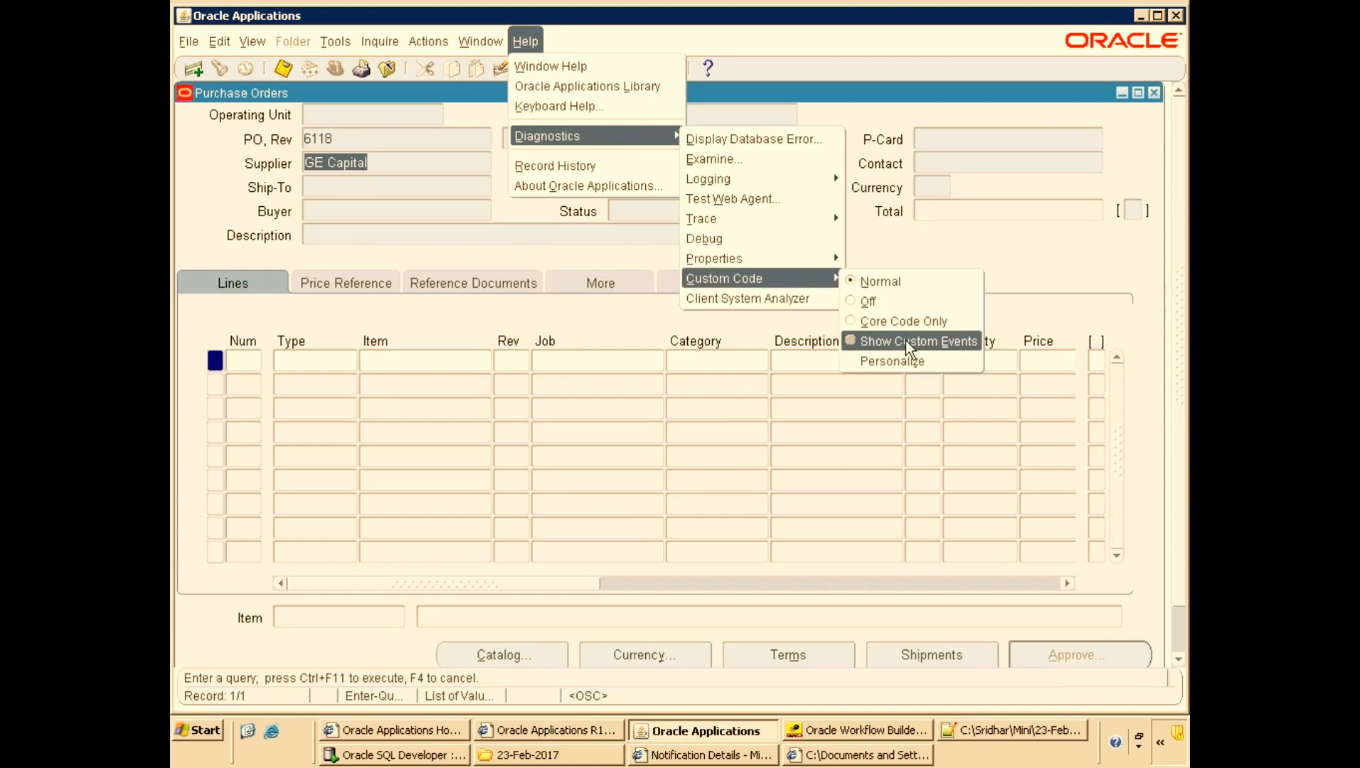
click(898, 363)
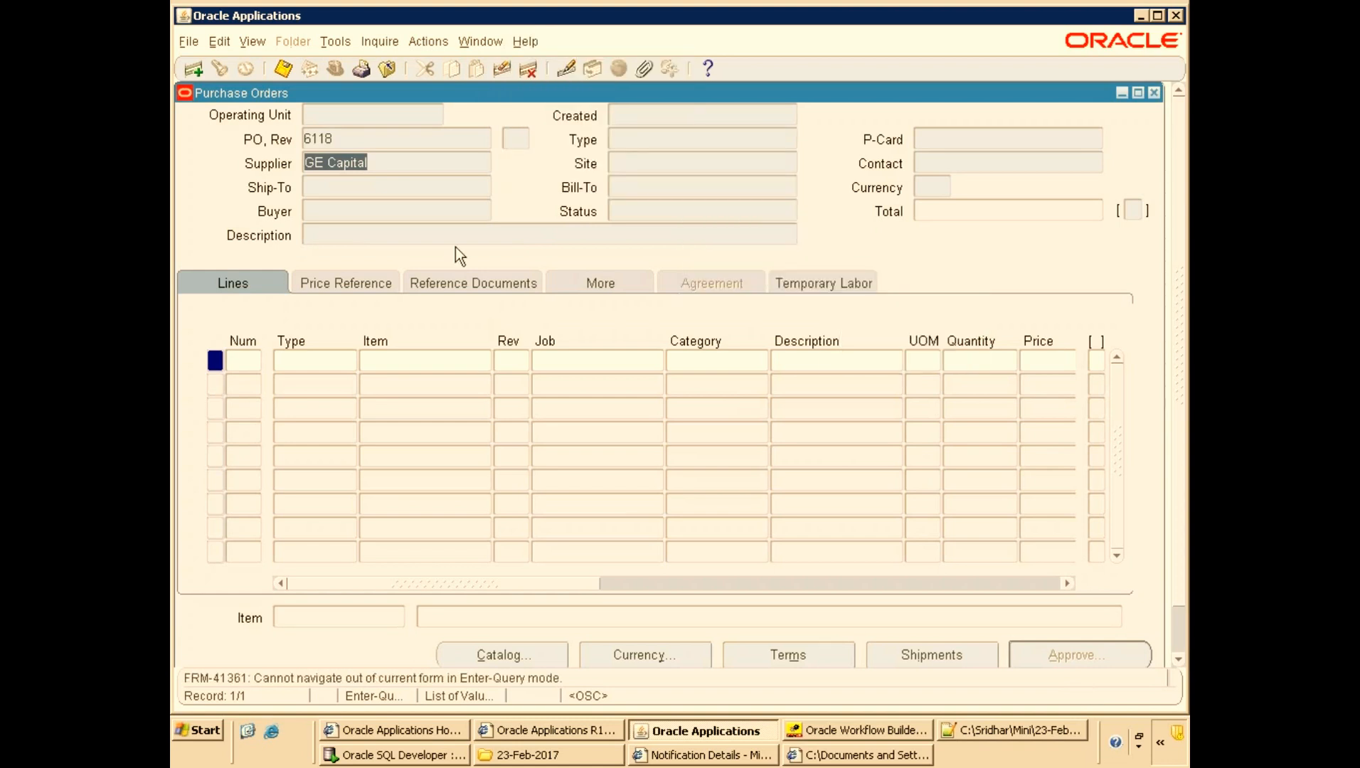
click(537, 43)
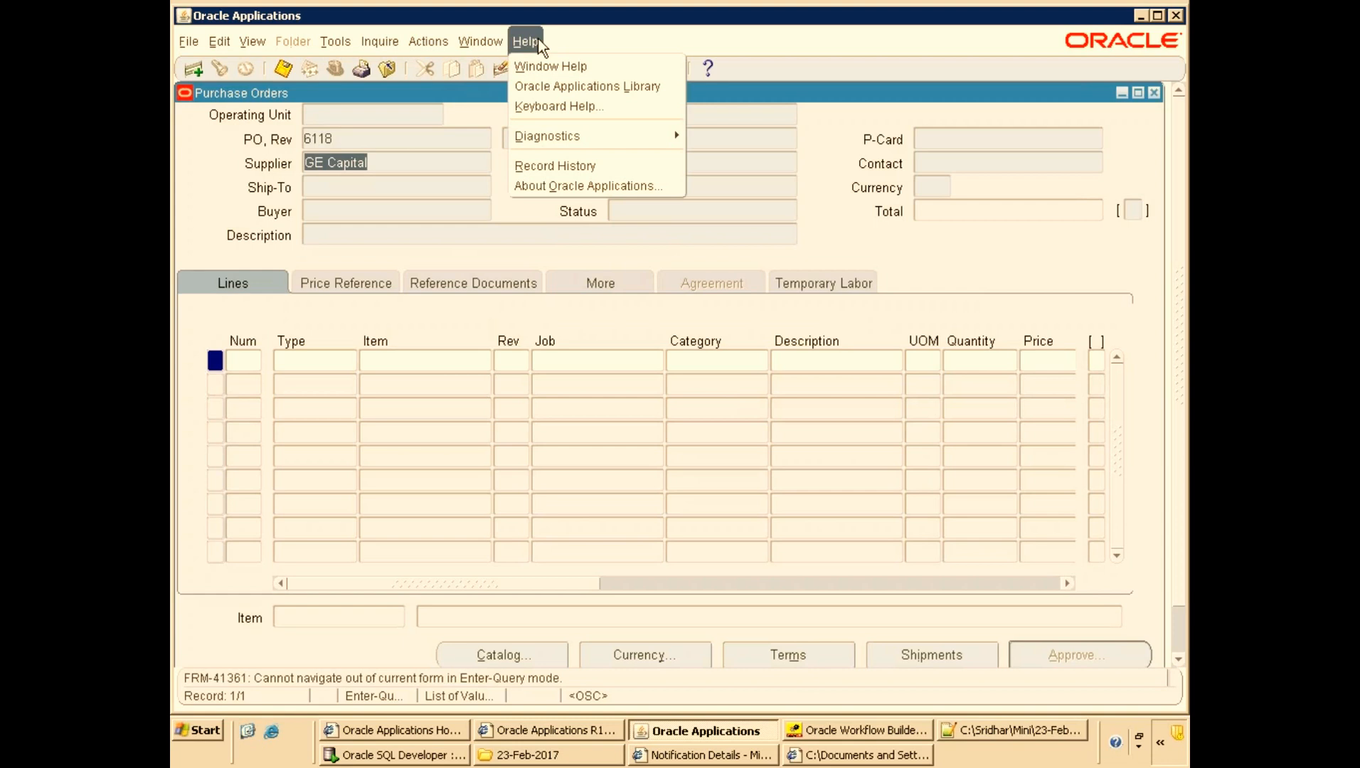
mouse_move(638, 137)
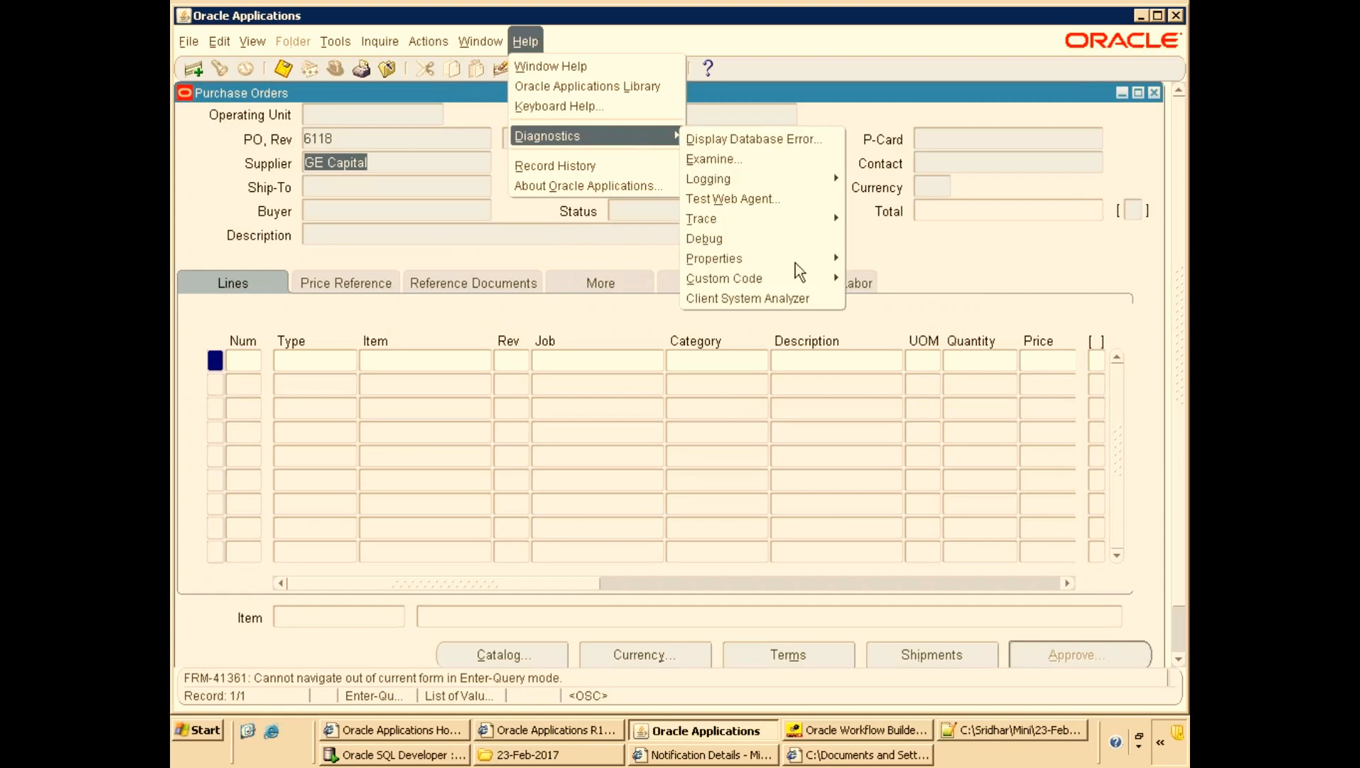
mouse_move(792, 273)
click(928, 361)
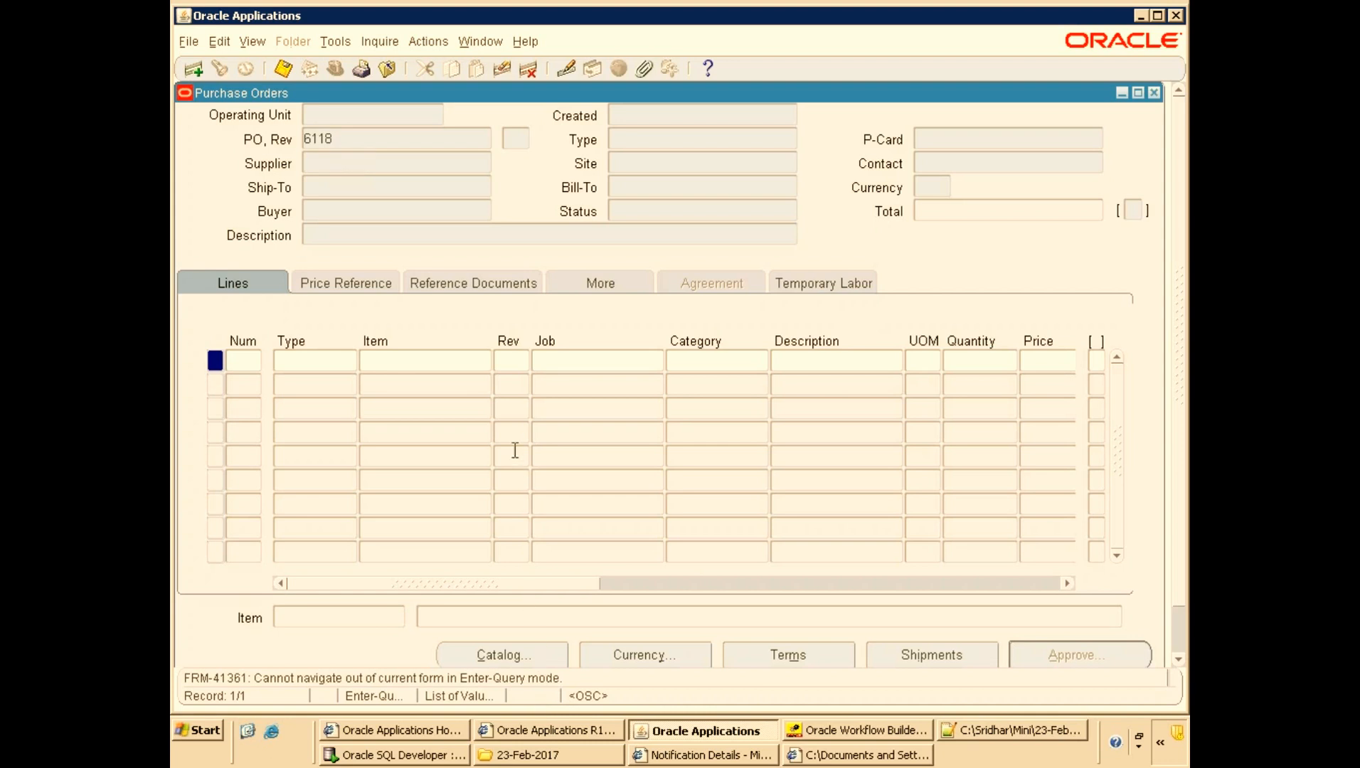
Run the query for purchase order 6118 and open Form Personalizations for the Purchase Orders form.
key(ctrl+F11)
click(525, 41)
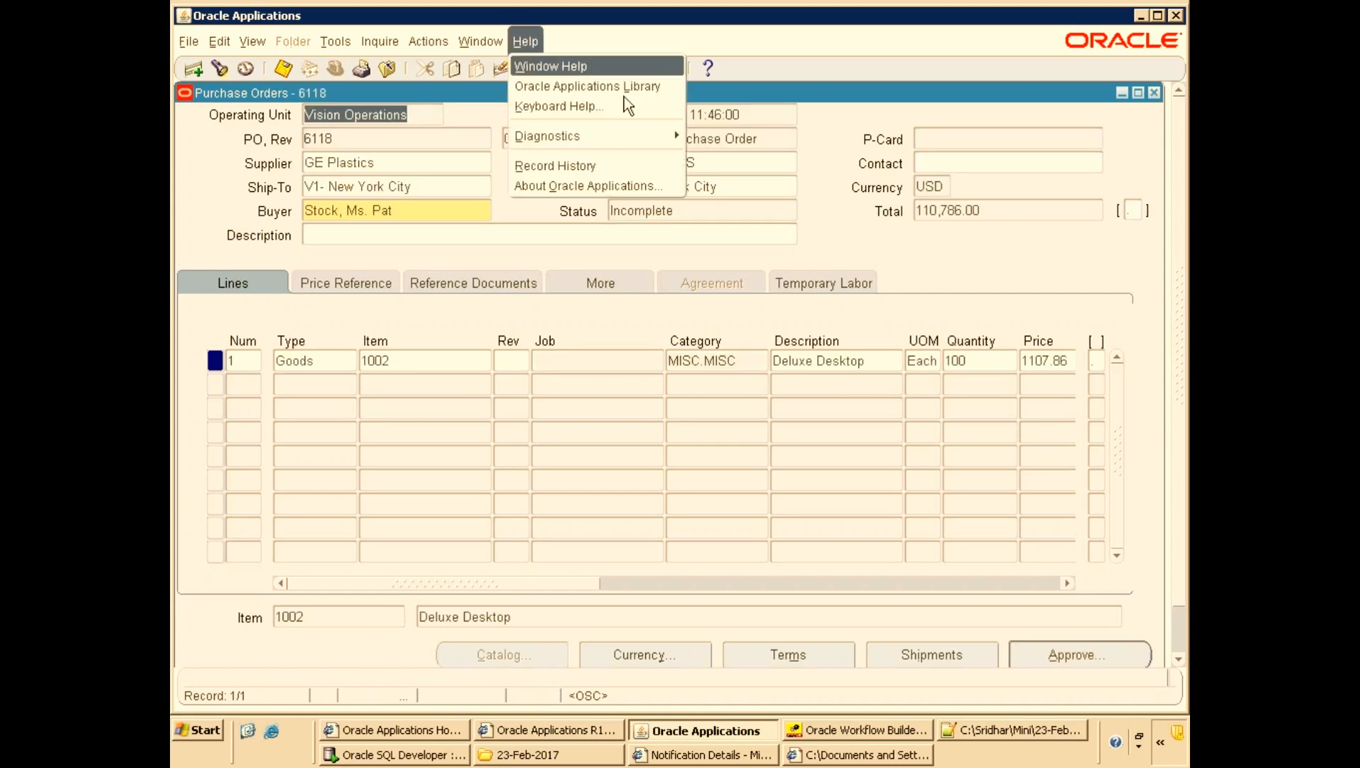
mouse_move(646, 137)
mouse_move(839, 278)
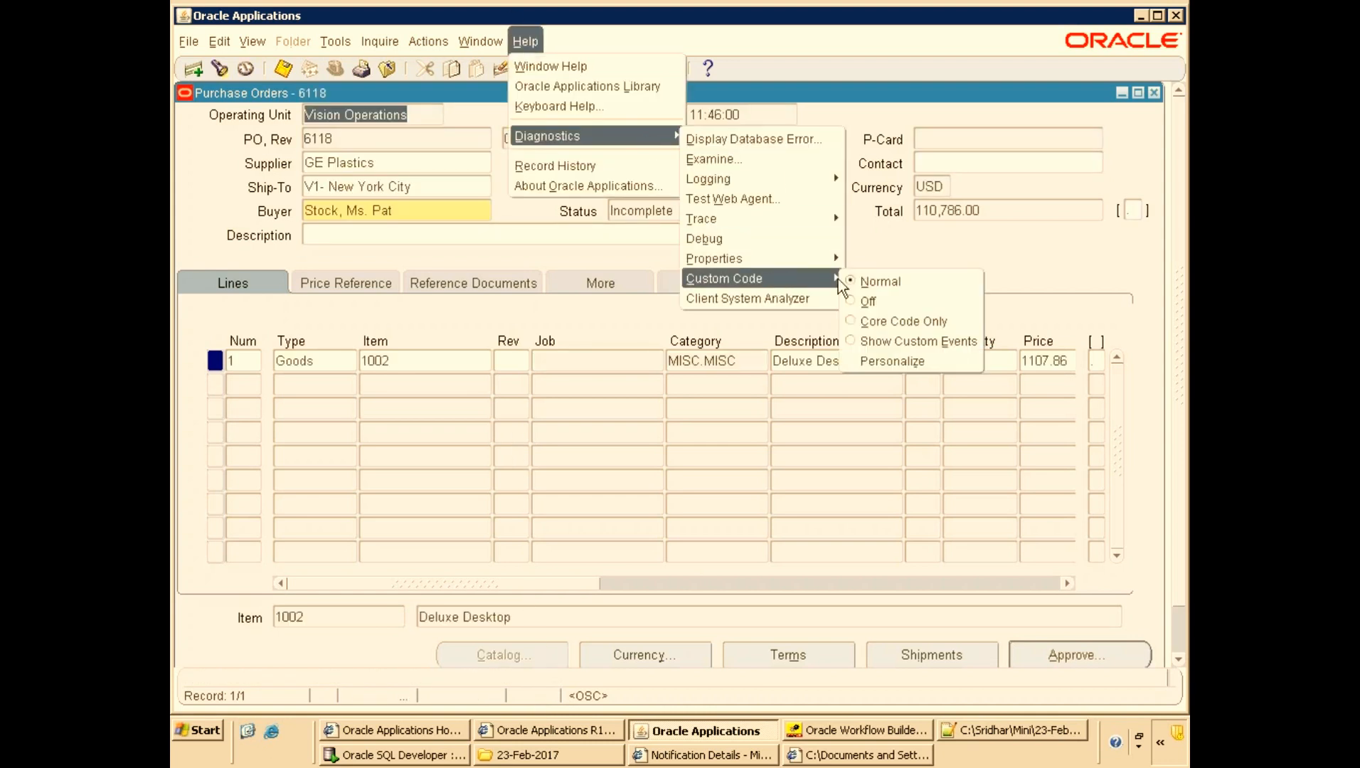
click(891, 360)
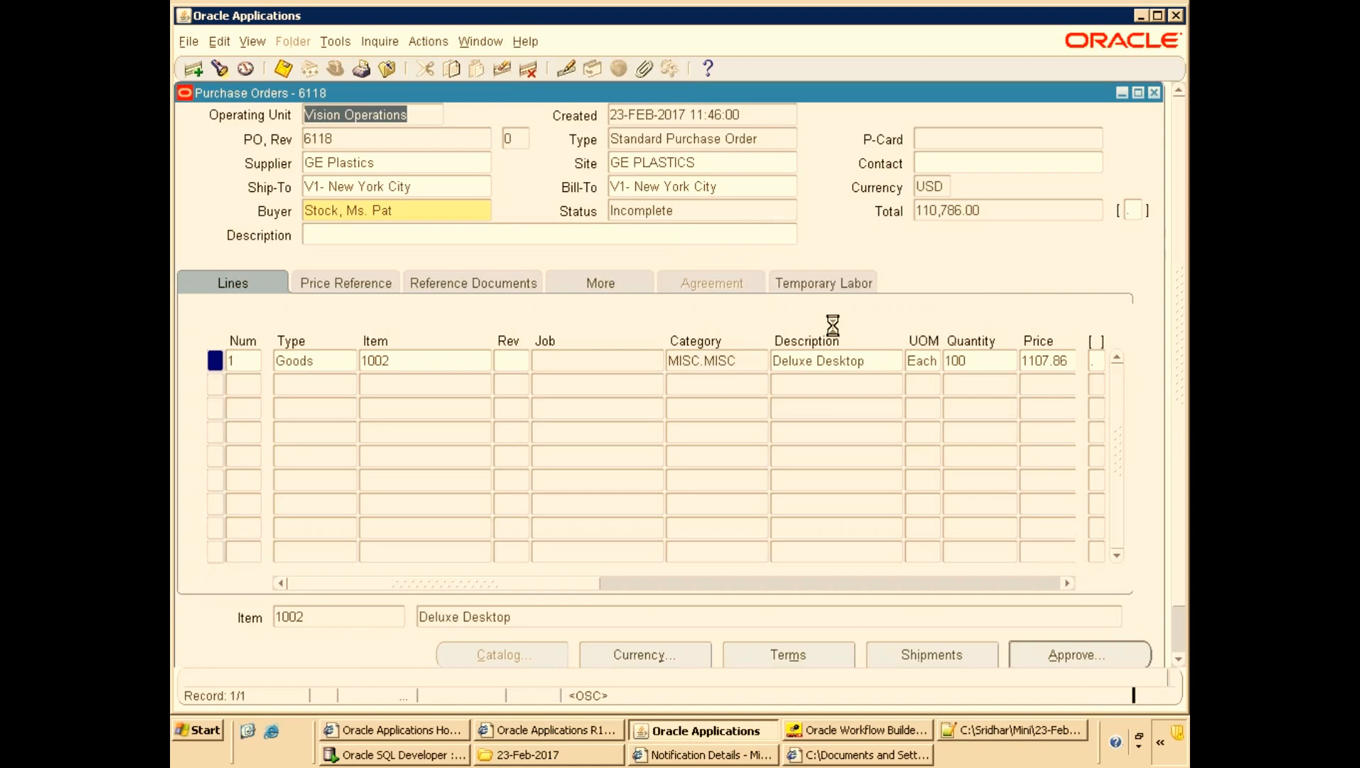
Review the Set Default Supplier and Set GSTN NO personalization rules and their actions, then close the window.
click(386, 202)
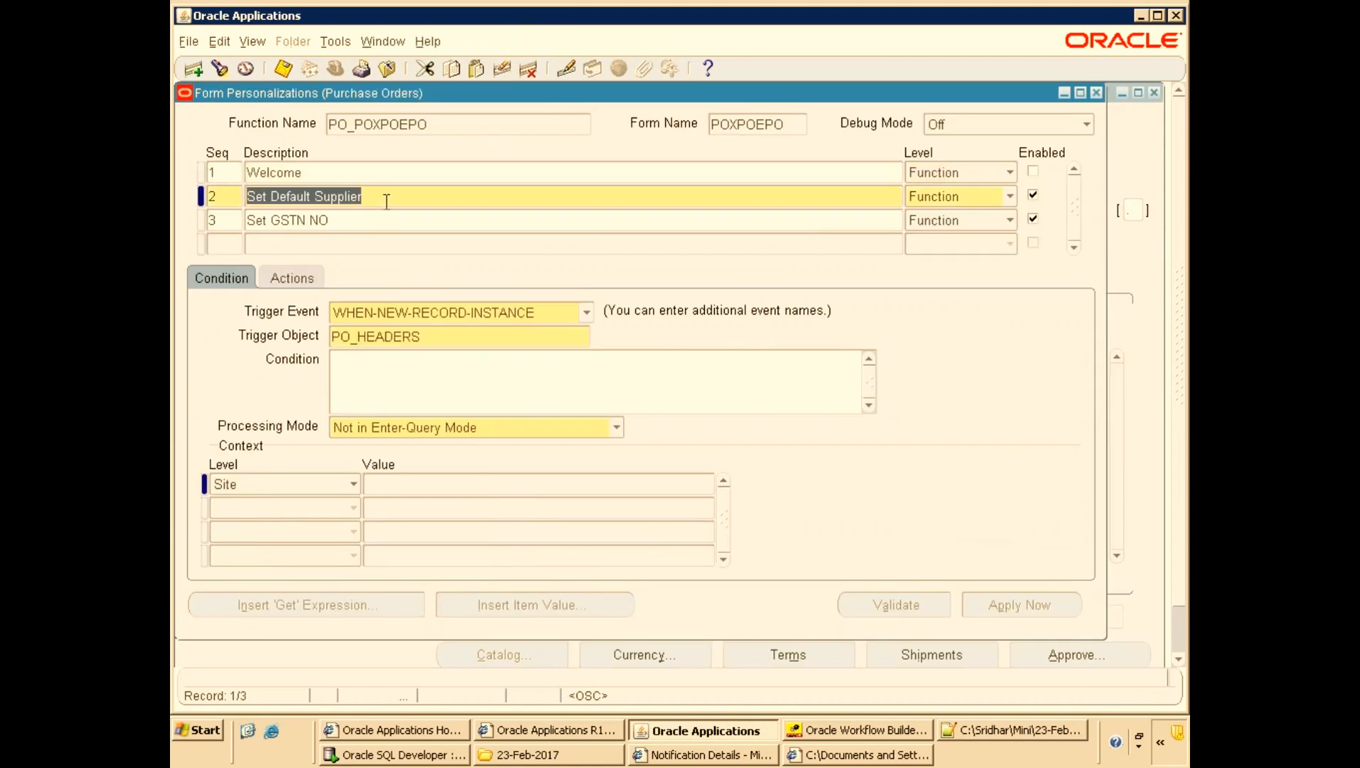
click(293, 282)
click(881, 459)
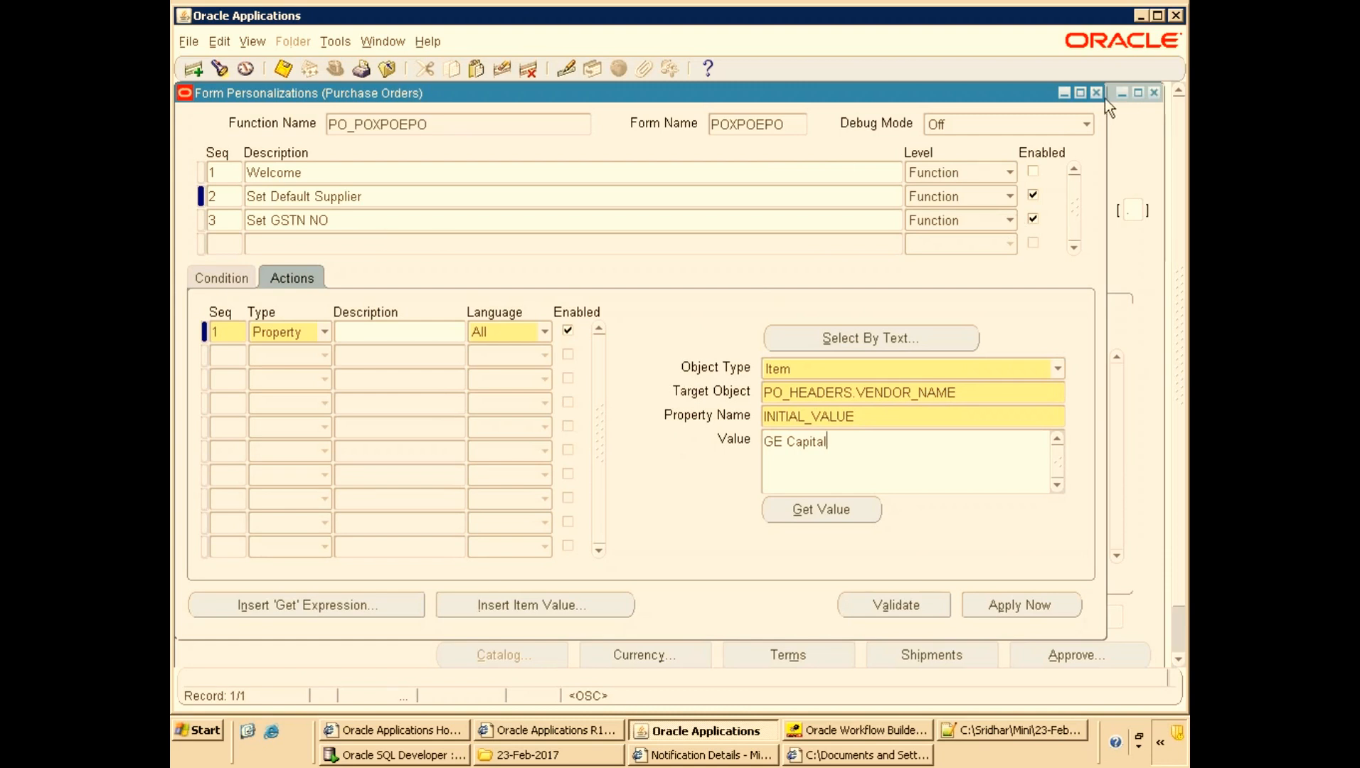
click(361, 222)
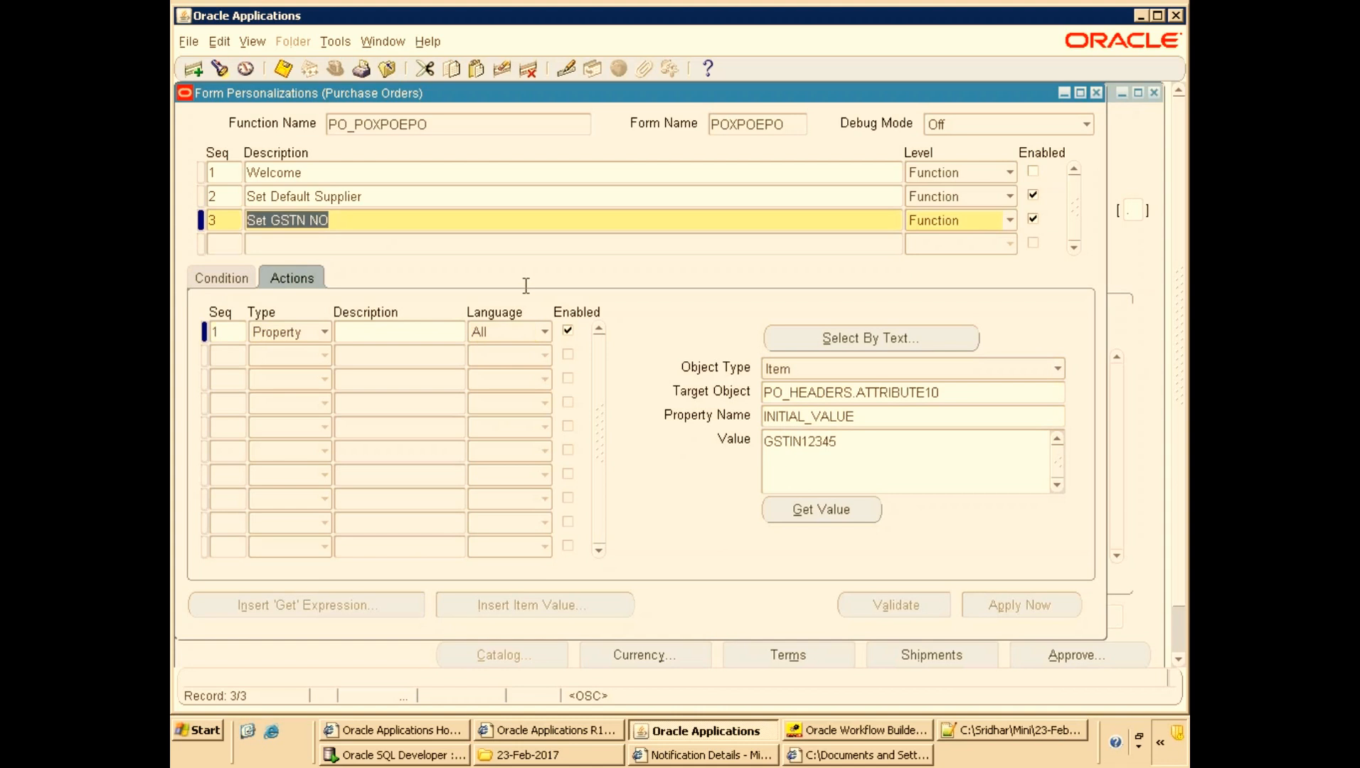
click(1096, 93)
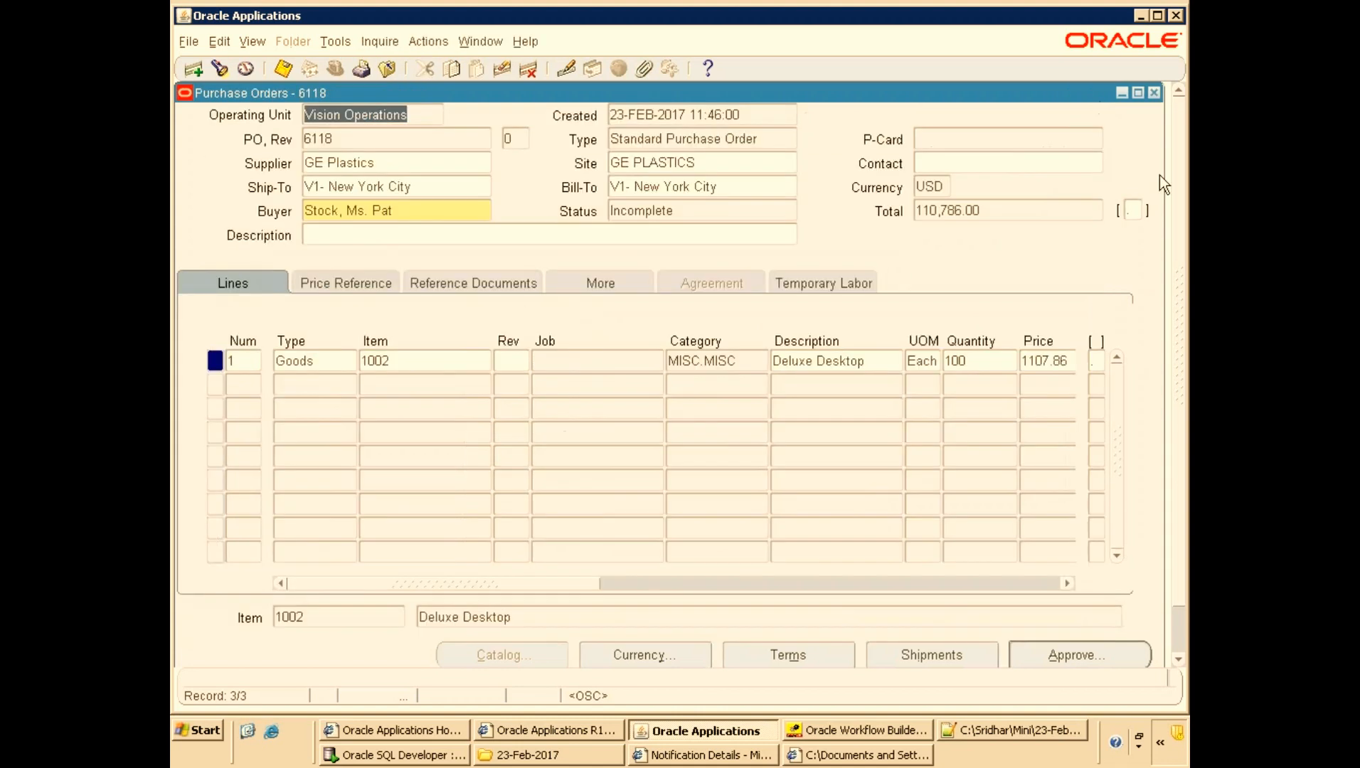
Copy purchase order 6118 into a new standard purchase order with attachments.
click(1133, 210)
click(861, 457)
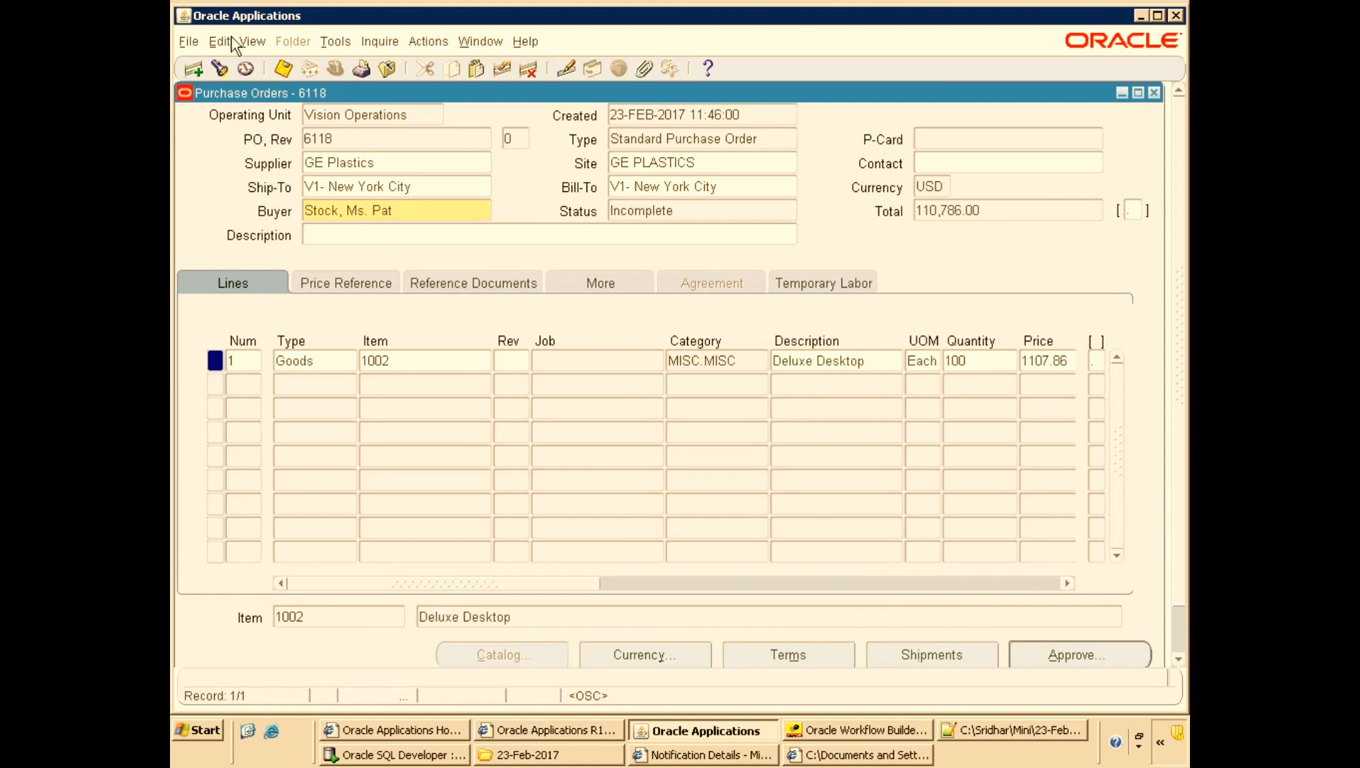
click(333, 41)
click(375, 147)
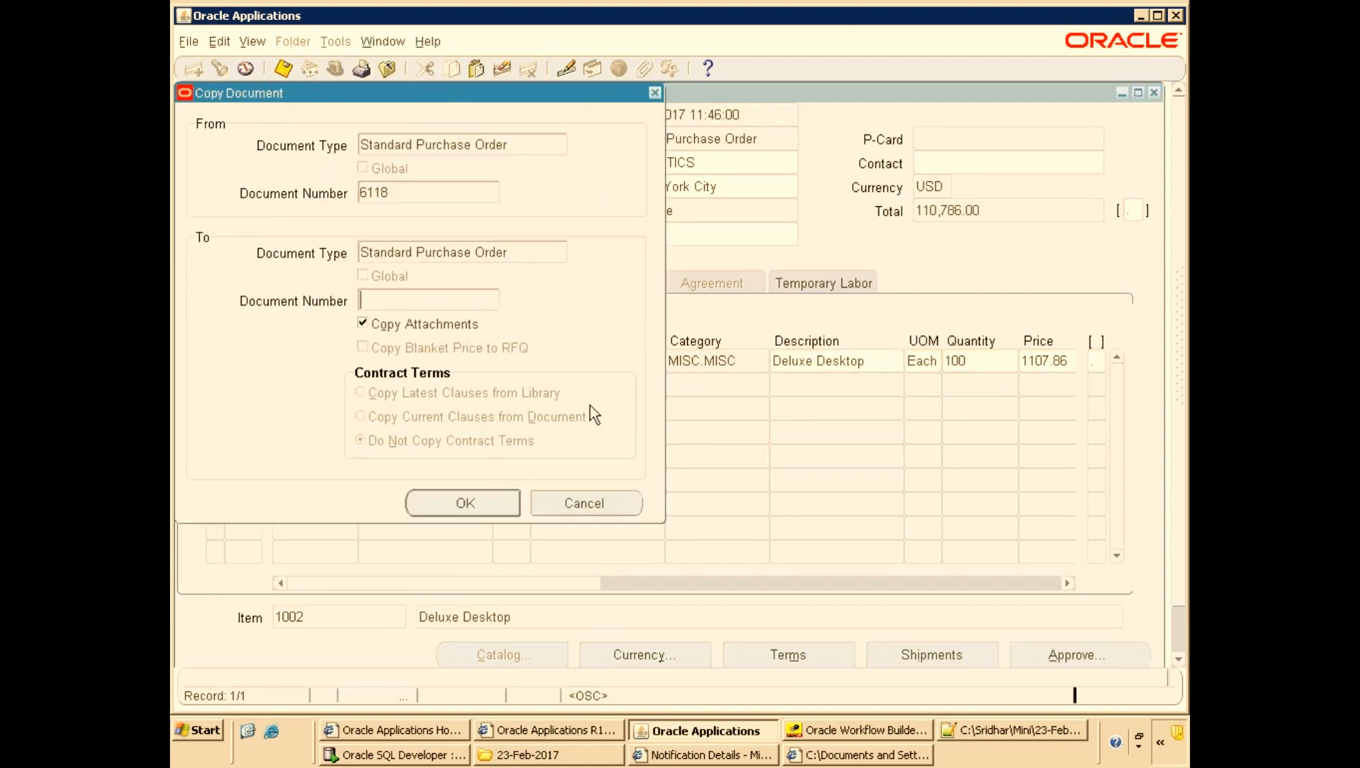
click(490, 496)
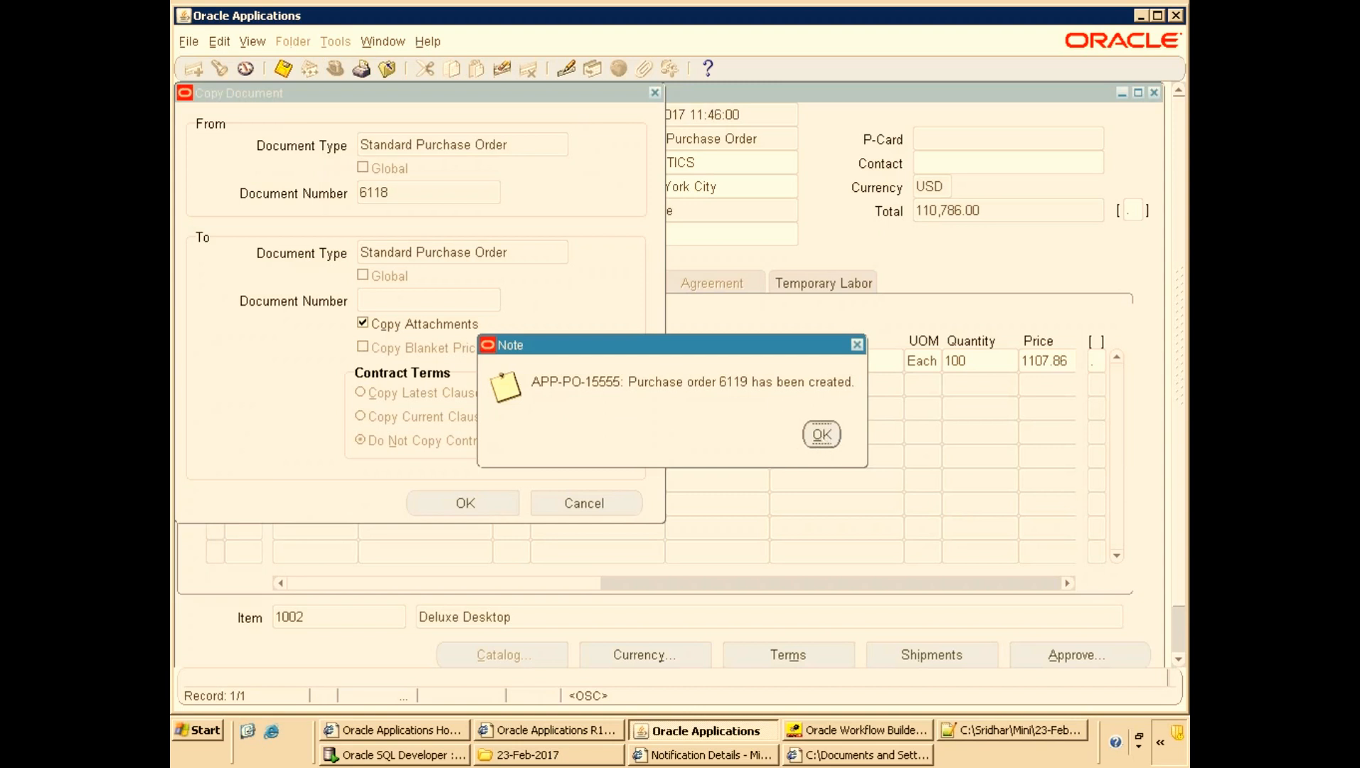
click(822, 435)
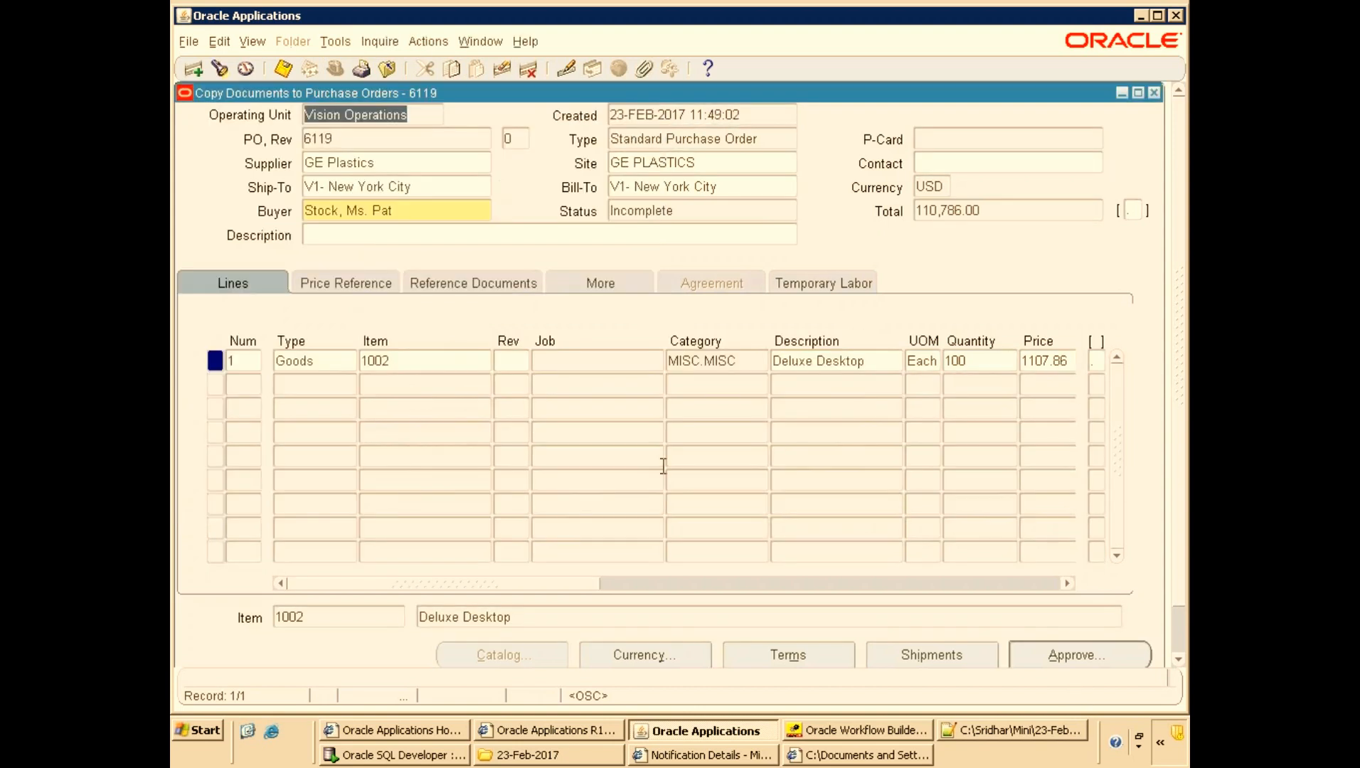
Submit the copied purchase order for approval.
click(434, 360)
click(1044, 653)
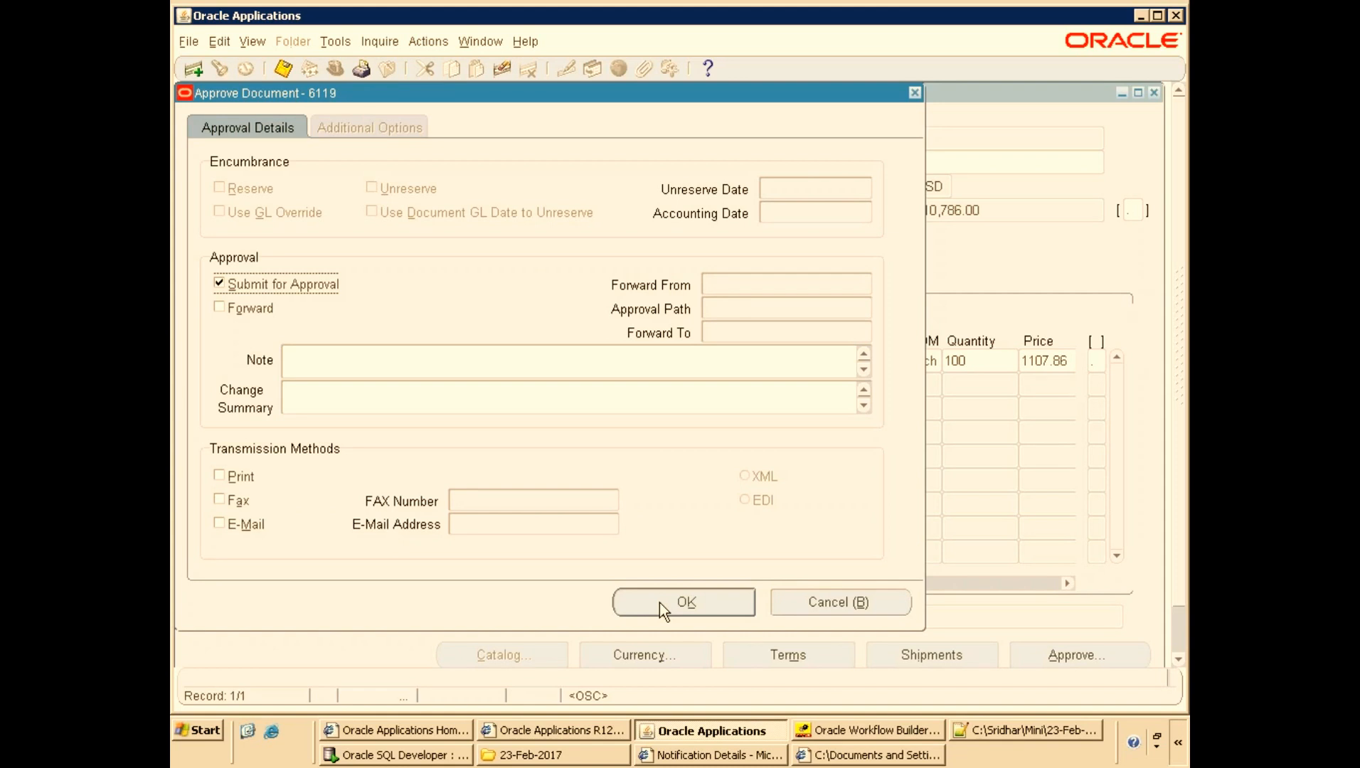
click(721, 597)
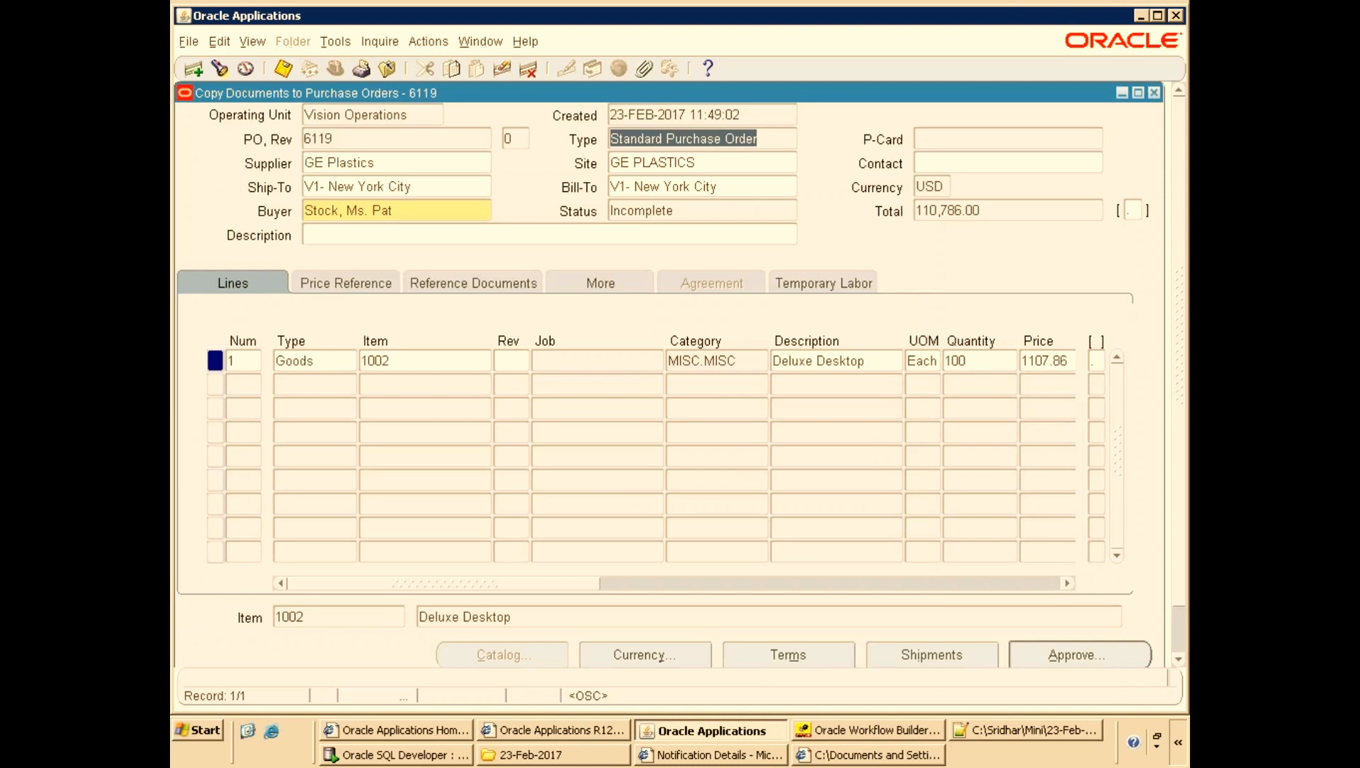
Refresh the browser worklist and open the no-approver notification for the new purchase order.
click(448, 734)
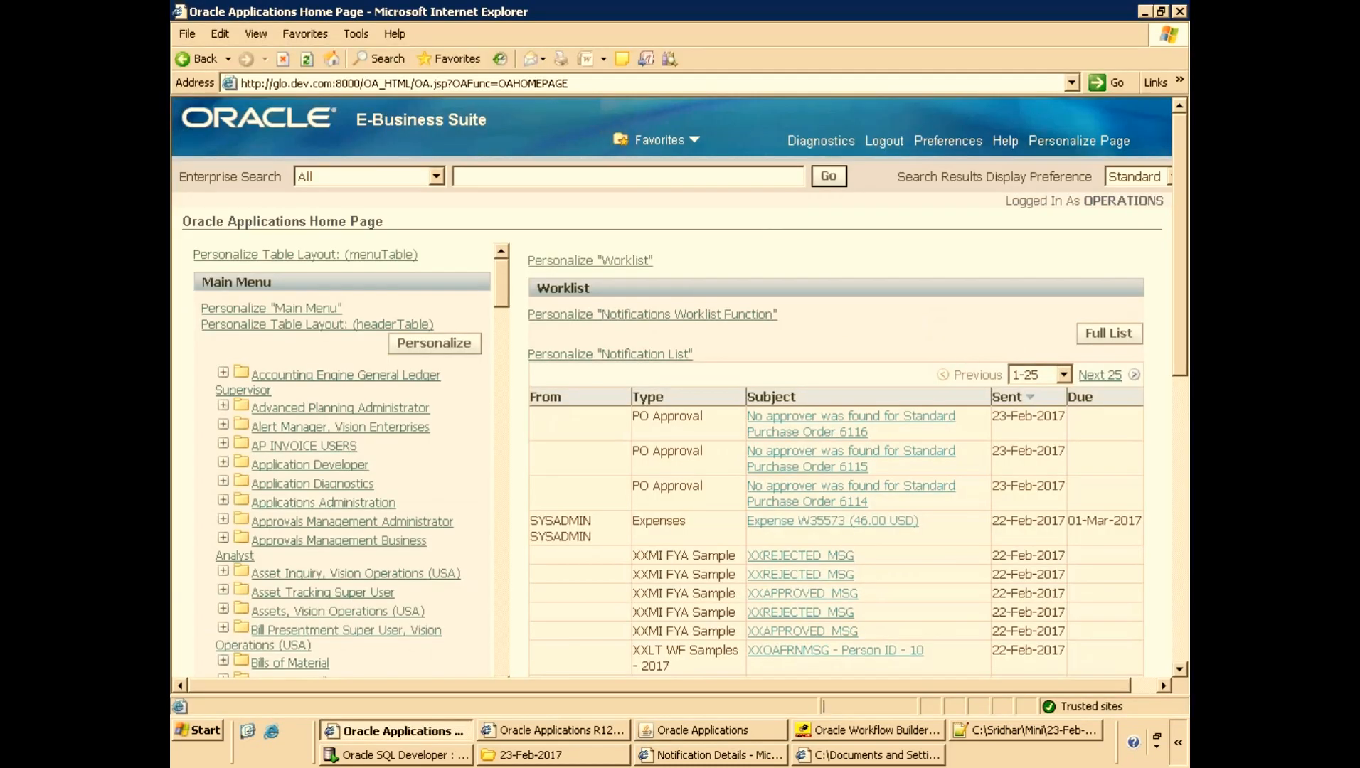
key(F5)
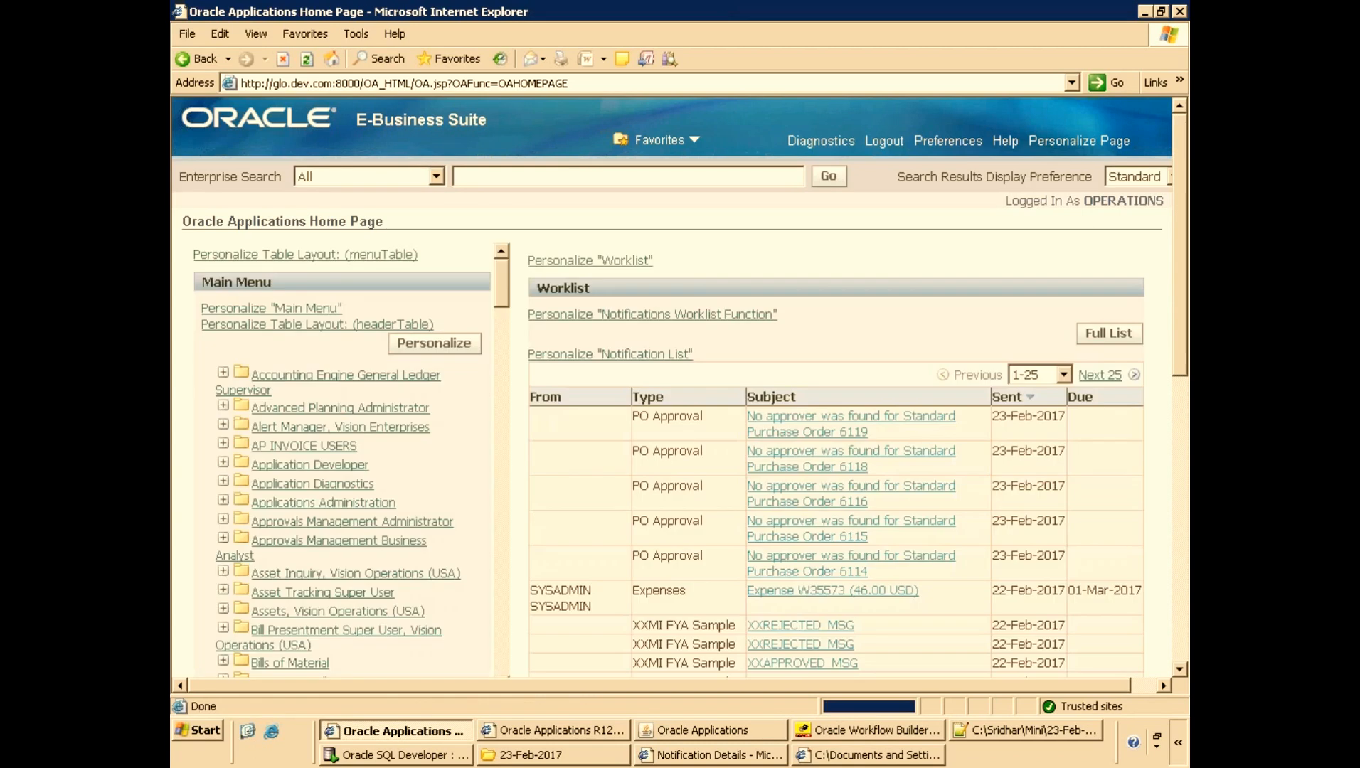
click(879, 424)
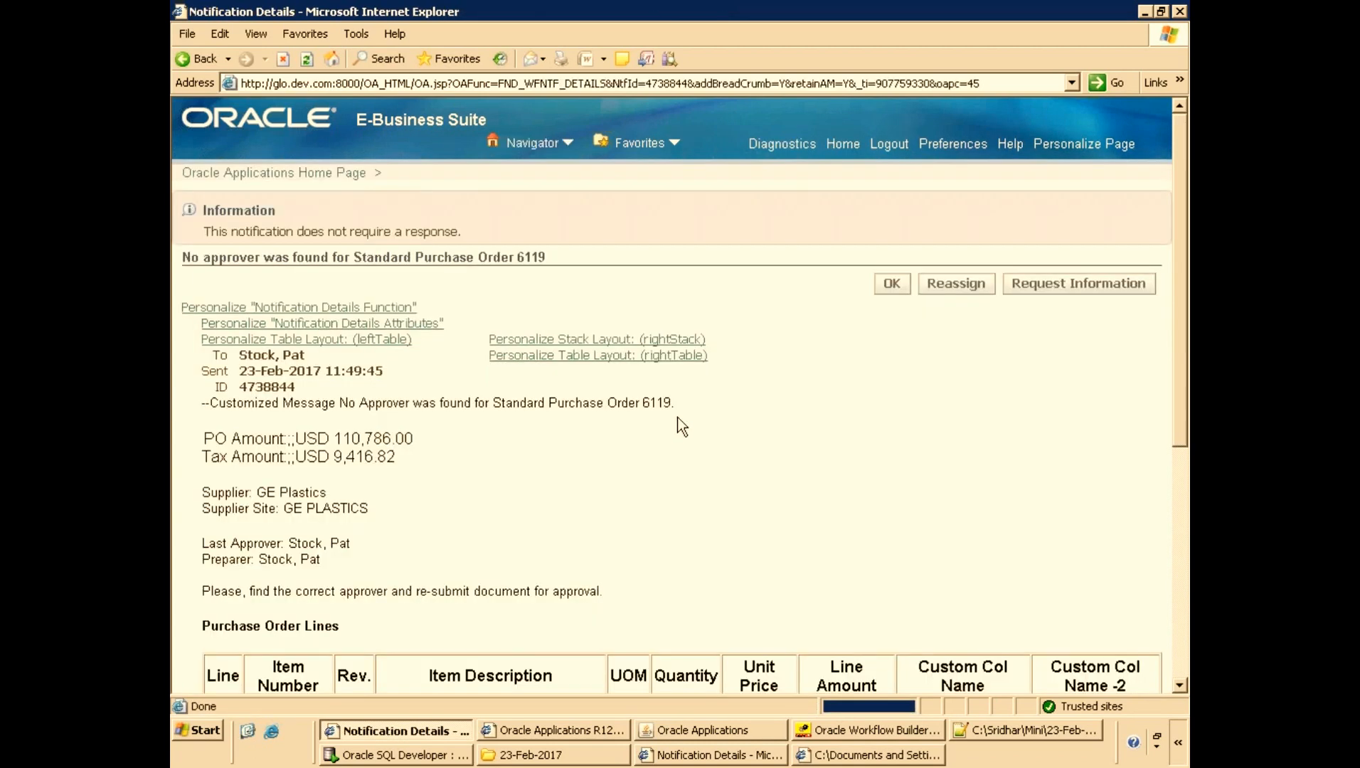
Scroll through the notification to examine the purchase order lines table and its custom columns.
scroll(672, 488, down, 3)
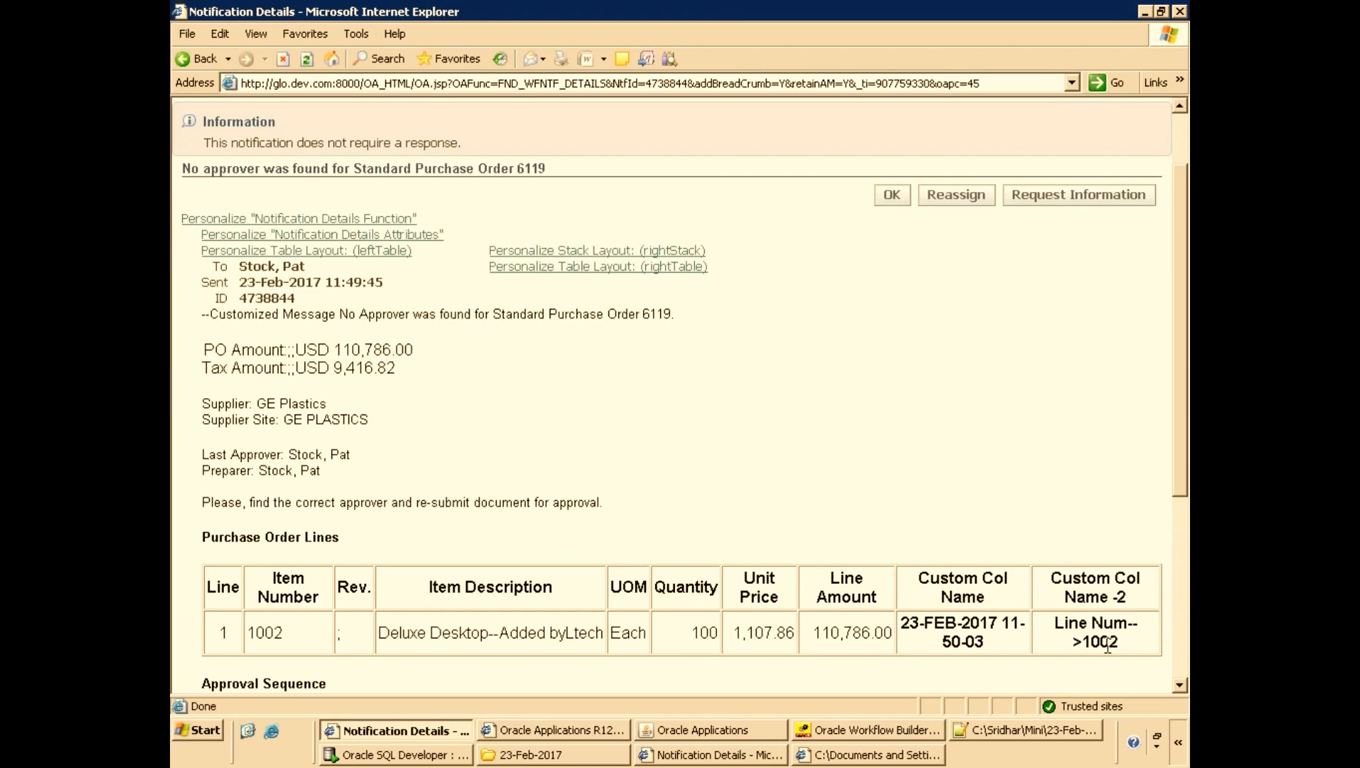
double_click(265, 632)
scroll(264, 632, down, 3)
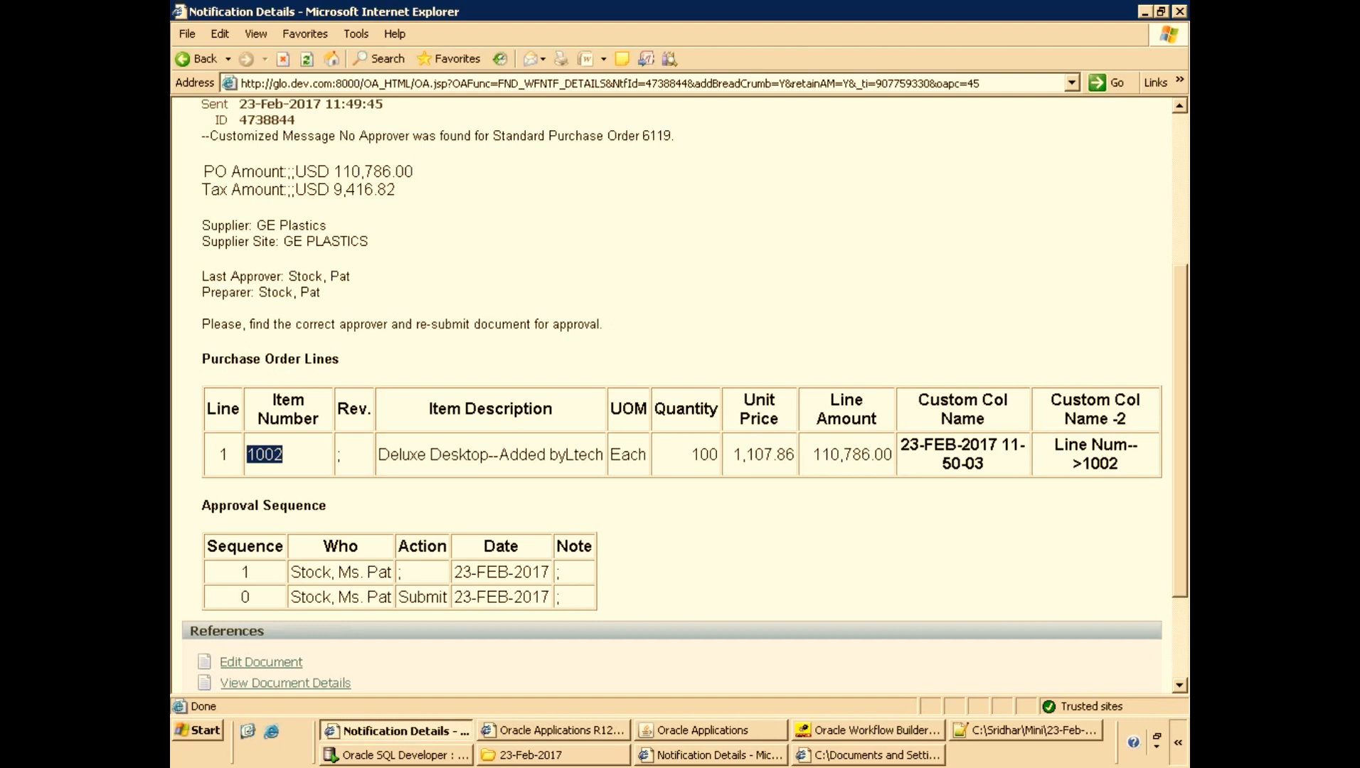
click(422, 263)
scroll(395, 247, up, 3)
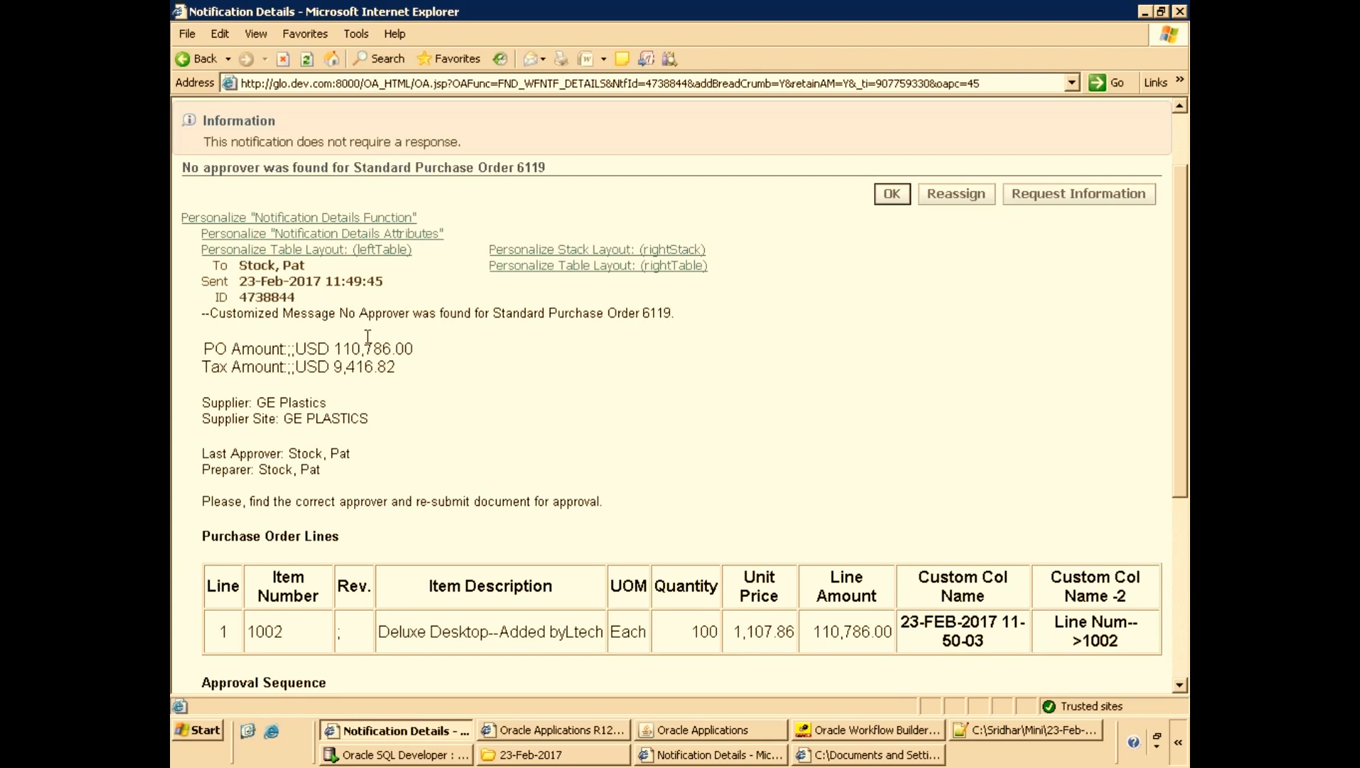
drag(204, 348, 383, 393)
click(375, 391)
Switch to Workflow Builder and collapse the PO Approval attributes list.
click(869, 730)
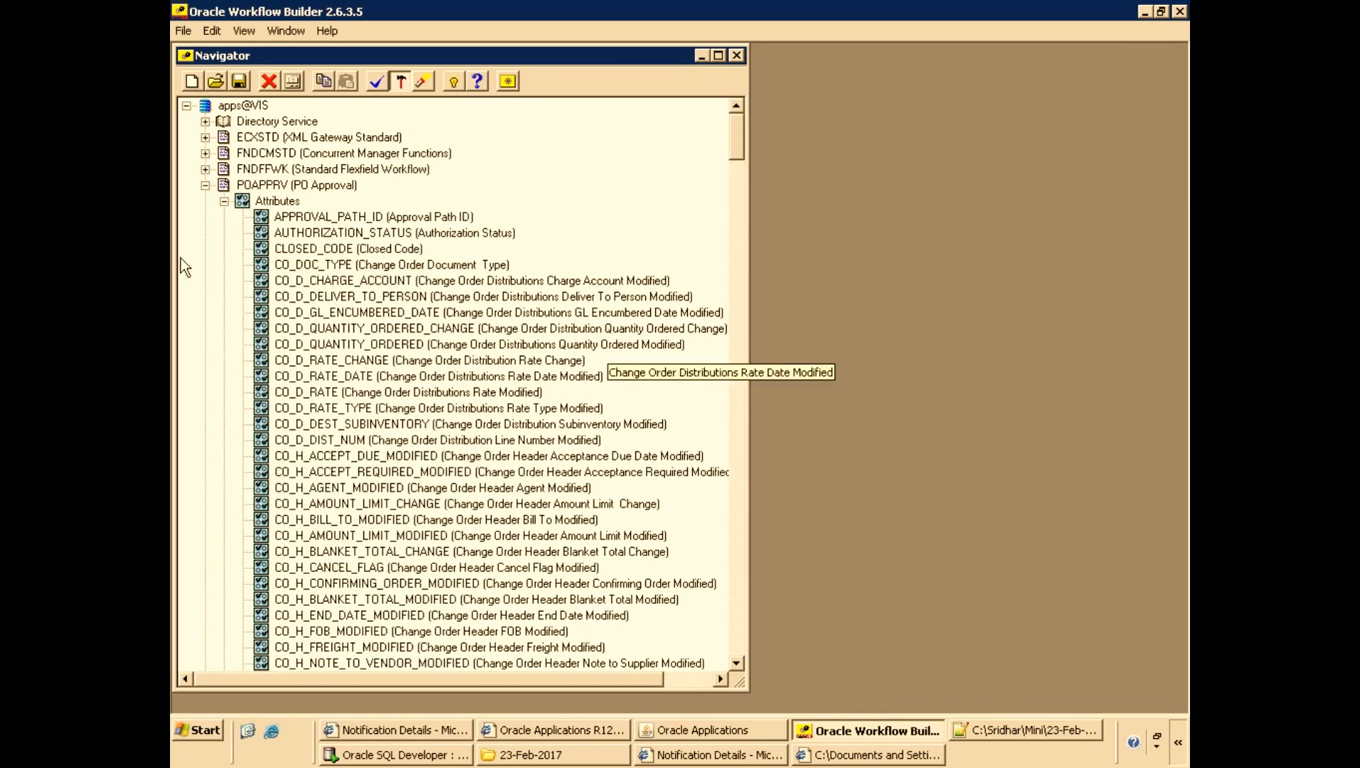
click(224, 202)
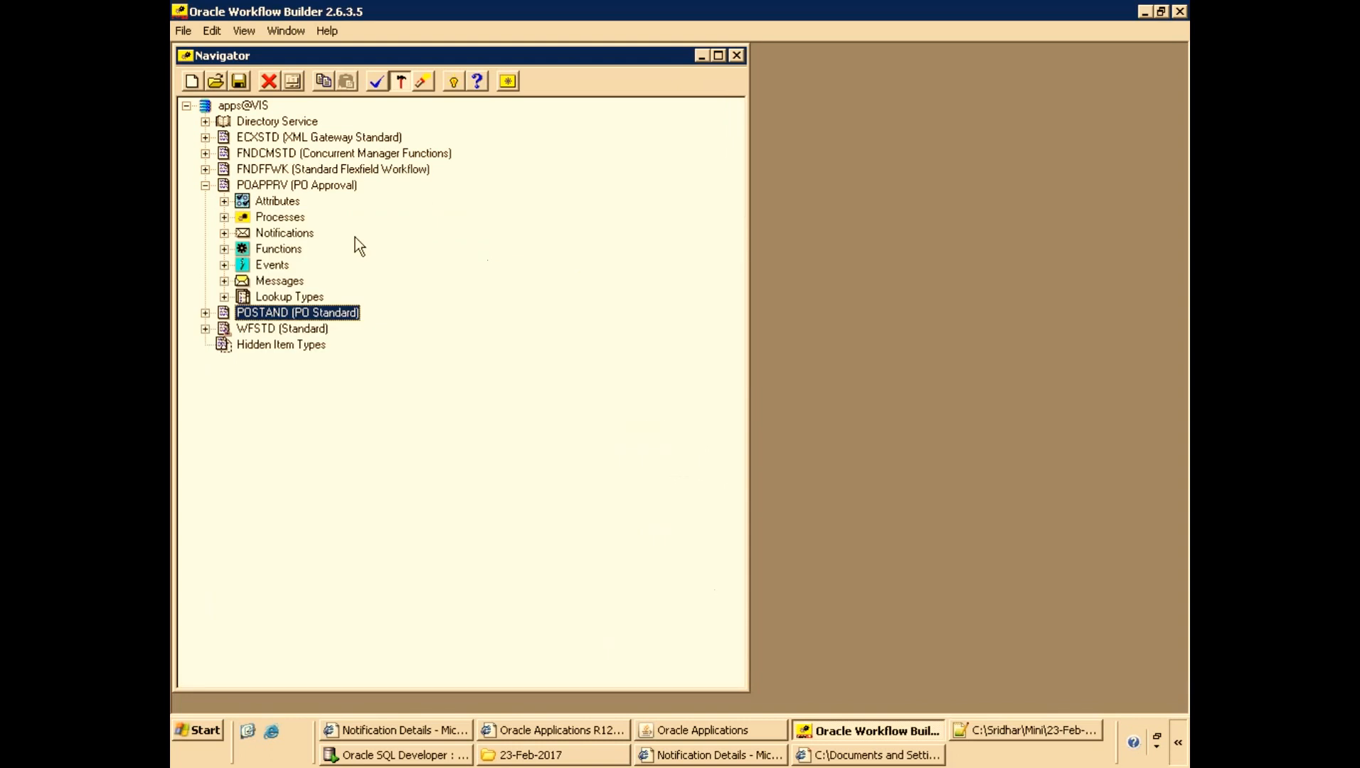
click(595, 758)
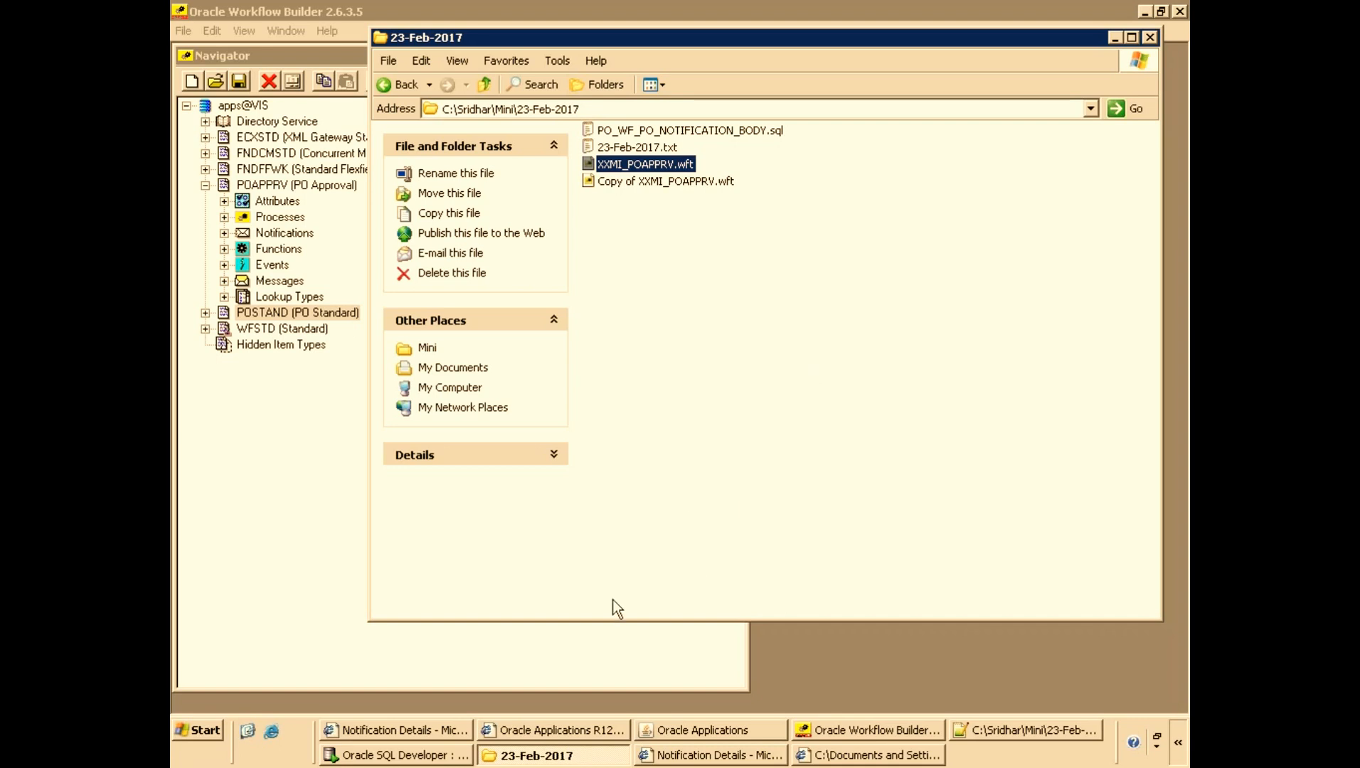
click(967, 729)
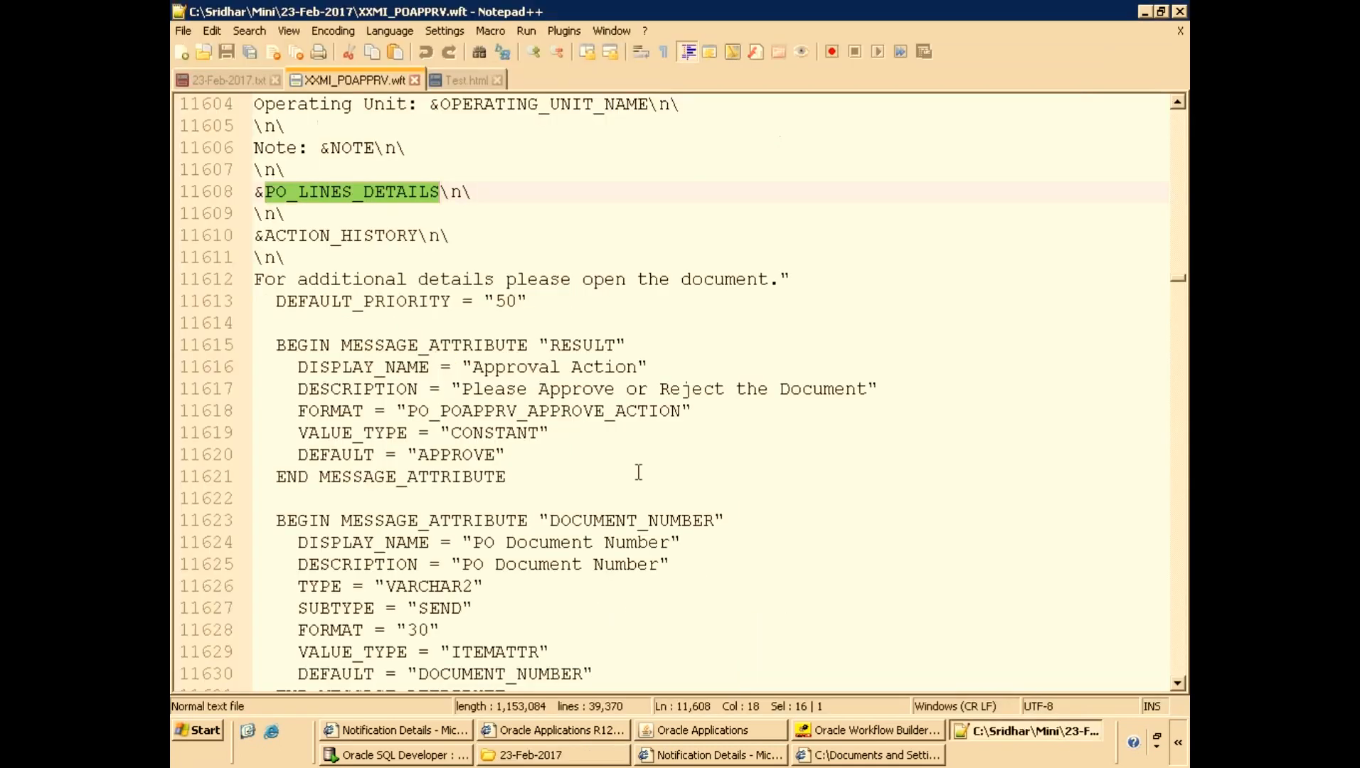
click(238, 82)
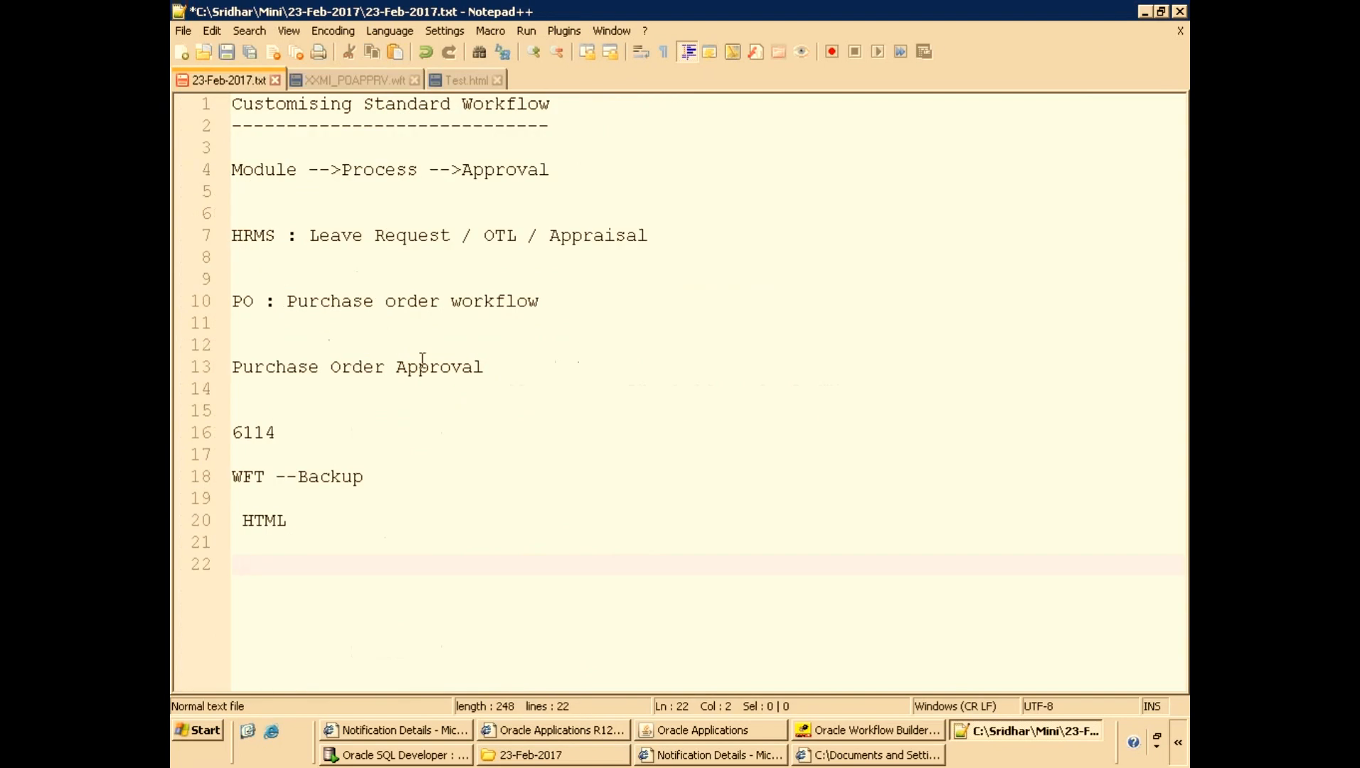
key(Return)
scroll(358, 574, up, 1)
key(Return)
key(Return)
key(ctrl+s)
click(260, 571)
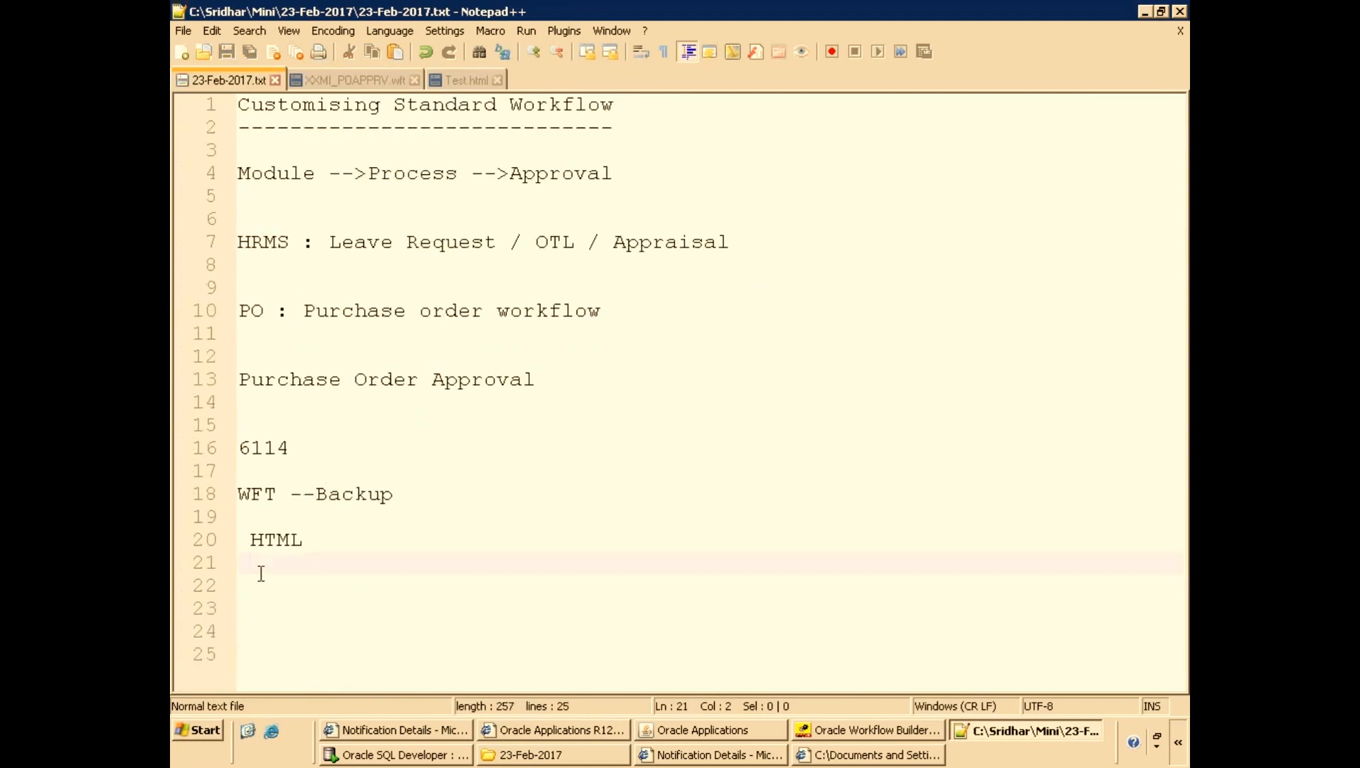
key(Return)
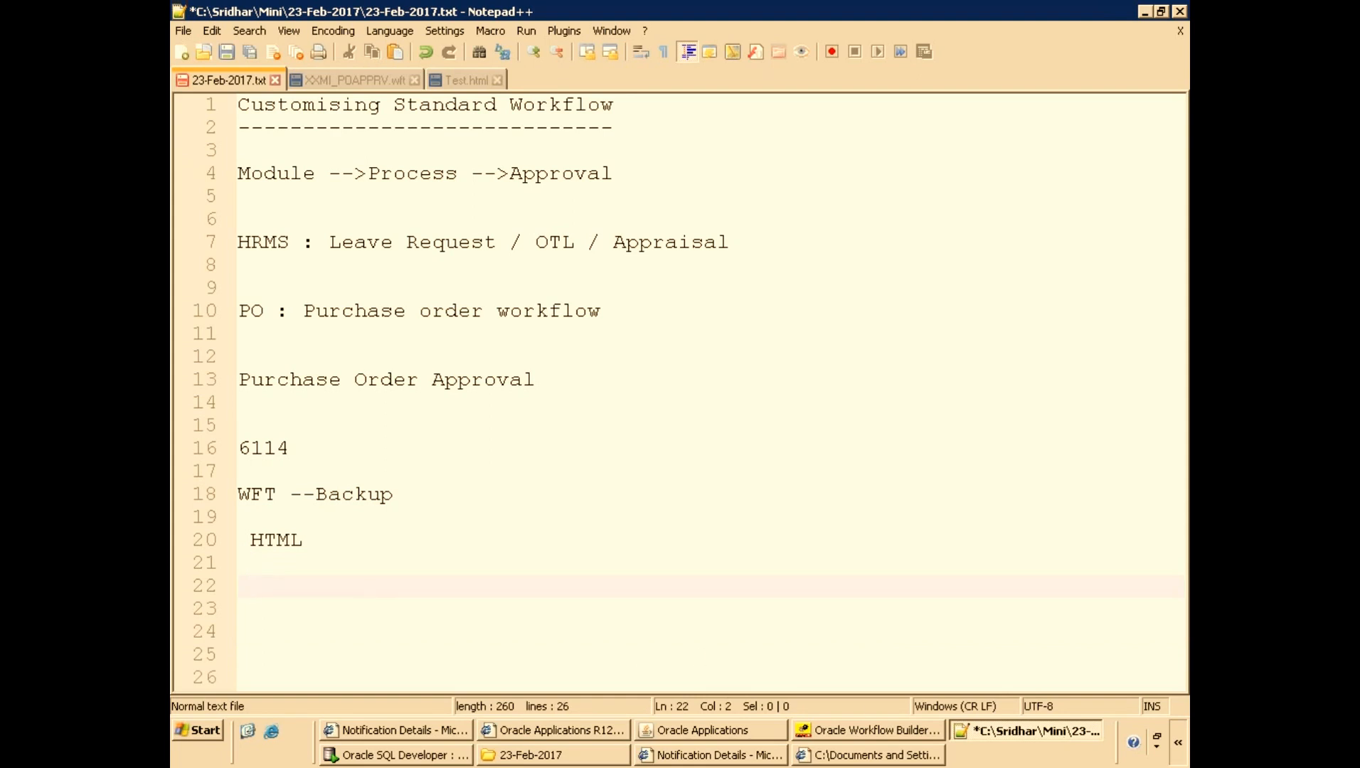
Switch back to the browser notification and examine the custom columns in its purchase order lines table.
click(873, 732)
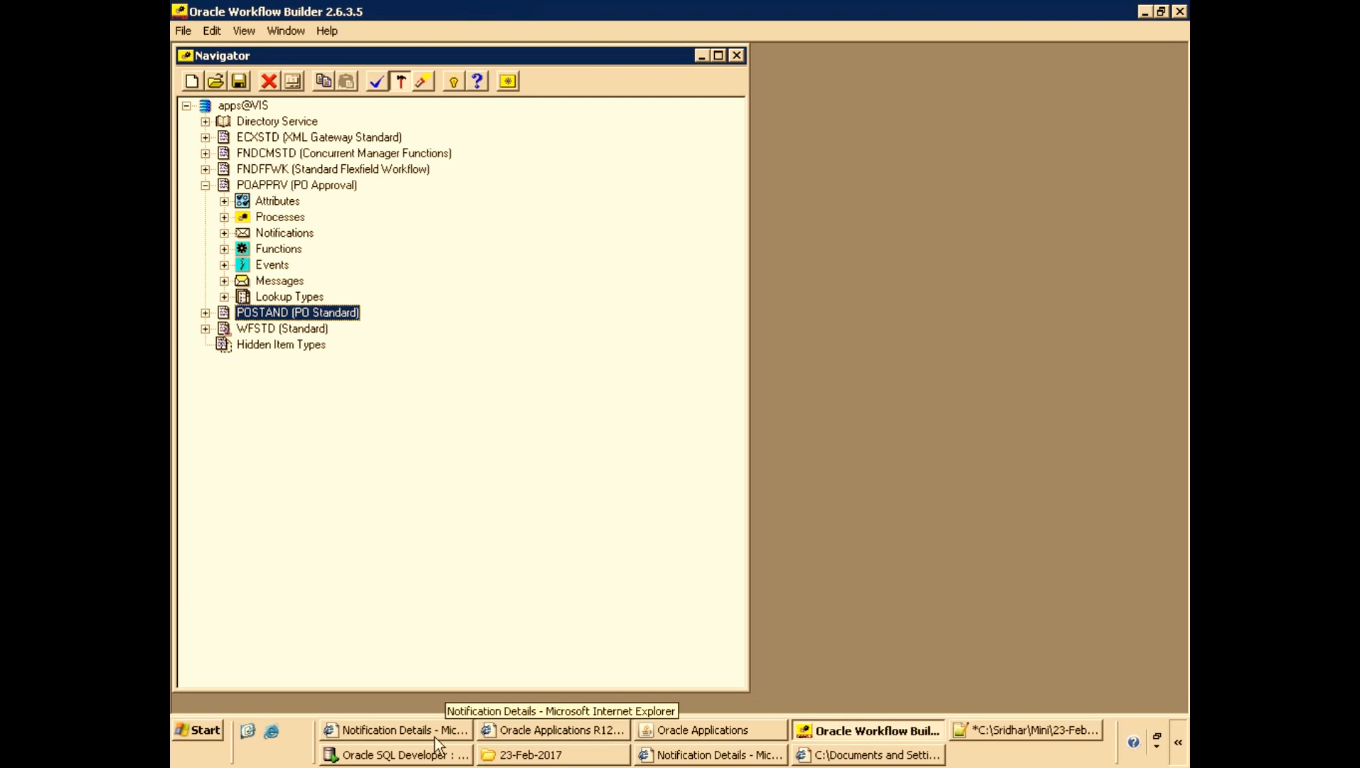
click(441, 756)
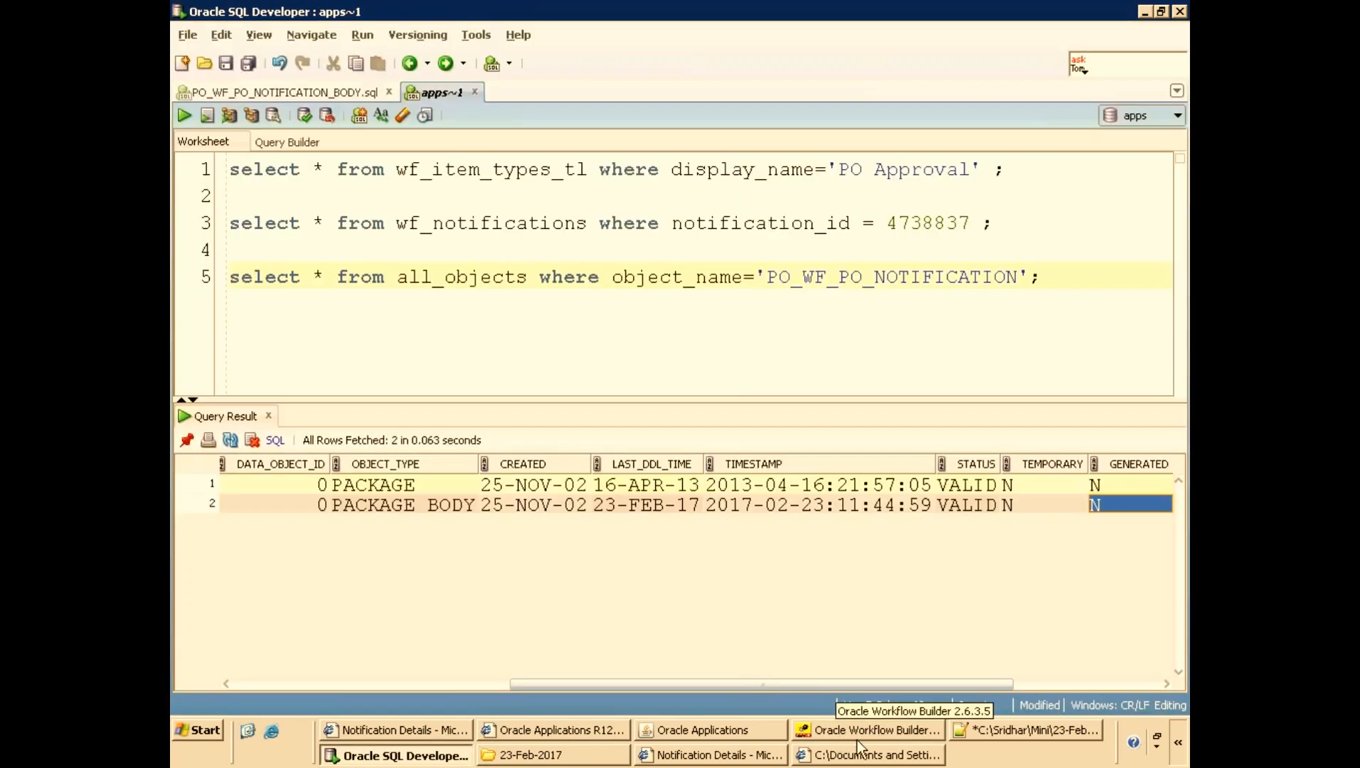
click(430, 729)
scroll(676, 391, down, 2)
scroll(916, 359, down, 4)
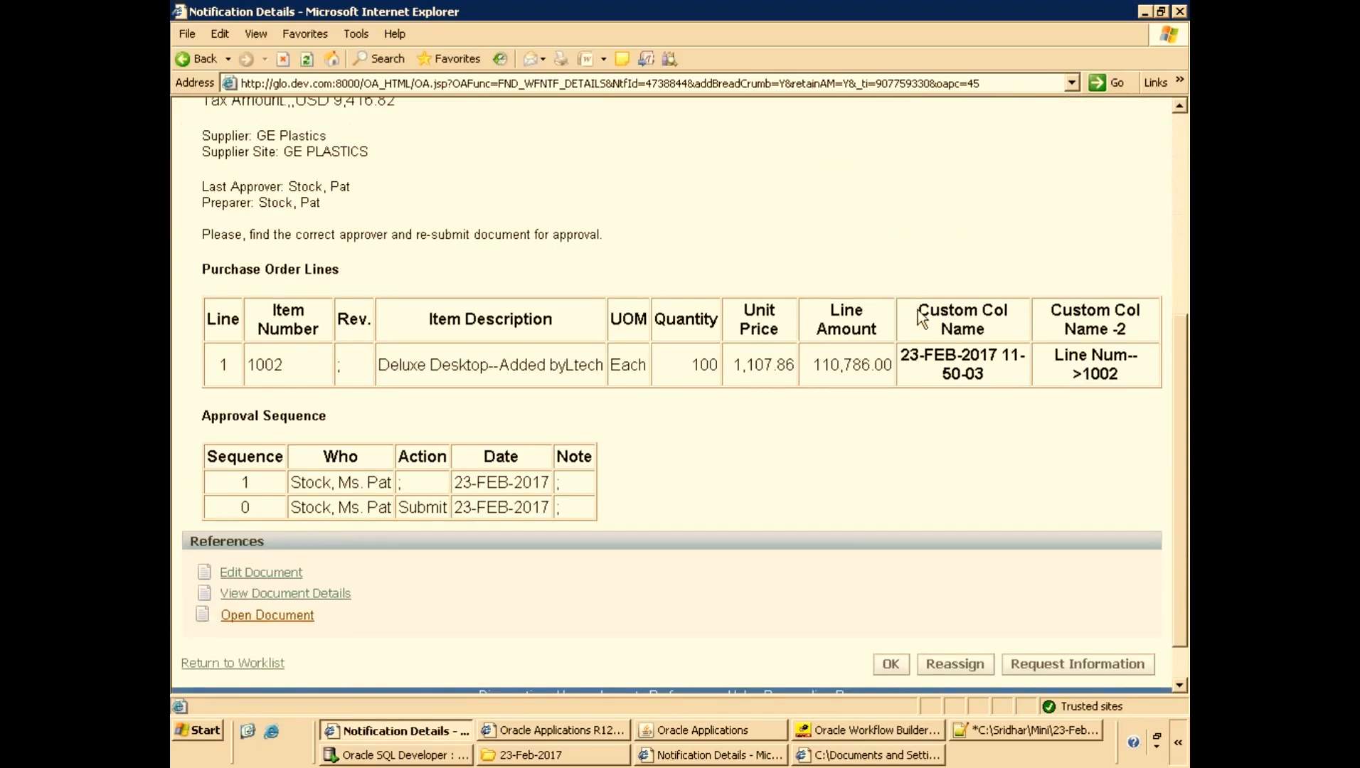
drag(921, 318, 944, 356)
click(948, 405)
Switch to Workflow Builder and collapse the POAPPRV (PO Approval) item type in the navigator.
click(841, 729)
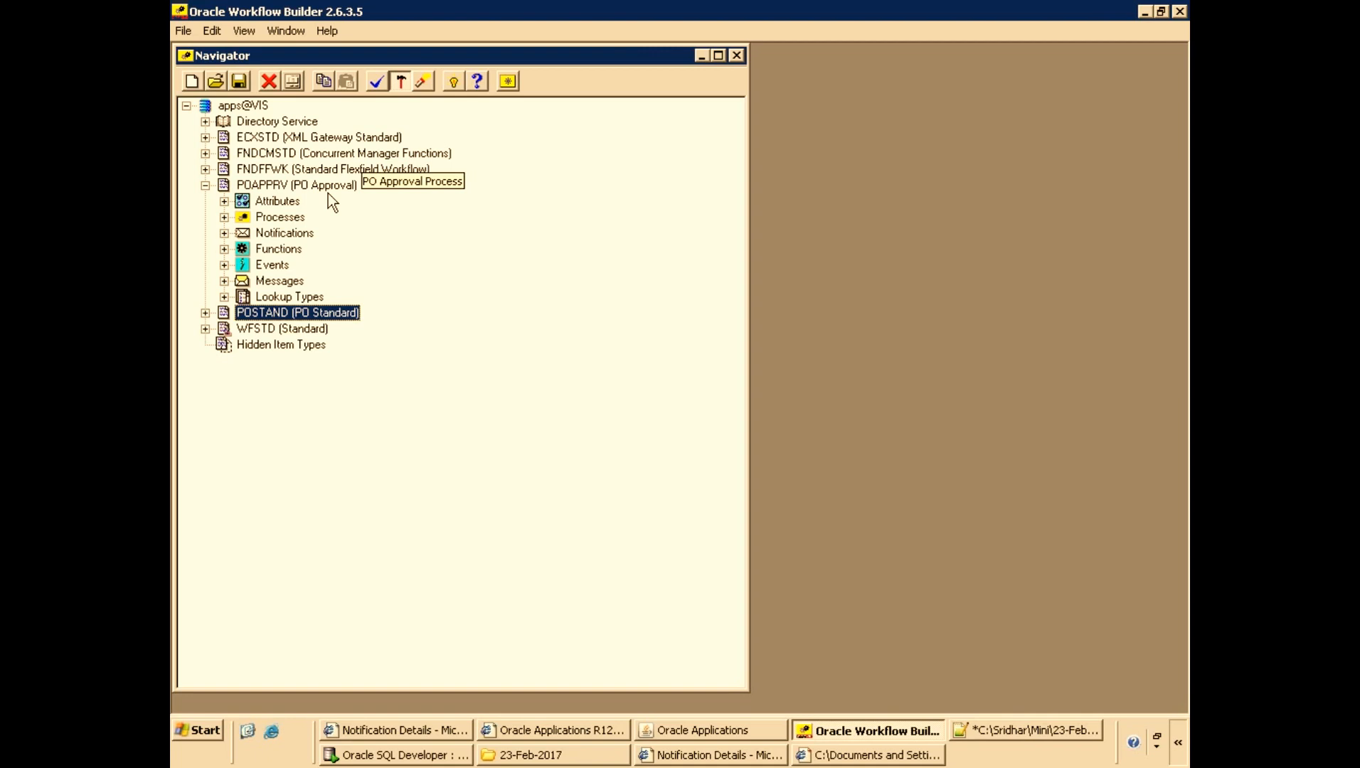
click(205, 185)
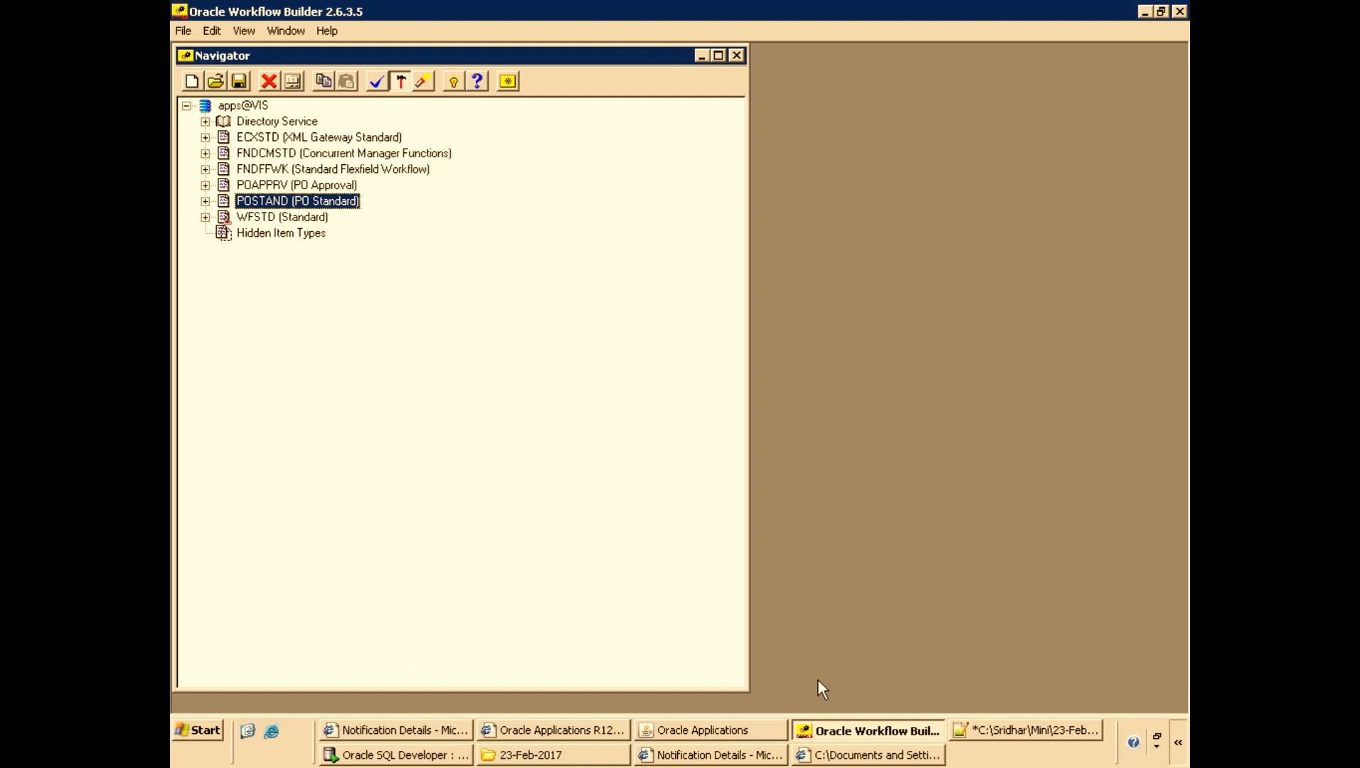
Scroll through the no-approver notification for purchase order 6119 to review its content.
click(400, 730)
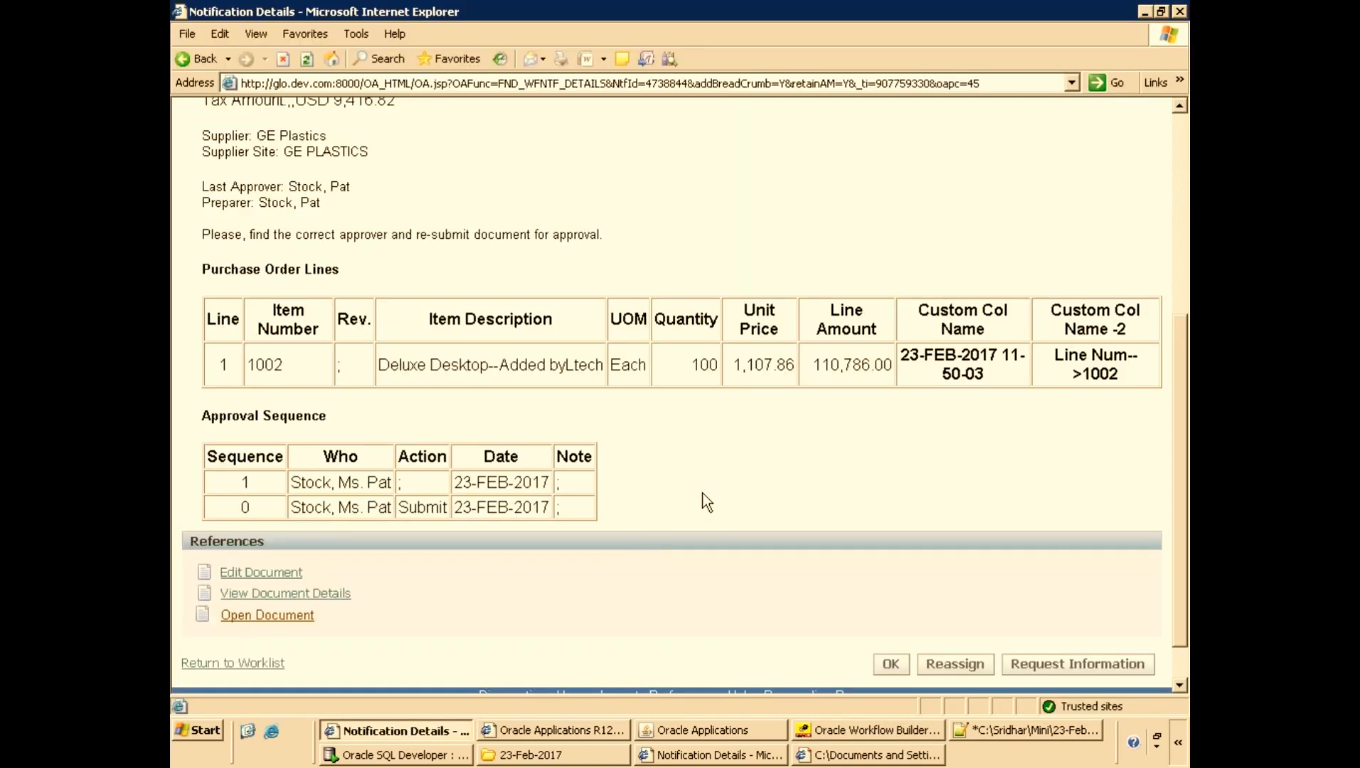
scroll(706, 502, up, 2)
scroll(315, 365, up, 4)
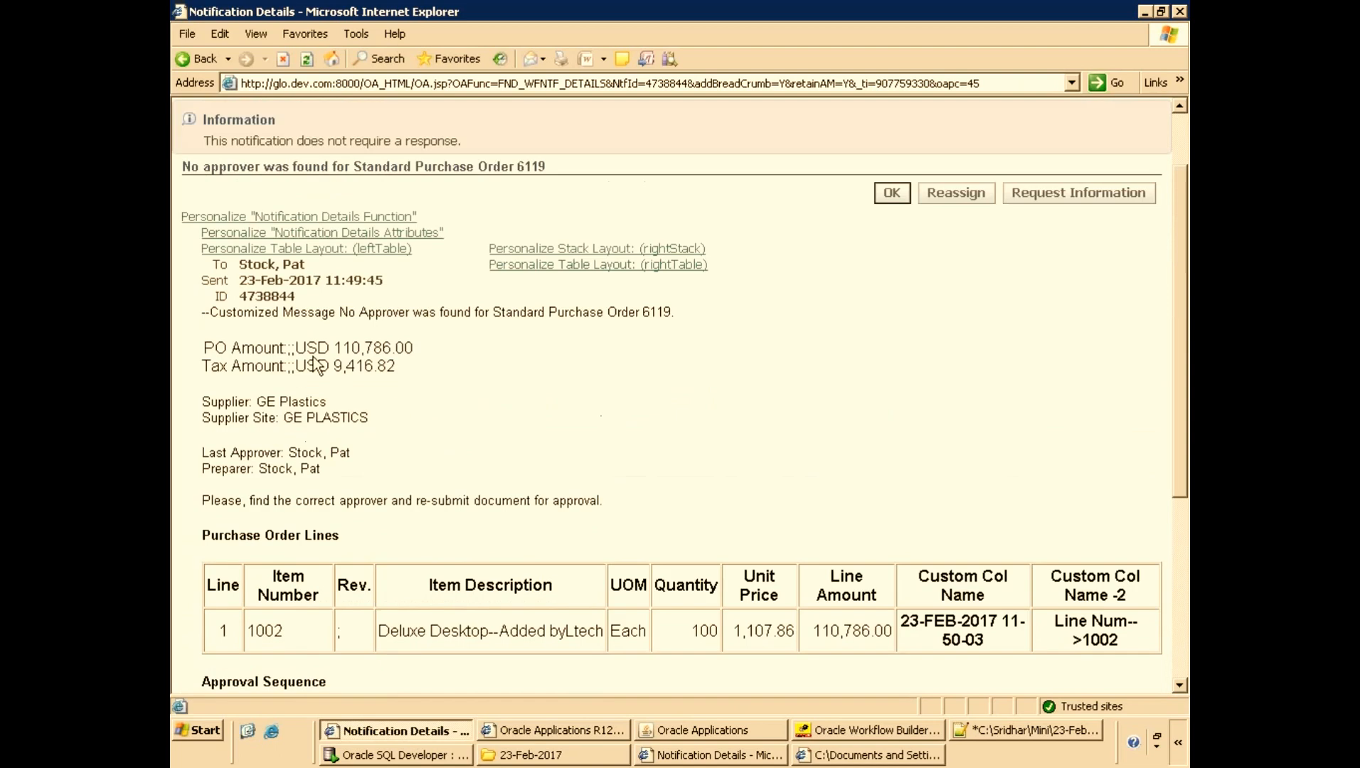
scroll(305, 363, down, 4)
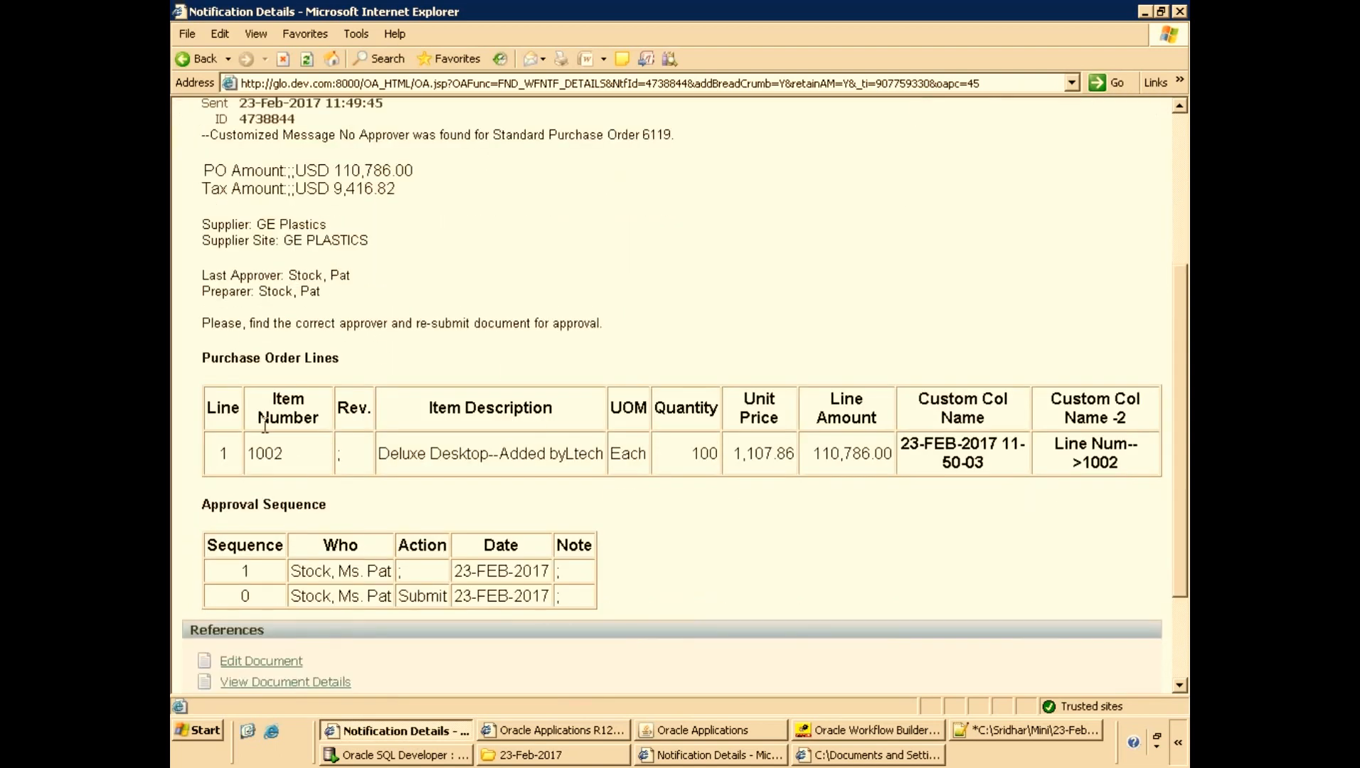
scroll(270, 410, up, 2)
scroll(238, 493, down, 2)
scroll(663, 408, up, 2)
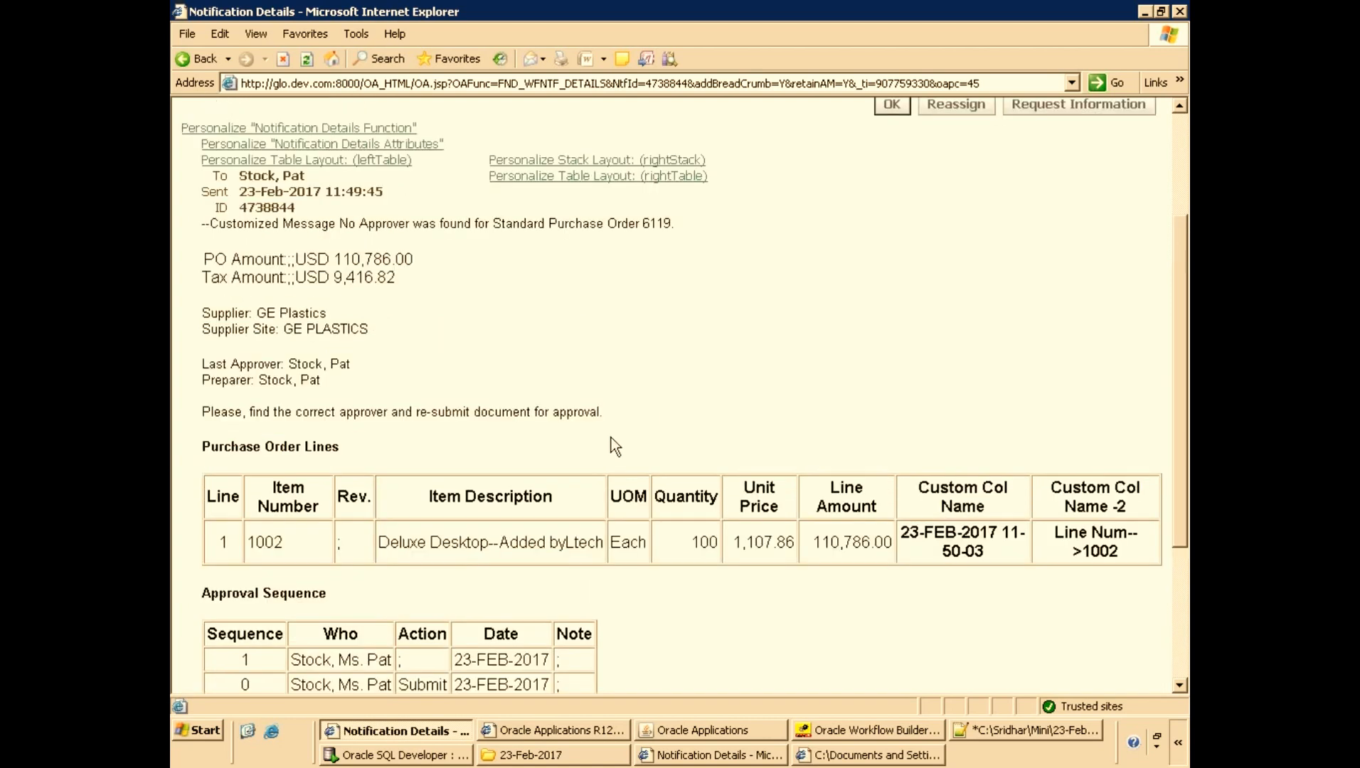
scroll(615, 446, up, 3)
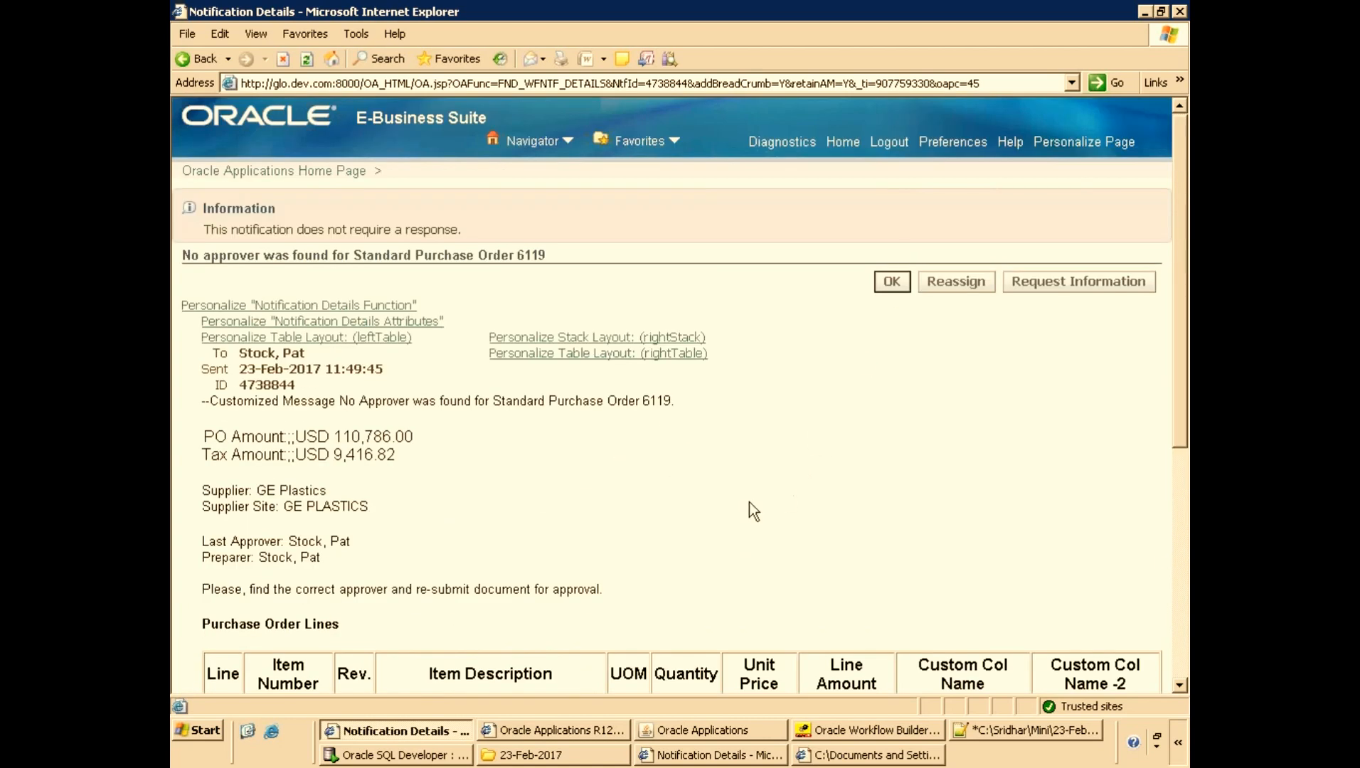
scroll(748, 503, down, 1)
scroll(636, 519, up, 1)
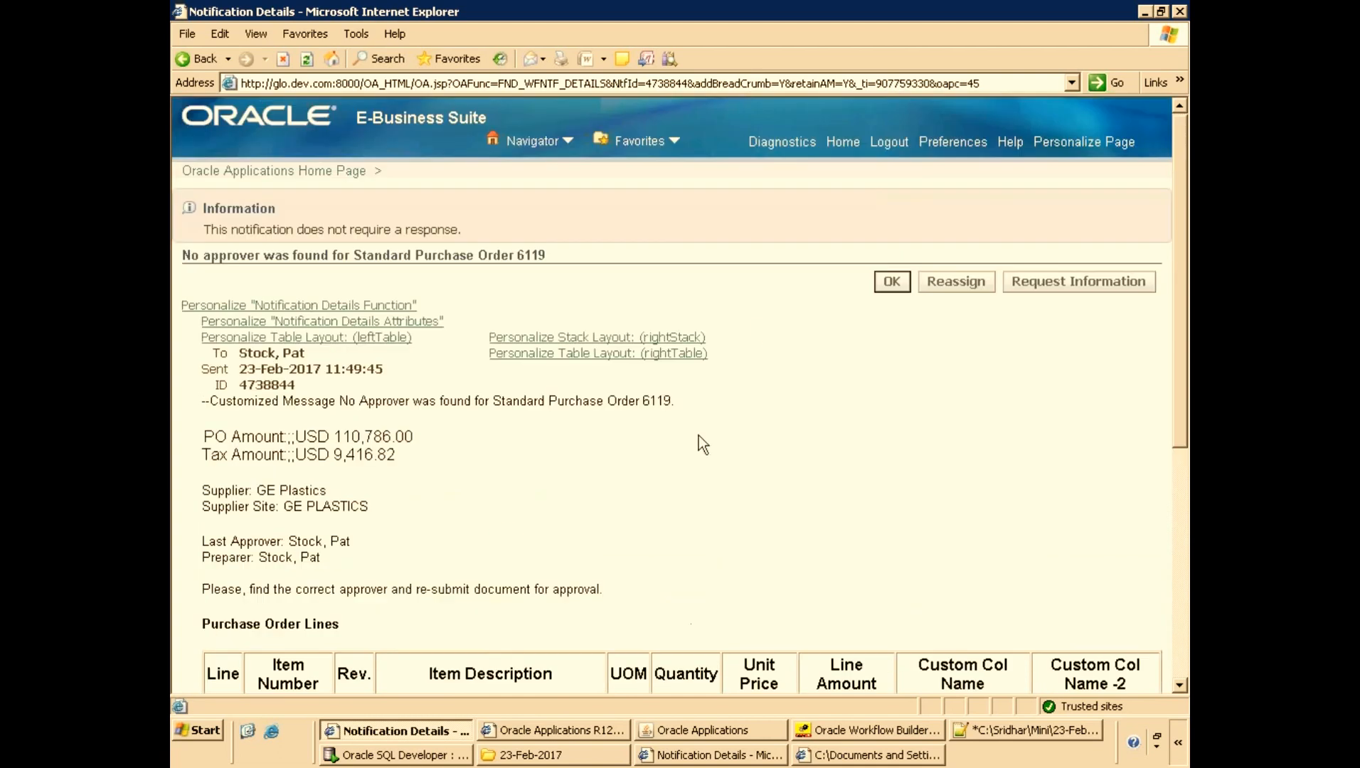
Return to the worklist, open the expense W35573 notification, and scroll through its expense lines and action history.
click(843, 144)
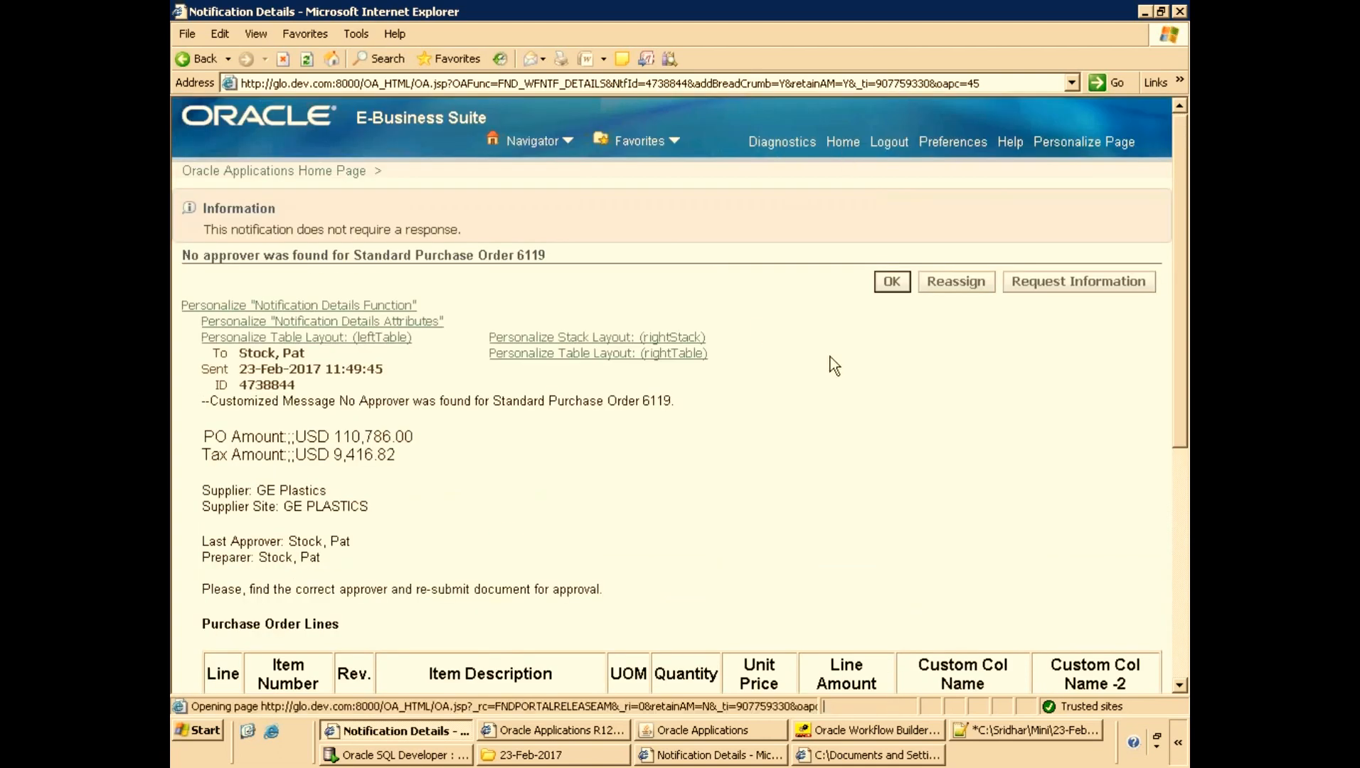
scroll(974, 527, down, 3)
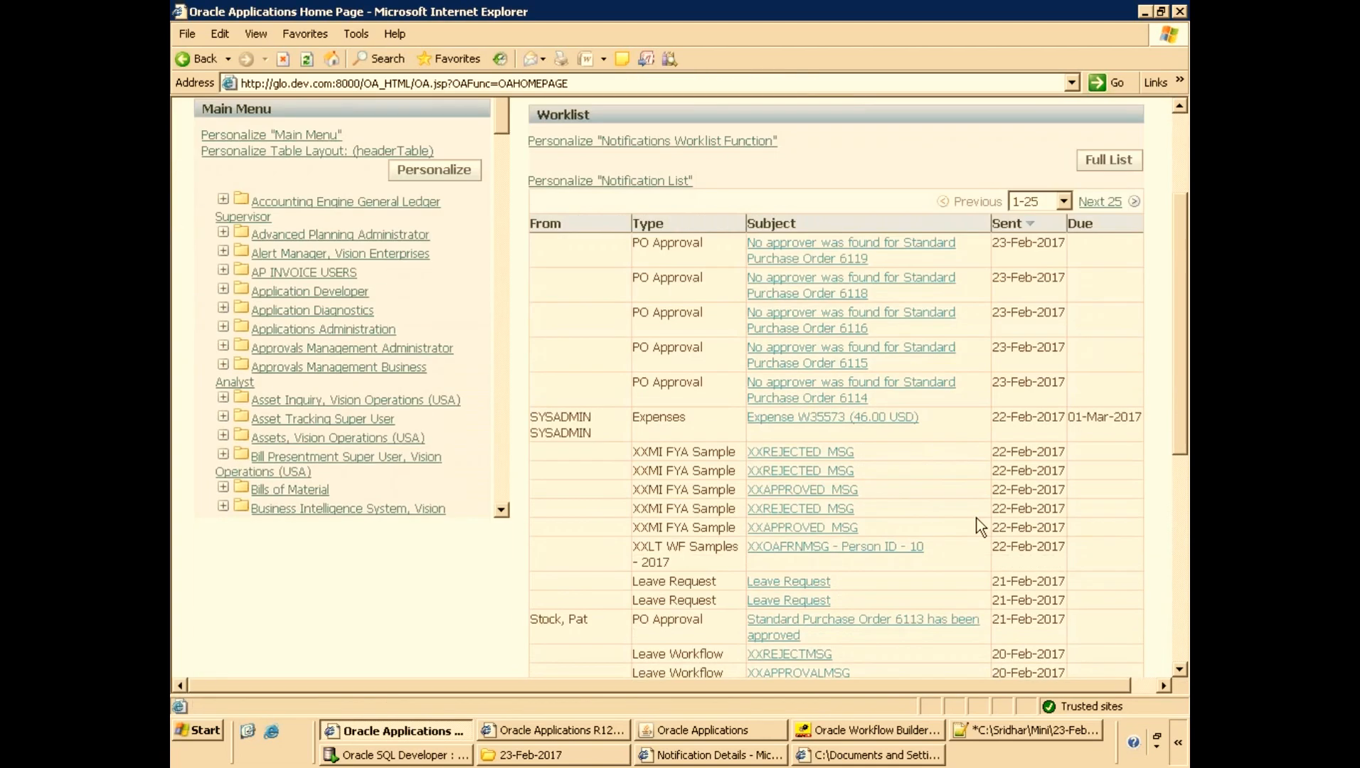
click(823, 418)
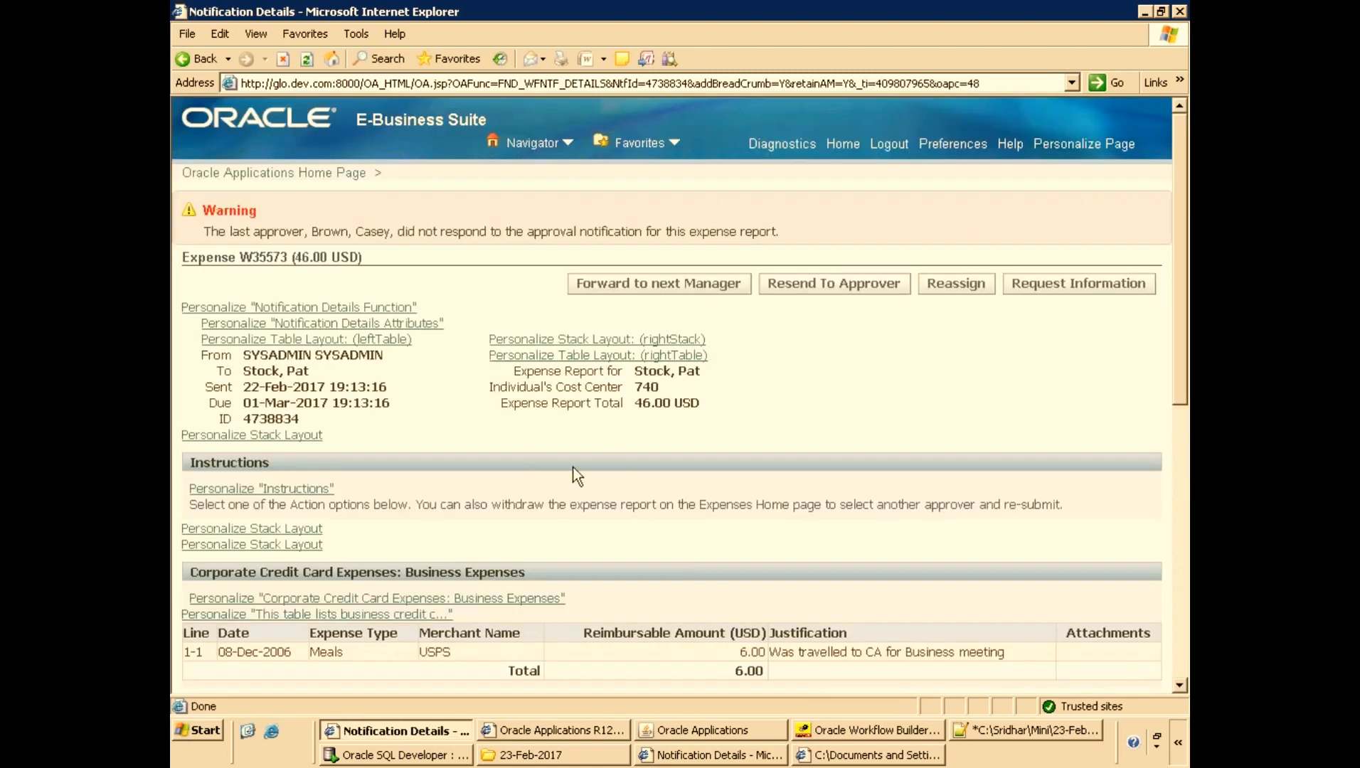
scroll(565, 483, down, 3)
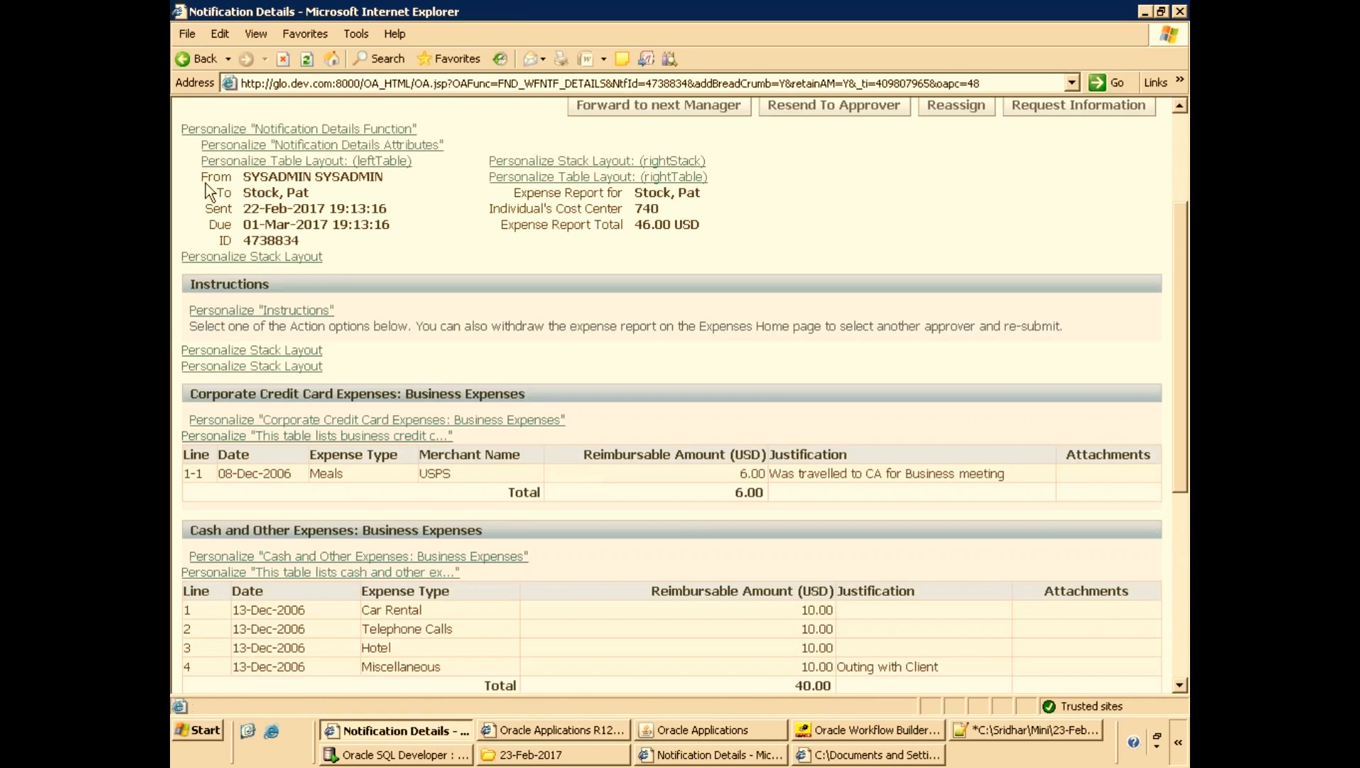
drag(202, 175, 706, 234)
click(708, 234)
drag(205, 174, 540, 218)
click(525, 237)
scroll(469, 314, down, 3)
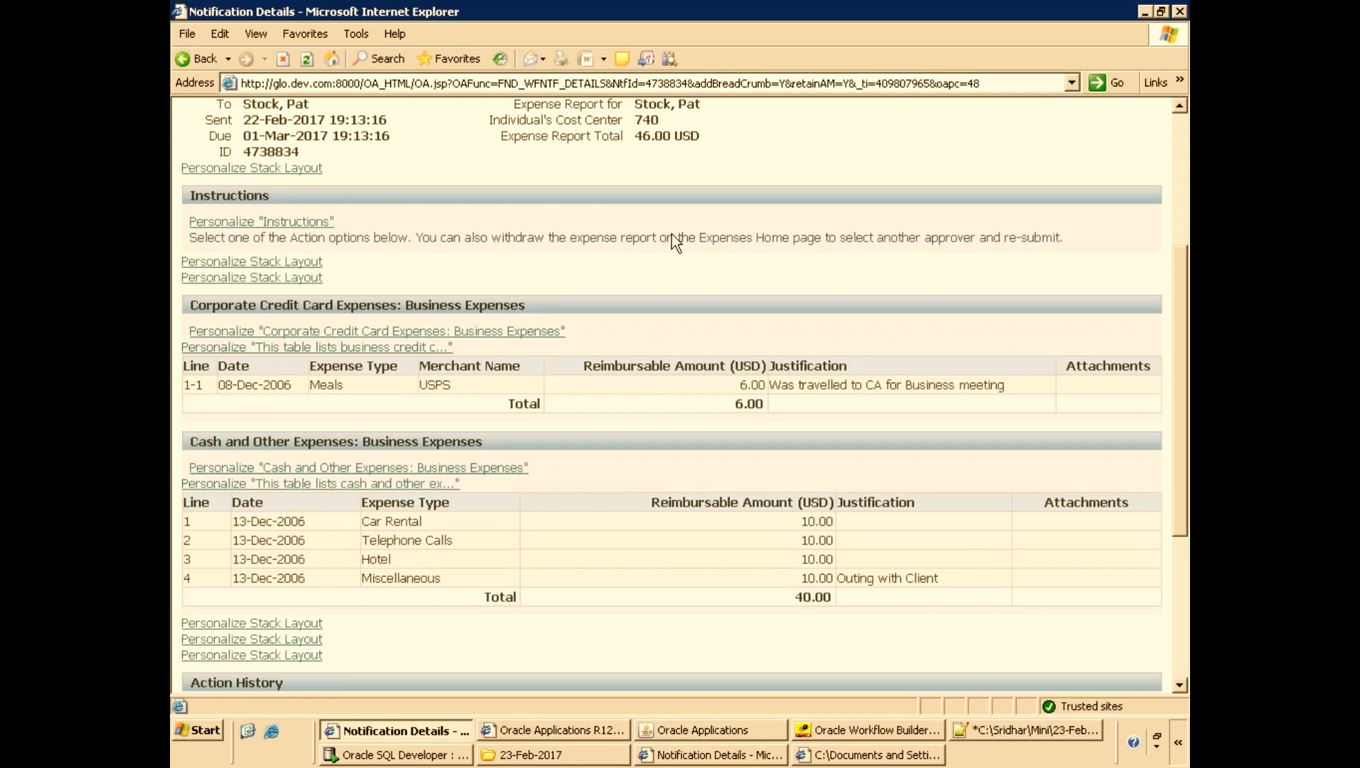
scroll(671, 234, down, 5)
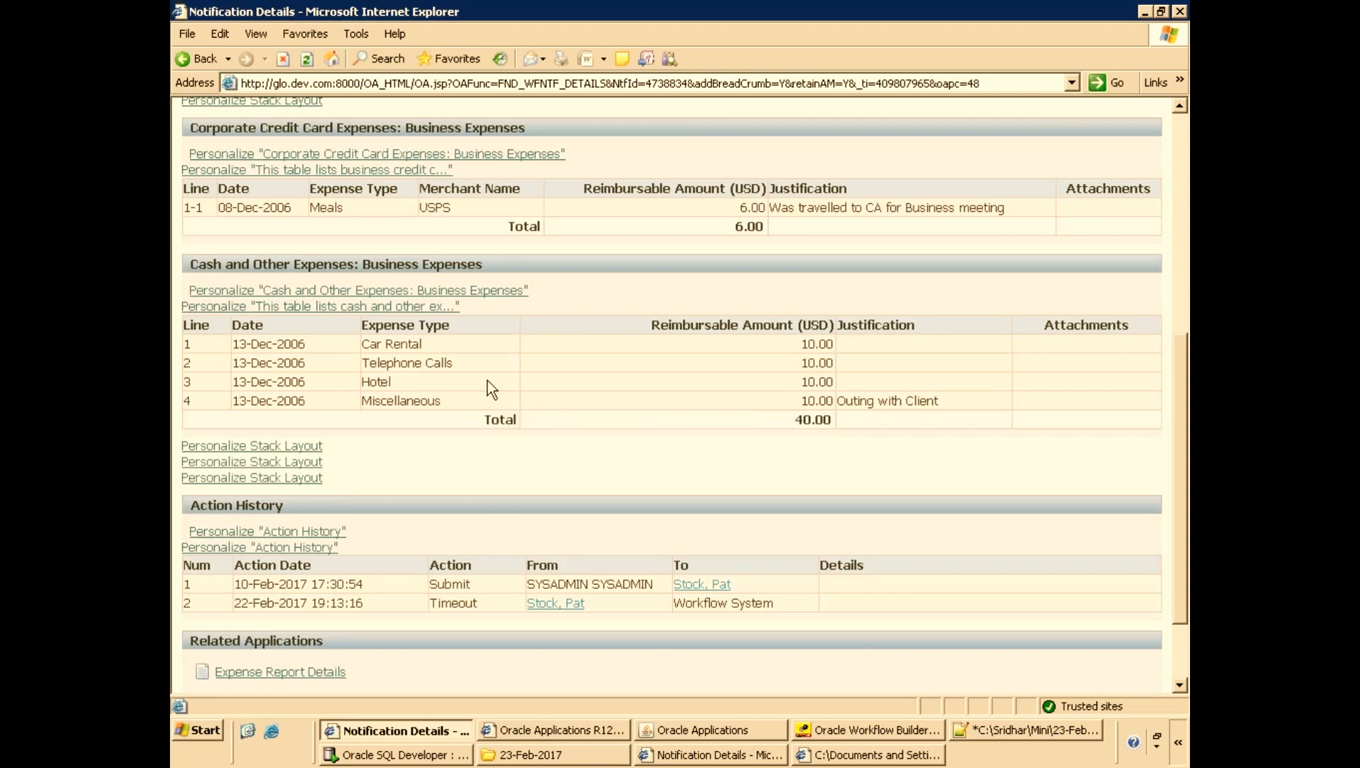
scroll(488, 381, up, 5)
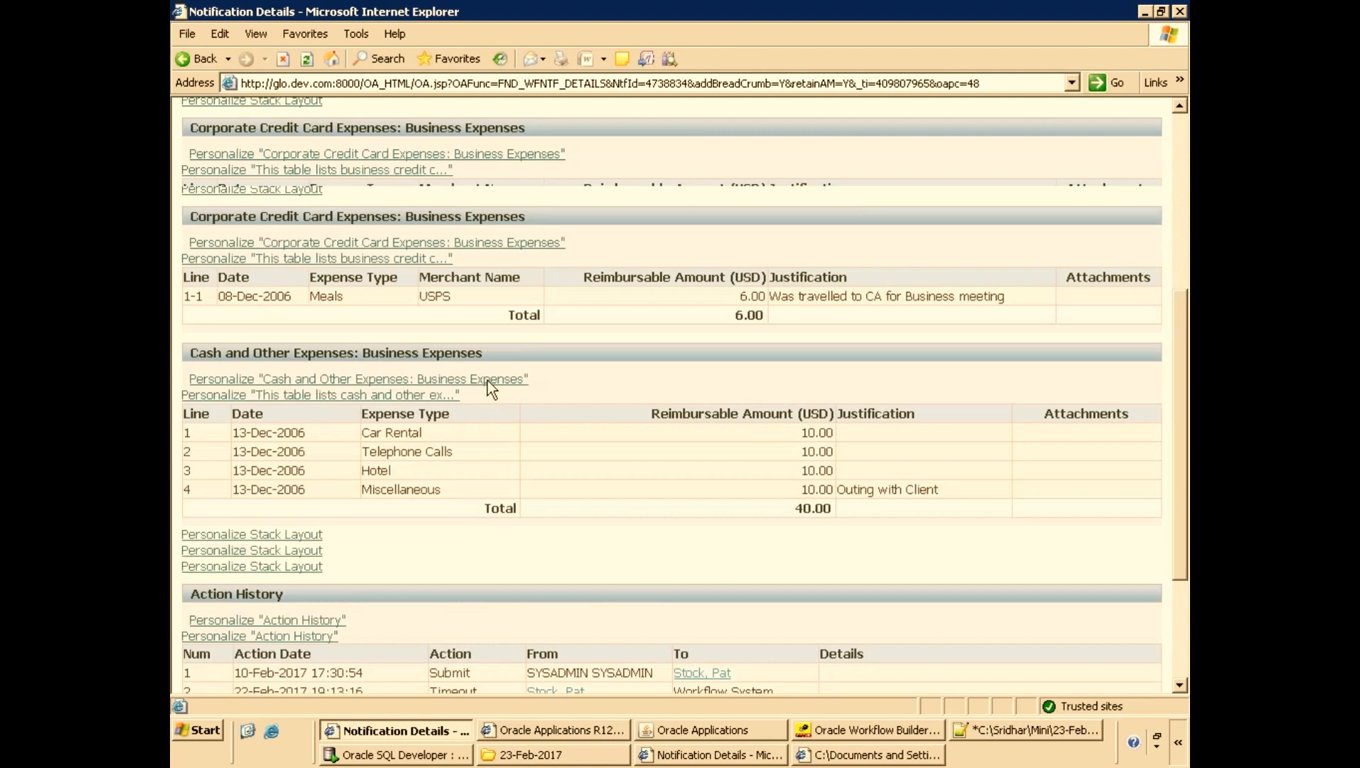
In the notes file, add a 'PO Standard Workflow :' heading listing 1.Message, 2.Line Details and 3.
click(956, 732)
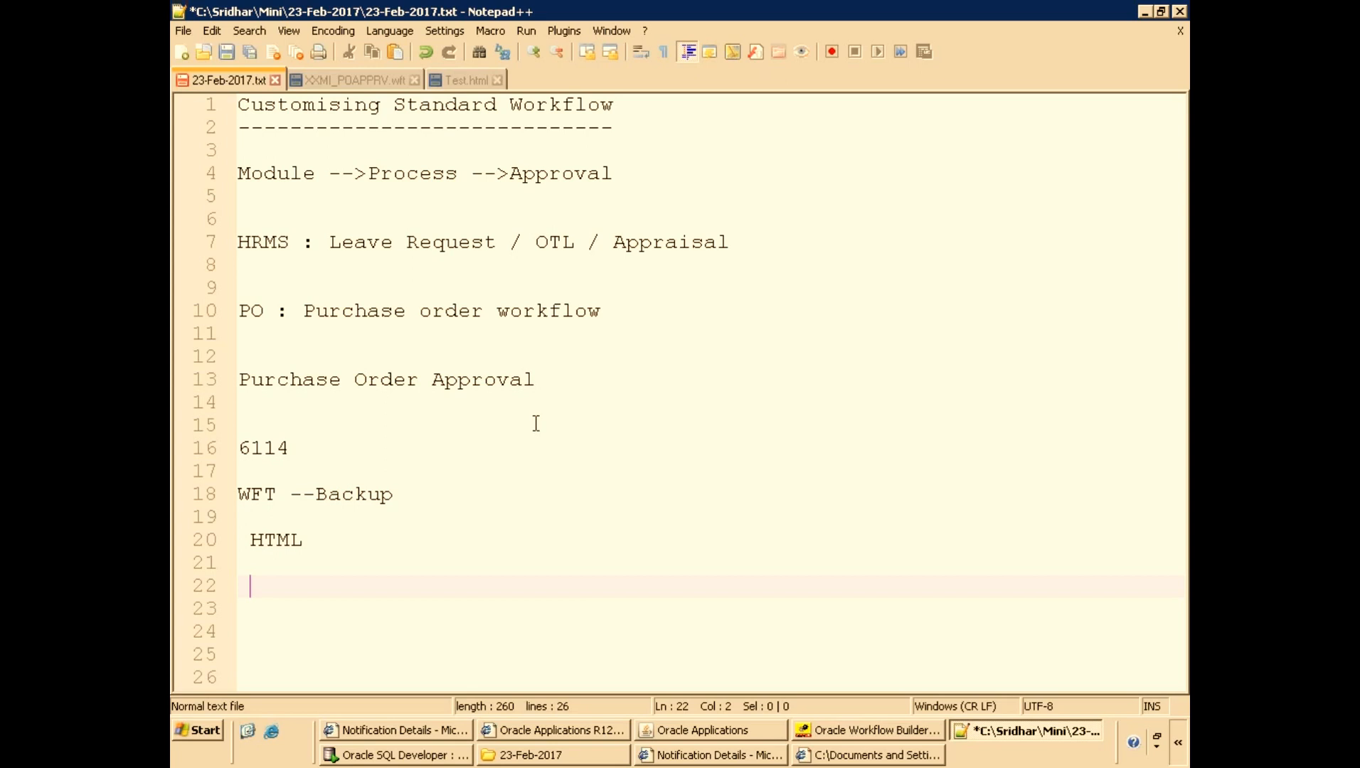
scroll(505, 410, down, 3)
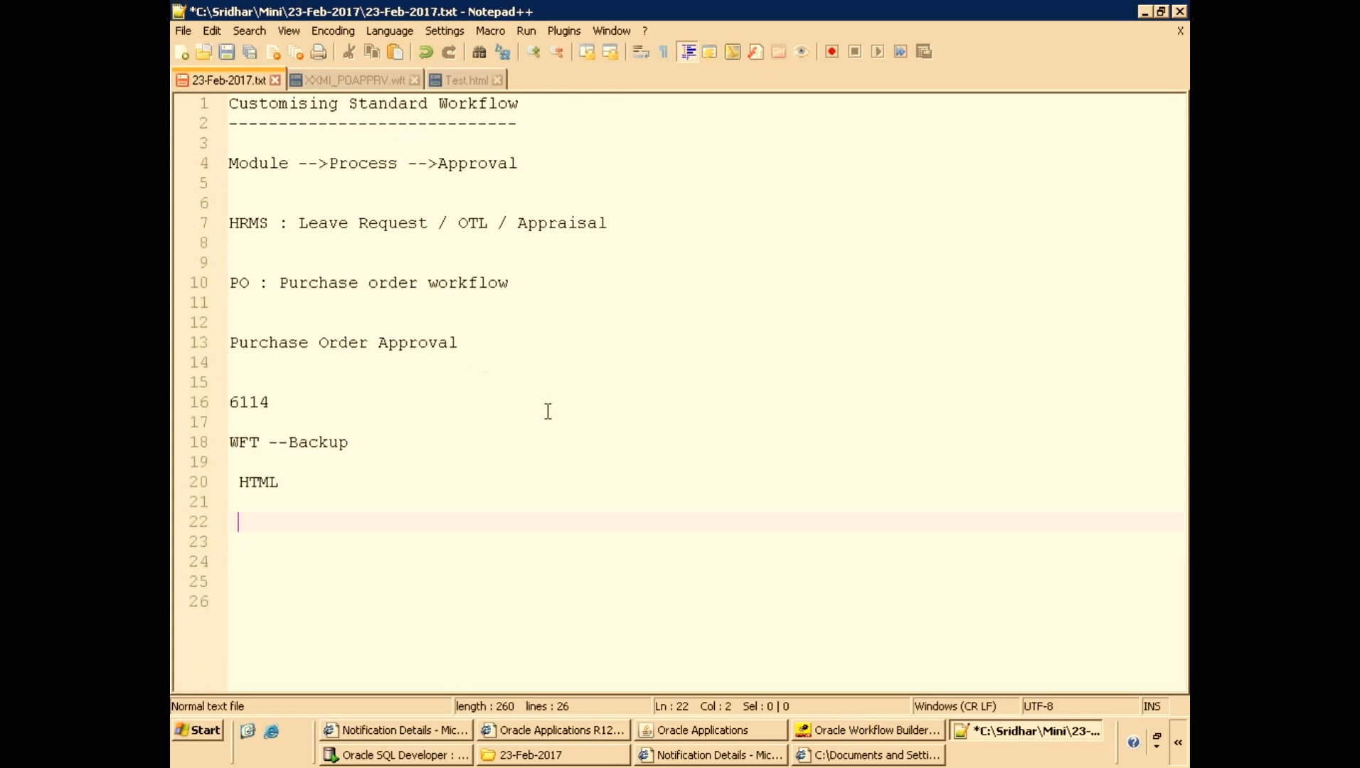
key(ctrl+s)
key(Left)
key(Return)
scroll(514, 477, up, 1)
scroll(507, 552, up, 1)
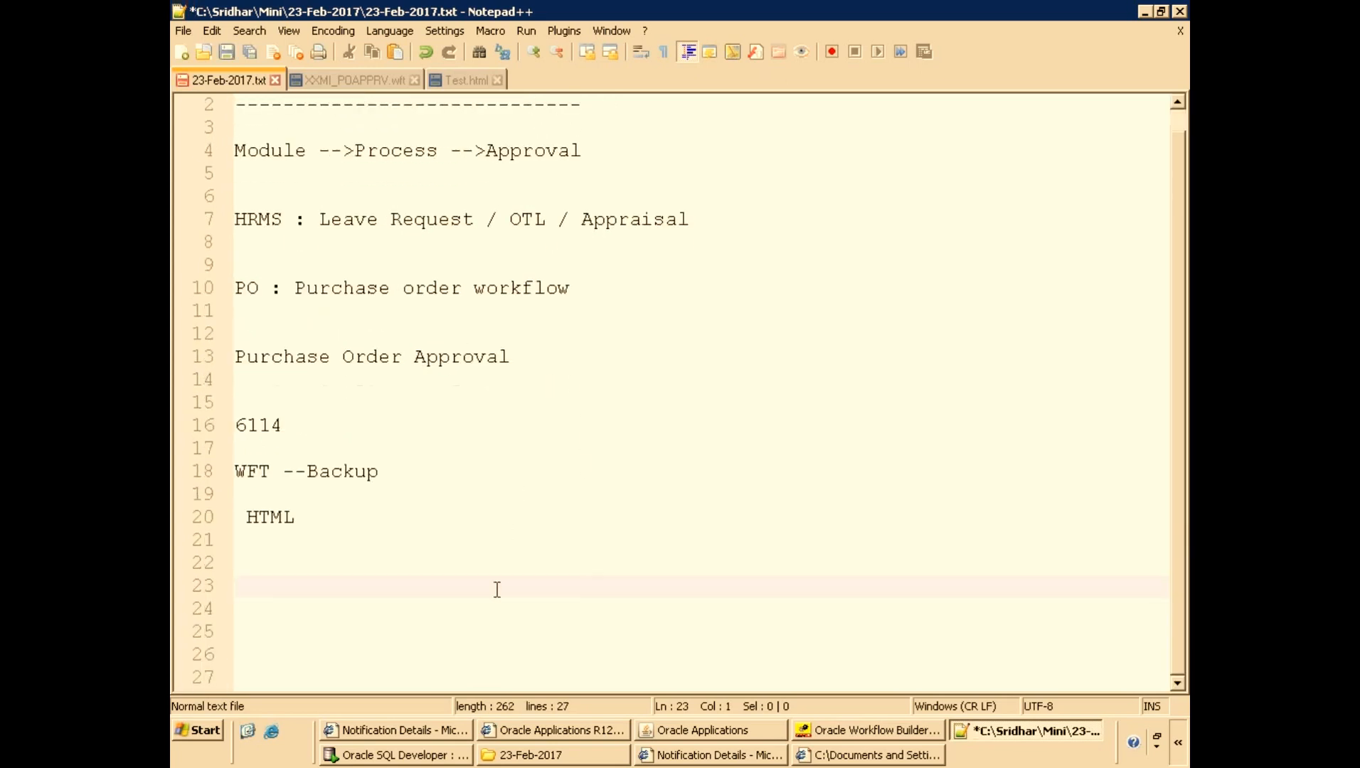
scroll(497, 590, up, 1)
text(P)
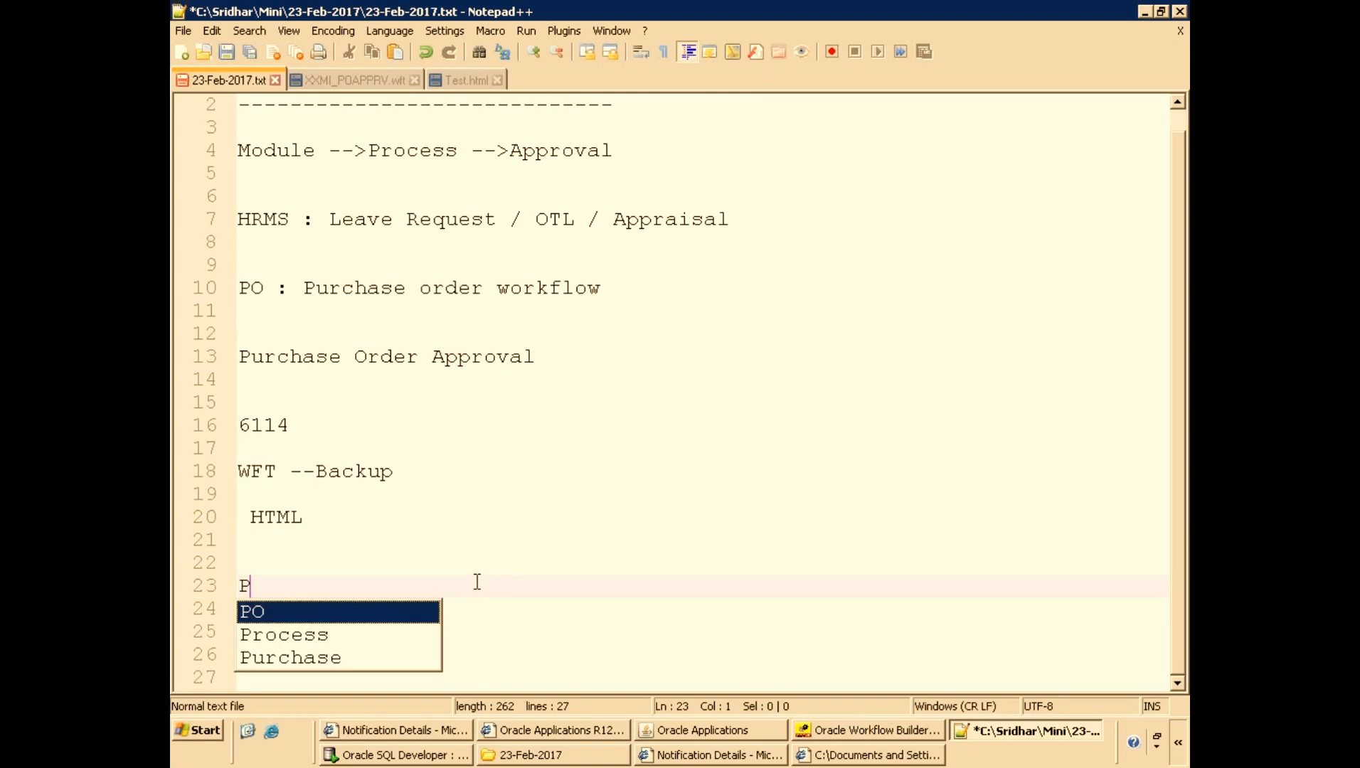
text(O Standard W)
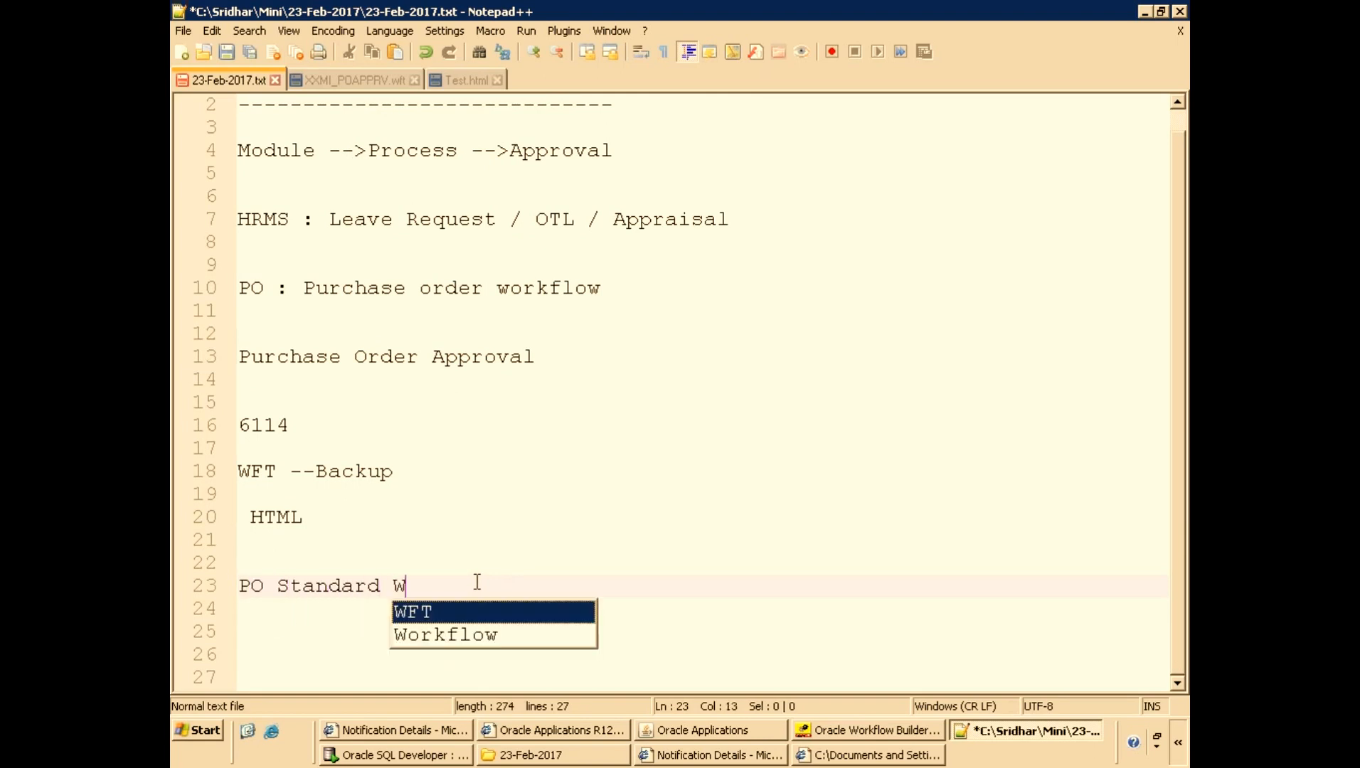
text(orkflow :)
key(Return)
text(1.Message)
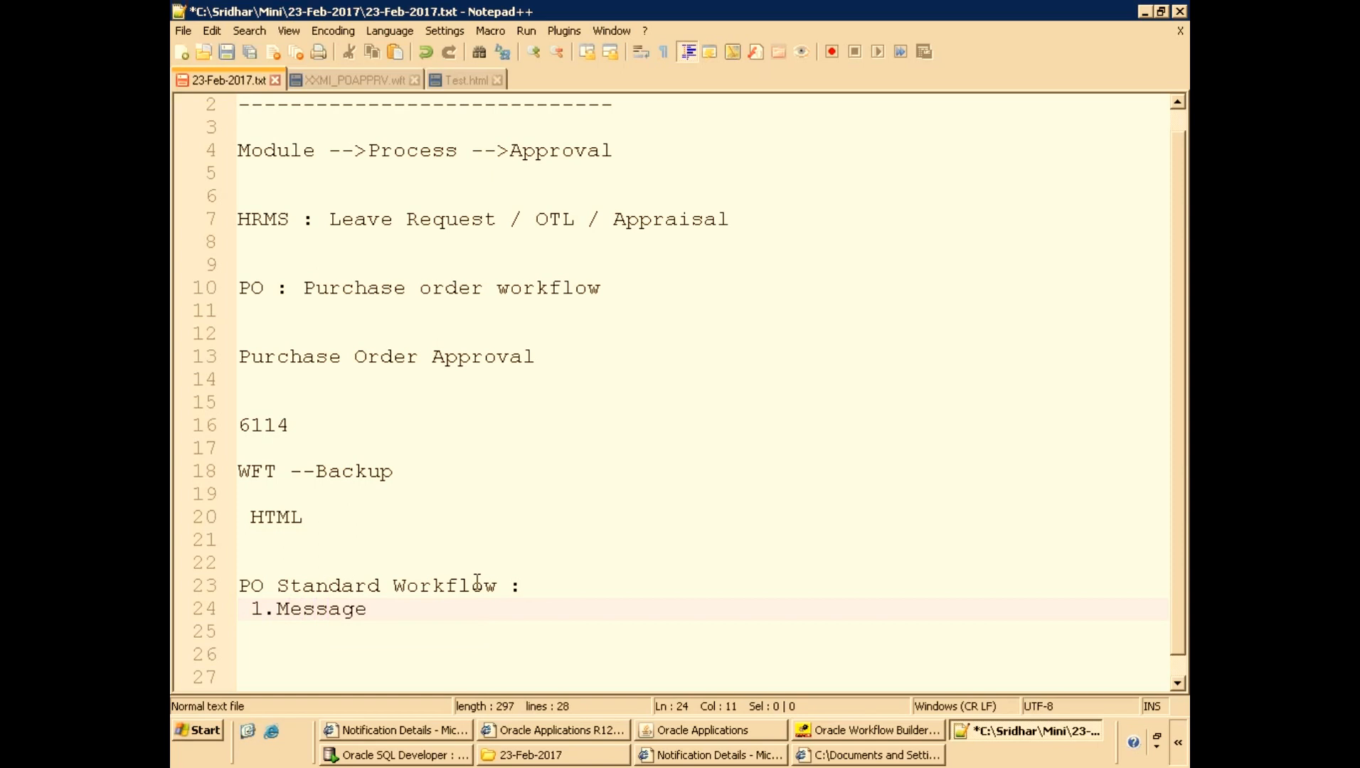
key(Return)
text(2.)
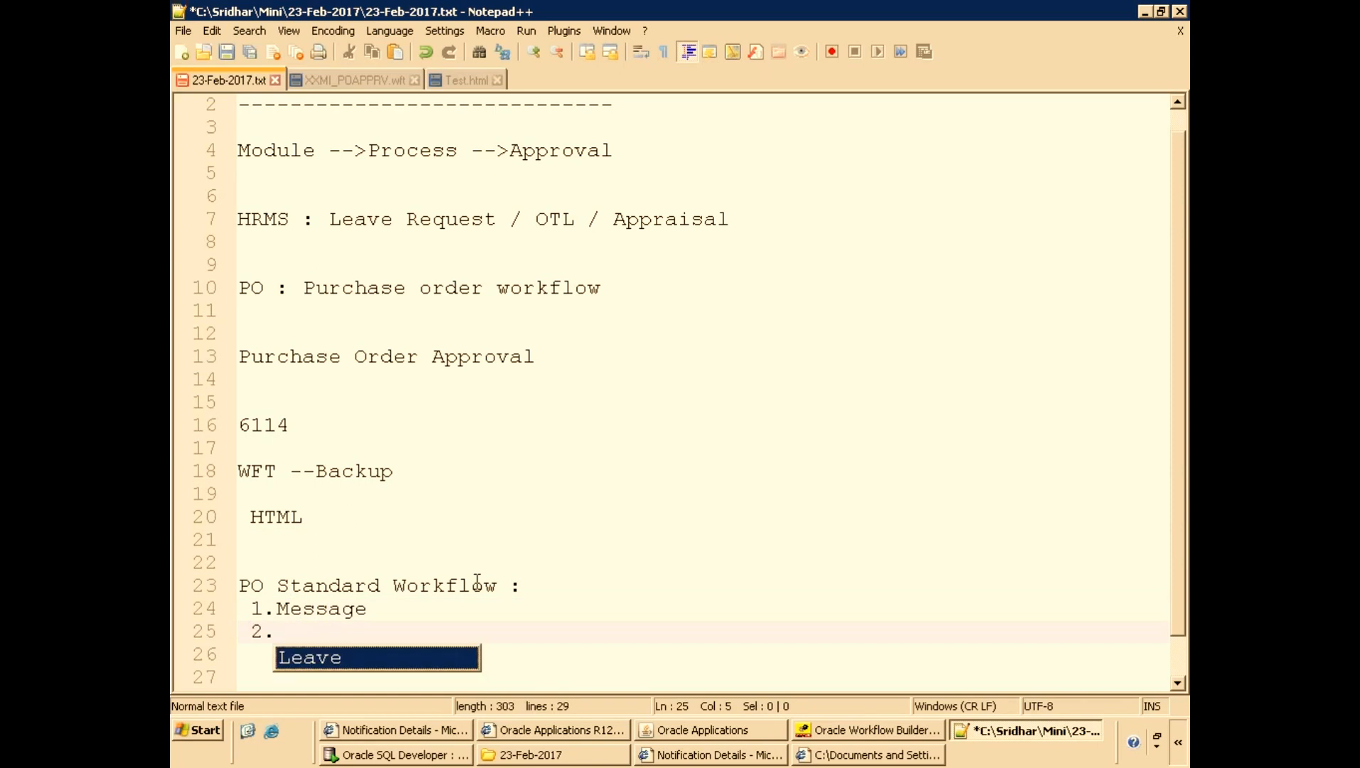
text(Line Details)
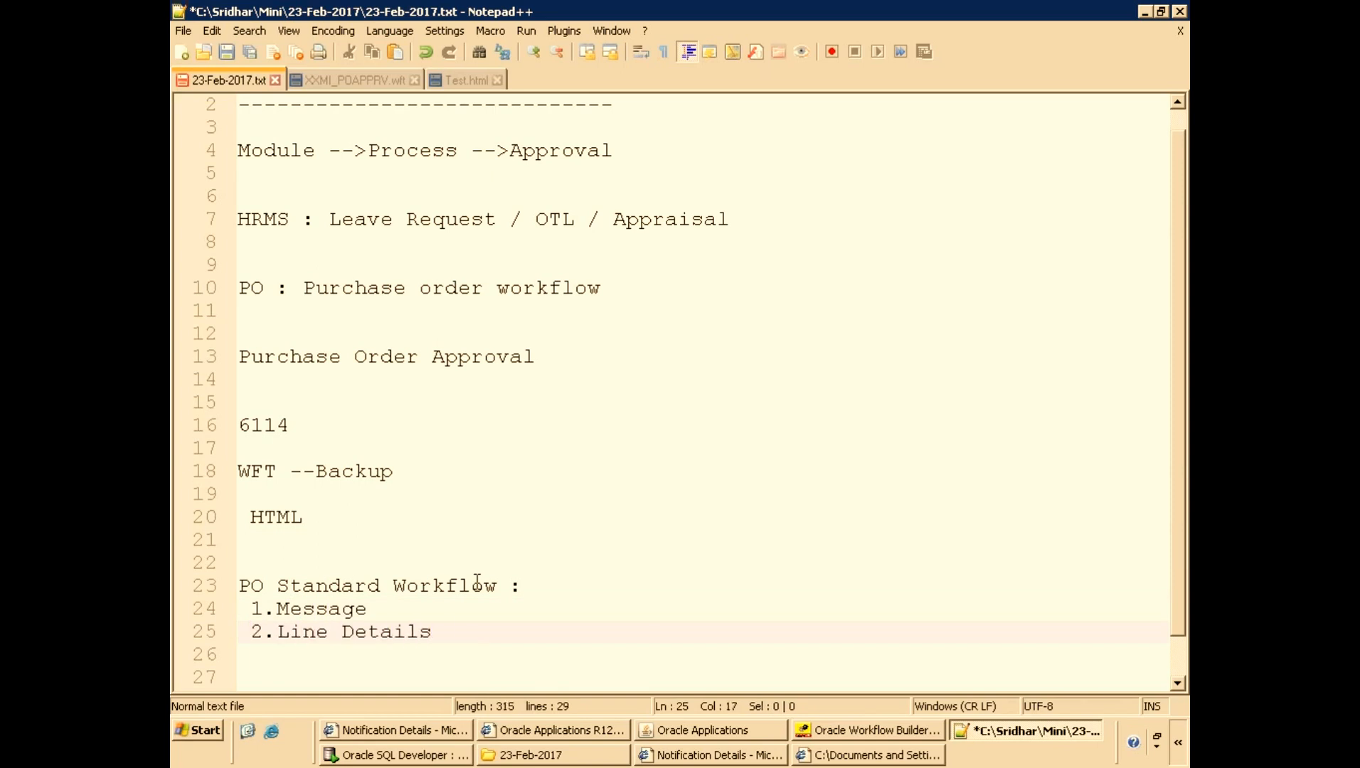
key(Return)
text(3)
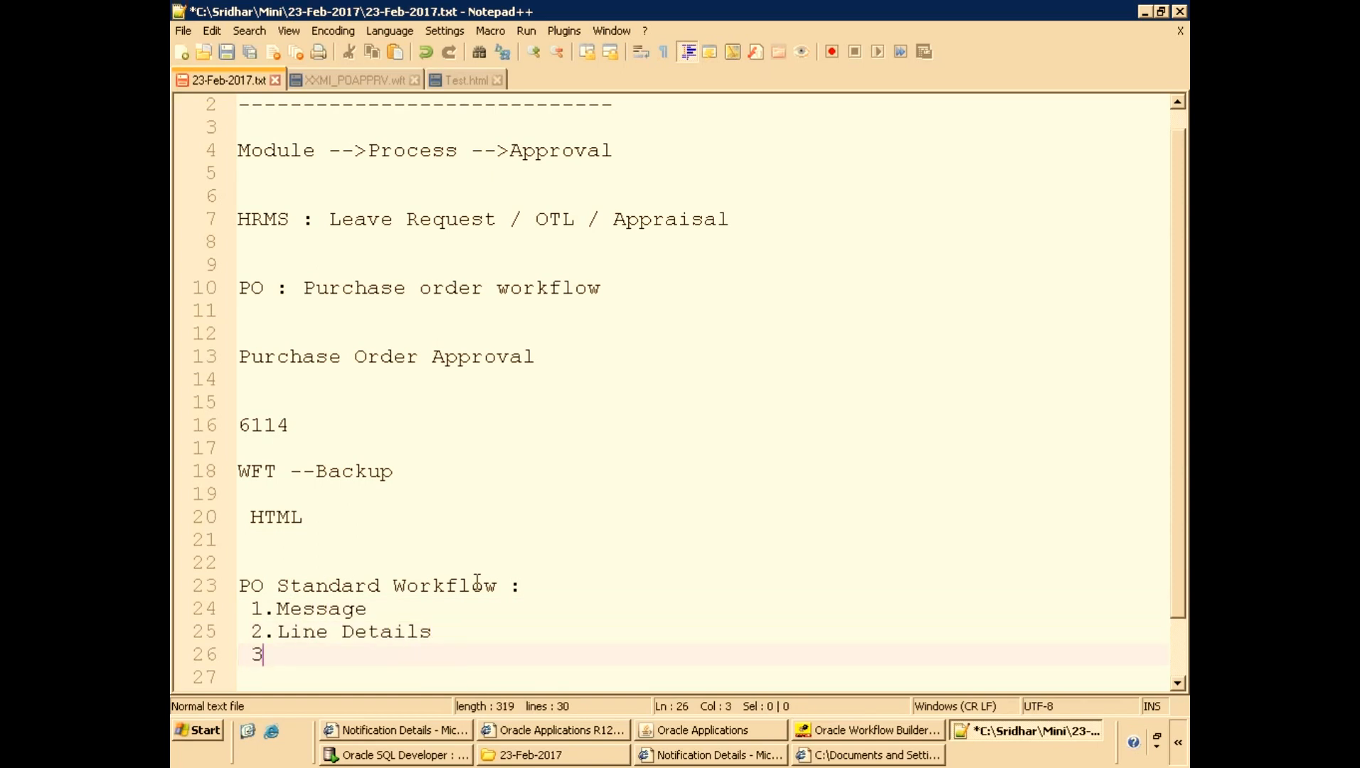
text(.)
Add a line '11 i --> R12' below the list in the notes file.
scroll(476, 582, down, 1)
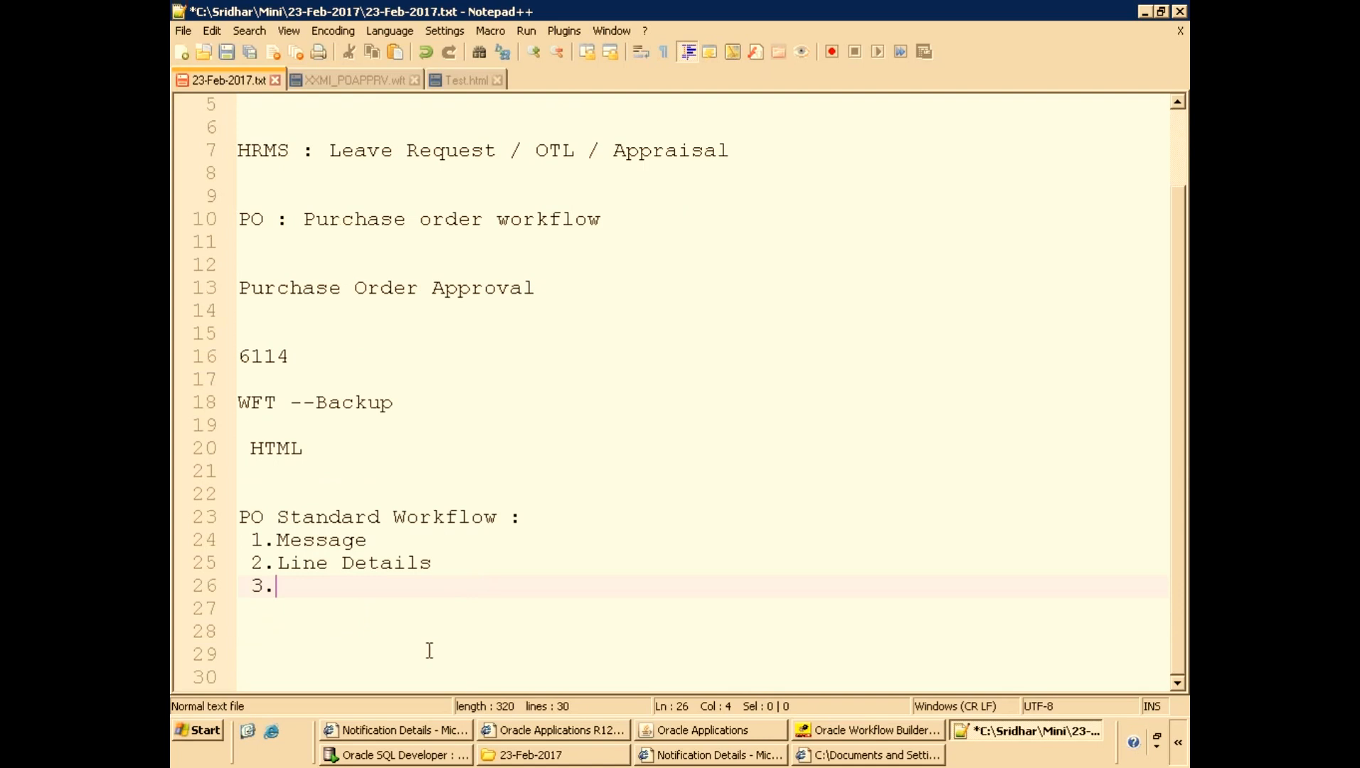
key(Return)
key(Return)
text(11 i )
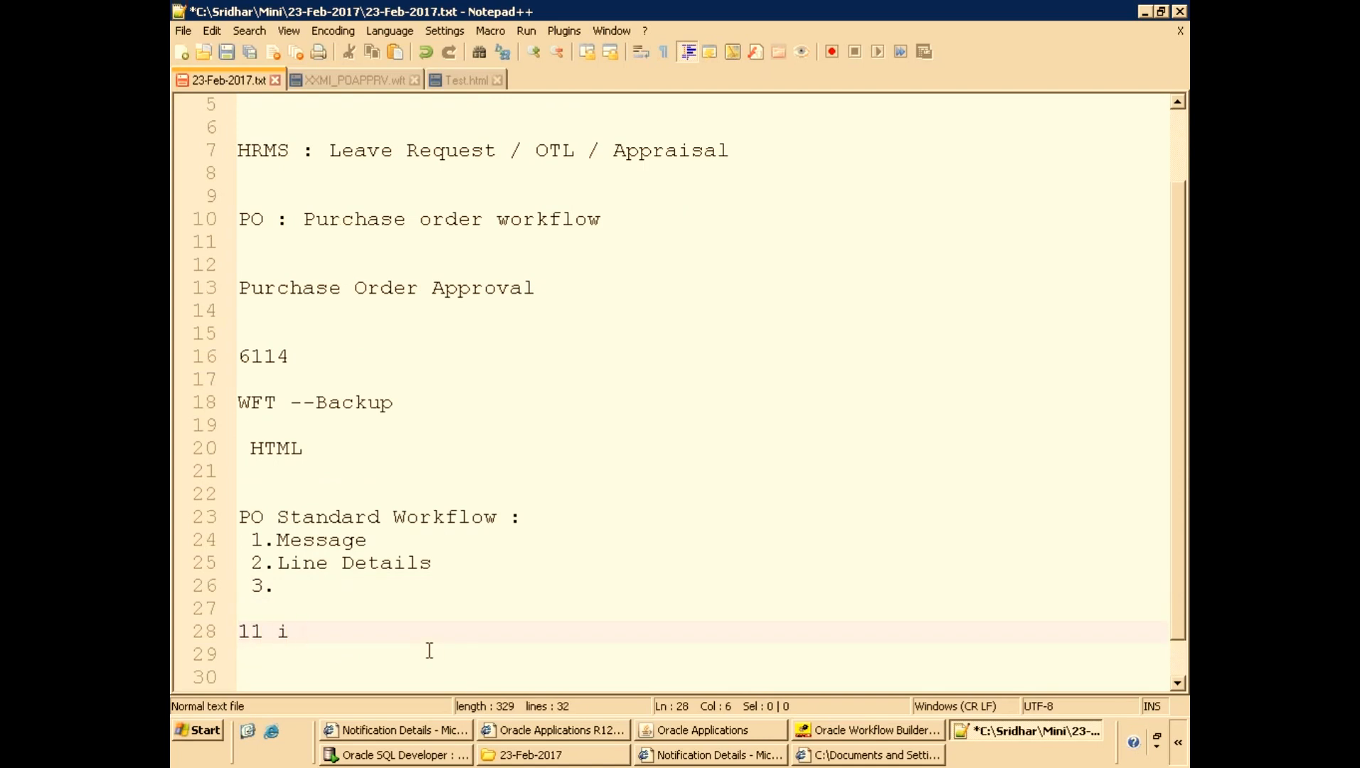
text(--> R12)
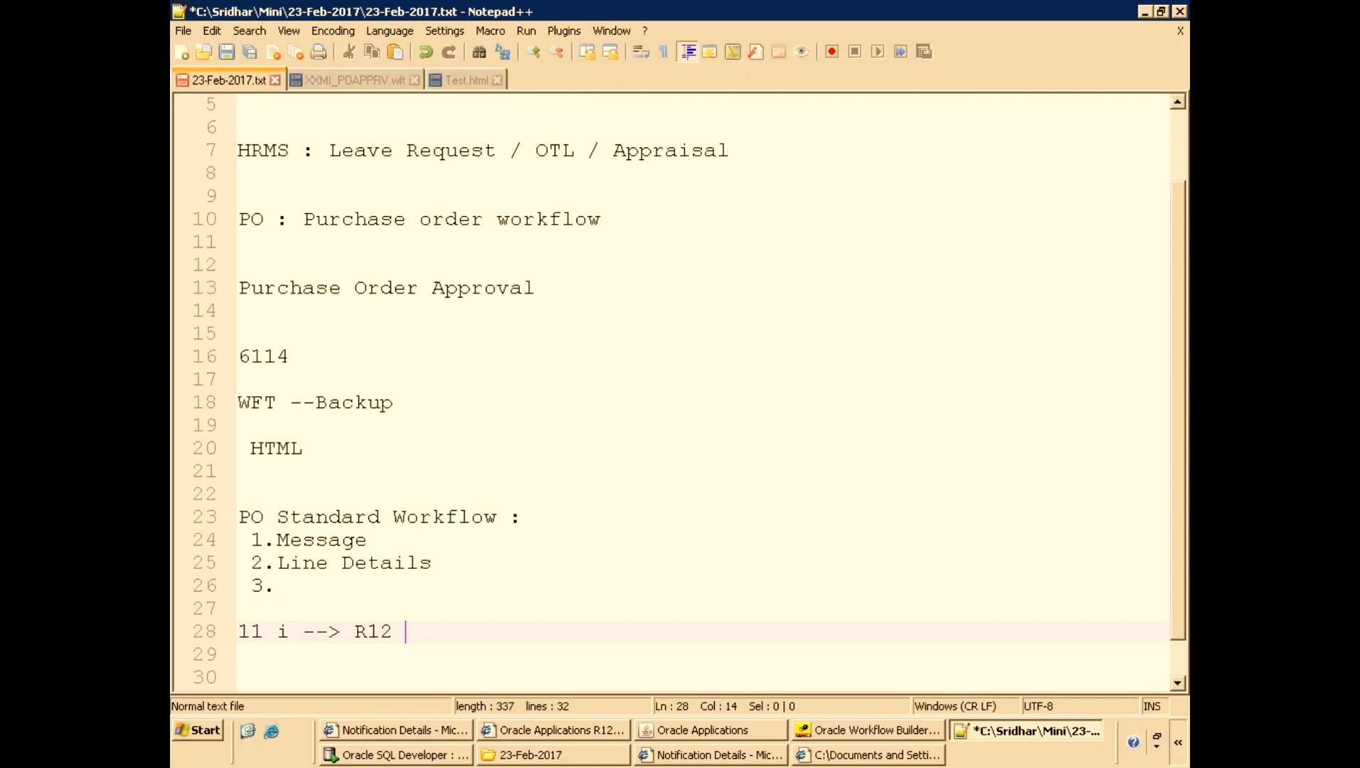
key(Return)
key(Return)
key(Return)
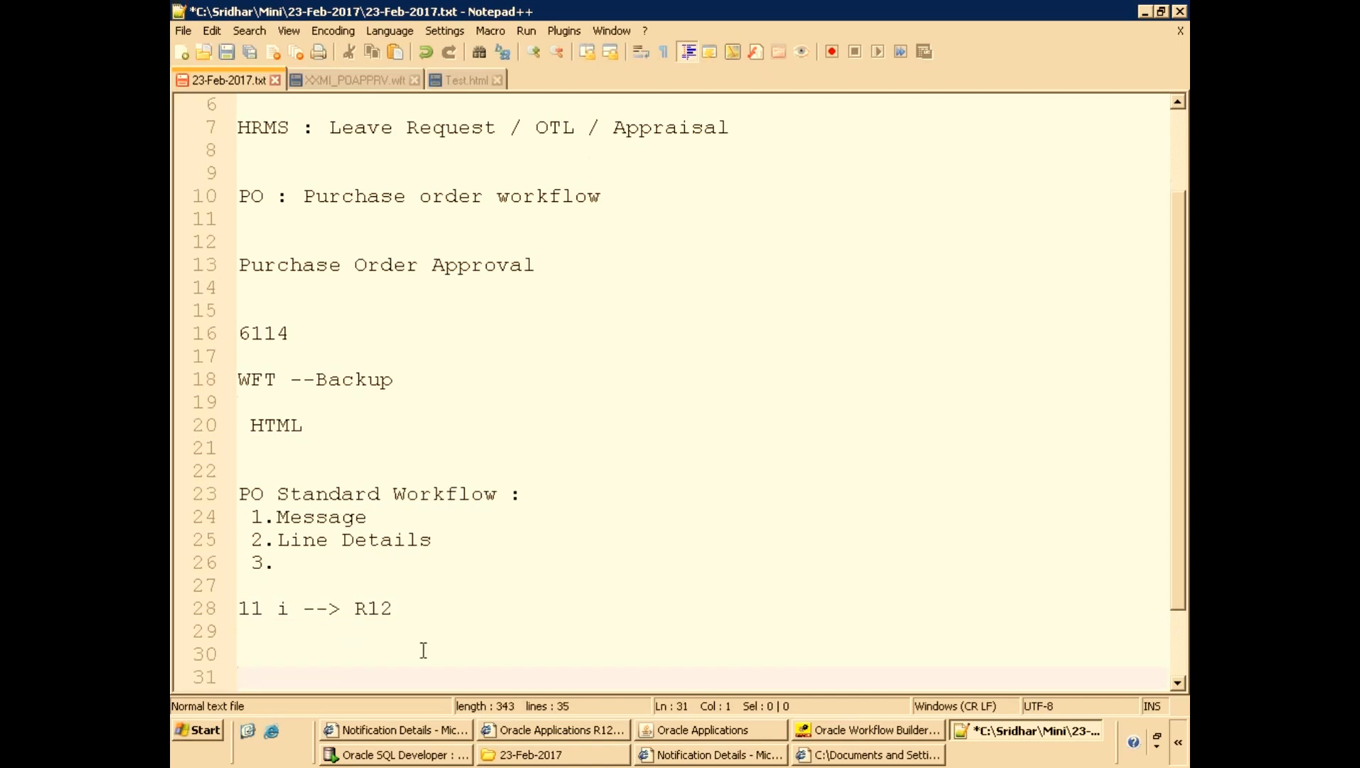
Change the '11 i' version text in the notes to '11.5.10'.
click(268, 540)
key(Delete)
key(Delete)
key(Delete)
text(.5.1)
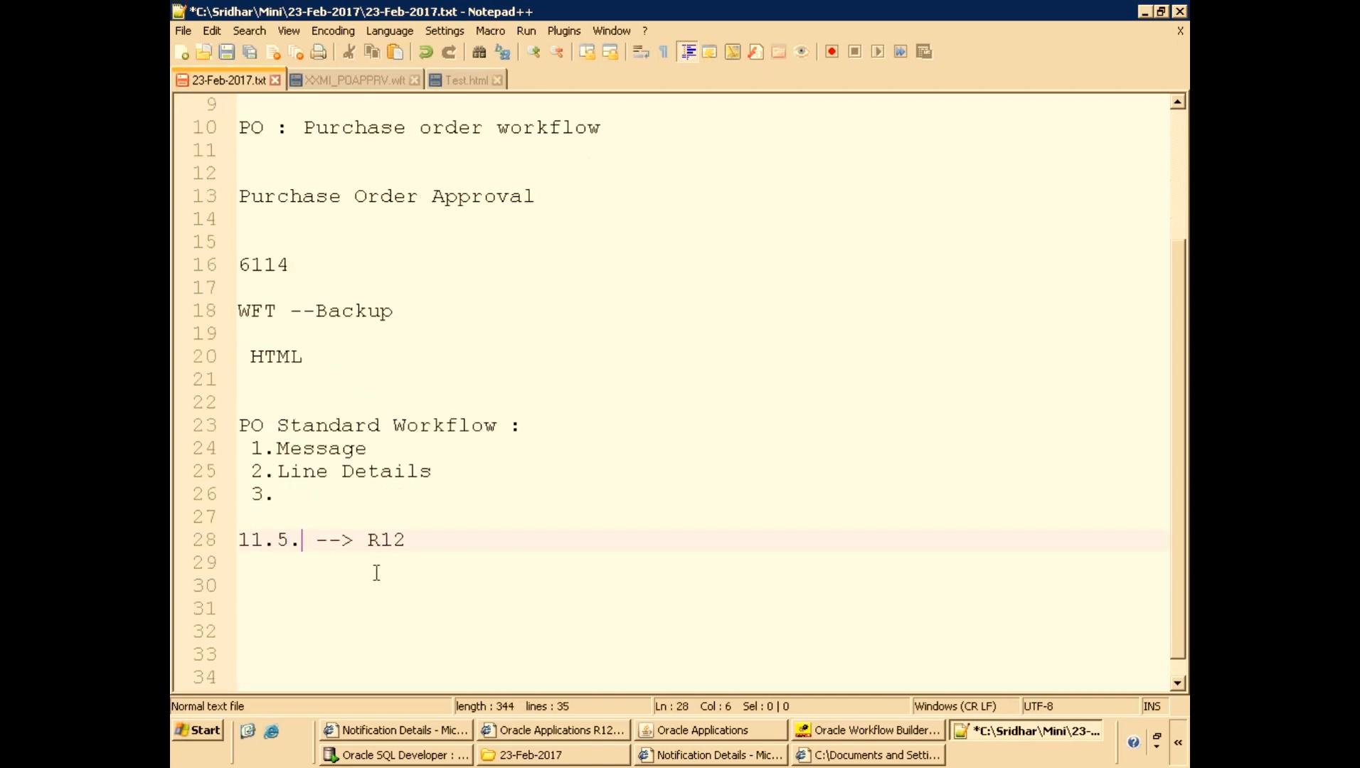
text(0)
Add a line 'POAPPRV --> POAPPRV' below the version line and insert blank lines after it.
key(End)
key(Return)
text(POAPPRV   --)
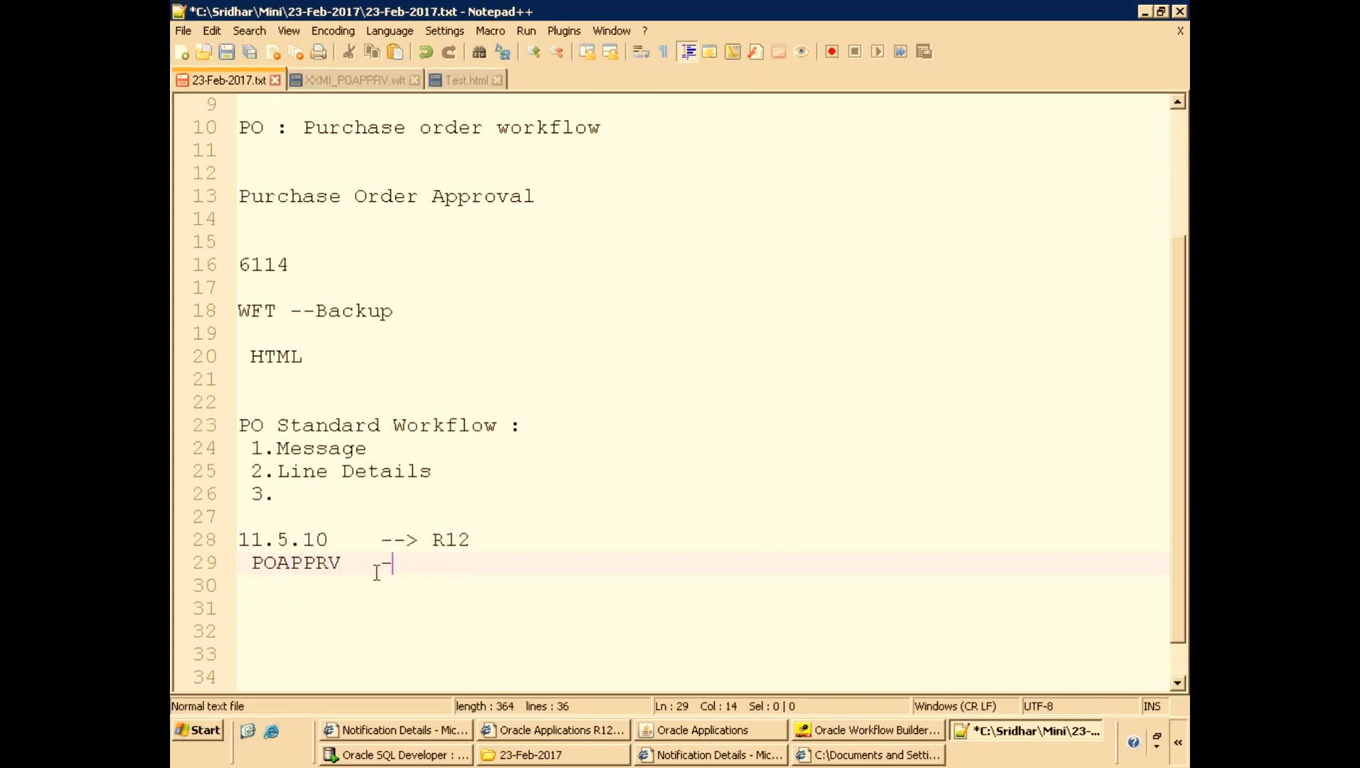
text(> A)
text(POAPPRV)
key(Return)
key(Return)
key(Return)
key(Return)
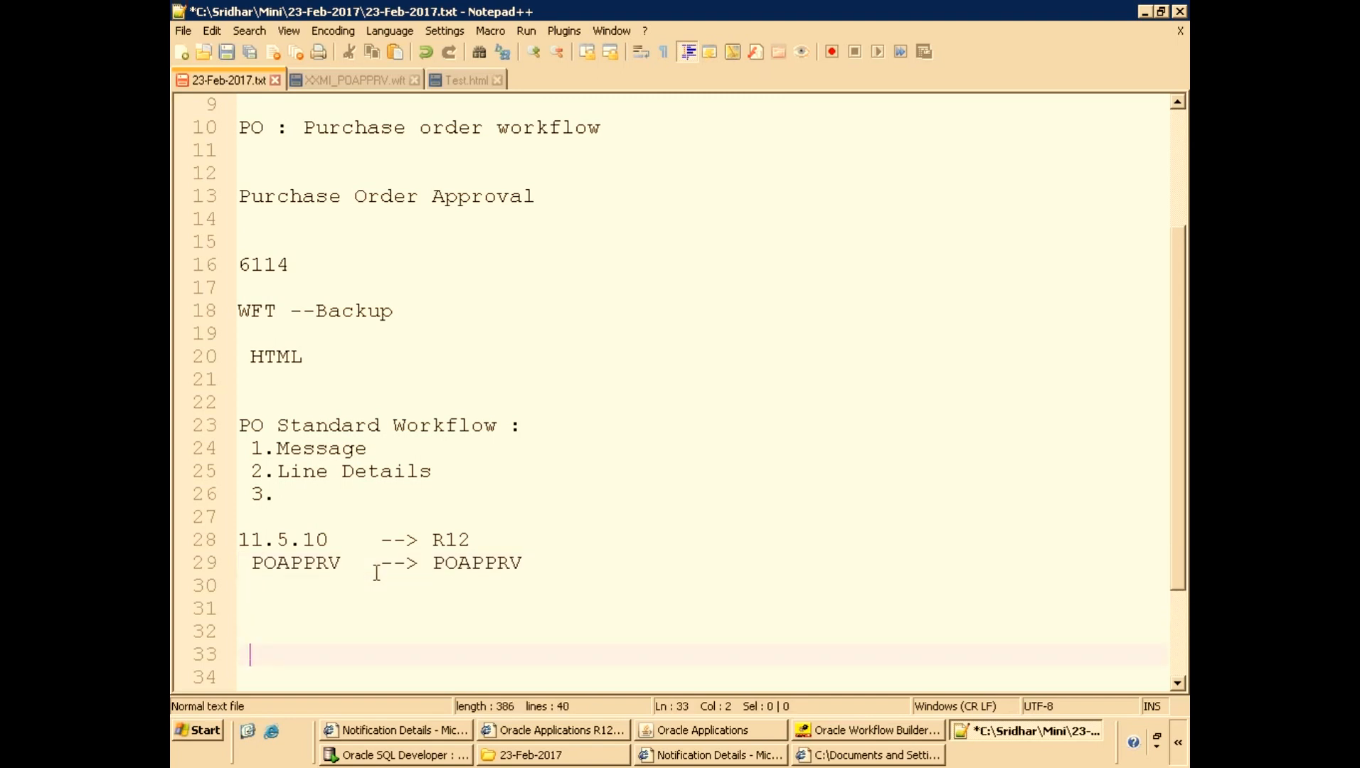
Expand the POSTAND (PO Standard) item type in Workflow Builder to view its branches.
scroll(380, 569, down, 2)
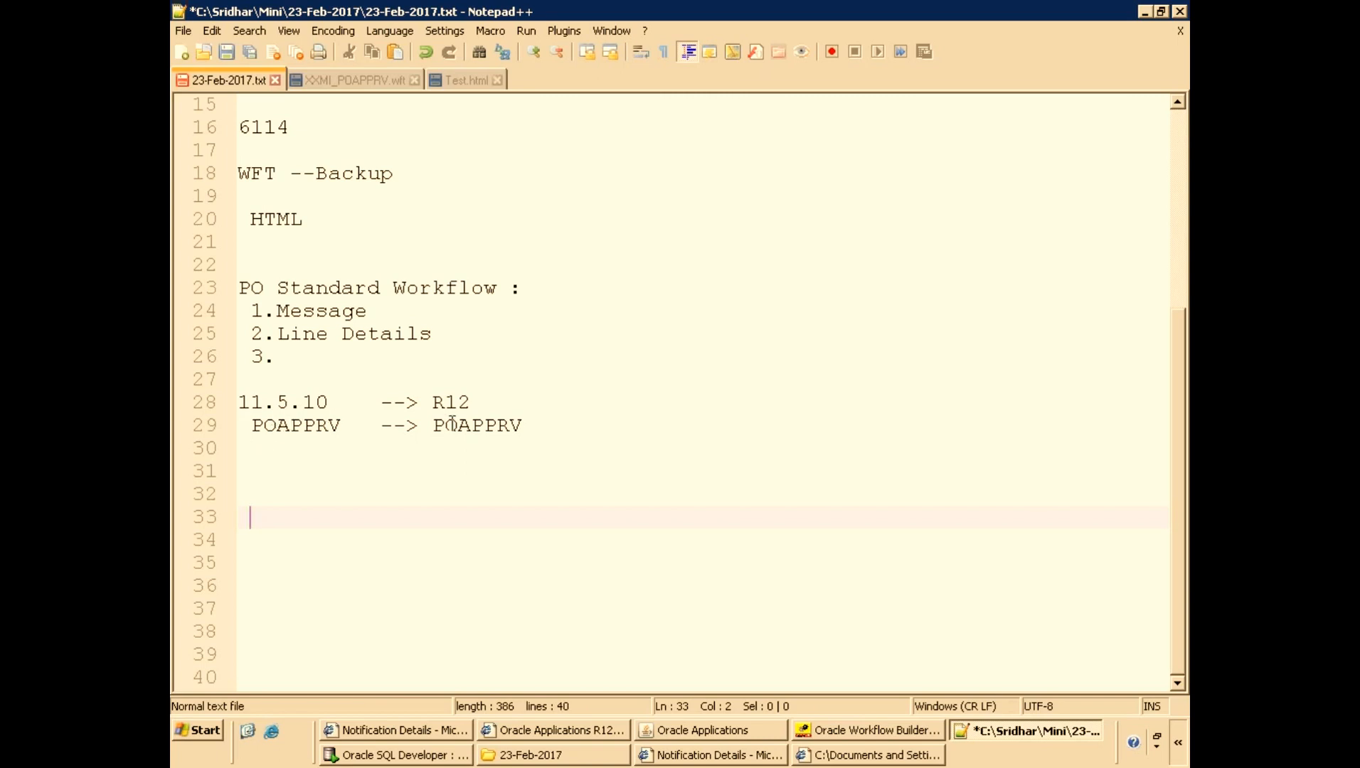
click(384, 407)
click(877, 729)
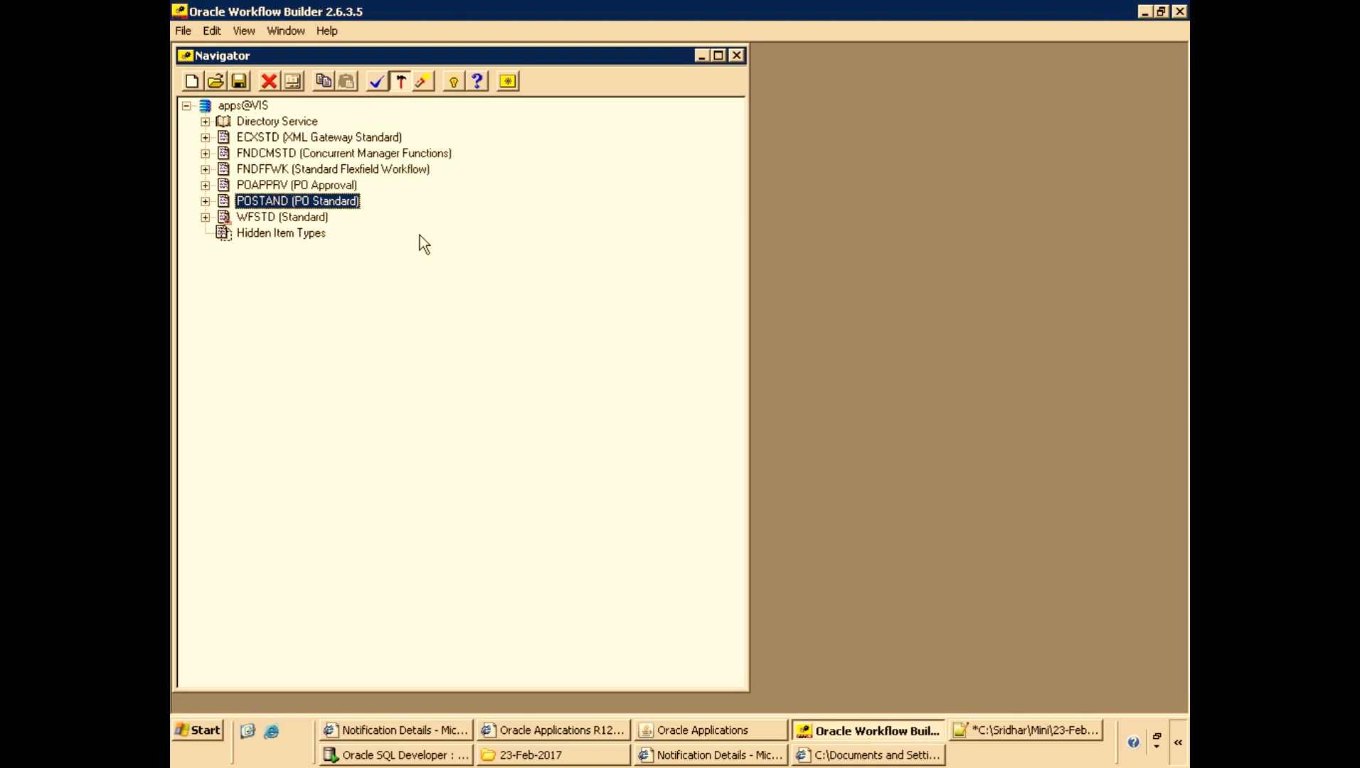
key(Right)
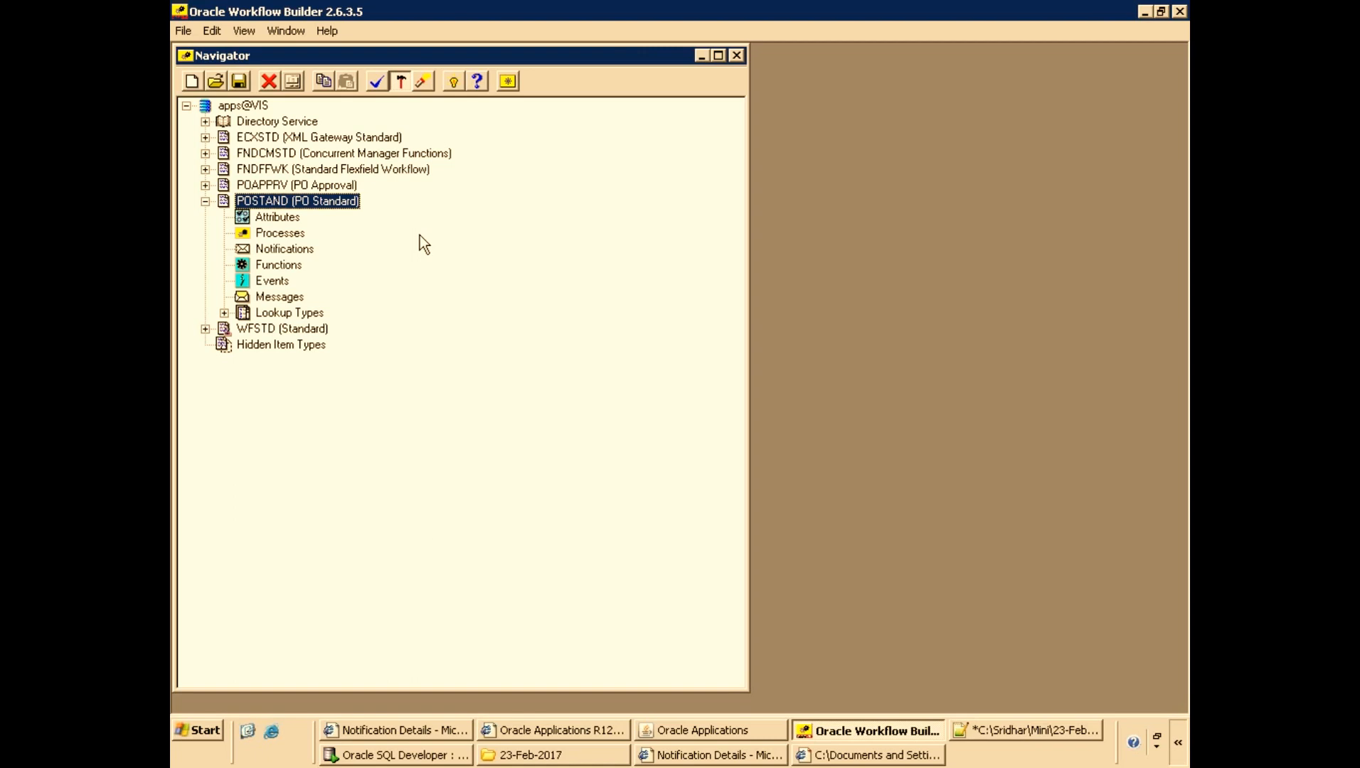
Complete the third list item in the notes as '3.Attributes'.
click(988, 728)
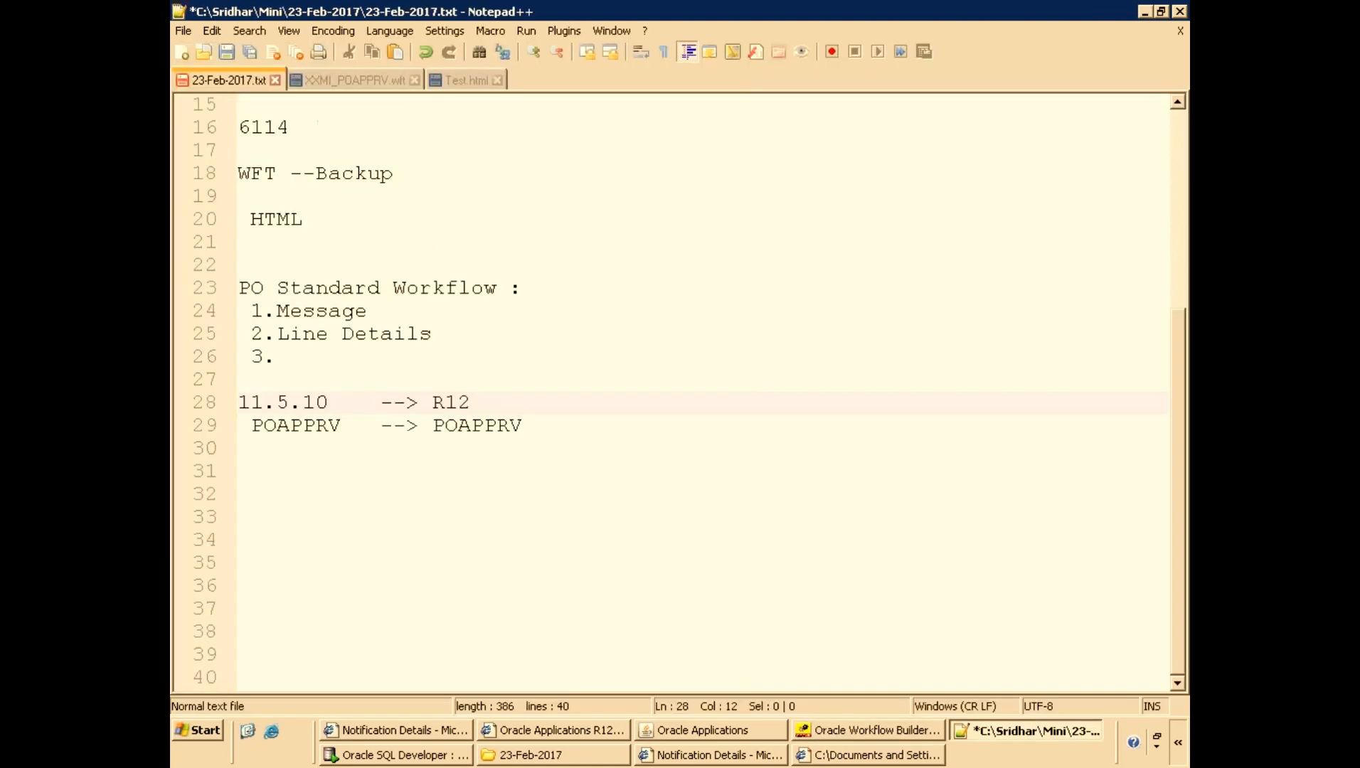
click(342, 354)
text(Attributes)
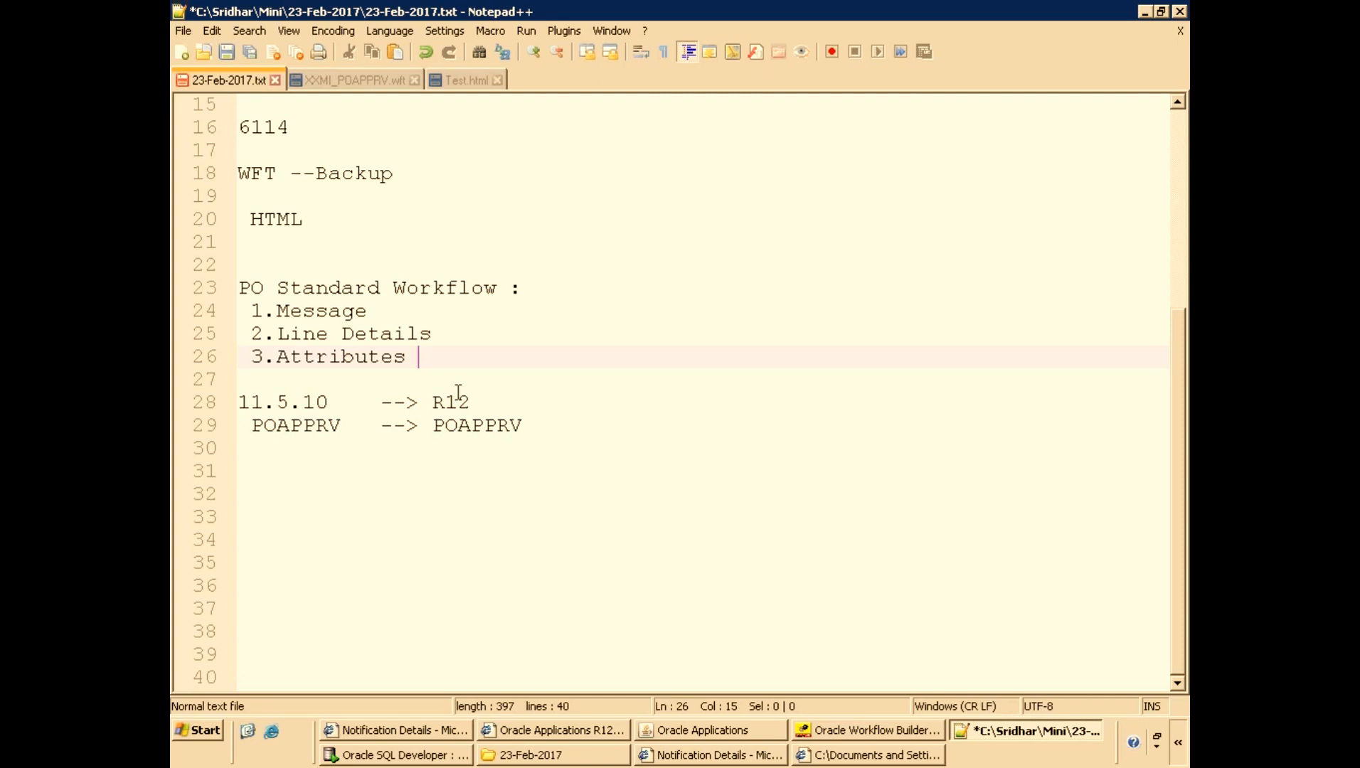
Expand the PO Approval item type's processes and turn off Developer Mode to show display names.
click(827, 736)
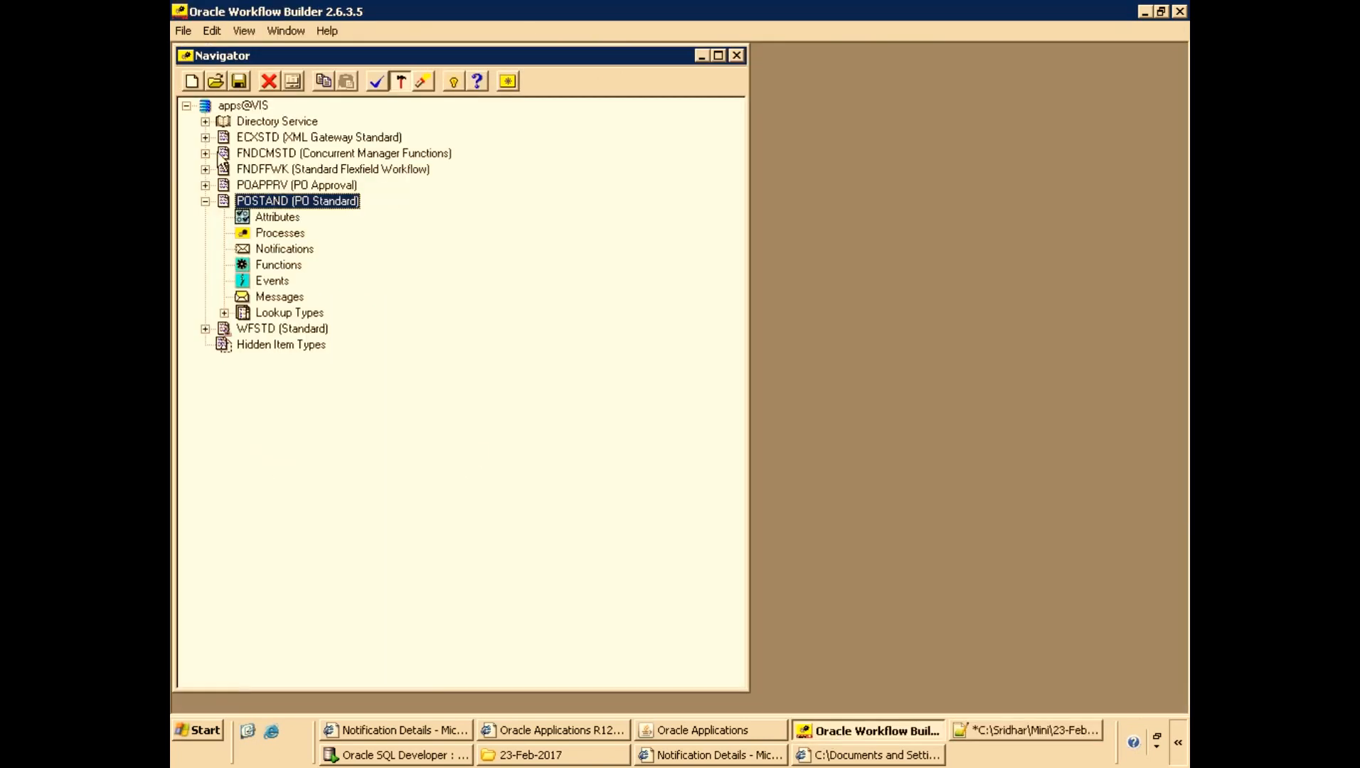
click(205, 186)
click(224, 218)
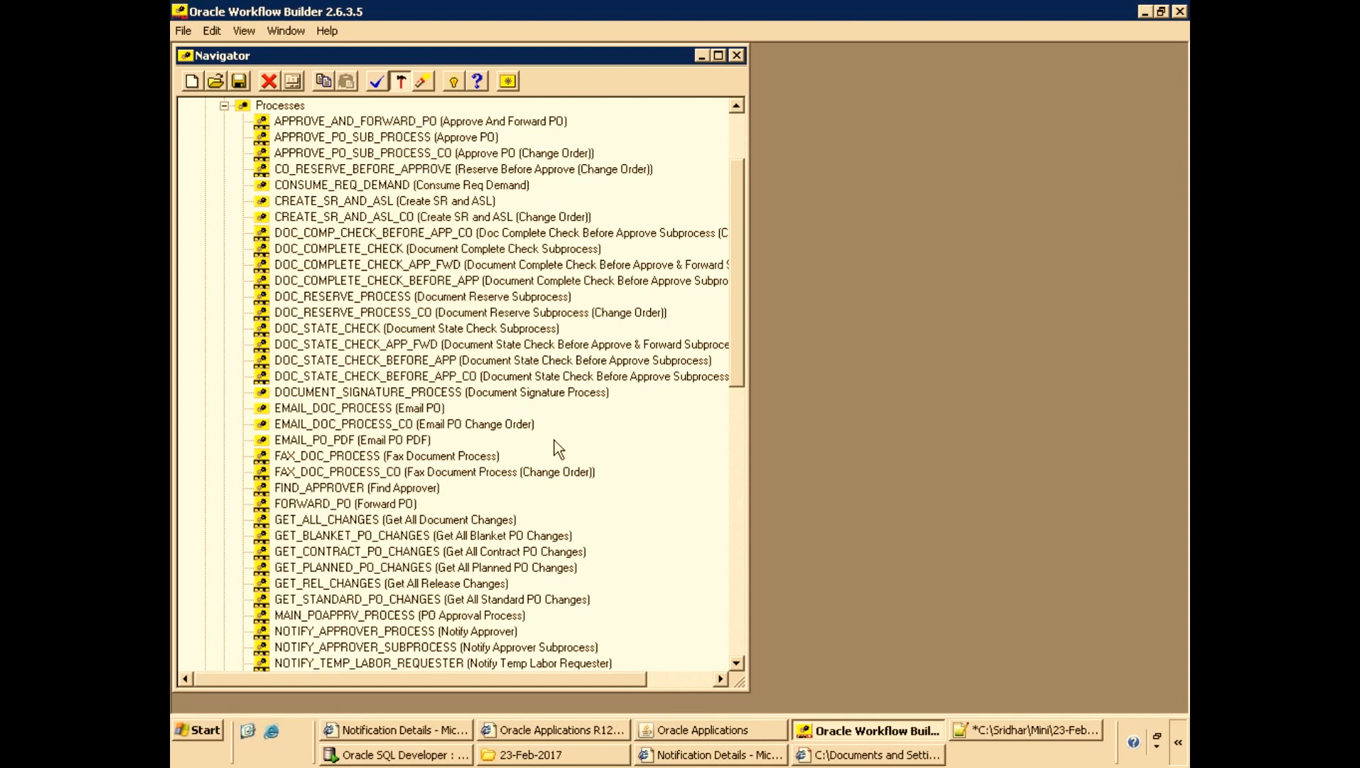
click(244, 31)
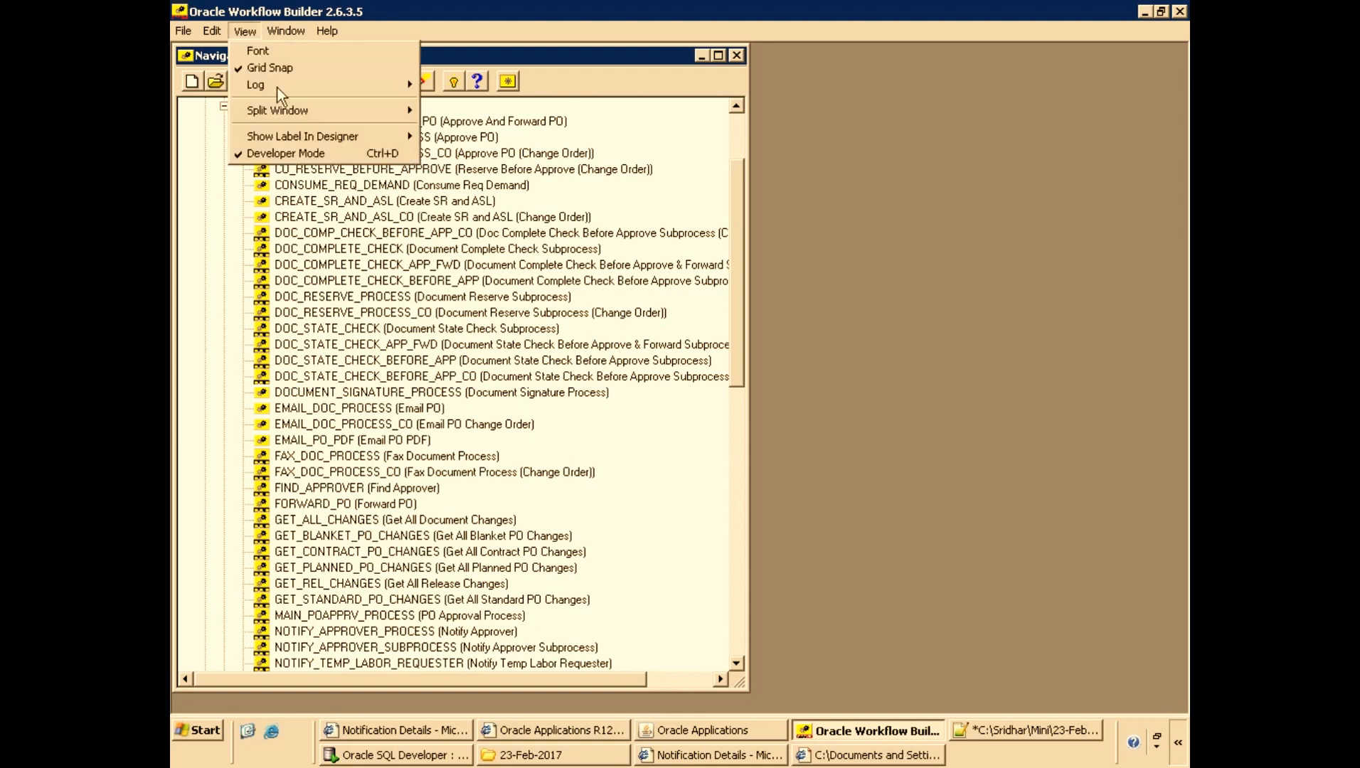
click(283, 153)
Browse the PO Approval processes list to find the PO Approval Process and PO Approval Top Process.
scroll(436, 231, up, 15)
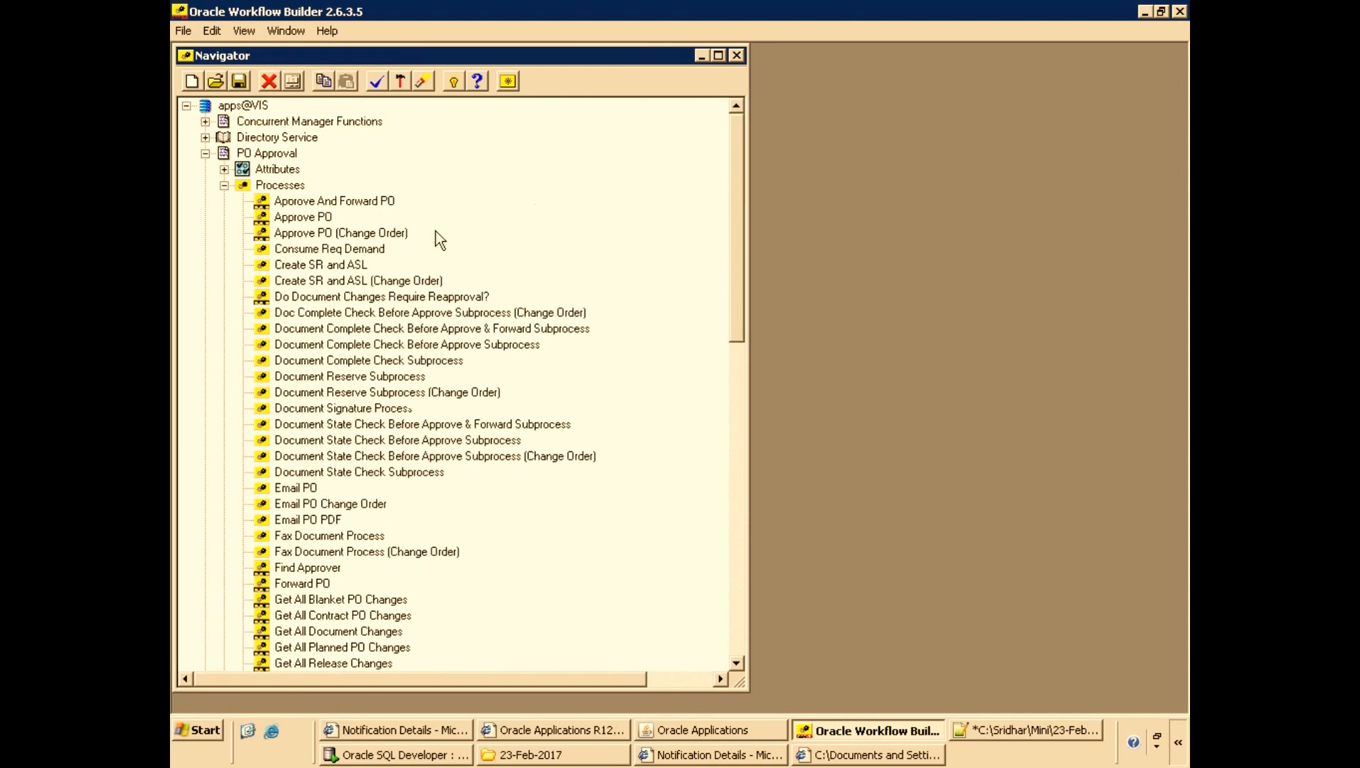
click(320, 218)
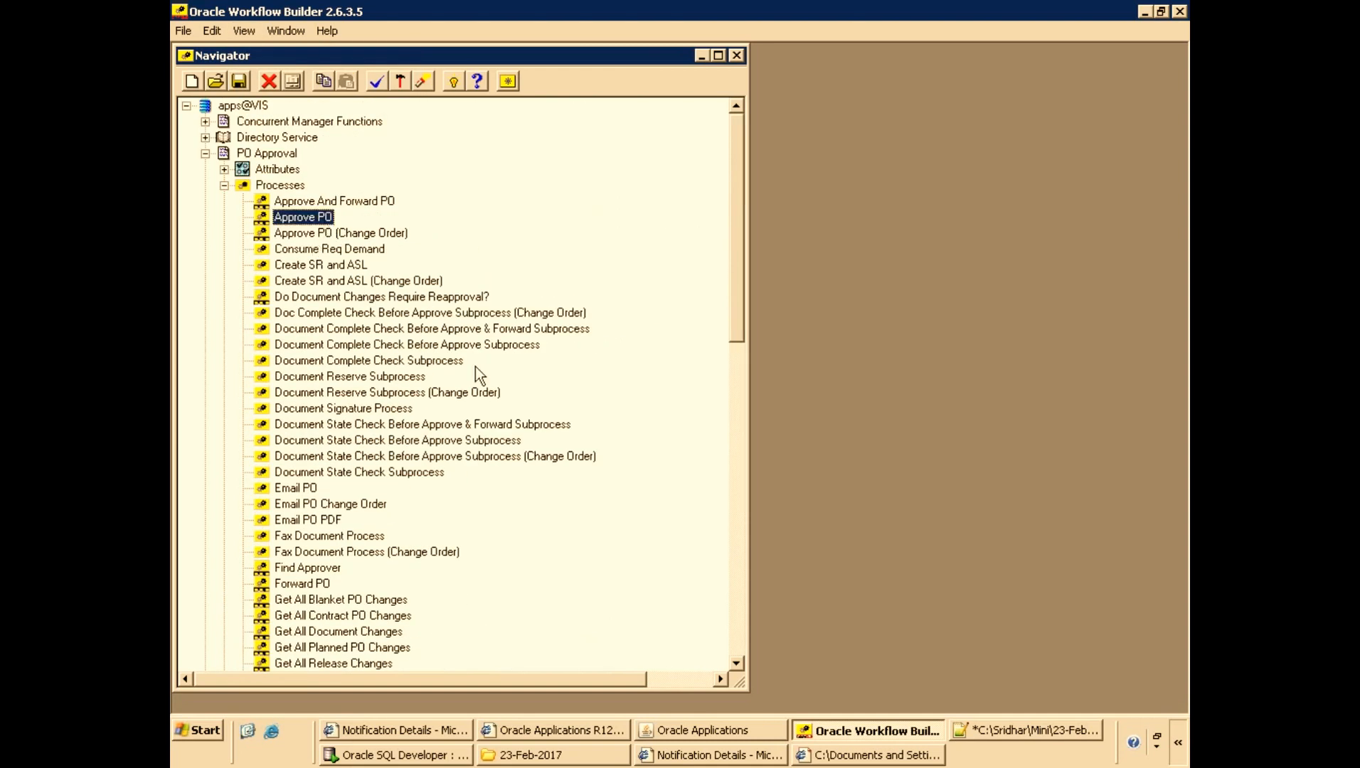
scroll(478, 427, down, 7)
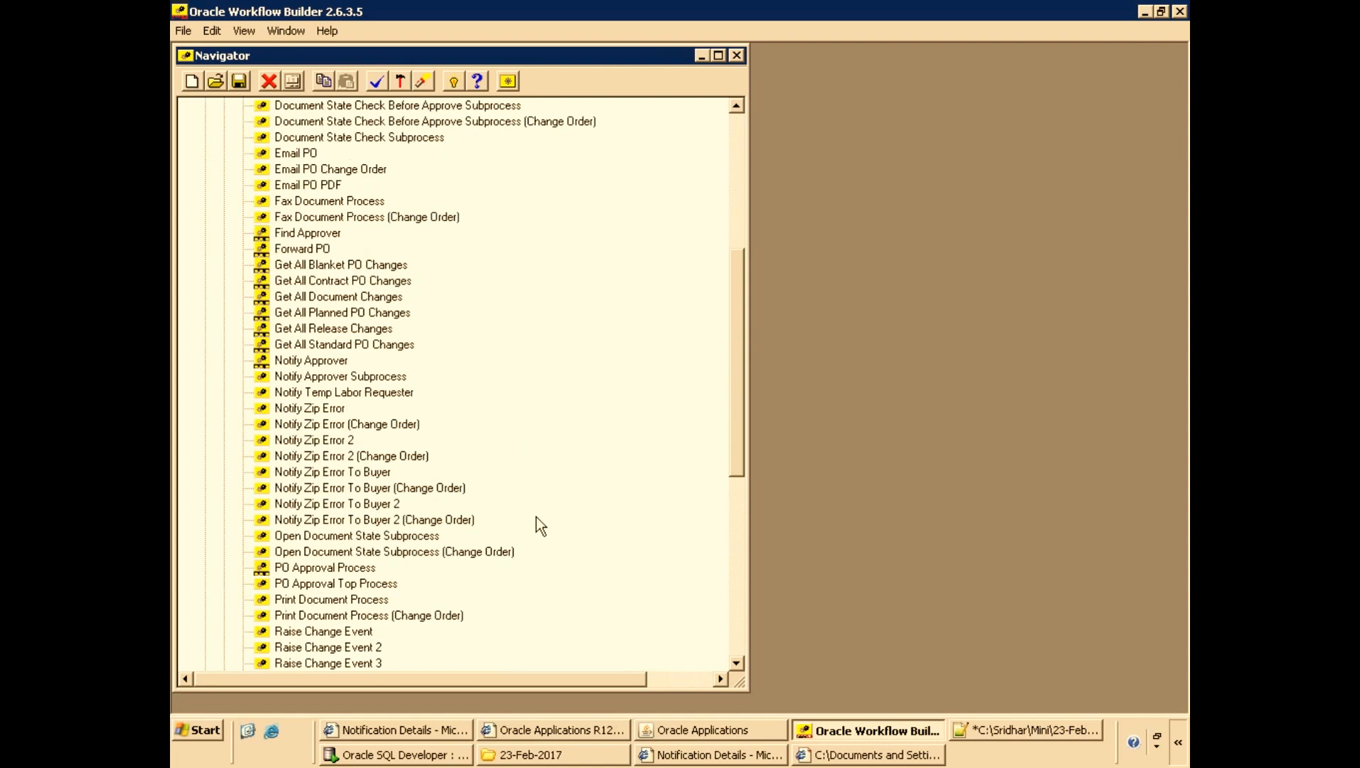
click(352, 568)
scroll(537, 515, down, 3)
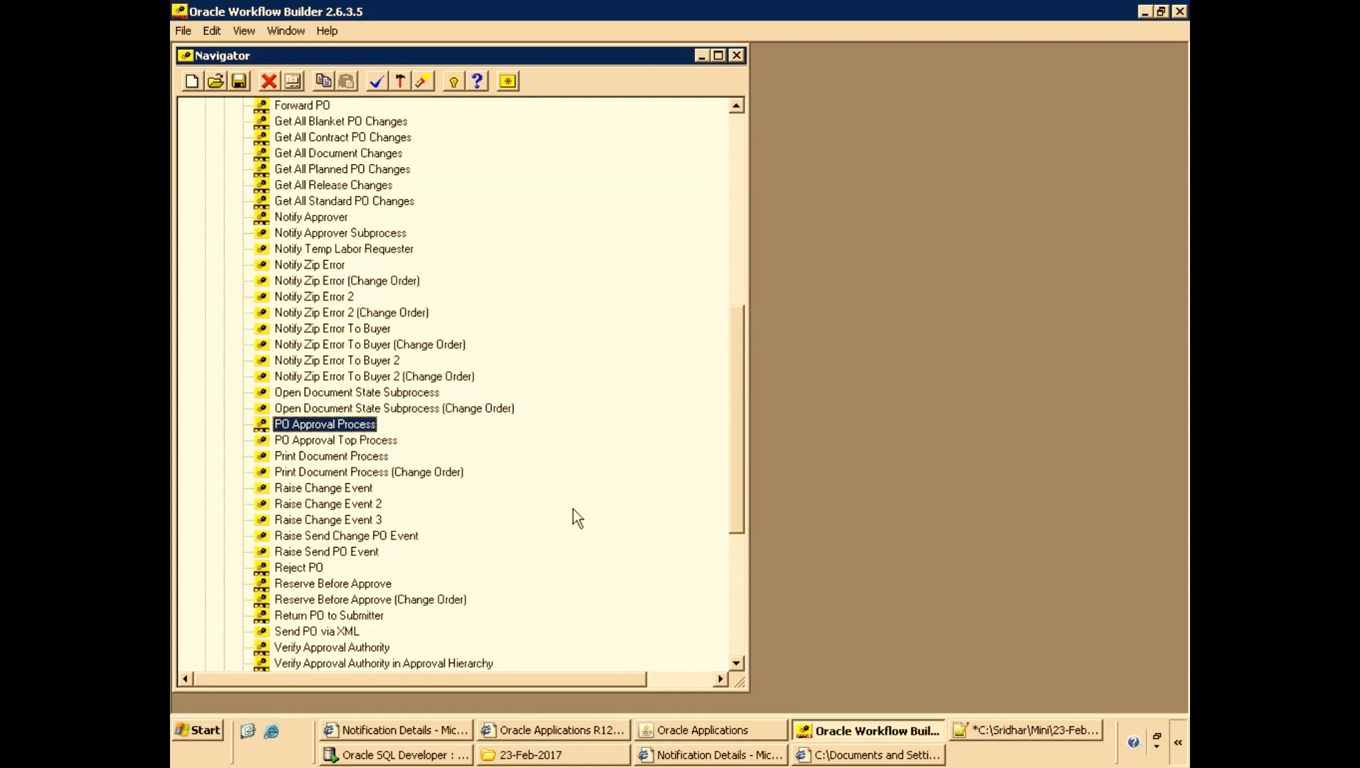
scroll(427, 448, down, 2)
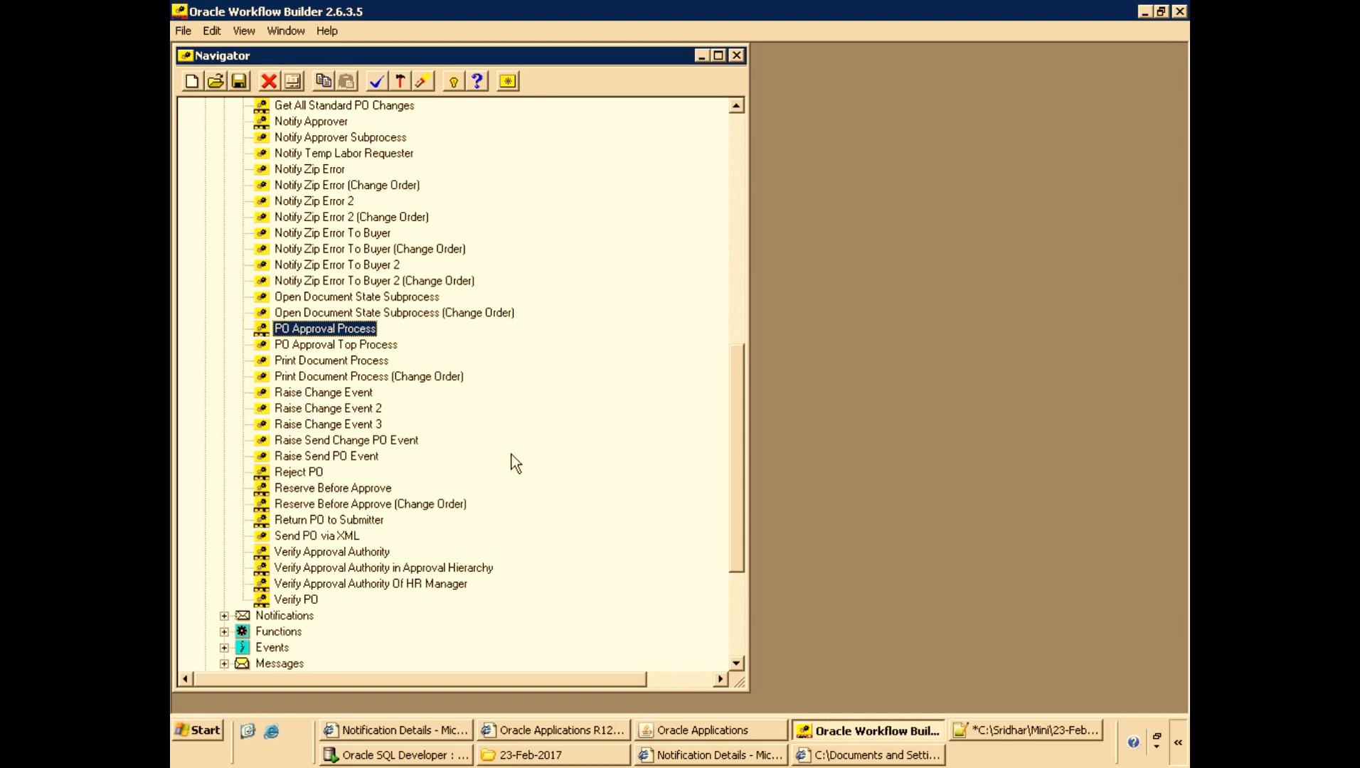
click(330, 349)
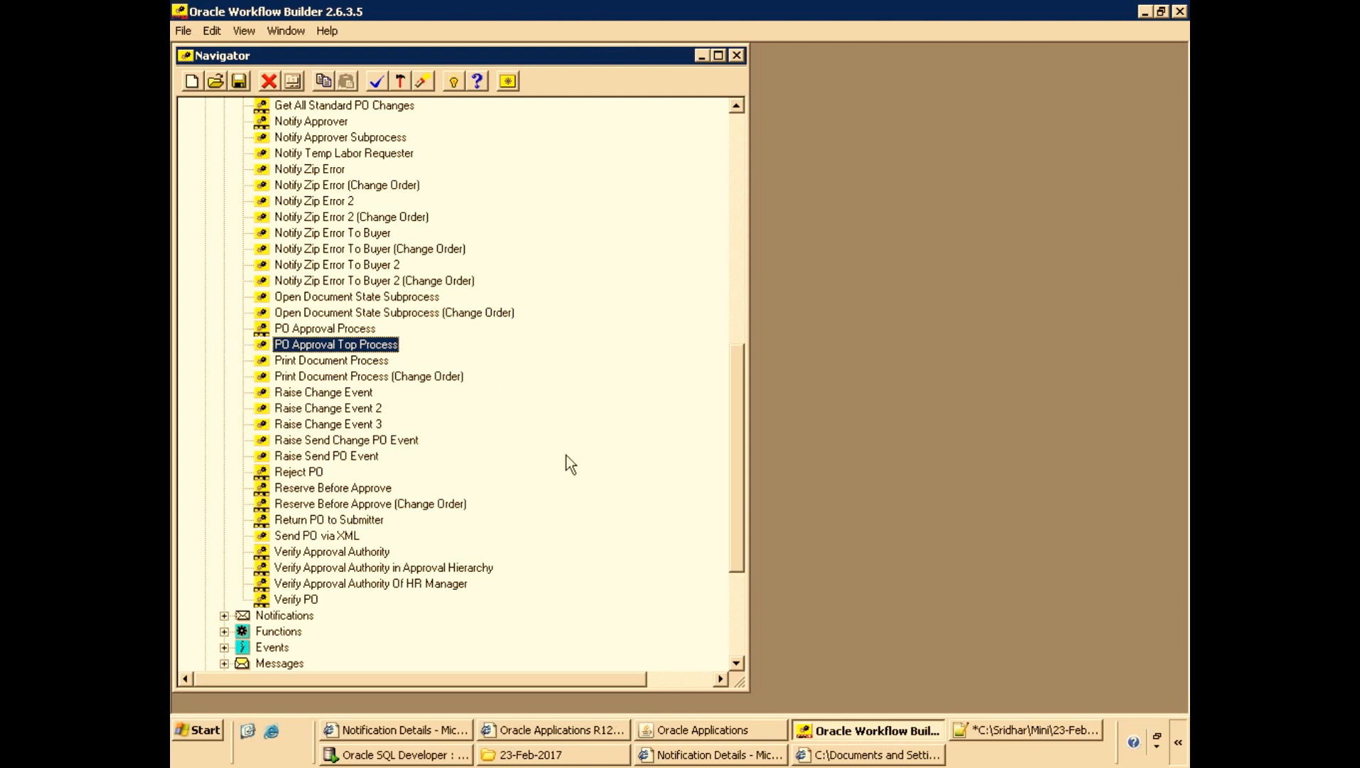
click(868, 757)
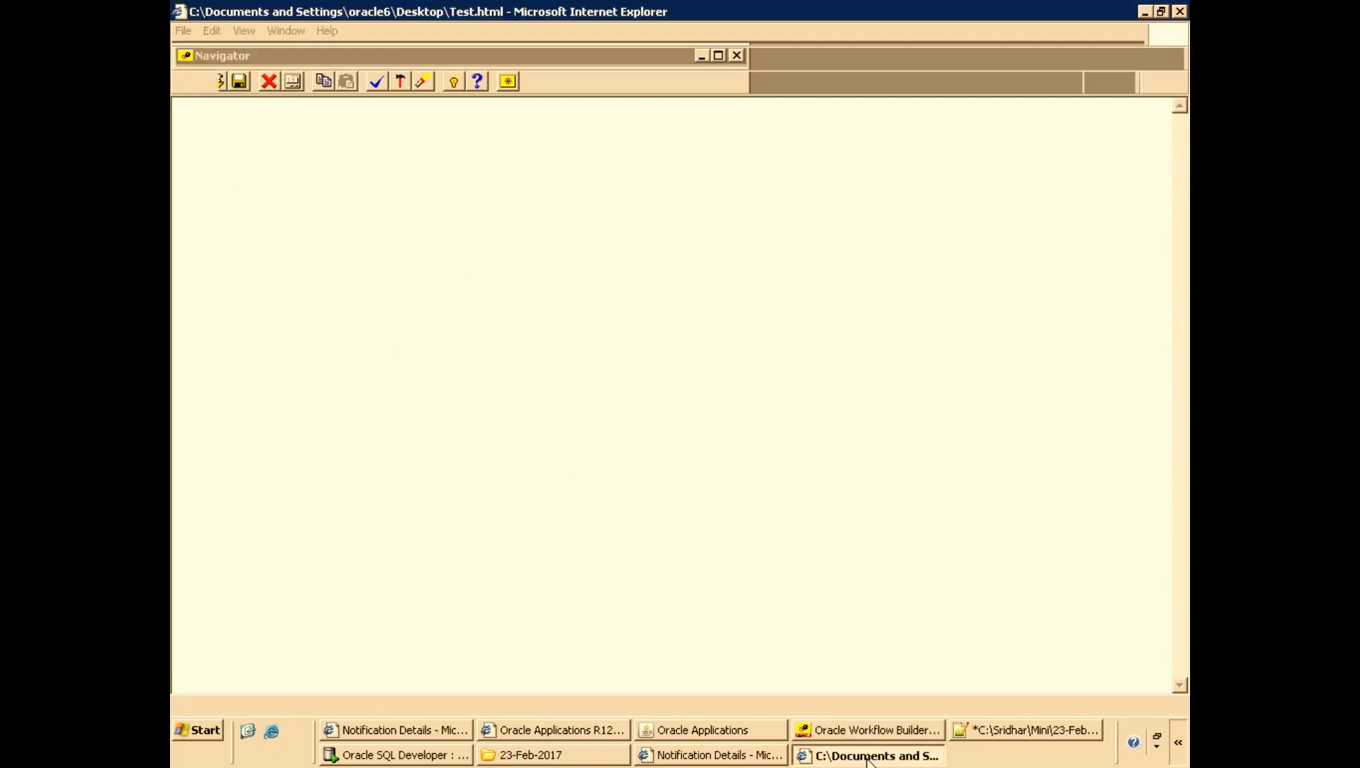
right_click(867, 759)
click(914, 748)
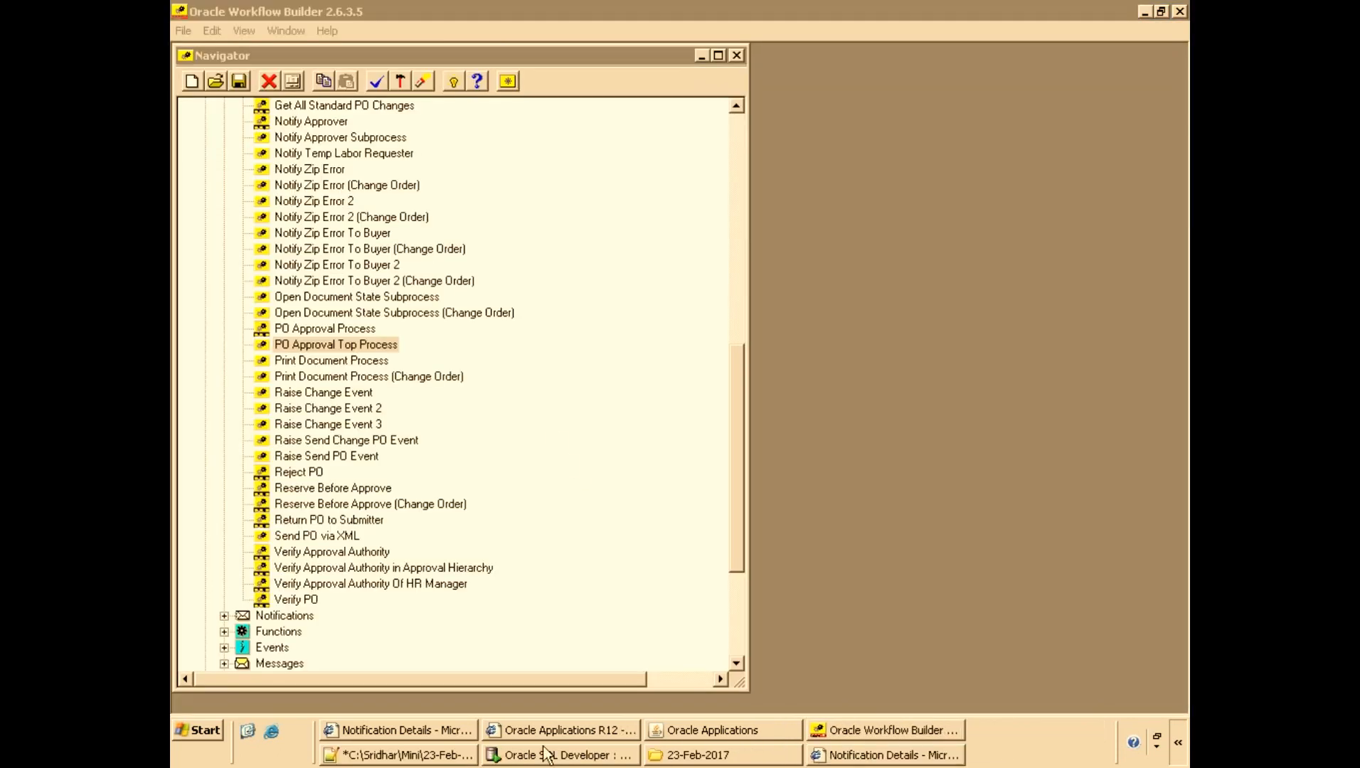
Close the purchase order form and open the Document Types function via the navigator search for 'document'.
click(725, 731)
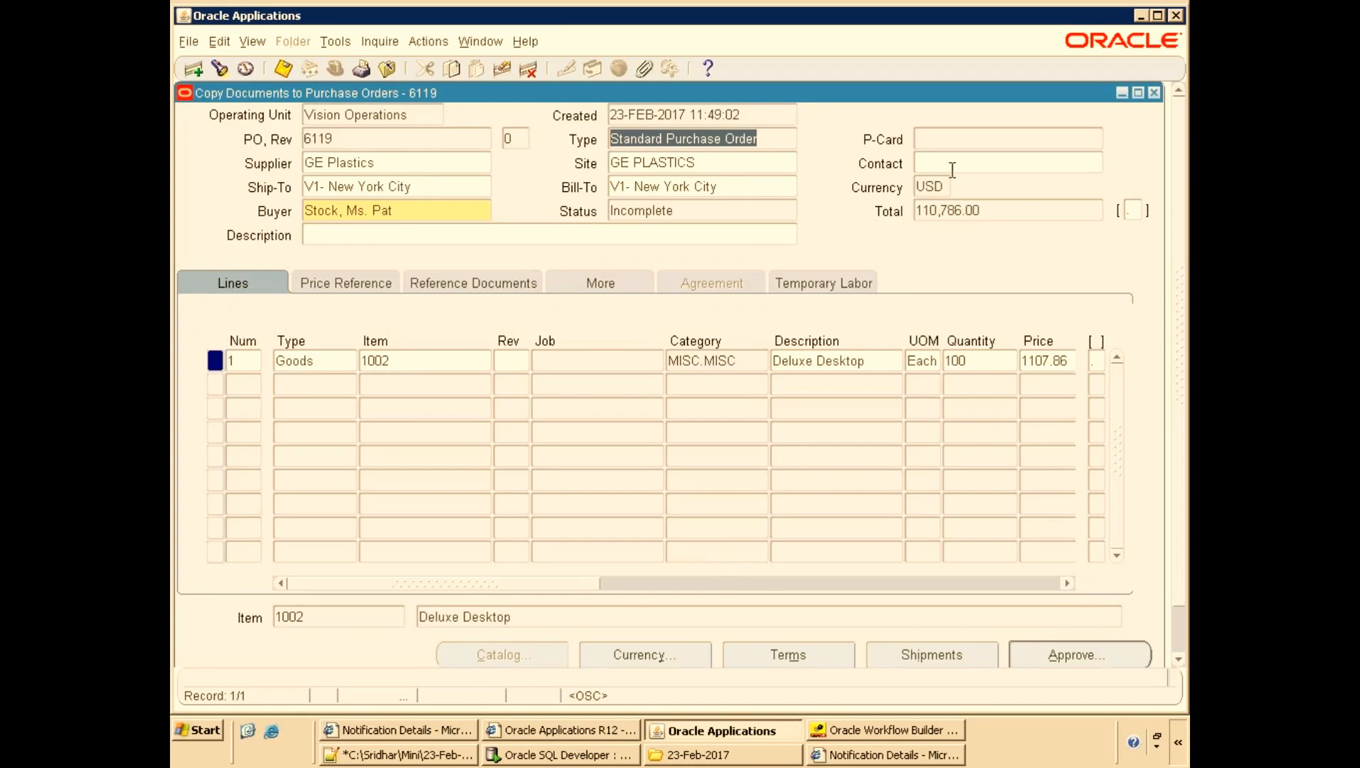
click(1153, 94)
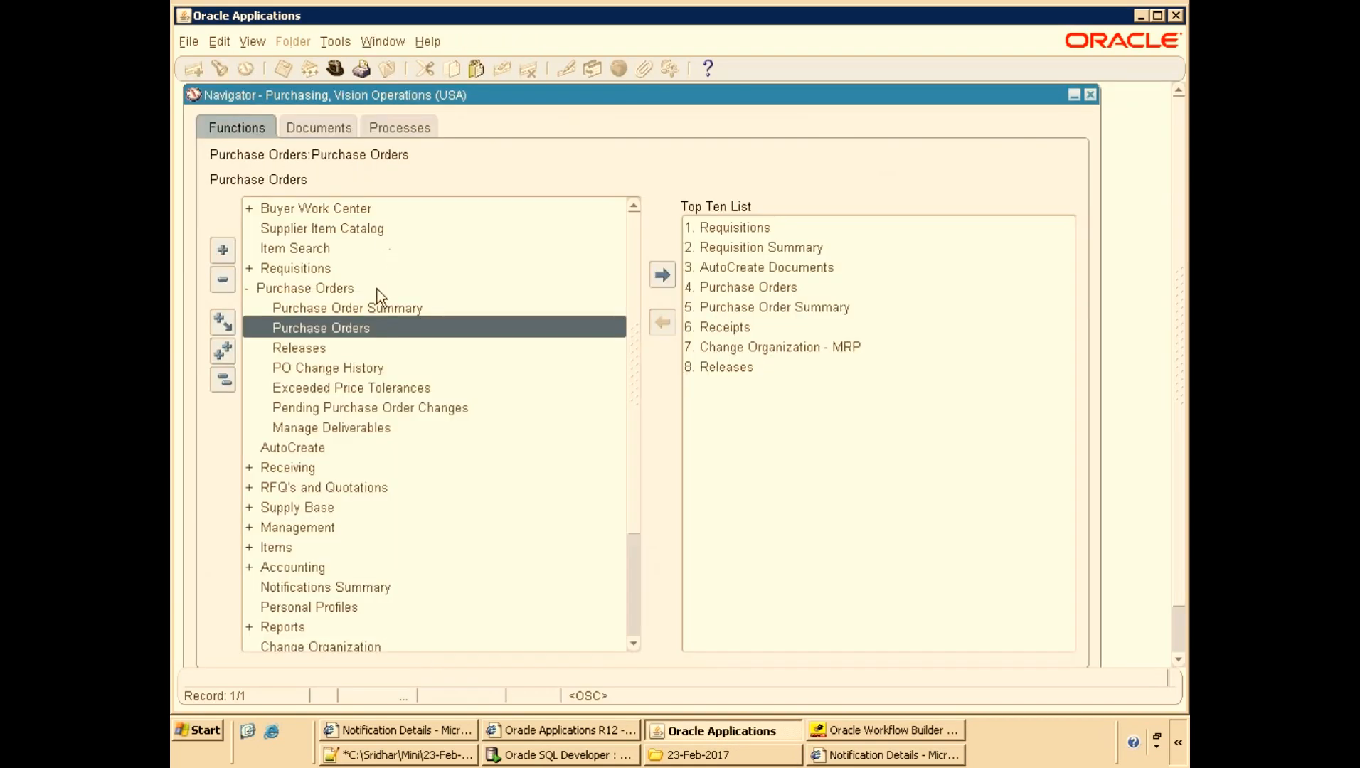
key(ctrl+l)
text(document %)
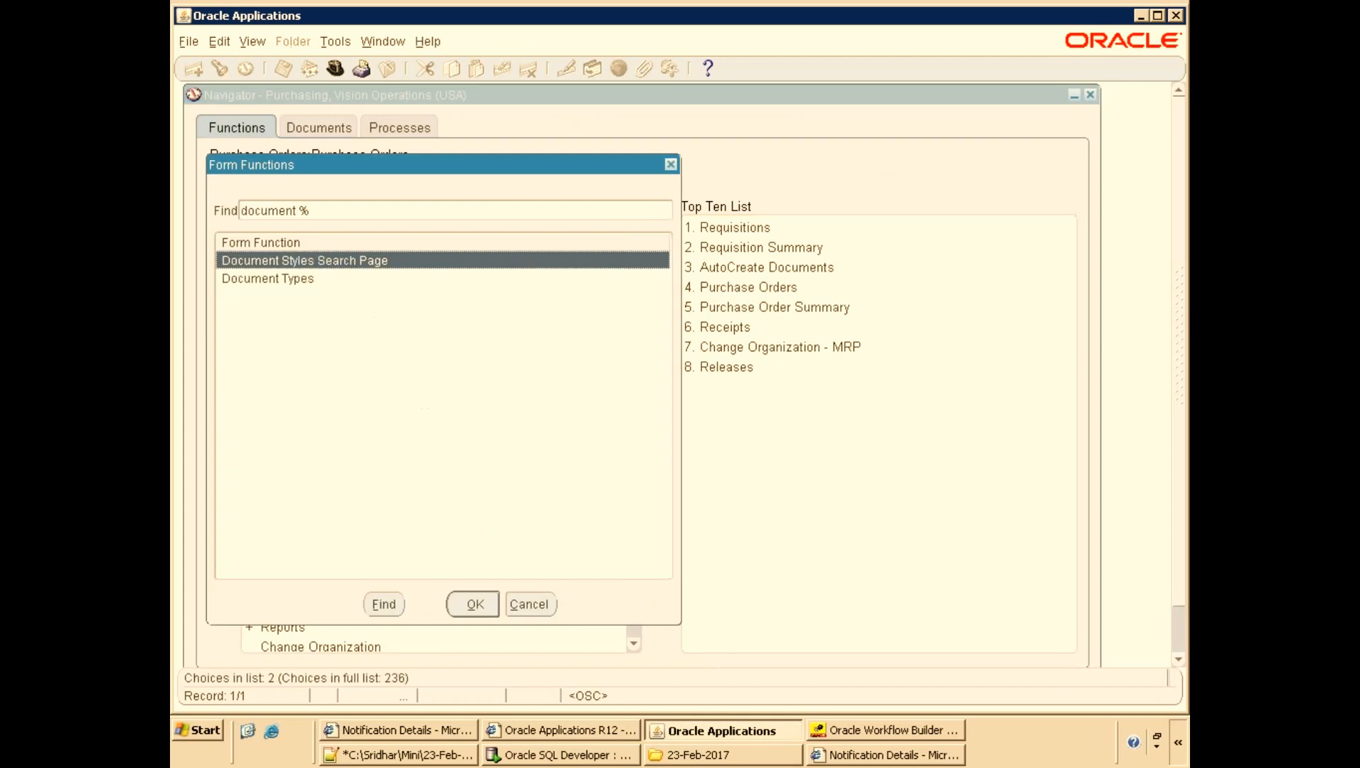
key(Down)
key(Return)
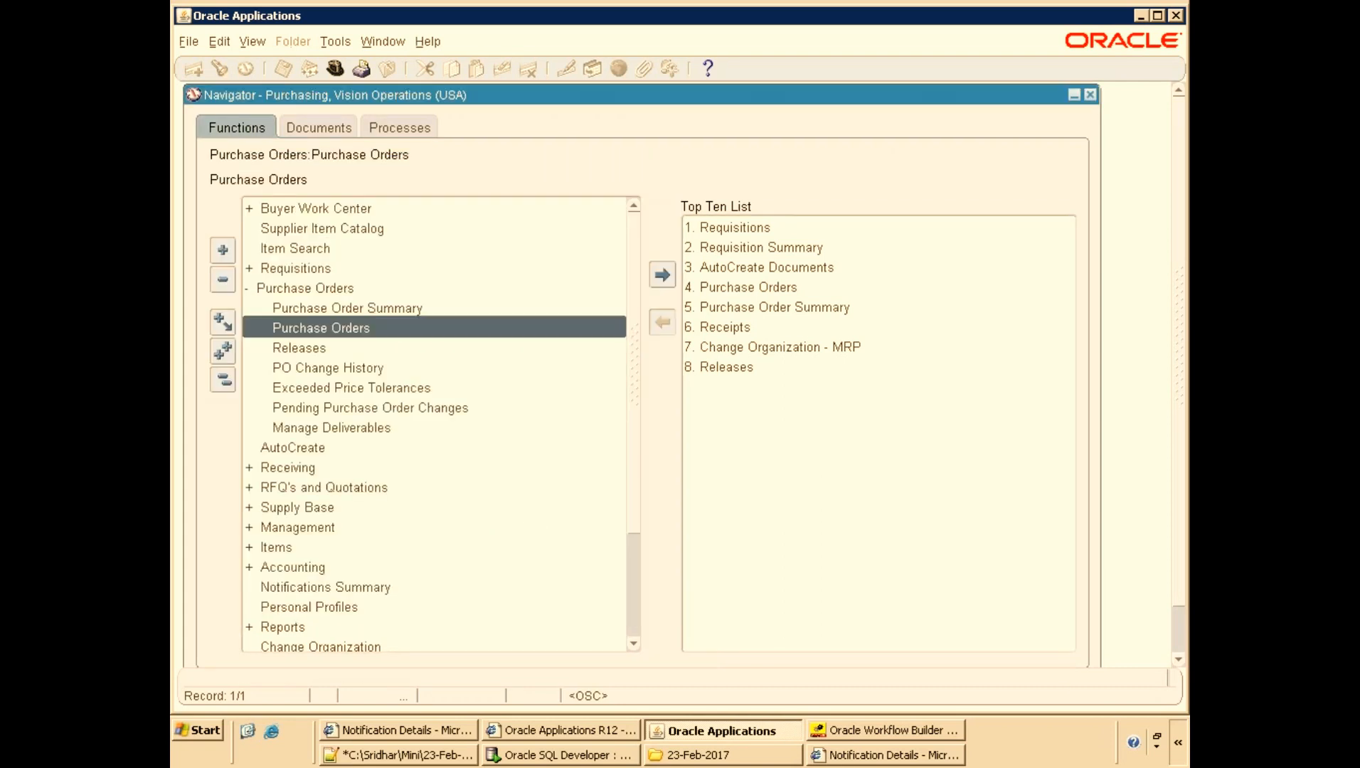
Open the Purchase Order Standard document type to review its approval workflow settings, then cancel.
click(838, 755)
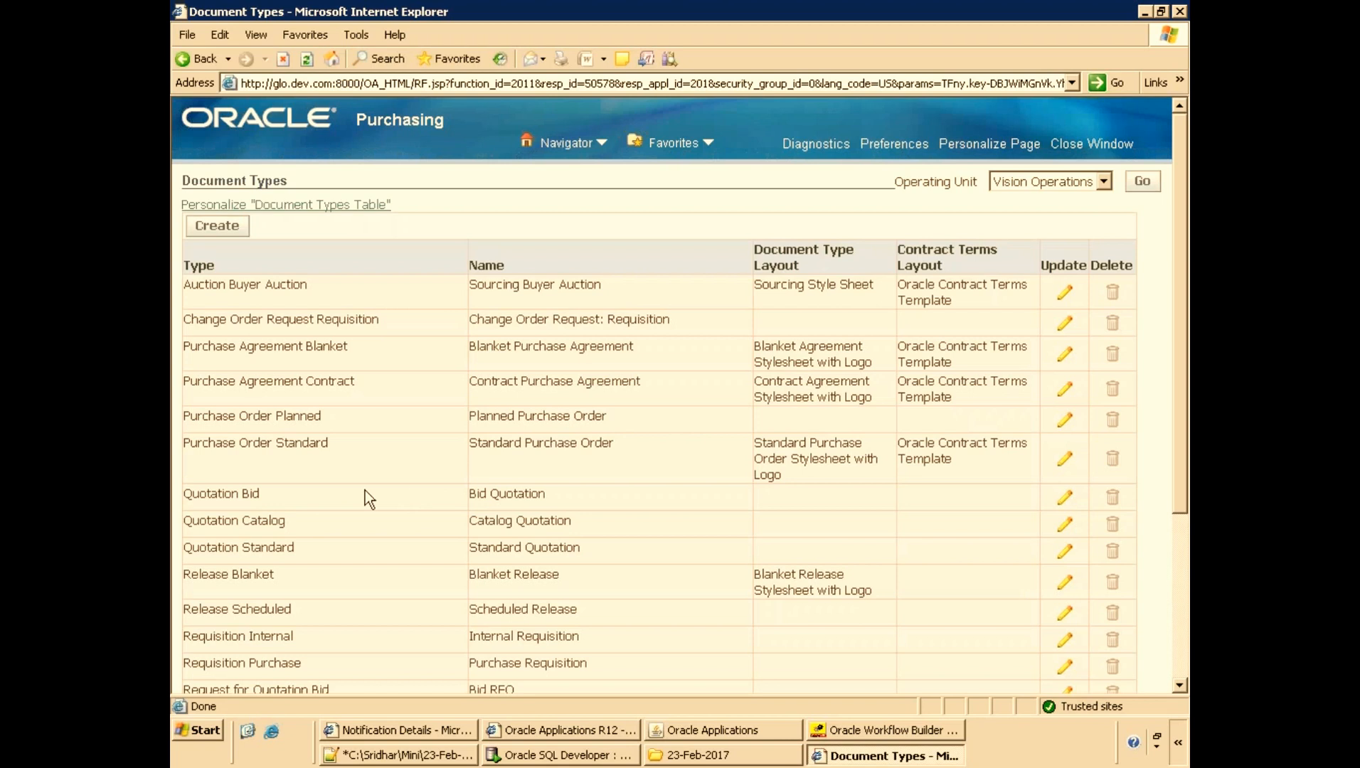
drag(184, 448, 333, 448)
click(370, 446)
drag(209, 449, 349, 462)
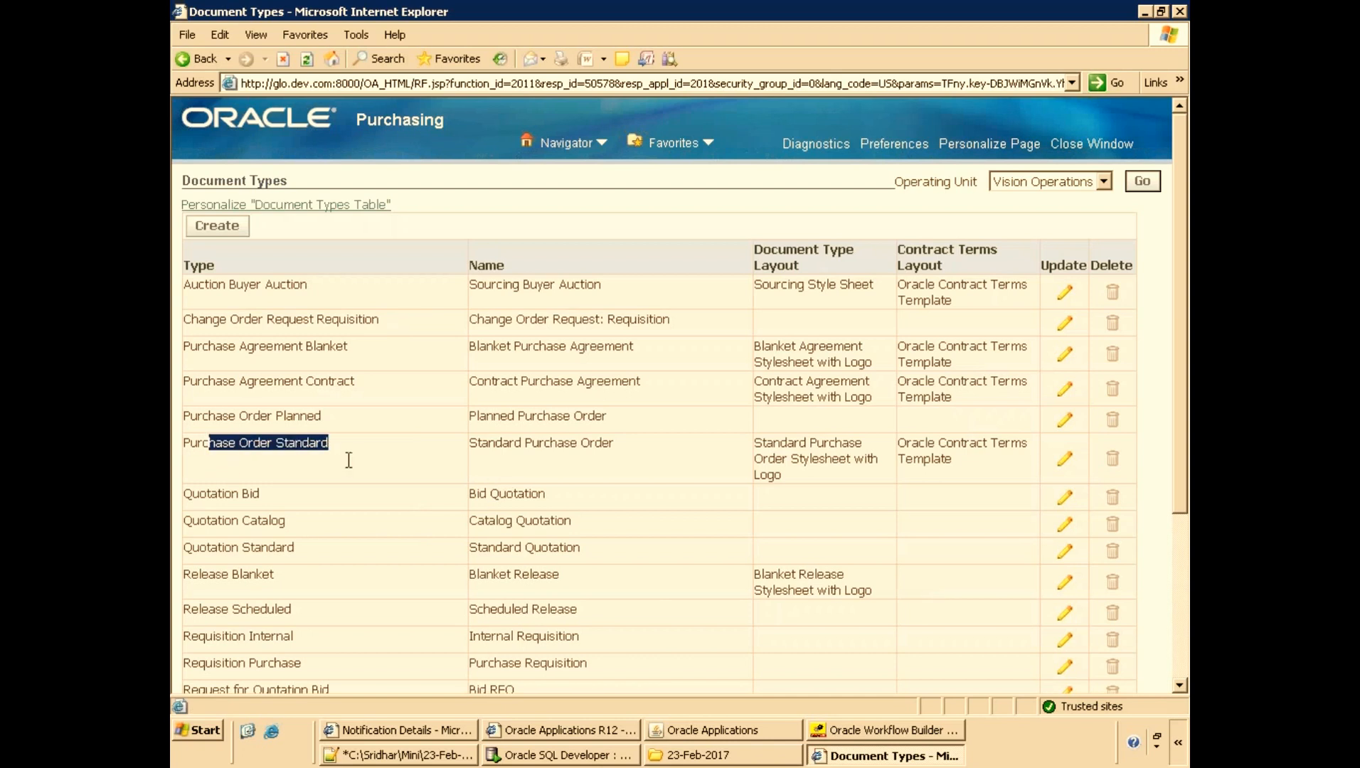
click(1066, 462)
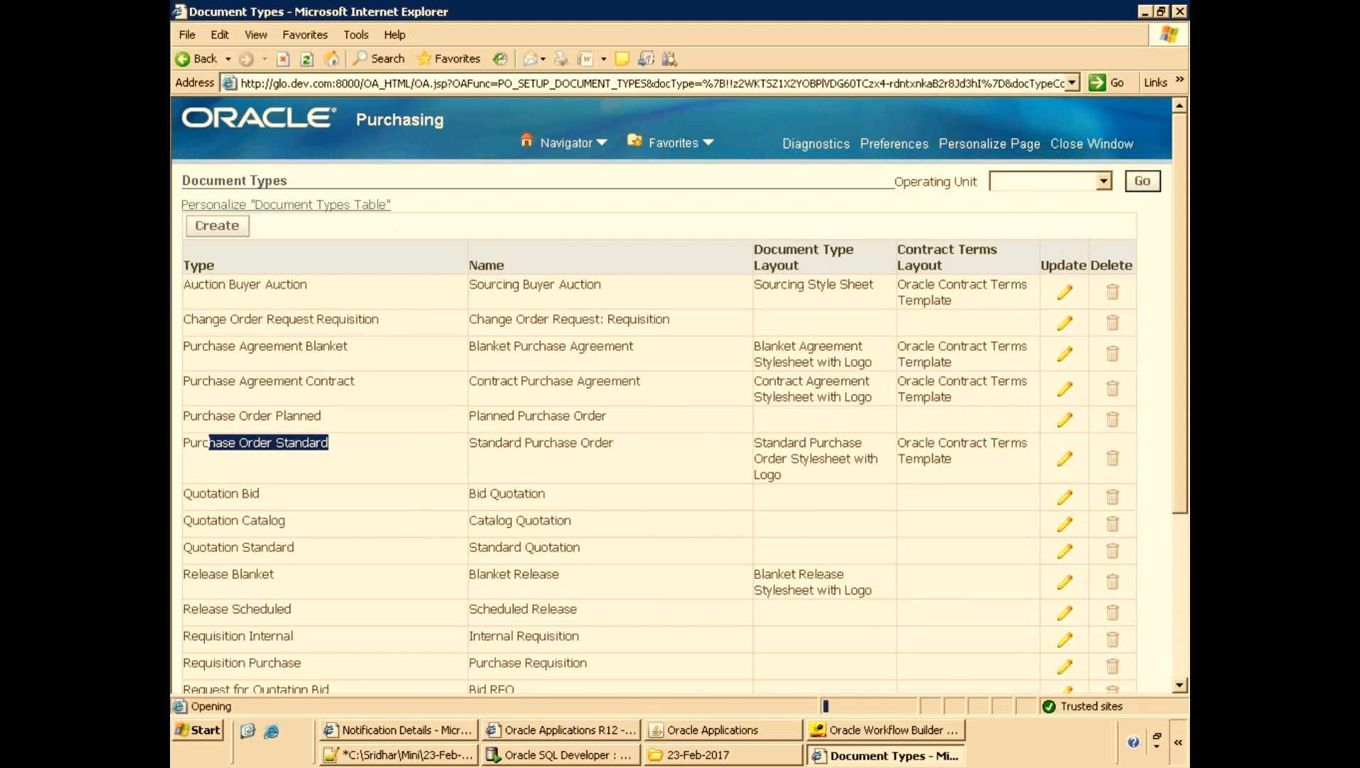
drag(248, 453, 328, 451)
click(240, 477)
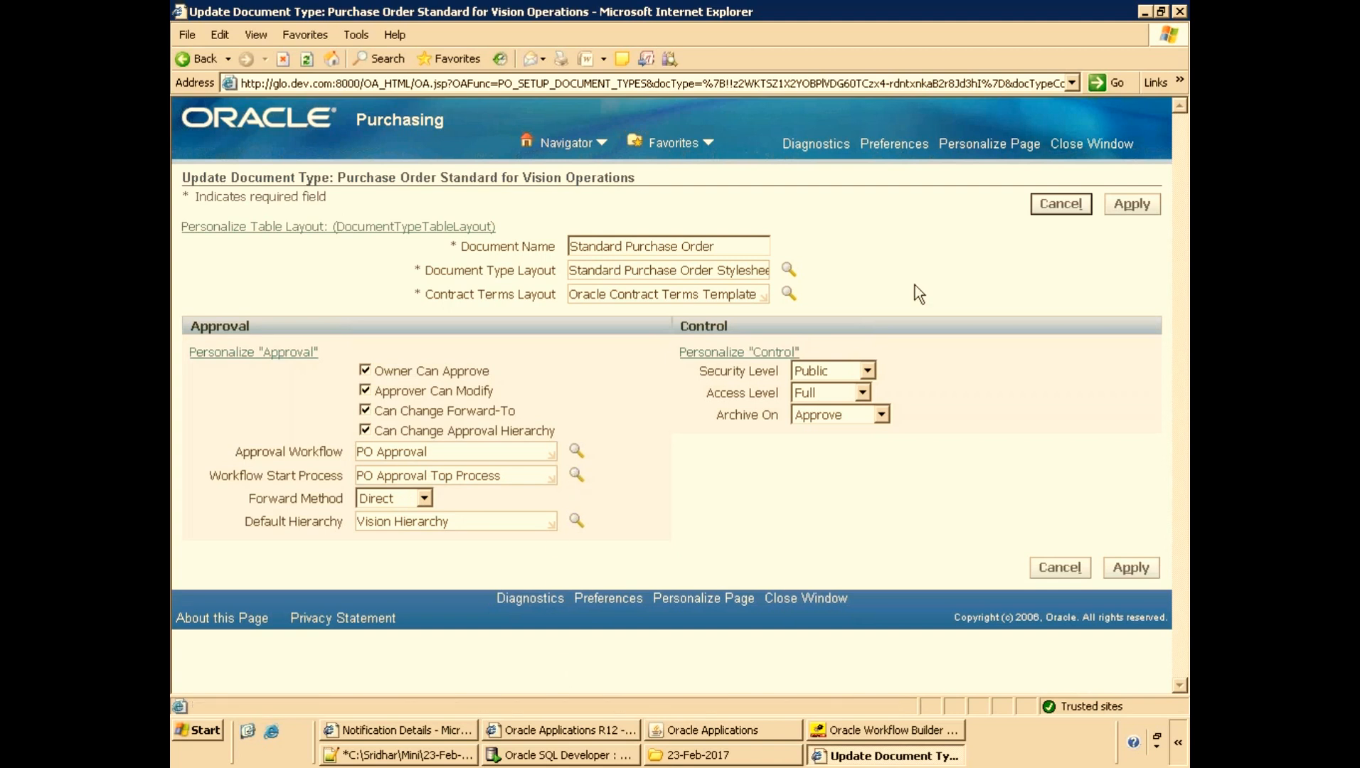
click(1061, 204)
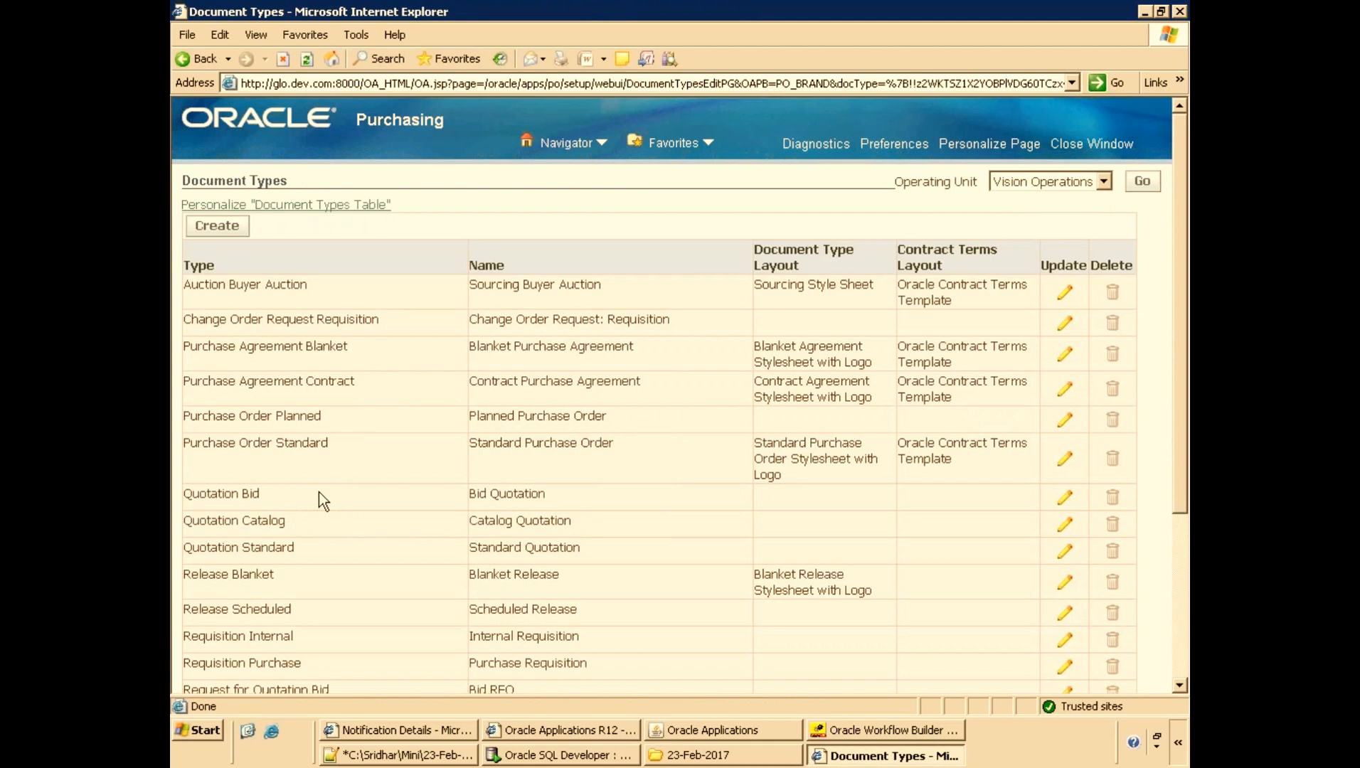
Open the Sourcing RFQ and Auction Buyer Auction document types for viewing, cancelling each.
scroll(377, 484, down, 5)
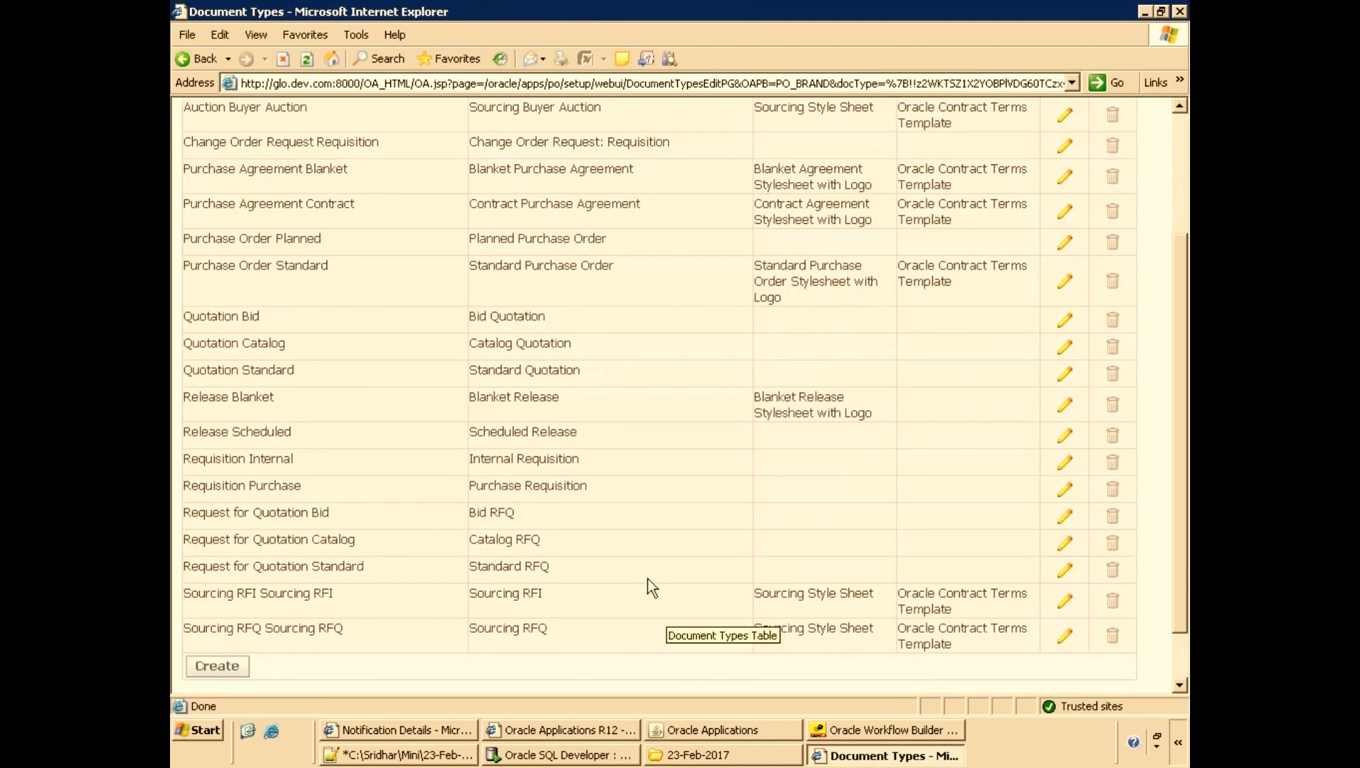
scroll(608, 406, up, 3)
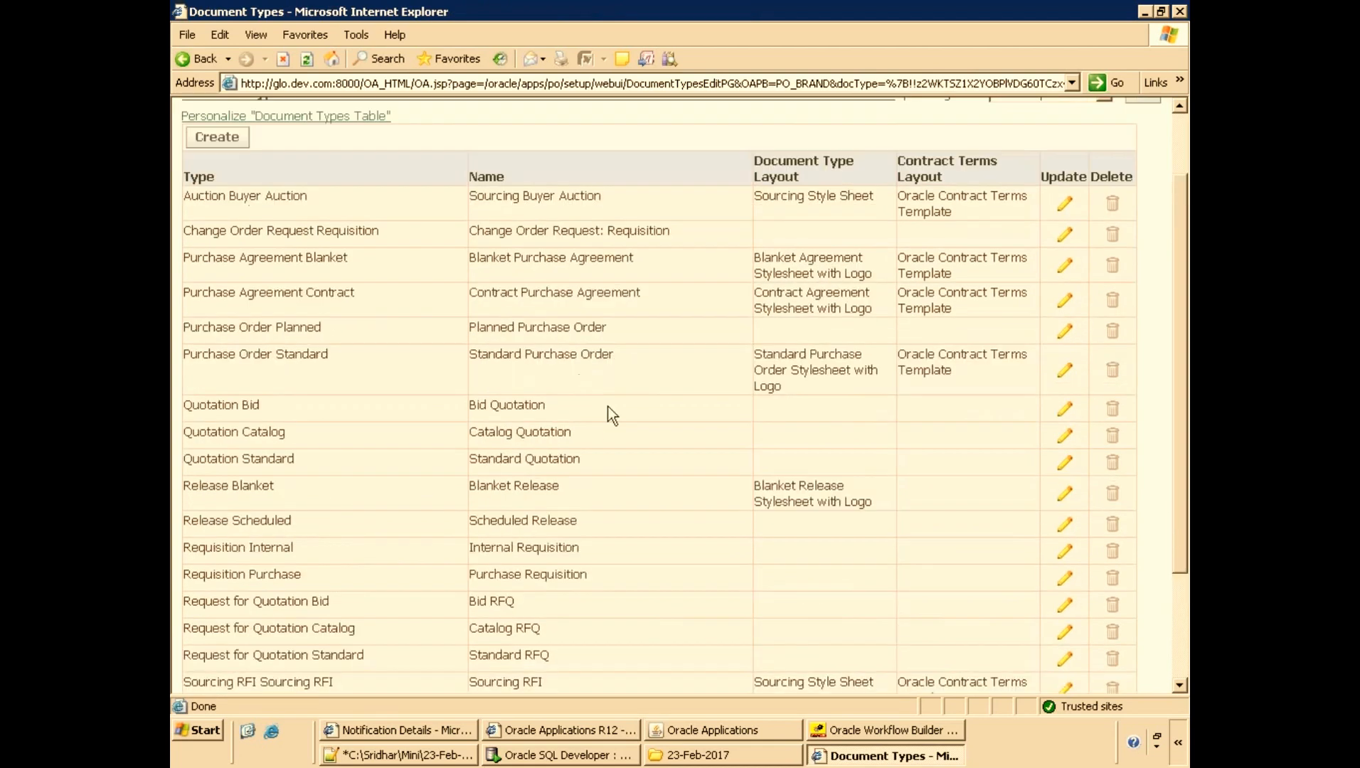
scroll(631, 407, down, 5)
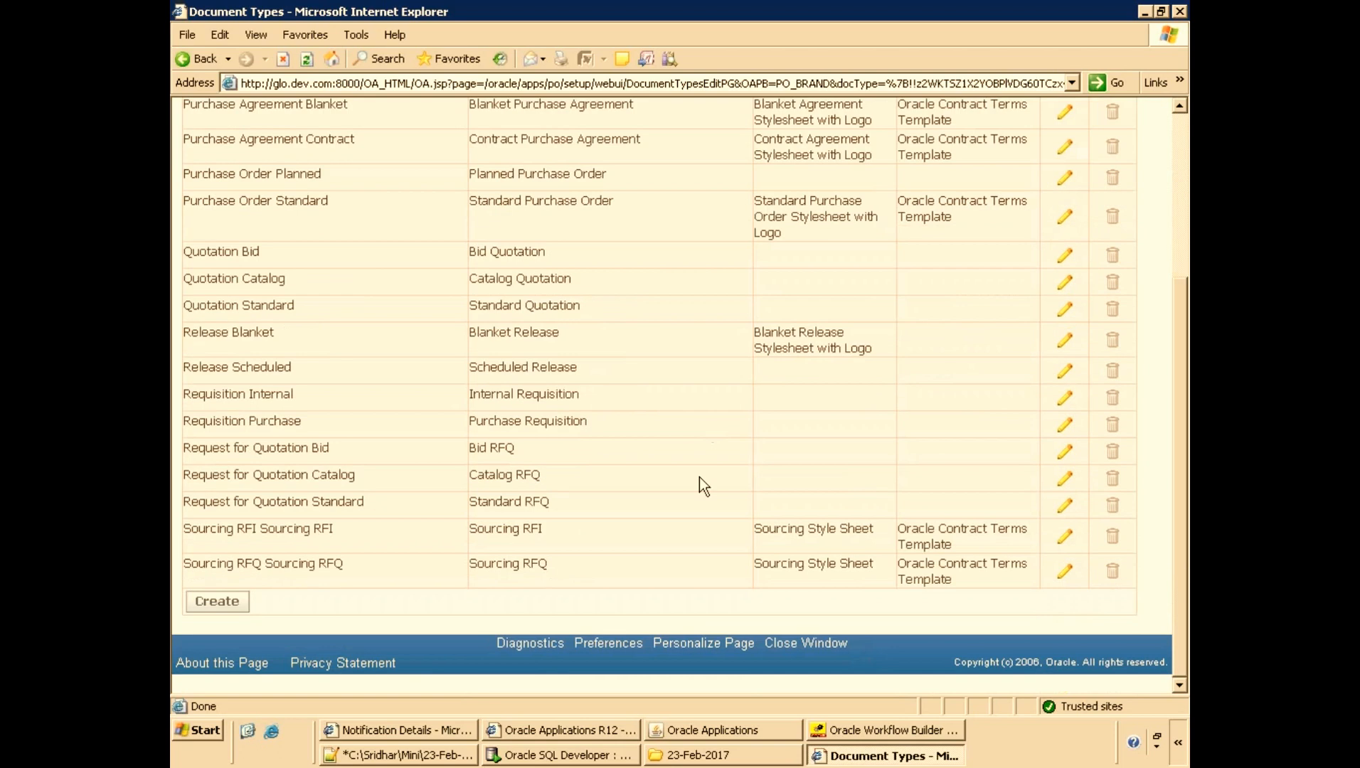
click(1063, 577)
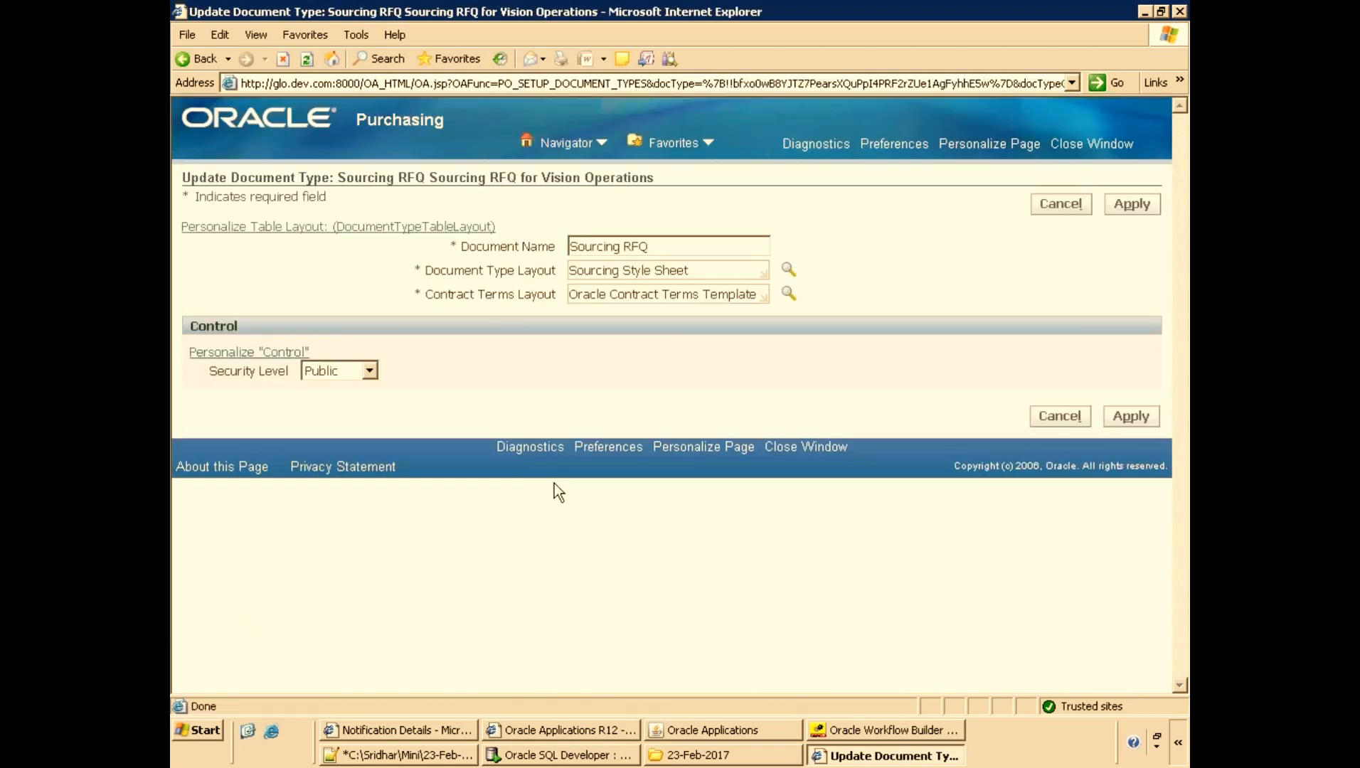
click(1058, 418)
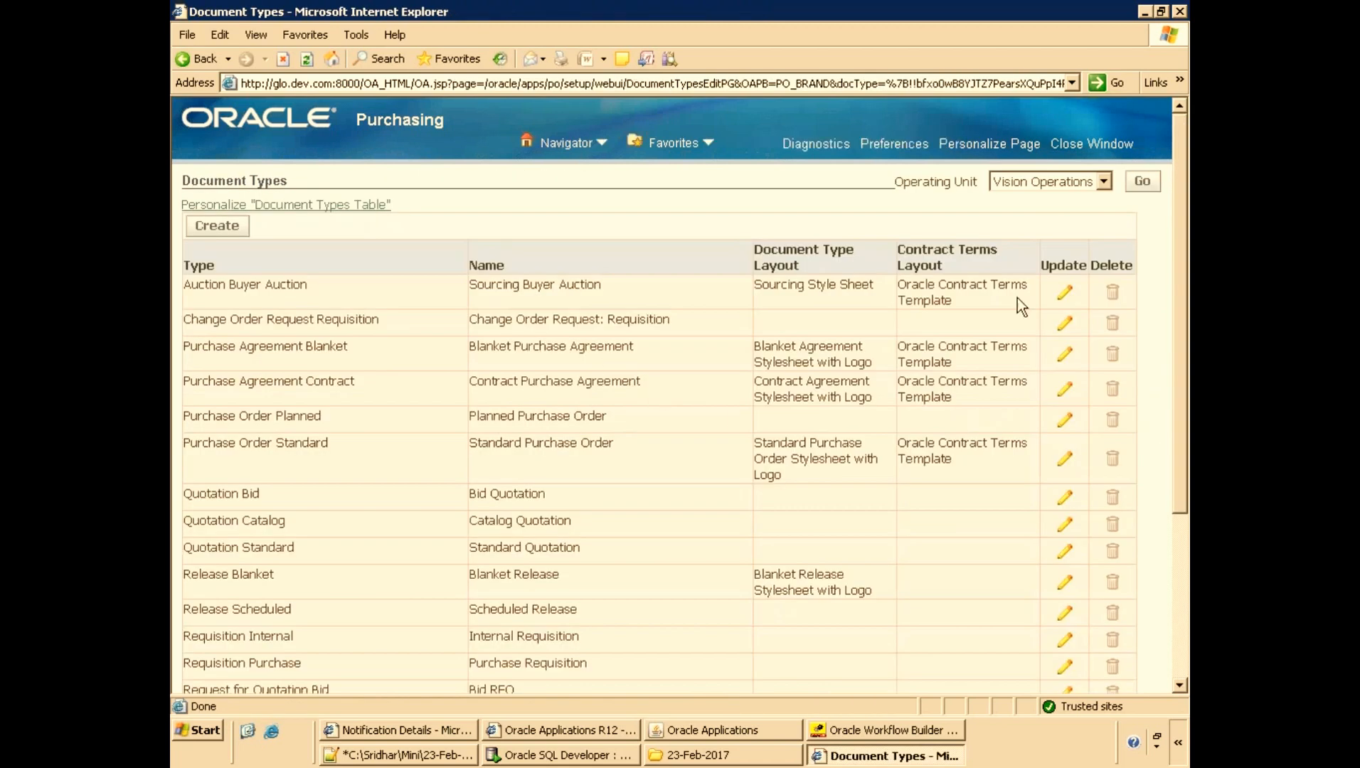
click(1065, 292)
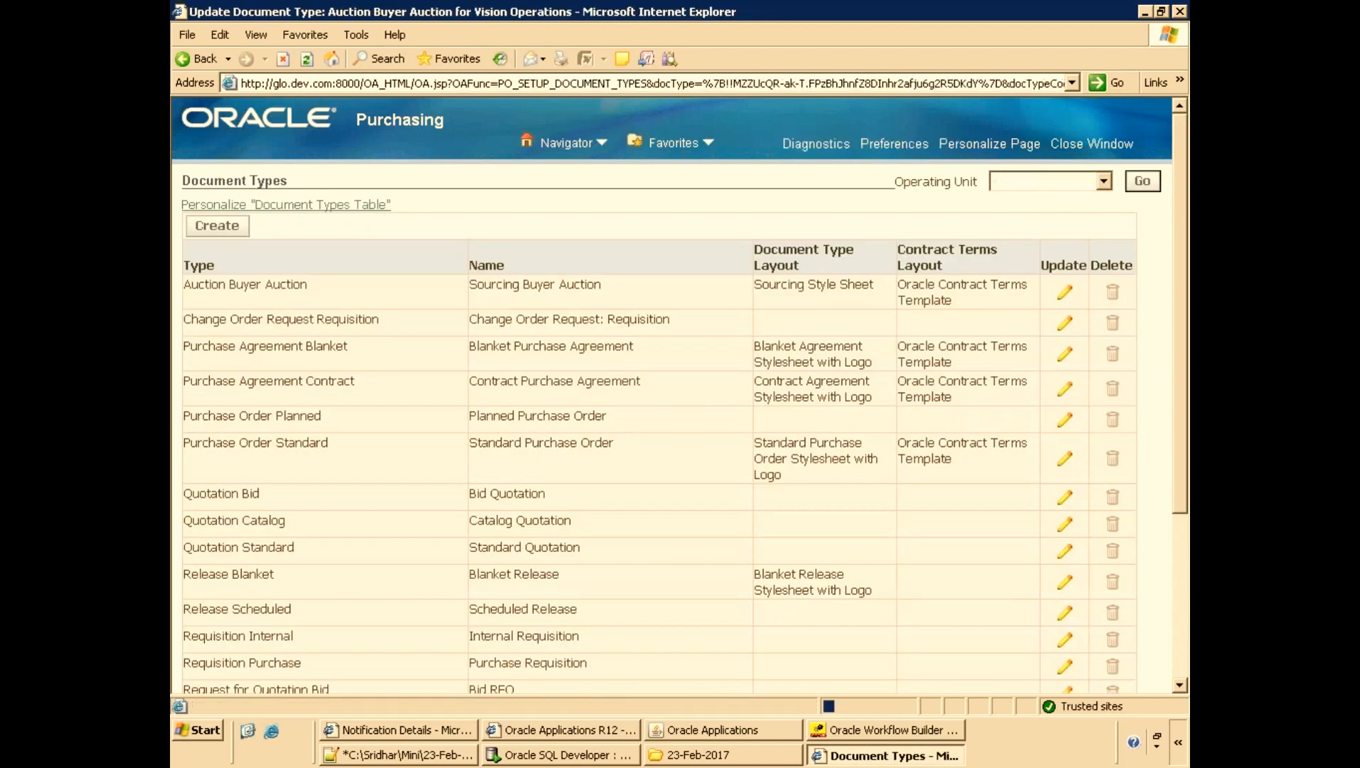
click(1054, 423)
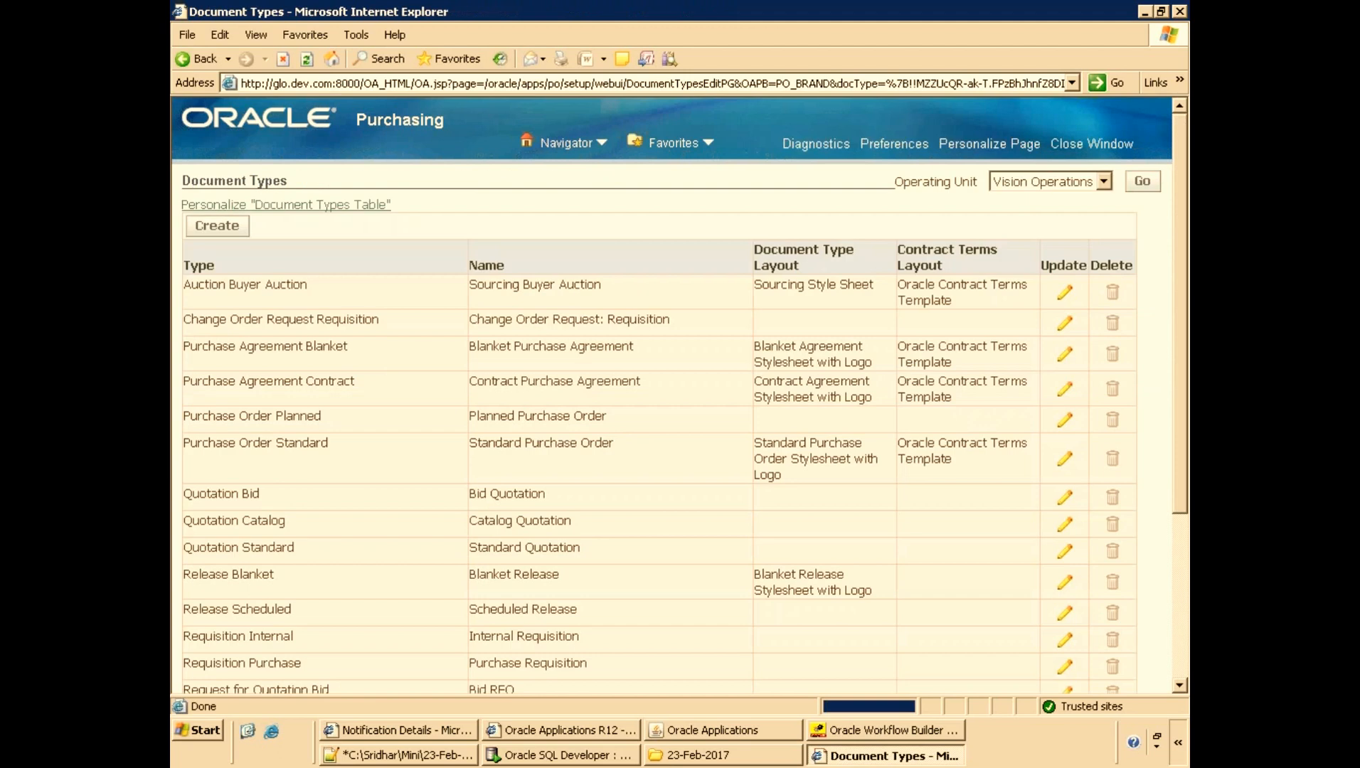
Open the Release Blanket and Requisition Purchase document types to review their approval workflow settings.
mouse_move(483, 584)
mouse_down()
mouse_move(547, 570)
mouse_move(1071, 594)
mouse_up()
click(1069, 589)
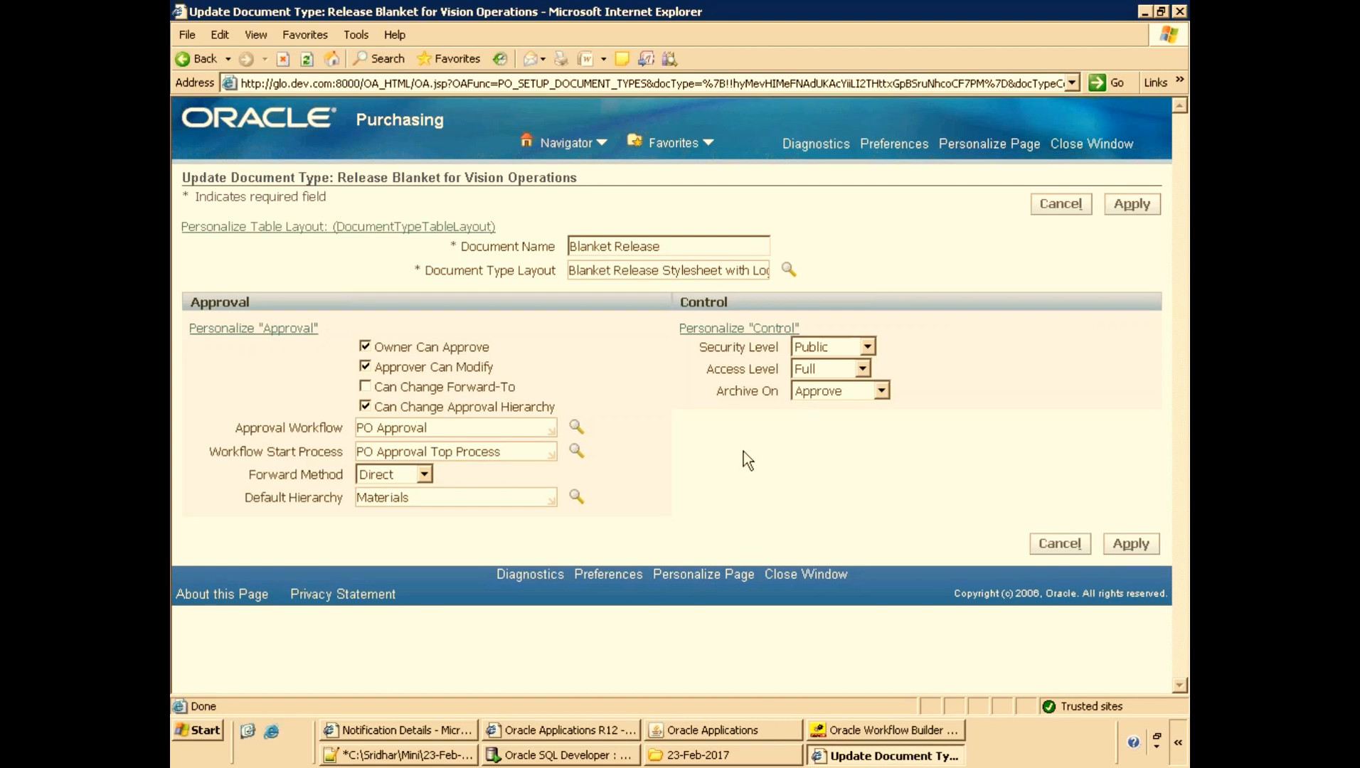
click(1054, 548)
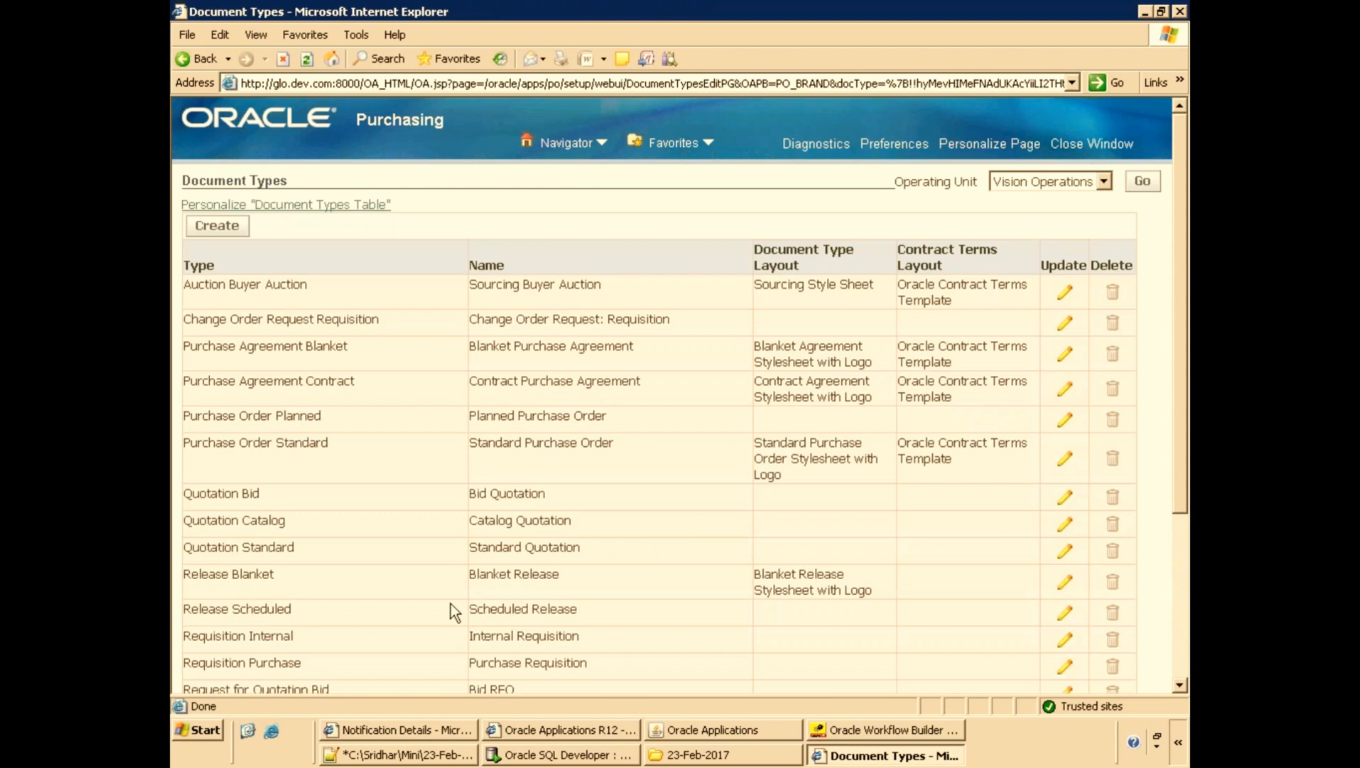
click(1062, 669)
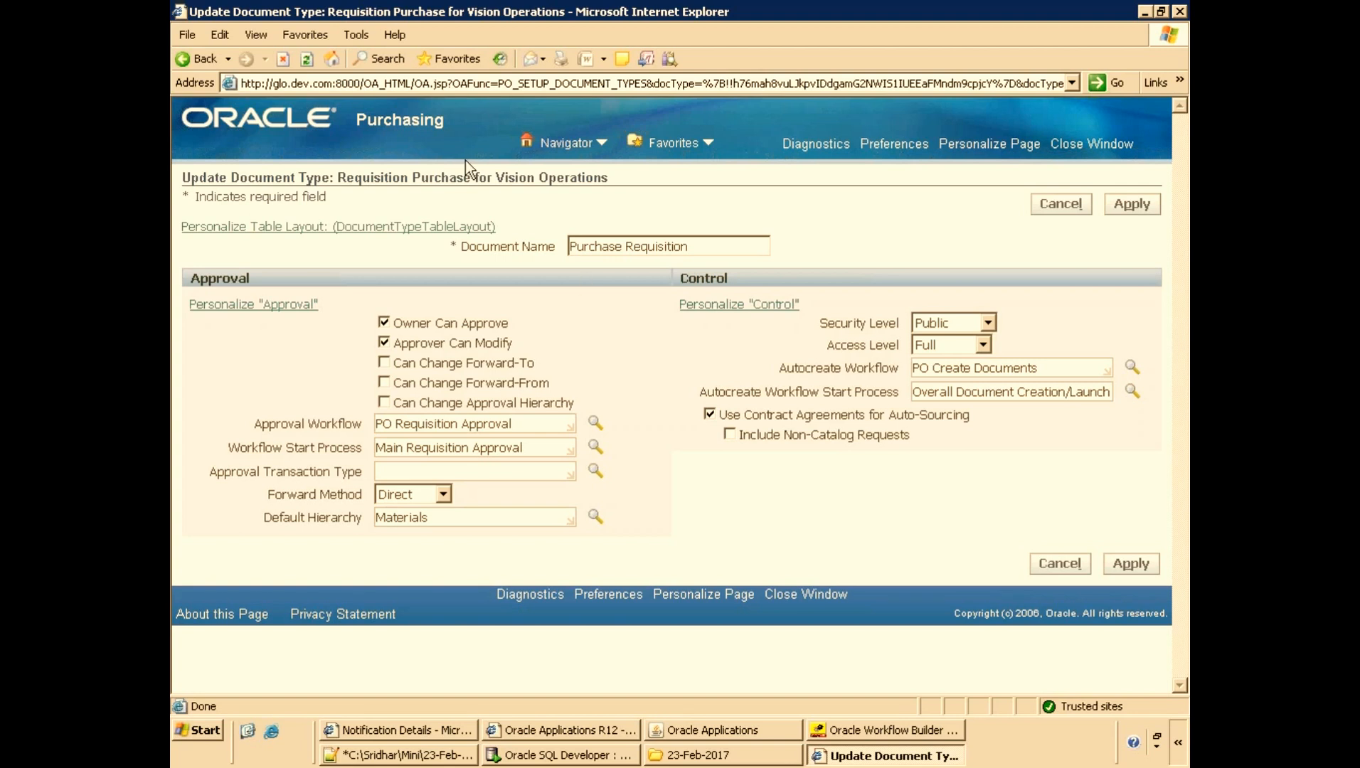
Switch to the notes file and save the PO workflow notes.
click(409, 755)
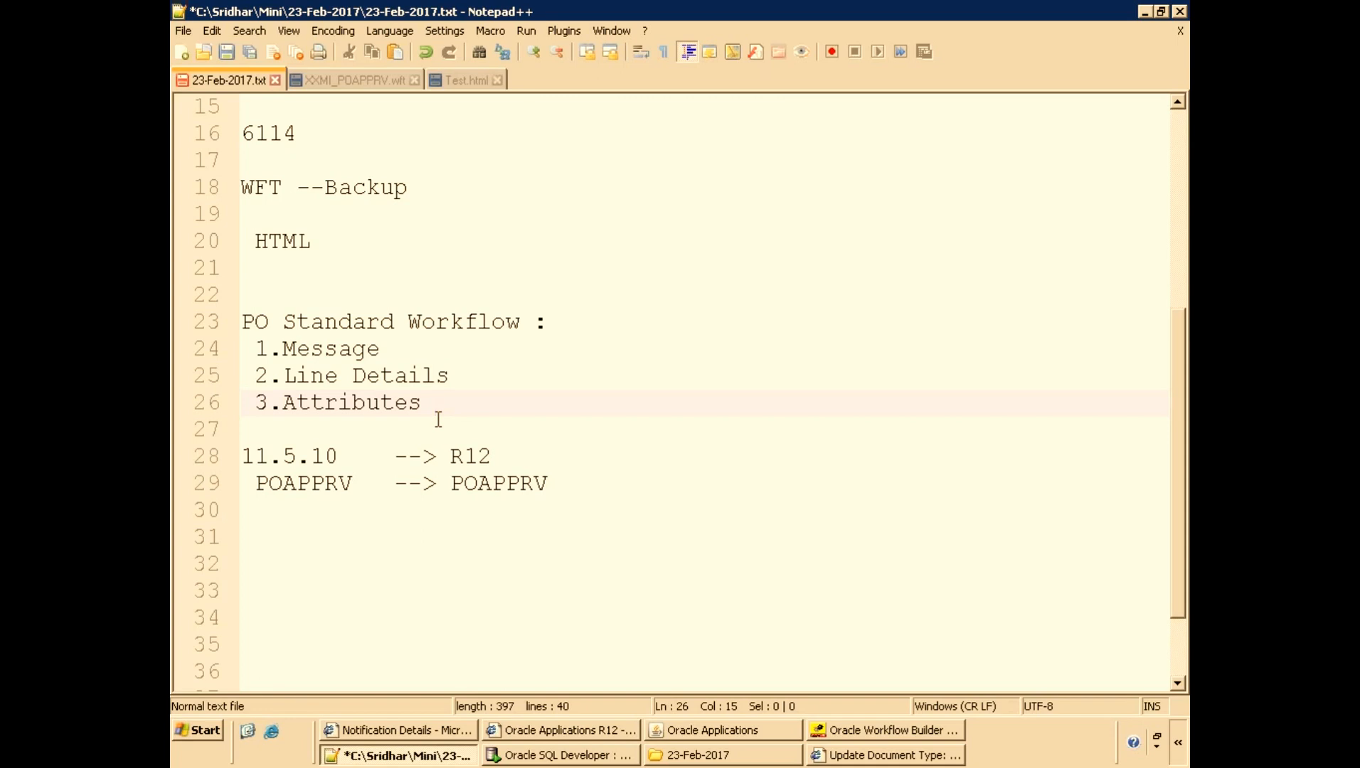
key(ctrl+s)
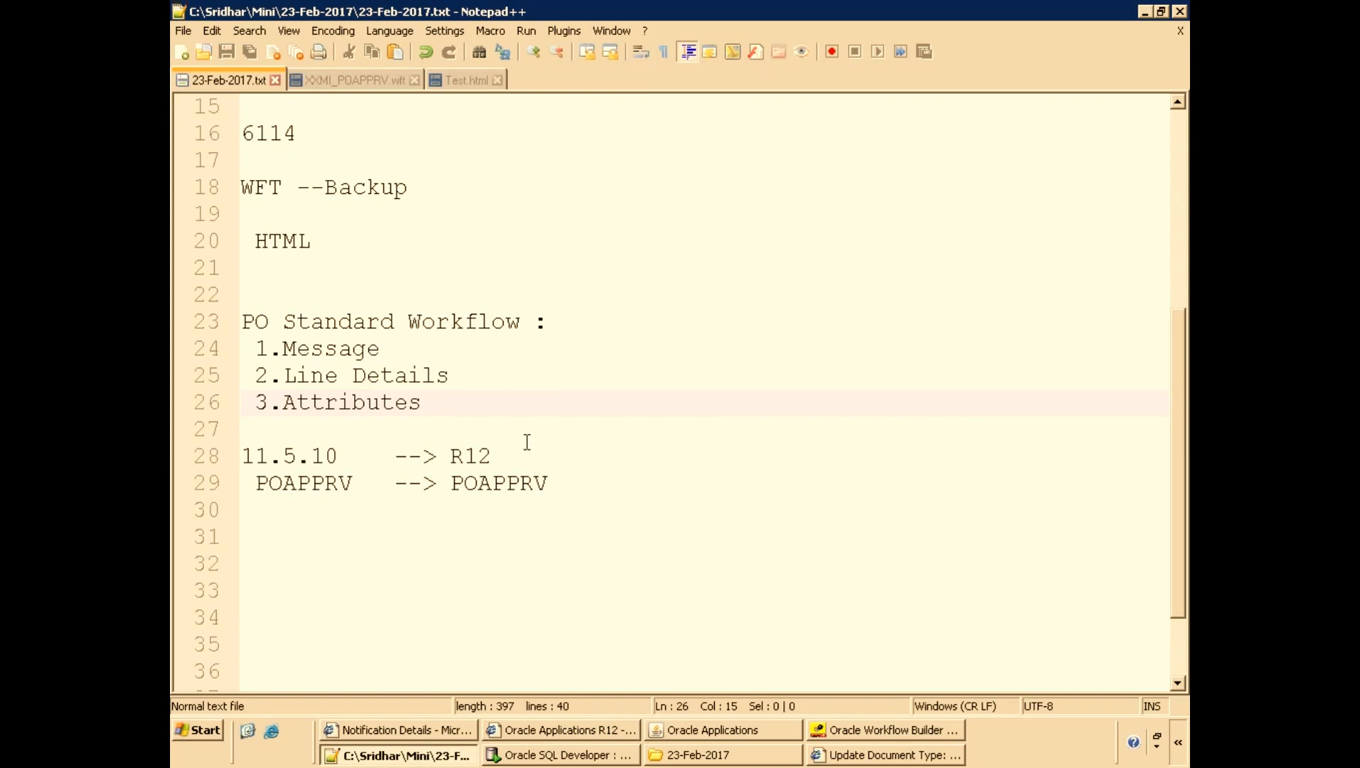
scroll(530, 441, down, 1)
scroll(625, 474, down, 1)
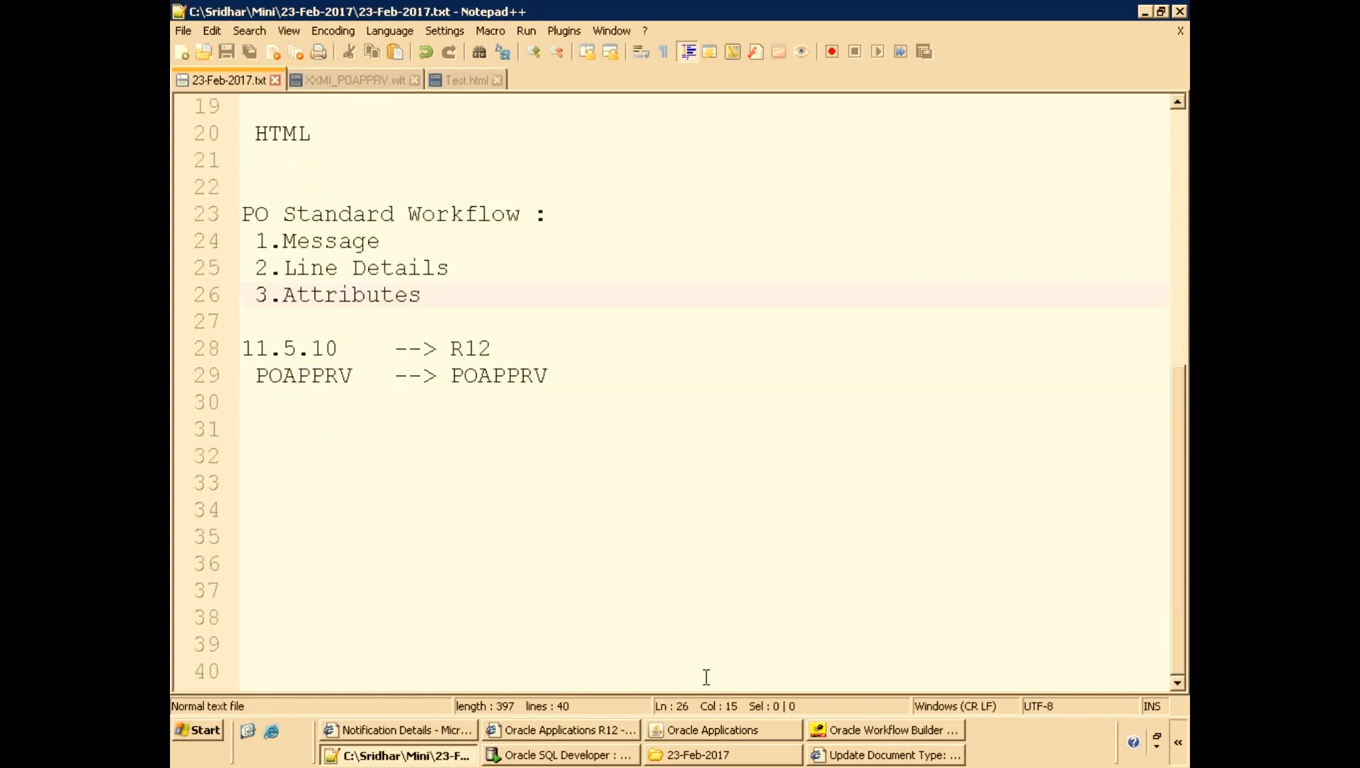
Return to the E-Business Suite home page from the notification details.
click(398, 730)
scroll(865, 402, up, 5)
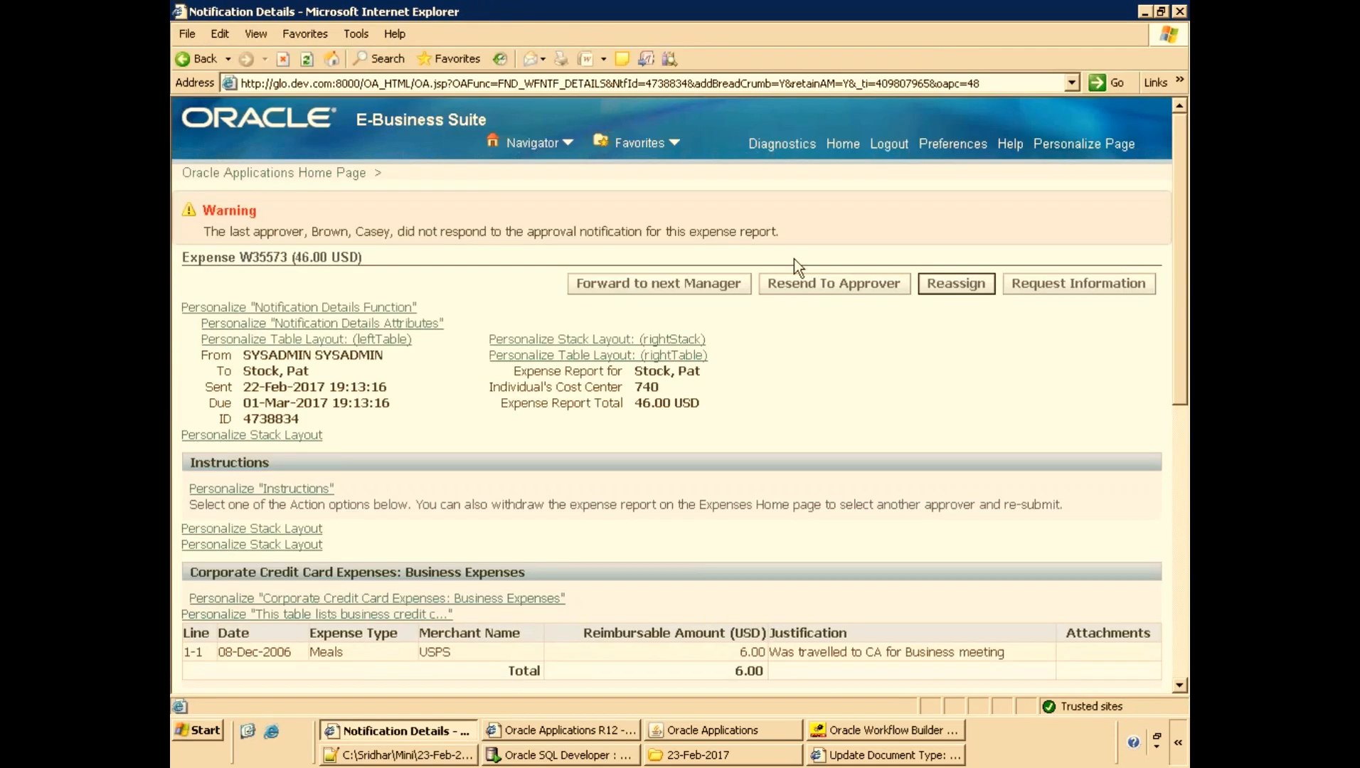
click(844, 143)
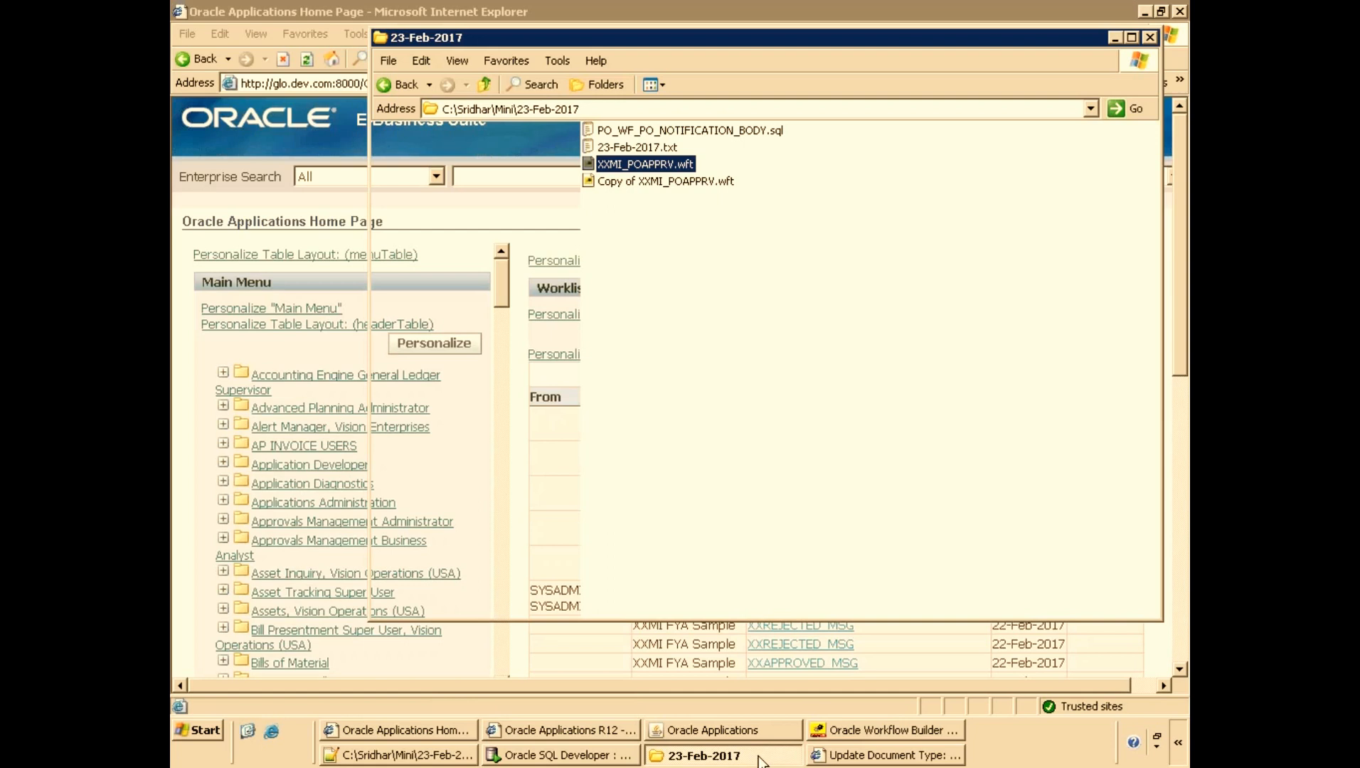
click(722, 755)
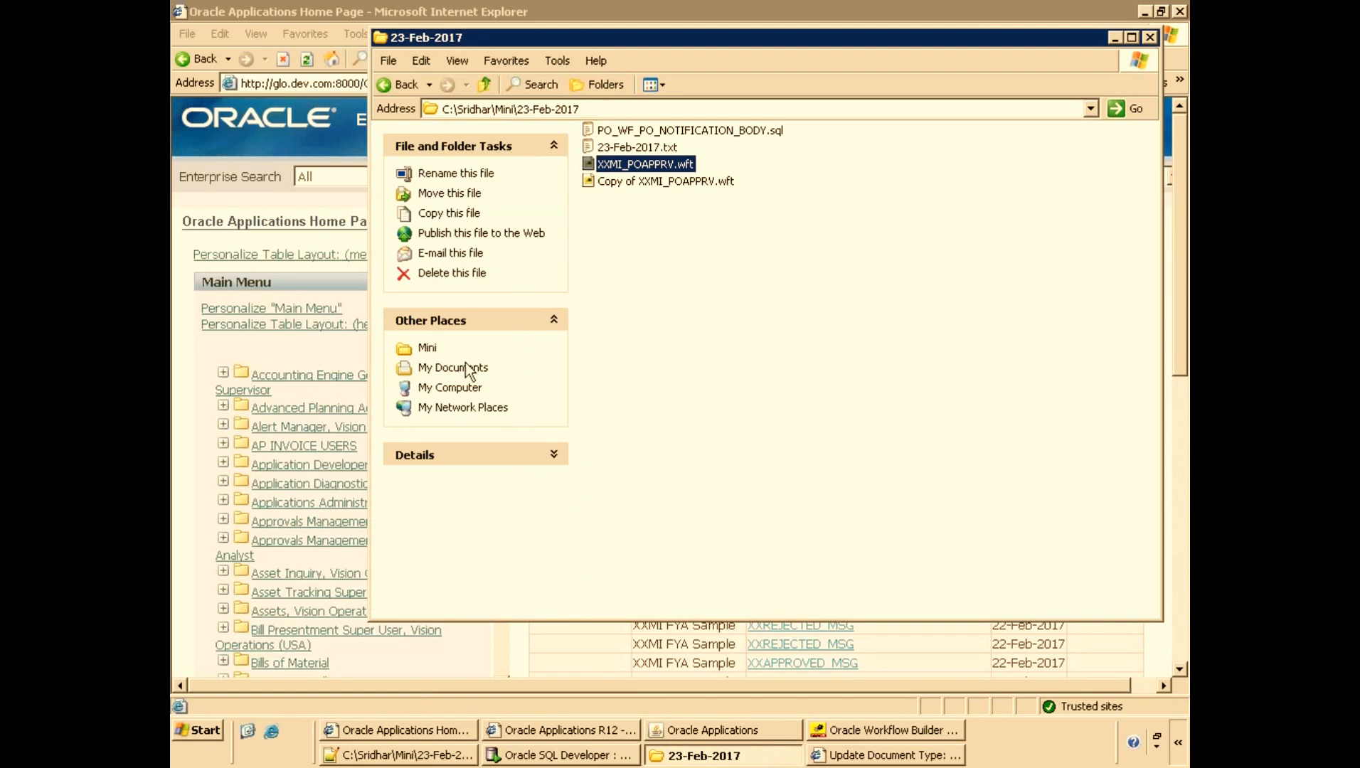
click(260, 204)
Scroll the worklist and open the XXOAFRNMSG - Person ID - 10 notification.
scroll(893, 544, down, 10)
click(1100, 527)
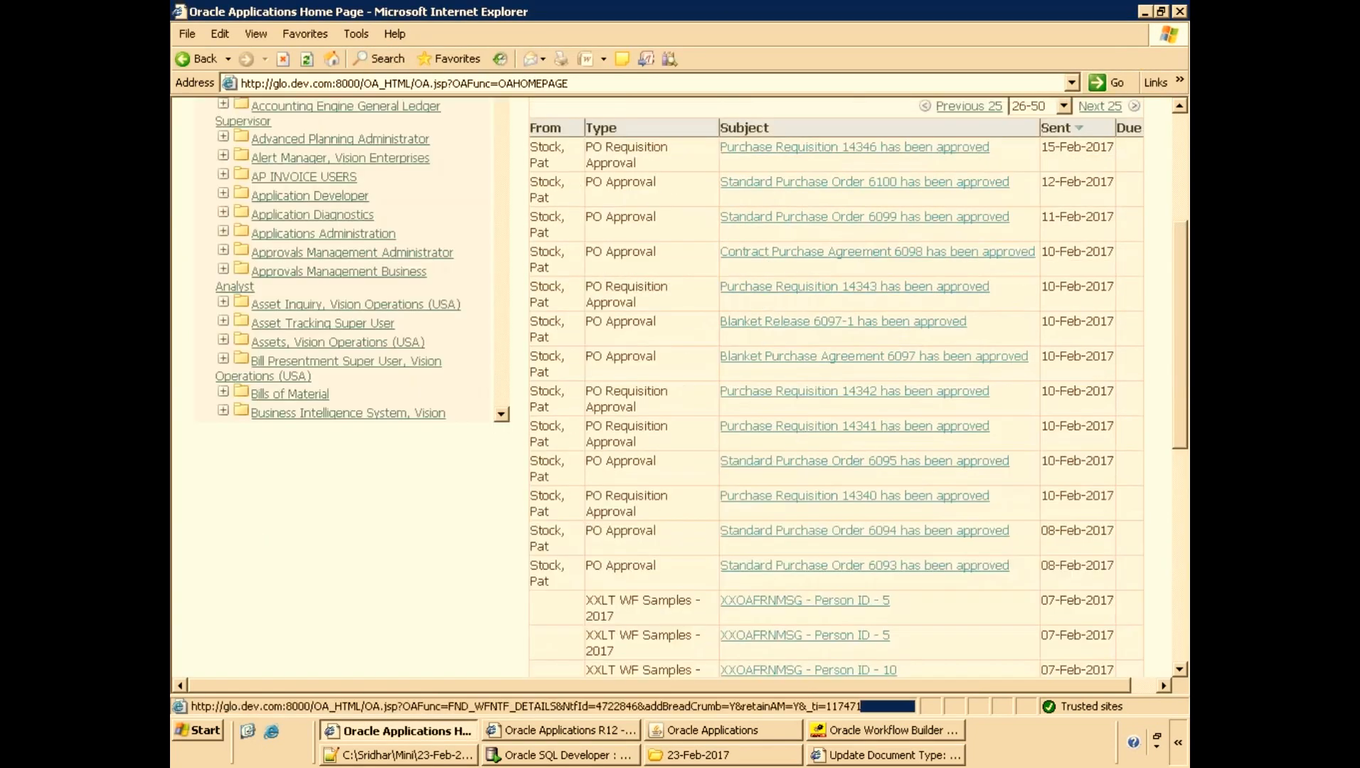
scroll(995, 554, down, 2)
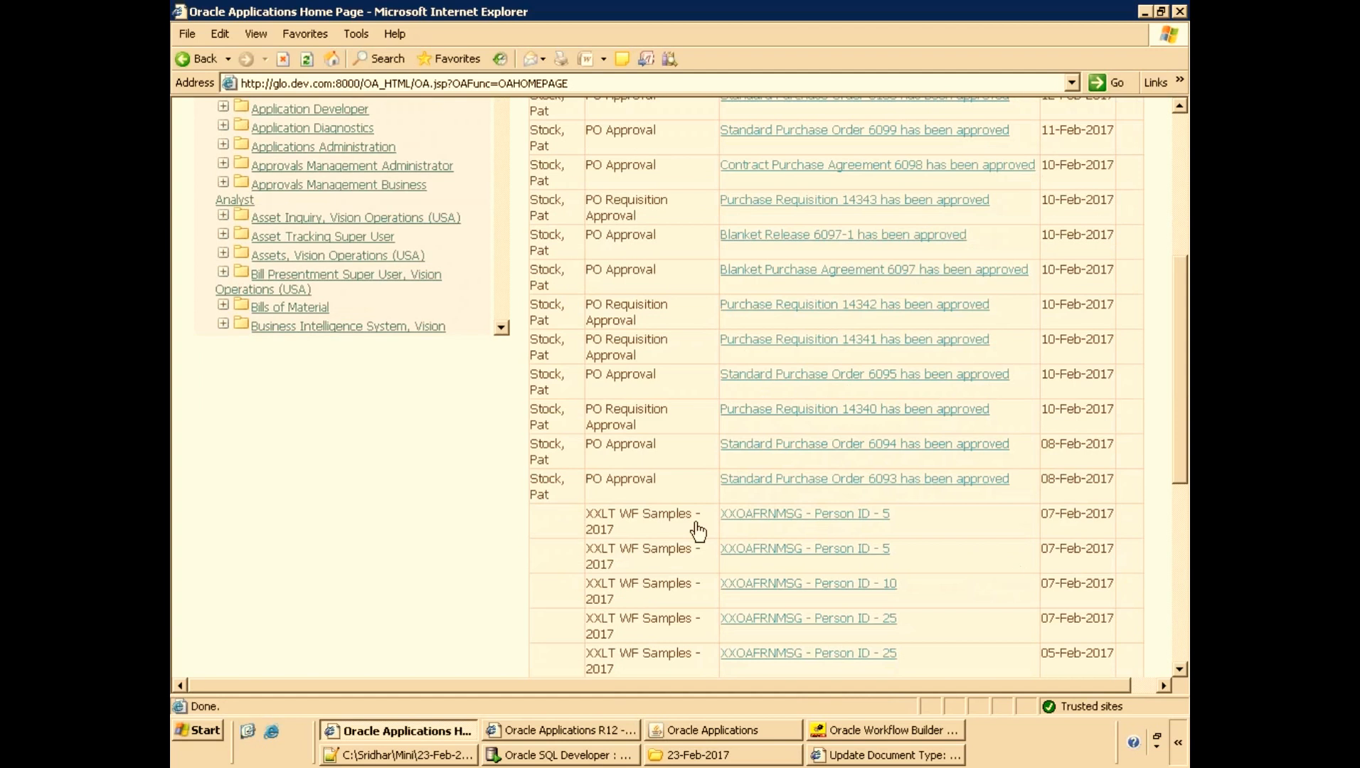
scroll(643, 471, down, 3)
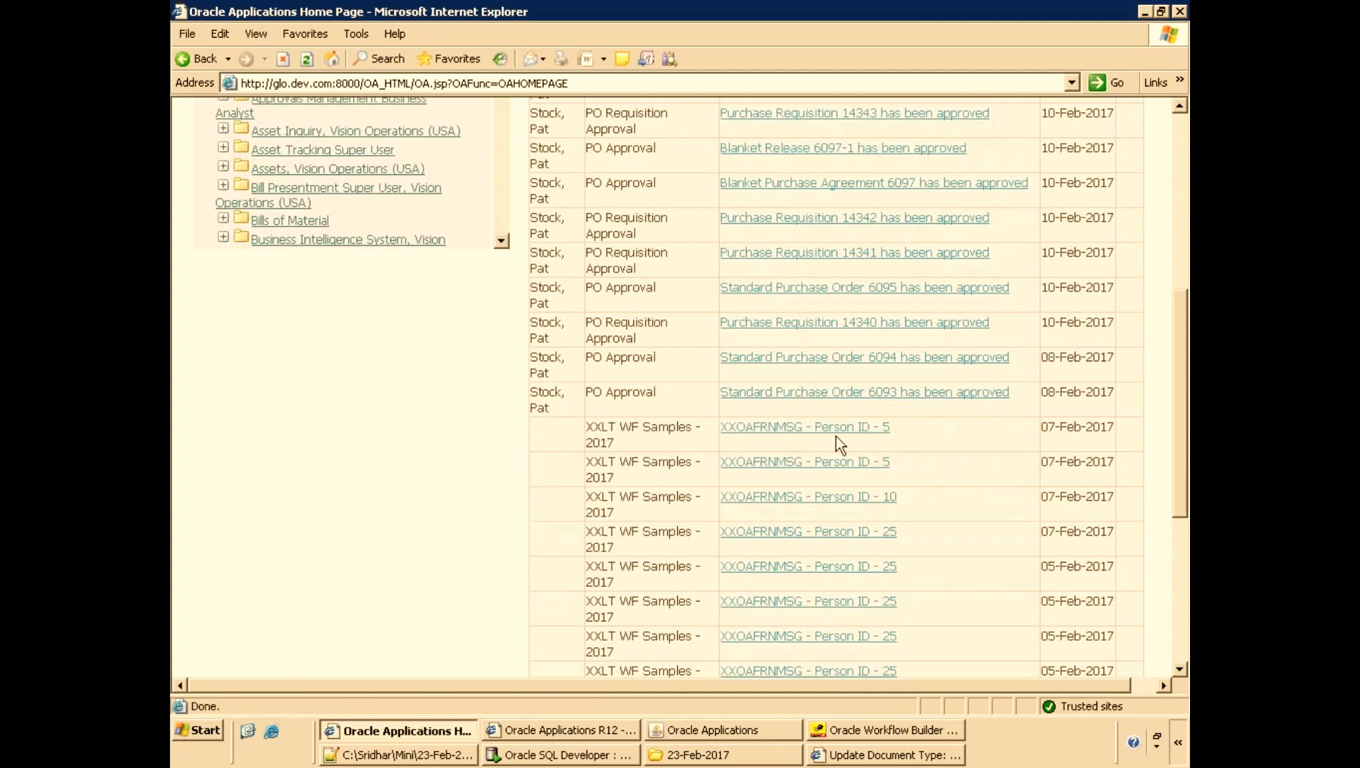
scroll(885, 437, down, 2)
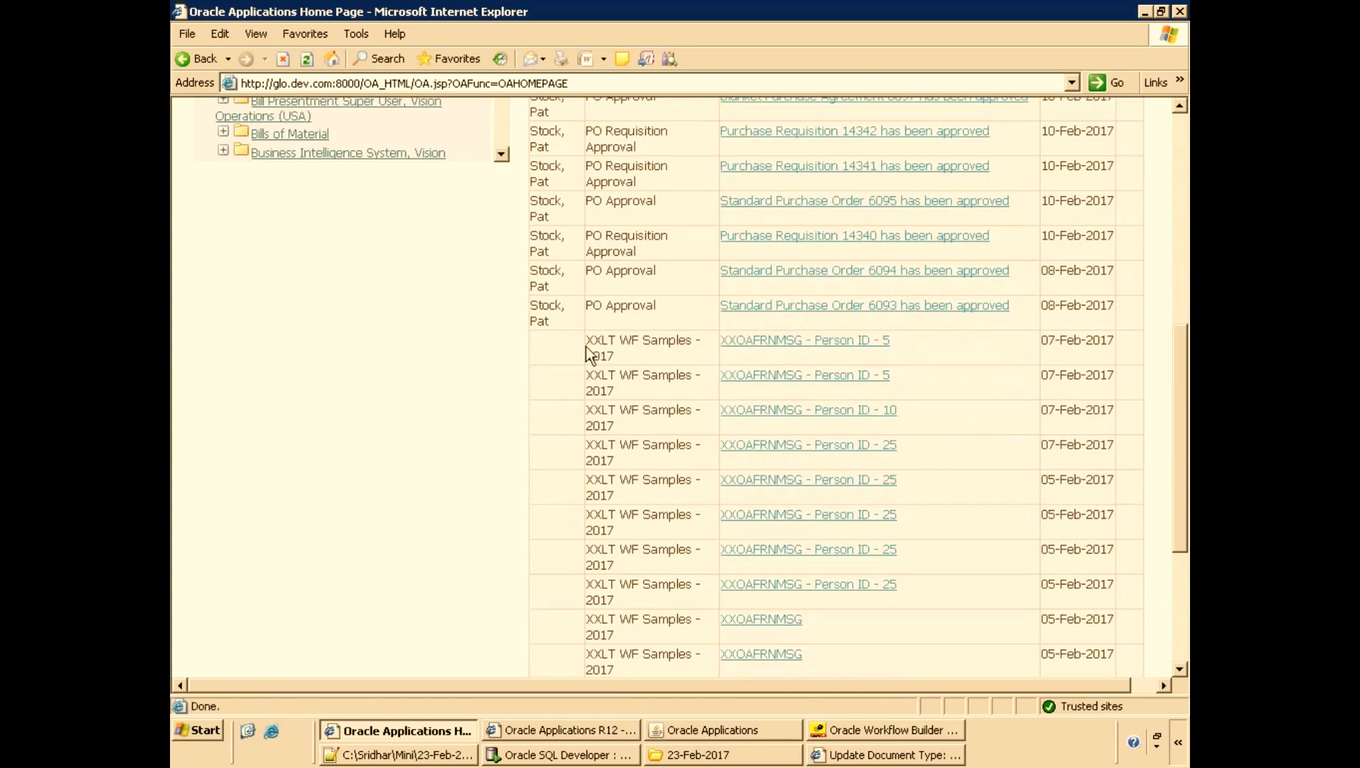
click(621, 349)
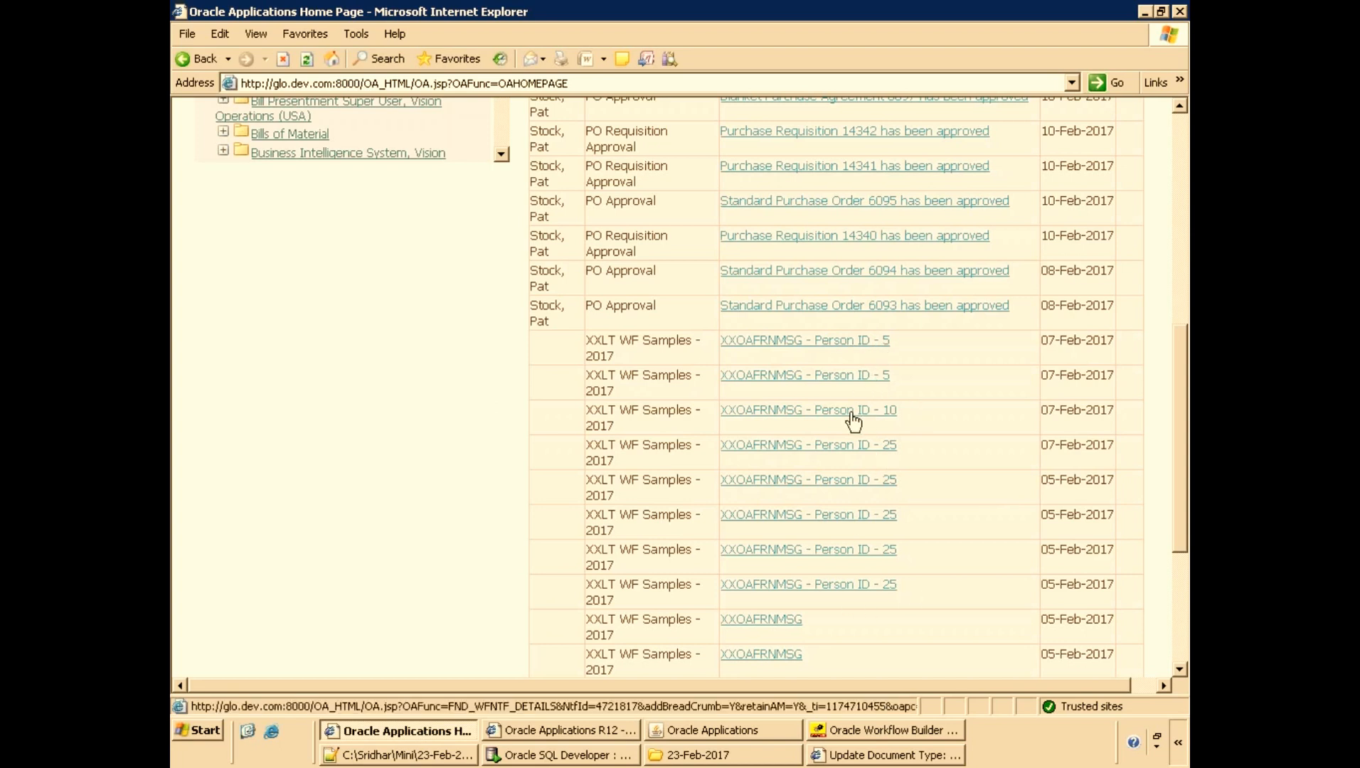
click(815, 425)
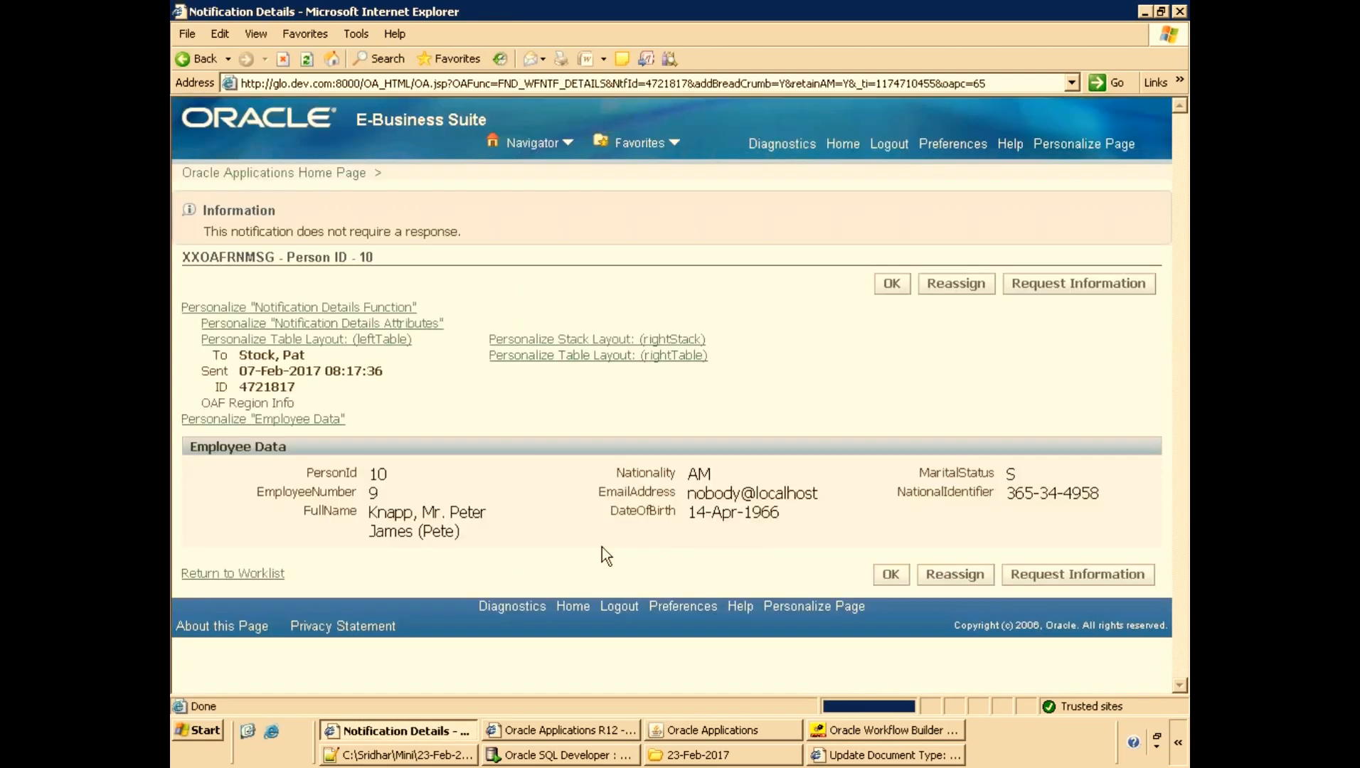
Copy the notification's ID 4721817 from the notification details.
double_click(379, 476)
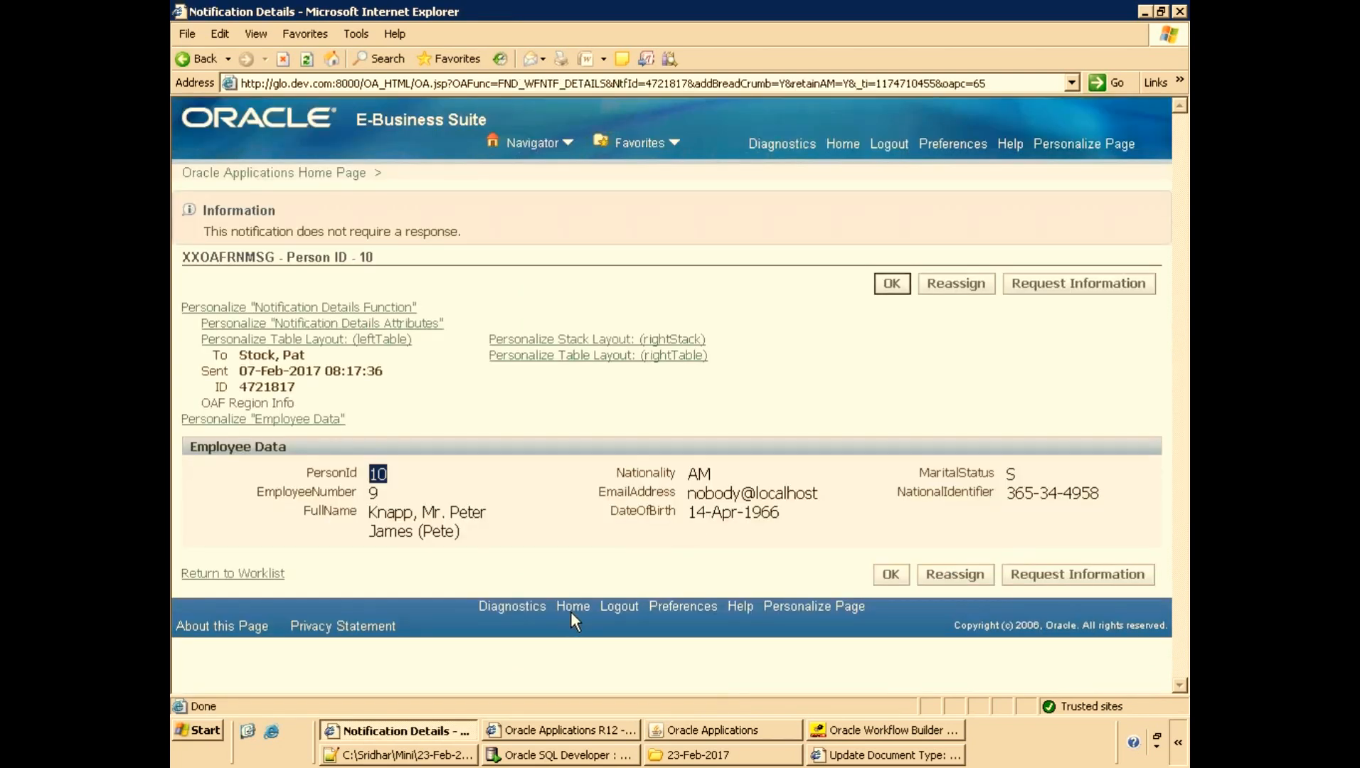
click(294, 475)
drag(293, 475, 650, 513)
click(306, 470)
double_click(264, 386)
key(ctrl+c)
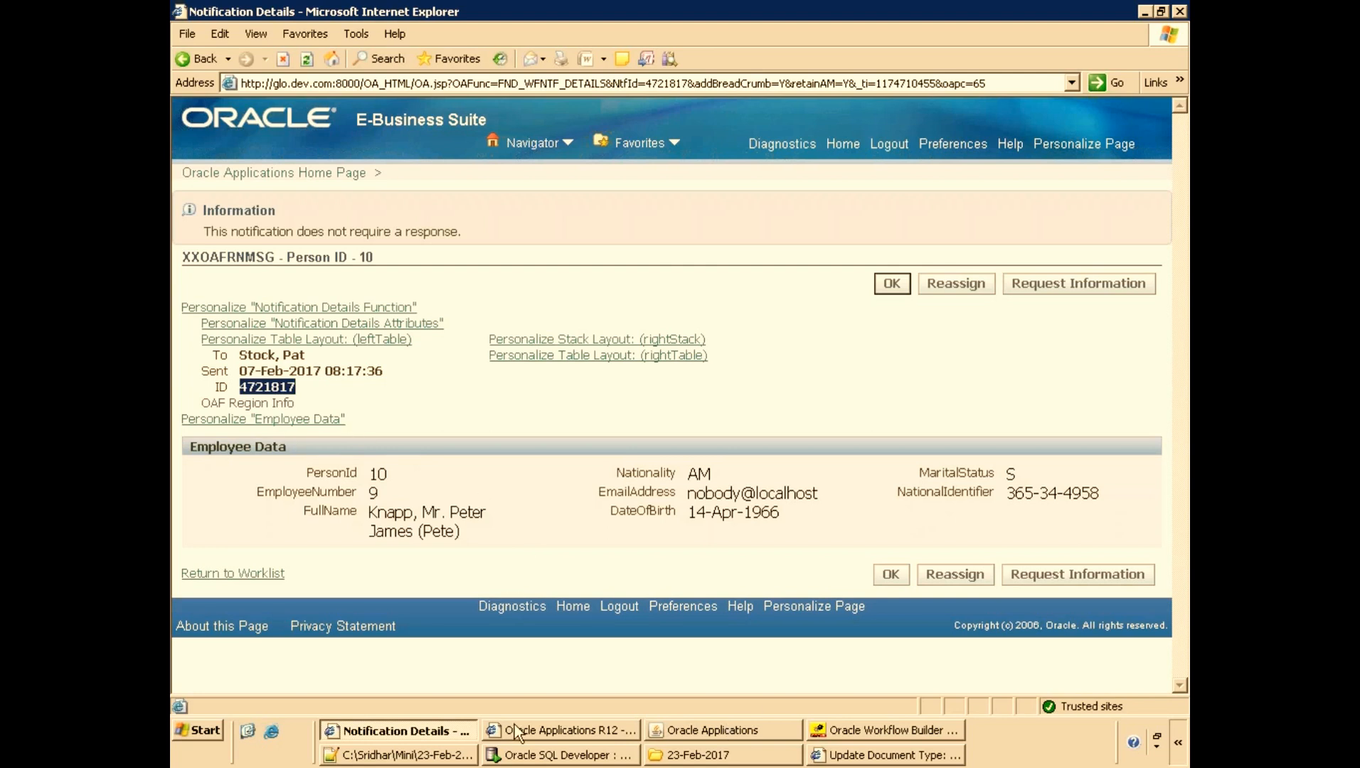
Paste the notification ID into the wf_notifications query and run it.
click(514, 756)
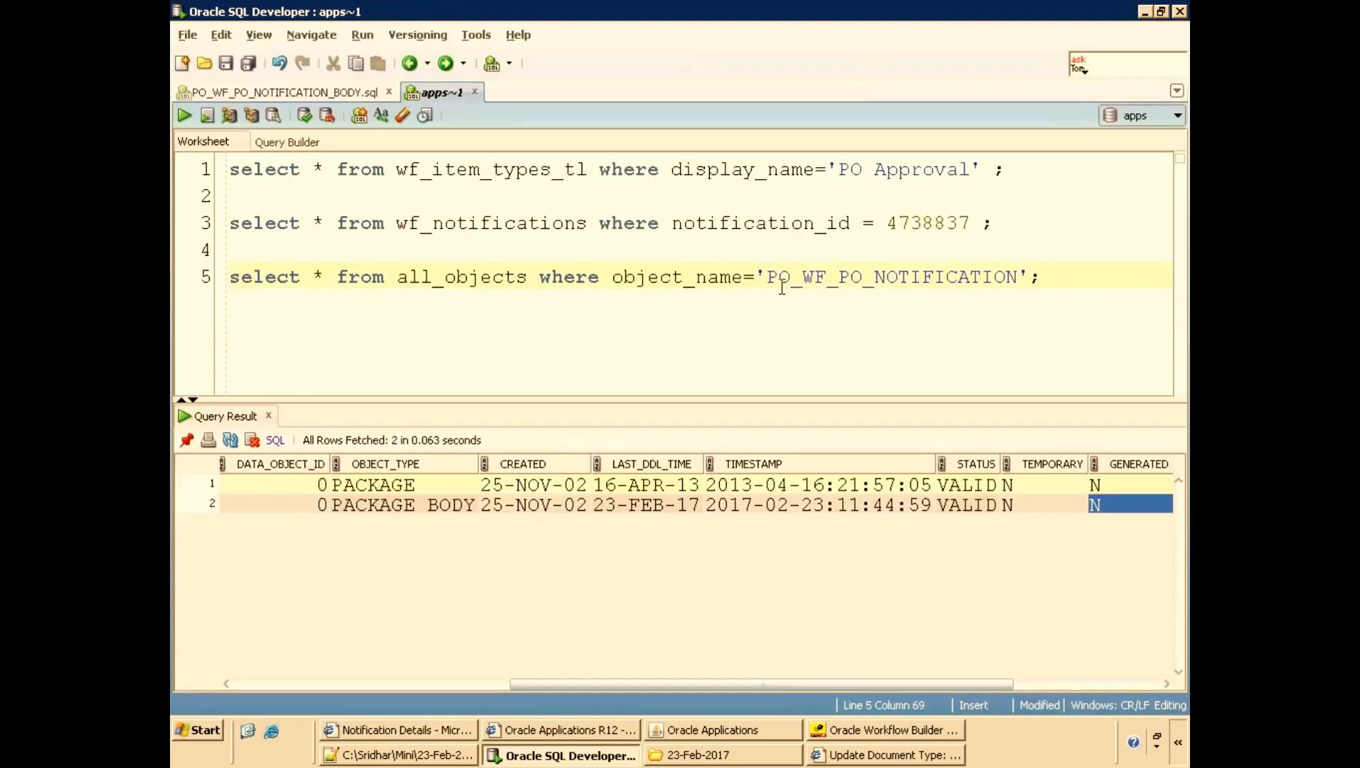
double_click(938, 225)
key(ctrl+v)
key(ctrl+Return)
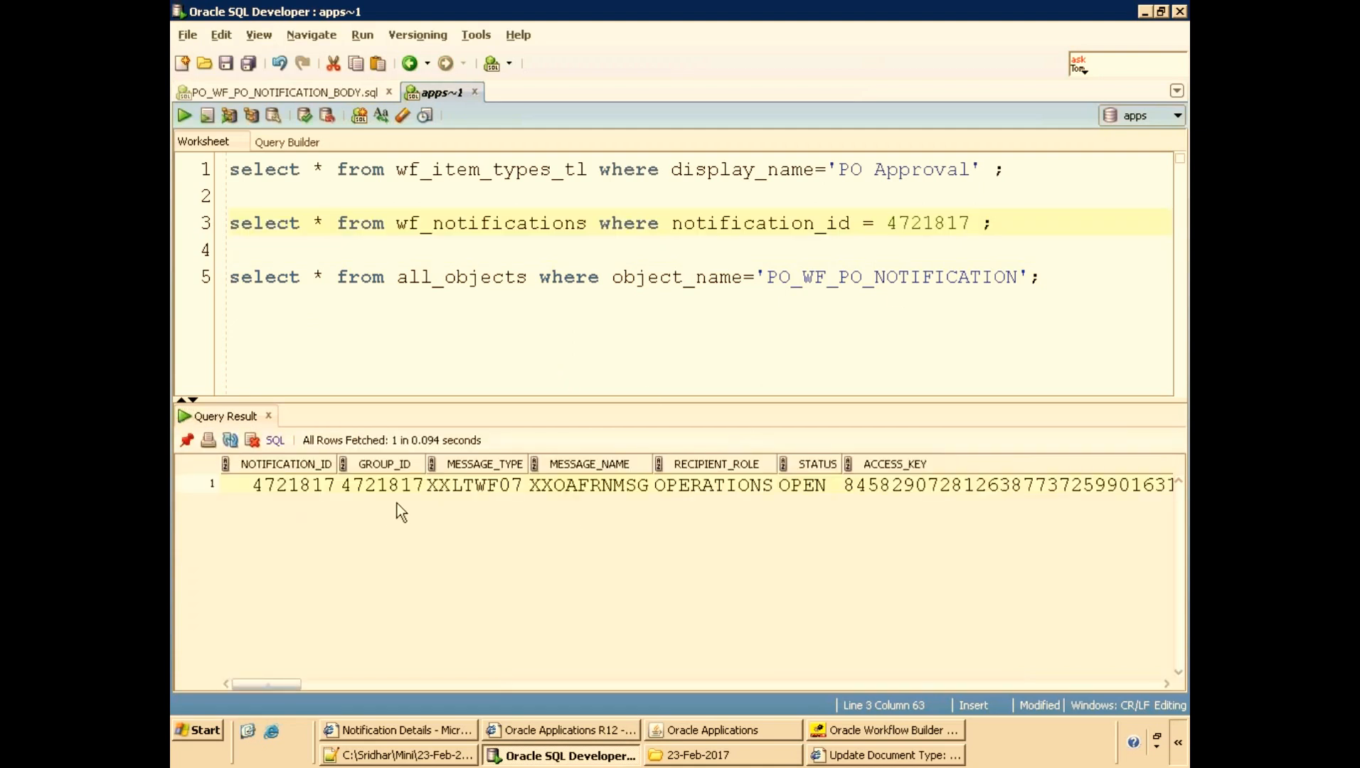
Copy the XXLTWF07 message type and rerun the PO Approval item type query.
double_click(478, 490)
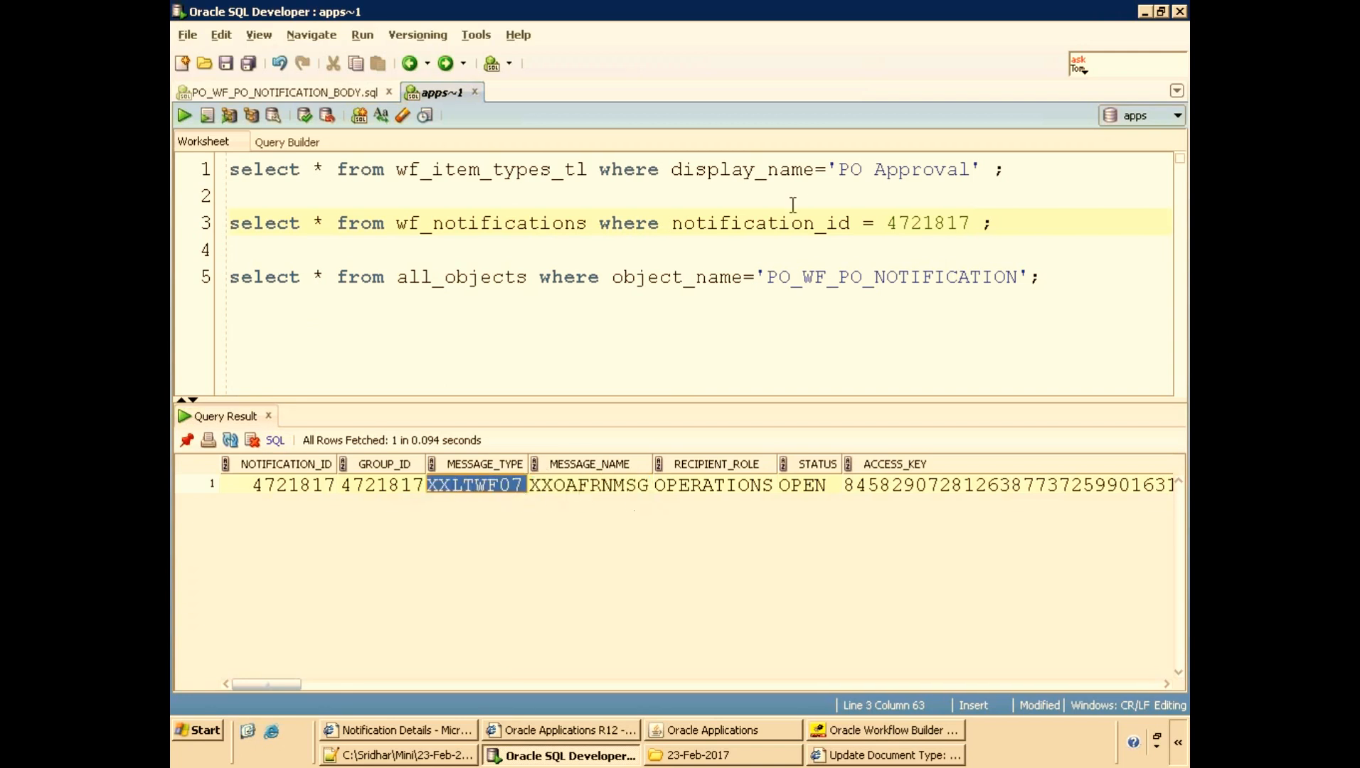
click(672, 170)
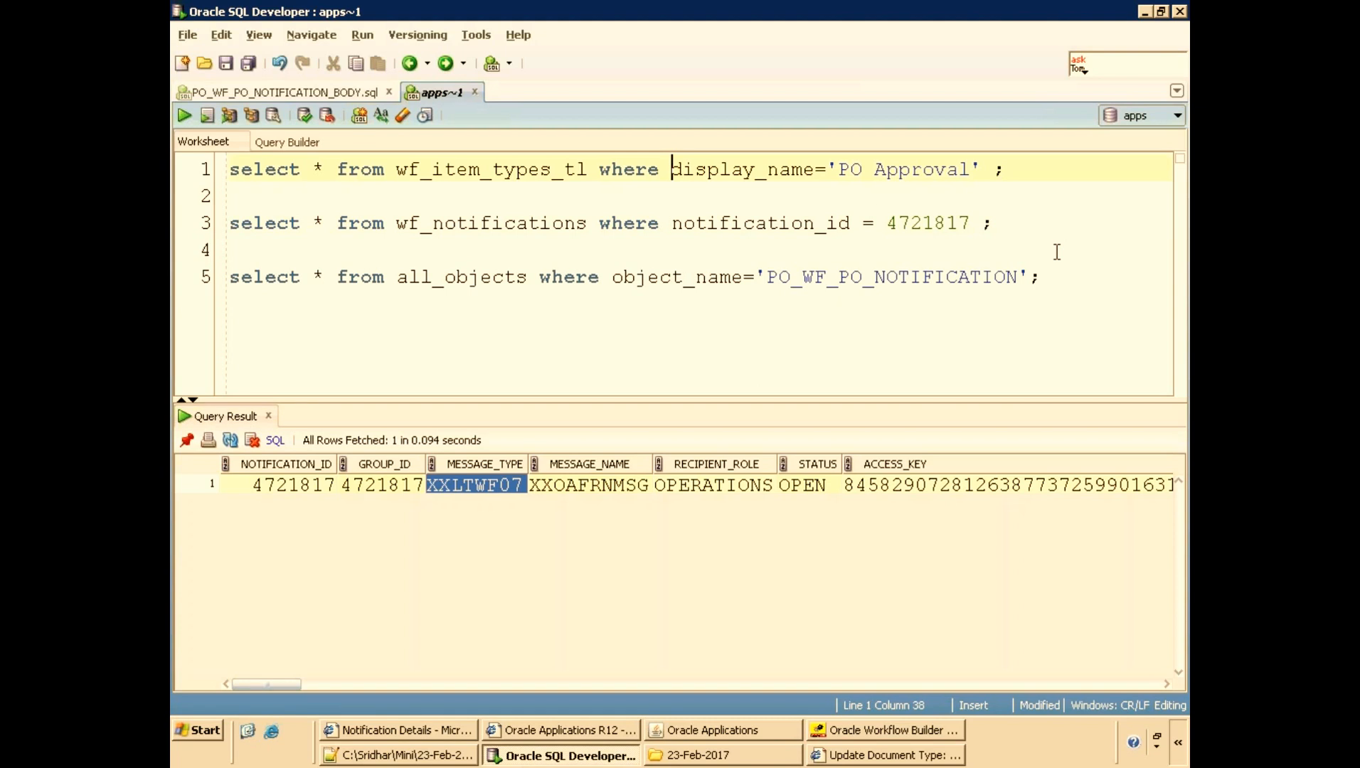
key(ctrl+Return)
key(Home)
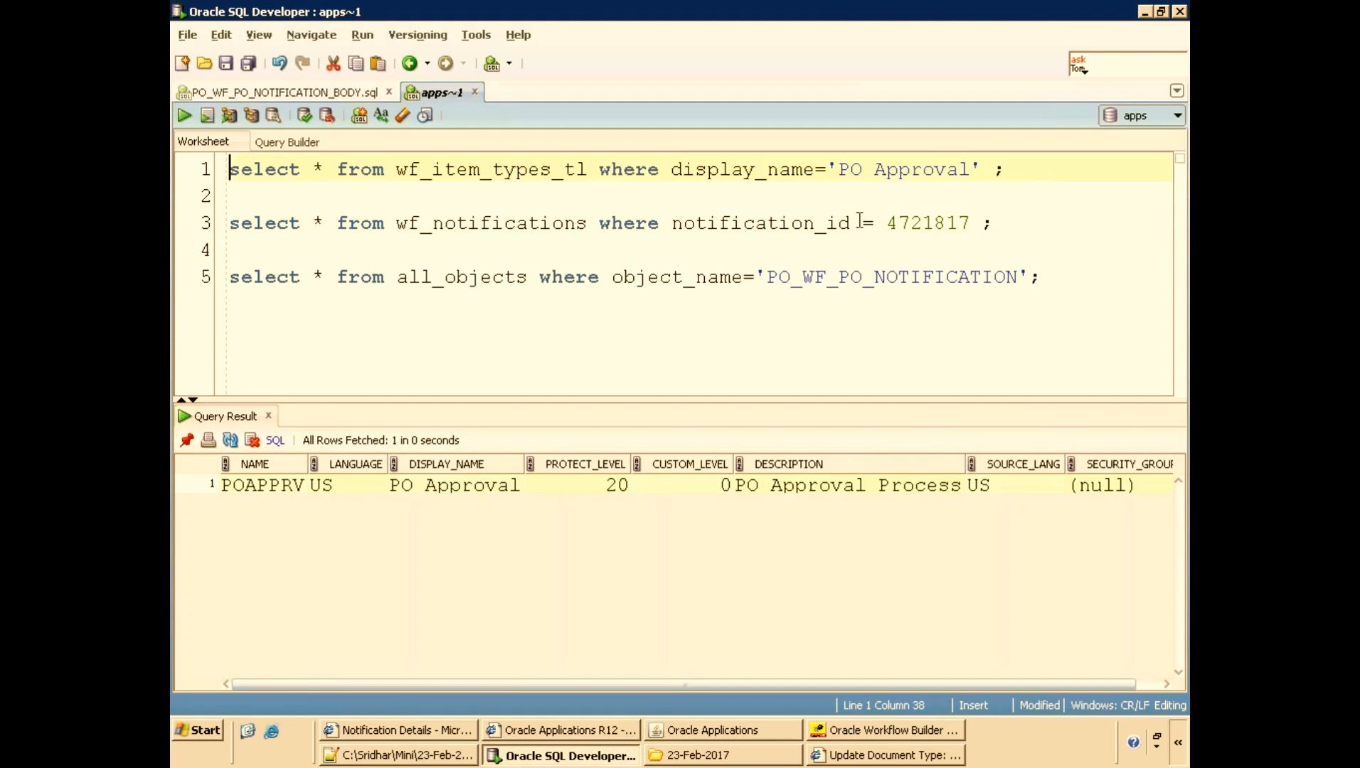
Duplicate the PO Approval item type query onto a new line above the all_objects query.
key(shift+End)
key(ctrl+c)
click(1017, 244)
key(Return)
key(ctrl+v)
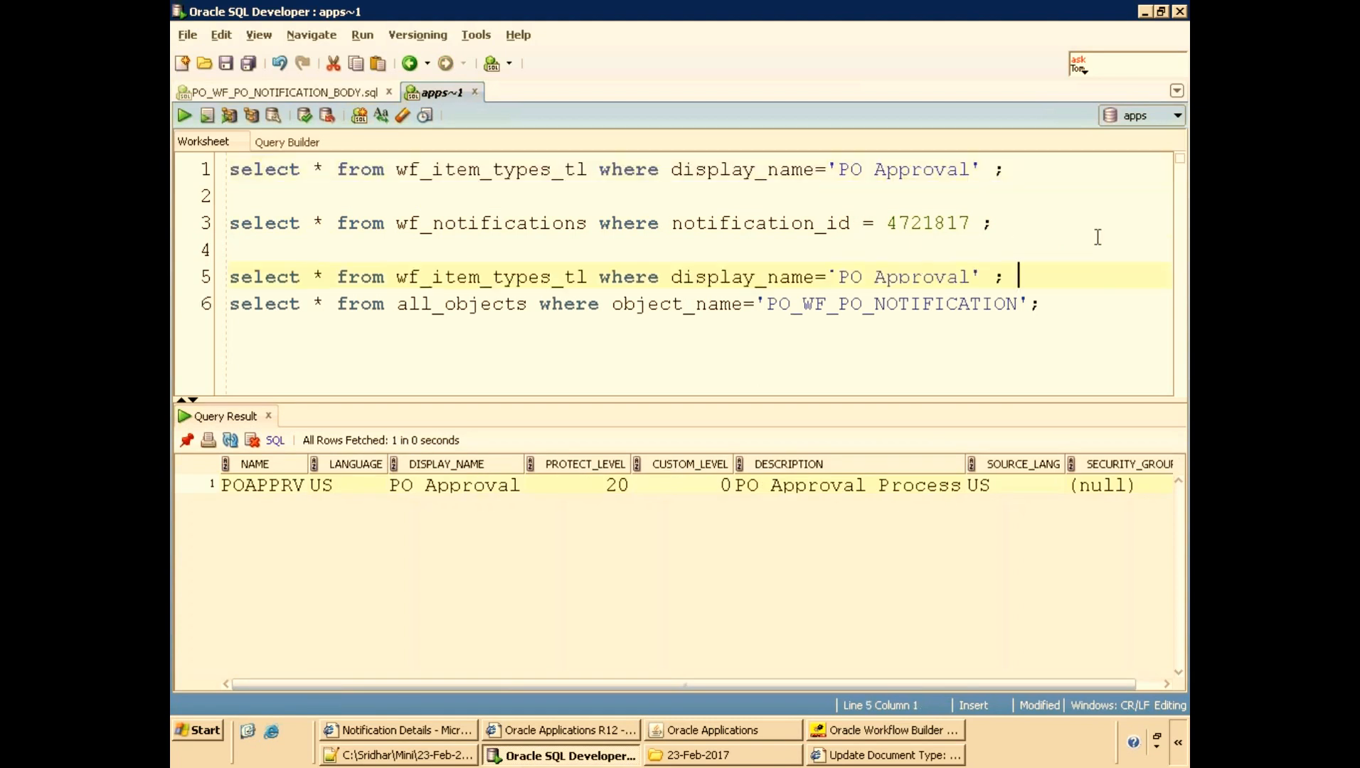
key(Return)
Rerun the notification query, copy its XXLTWF07 message type, and run the duplicated item type query.
click(1029, 228)
key(ctrl+Return)
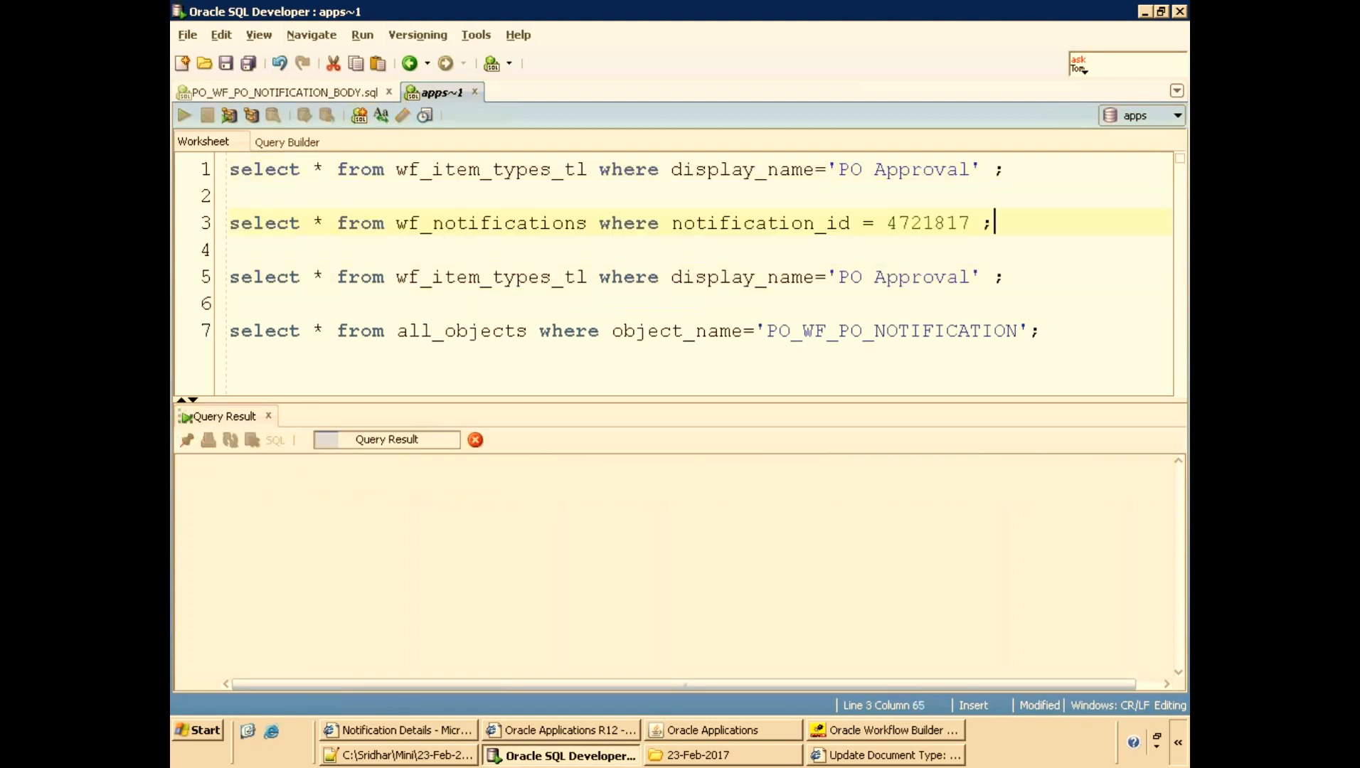
click(516, 491)
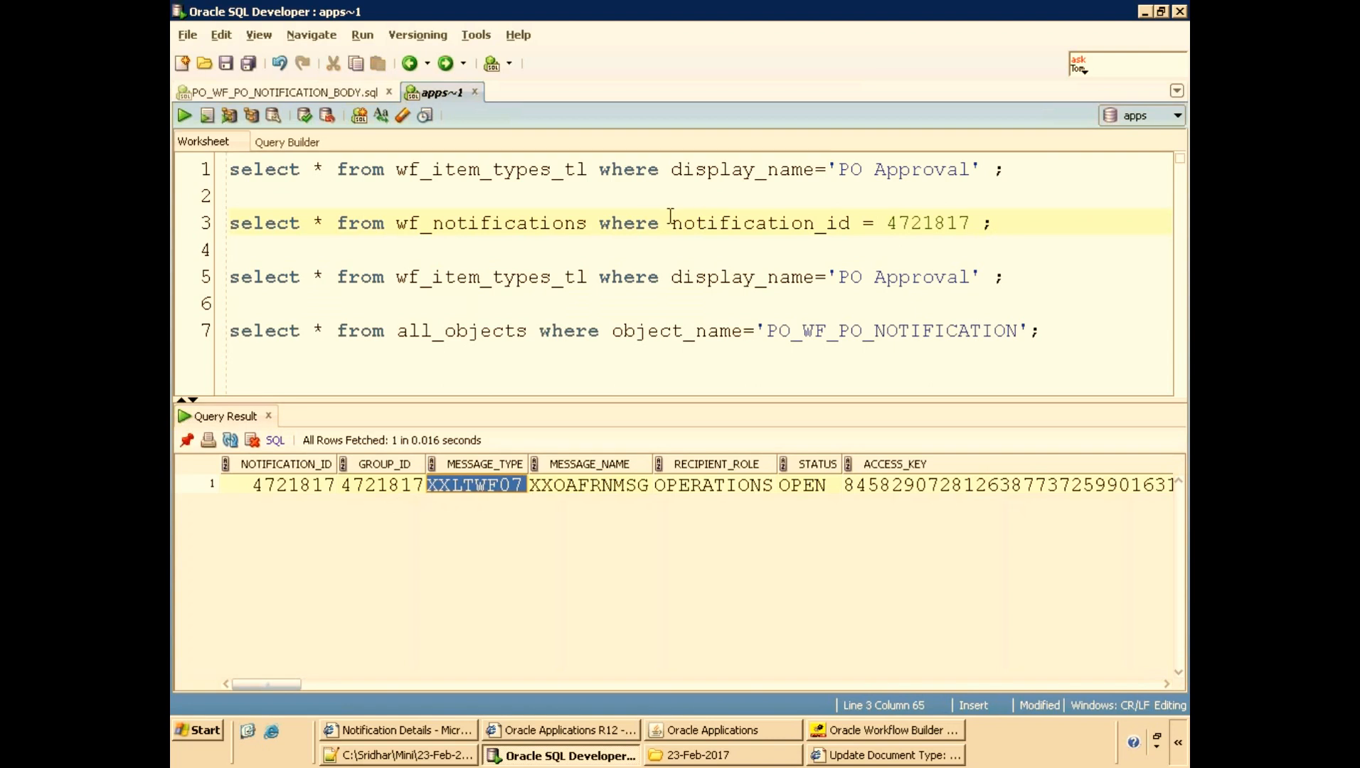
triple_click(646, 223)
click(665, 224)
key(ctrl+Return)
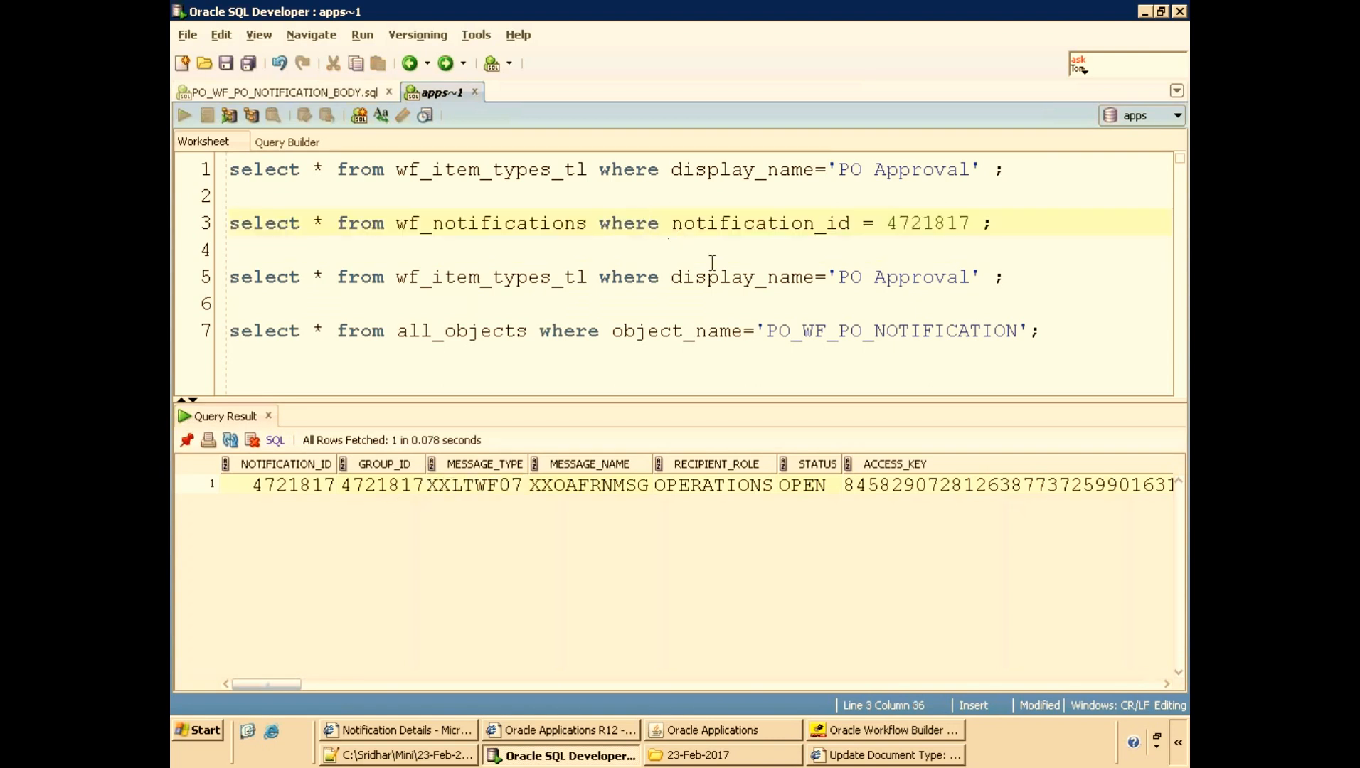
triple_click(695, 278)
click(671, 277)
key(ctrl+Return)
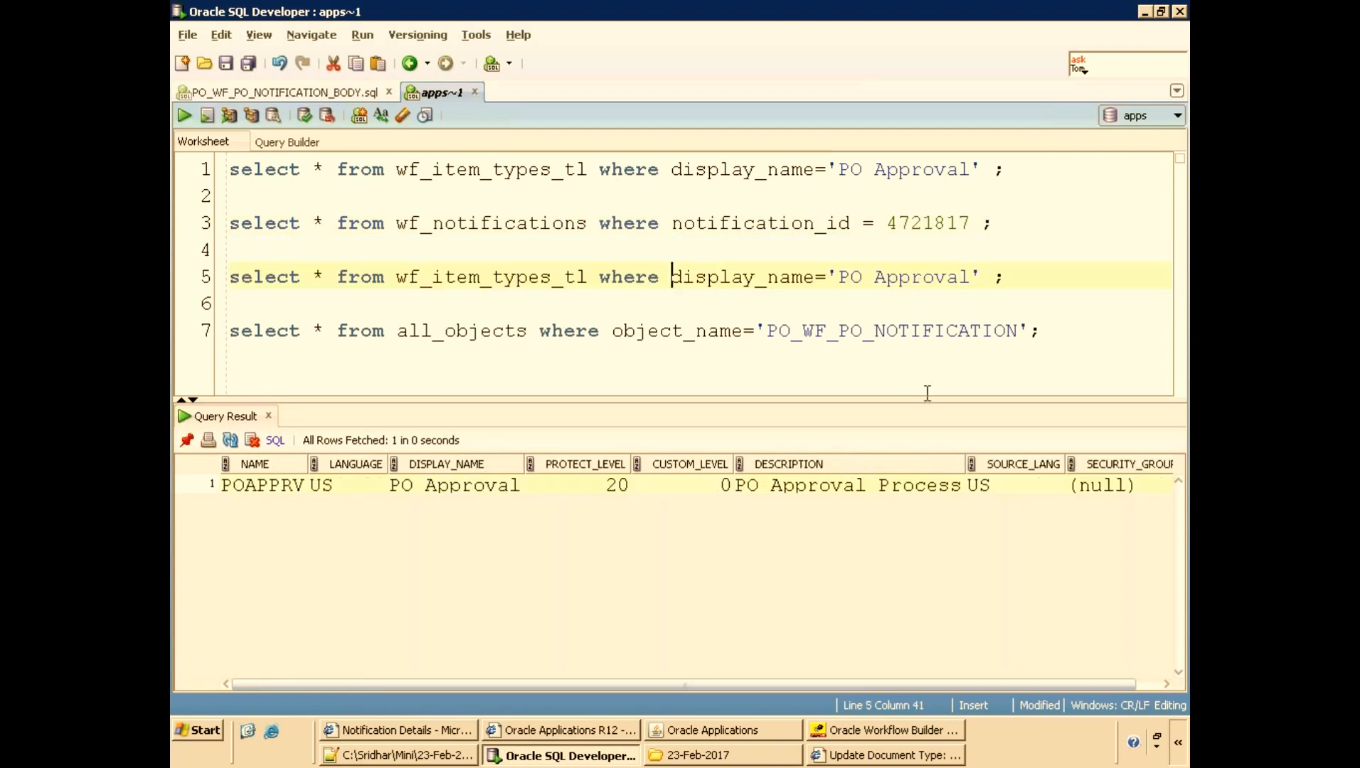
Change the duplicated query to filter wf_item_types_tl by name='XXLTWF07' and run it.
key(shift+End)
text(name=')
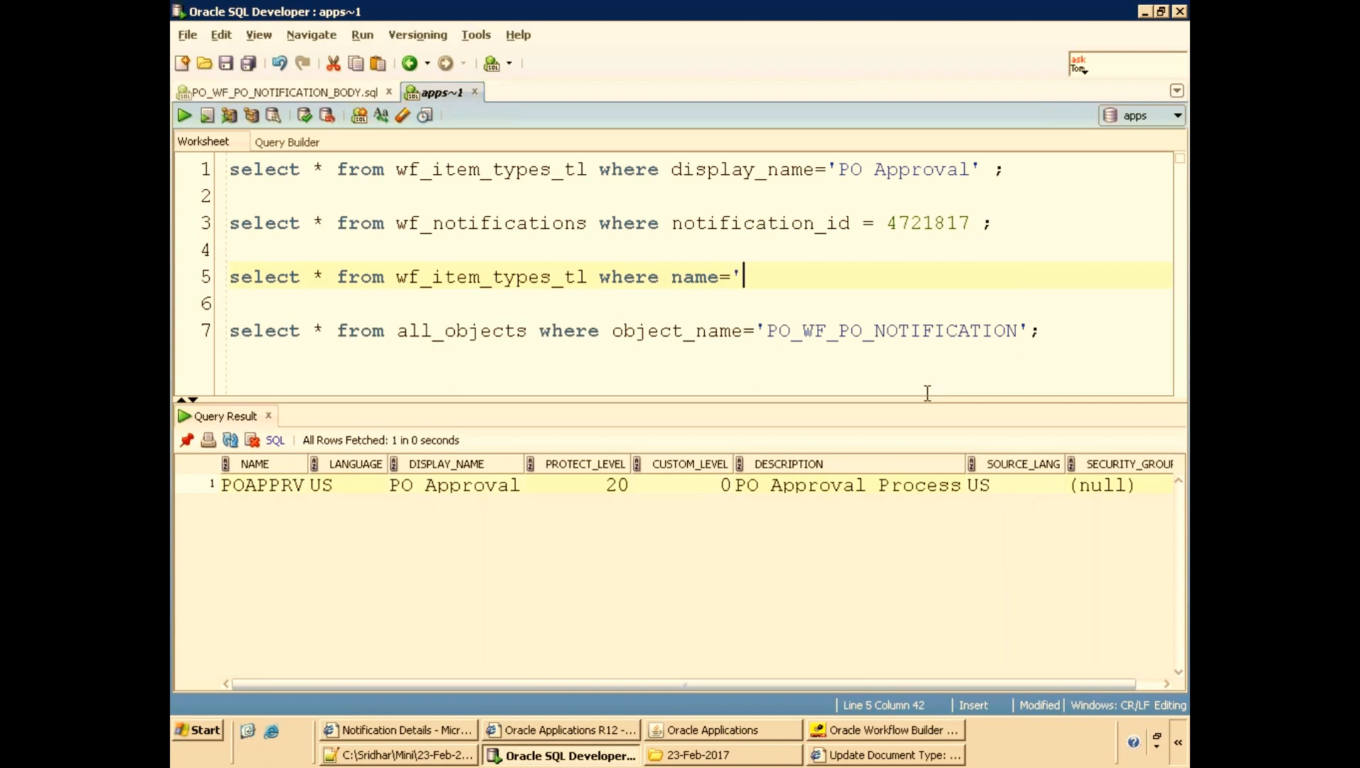
key(ctrl+v)
text(';)
key(ctrl+Return)
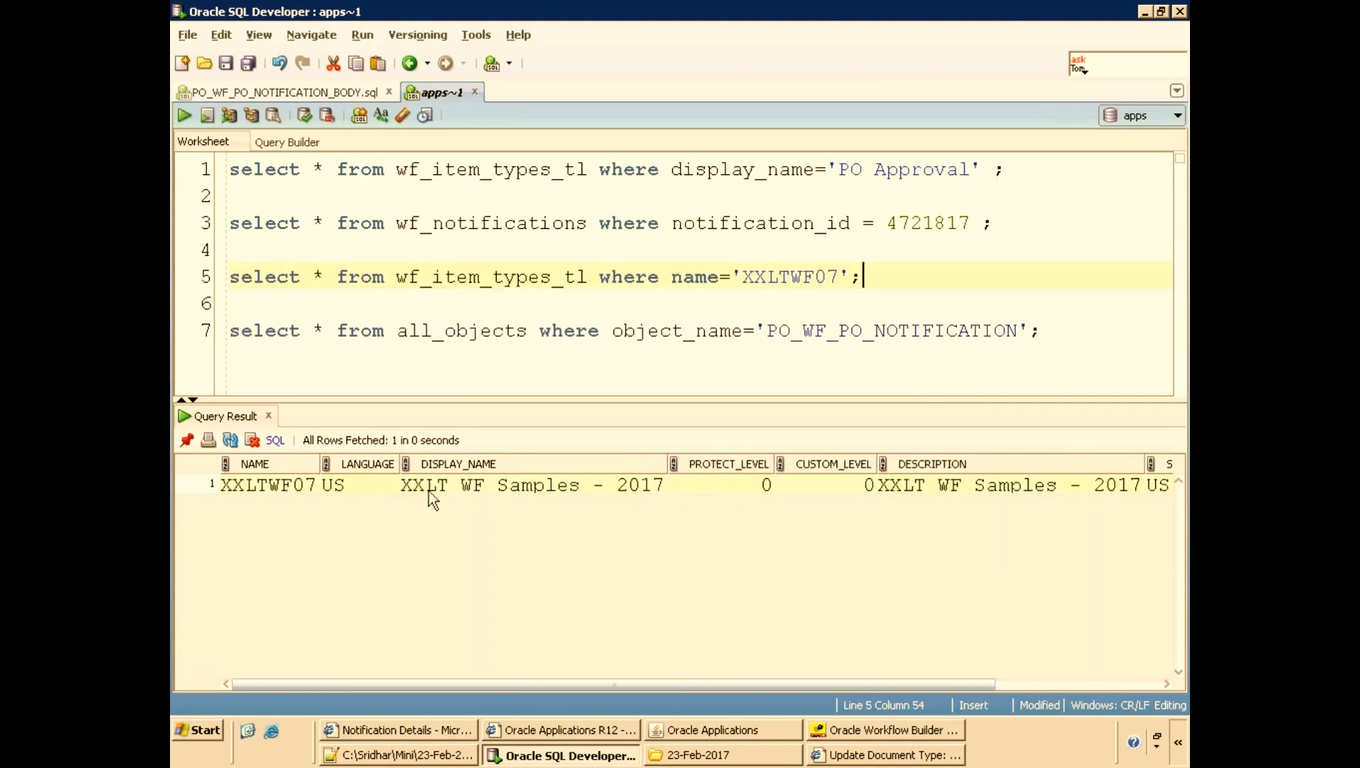
click(472, 490)
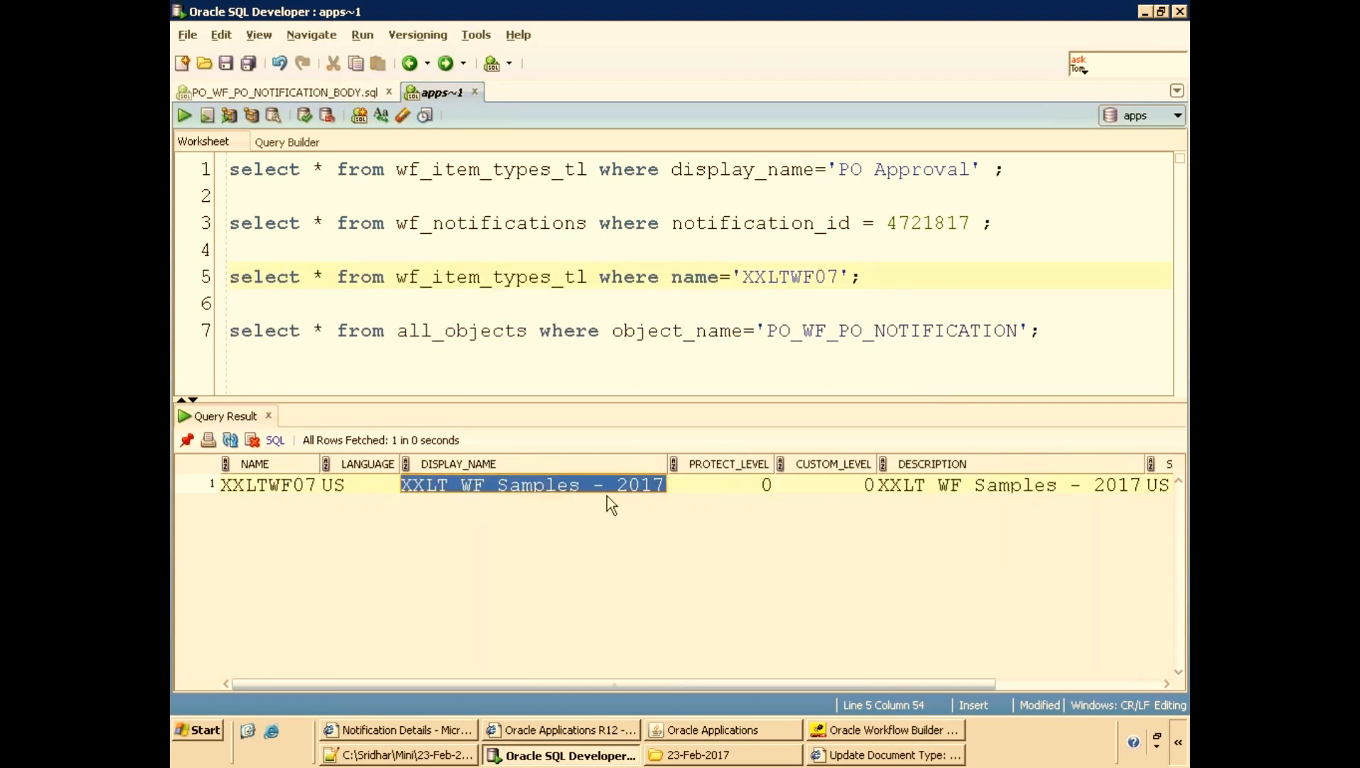
Switch to Workflow Builder and collapse the PO Approval tree in the navigator.
click(861, 730)
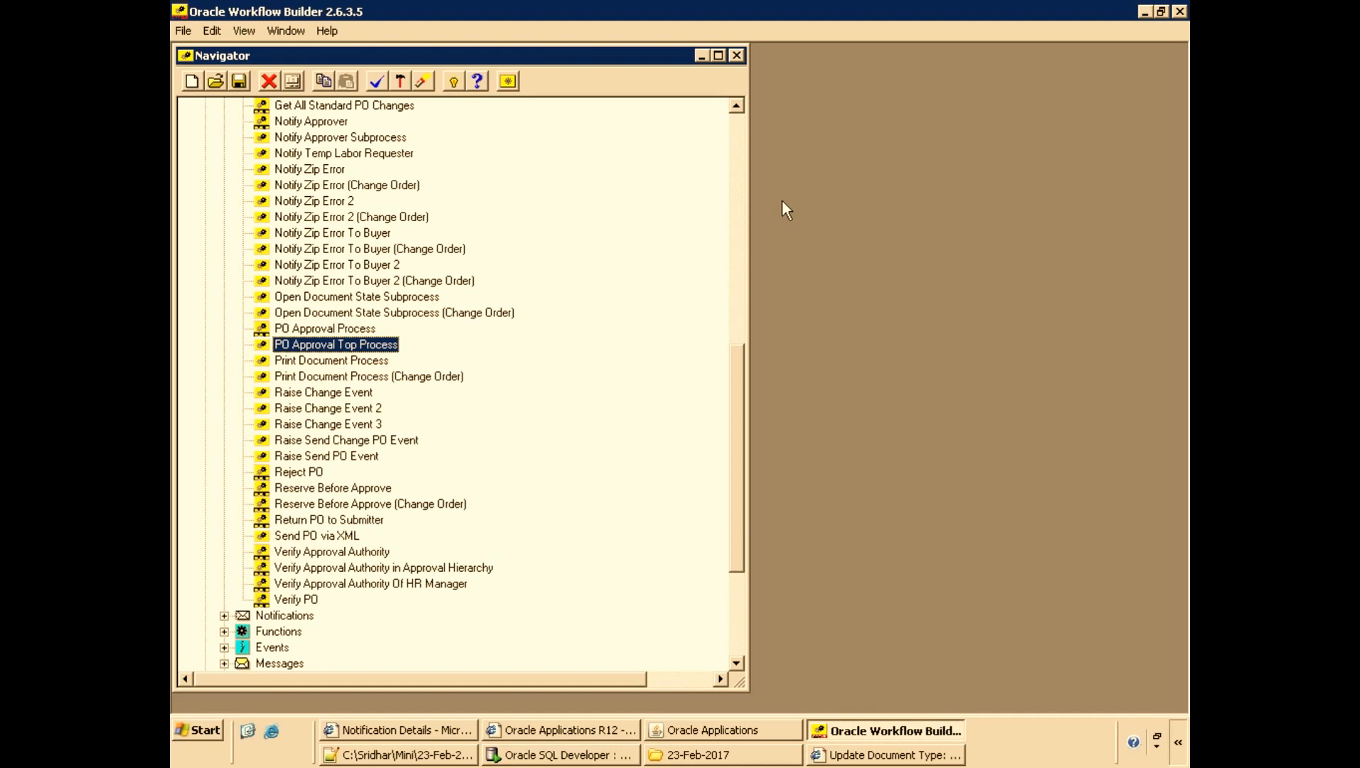
click(739, 131)
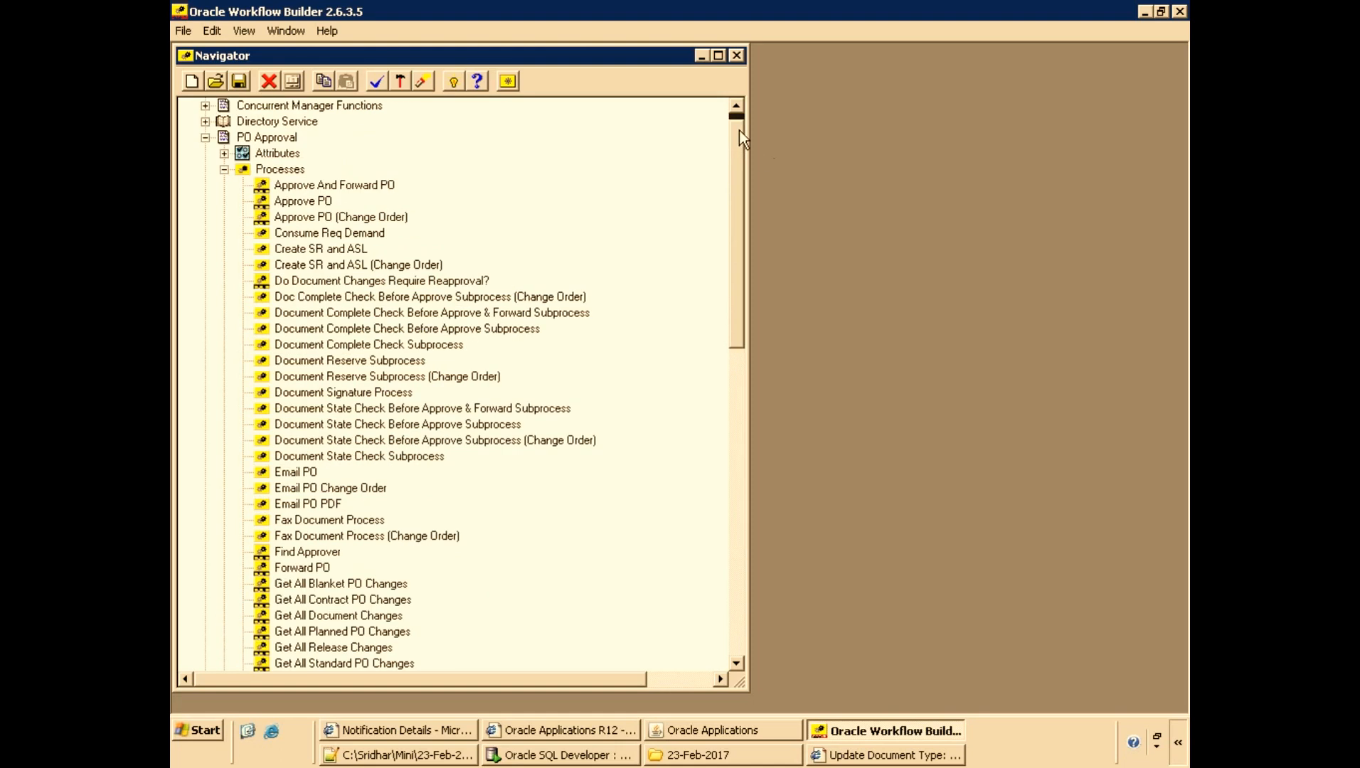
click(299, 110)
scroll(299, 113, up, 1)
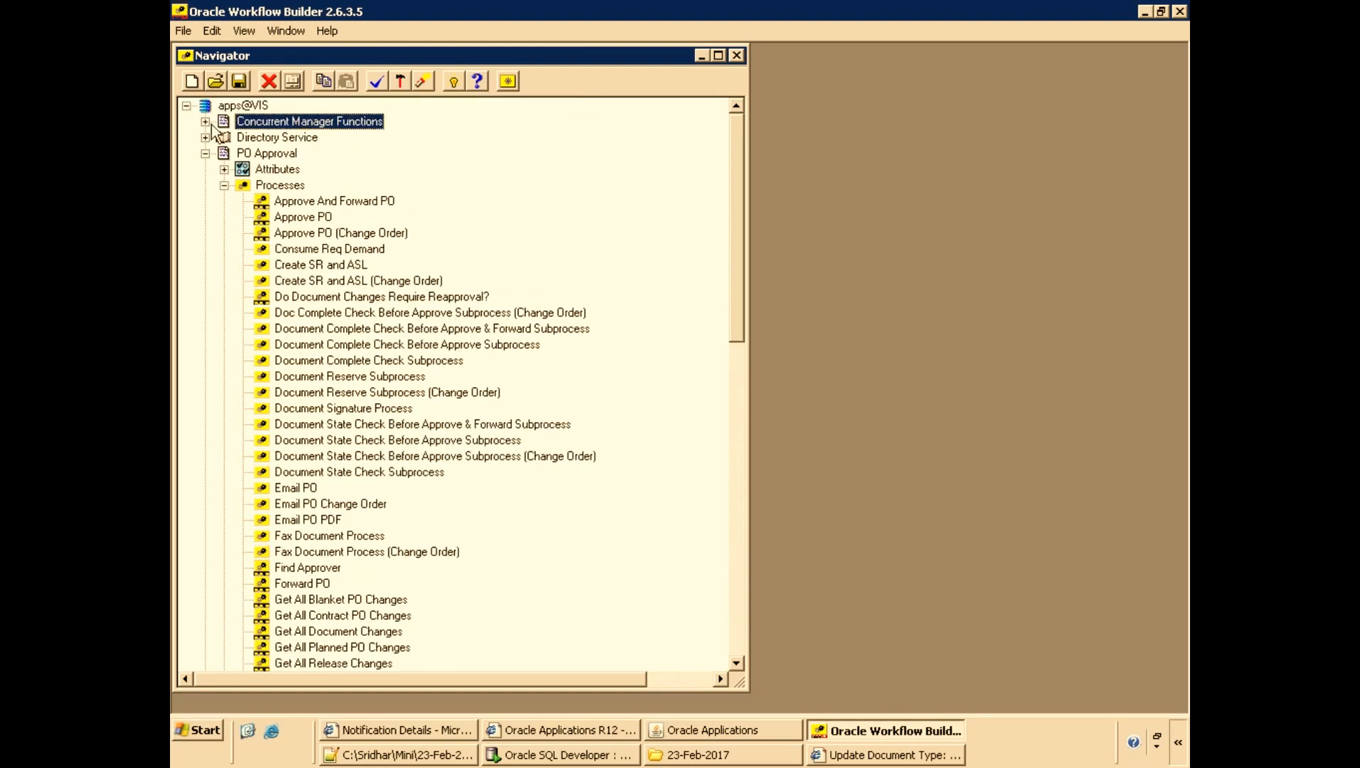
click(205, 153)
click(186, 106)
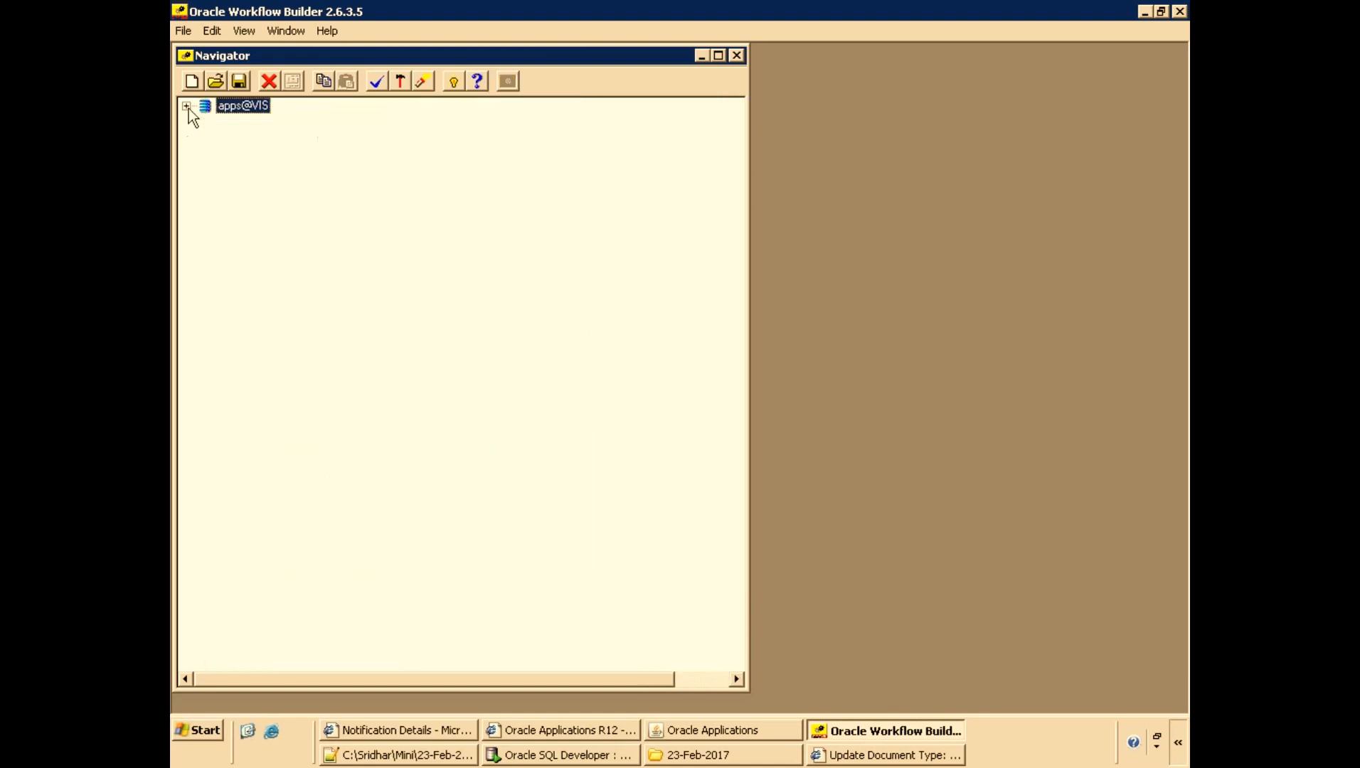
Open the apps@VIS database in Workflow Builder and show the XXLT WF Samples - 2017 item type.
click(217, 83)
click(577, 346)
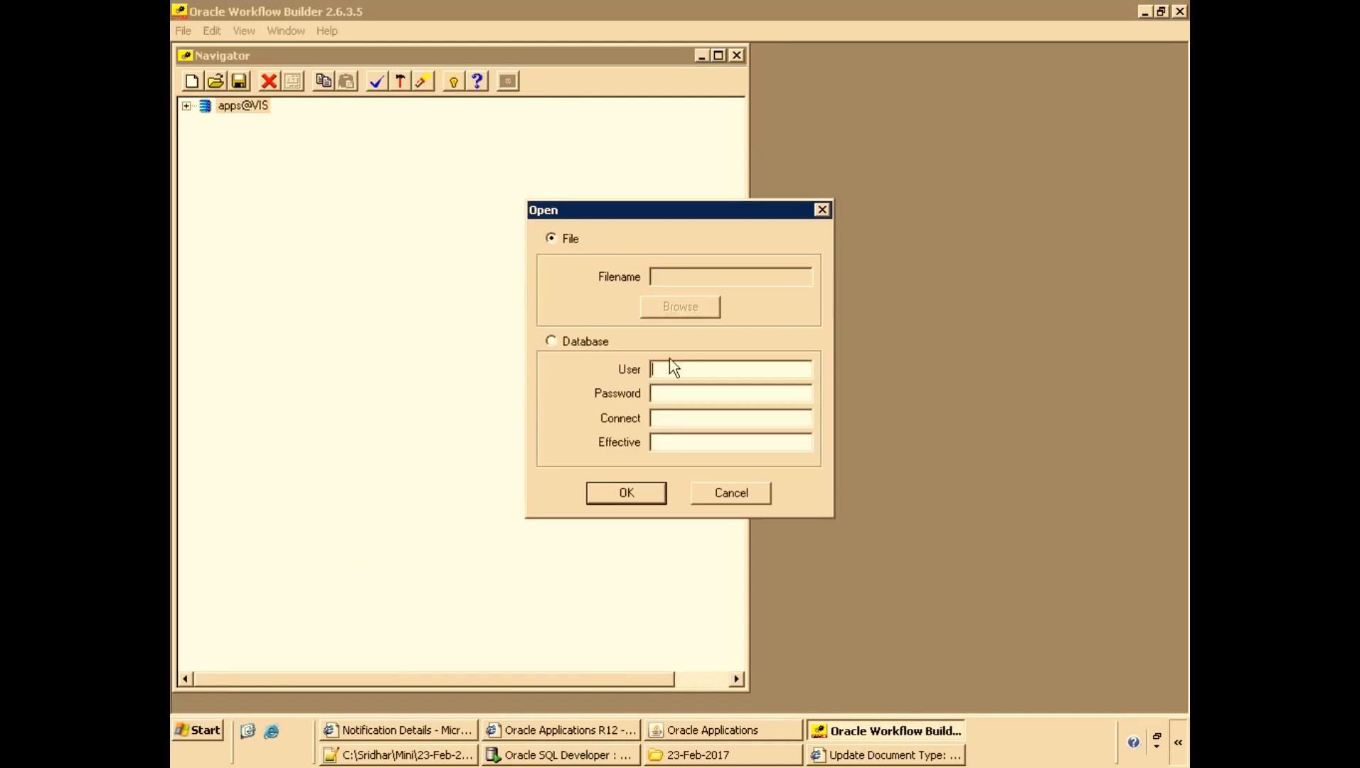
text(apps@)
text(VIS)
key(Return)
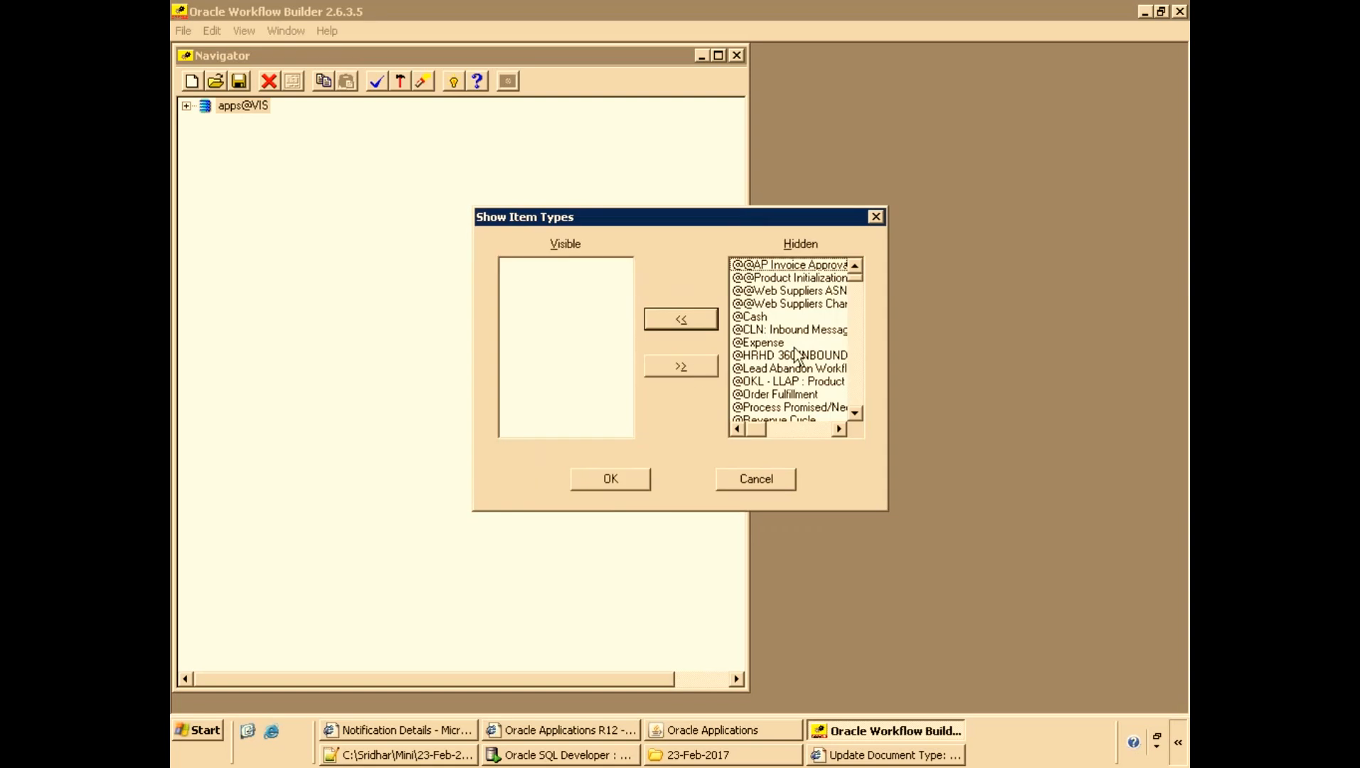
click(834, 343)
text(xxl)
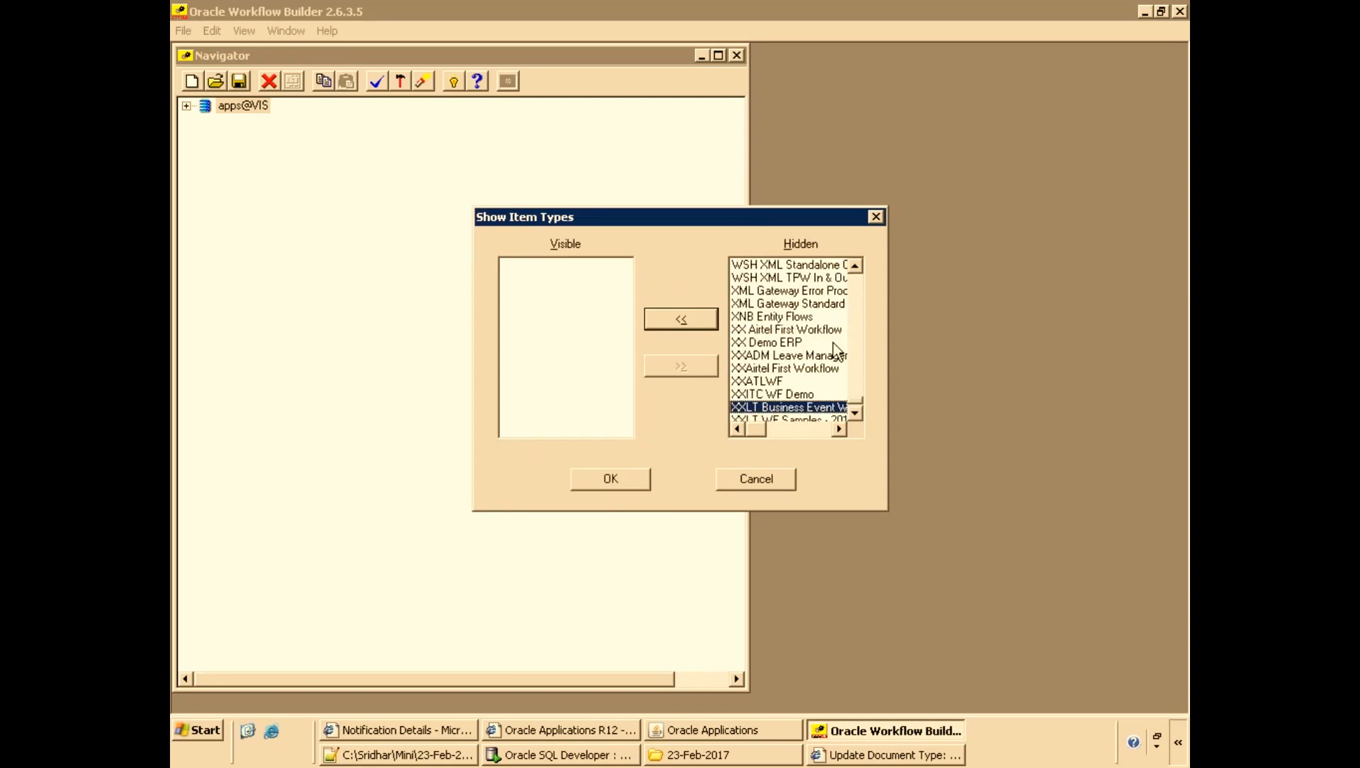
scroll(834, 355, down, 2)
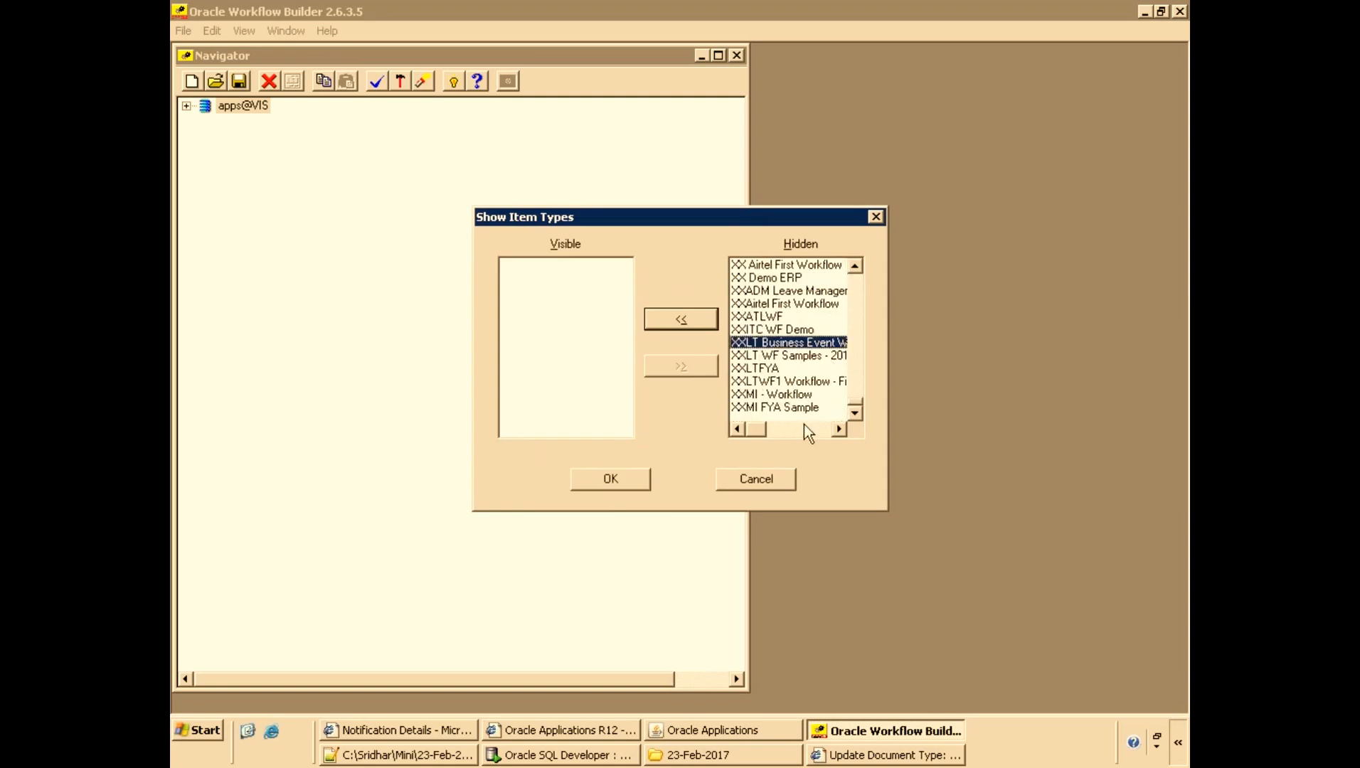
click(799, 357)
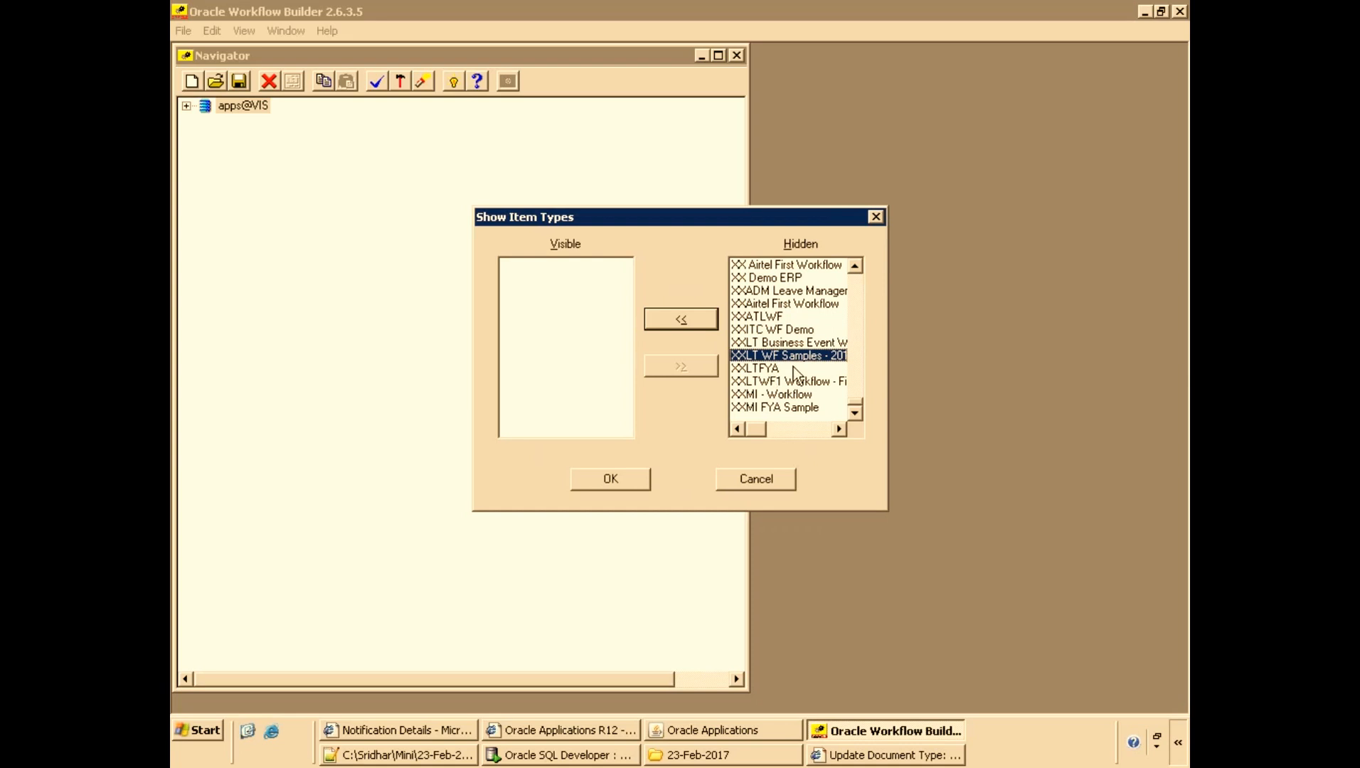
click(668, 319)
click(608, 478)
Expand the XXLT WF Samples - 2017 item type down to its processes in the navigator tree.
key(Right)
key(Right)
key(Down)
key(Down)
key(Right)
key(Down)
key(Down)
key(Right)
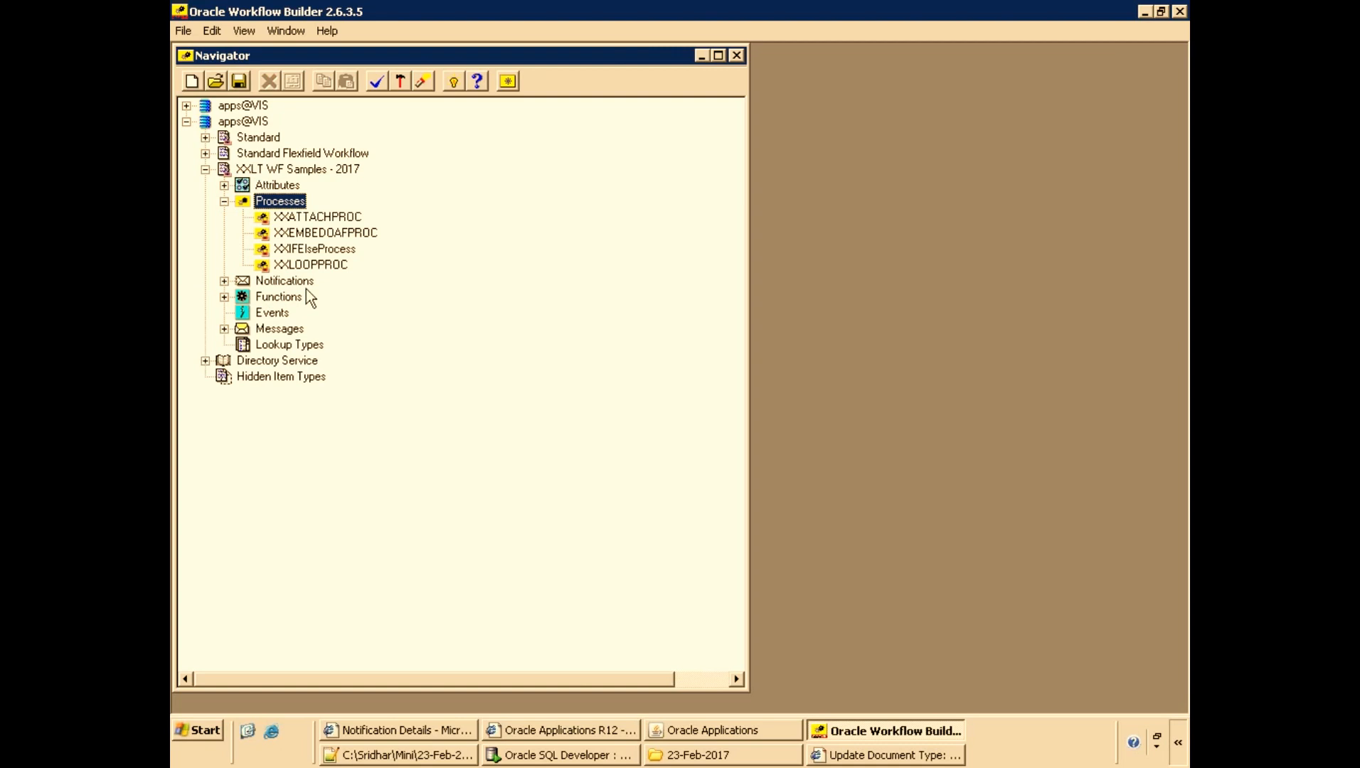
Switch to SQL Developer, rerun the wf_notifications query and select the XXLTWF07 message type value.
key(alt+Tab)
key(alt+Tab)
key(alt+Tab)
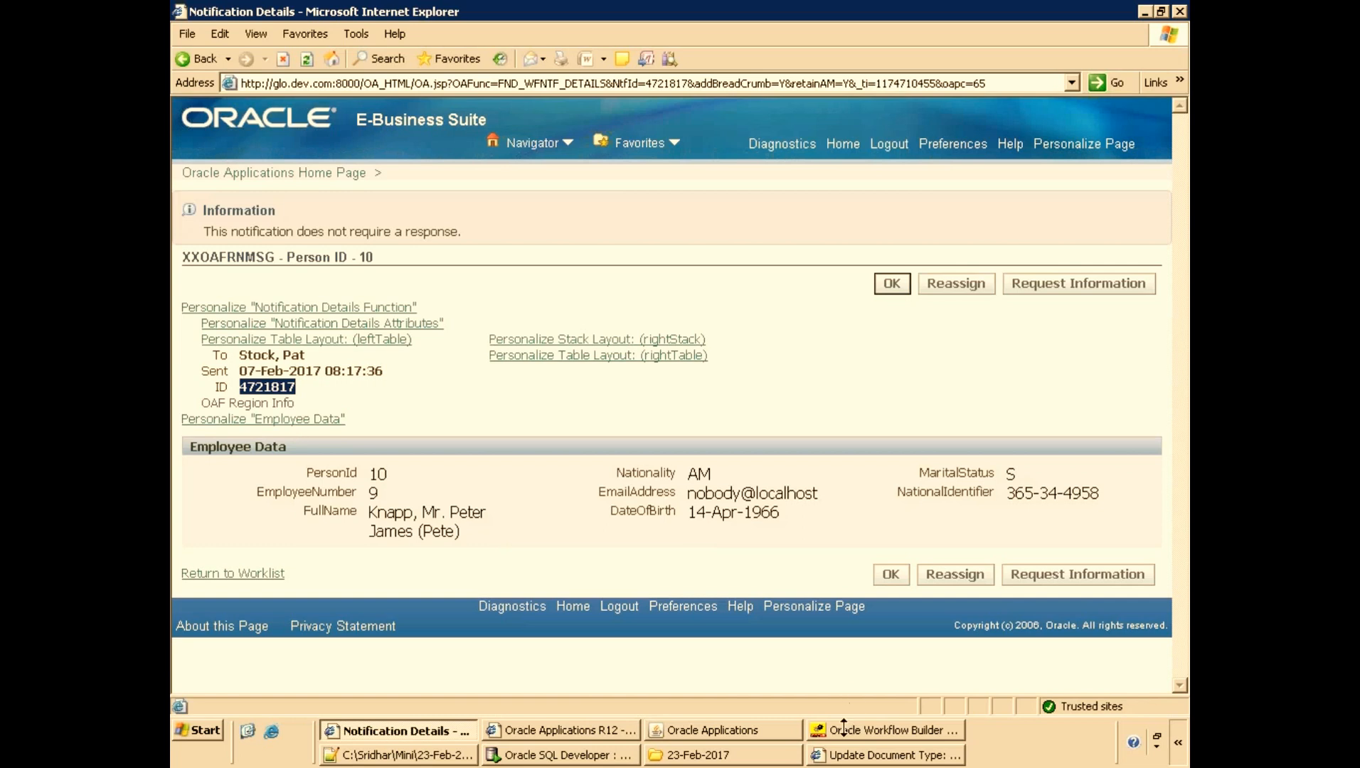
click(563, 755)
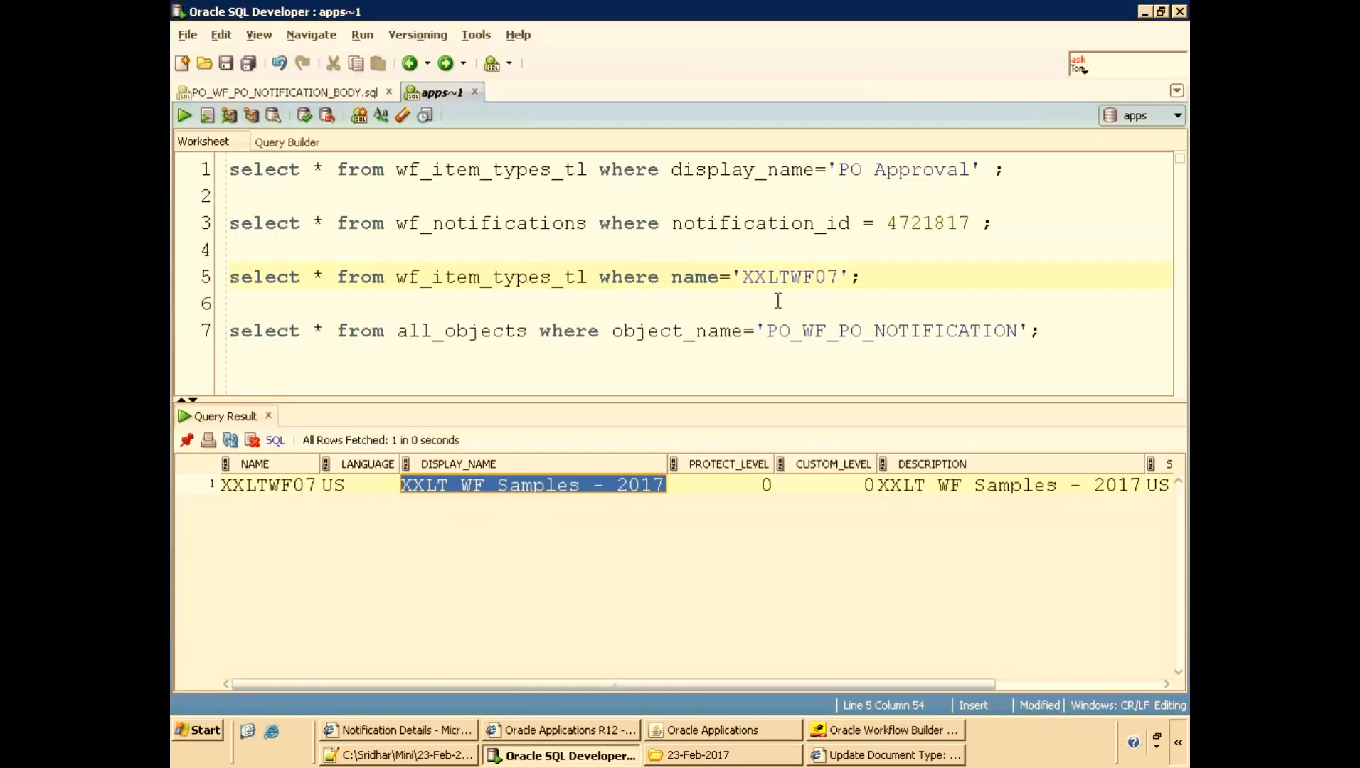
click(815, 224)
key(ctrl+Return)
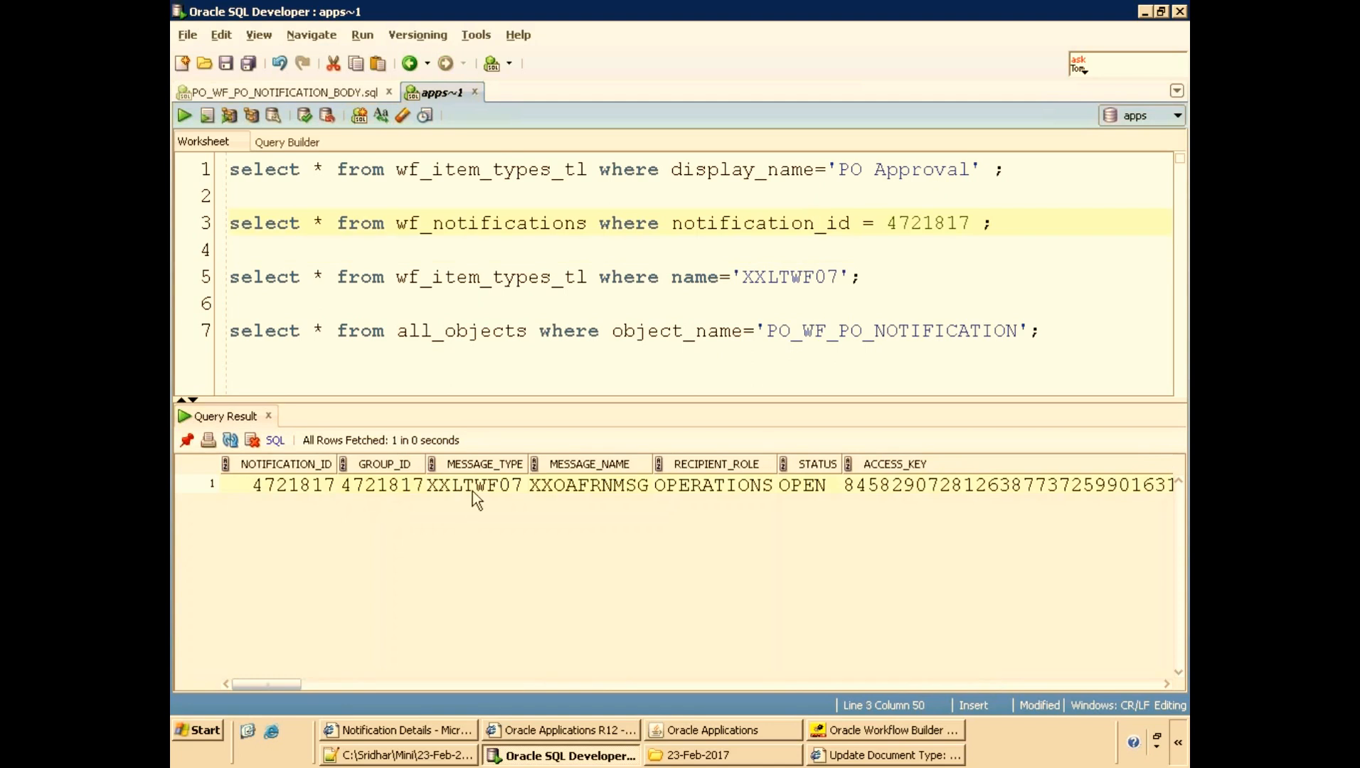
double_click(475, 486)
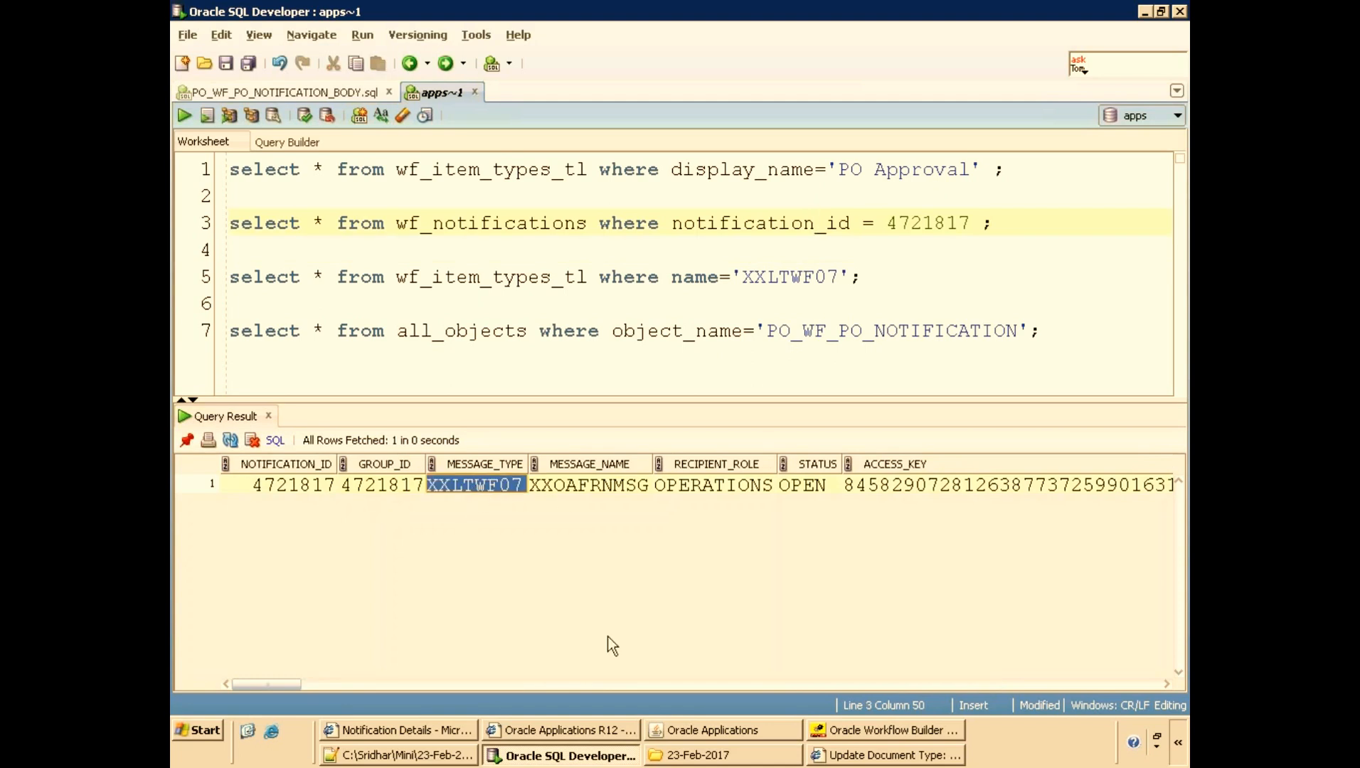
Select the notification's XXOAFRNMSG message name in the query result and return to Workflow Builder.
click(853, 733)
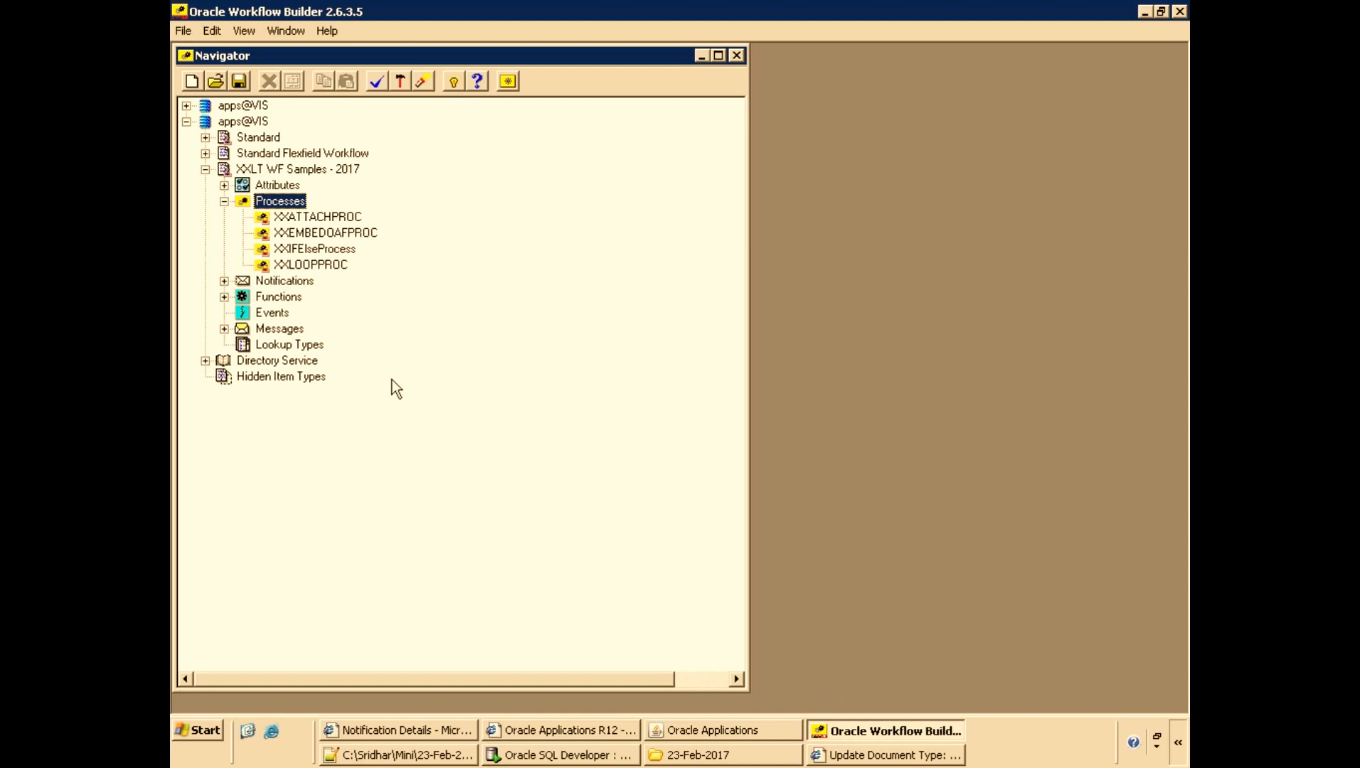
key(alt+Tab)
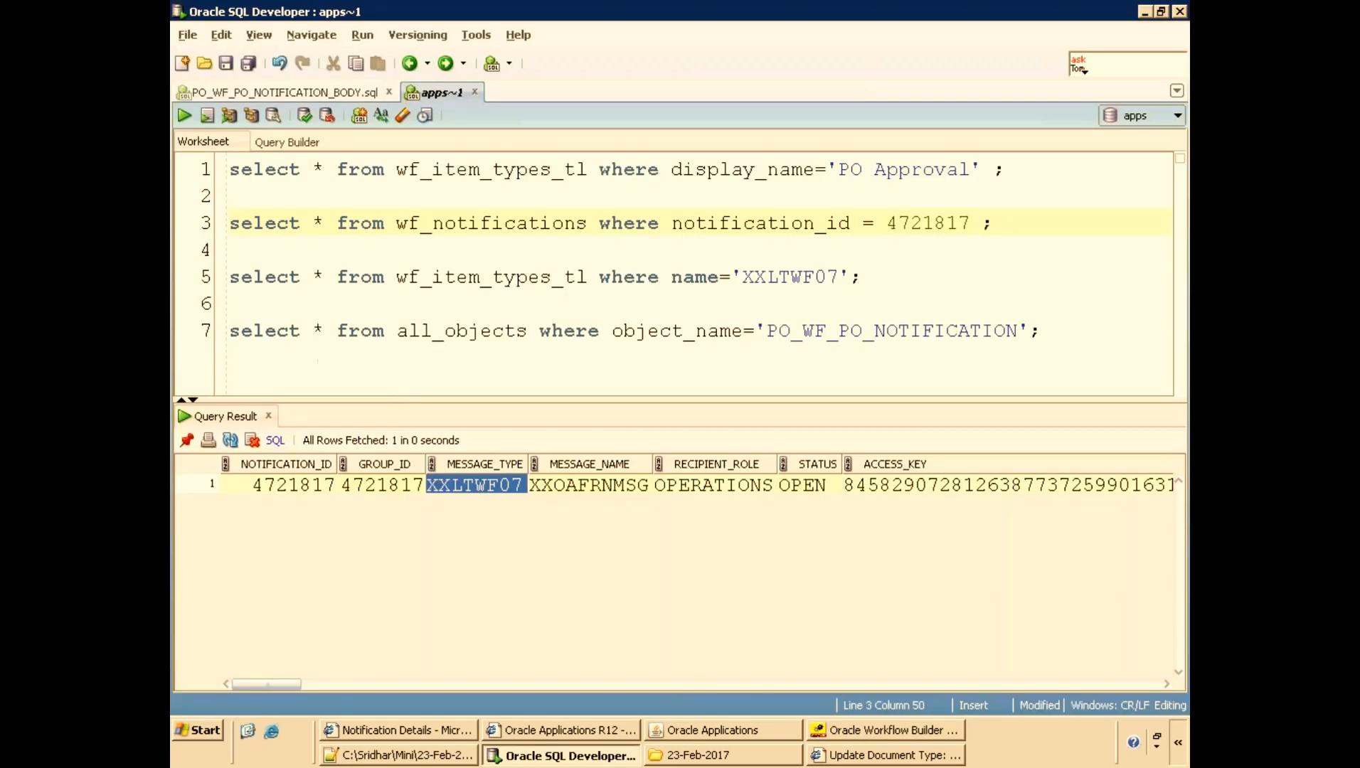
click(583, 486)
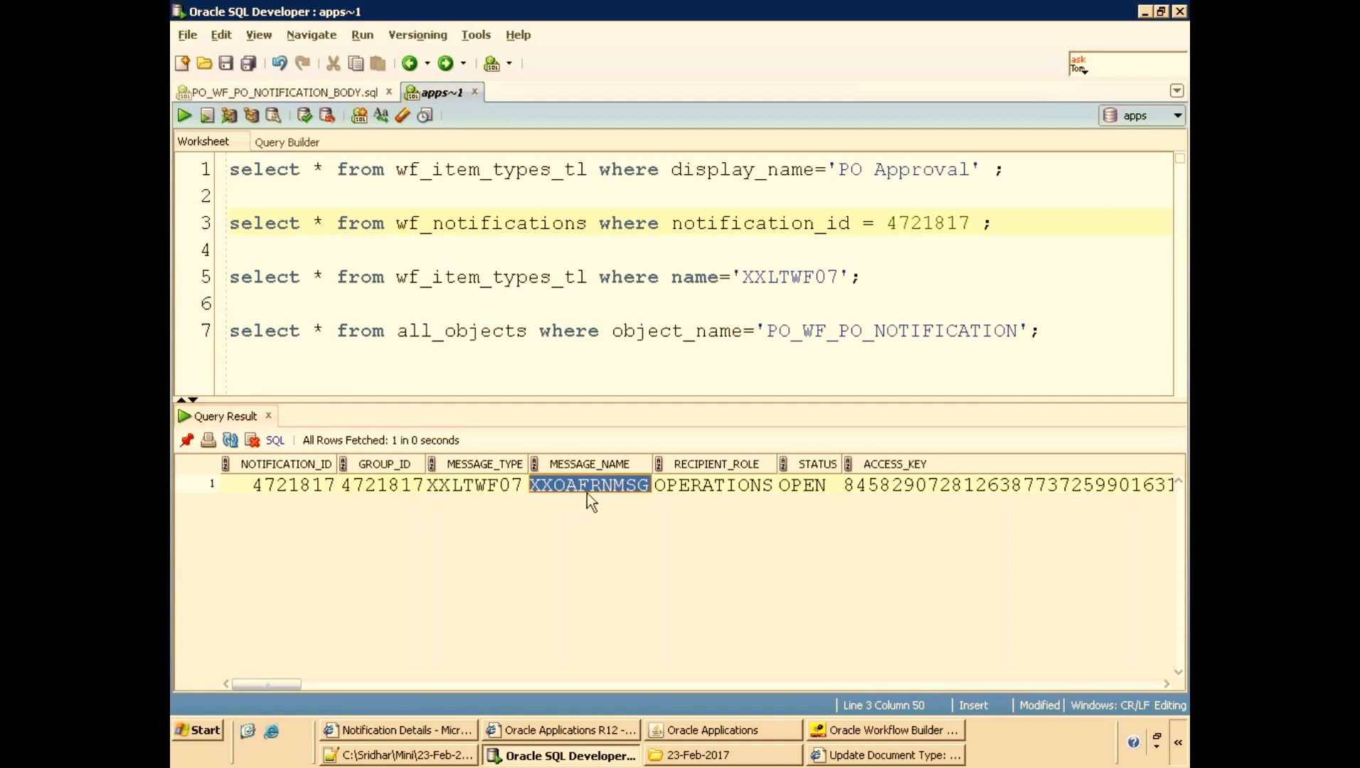
key(alt+Tab)
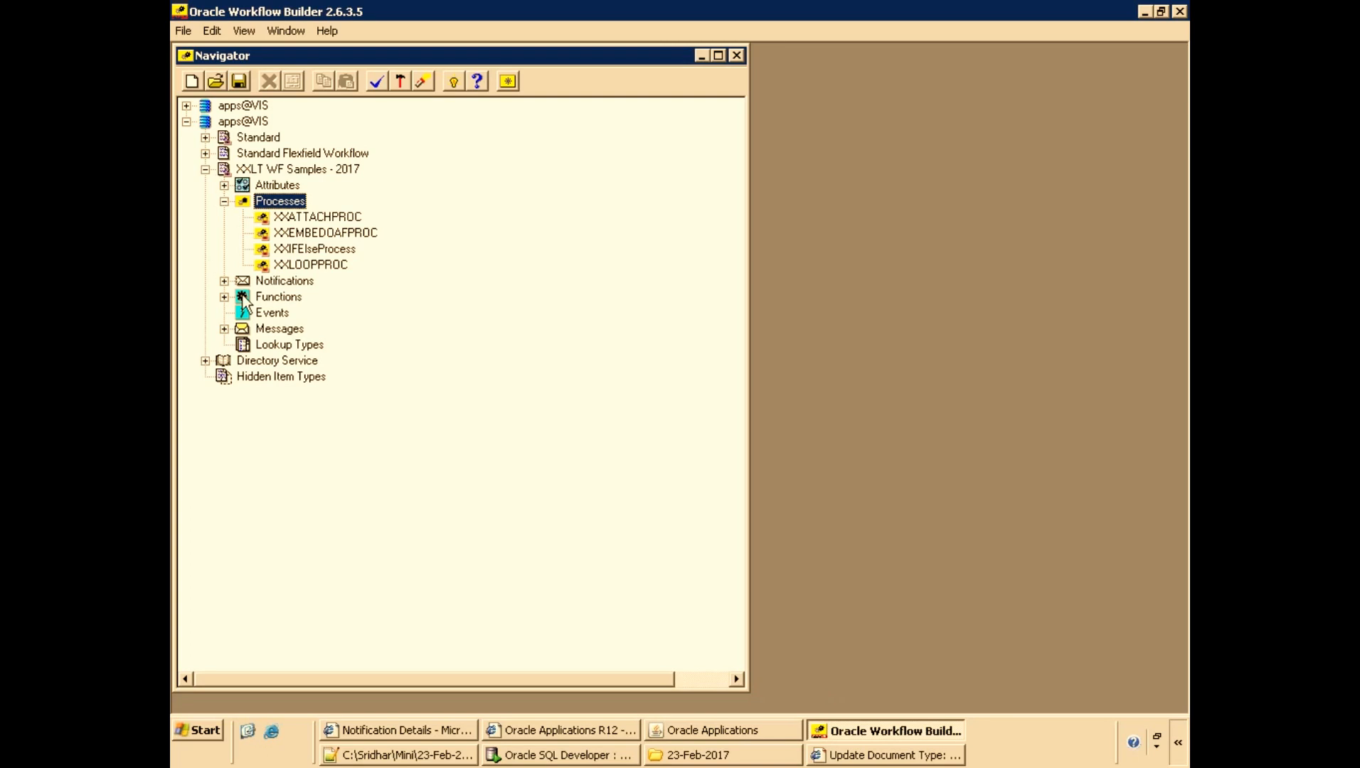
Open the XXOAFRNMSG message's properties, review its Body and HTML Body, and close the dialog without changes.
click(224, 329)
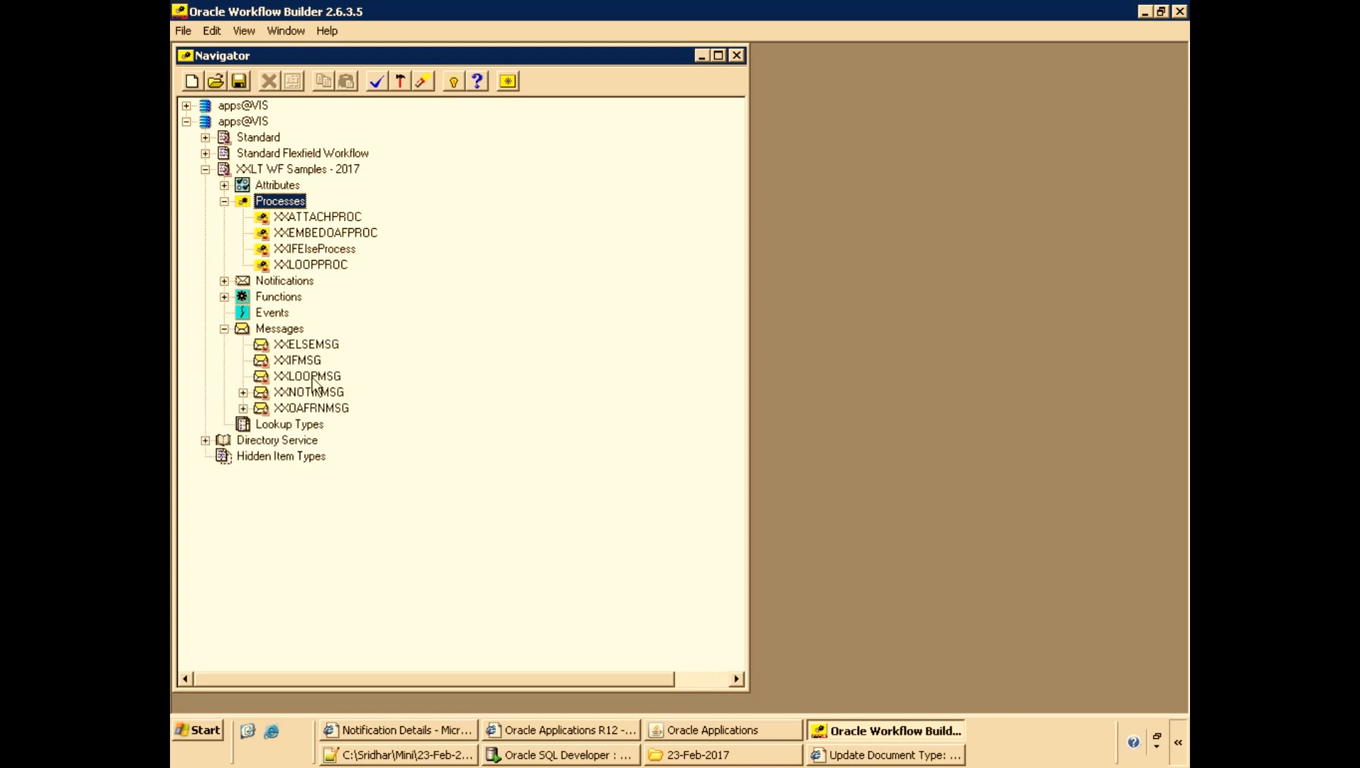
click(263, 410)
double_click(283, 411)
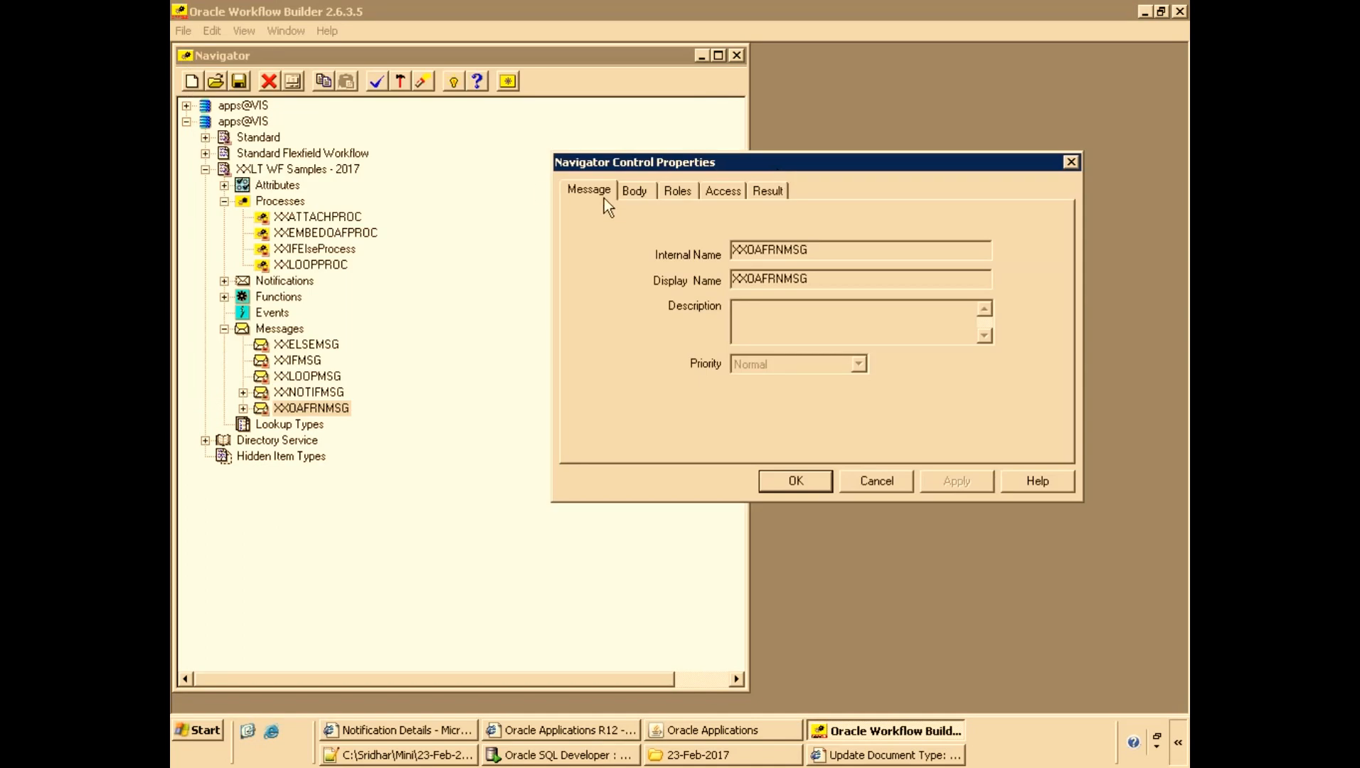
click(632, 191)
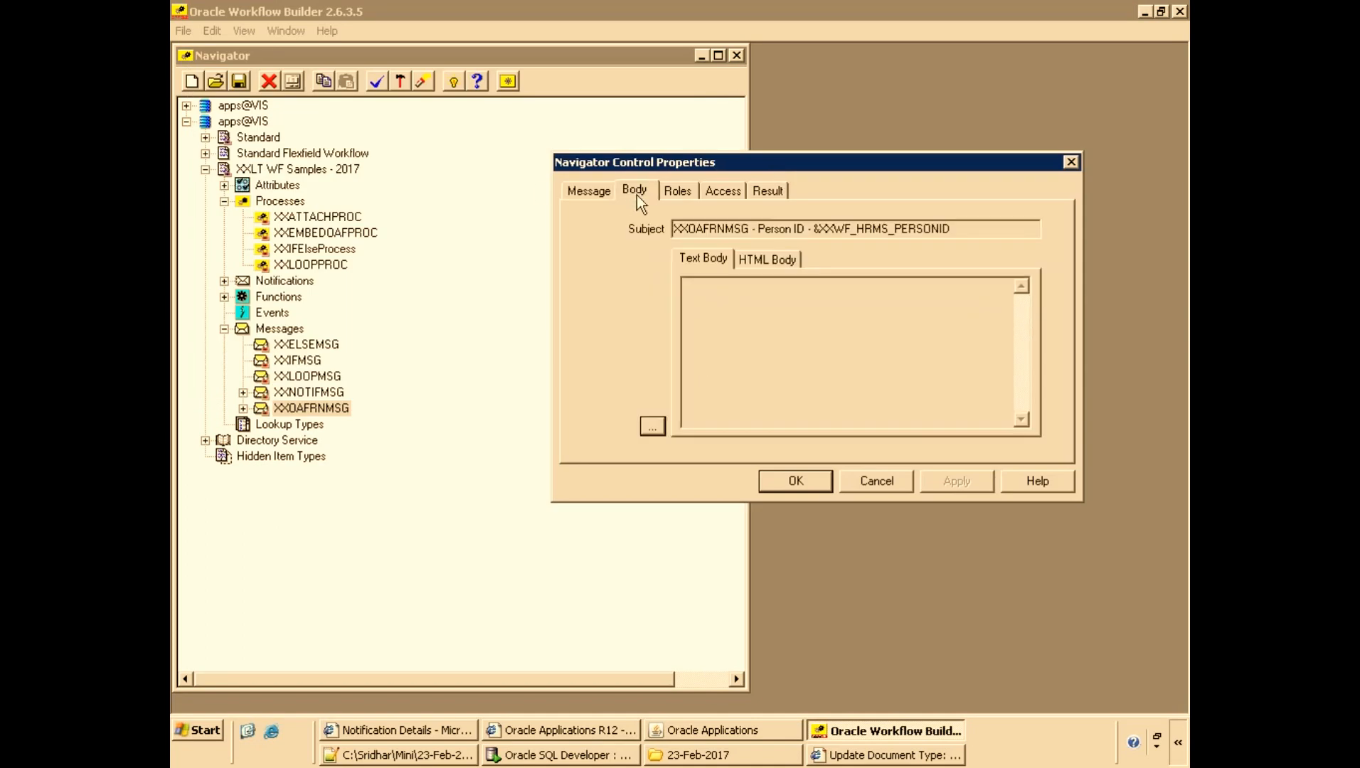
click(763, 262)
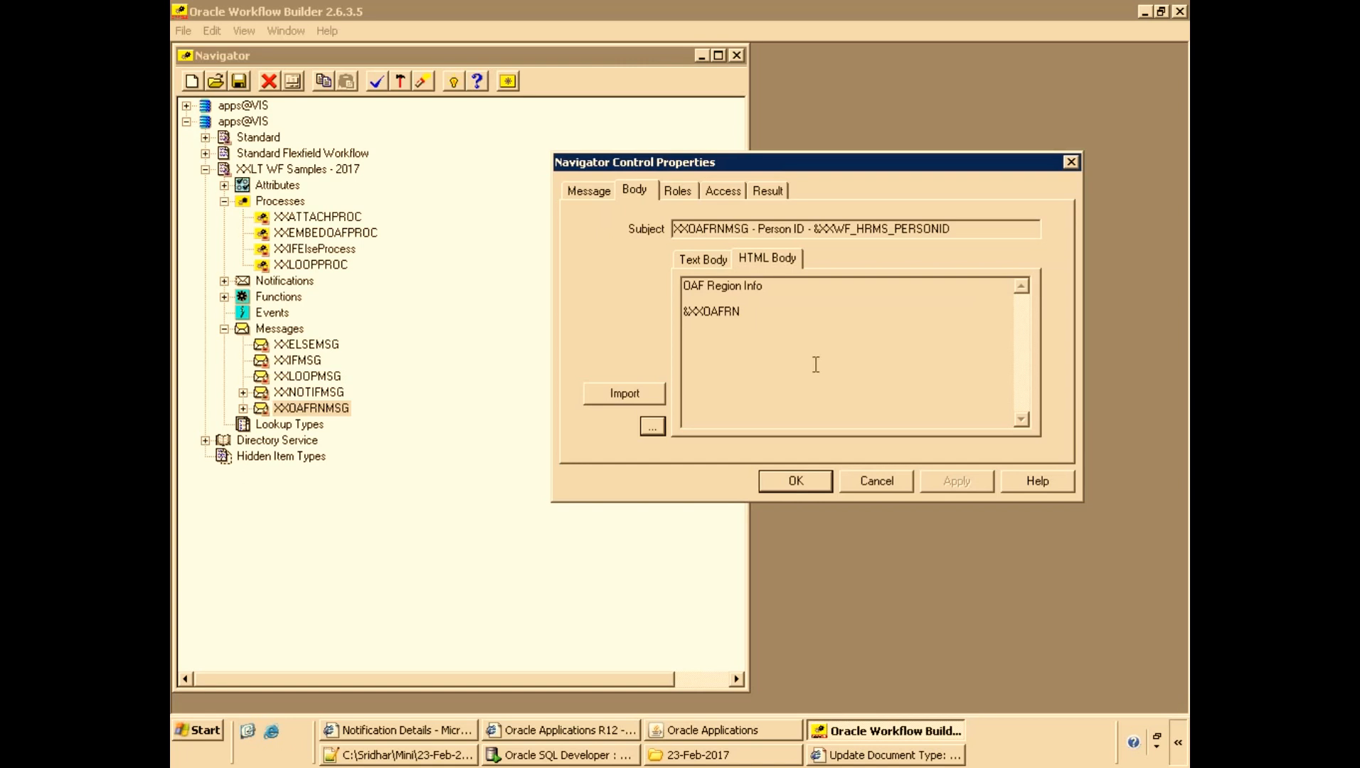
click(876, 481)
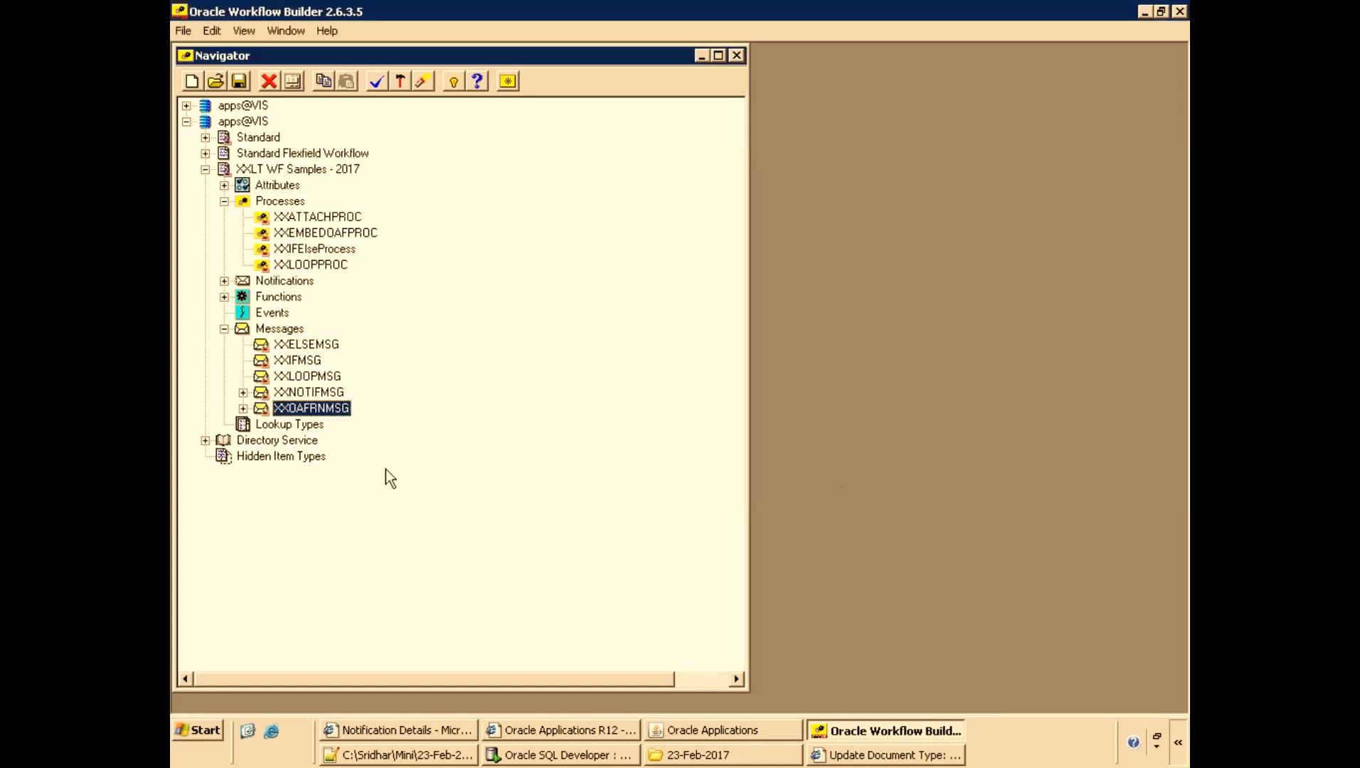
Open the XXOAFRN attribute's properties under XXOAFRNMSG and select its default Value URL.
click(243, 408)
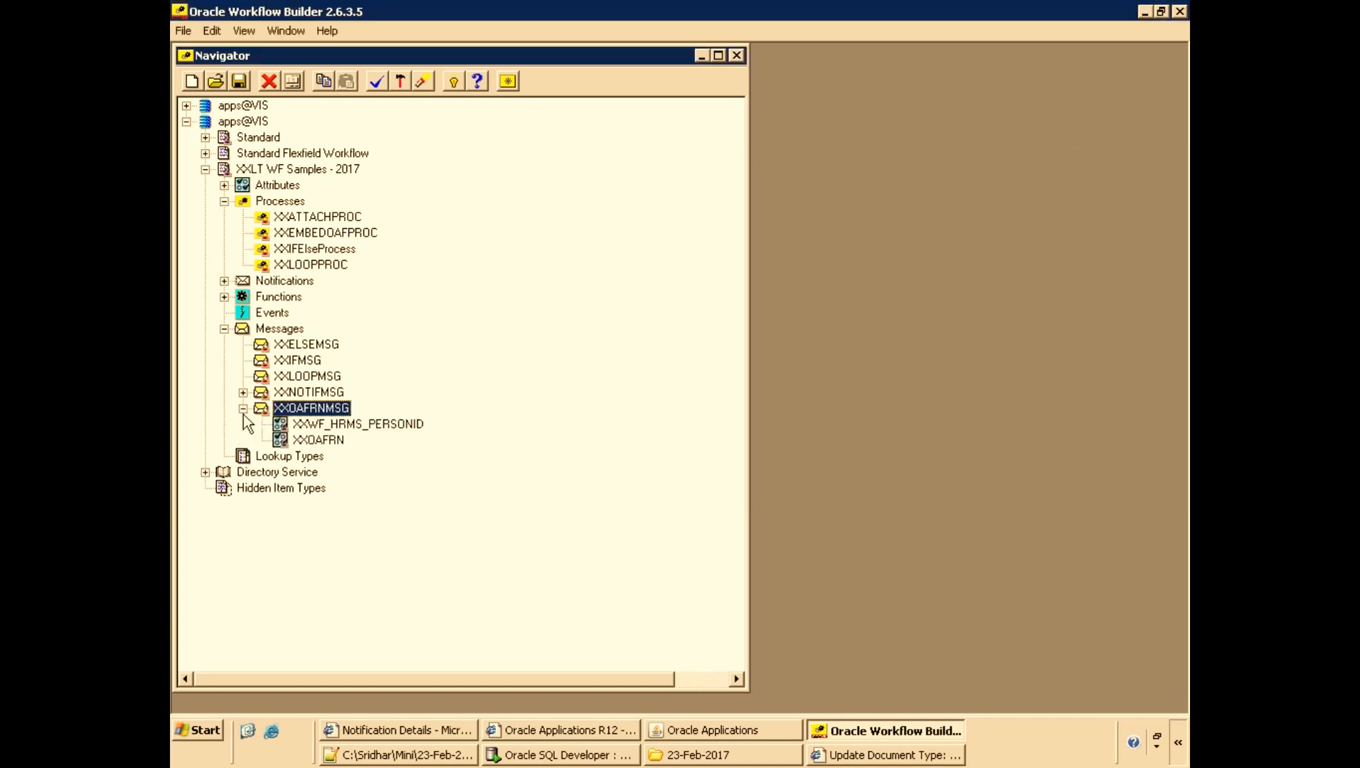
double_click(281, 444)
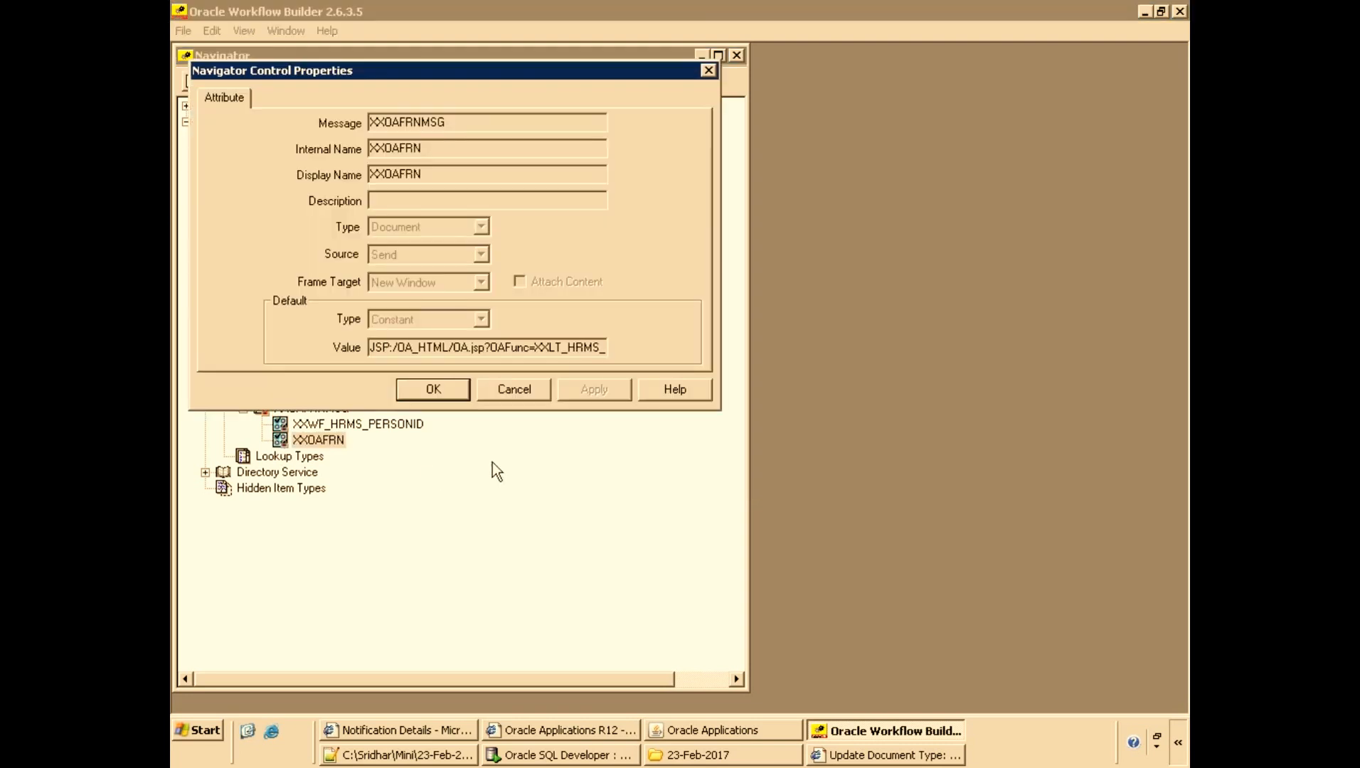
drag(564, 71, 789, 153)
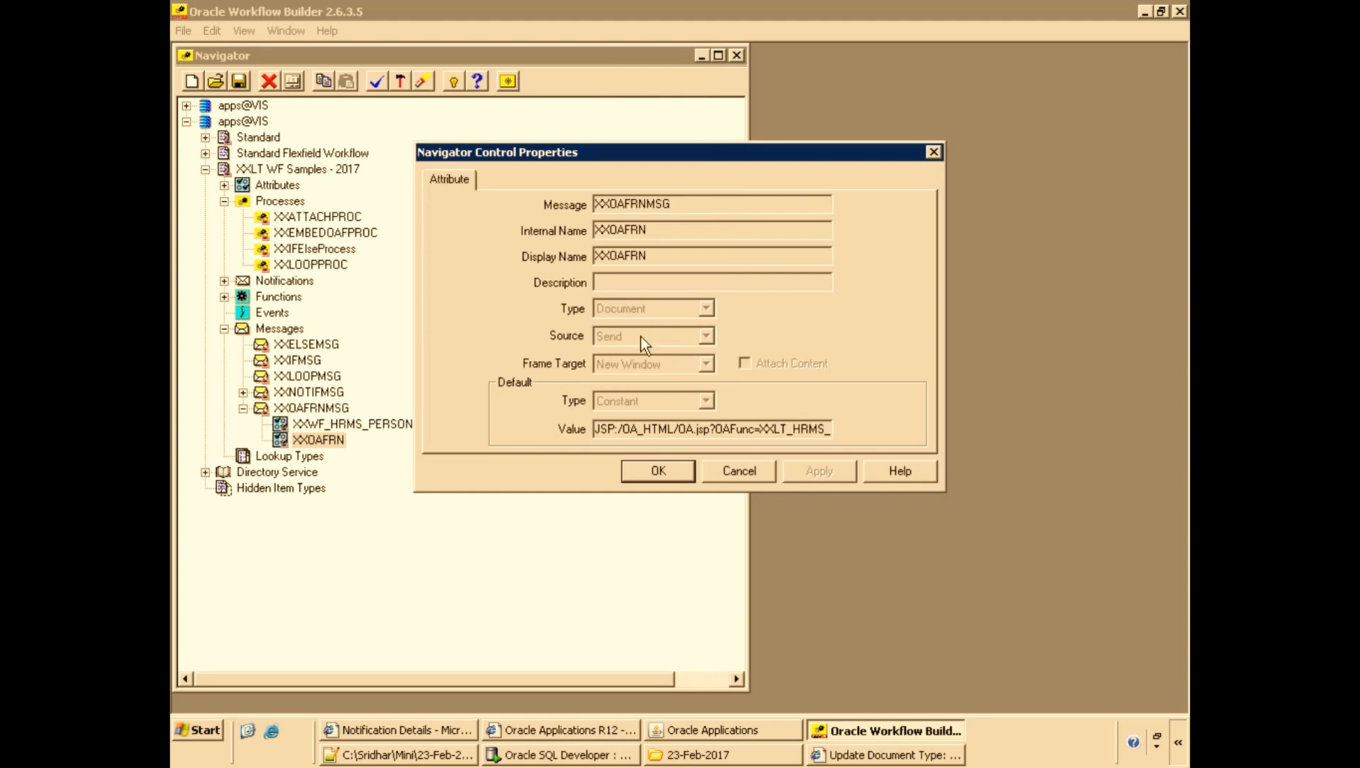
drag(595, 433, 825, 430)
Paste the attribute's URL onto a new line in the Notepad++ notes file.
click(437, 755)
click(675, 433)
key(Return)
text(JSP:/OA_HTML/OA.jsp?OAFunc=XXLT_HRMS_EMPRN&P_PERSON_ID_FRMWF=&XXWF_HRMS_PERSONID)
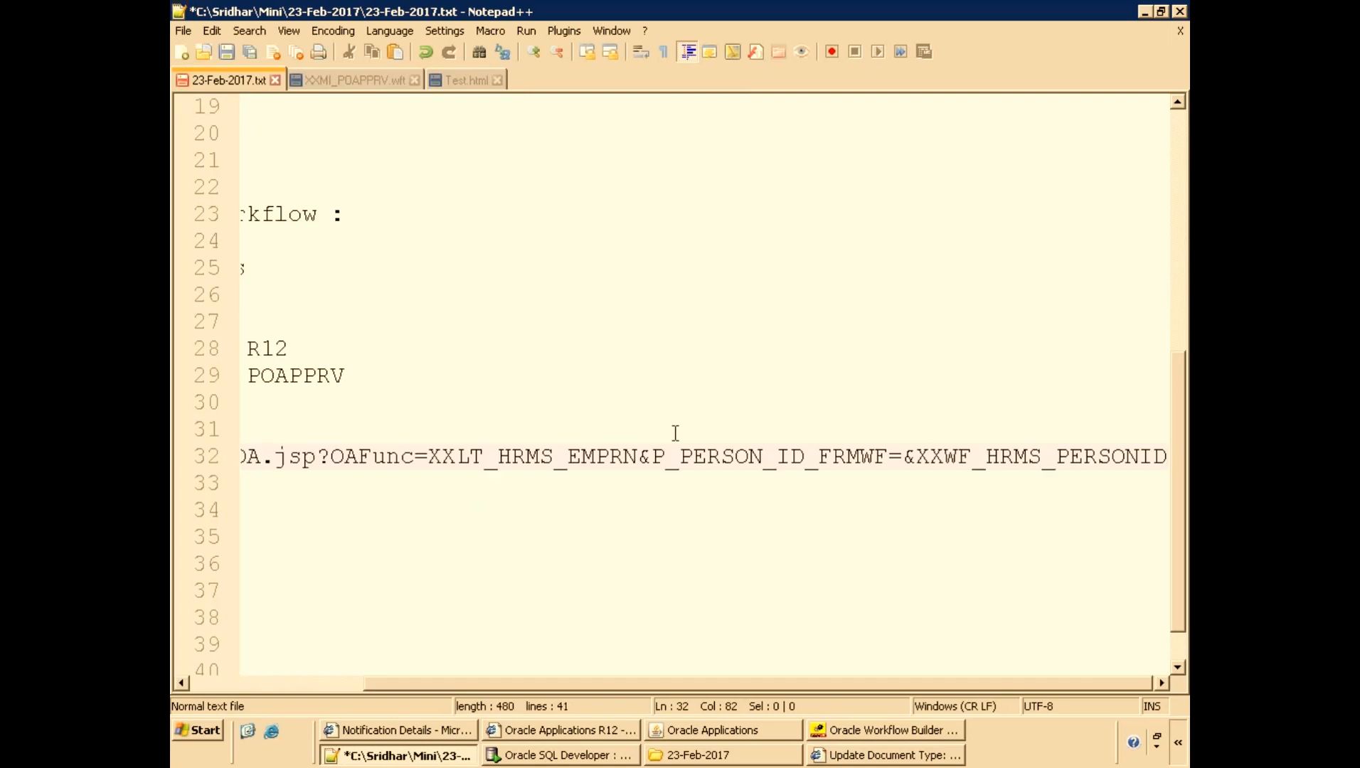
Split the URL after OA.jsp? and highlight the XXLT_HRMS_EMPRN function and XXWF_HRMS_PERSONID parameter names.
key(Home)
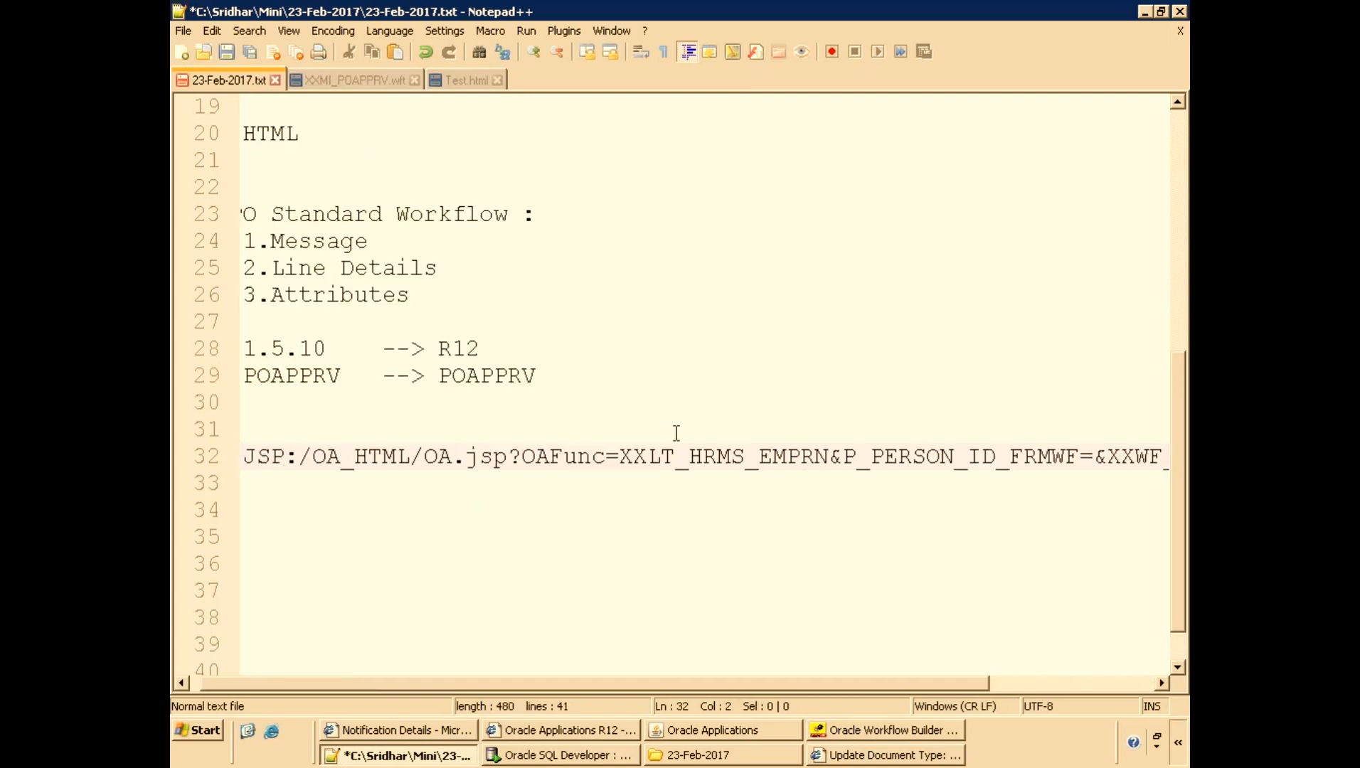
click(522, 456)
key(Return)
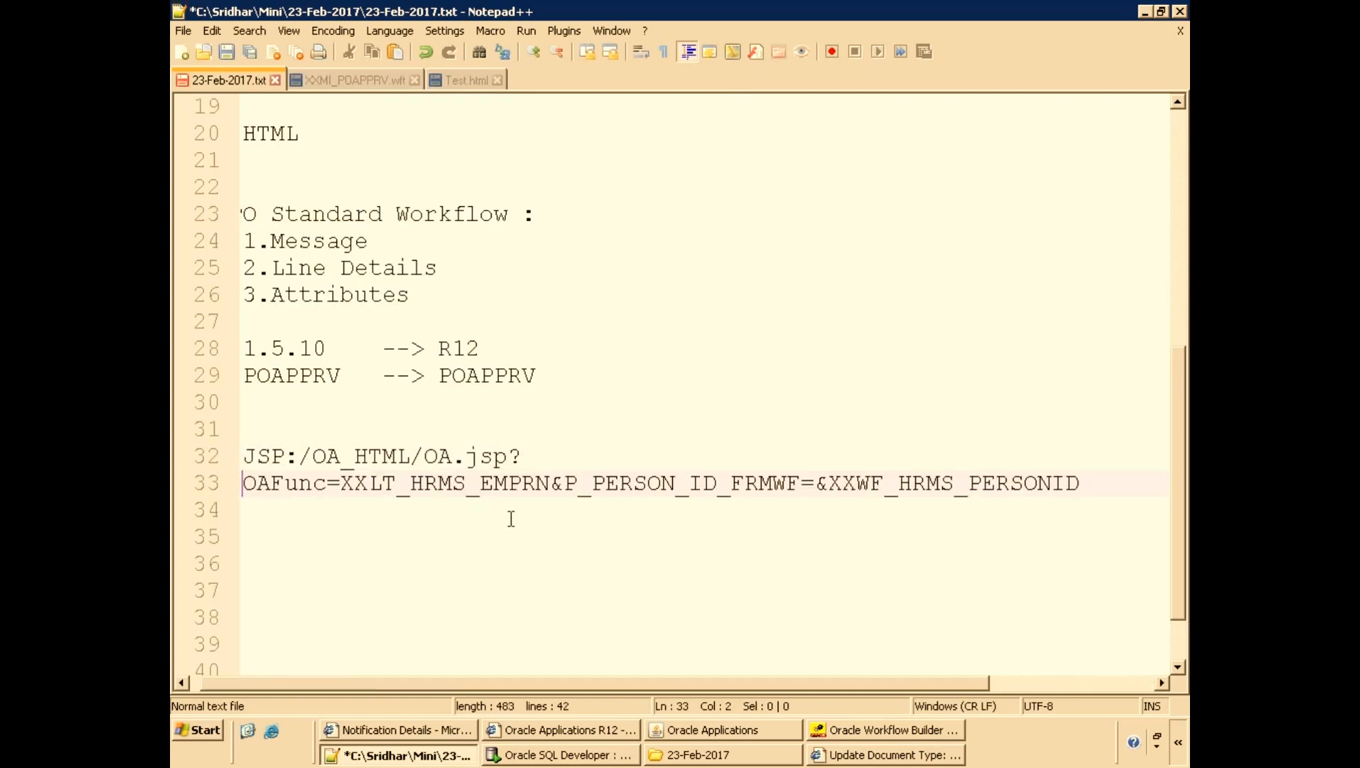
click(397, 484)
double_click(397, 484)
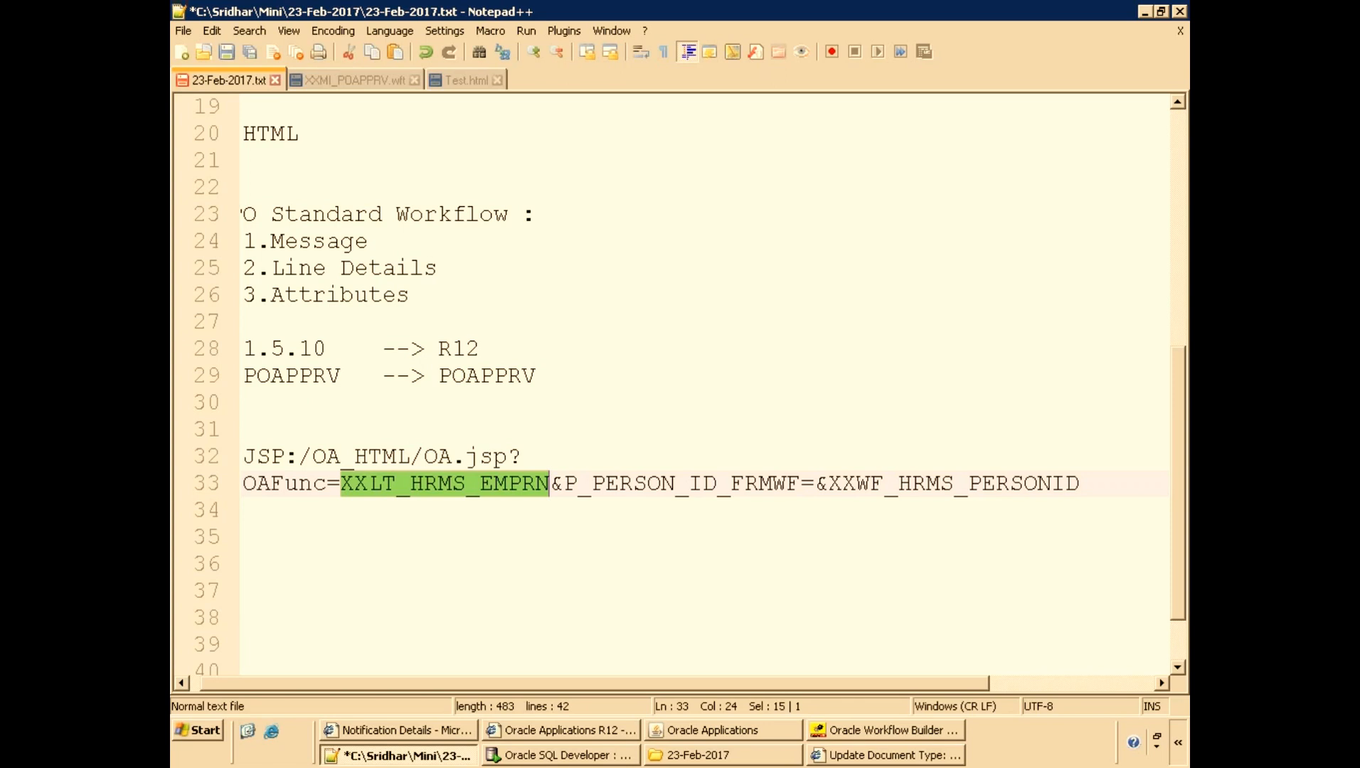
scroll(960, 562, up, 1)
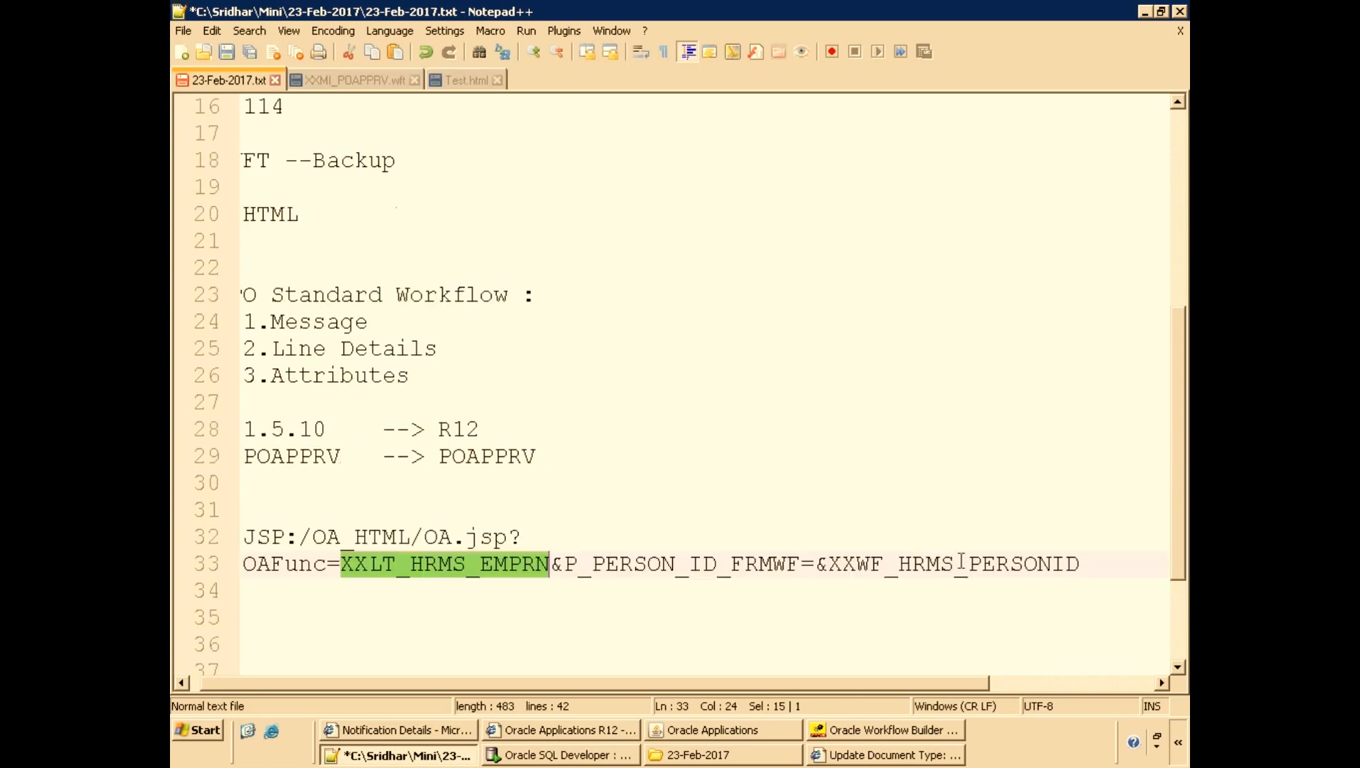
double_click(897, 563)
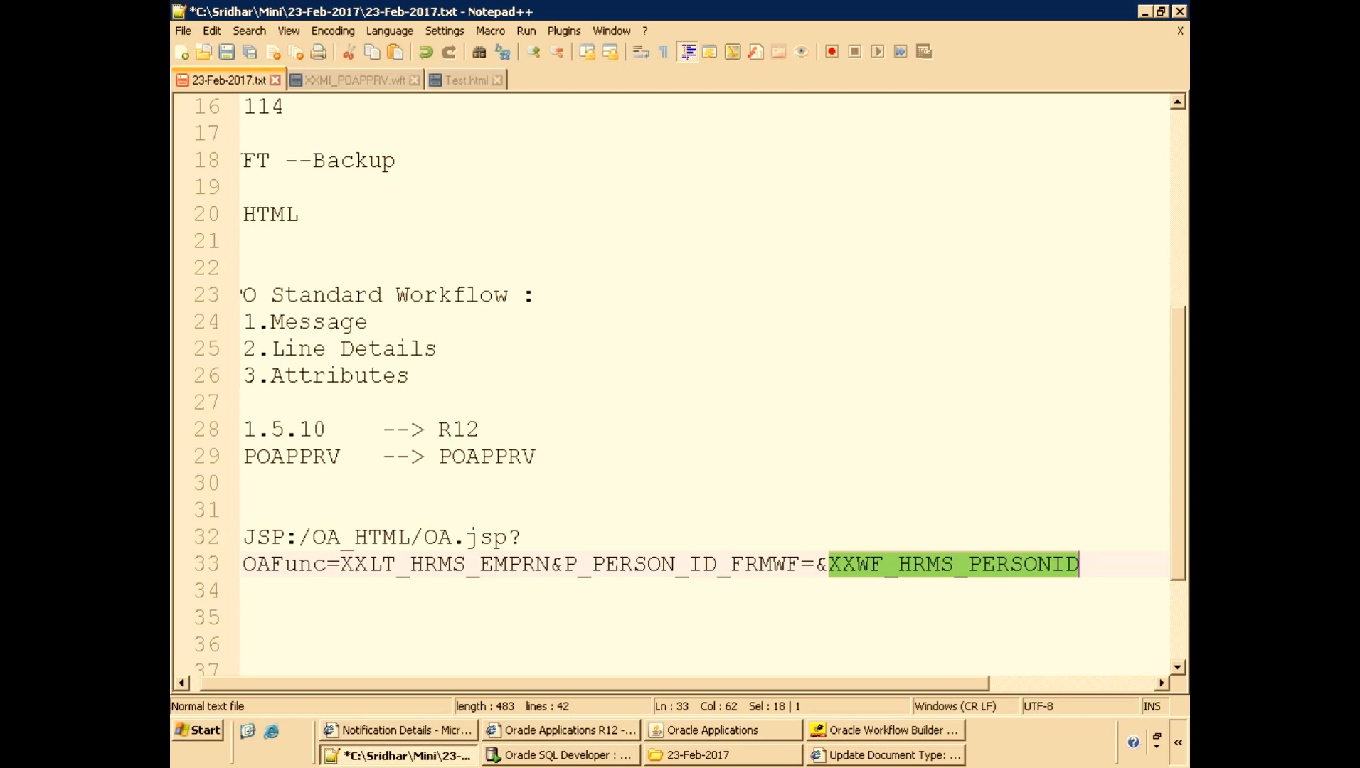
Rejoin the split URL back into a single line.
click(556, 590)
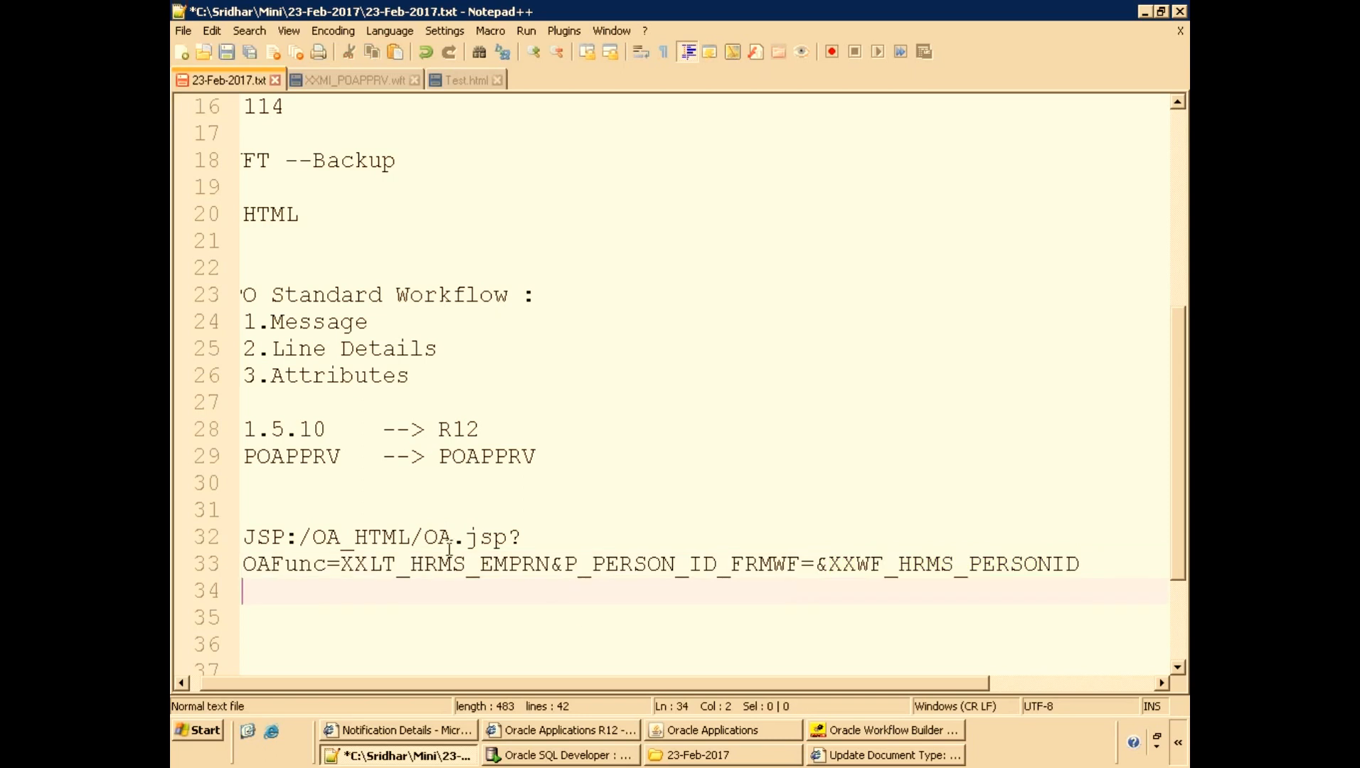
ctrl+scroll(449, 552, down, 1)
click(488, 472)
key(Right)
key(Delete)
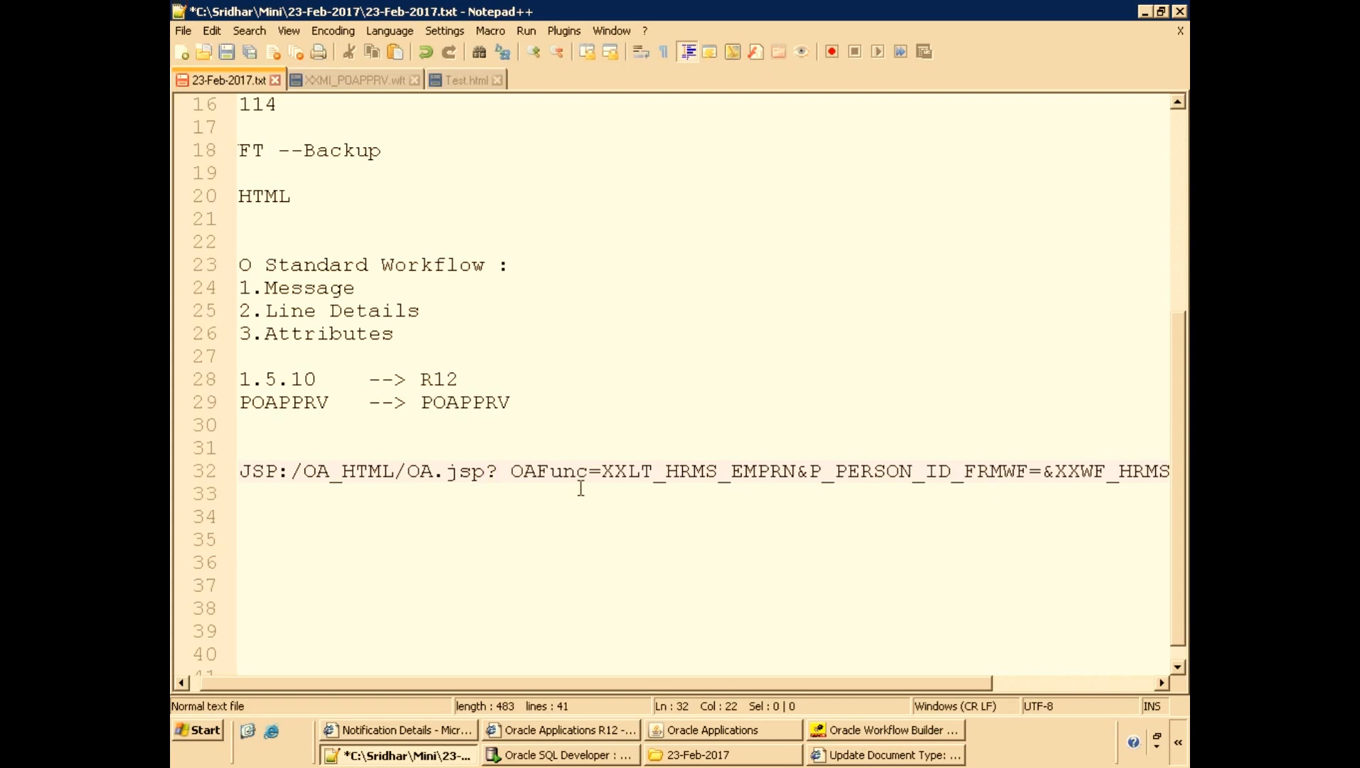
key(Delete)
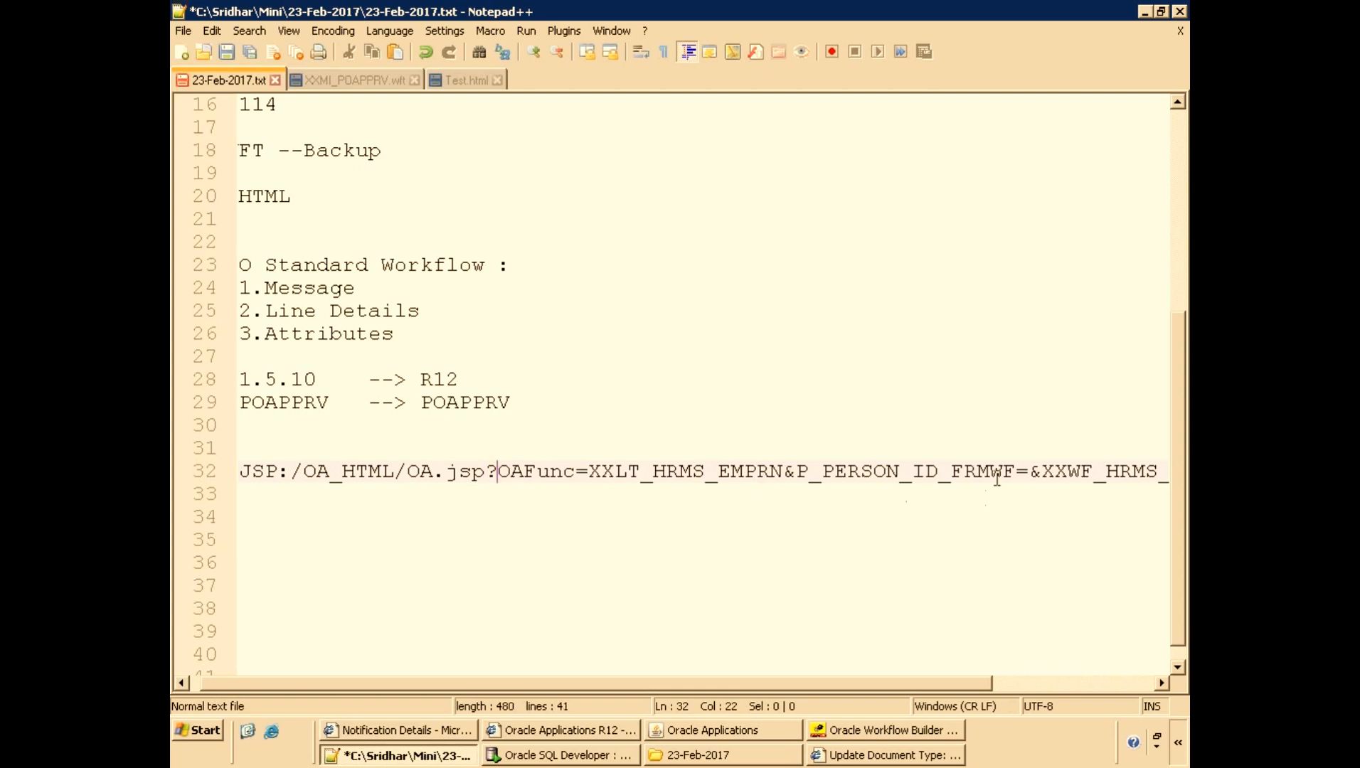
Copy the URL portion ending at P_PERSON_ID_FRMWF= onto a new line further down the notes.
click(1029, 472)
key(shift+Home)
key(ctrl+c)
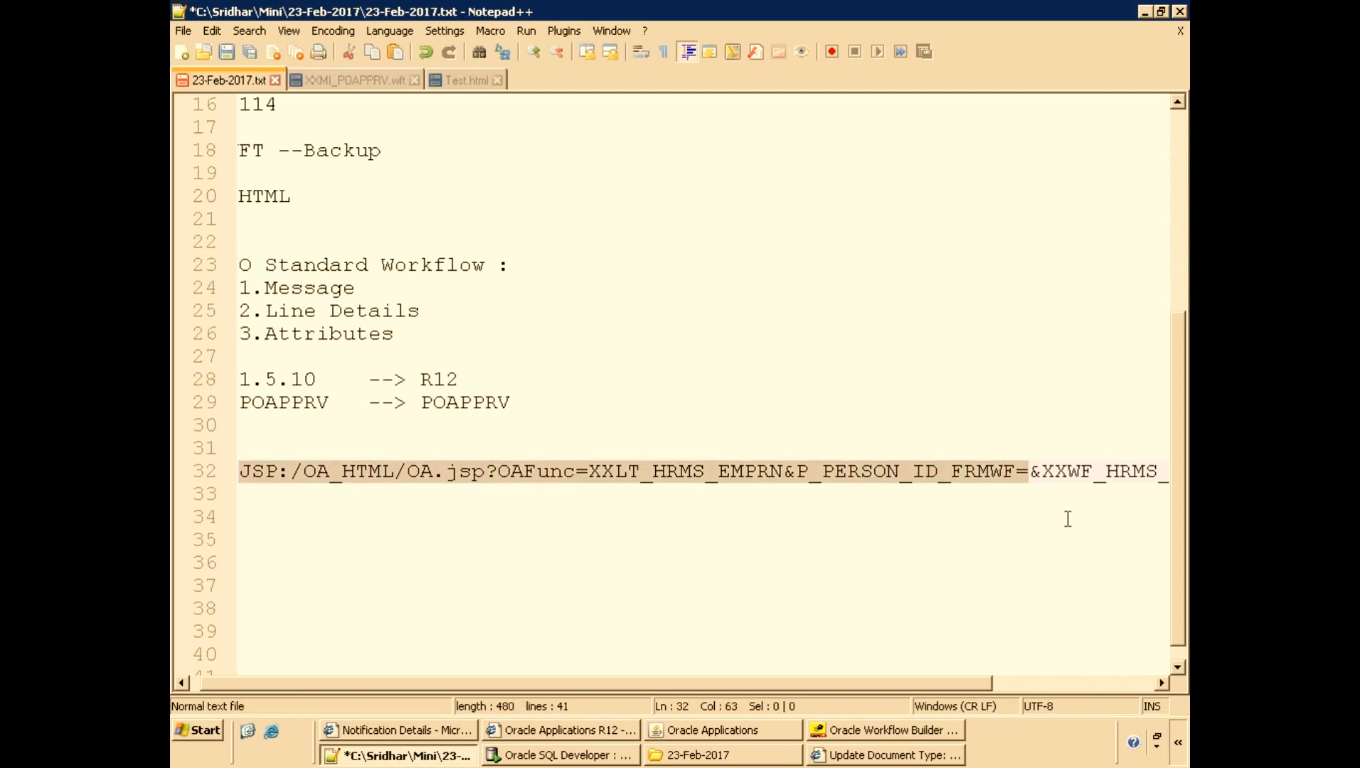
key(ctrl+End)
key(Return)
key(Return)
key(Up)
key(Up)
key(Up)
key(Up)
key(Up)
key(Up)
key(Up)
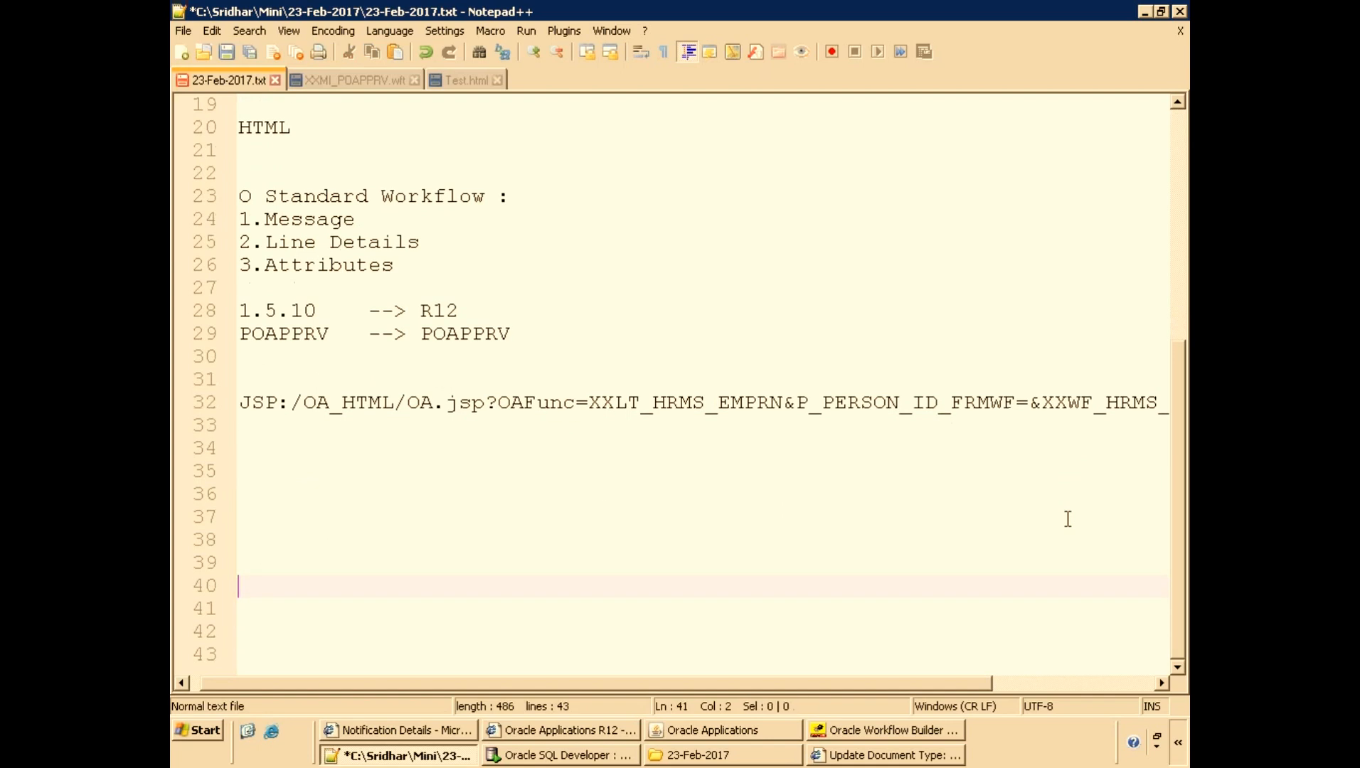
key(Up)
key(ctrl+v)
Remove the leading JSP:/ prefix from the copied URL line.
key(Home)
key(Delete)
key(Delete)
key(Delete)
key(Delete)
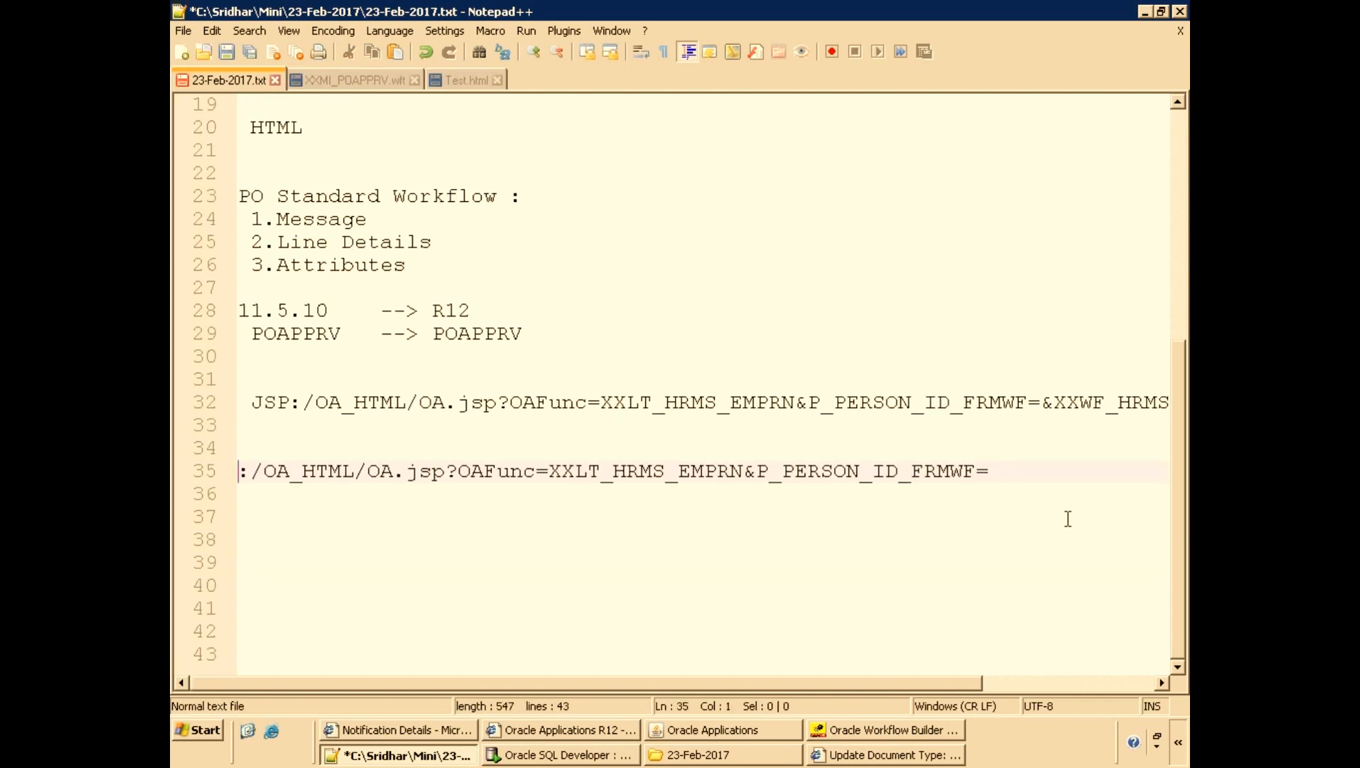
key(Delete)
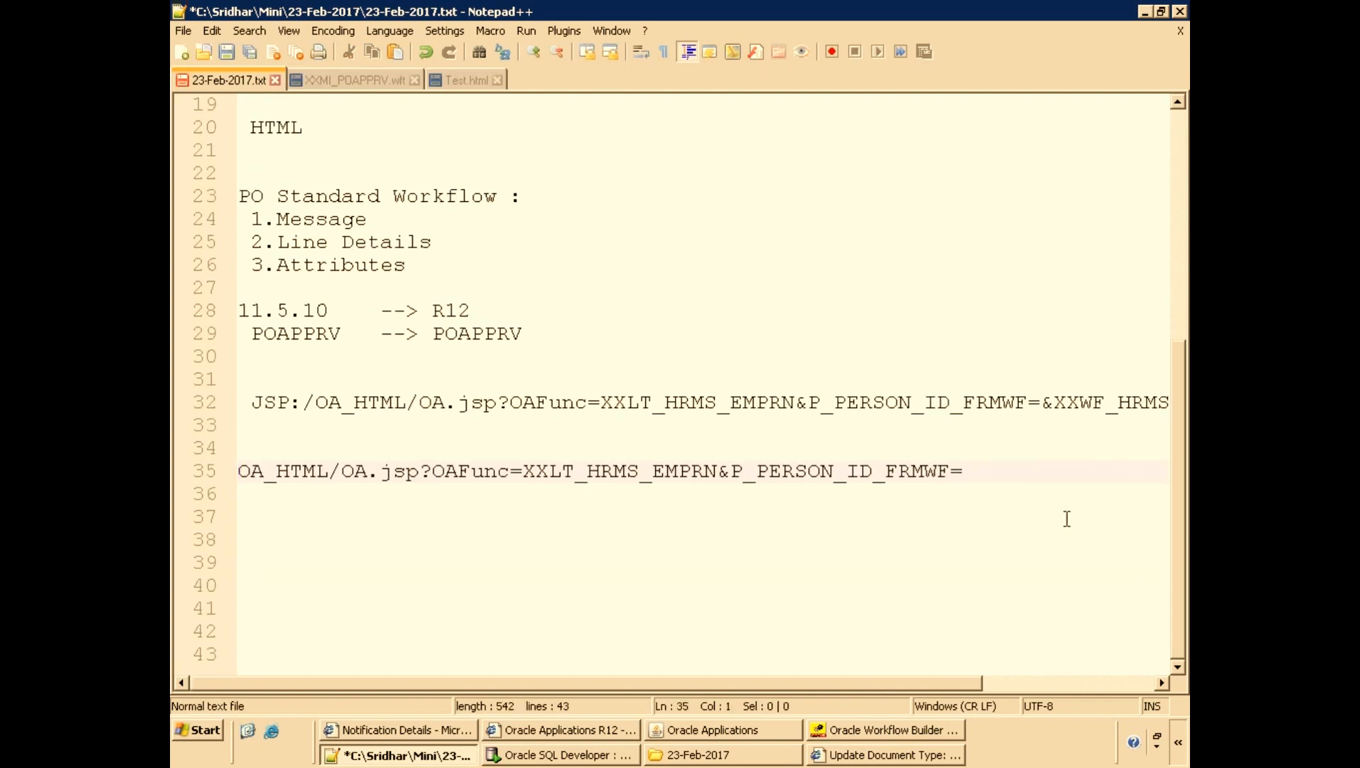
Copy the server base URL from the notification page's address and open a new browser window.
click(398, 729)
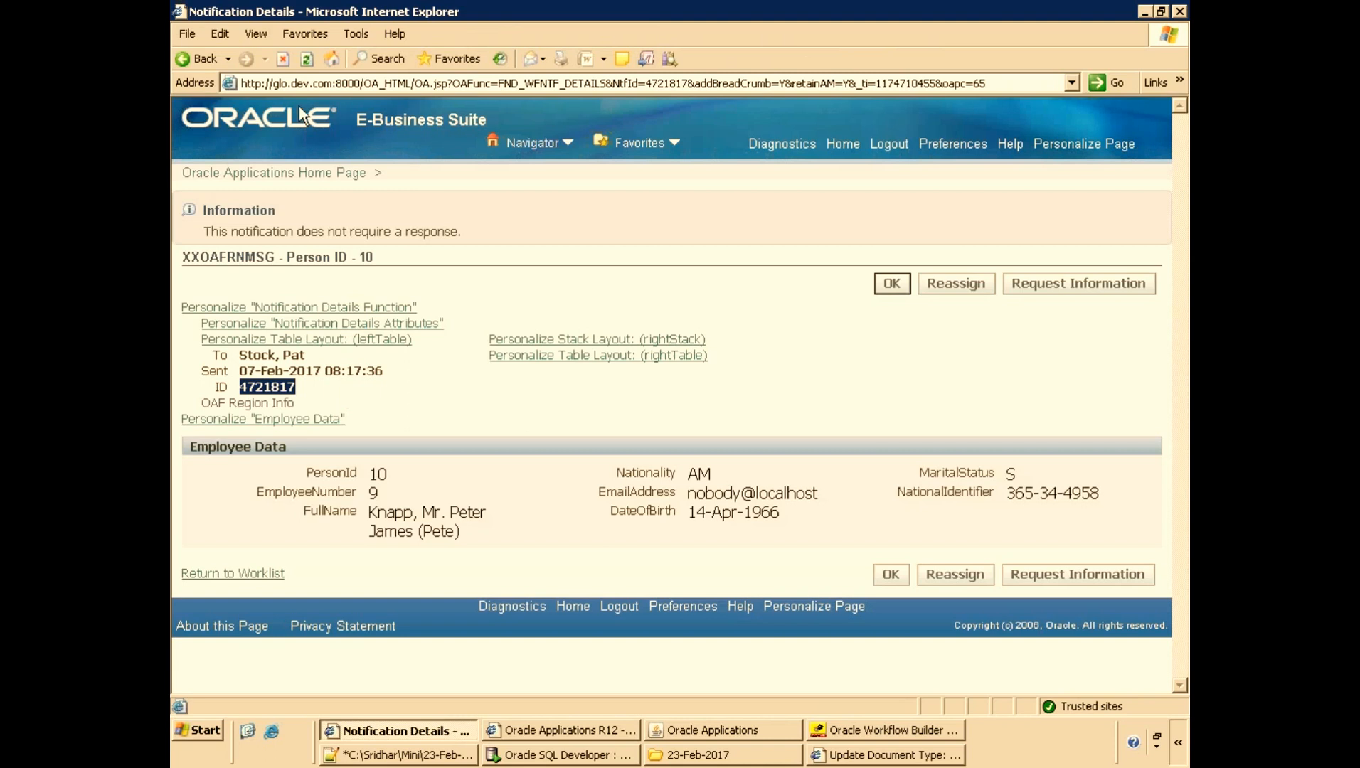
click(403, 85)
key(Home)
shift+click(415, 83)
key(ctrl+c)
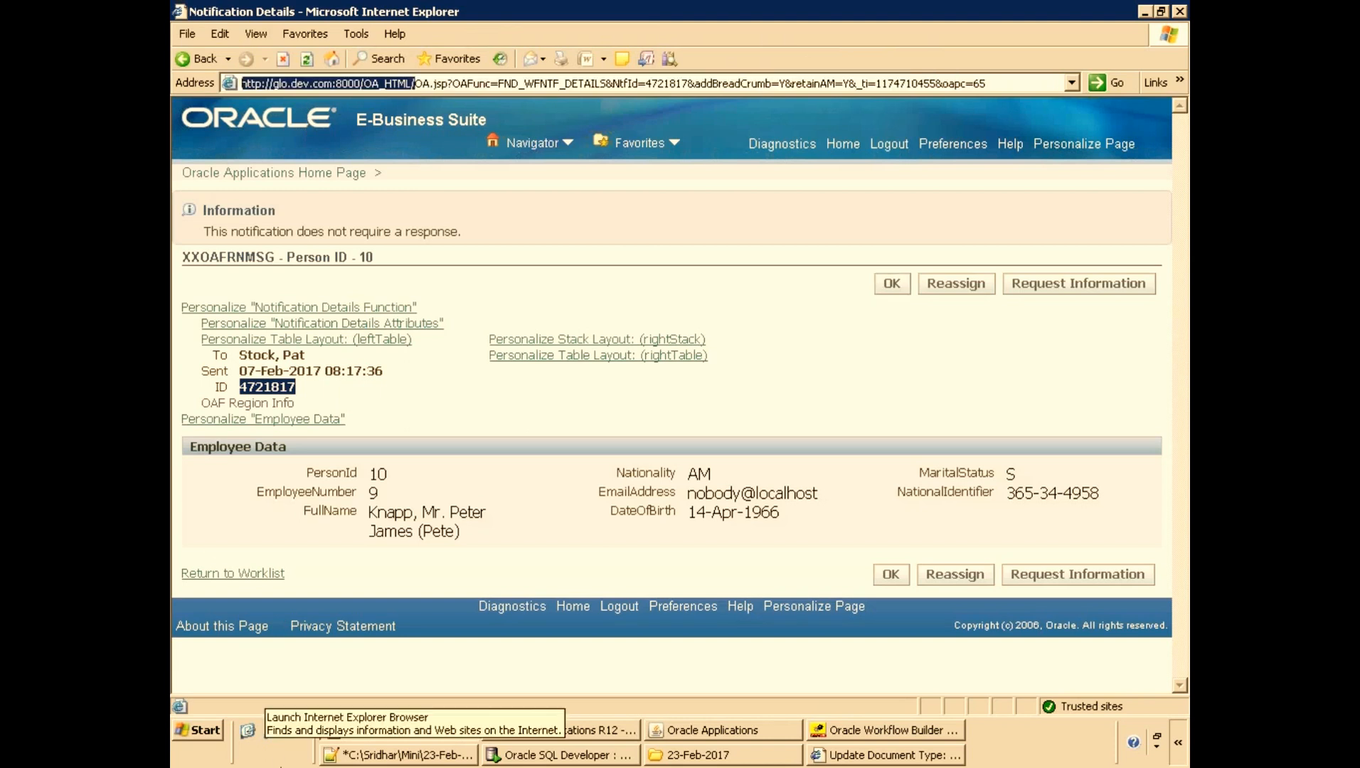
click(271, 731)
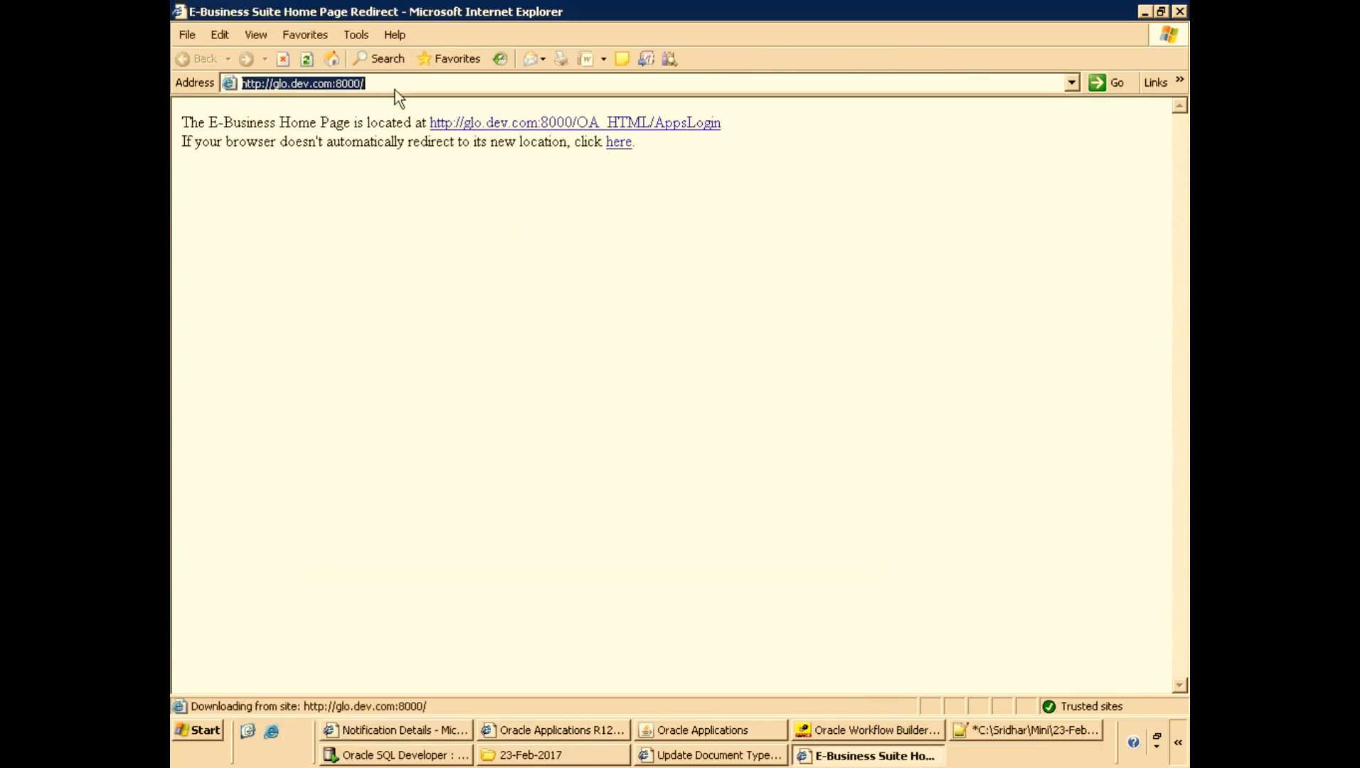
key(ctrl+v)
click(396, 731)
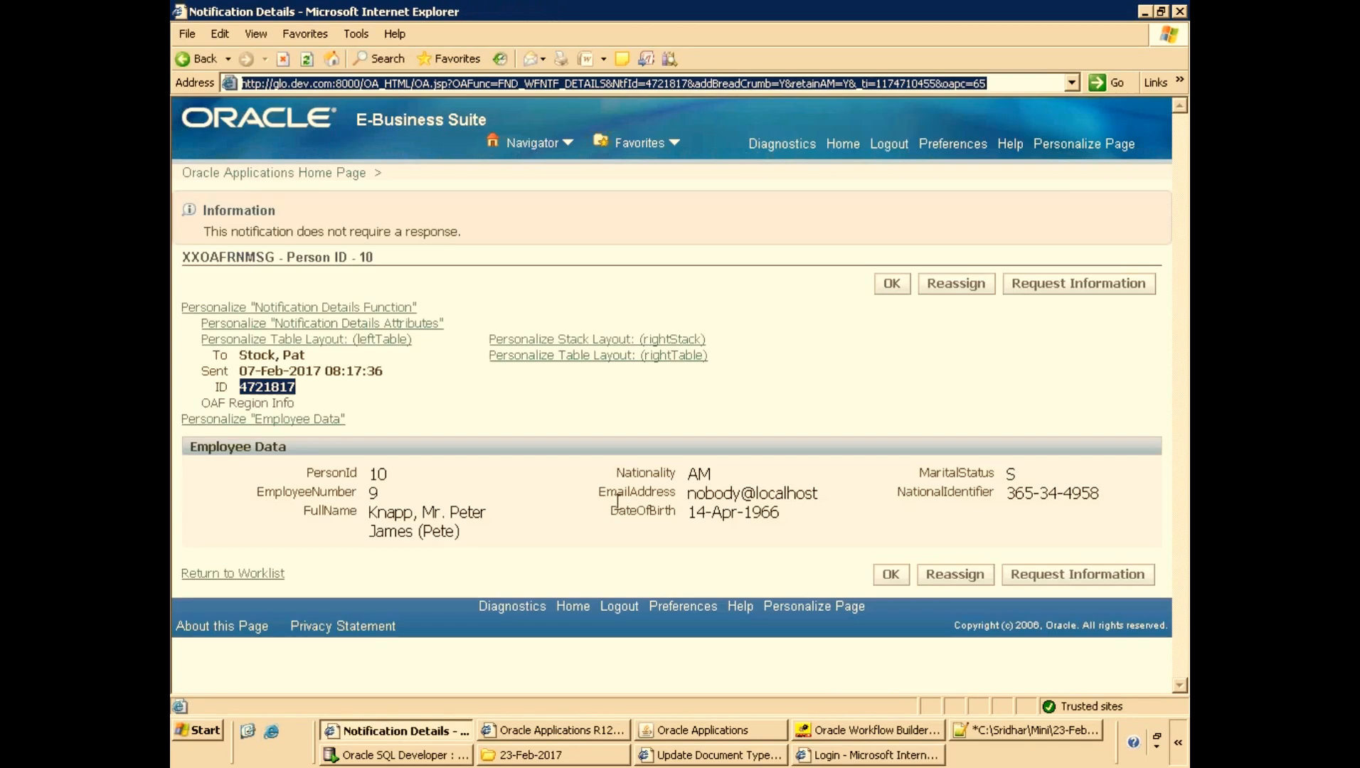
Paste the server base URL at the start of the copied OA.jsp URL and remove the duplicated OA_HTML/ segment.
key(alt+Tab)
key(alt+Tab)
key(alt+Tab)
key(ctrl+v)
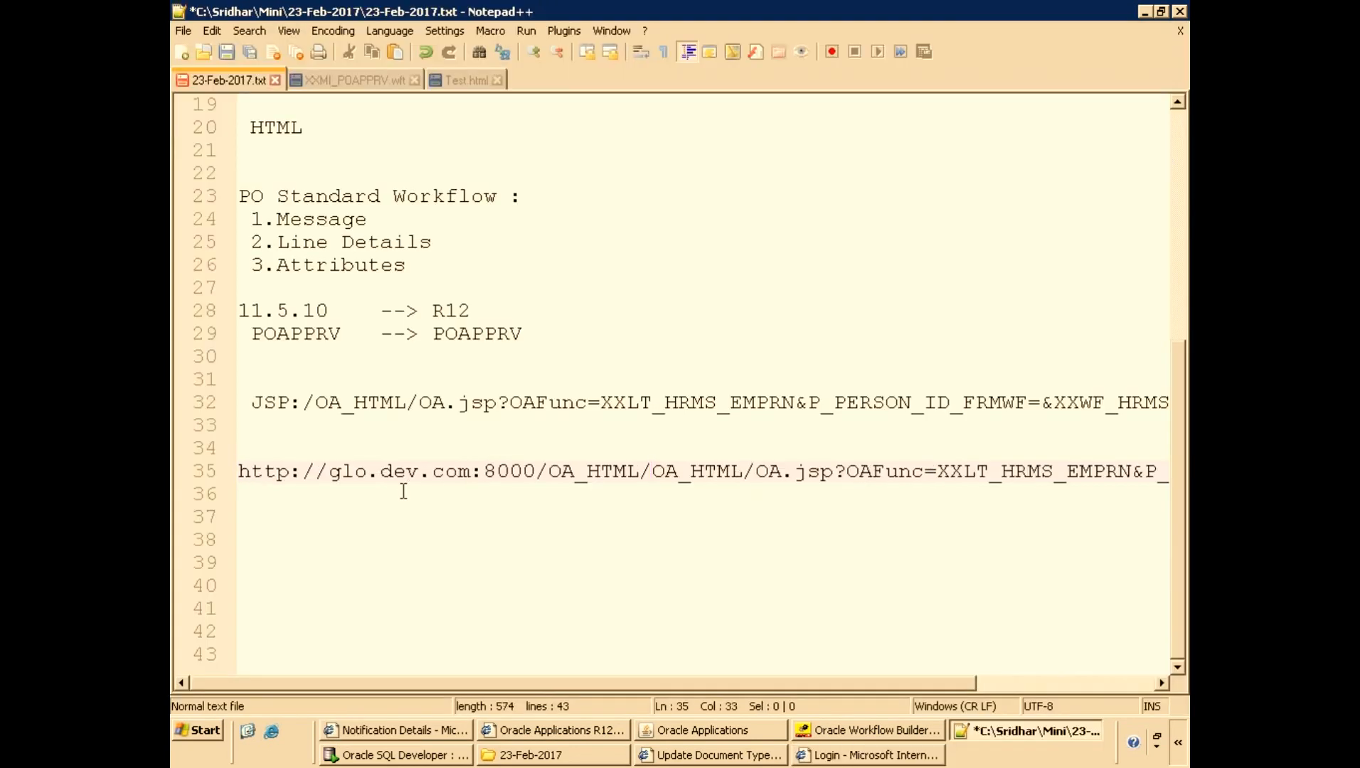
key(Delete)
key(Delete)
key(Delete)
key(Delete)
key(Delete)
key(Delete)
key(Delete)
key(Delete)
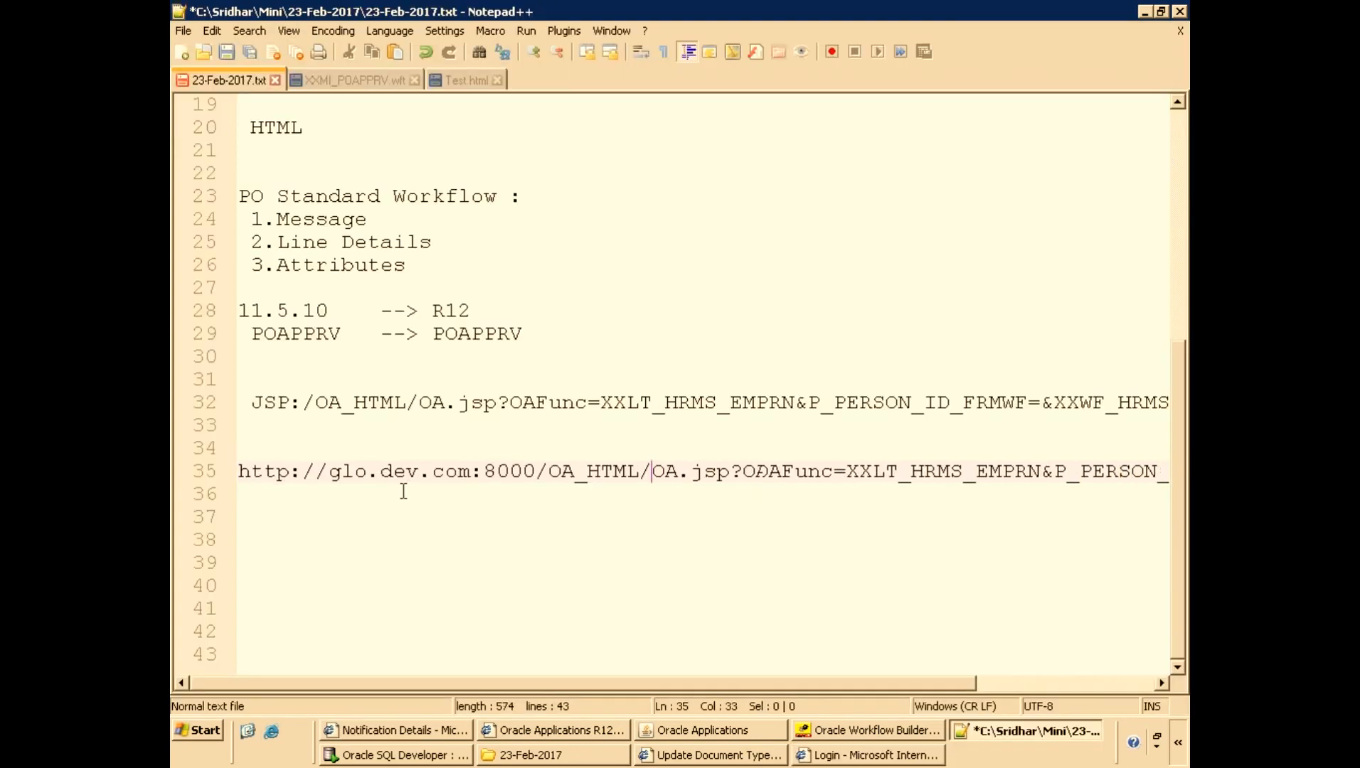
Append the person ID 10 to the P_PERSON_ID_FRMWF= parameter at the end of the URL.
key(End)
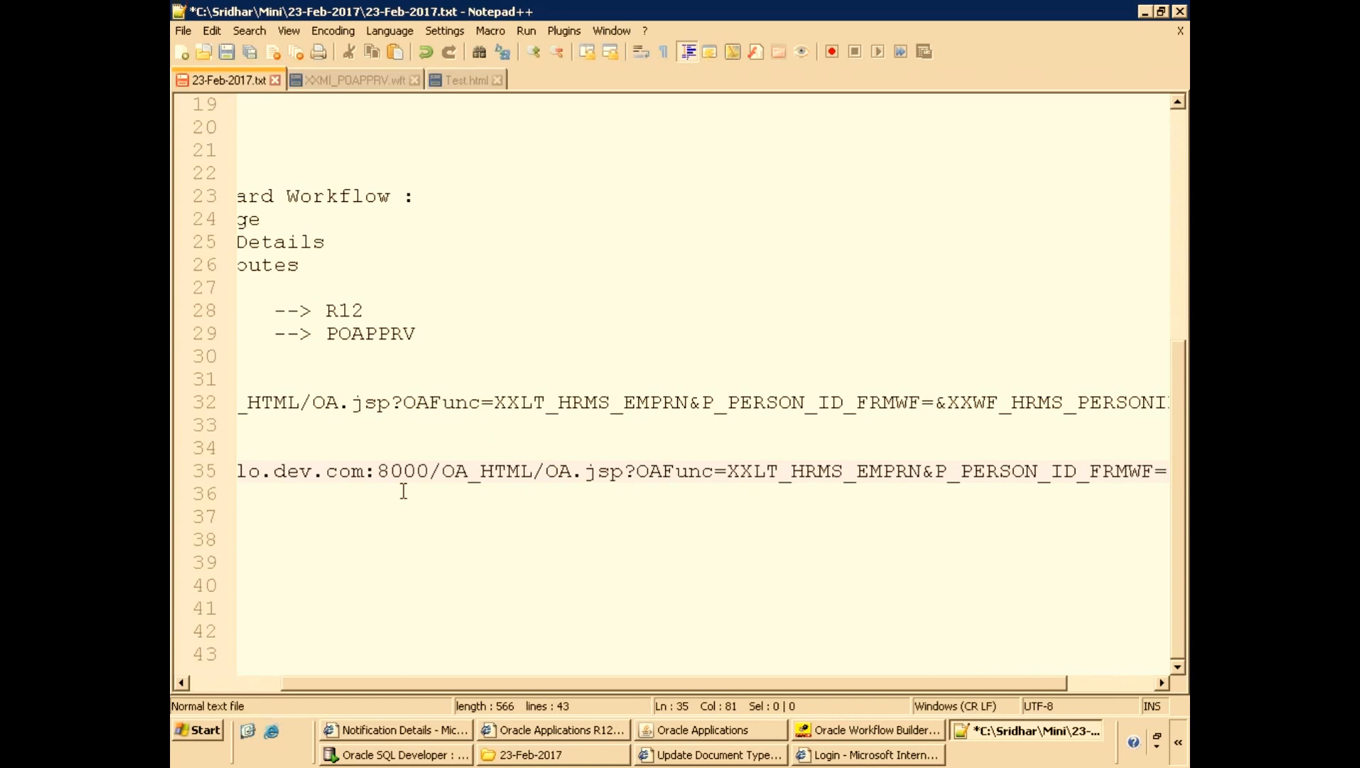
key(ctrl+minus)
key(ctrl+minus)
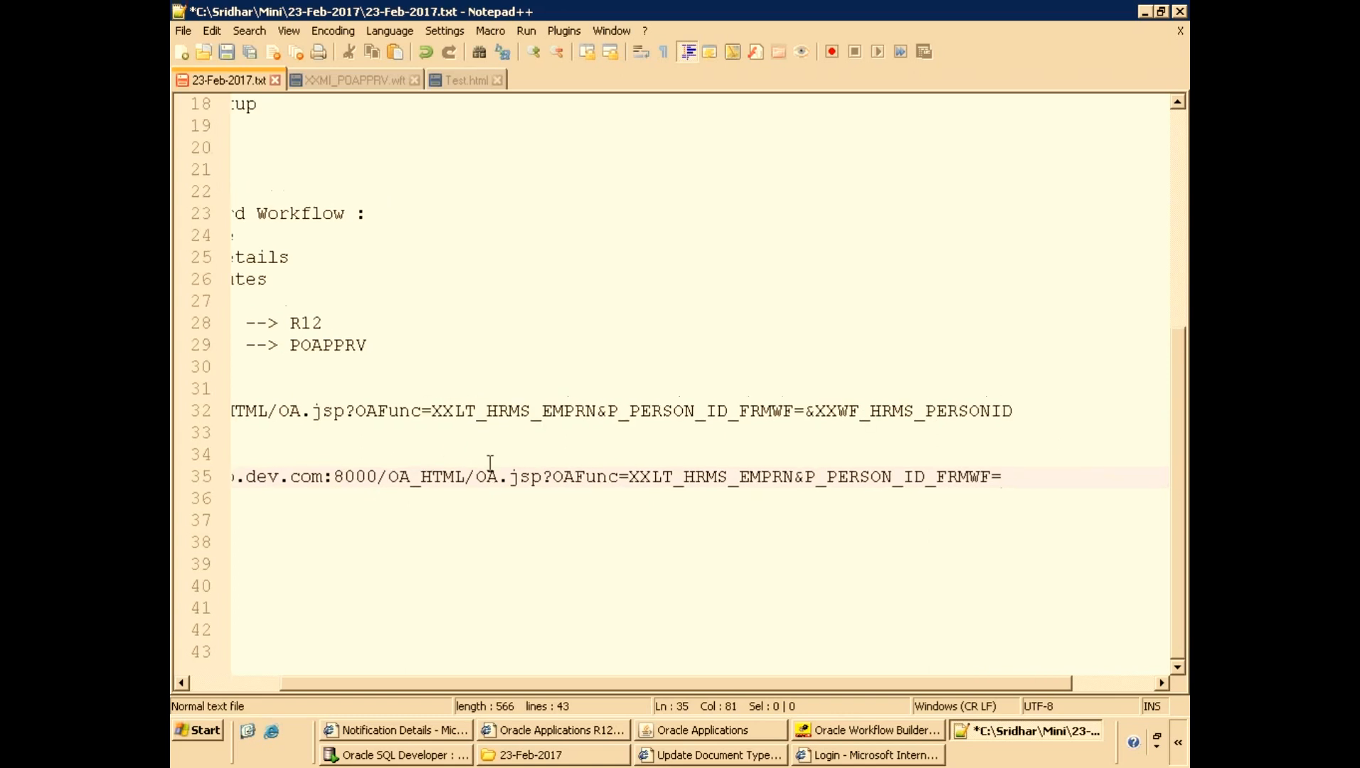
text(10)
Copy the complete function URL and open it in the new browser window.
key(shift+Home)
key(ctrl+c)
key(alt+Tab)
key(ctrl+v)
key(Return)
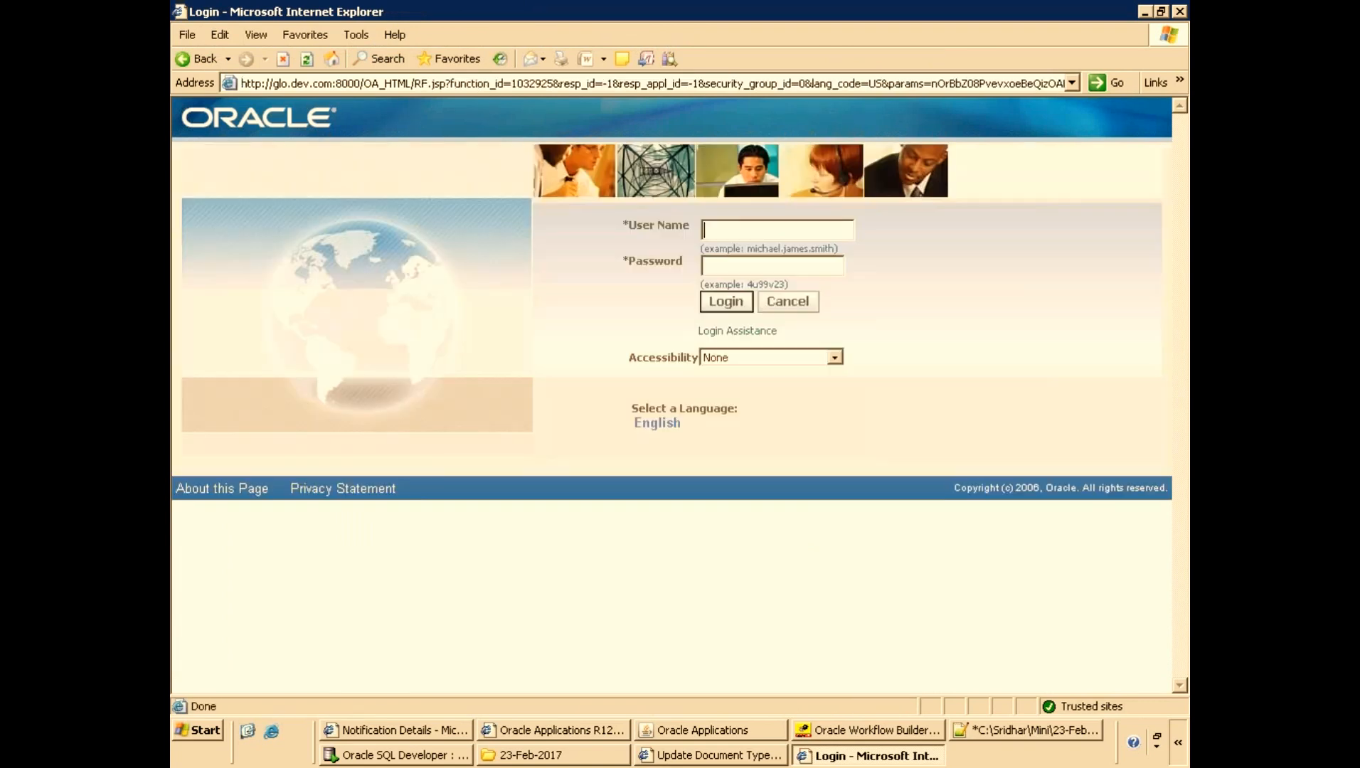
Log in to E-Business Suite with the operations user name and its password.
text(operations)
key(Tab)
text(welcome)
key(Return)
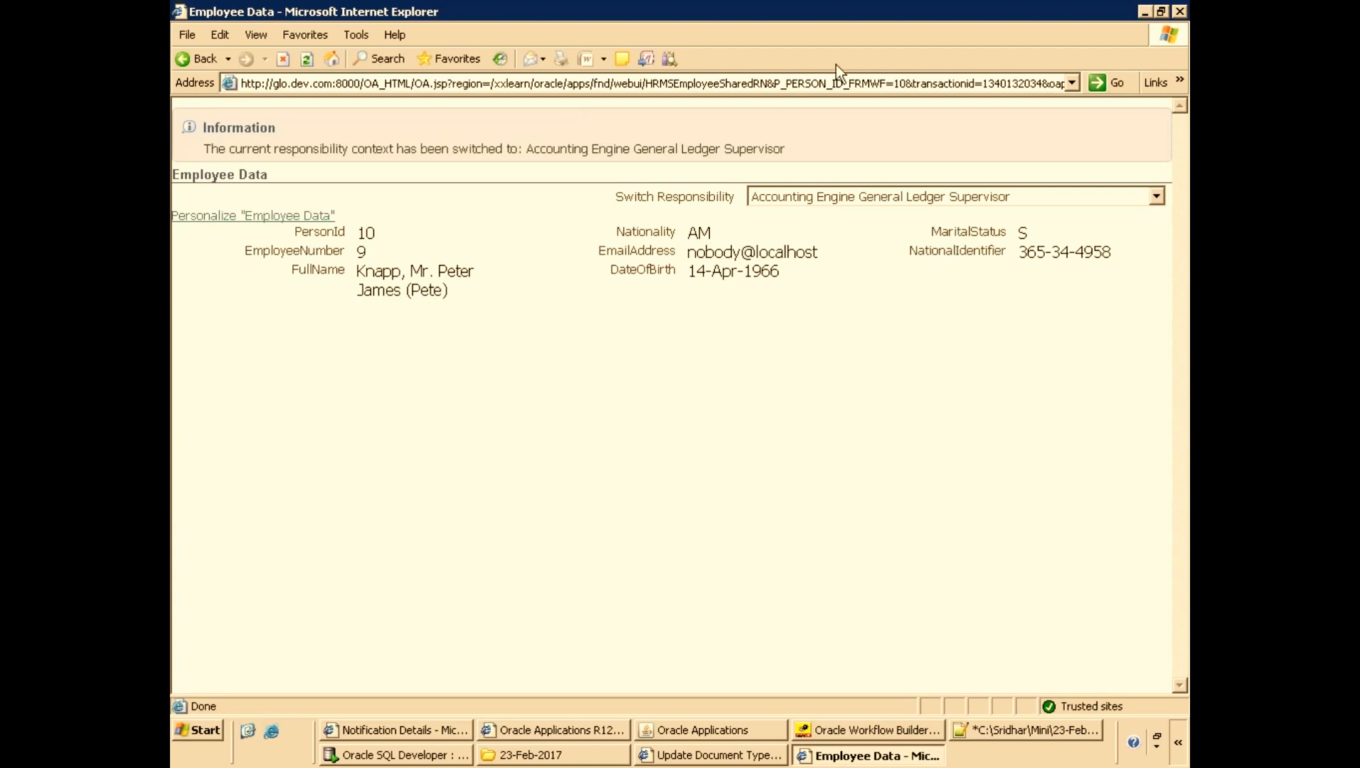
Change the P_PERSON_ID_FRMWF value in the address to 25 and reload the Employee Data page.
click(845, 83)
click(809, 83)
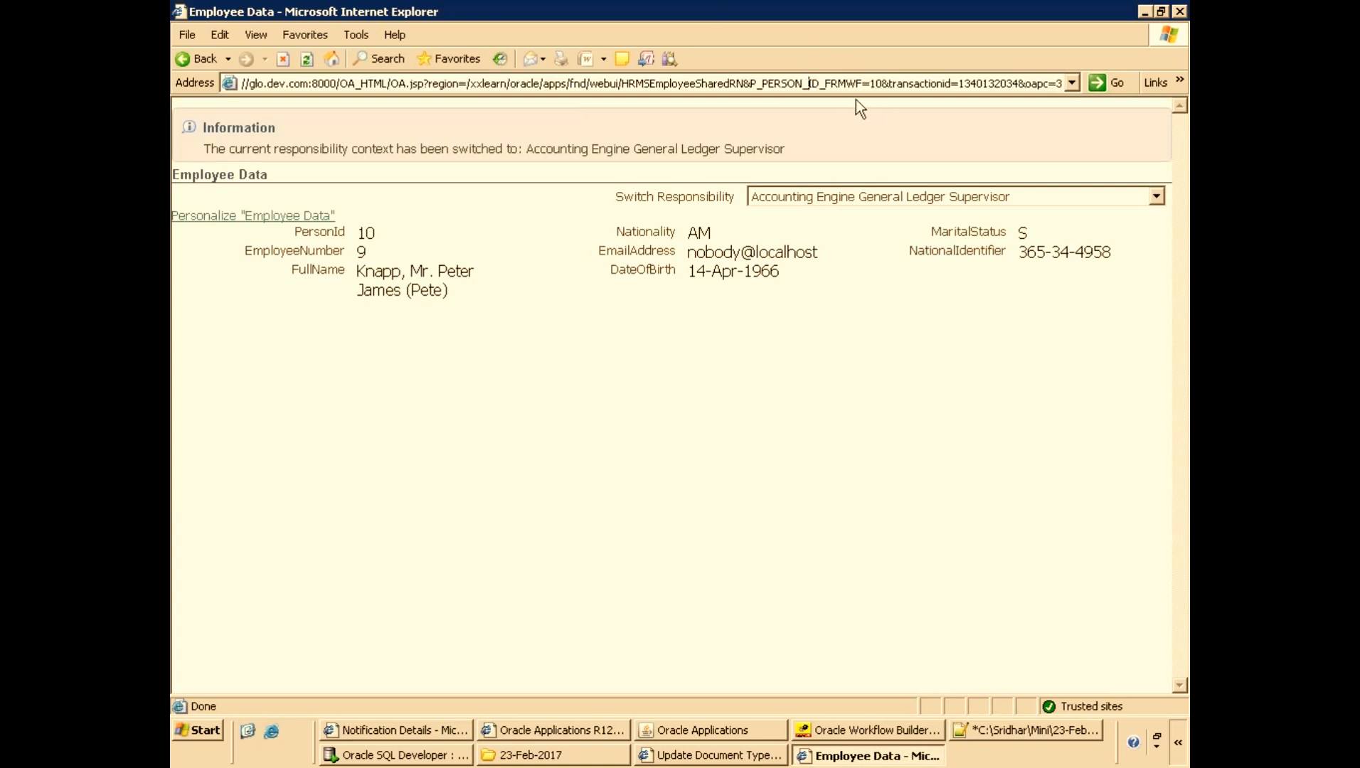
click(870, 83)
key(Delete)
key(Delete)
text(25)
click(1011, 83)
key(BackSpace)
key(BackSpace)
key(BackSpace)
key(BackSpace)
key(Home)
key(Return)
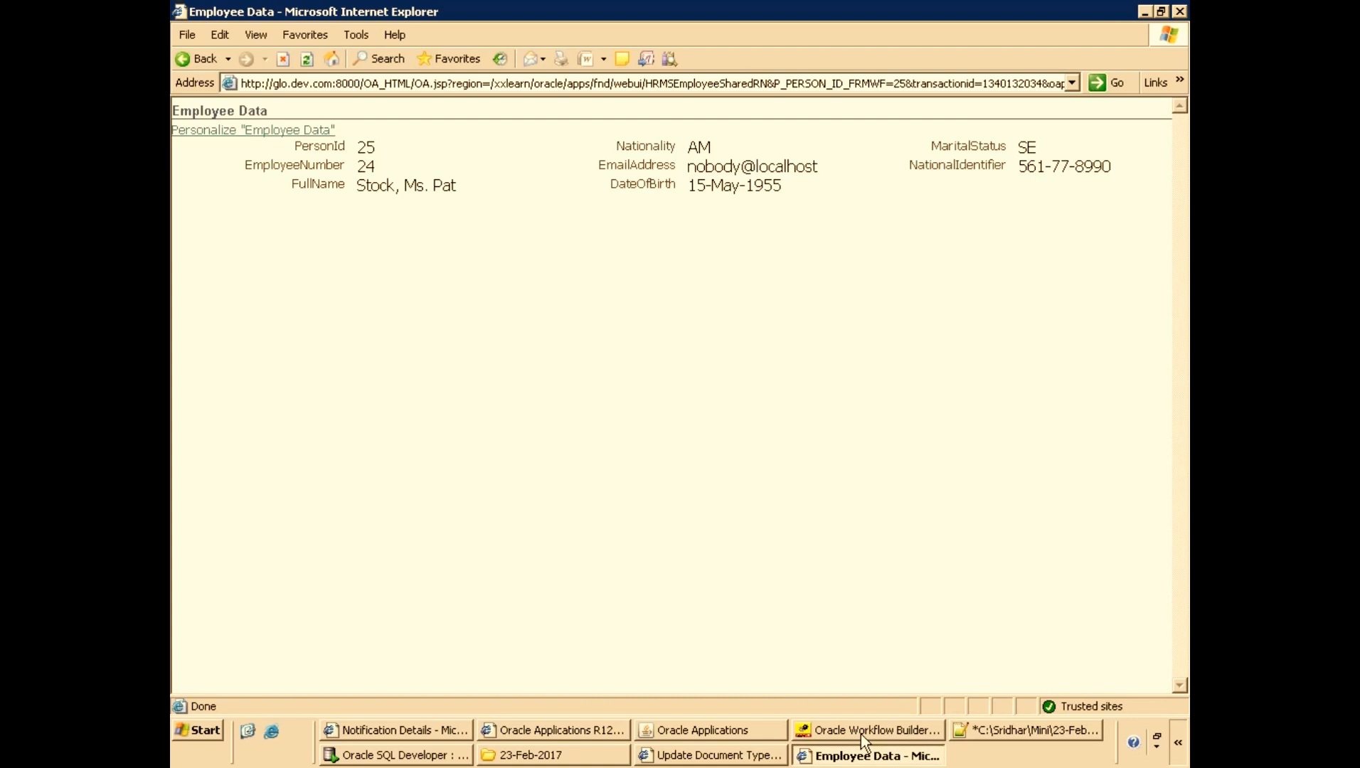
Review the default value of the XXOAFRN message attribute in Workflow Builder.
click(662, 736)
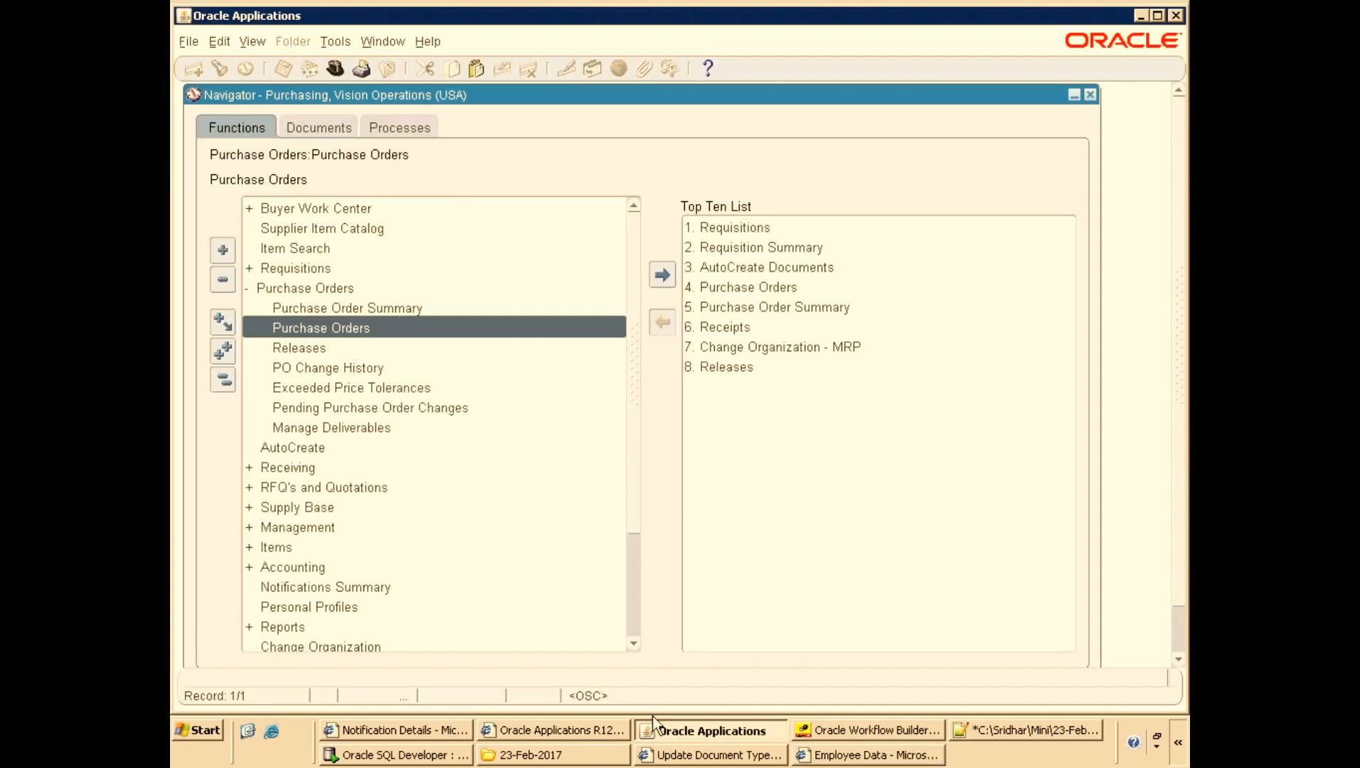
click(826, 731)
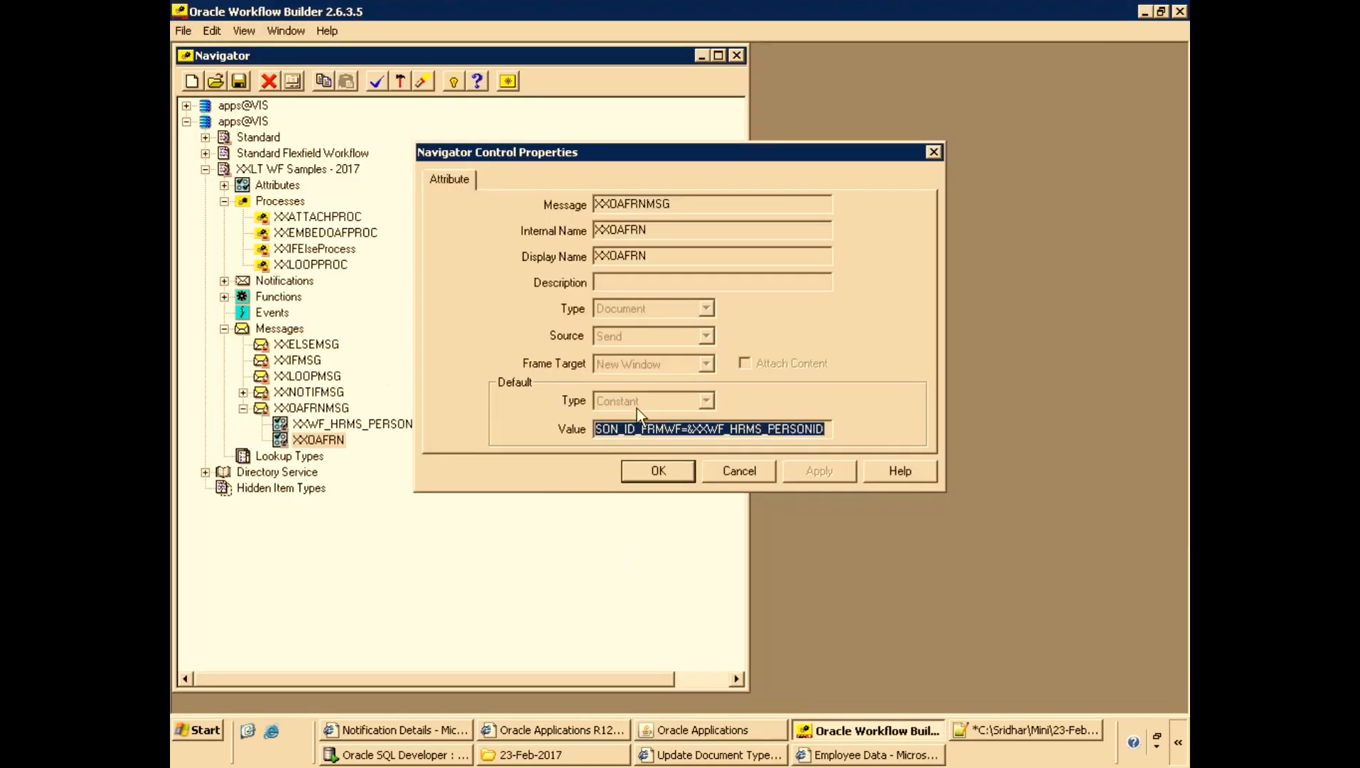
click(619, 427)
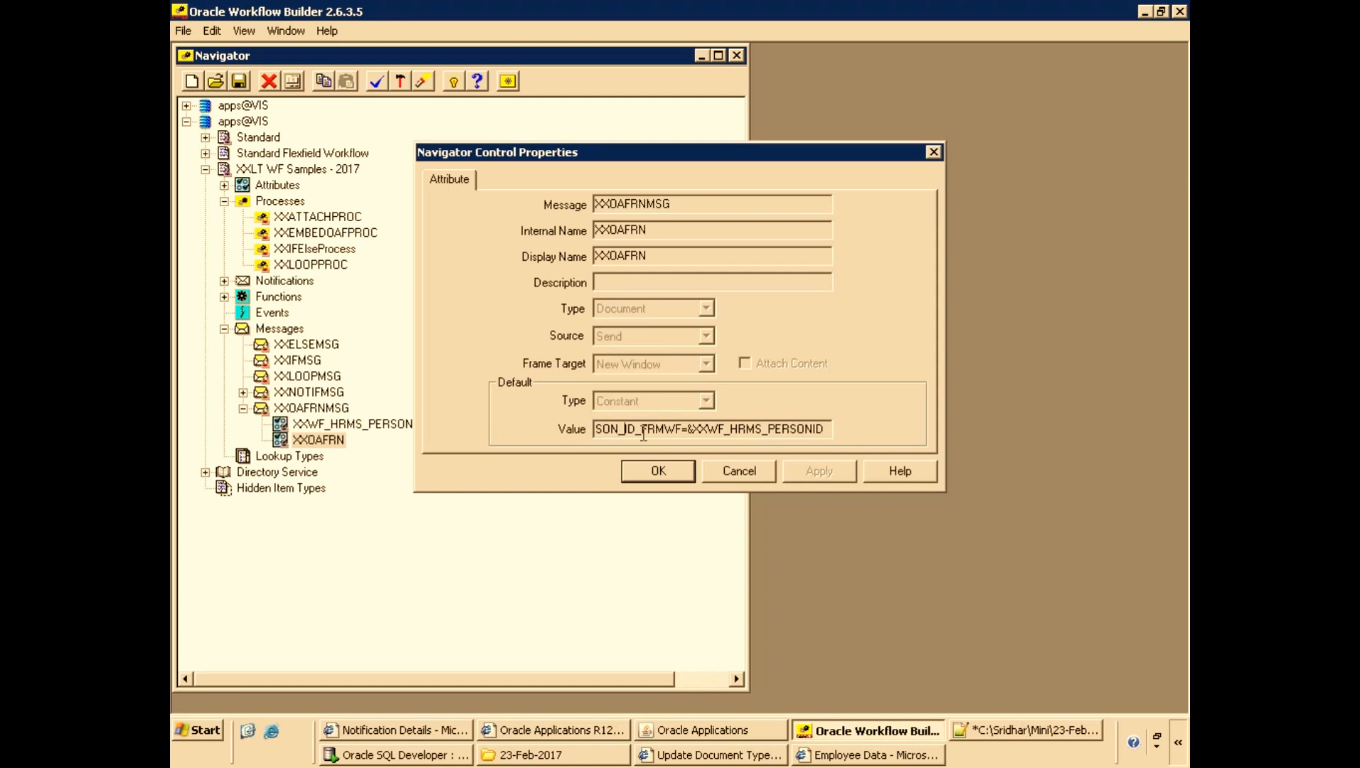
click(600, 430)
key(Home)
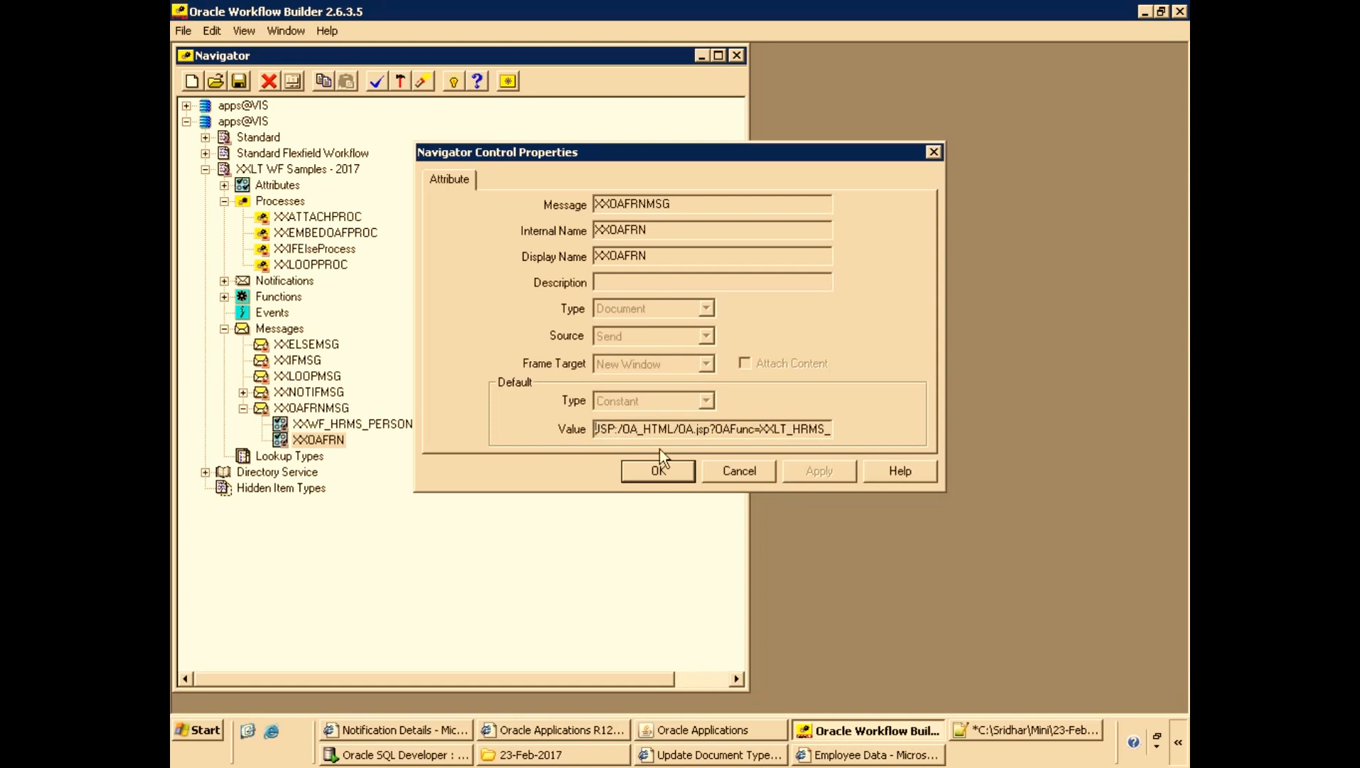
Remove the leading space before the JSP:/ URL on line 32 of the notes.
click(1000, 738)
click(247, 410)
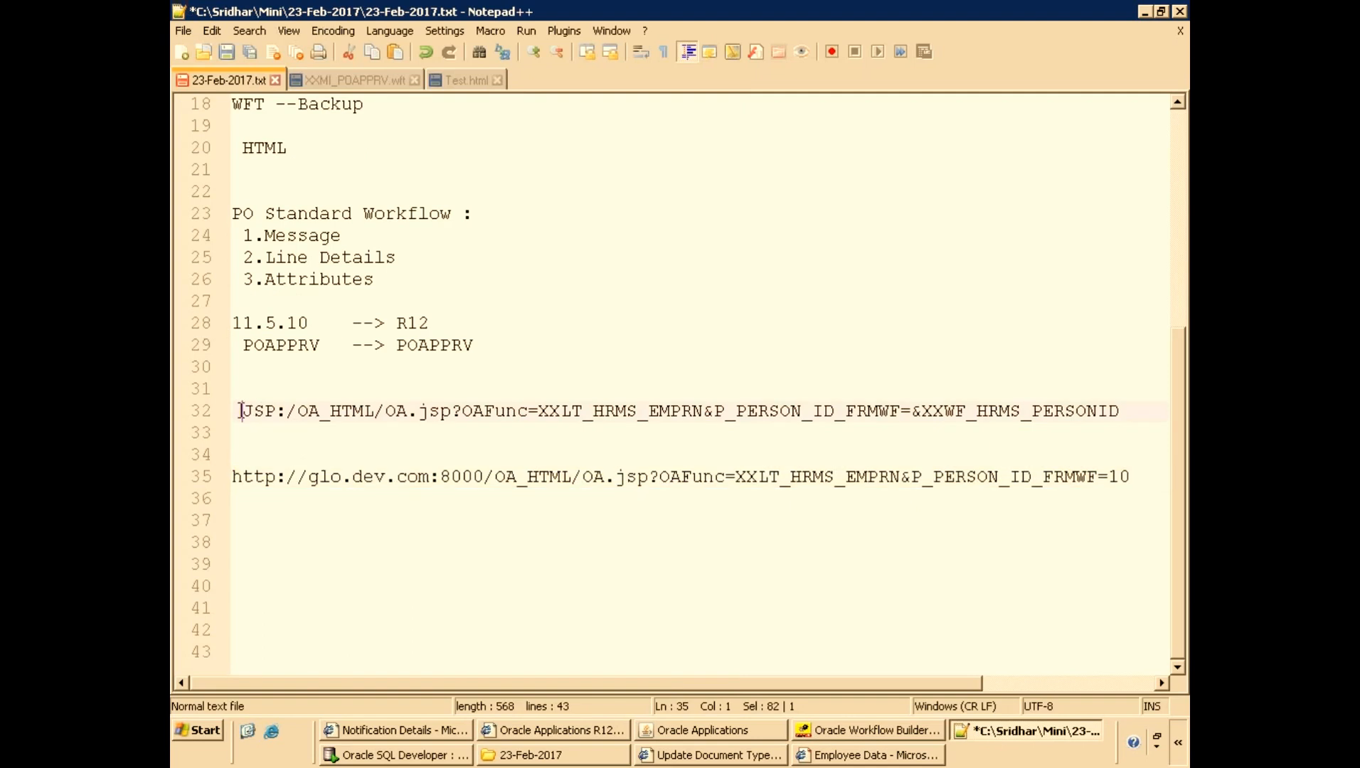
key(BackSpace)
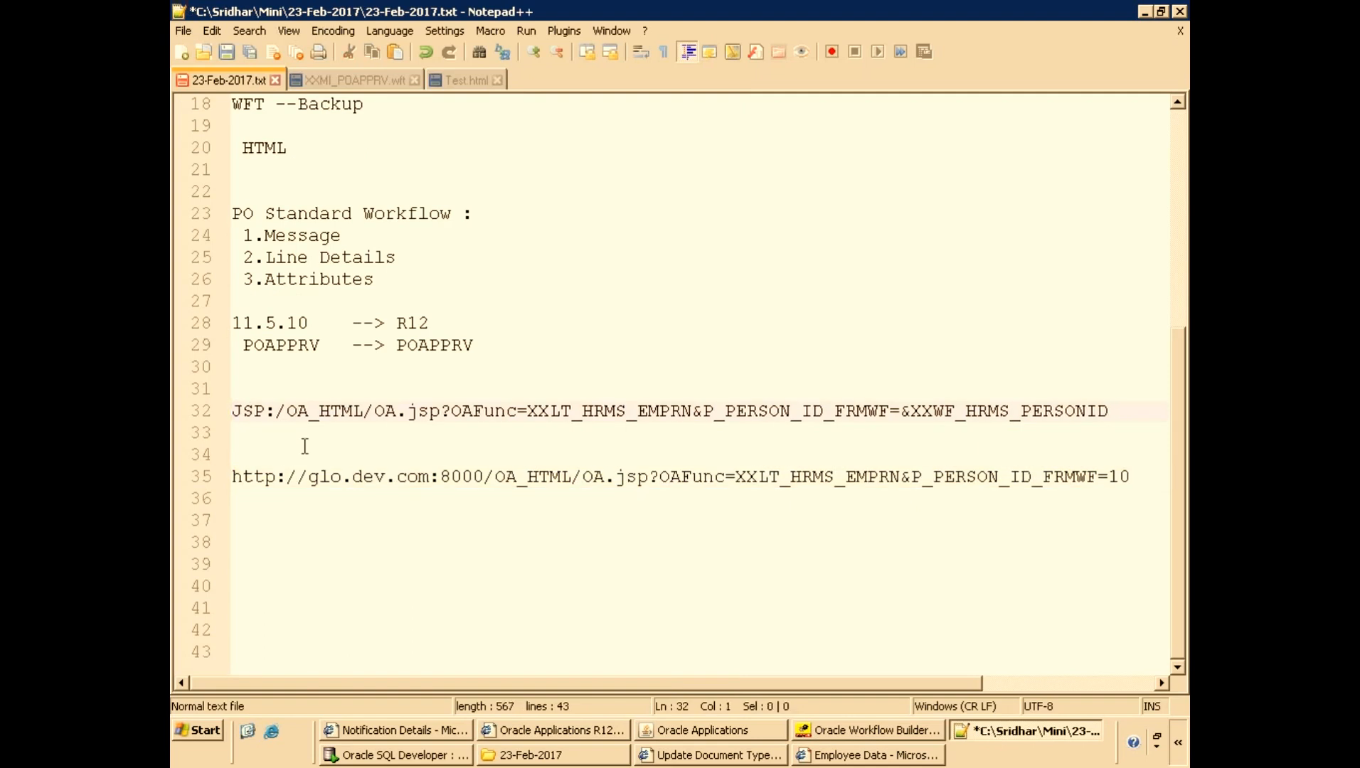
Select the XXLT_HRMS_EMPRN function name in the notes URL.
double_click(492, 411)
click(555, 410)
double_click(557, 410)
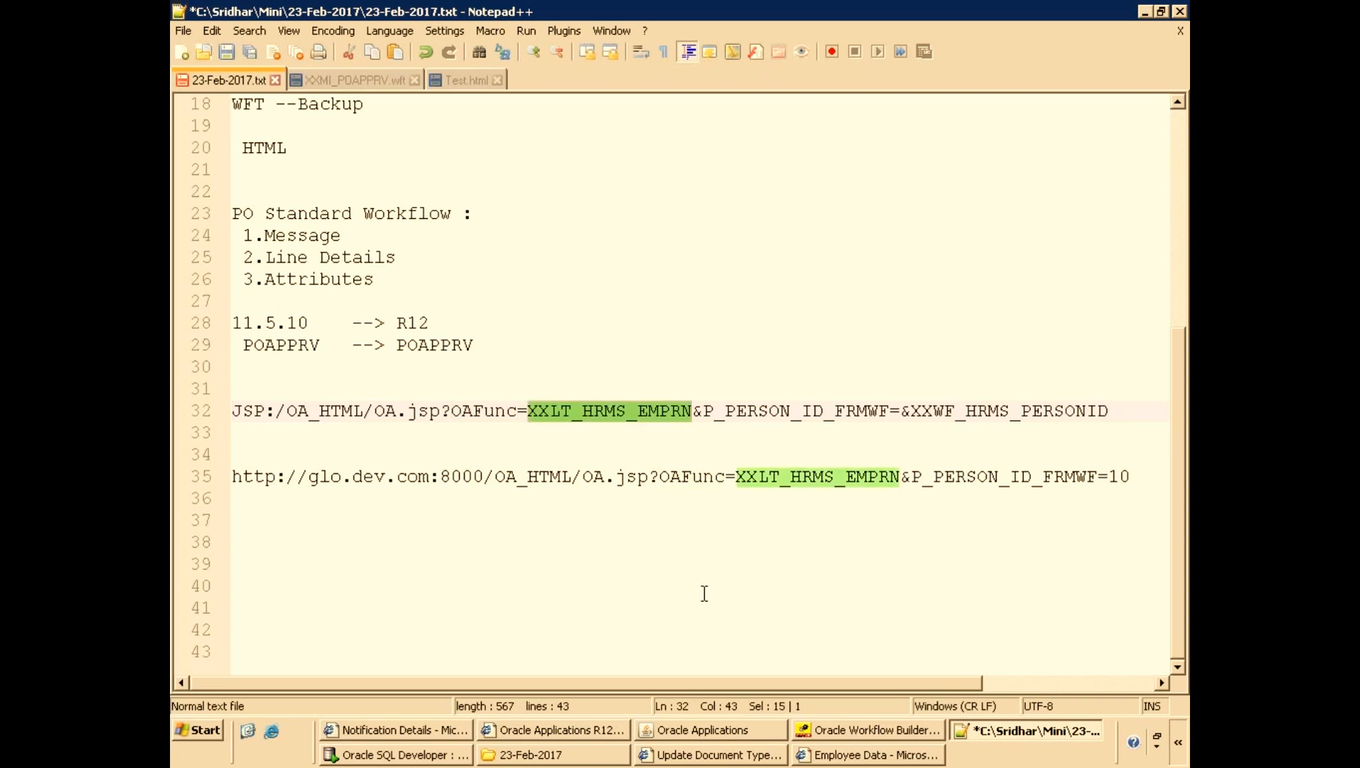
Switch responsibility to Application Developer and navigate to Application > Function.
click(689, 733)
key(alt+f)
text(w)
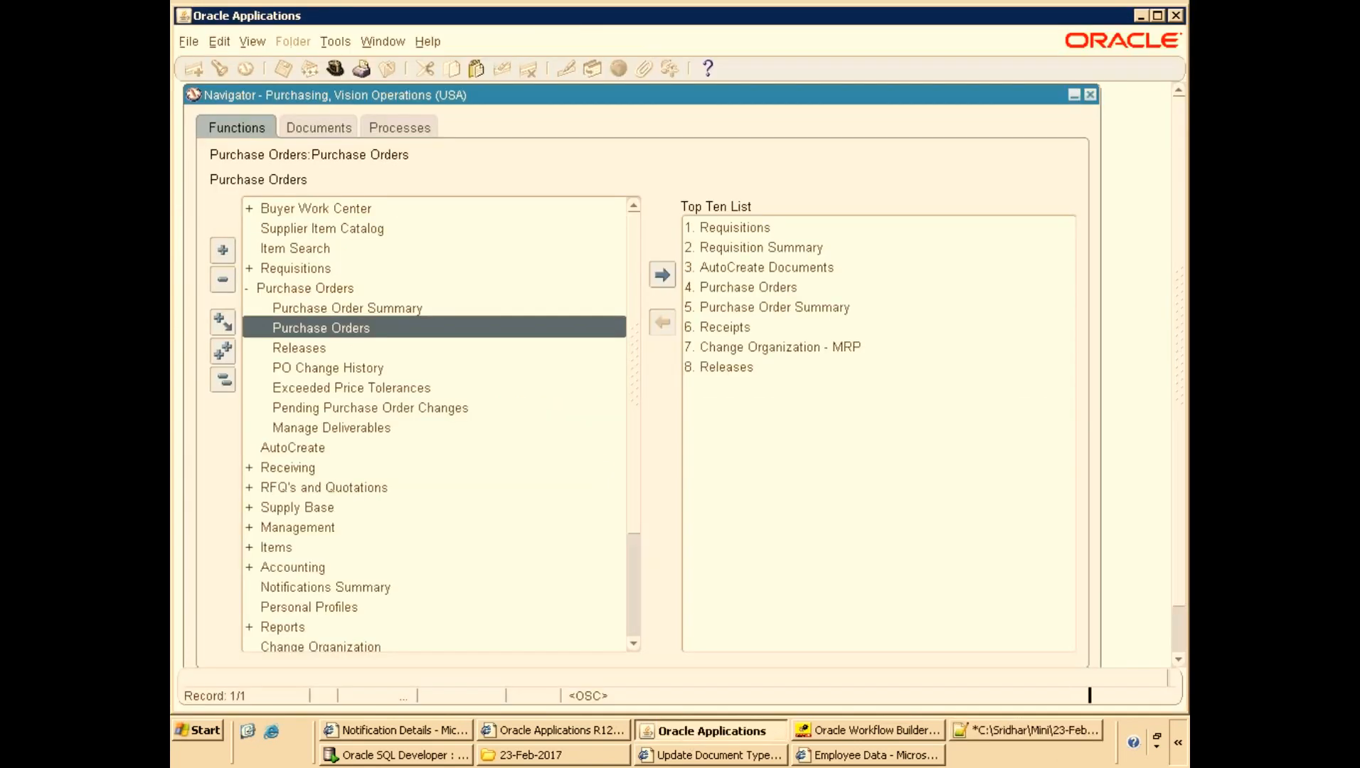
text(ap)
key(Down)
key(Return)
key(Down)
key(Down)
key(Right)
key(Down)
key(Down)
key(Down)
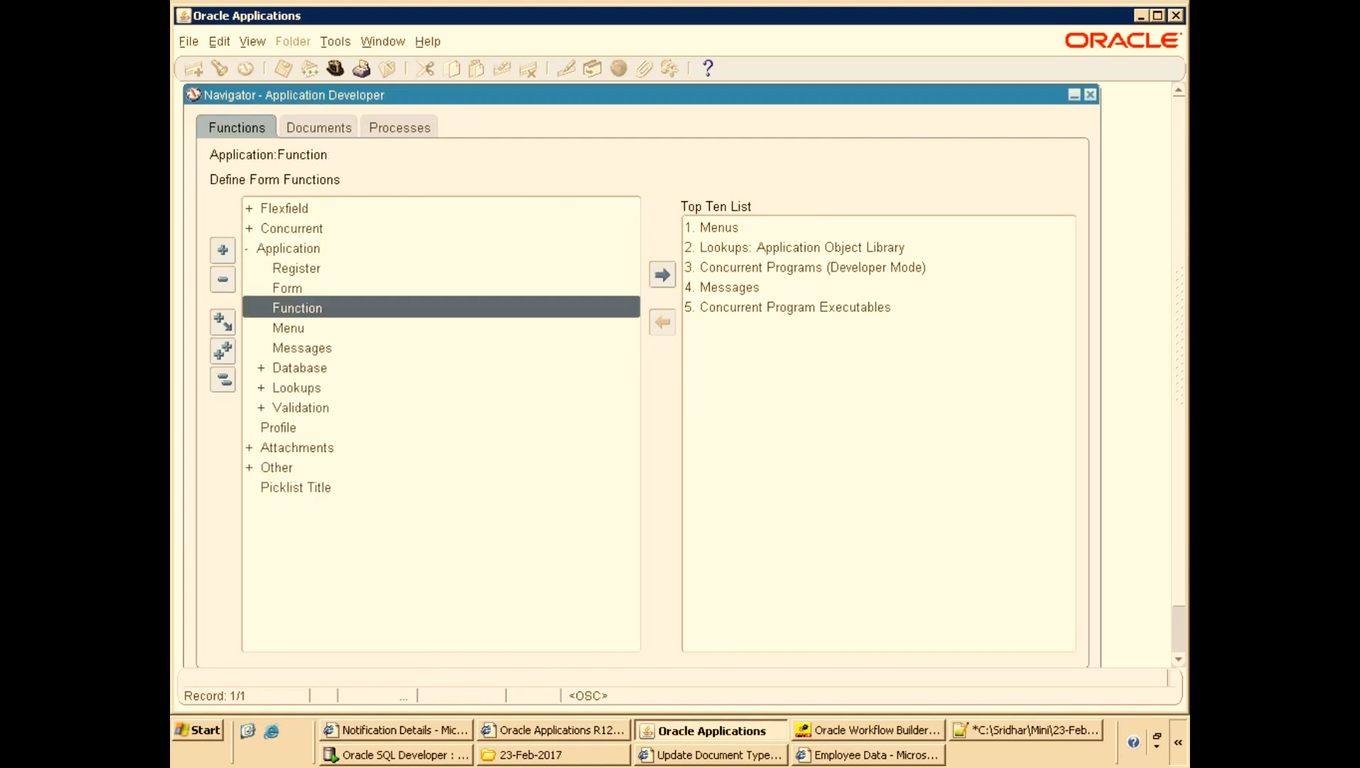
Open Form Functions and query the XXLT_HRMS_EMPRN function.
key(Return)
key(ctrl+v)
key(ctrl+F11)
double_click(502, 226)
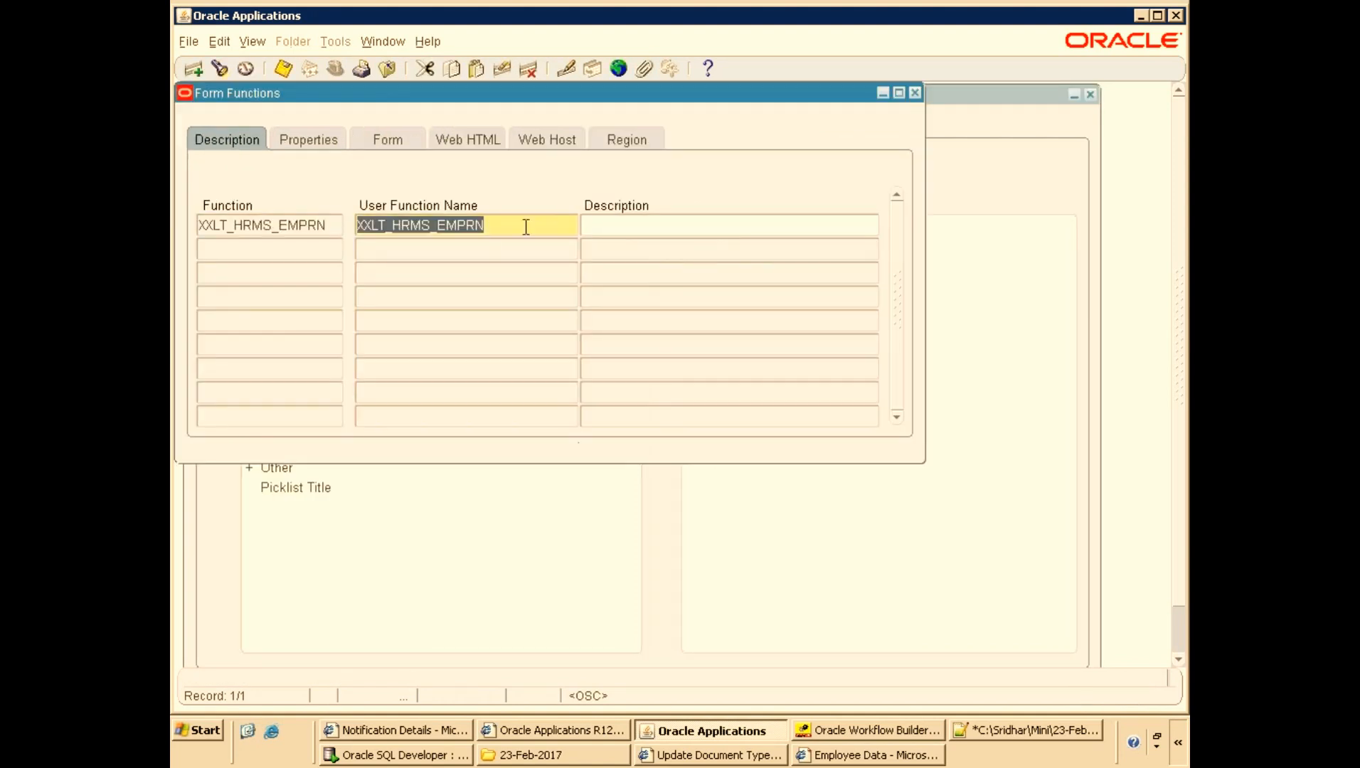
Copy the function's HTML Call from the Web HTML tab into the notes below the JSP URL.
click(414, 140)
click(460, 138)
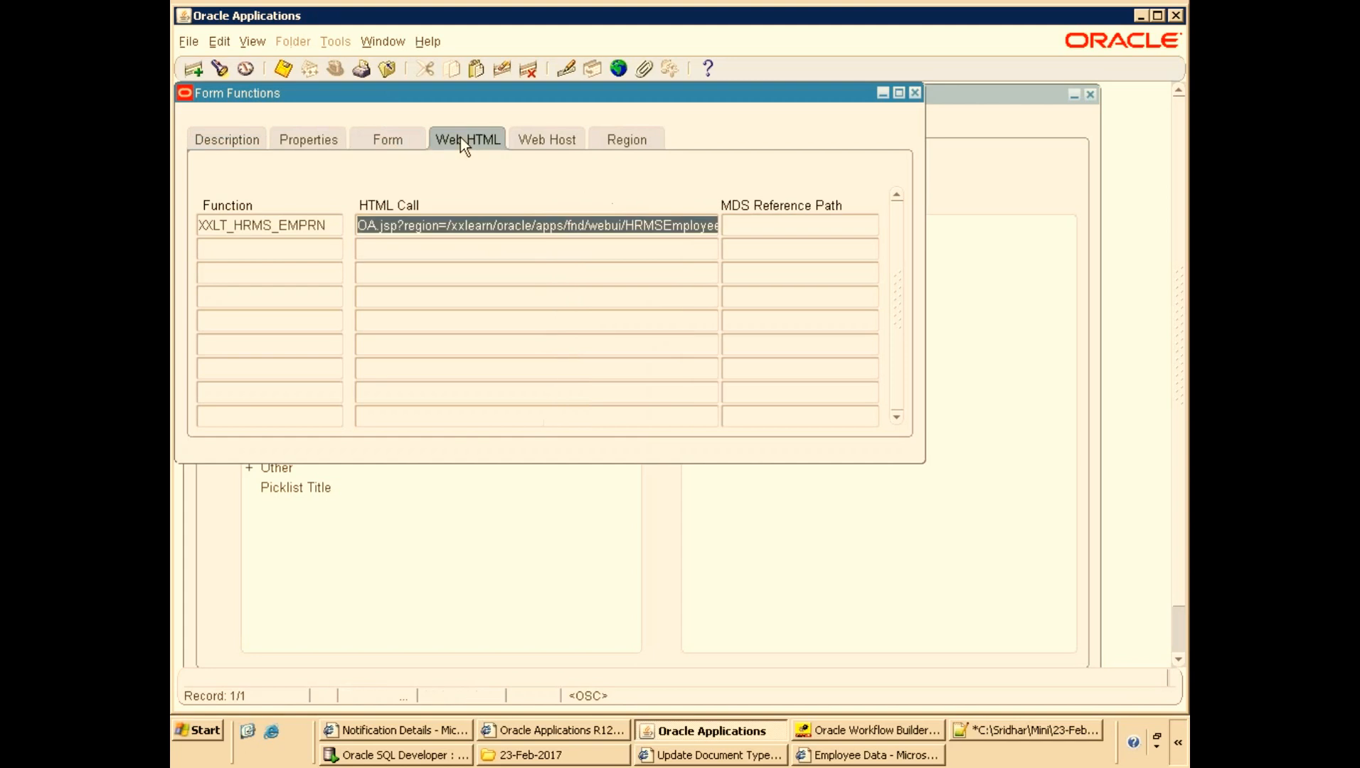
click(515, 226)
key(ctrl+a)
key(ctrl+c)
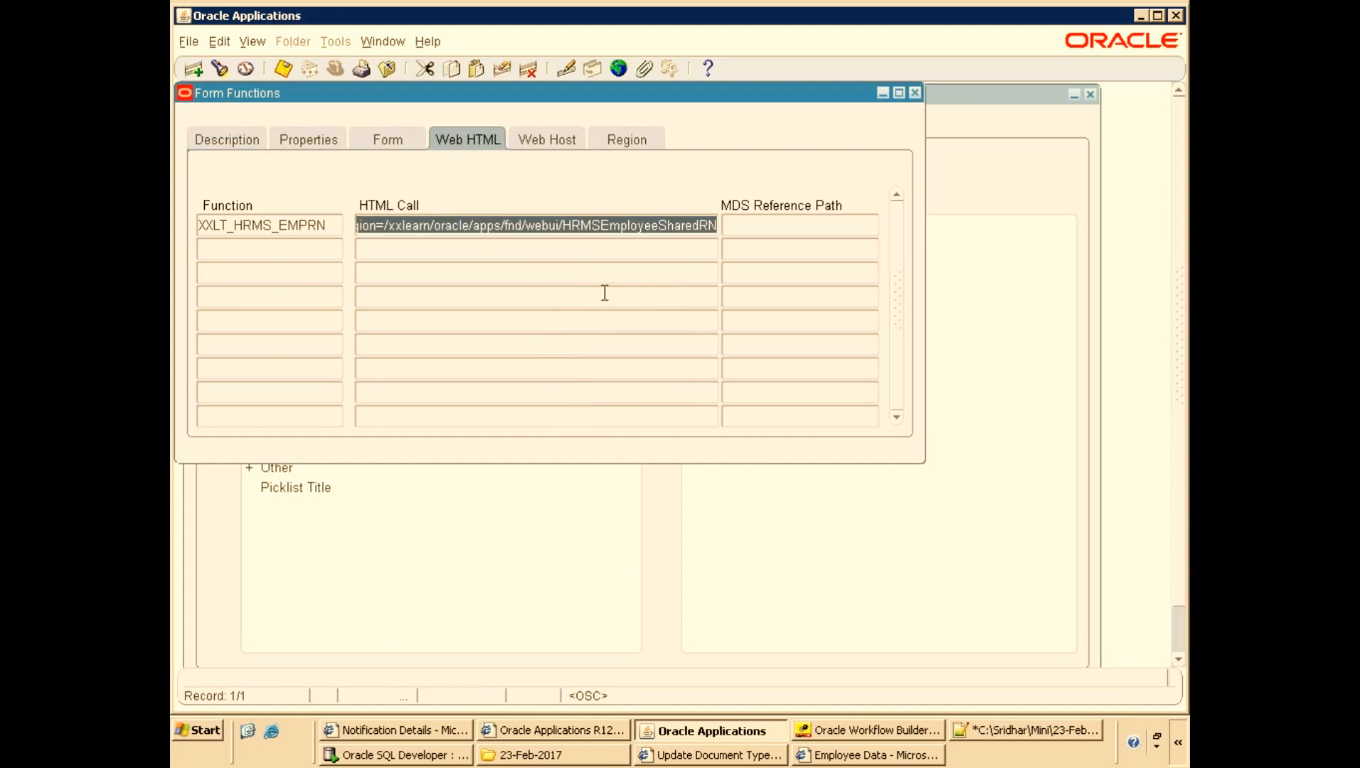
key(alt+Tab)
click(292, 428)
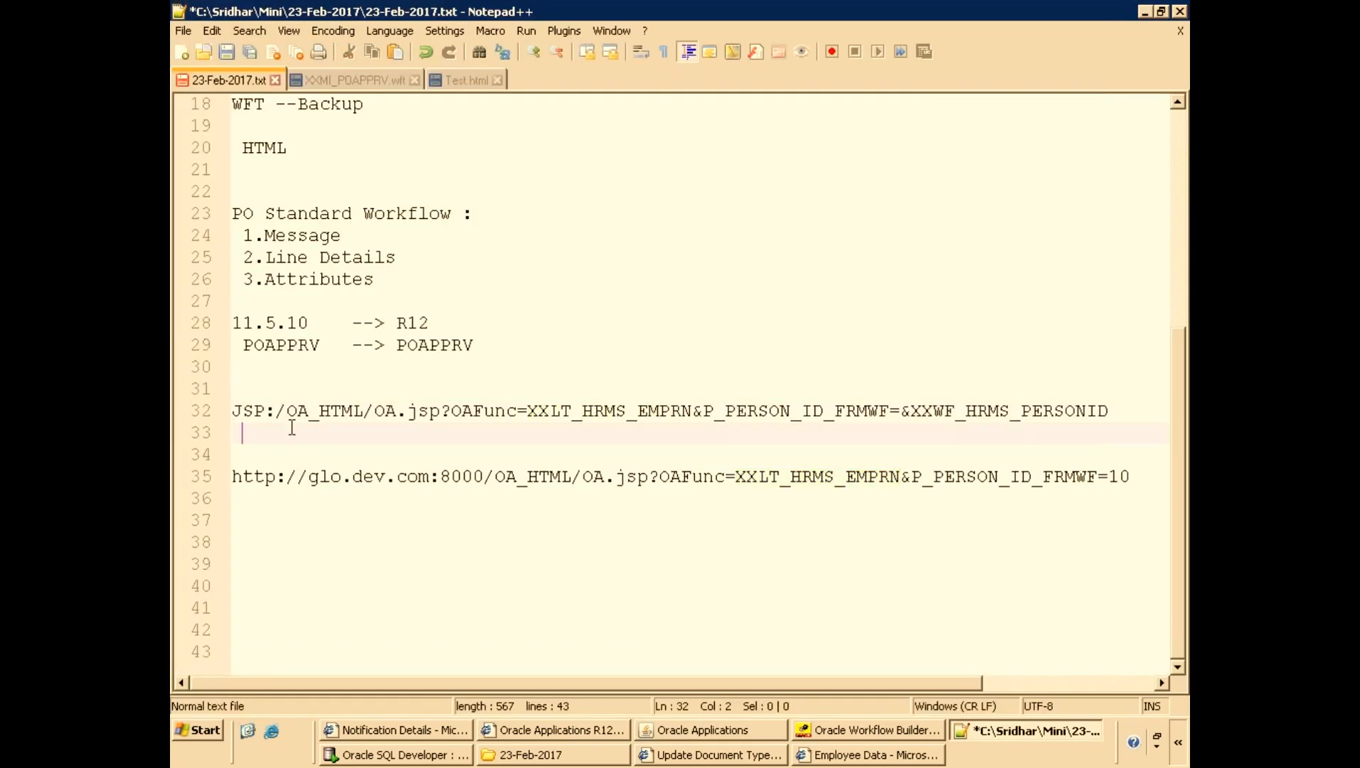
key(Down)
key(ctrl+v)
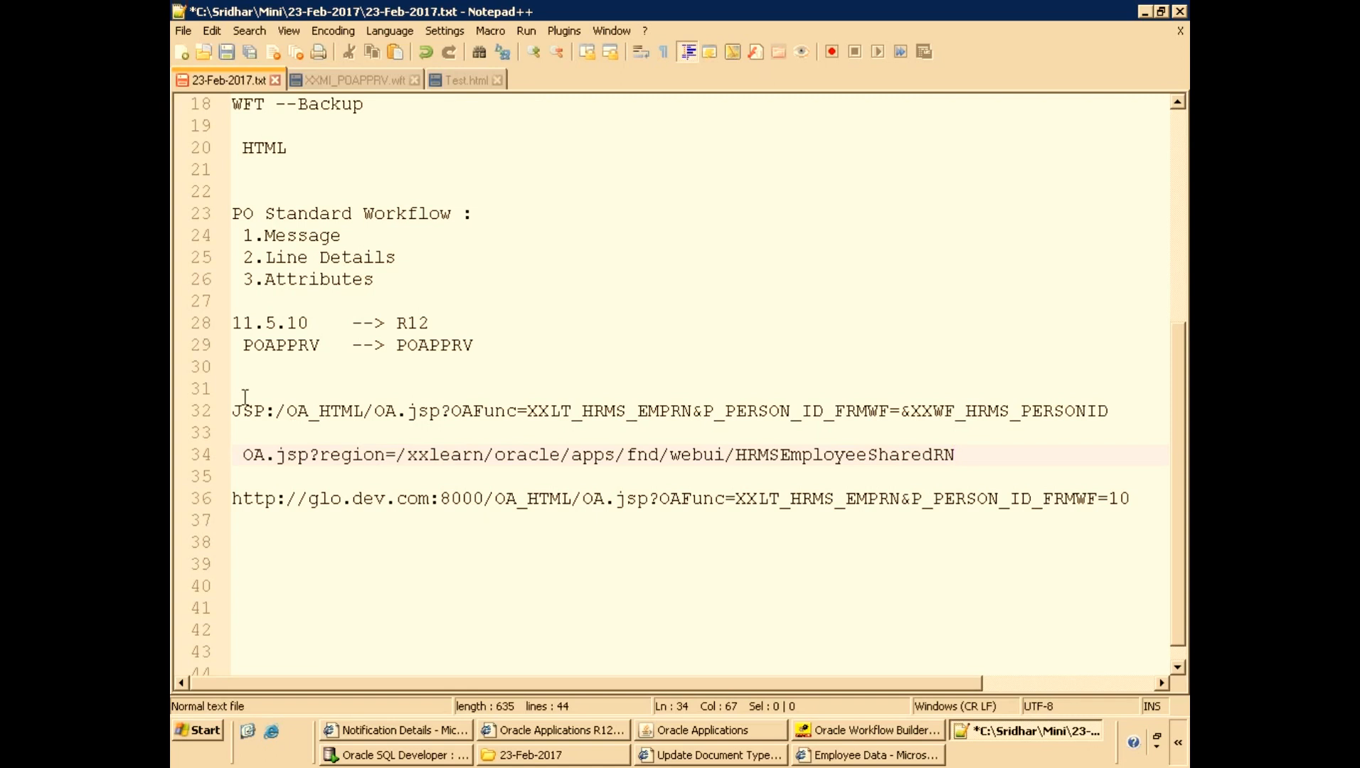
Highlight OAFunc and the XXLT_HRMS_EMPRN function name in the notes URLs.
double_click(473, 411)
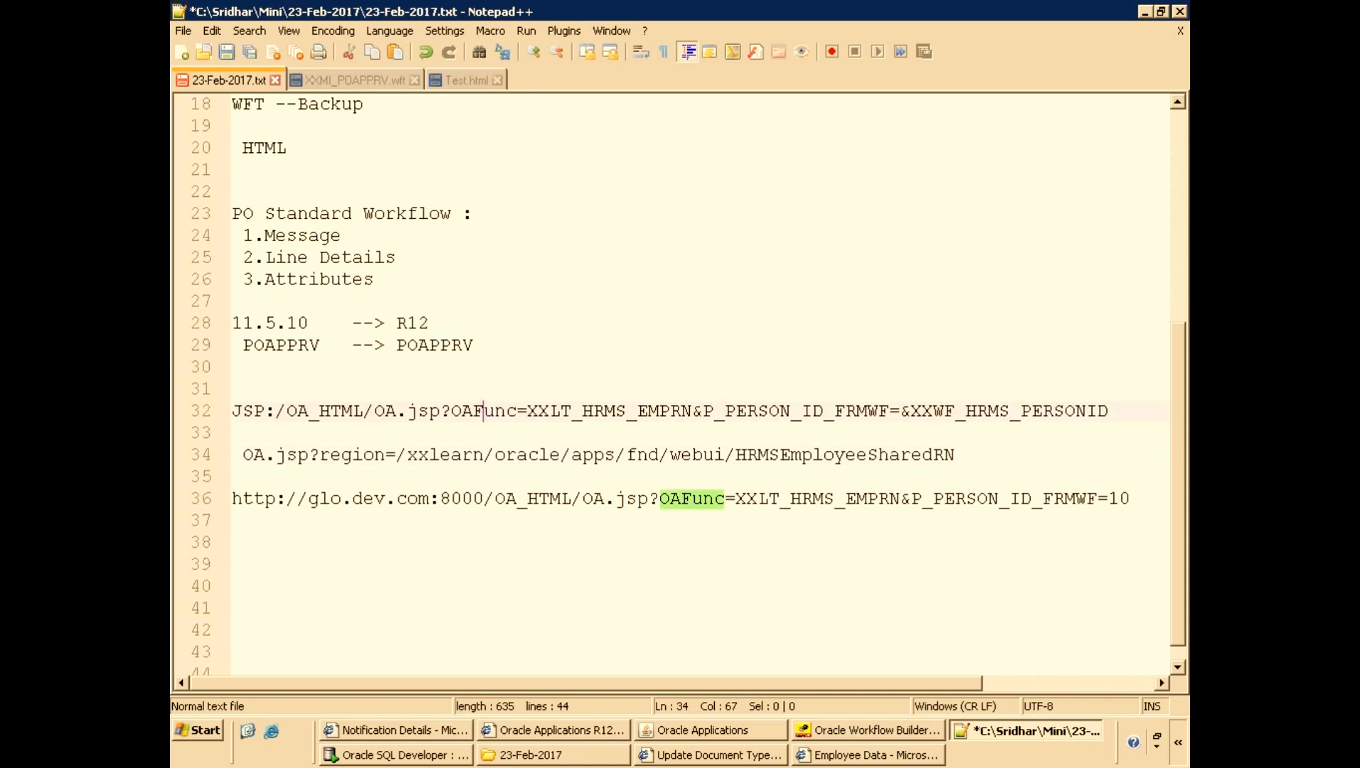
click(557, 412)
double_click(557, 412)
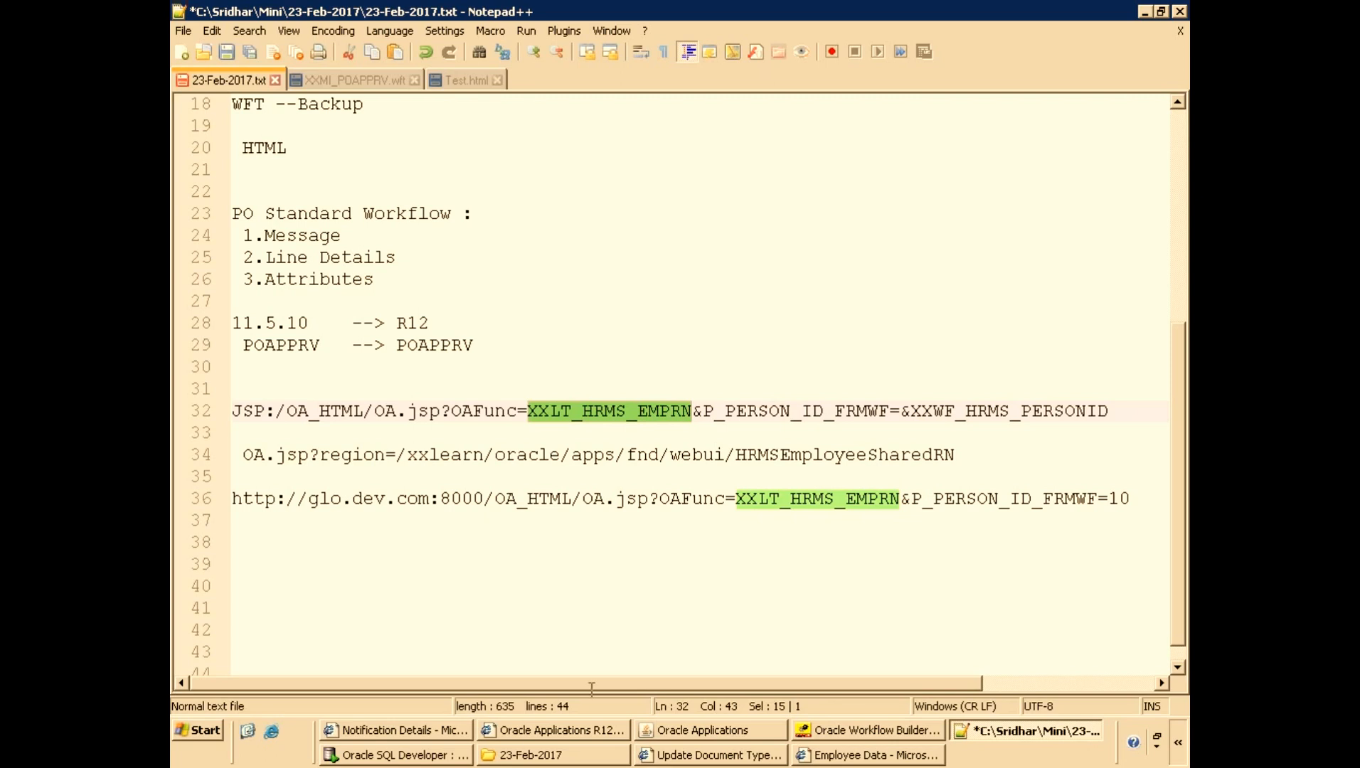
Add a new line below the URLs and save the notes file.
click(450, 736)
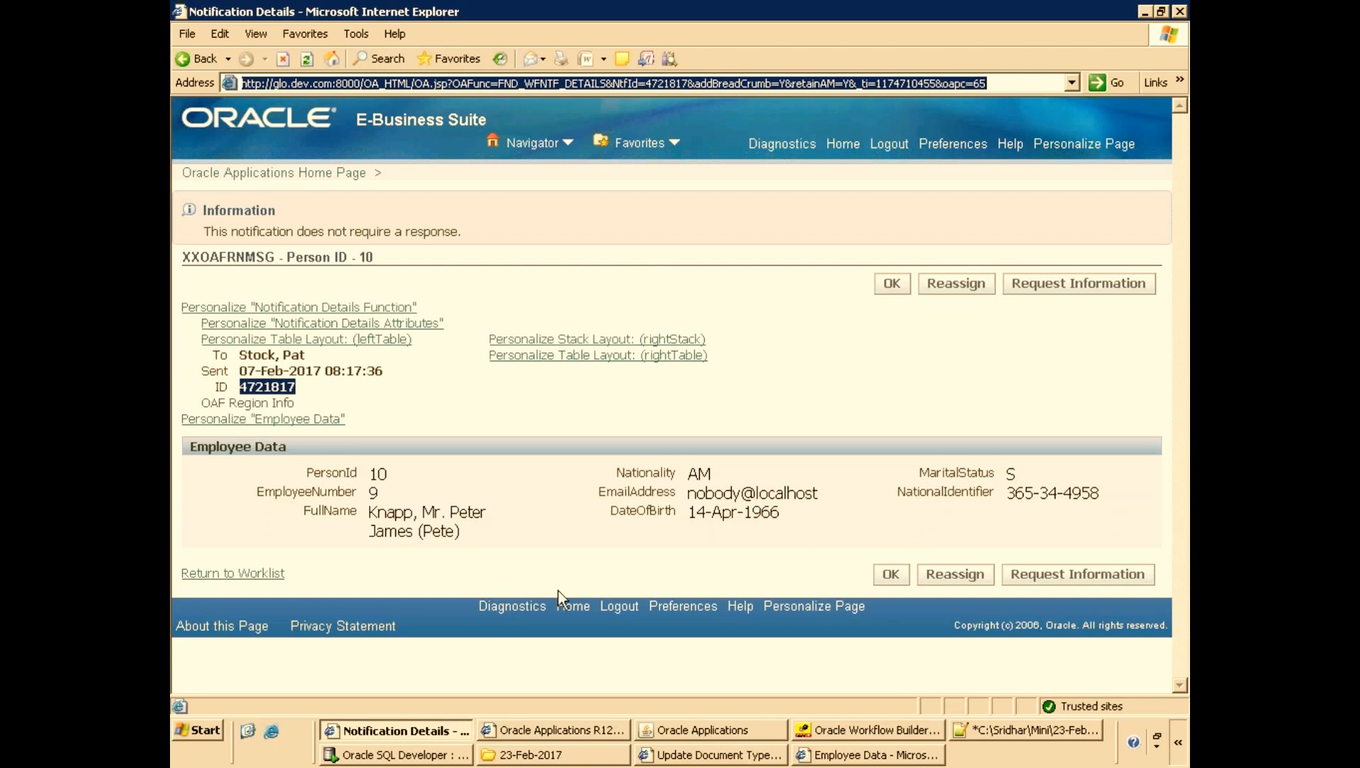
click(975, 725)
scroll(462, 547, down, 1)
click(324, 551)
key(Return)
key(ctrl+s)
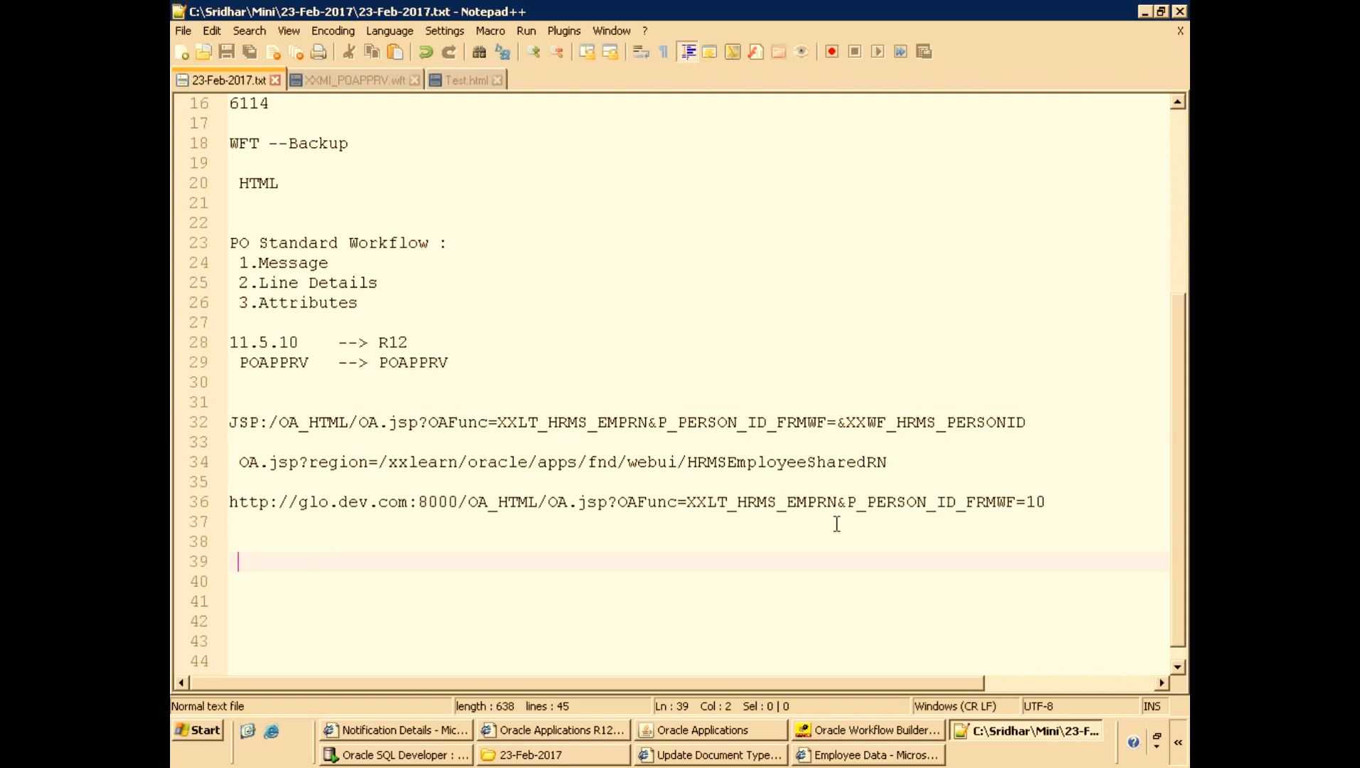